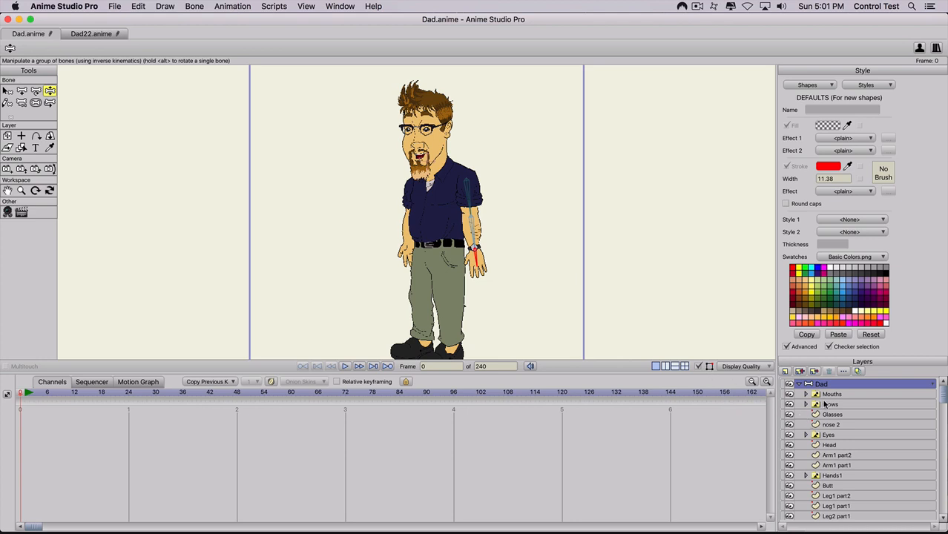
Examine the layer list and the full character in Dad.anime
scroll(822, 407, "down", 2)
scroll(819, 426, "up", 2)
scroll(818, 429, "down", 3)
scroll(423, 325, "down", 1)
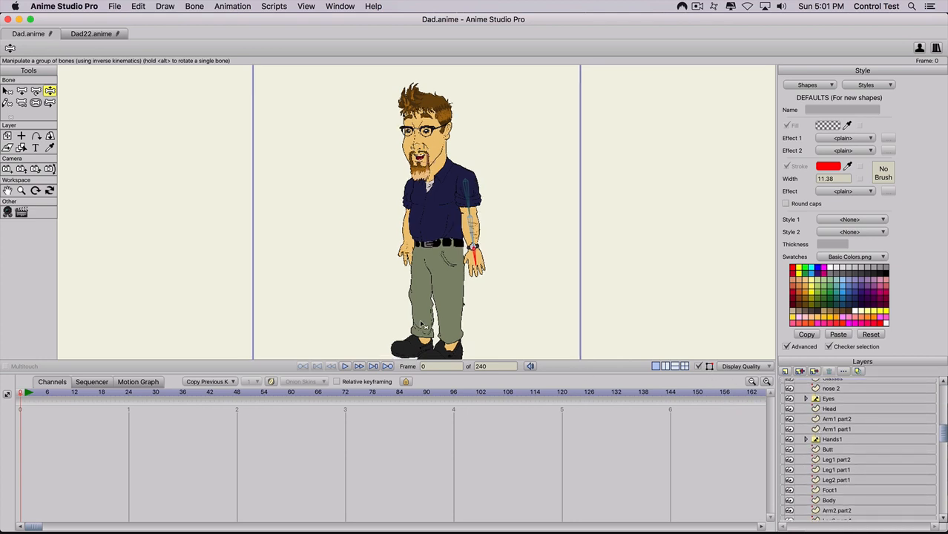
scroll(421, 325, "down", 1)
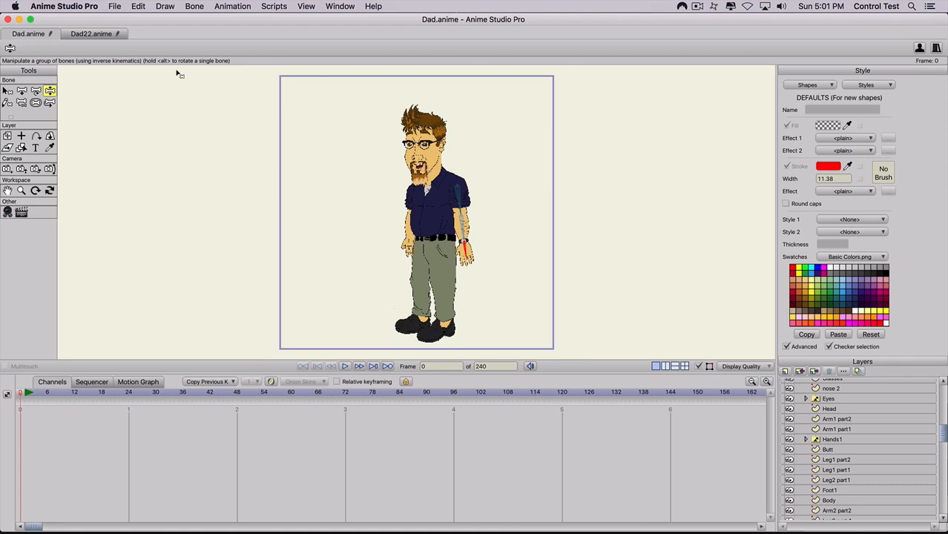
Switch to Dad22.anime, review its colour-coded layers and bone rig, and show the joint reference layer
left_click(95, 37)
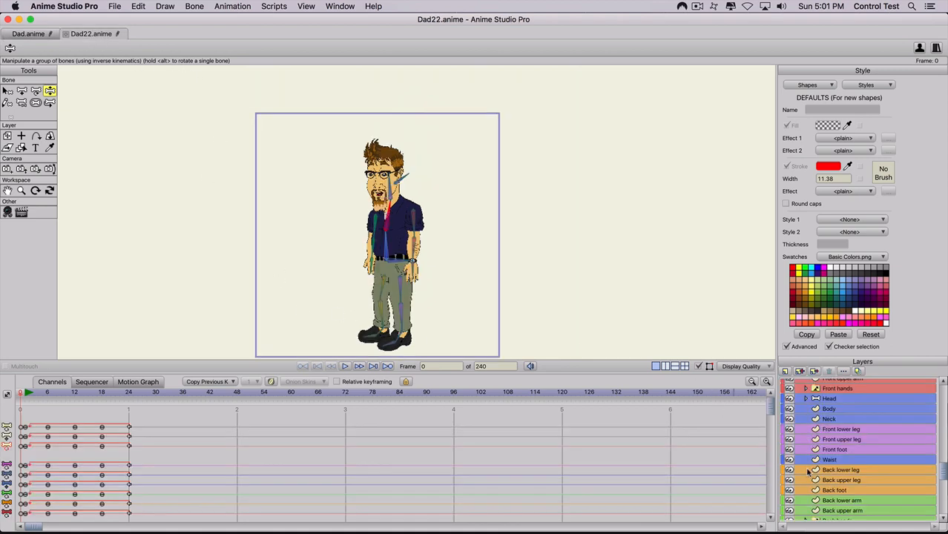
scroll(816, 490, "up", 2)
scroll(823, 497, "down", 2)
scroll(814, 486, "up", 2)
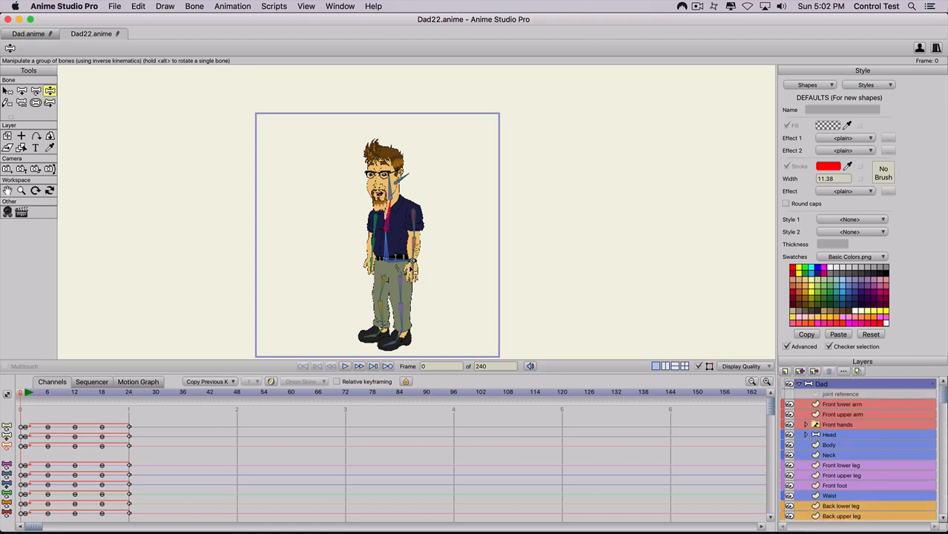
scroll(413, 271, "up", 3)
scroll(423, 302, "up", 1)
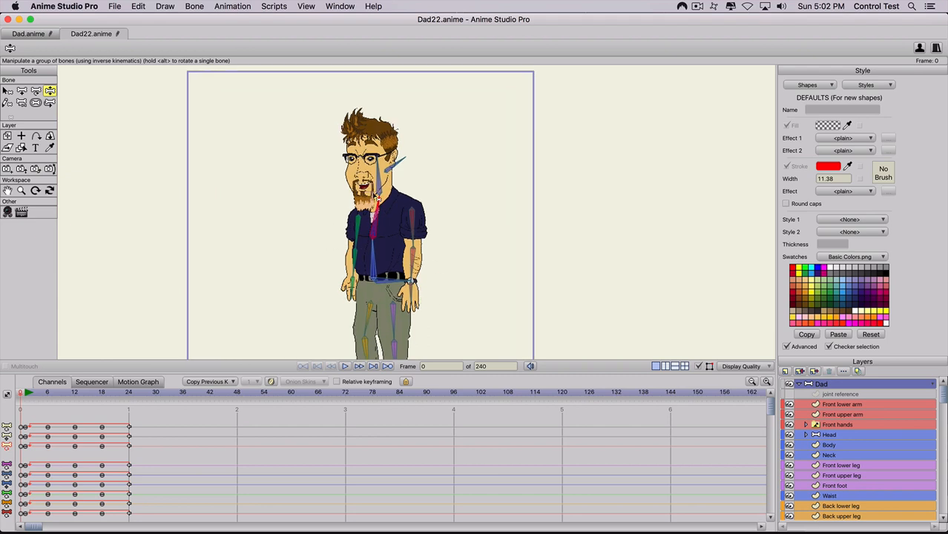
scroll(427, 264, "up", 1)
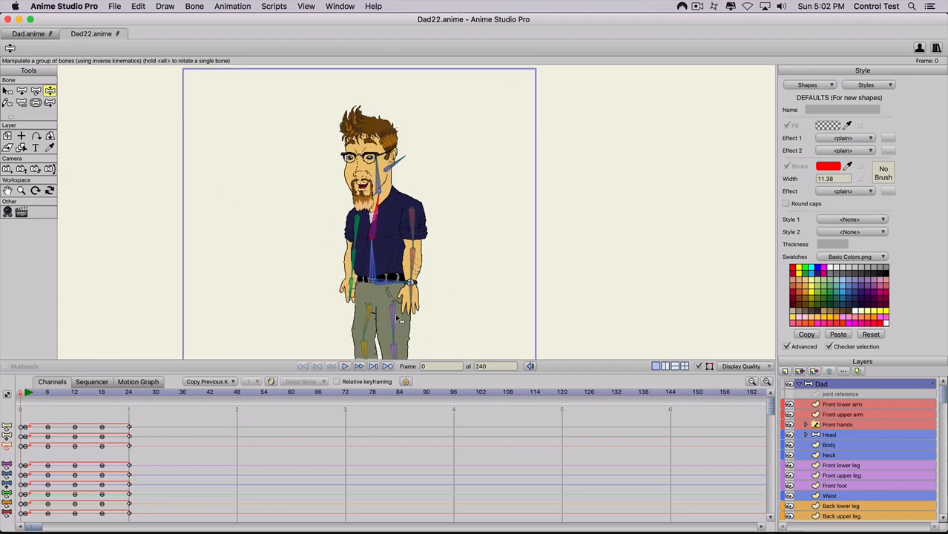
scroll(346, 357, "down", 1)
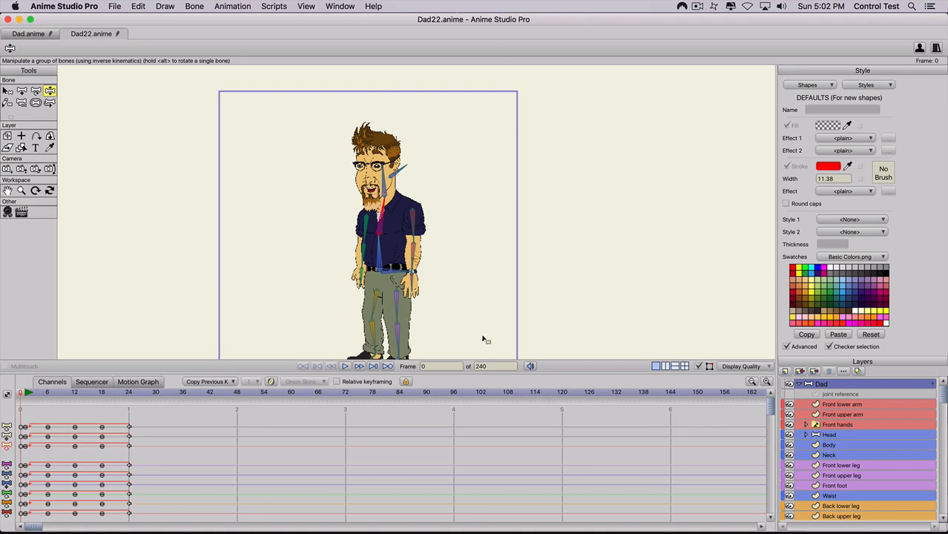
scroll(565, 354, "up", 1)
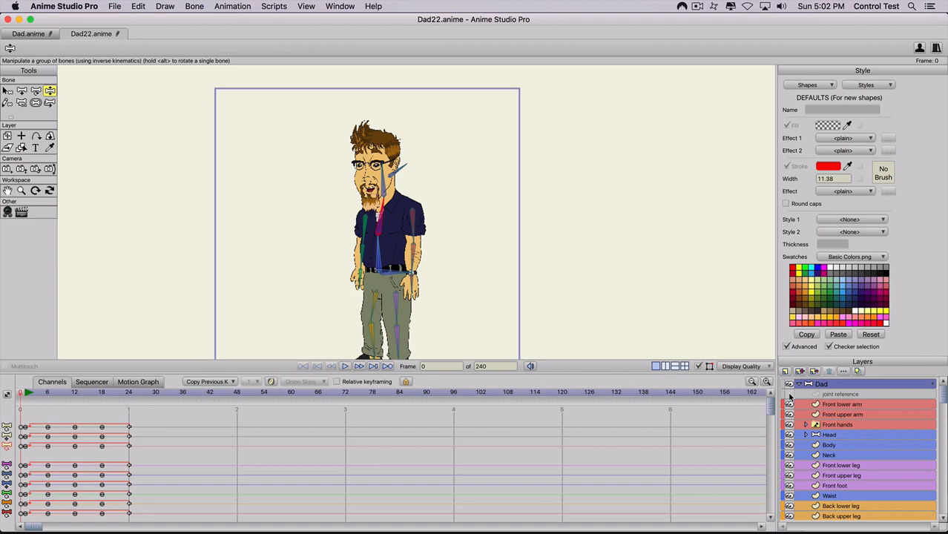
left_click(789, 396)
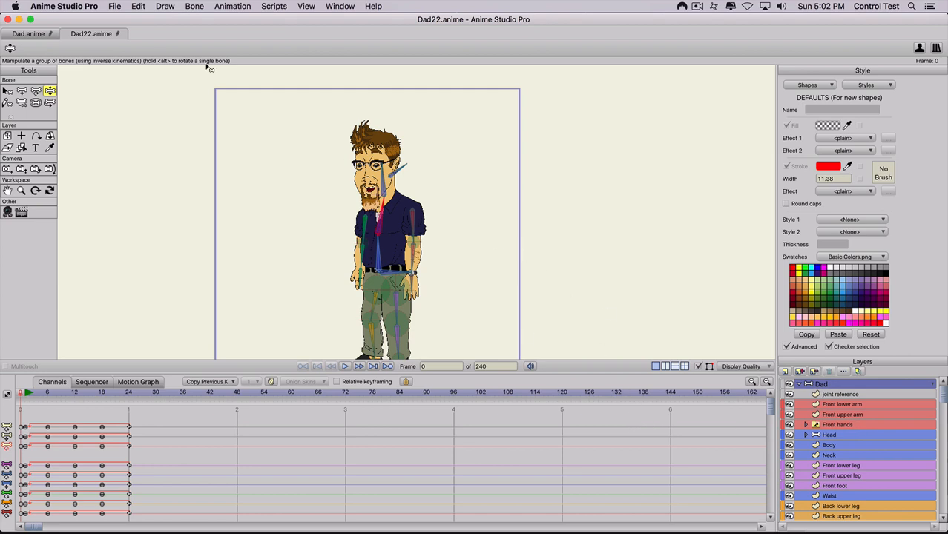
In Dad.anime, bend the character's front forearm outward and up by manipulating its bones
left_click(28, 36)
scroll(415, 242, "up", 4)
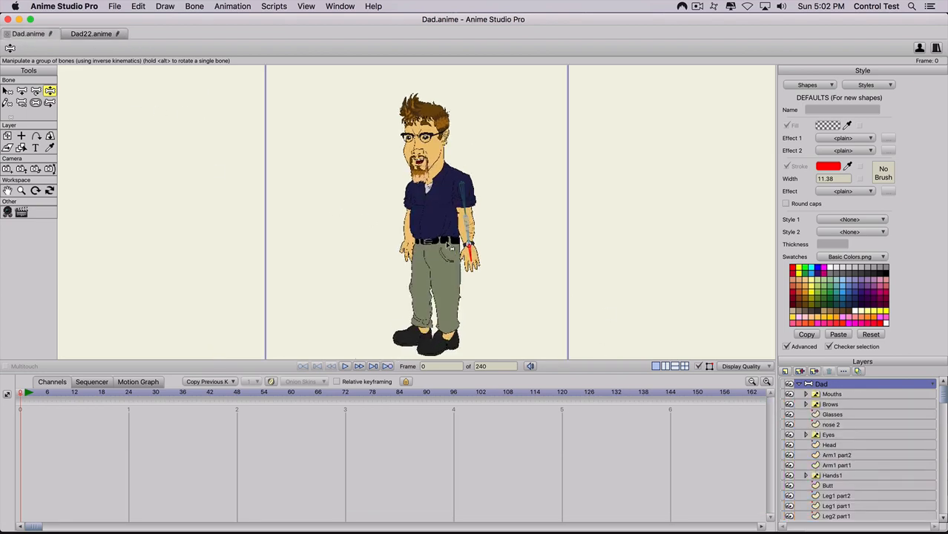
scroll(462, 248, "up", 3)
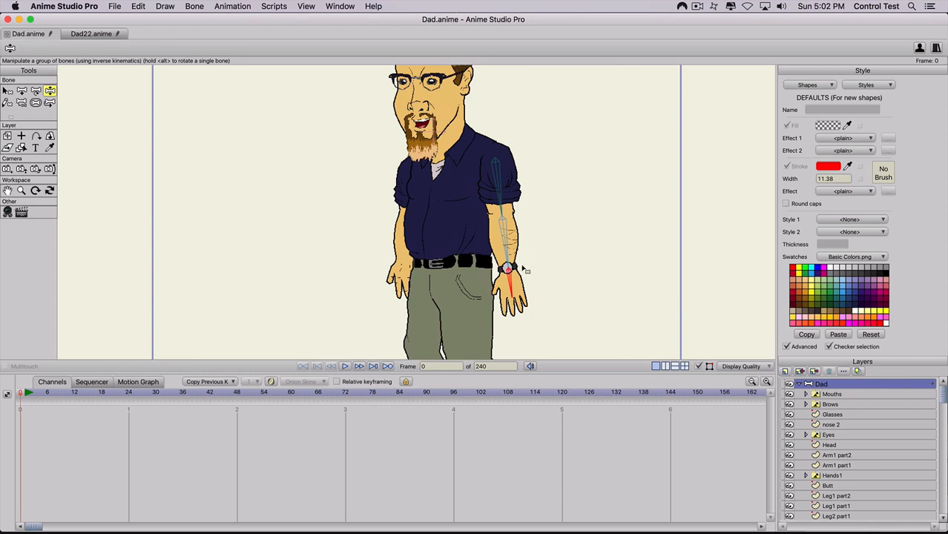
left_click_drag(508, 252, 513, 197)
In Dad22.anime, inspect the elbow's joint reference circle and swing the front arm outward by its lower arm bone
left_click(121, 34)
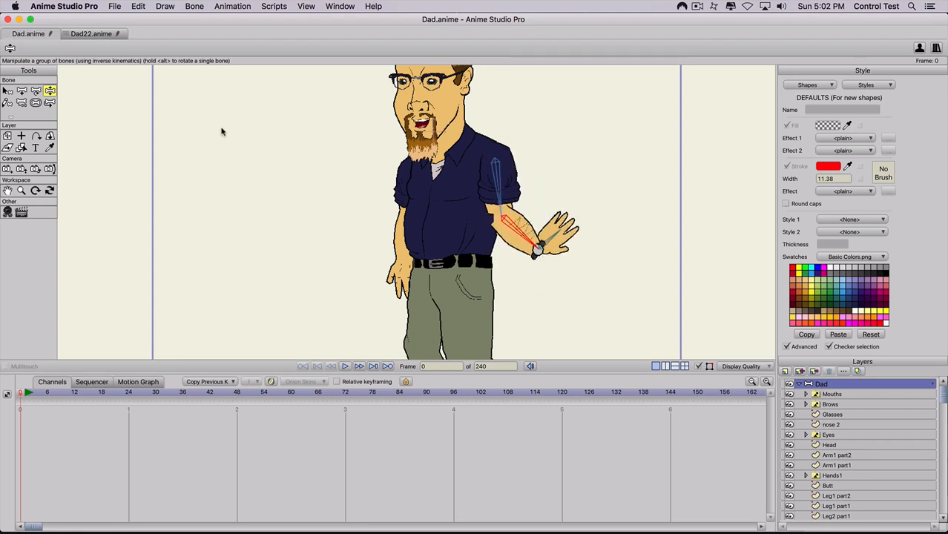
scroll(398, 245, "up", 10)
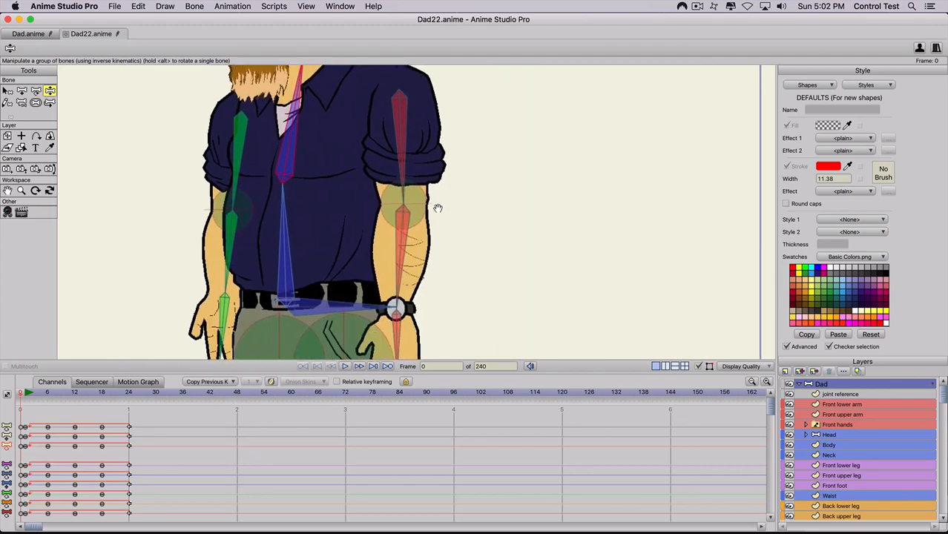
scroll(371, 216, "down", 1)
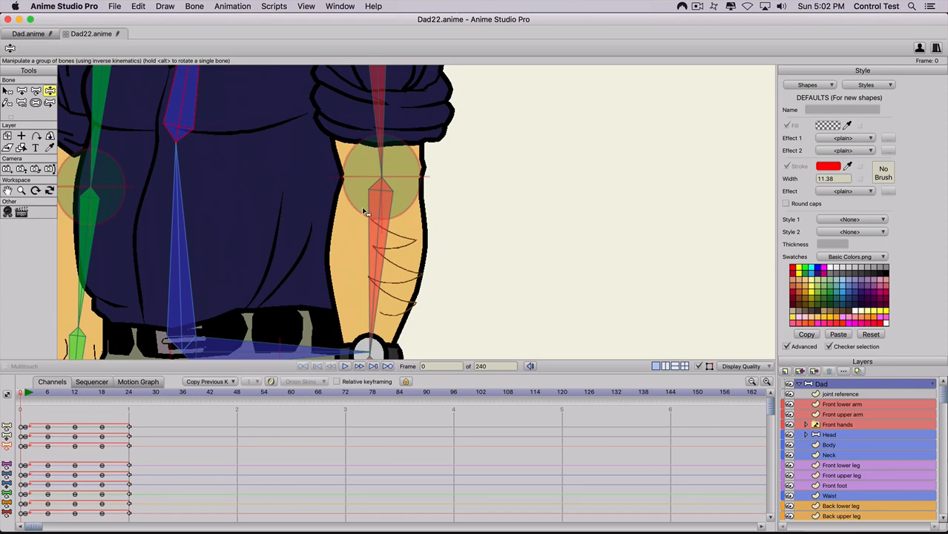
scroll(382, 199, "down", 5)
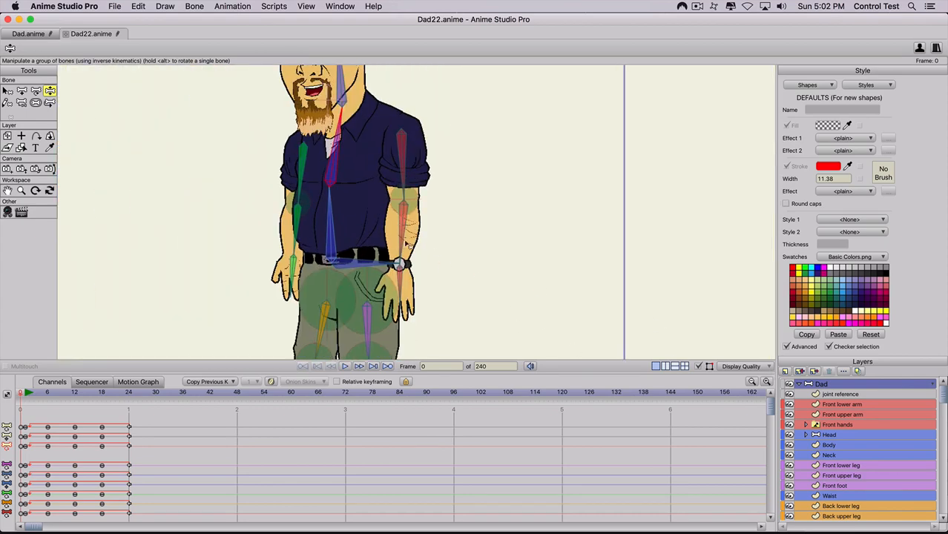
left_click_drag(407, 242, 460, 193)
Test the Dad22 leg rig by shifting the legs and raising the front leg forward by its lower leg bone
scroll(442, 288, "down", 1)
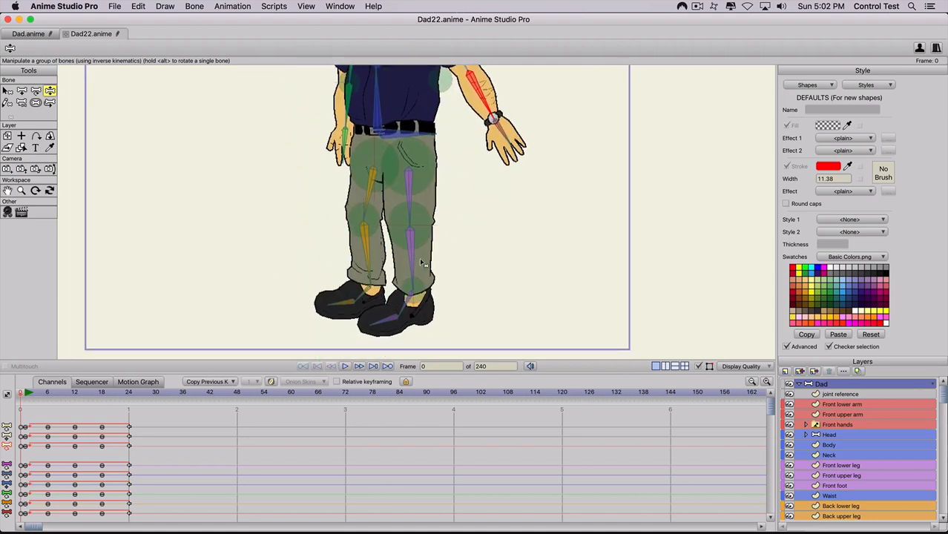
left_click_drag(404, 264, 403, 299)
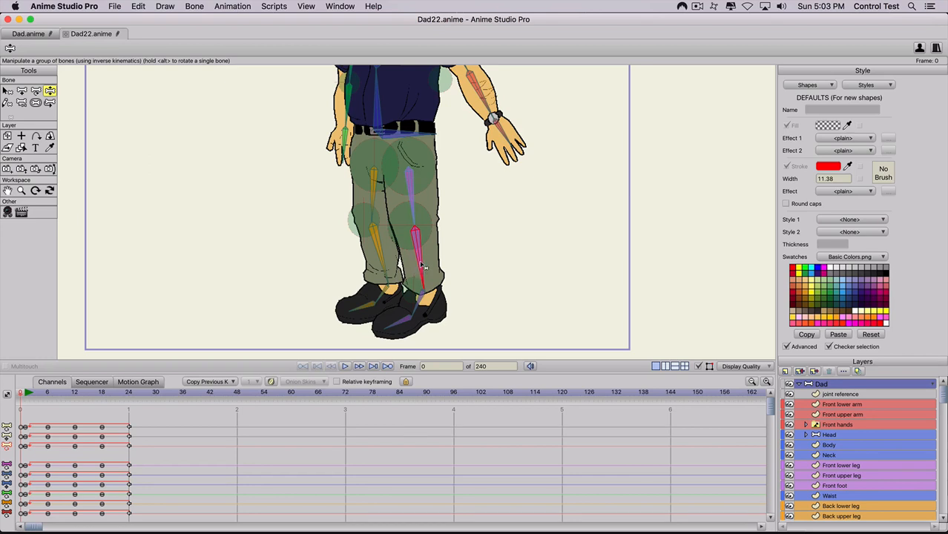
left_click_drag(420, 266, 227, 239)
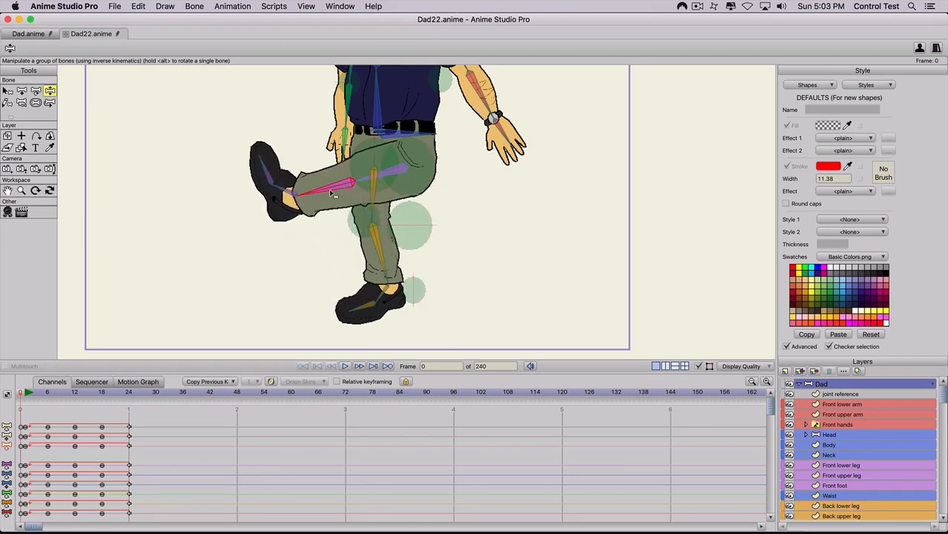
left_click_drag(349, 206, 280, 242)
left_click_drag(468, 218, 467, 315)
scroll(467, 315, "down", 5)
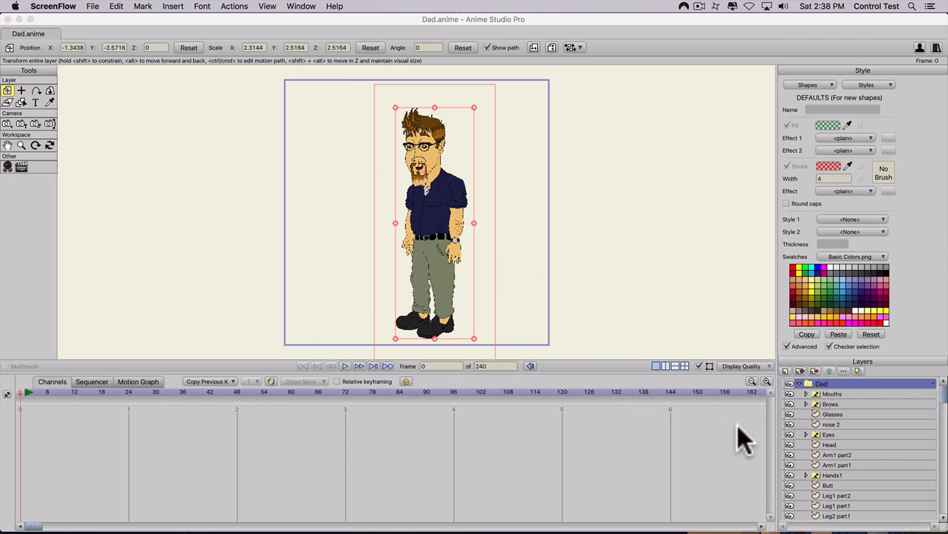
In Dad.anime, review the Dad group's layers and convert the group to a bone layer
scroll(831, 423, "down", 3)
scroll(824, 438, "down", 2)
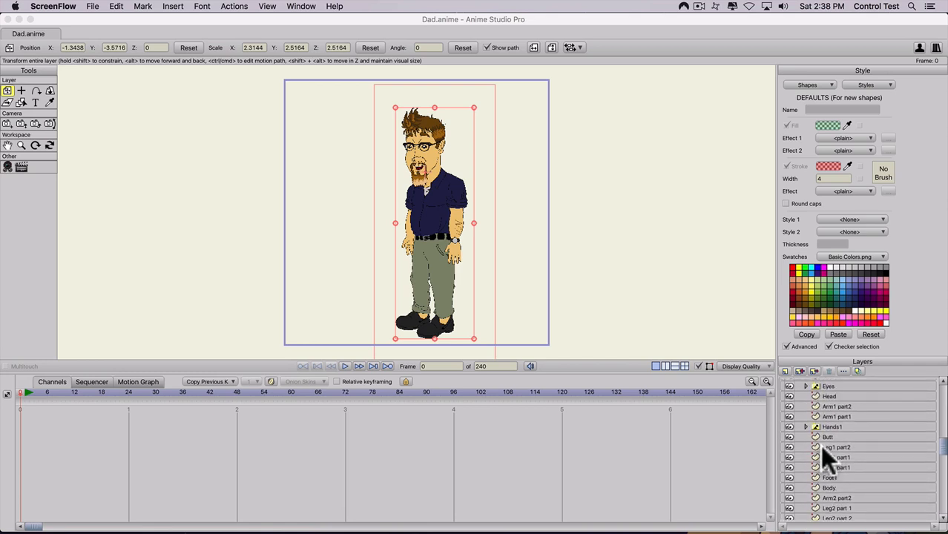
scroll(812, 475, "up", 4)
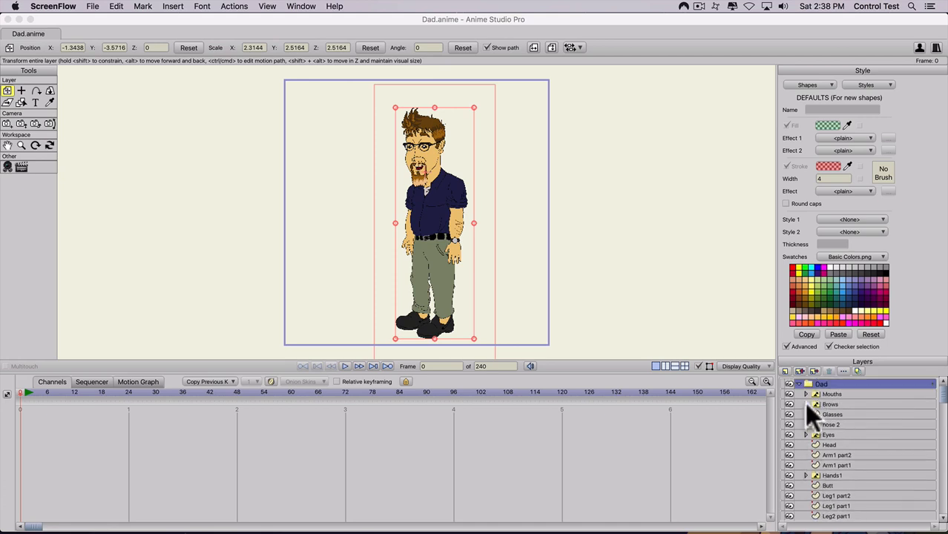
left_click(825, 383)
right_click(820, 382)
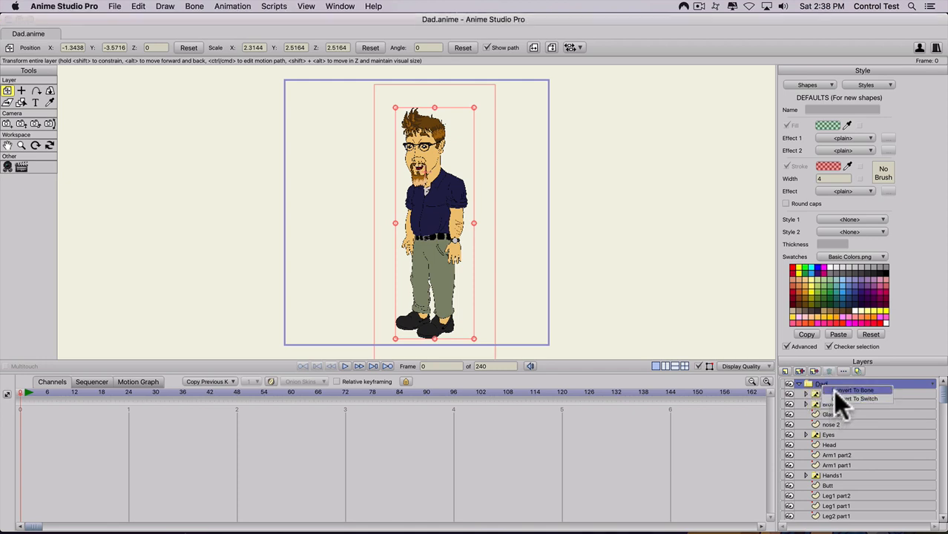
left_click(833, 391)
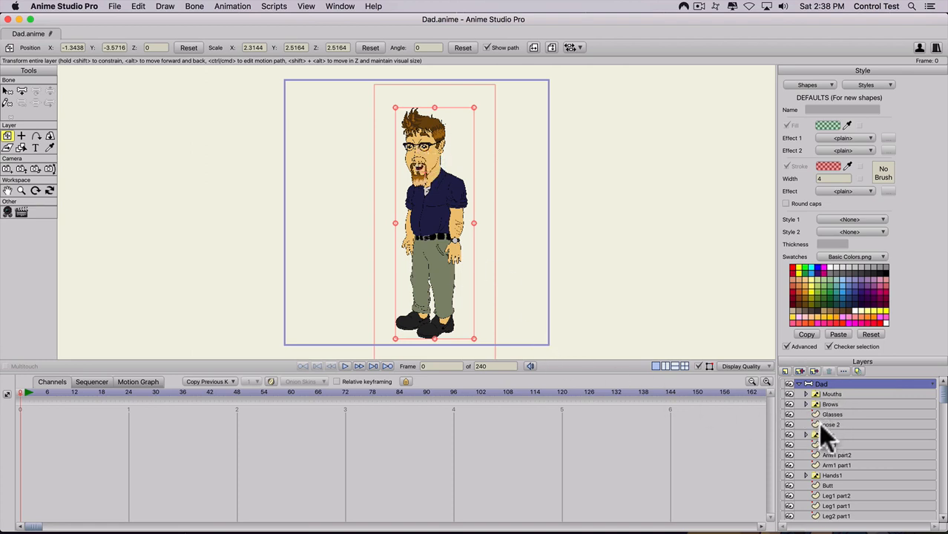
Add a new bone layer and place it inside the Dad layer, above Mouths
left_click(785, 371)
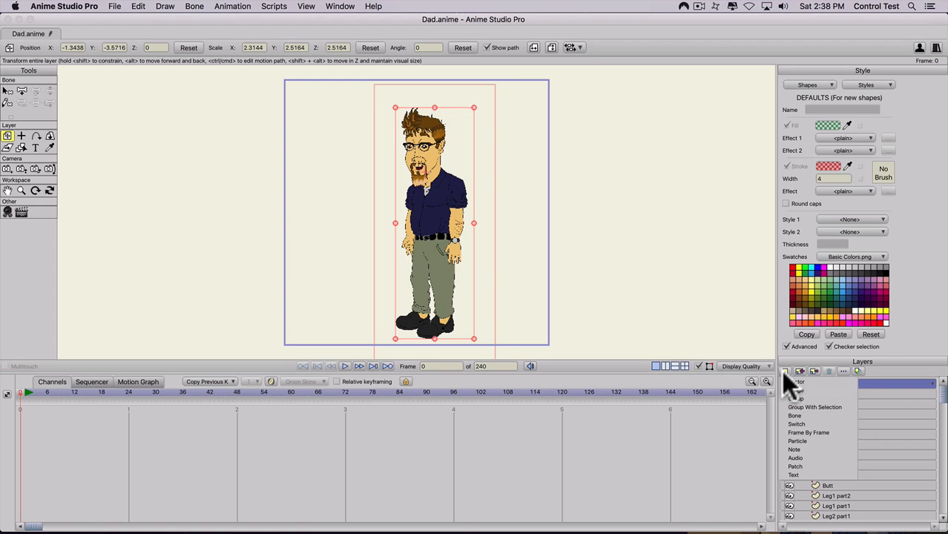
left_click(791, 416)
left_click(805, 383)
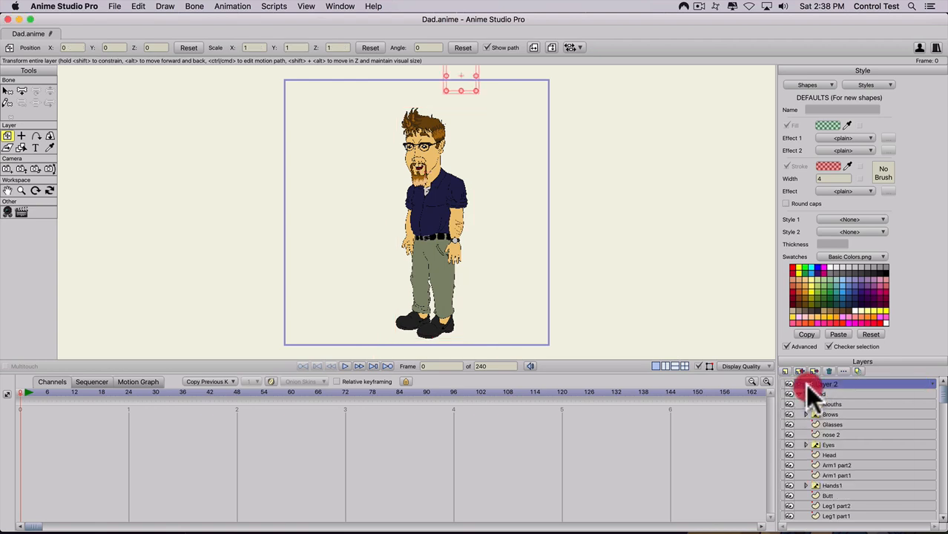
left_click_drag(807, 384, 813, 394)
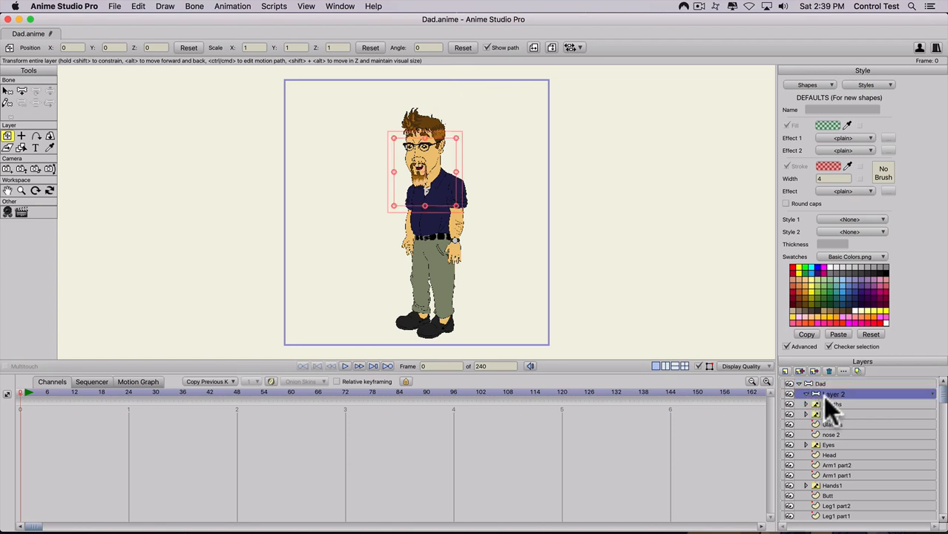
Rename the new bone layer inside Dad as Head
double_click(827, 395)
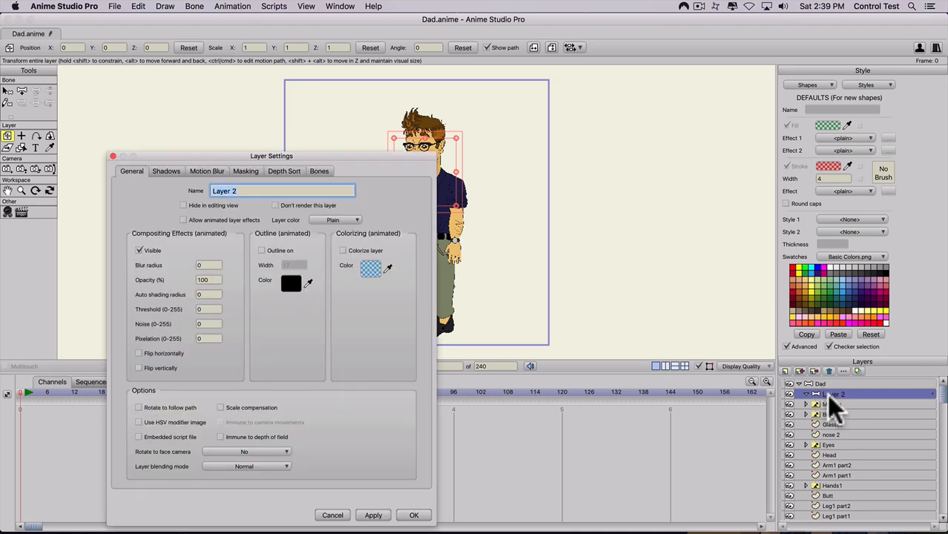
type("Head")
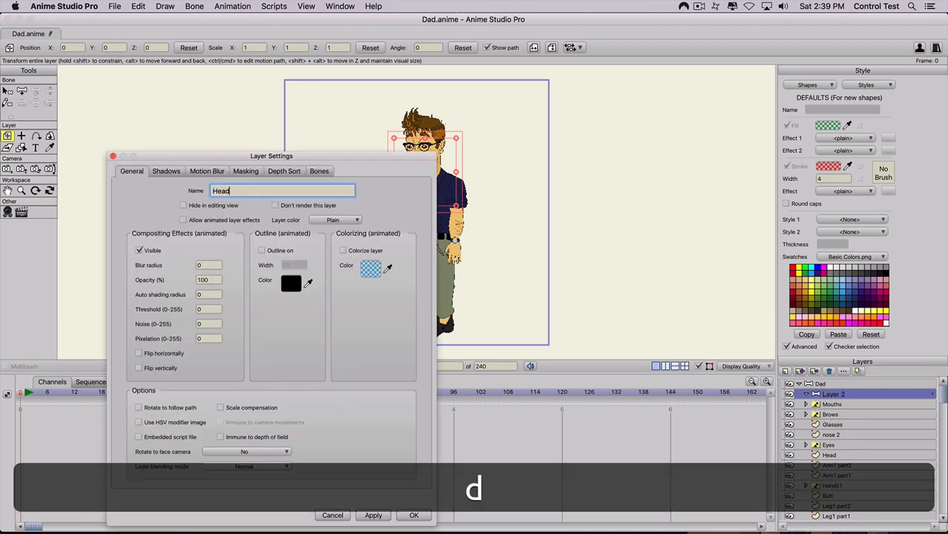
key("Return")
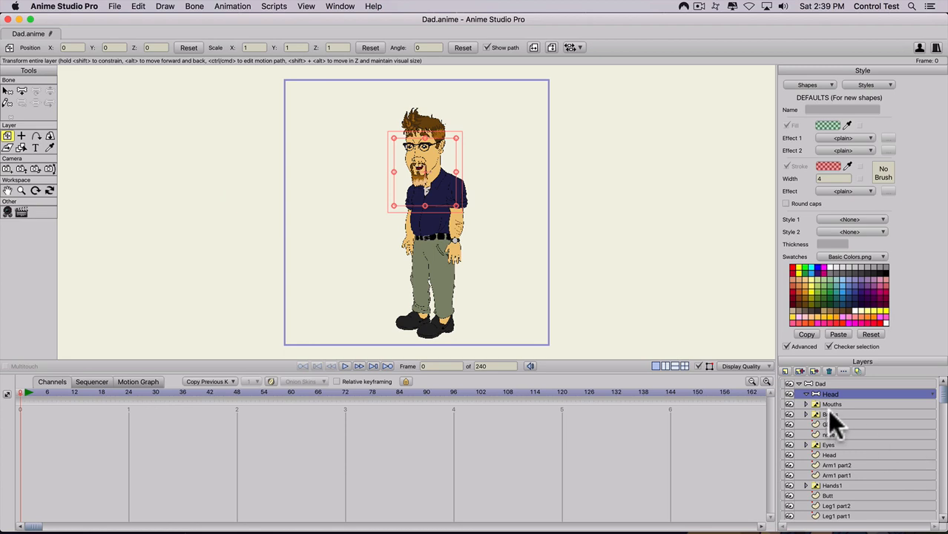
Move the Mouths, Brows, Glasses, nose 2, Eyes and Head artwork layers together into the Head bone layer
left_click(832, 403)
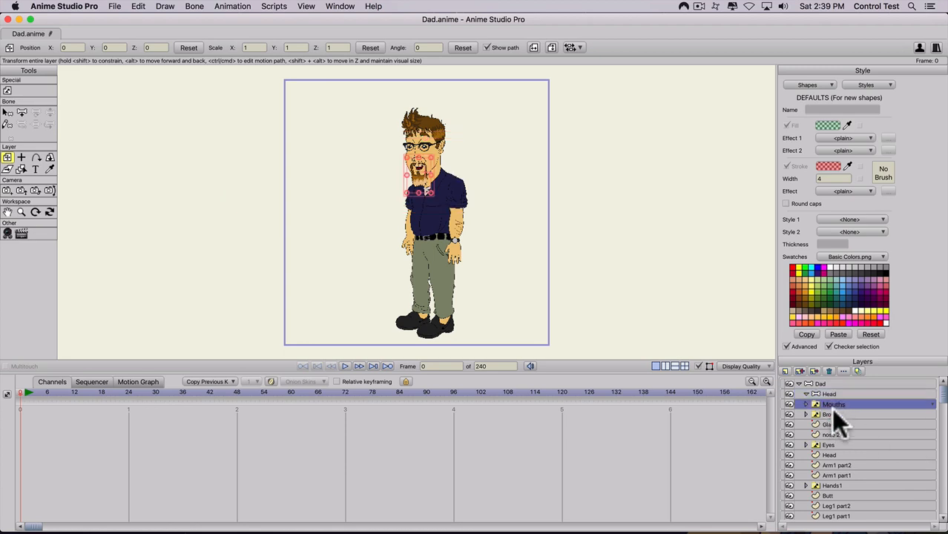
left_click(833, 414, "shift")
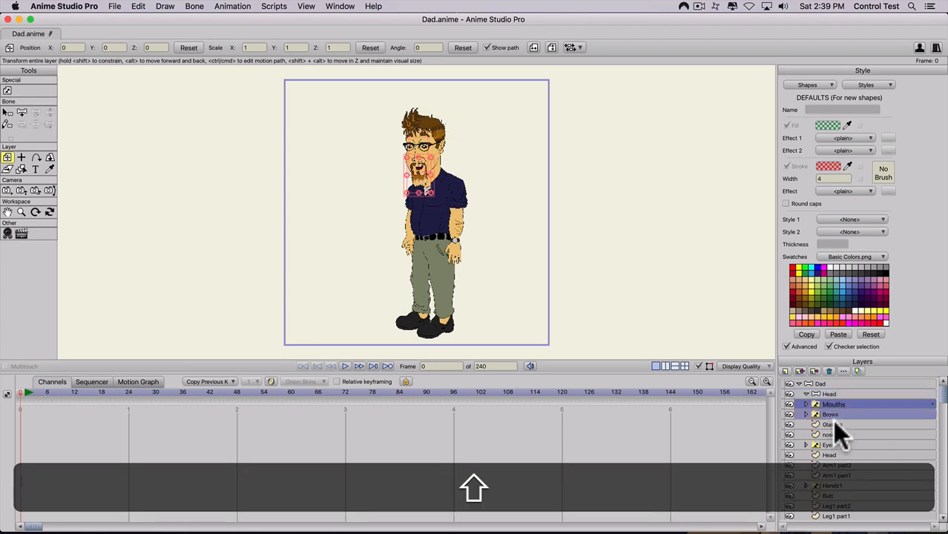
left_click(832, 425, "shift")
left_click(833, 435, "shift")
left_click(834, 445, "shift")
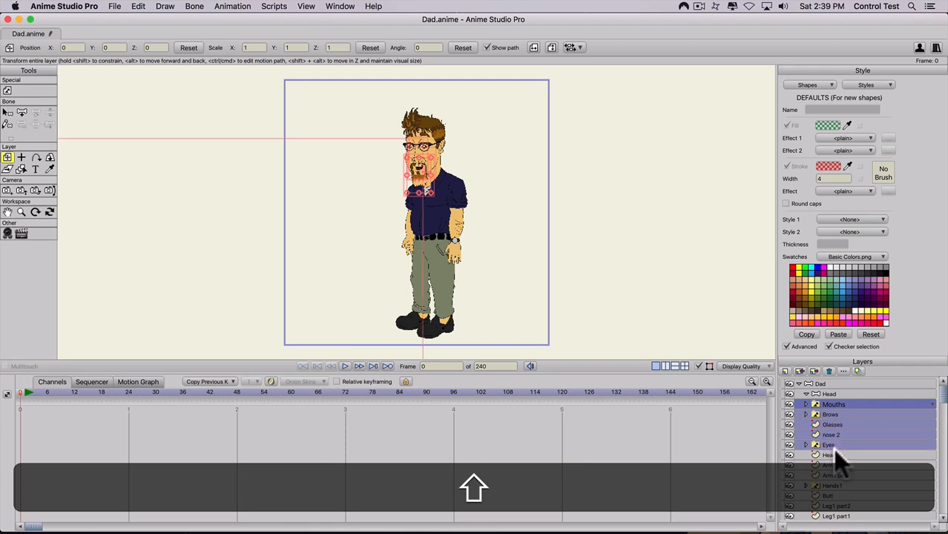
left_click(834, 455, "shift")
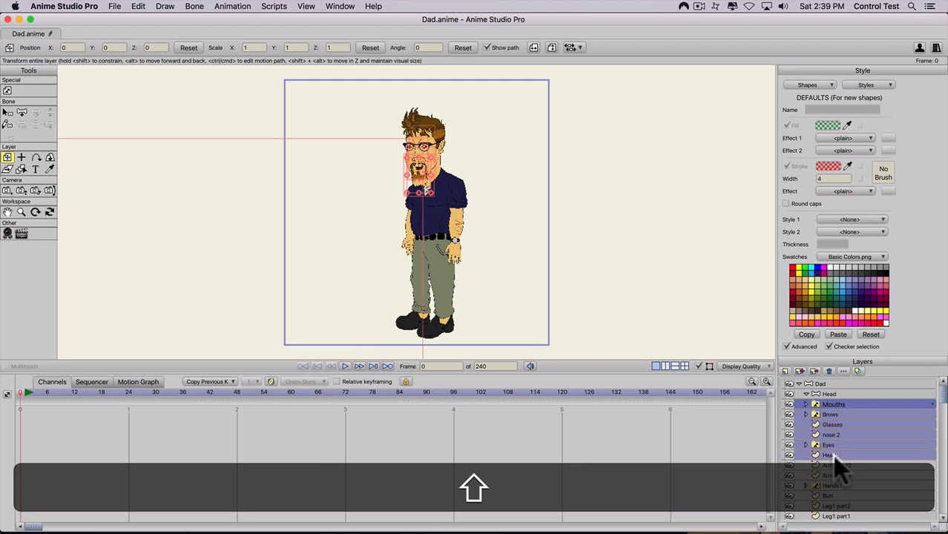
left_click(836, 395, "shift")
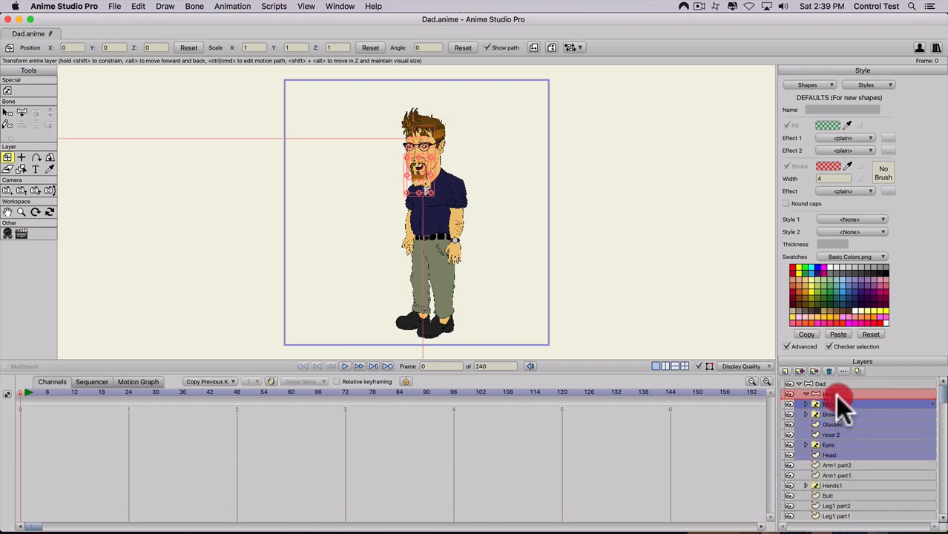
left_click_drag(836, 396, 837, 395)
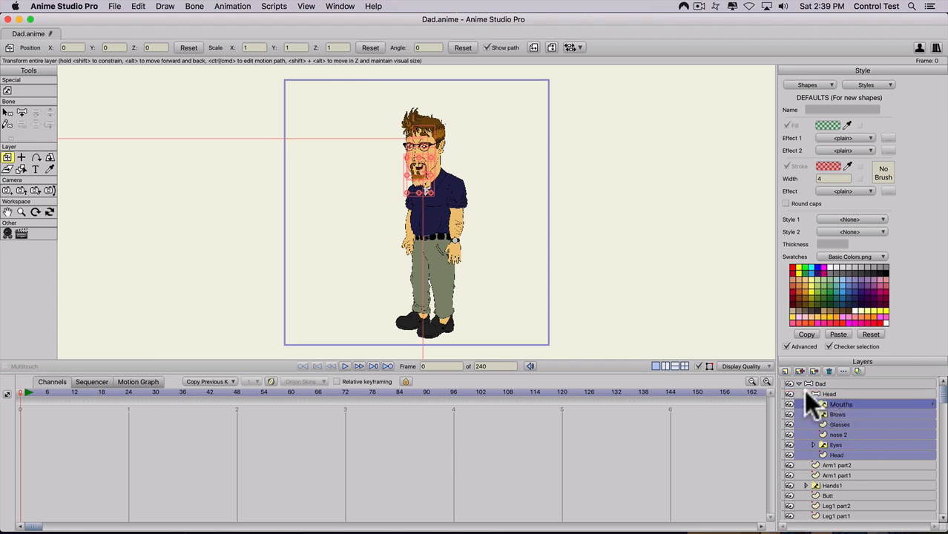
Collapse the Head bone layer and check which artwork it controls by hiding and showing it
left_click(804, 390)
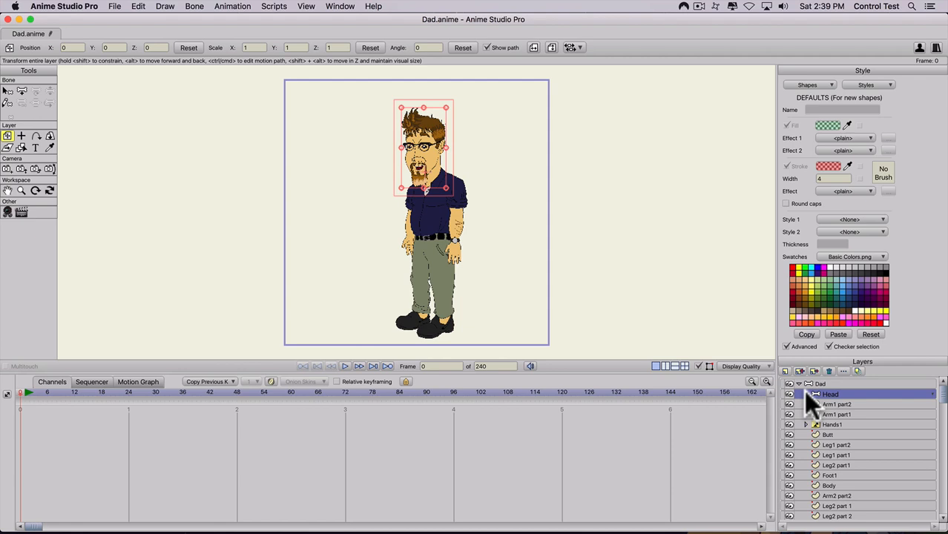
left_click(788, 393)
left_click(788, 393)
left_click(787, 392)
left_click(787, 392)
Identify the Arm1 part2 layer on the character and rename it as Front lower arm
left_click(824, 405)
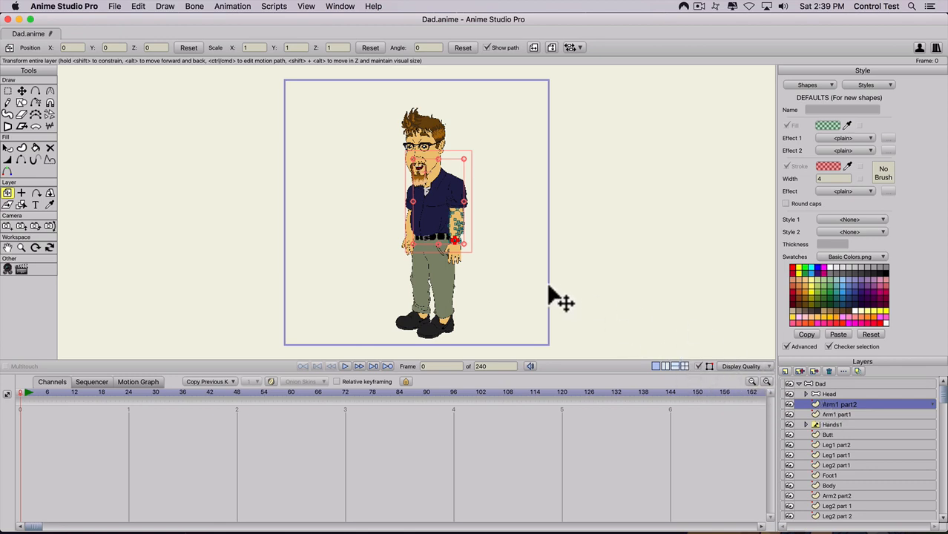
scroll(491, 286, "up", 4)
scroll(481, 260, "up", 5)
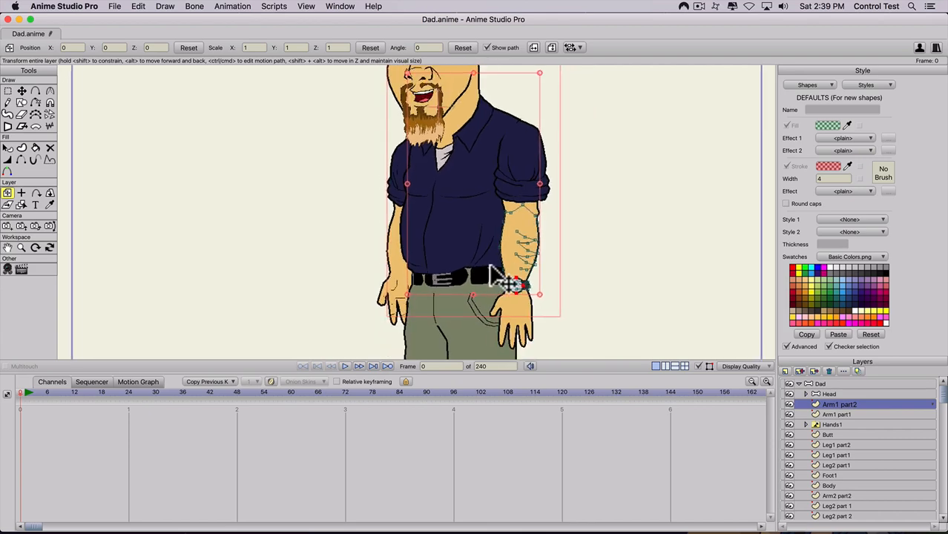
key("space")
left_click_drag(554, 280, 509, 241)
key("space")
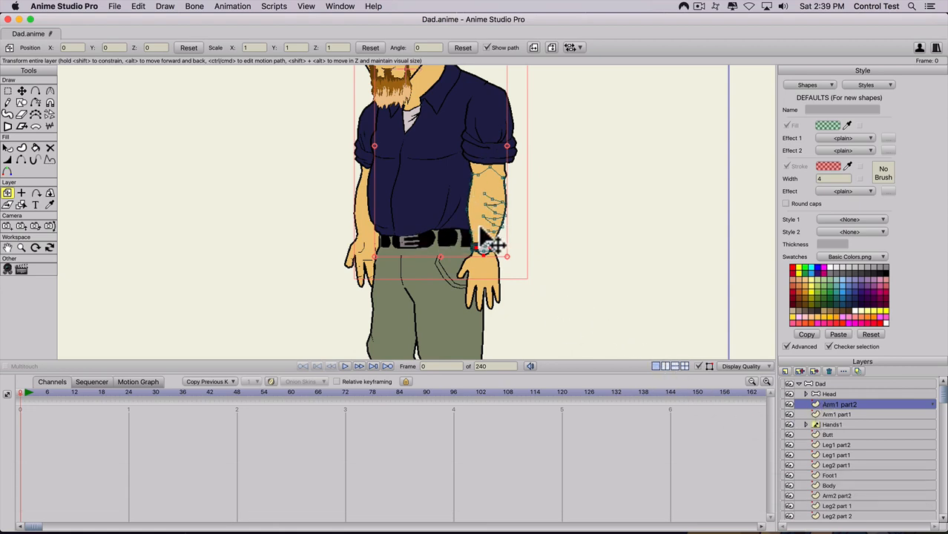
left_click(829, 404)
double_click(839, 404)
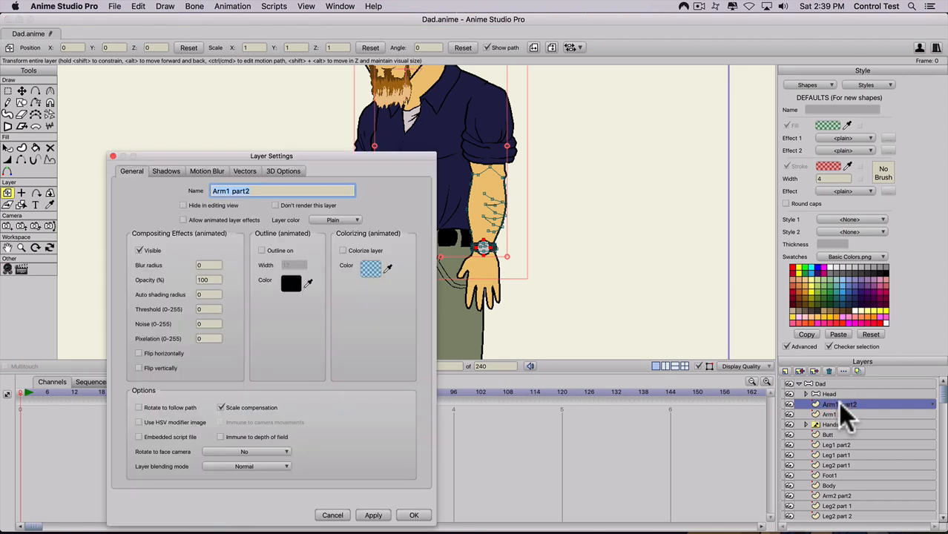
type("F")
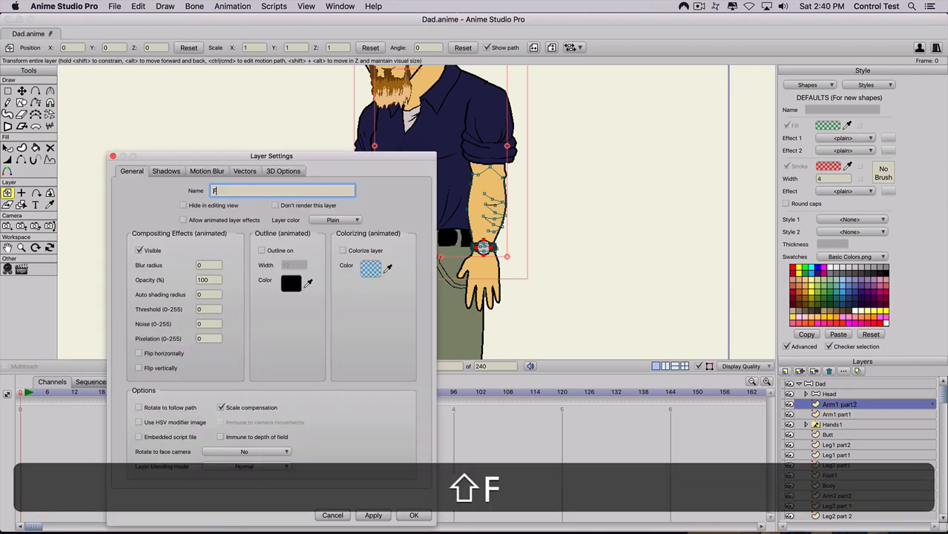
type("ront lower arm")
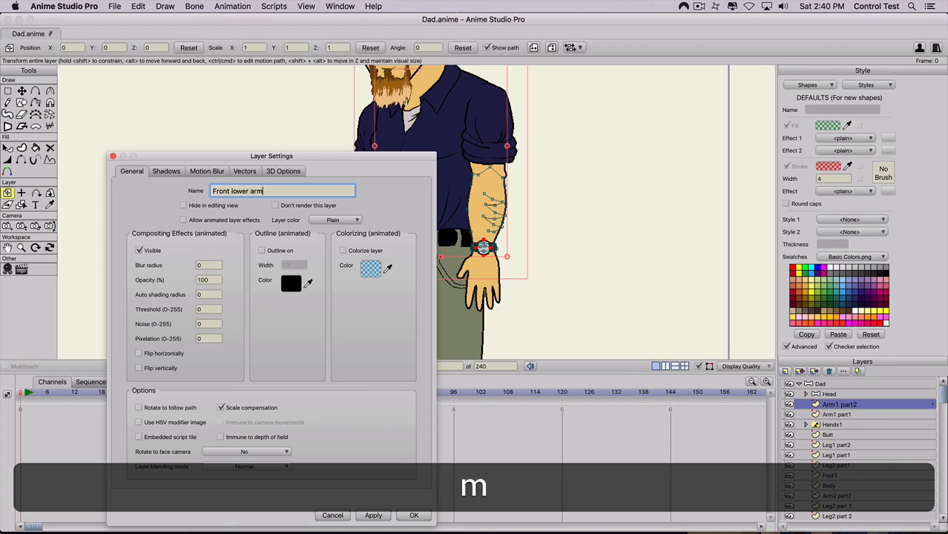
key("Return")
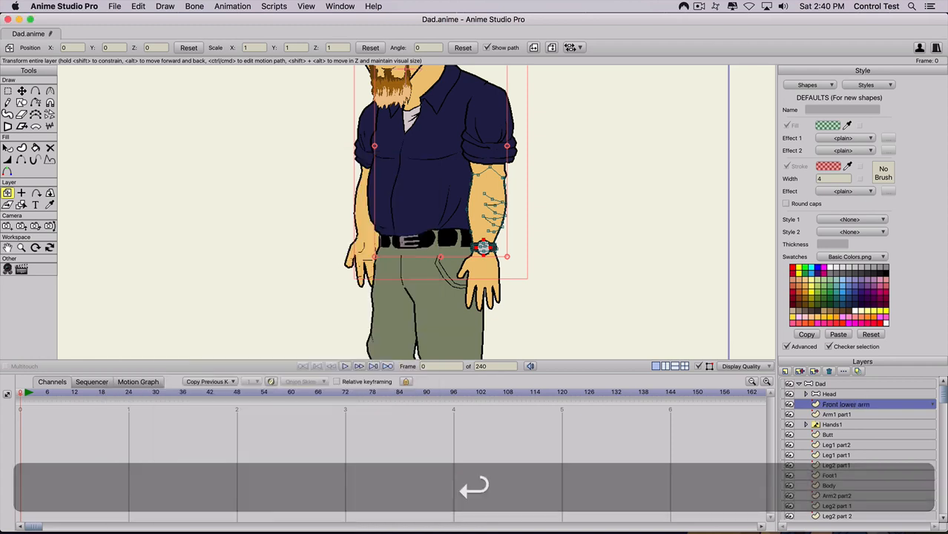
Rename the Arm1 part1 layer, which holds the sleeve artwork, as Front upper arm
left_click(832, 415)
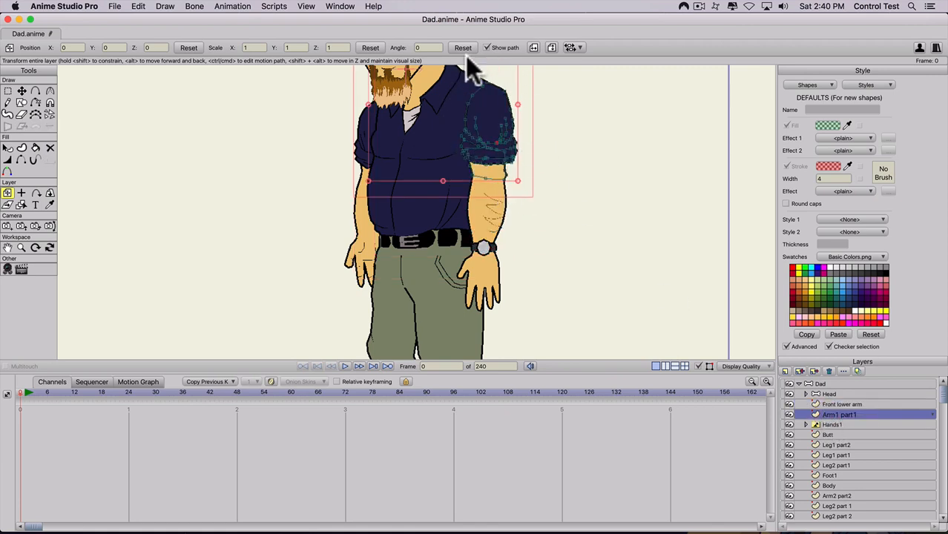
double_click(834, 413)
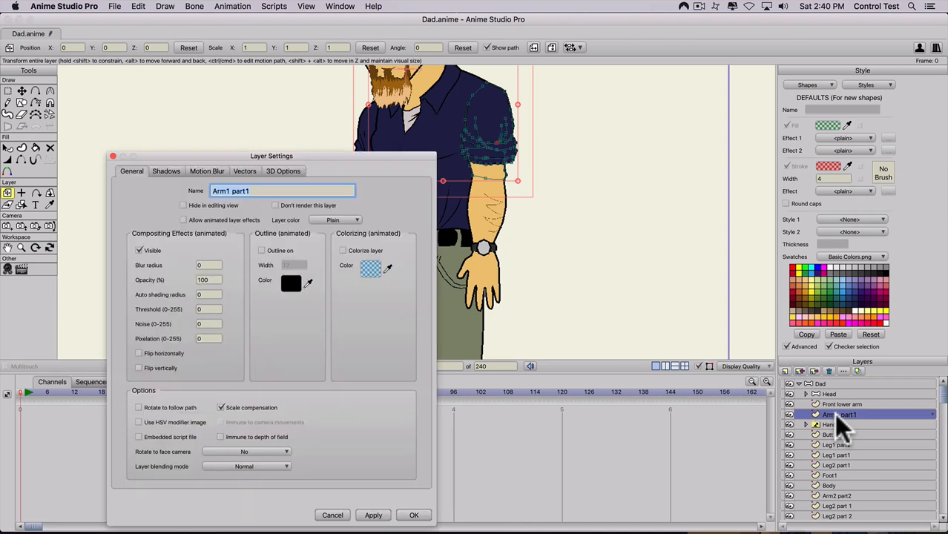
type("Fr")
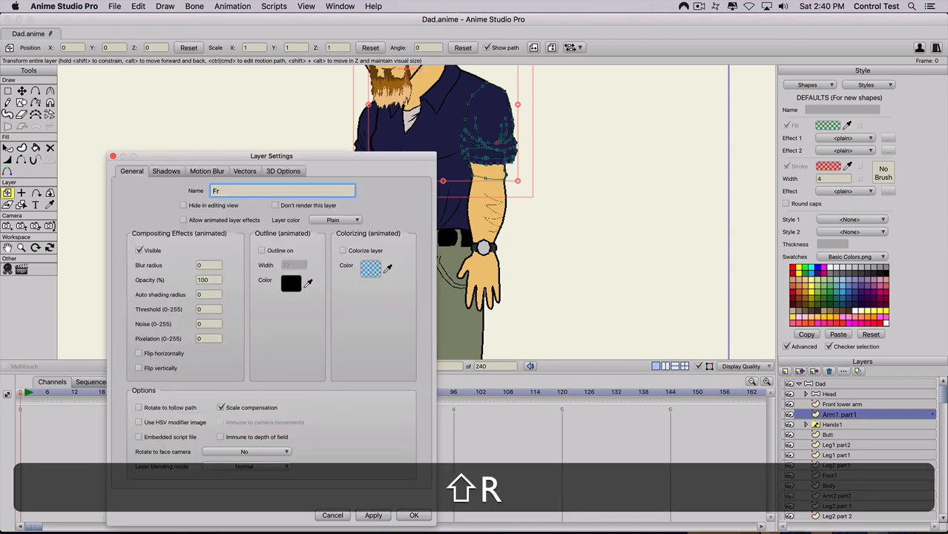
type("ont ")
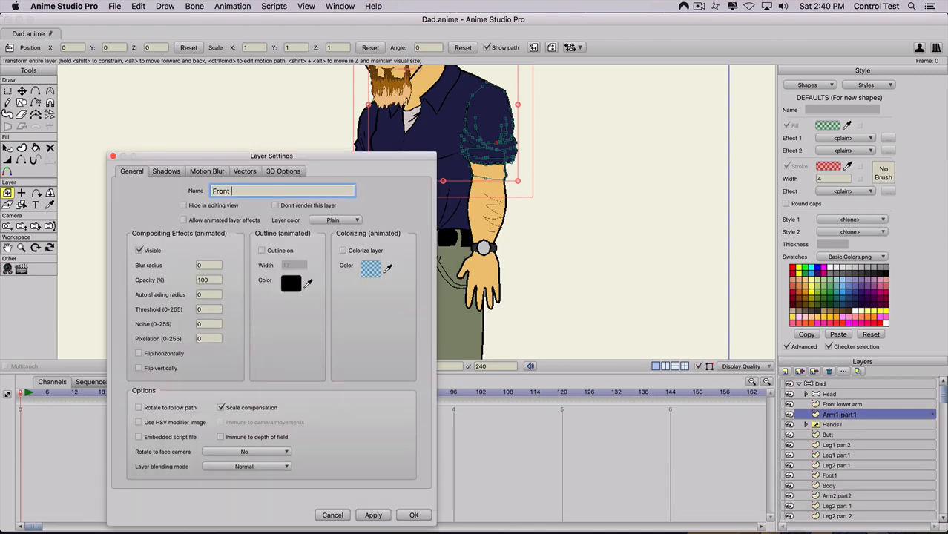
type("upper arm")
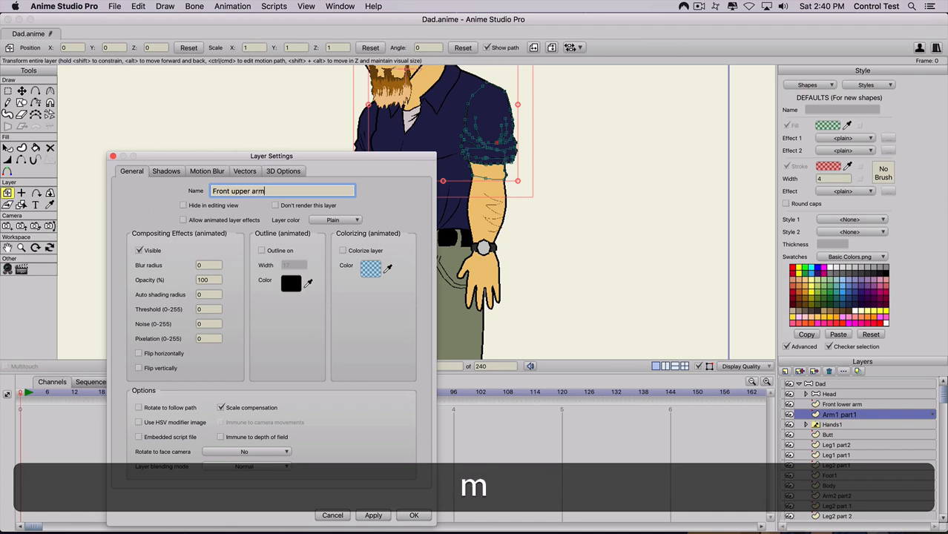
key("Return")
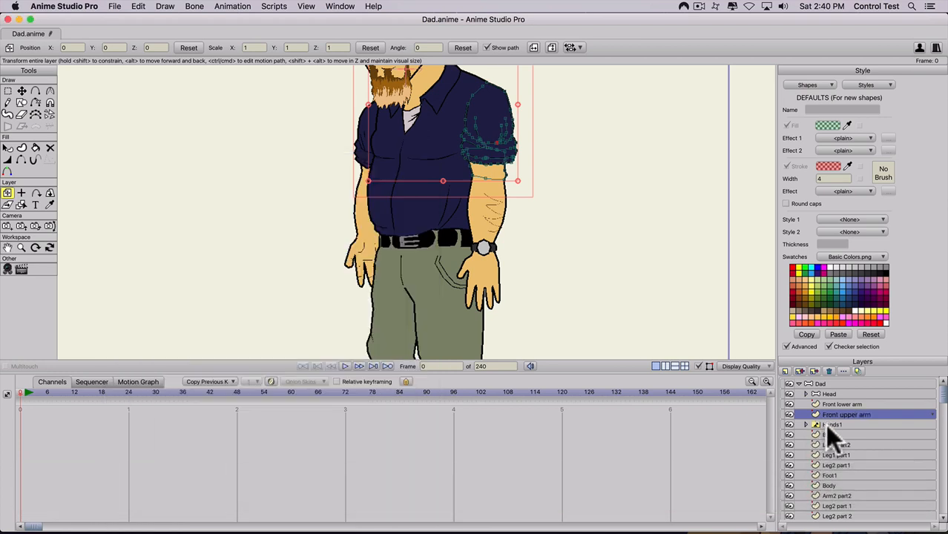
Check the Hands1 switch layer by hiding and showing it, and rename it as Front hands
left_click(825, 425)
left_click(785, 422)
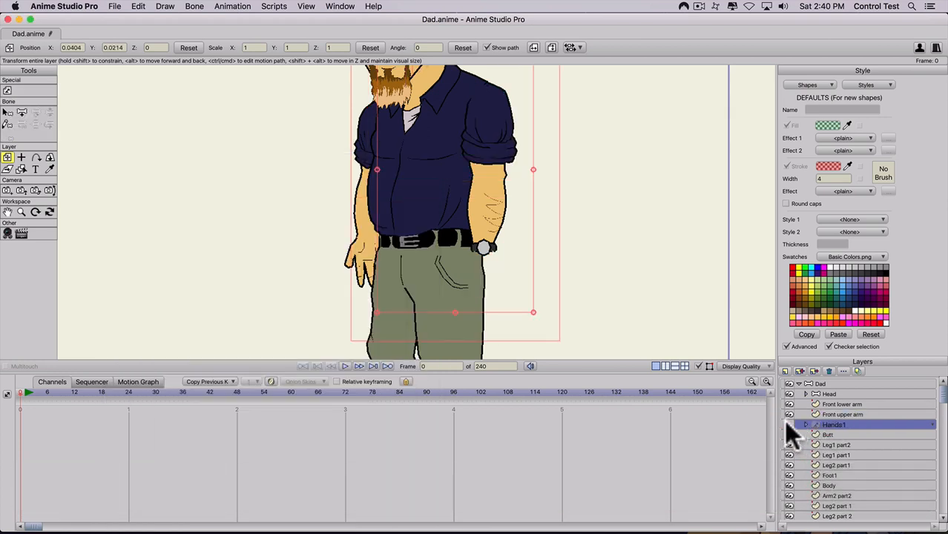
left_click(785, 421)
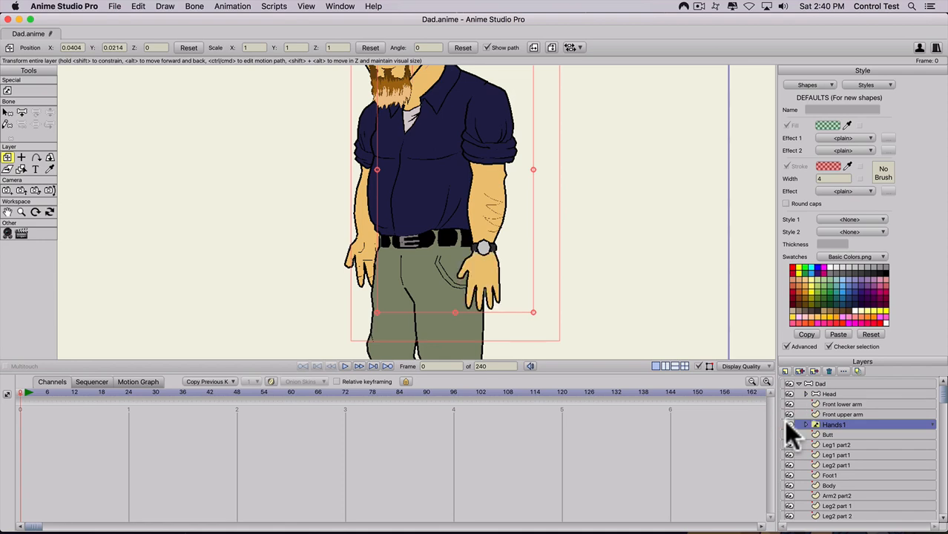
double_click(833, 424)
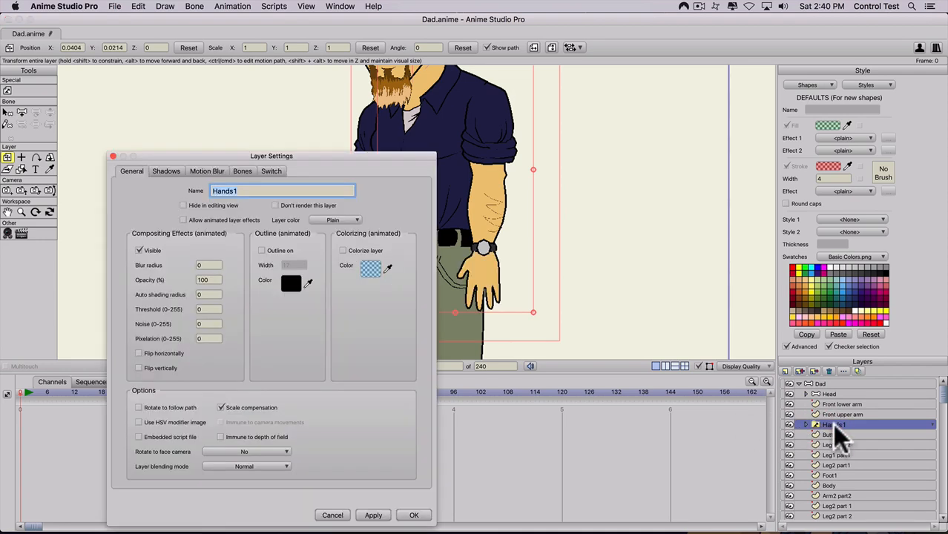
type("Front ")
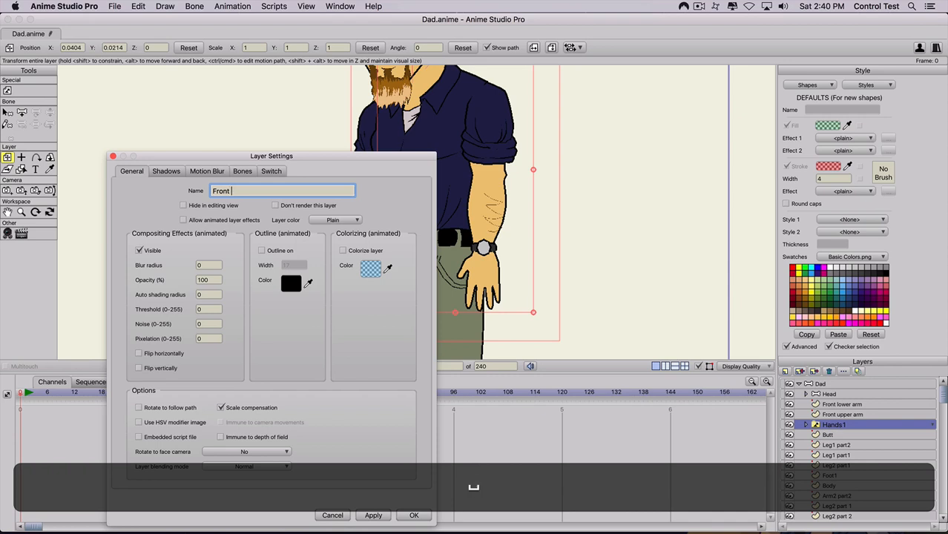
type("hands")
key("Return")
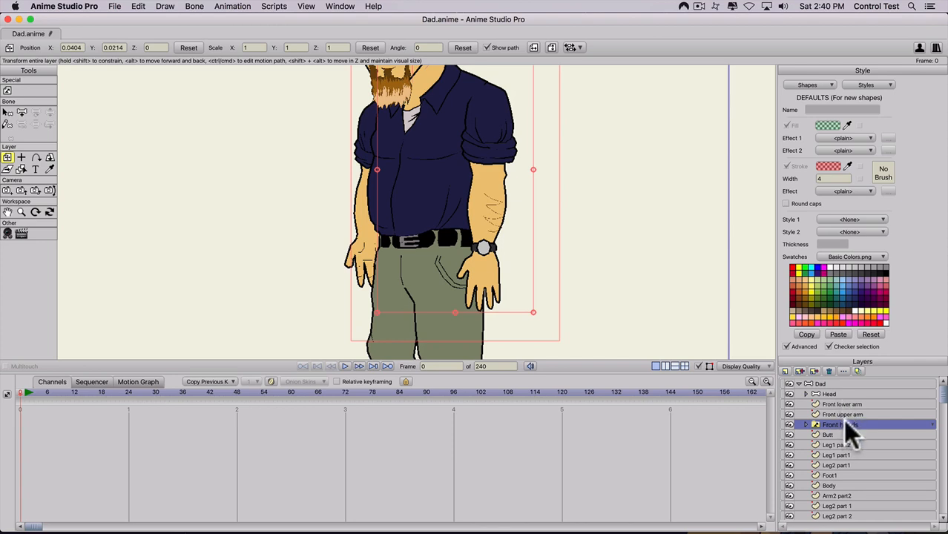
Set the layer color of Front lower arm, Front upper arm and Front hands together to Red
key("shift")
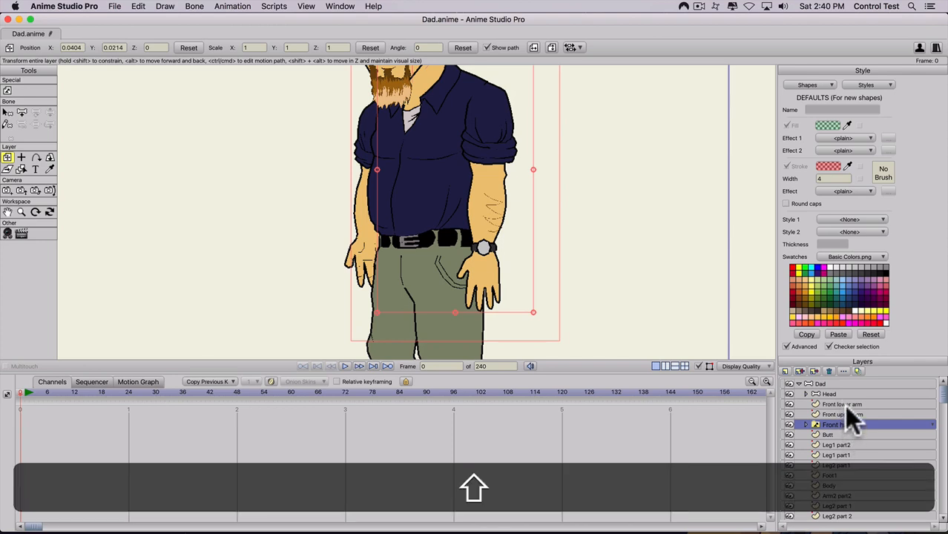
left_click(846, 406, "shift")
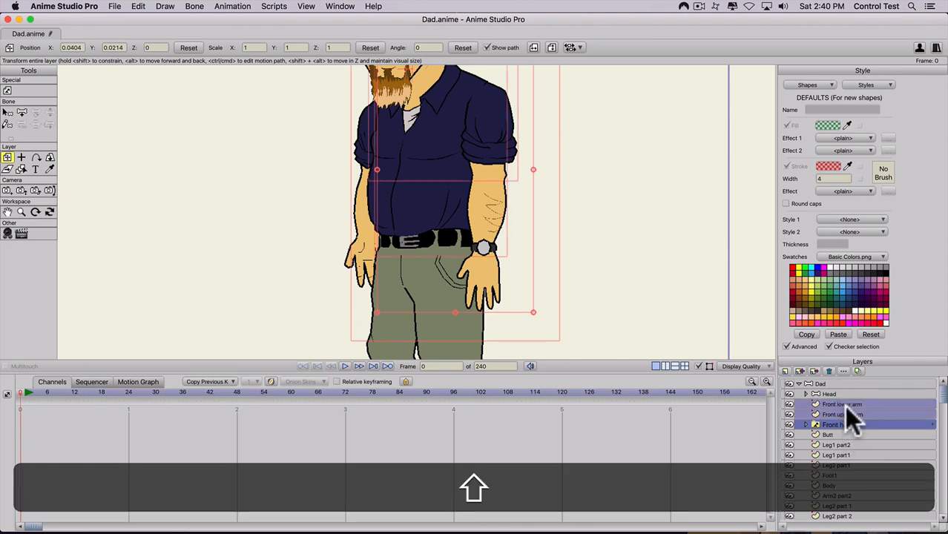
double_click(936, 428)
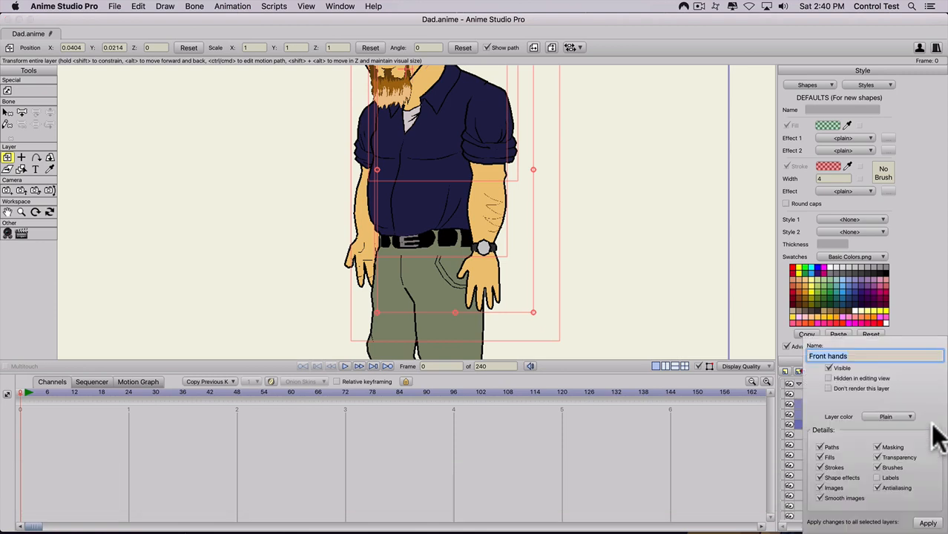
left_click(891, 414)
left_click(896, 475)
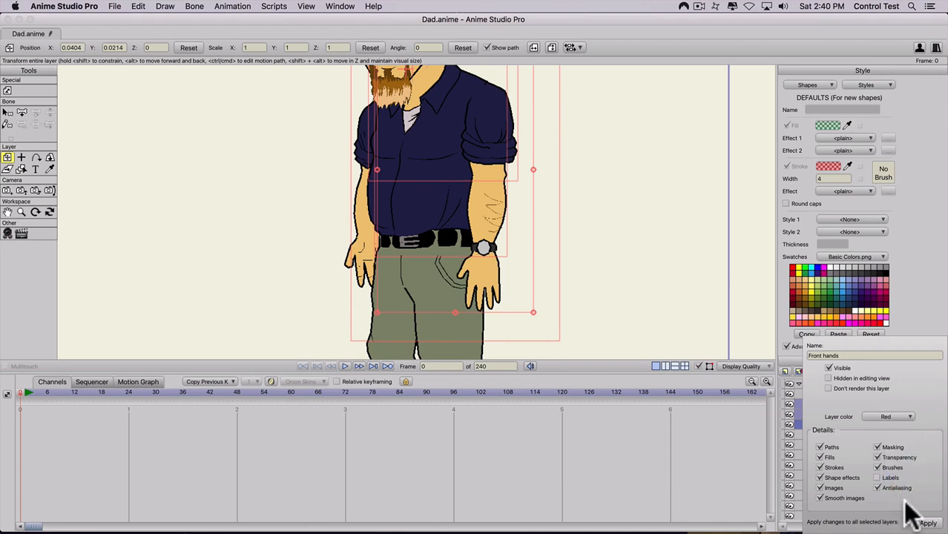
left_click(927, 524)
left_click(788, 422)
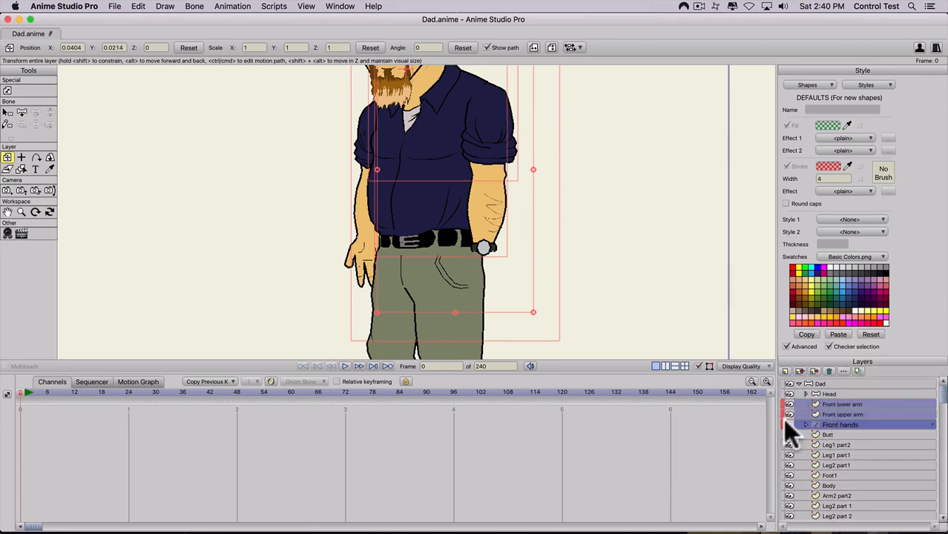
left_click(785, 421)
left_click(788, 424)
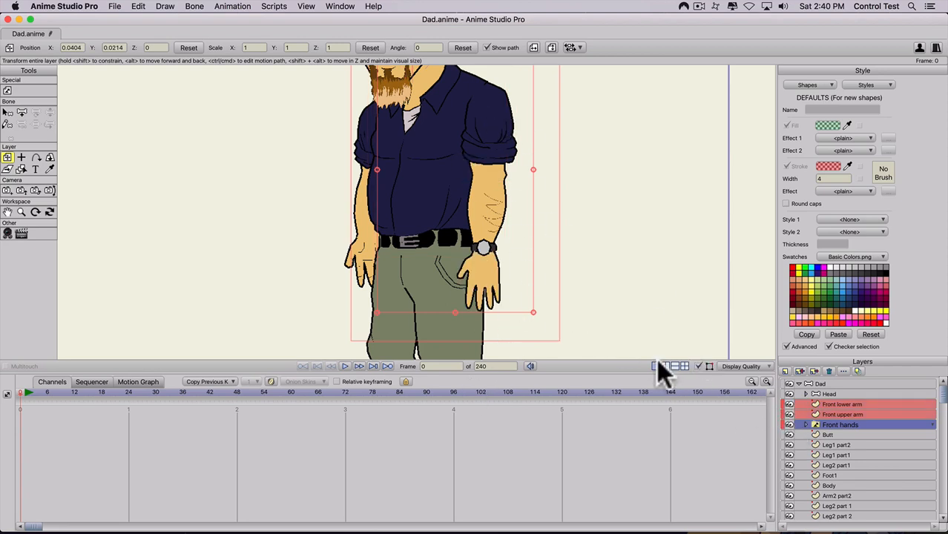
Rename the Butt layer, which holds the belt and hip artwork, as Waist
left_click(826, 435)
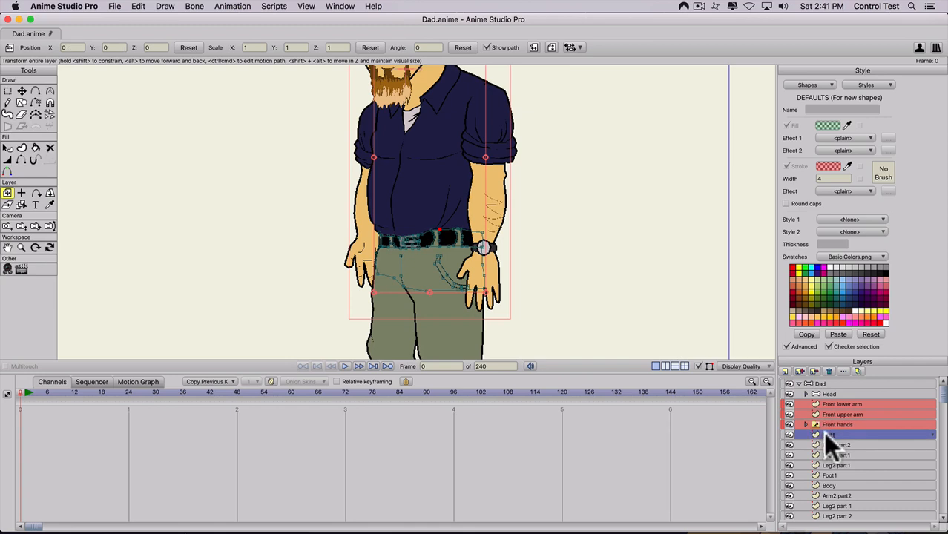
double_click(825, 435)
type("Waist")
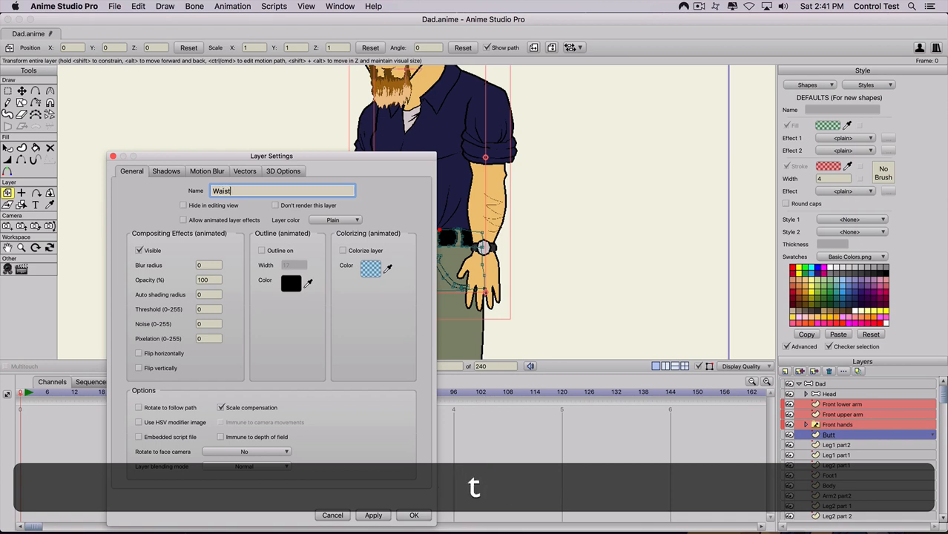
key("Return")
Locate the Leg1 part2 artwork on the character's legs and rename its layer as Front lower leg
scroll(836, 454, "down", 2)
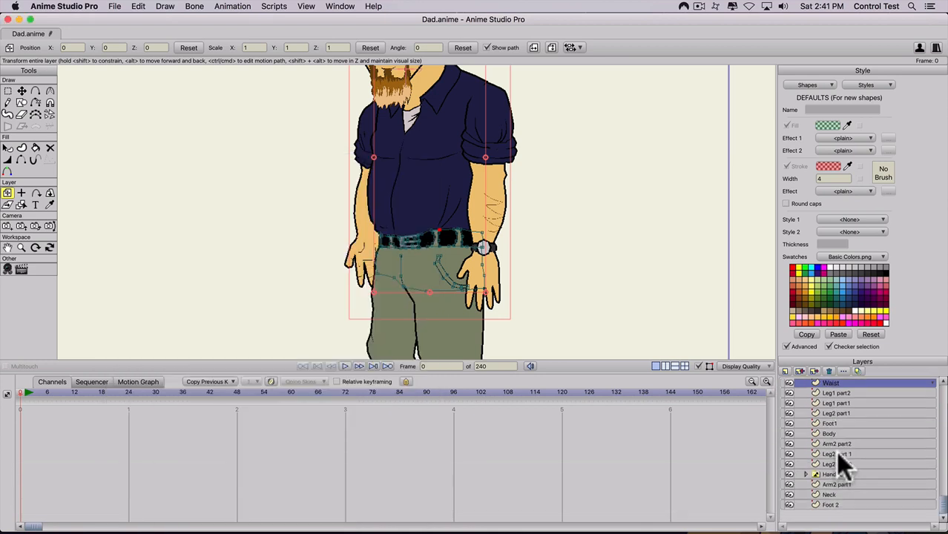
scroll(836, 452, "up", 2)
left_click(822, 429)
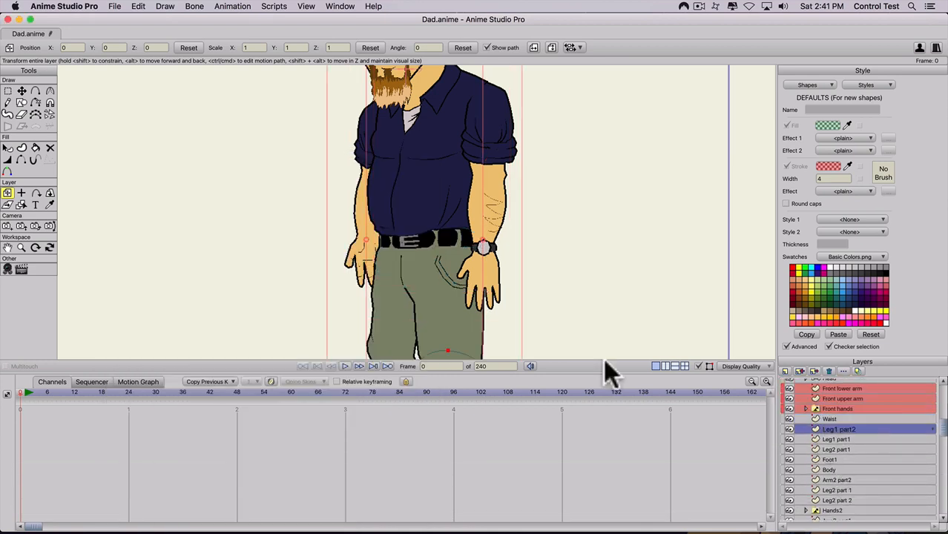
scroll(410, 300, "up", 1)
key("space")
left_click_drag(410, 346, 364, 185)
left_click_drag(363, 284, 363, 252)
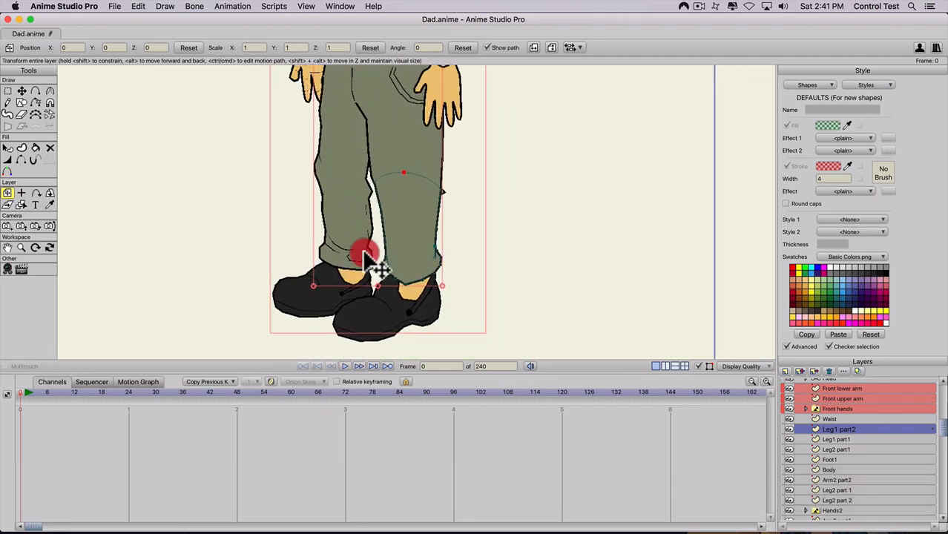
scroll(375, 267, "down", 6)
scroll(359, 269, "up", 7)
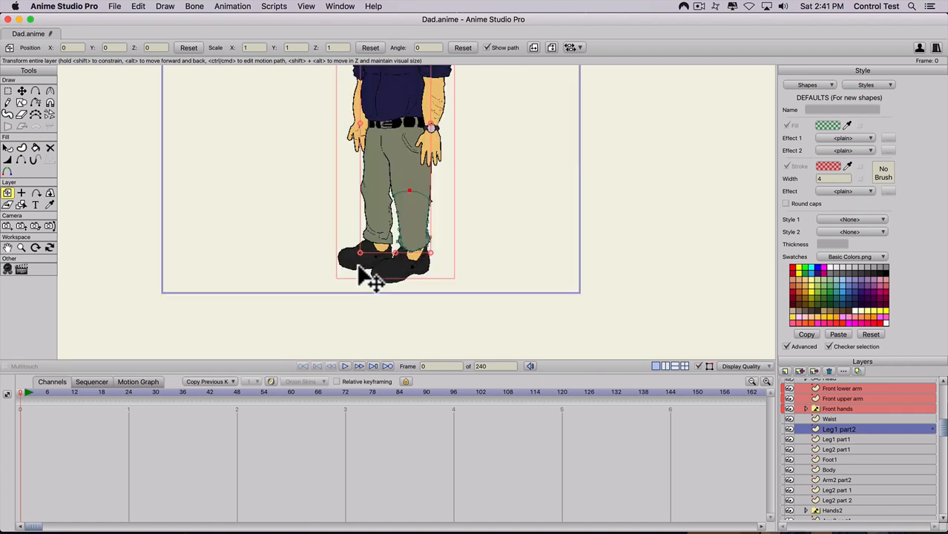
key("space")
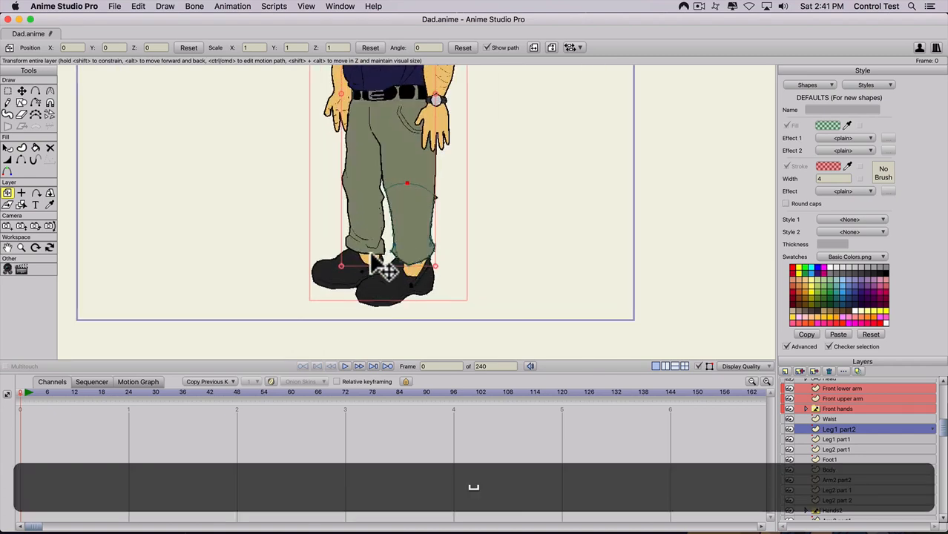
left_click_drag(370, 255, 427, 258)
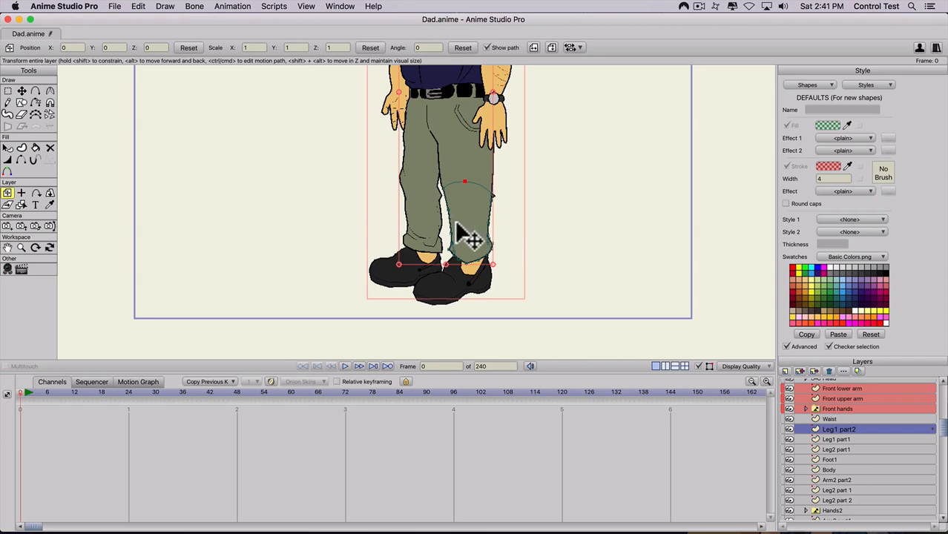
double_click(828, 429)
type("Fron")
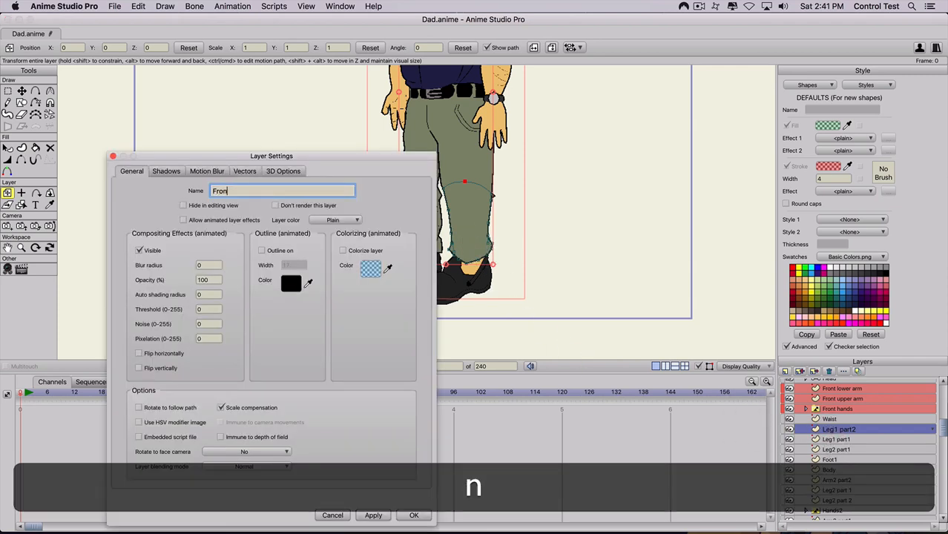
type("t lower leg")
key("Return")
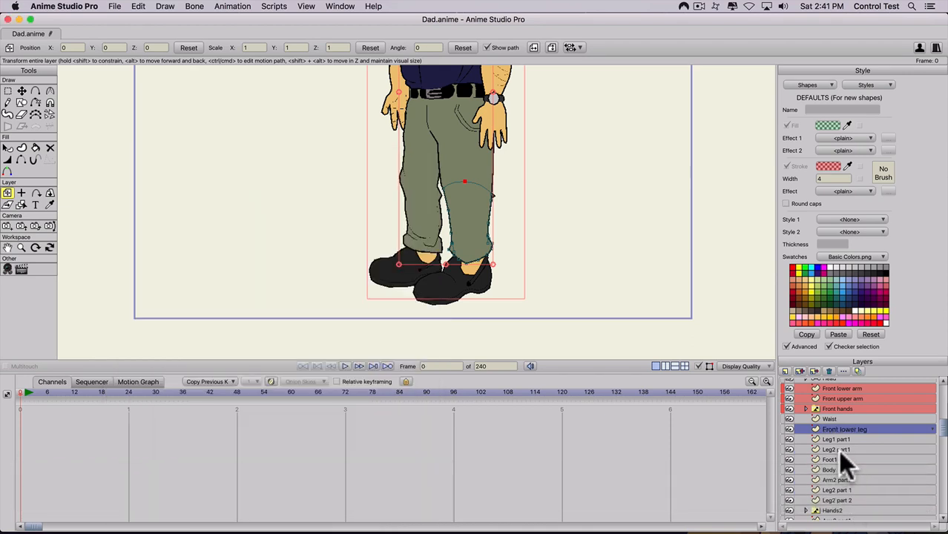
Rename the Leg1 part1 layer, which holds the front thigh artwork, as Front upper leg
left_click(832, 439)
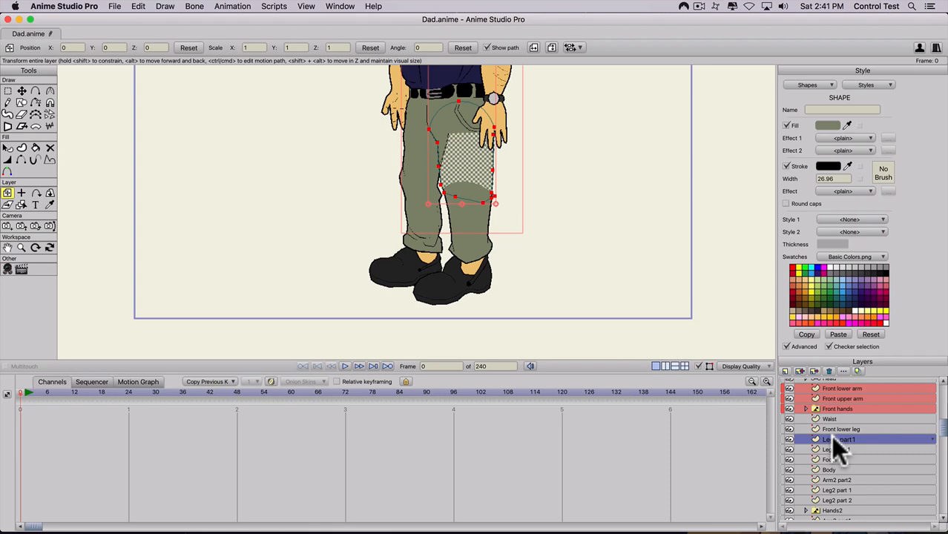
double_click(832, 440)
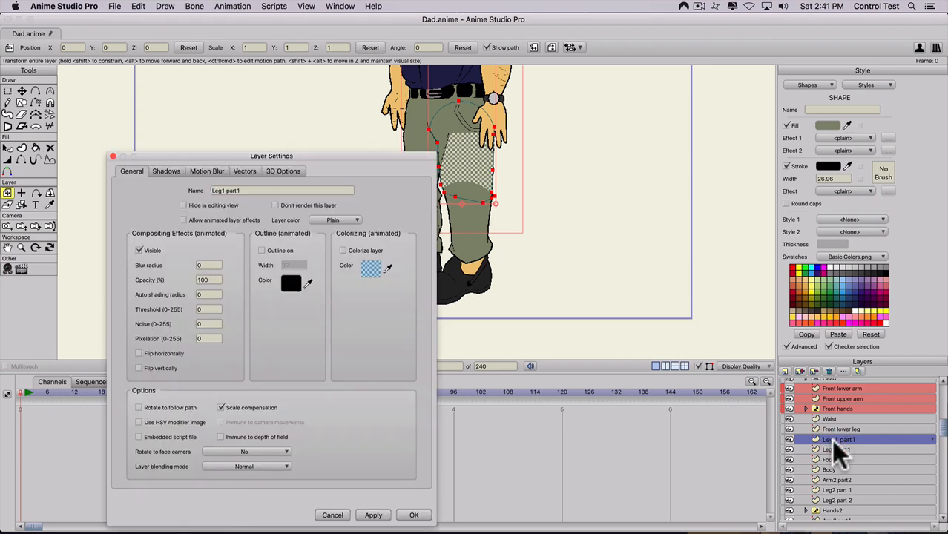
key("shift+r")
key("n")
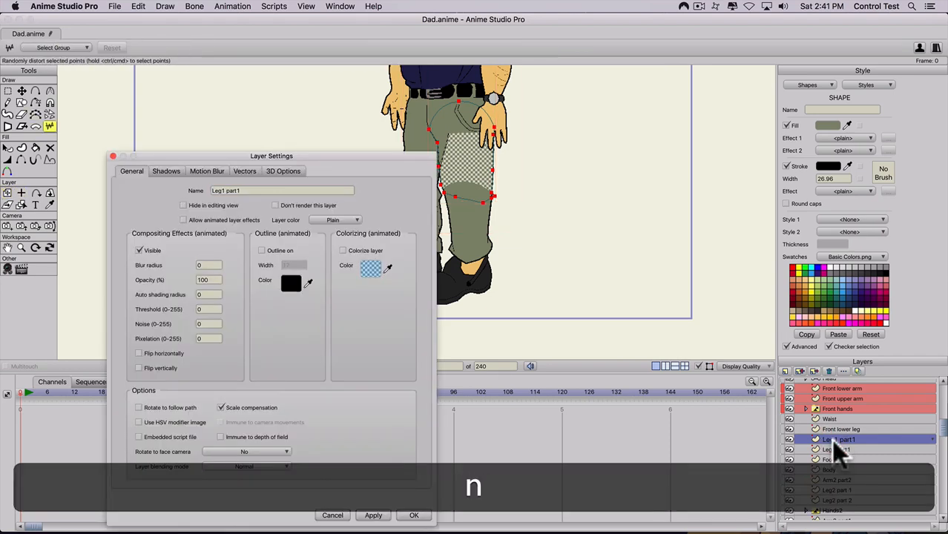
left_click(243, 189)
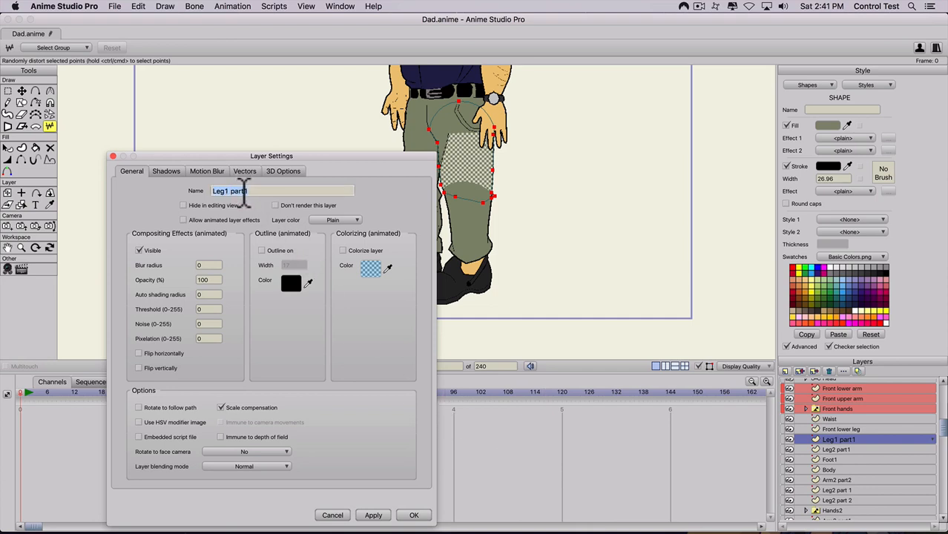
type("Front ")
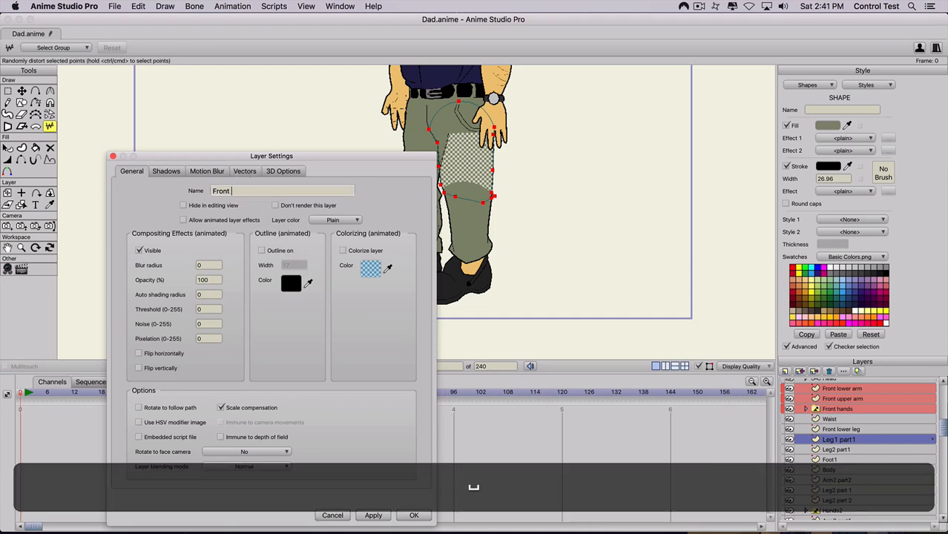
type("upper leg")
key("Return")
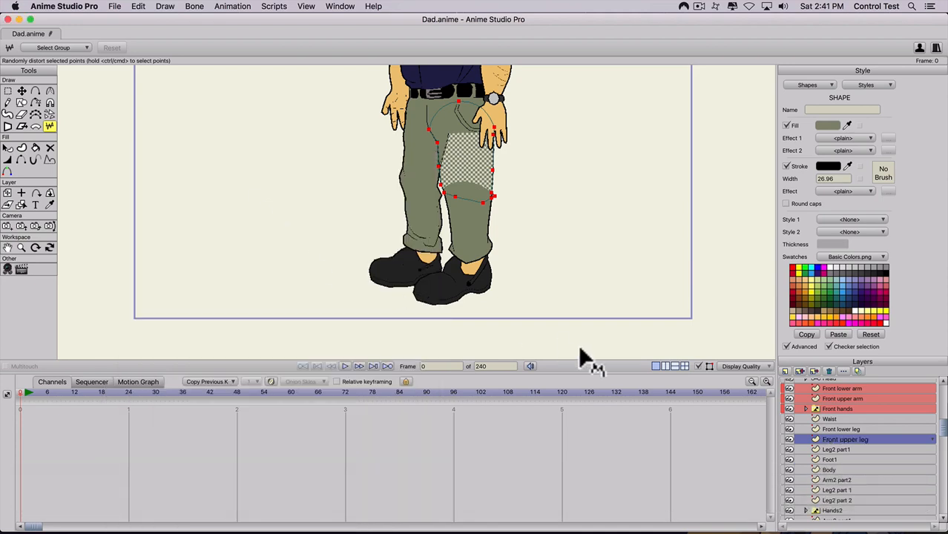
Delete the Leg2 part1 layer below Front upper leg, and rename the Foot1 layer as Front foot
left_click(834, 449)
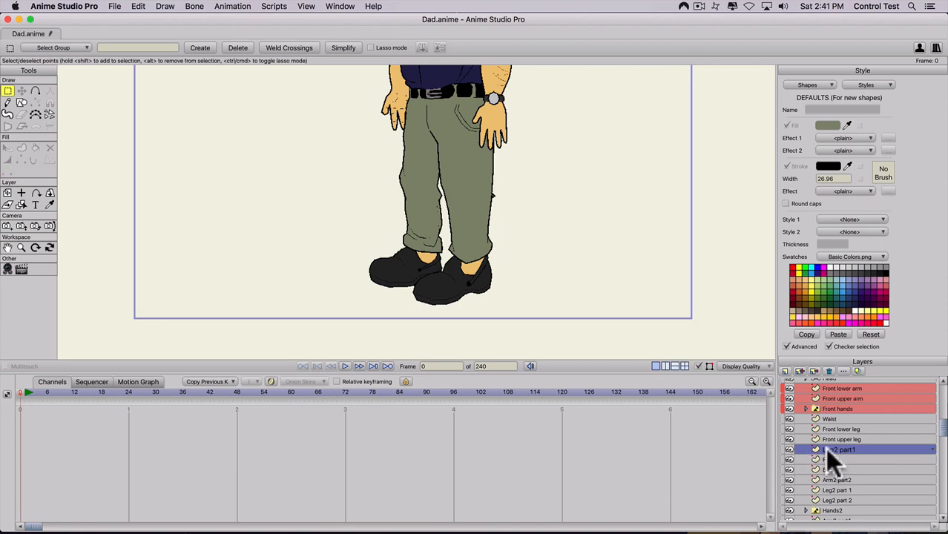
left_click(827, 368)
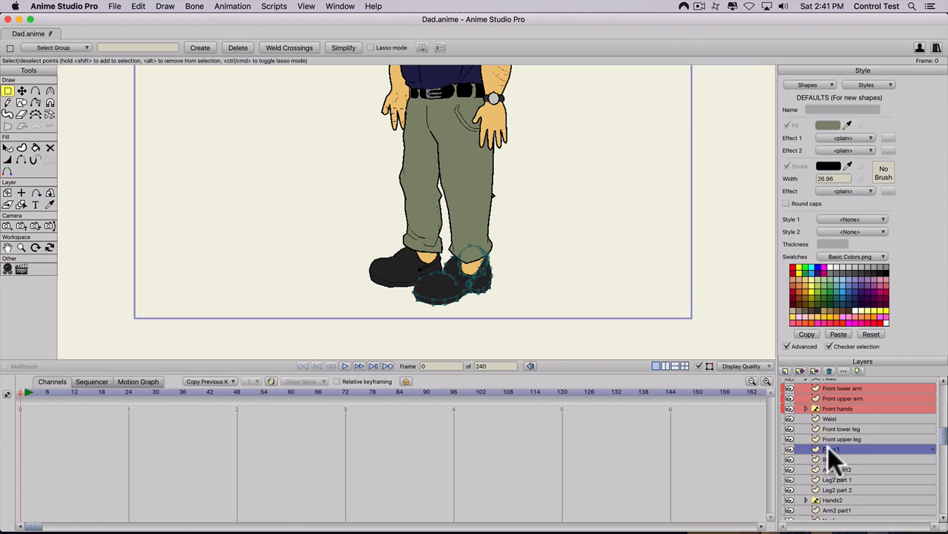
double_click(828, 449)
type("Front ")
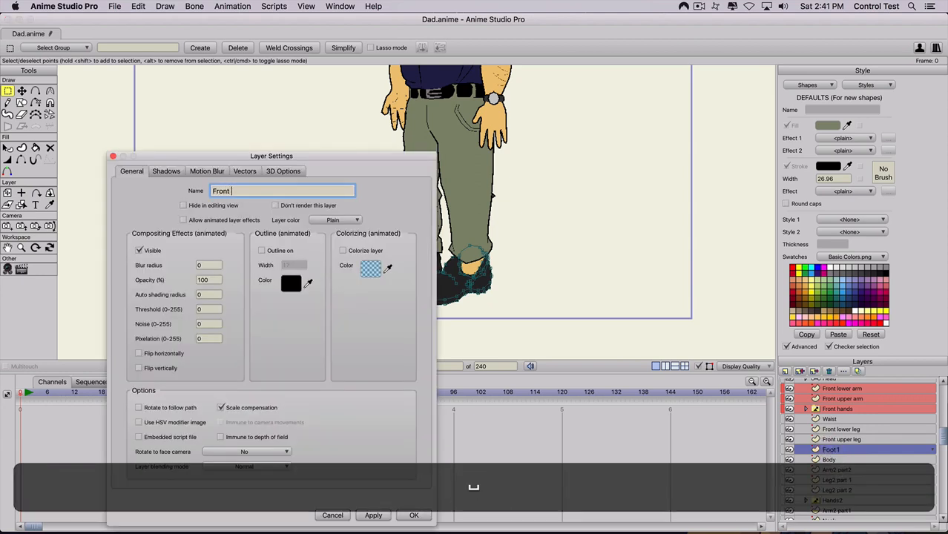
type("foot")
key("Return")
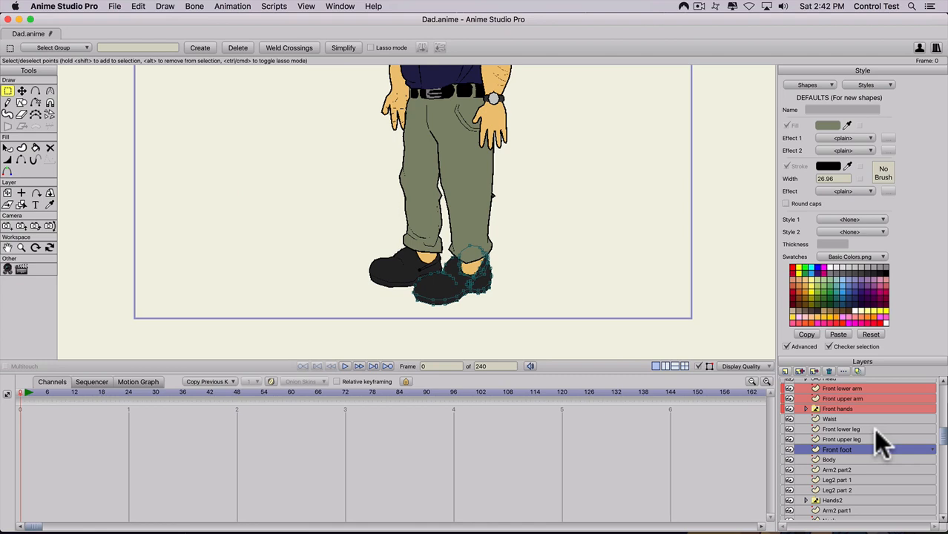
Set the layer color of Front lower leg, Front upper leg and Front foot together to Purple, keeping all three visible
left_click(874, 430, "shift")
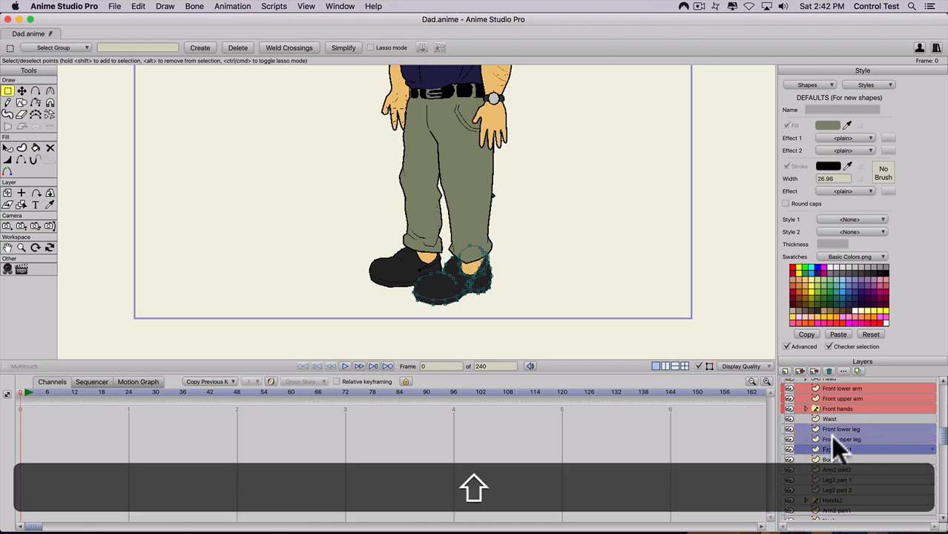
double_click(935, 451)
left_click(890, 417)
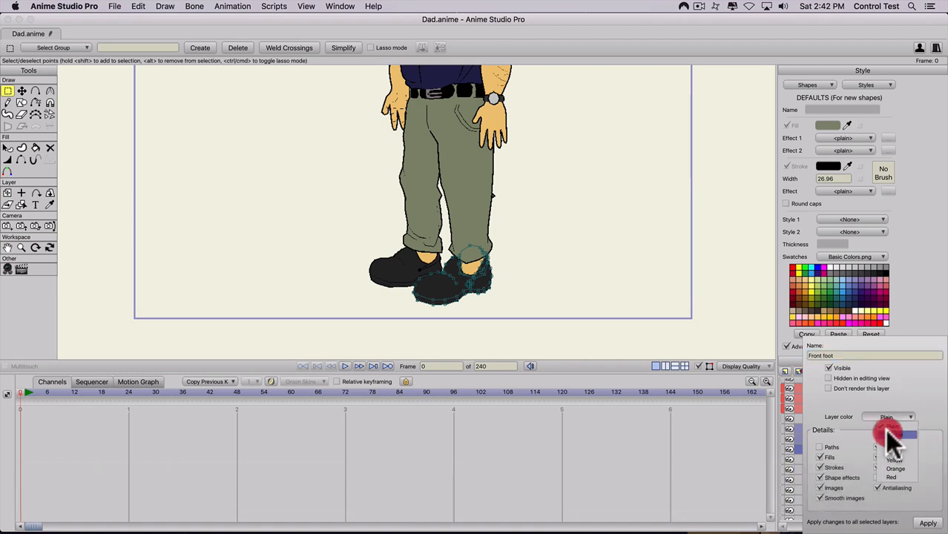
left_click(888, 433)
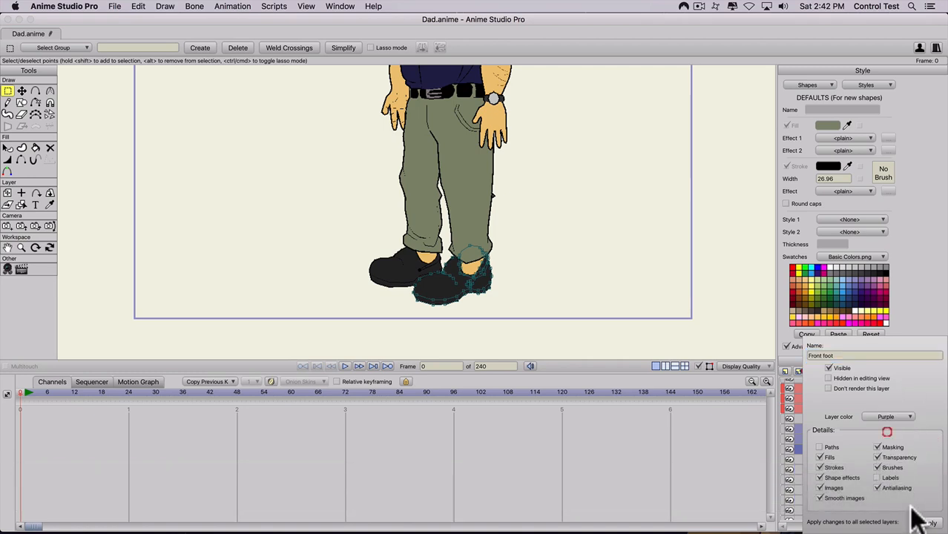
left_click(785, 440)
scroll(783, 442, "down", 1)
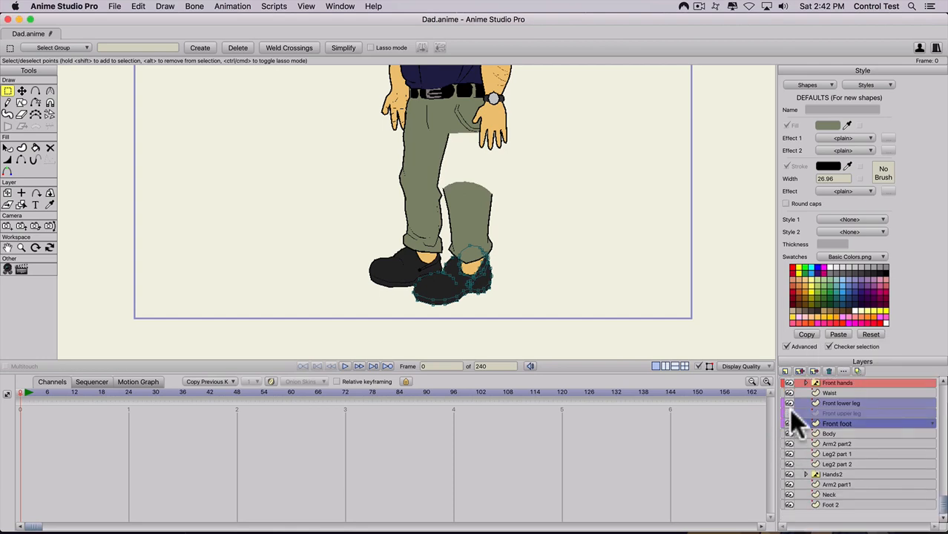
left_click(790, 413)
Select the Body layer and check its artwork on the character's torso
left_click(824, 433)
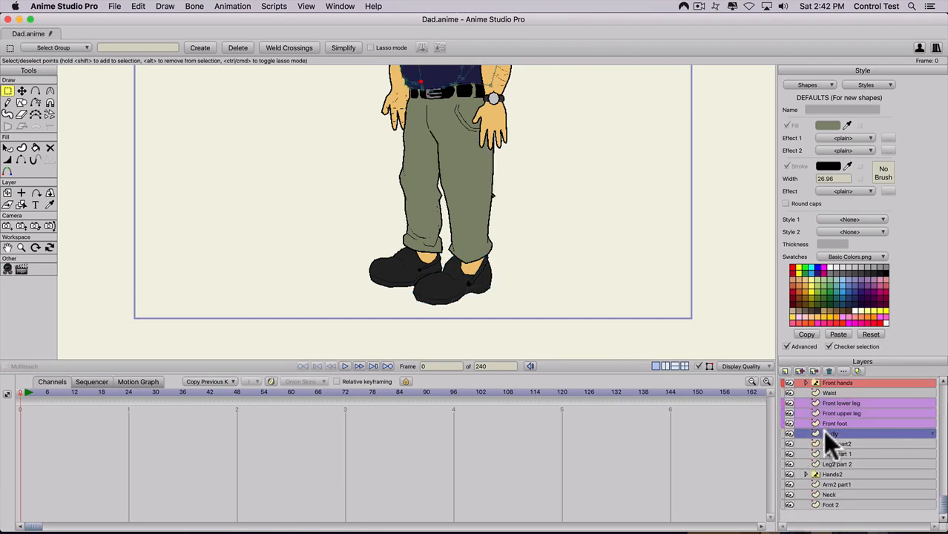
scroll(563, 248, "down", 1)
key("space")
left_click_drag(606, 259, 593, 361)
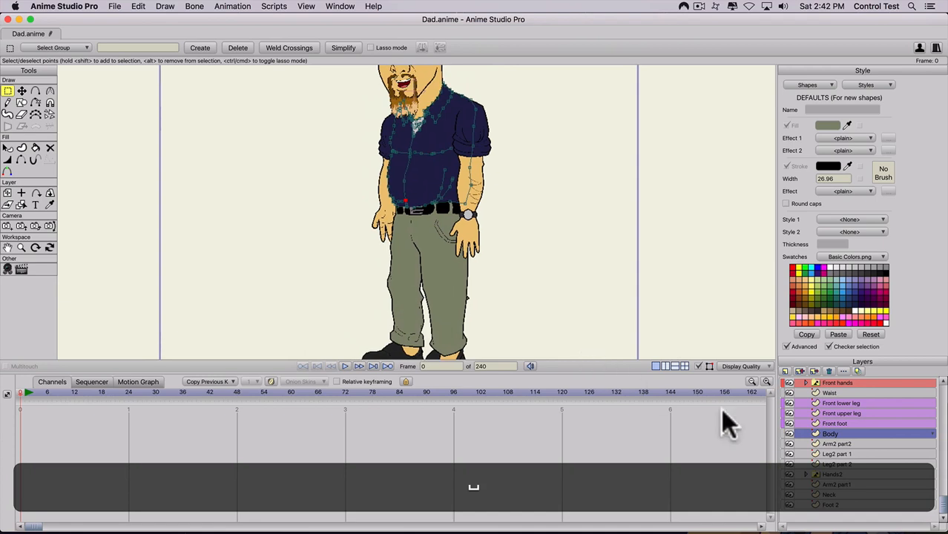
Locate the Arm2 part2 artwork on the character's far arm and rename its layer as Lower back arm
left_click(823, 443)
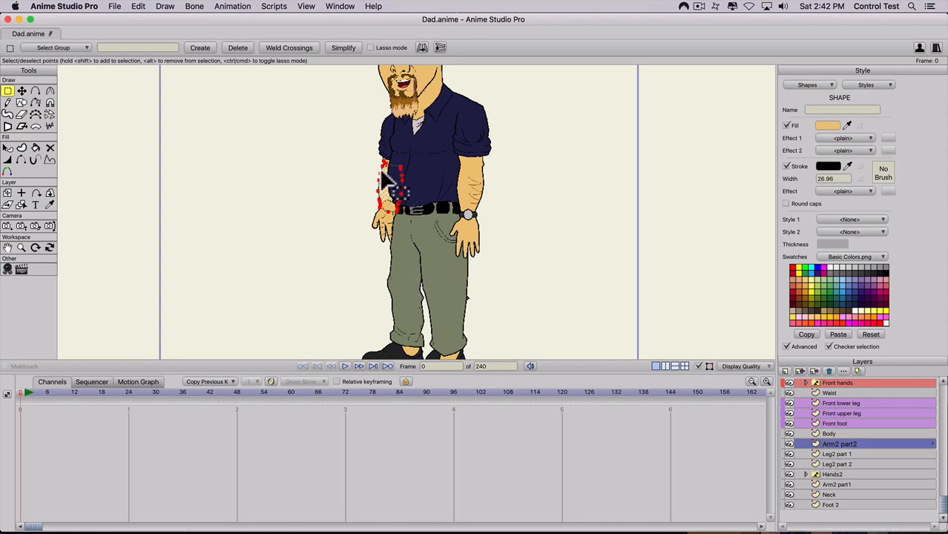
left_click(832, 444)
double_click(832, 444)
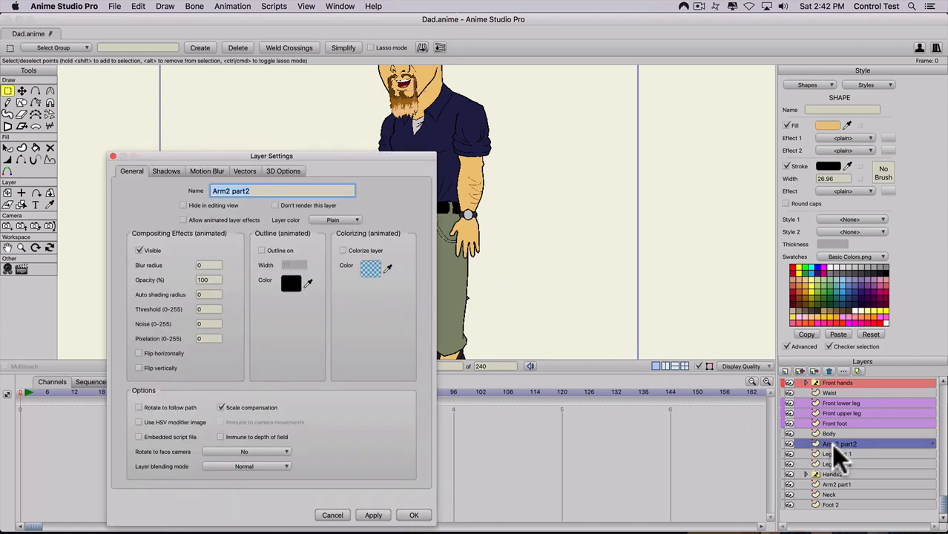
type("Lower")
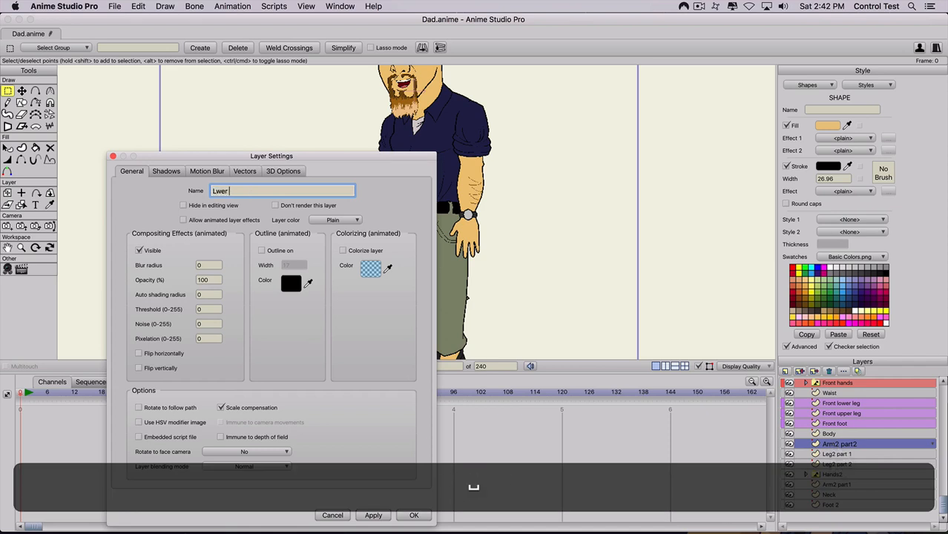
key("BackSpace")
key("BackSpace")
type("ower back arm")
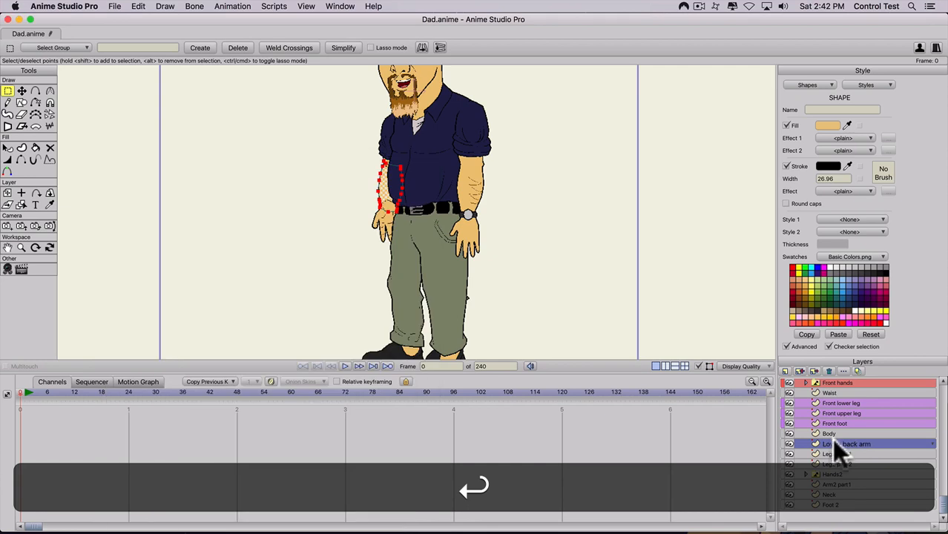
Rename the Leg2 part 1 layer, which holds the far thigh artwork, as Upper back leg
left_click(825, 455)
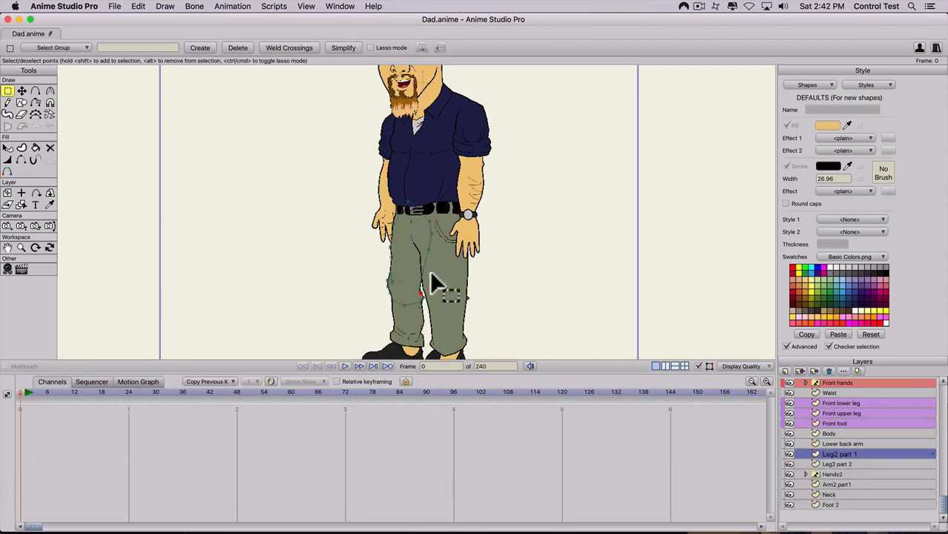
double_click(833, 454)
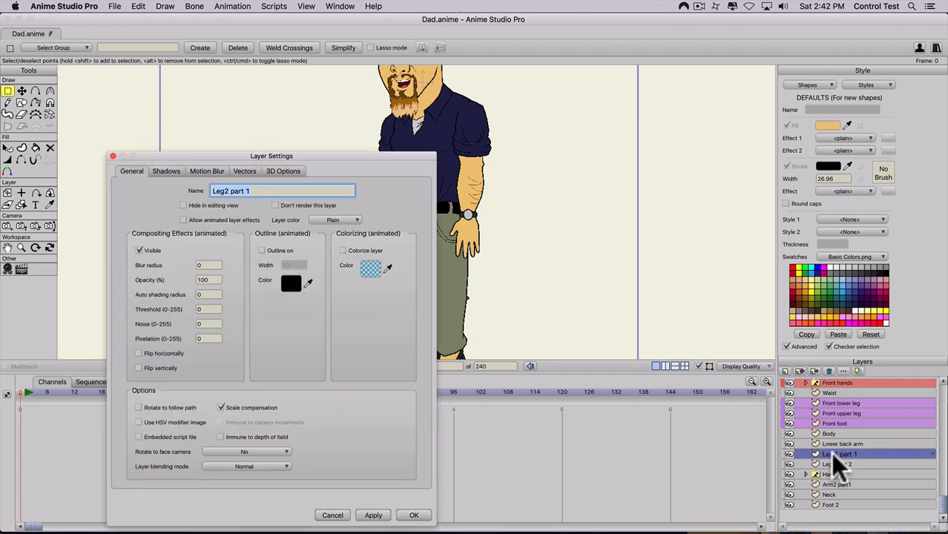
type("Upp")
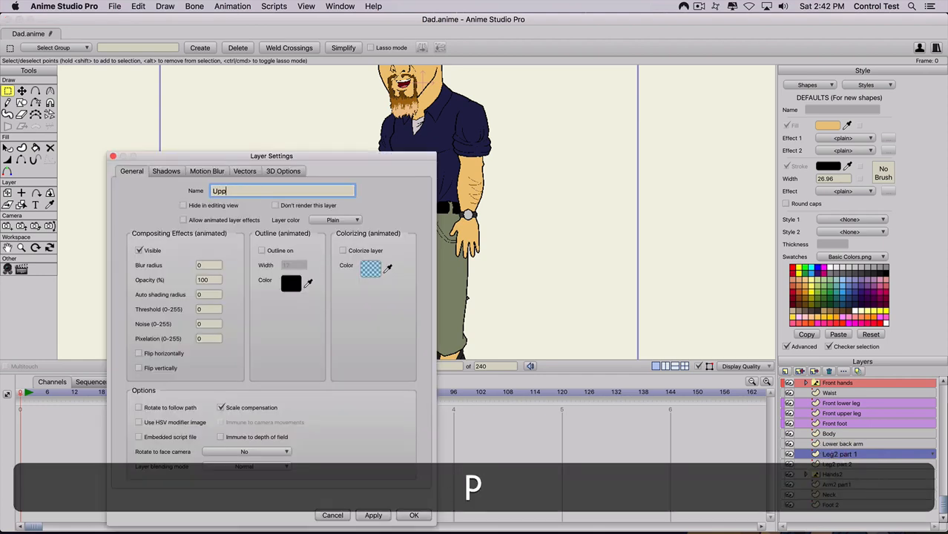
type("er back leg")
key("Return")
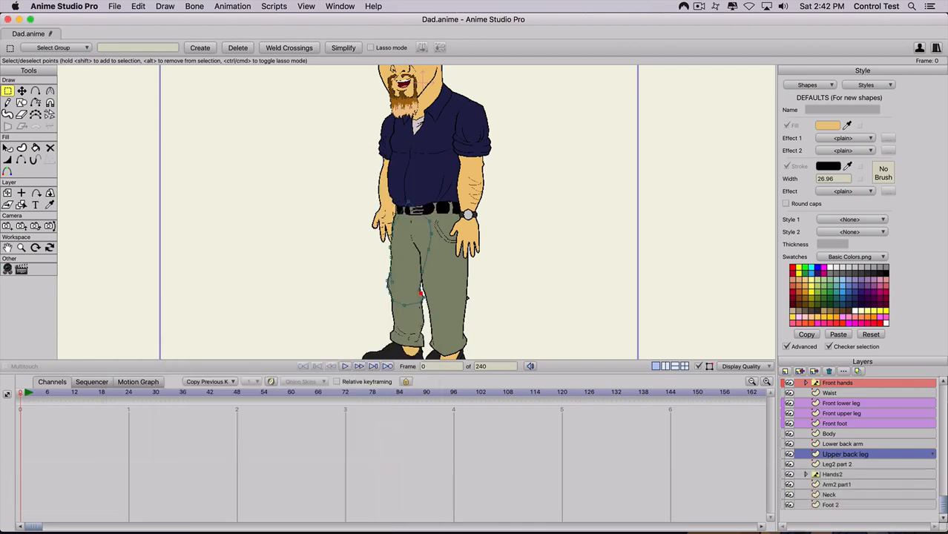
Rename the Leg2 part 2 layer, which holds the far shin artwork, as Back lower leg
left_click(834, 463)
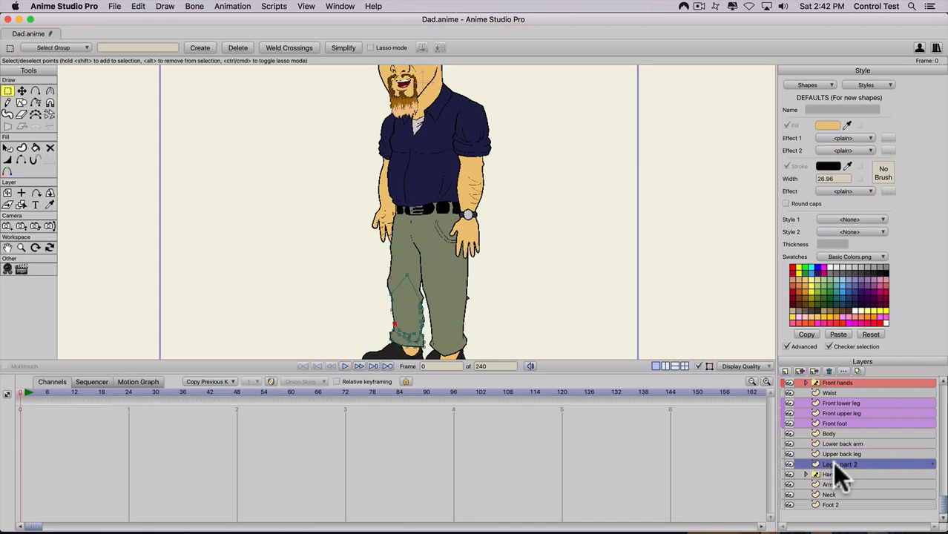
double_click(832, 462)
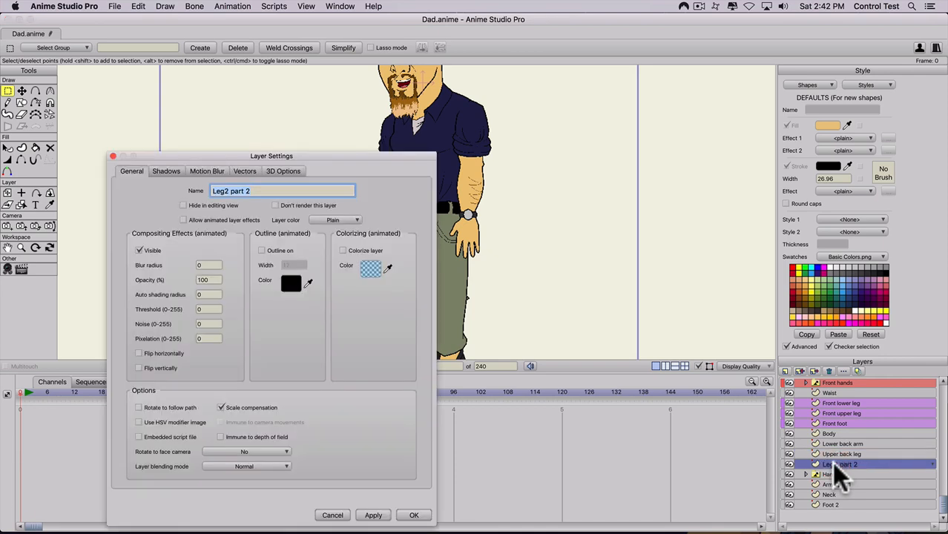
type("L")
key("BackSpace")
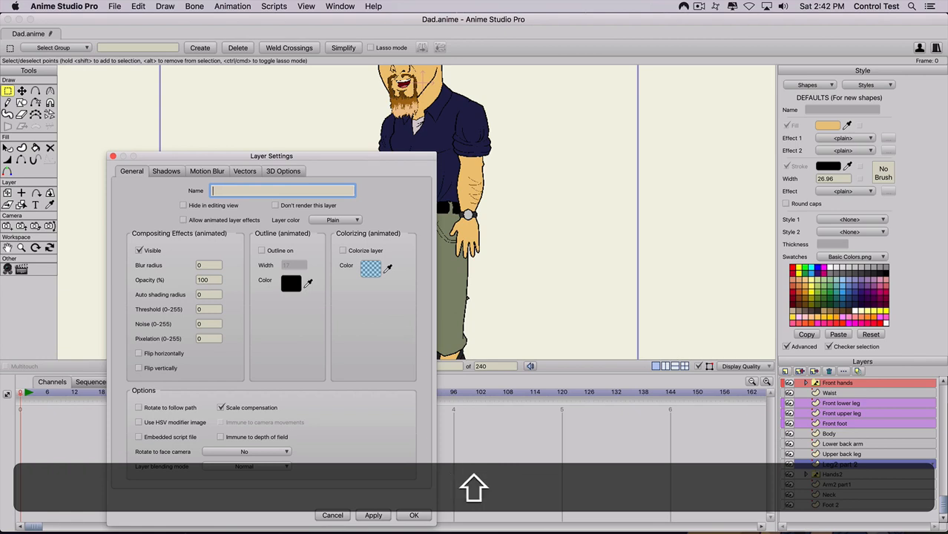
type("Back lower")
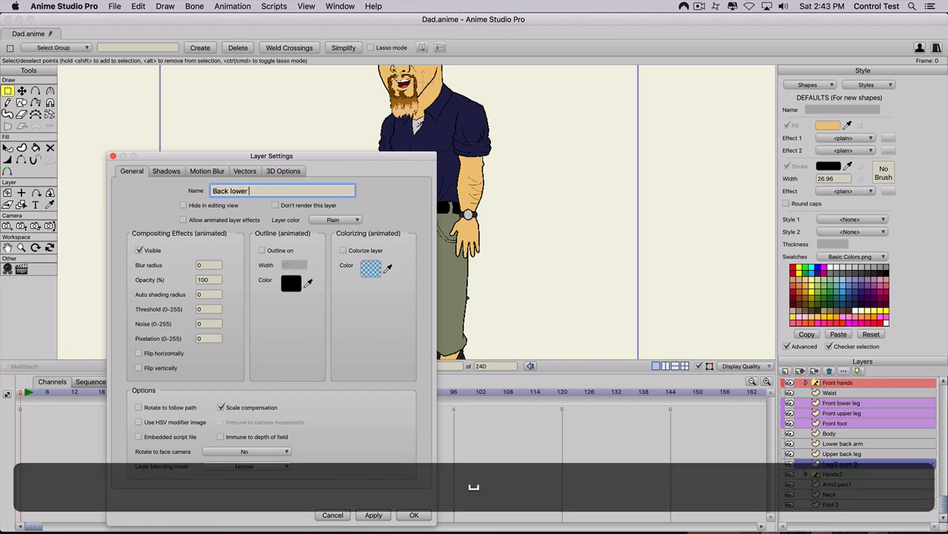
type(" leg")
key("Return")
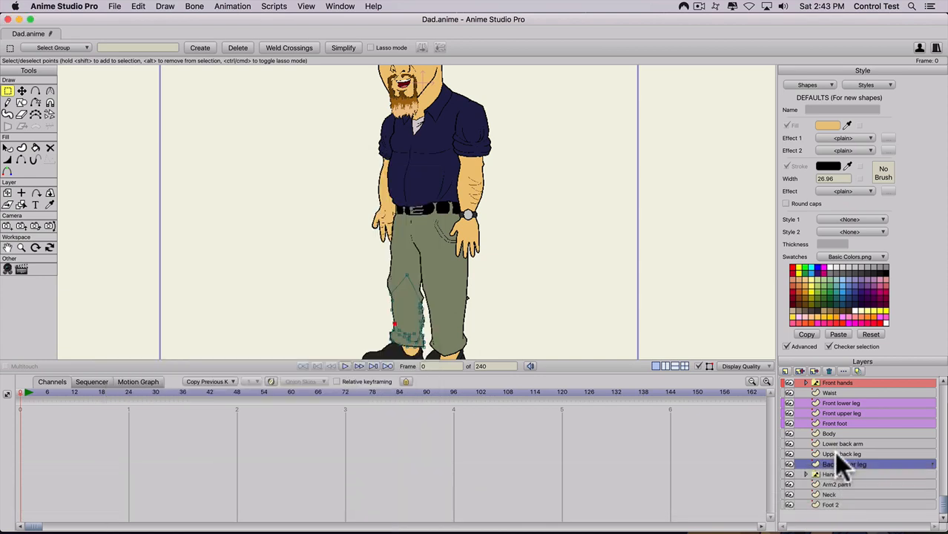
Rename the far thigh's layer, directly above Back lower leg, as Back upper leg
left_click(834, 452)
double_click(833, 452)
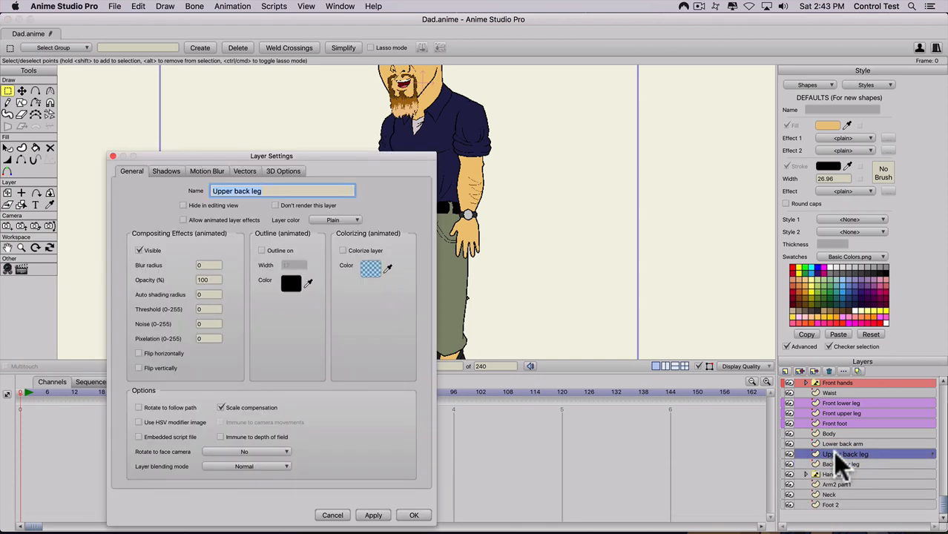
type("Back")
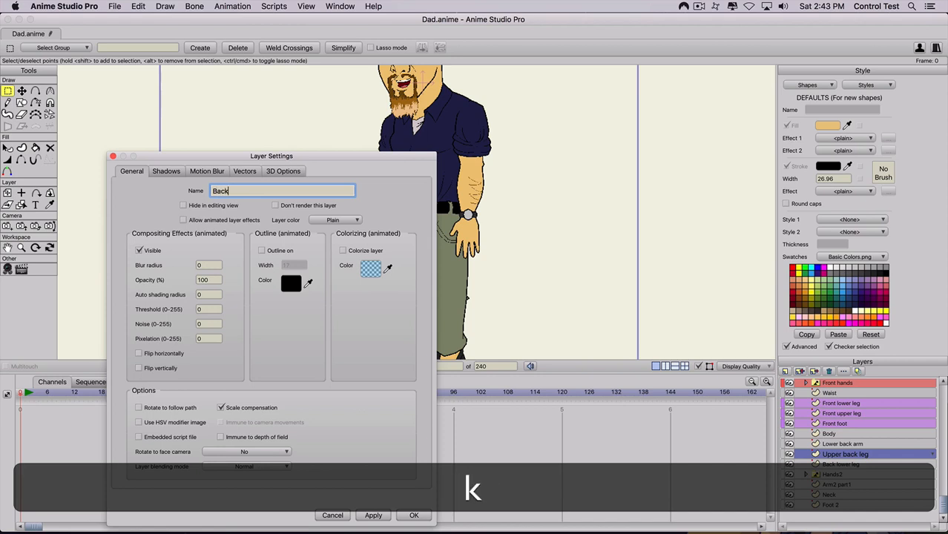
type(" upper leg")
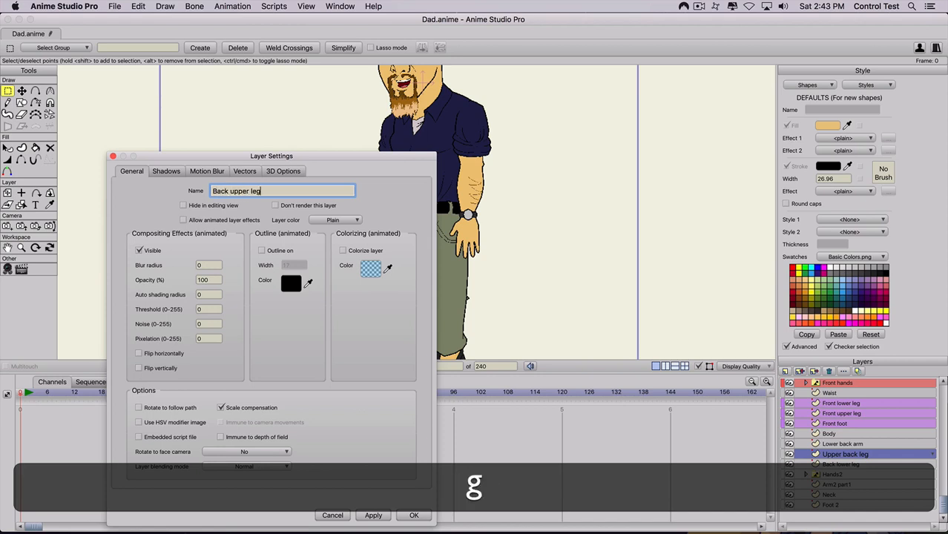
key("Return")
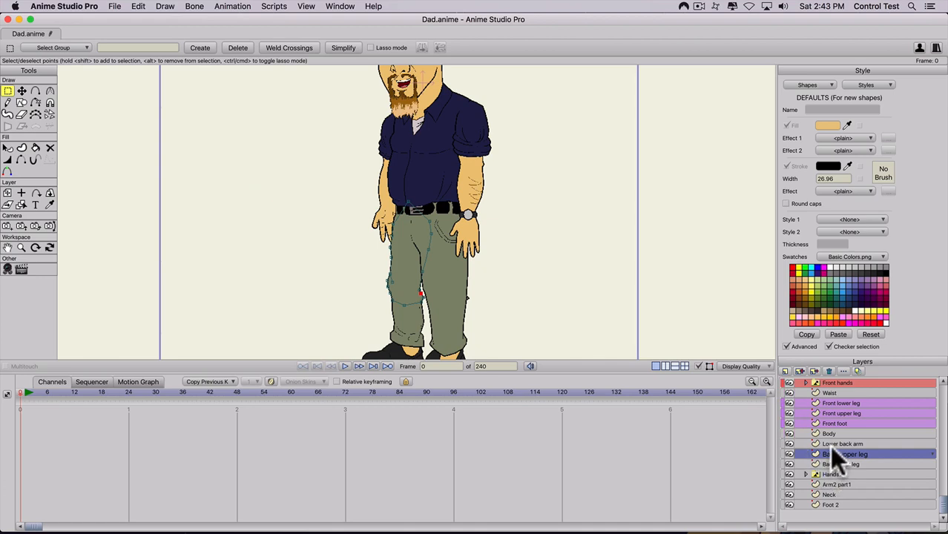
Rename the Hands2 switch layer as Back hands
left_click(827, 474)
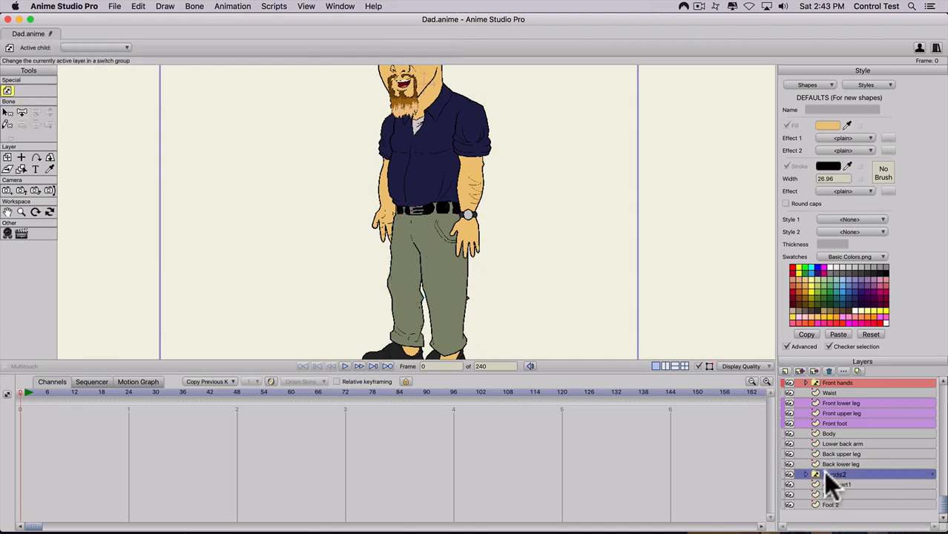
double_click(824, 474)
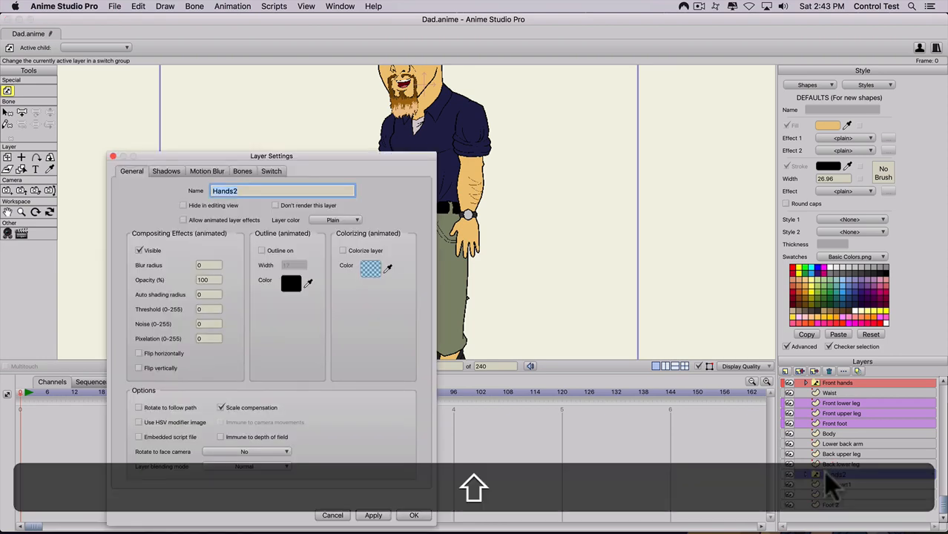
type("Back hands")
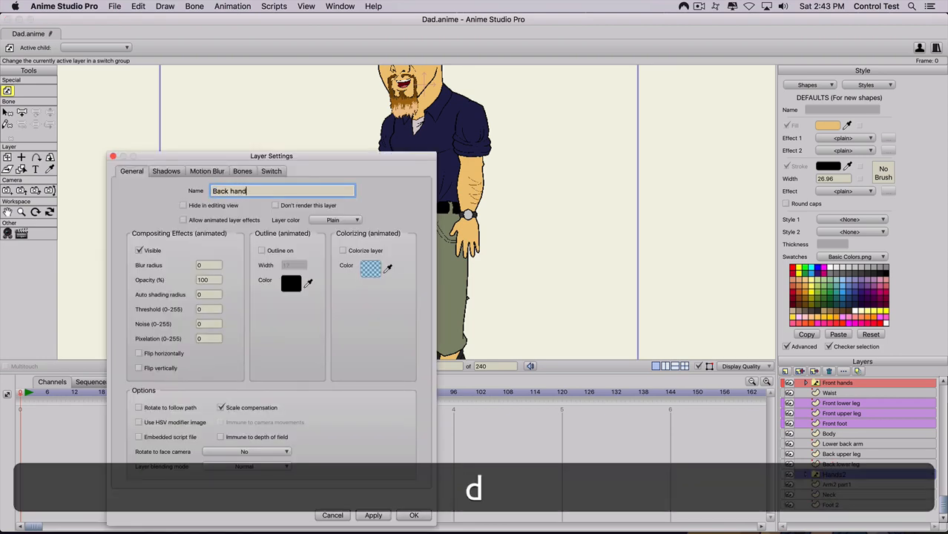
key("Return")
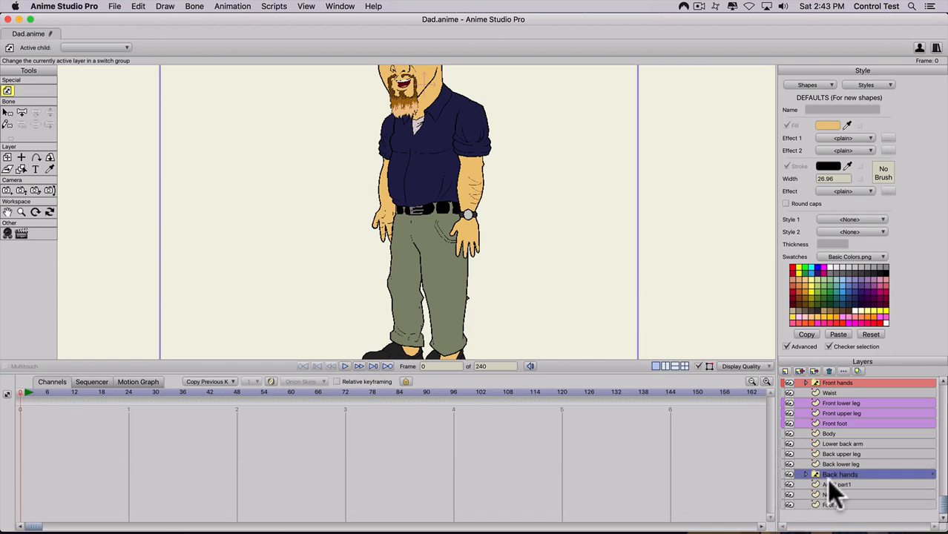
Rename the Arm2 part1 layer, which holds the far sleeve artwork, as Back upper arm
left_click(828, 484)
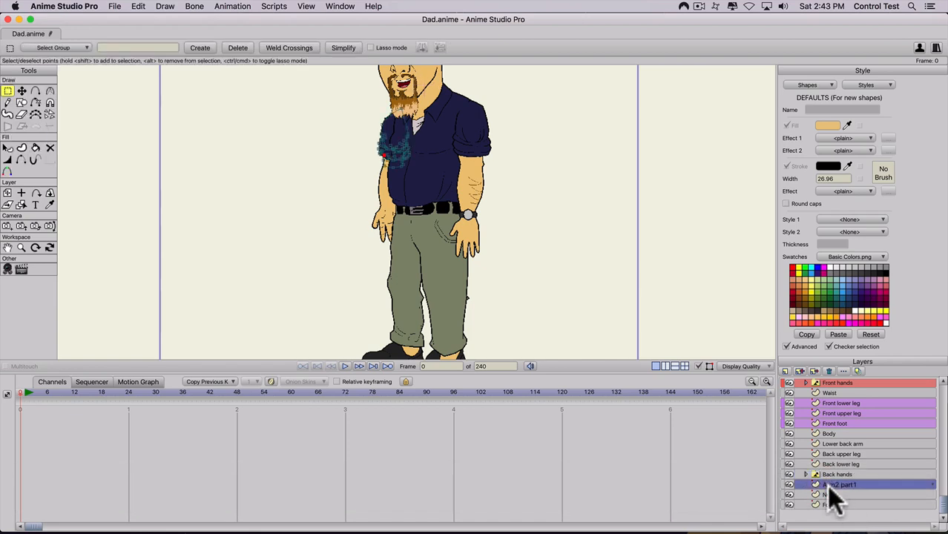
double_click(831, 486)
type("B")
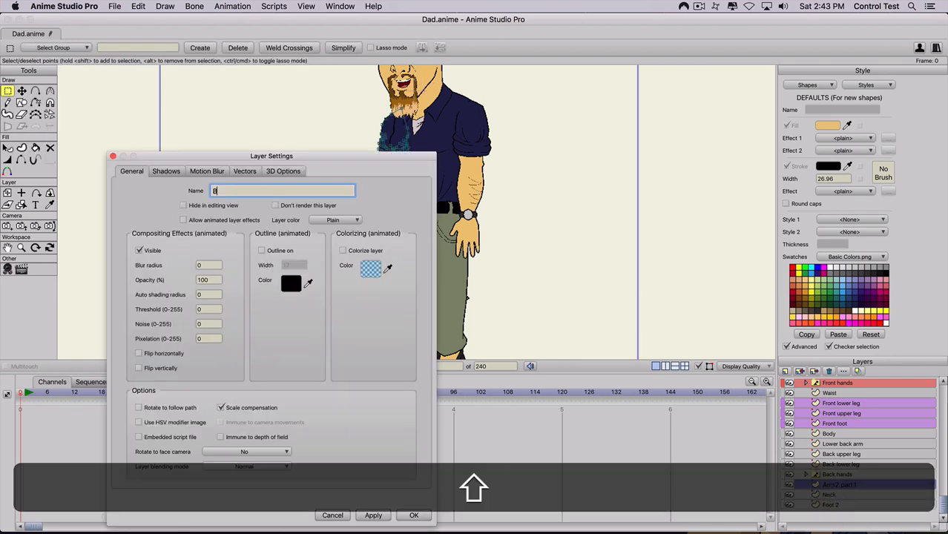
type("ack upppe")
key("BackSpace")
key("BackSpace")
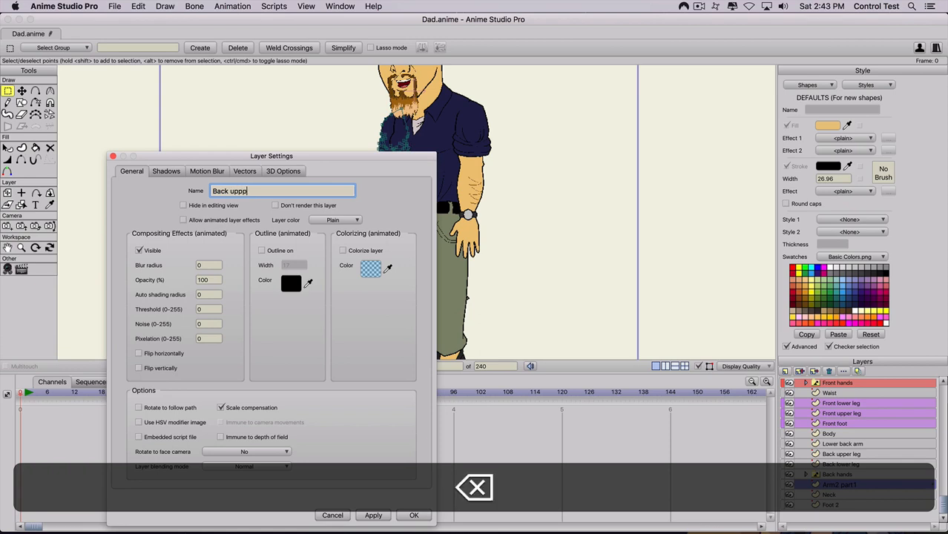
type("er arm")
key("Return")
Rename the Foot 2 layer, which holds the far shoe artwork, as Back foot
left_click(827, 496)
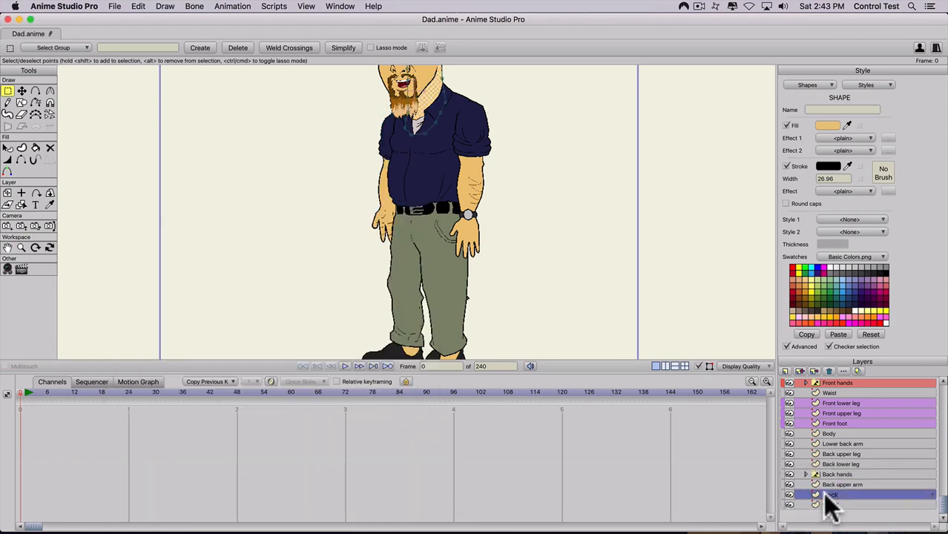
left_click(824, 506)
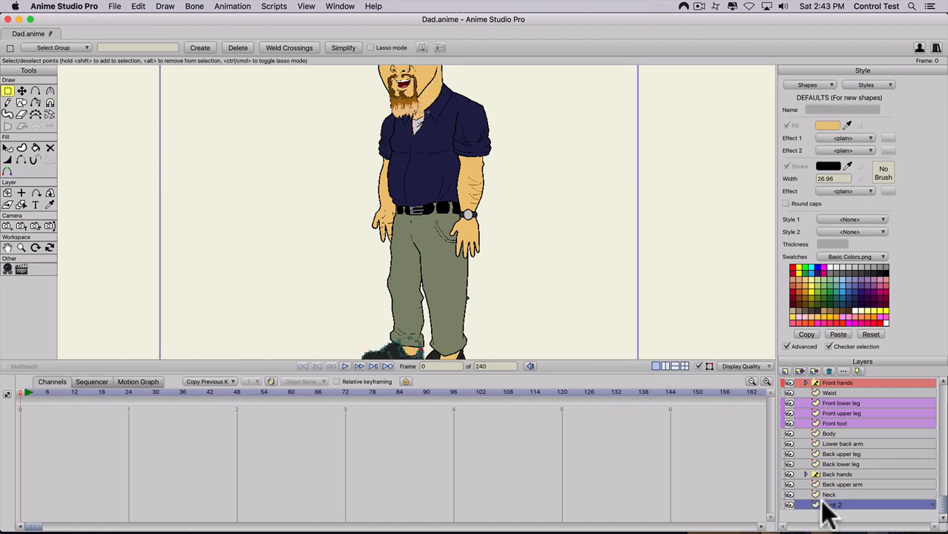
scroll(512, 304, "down", 5)
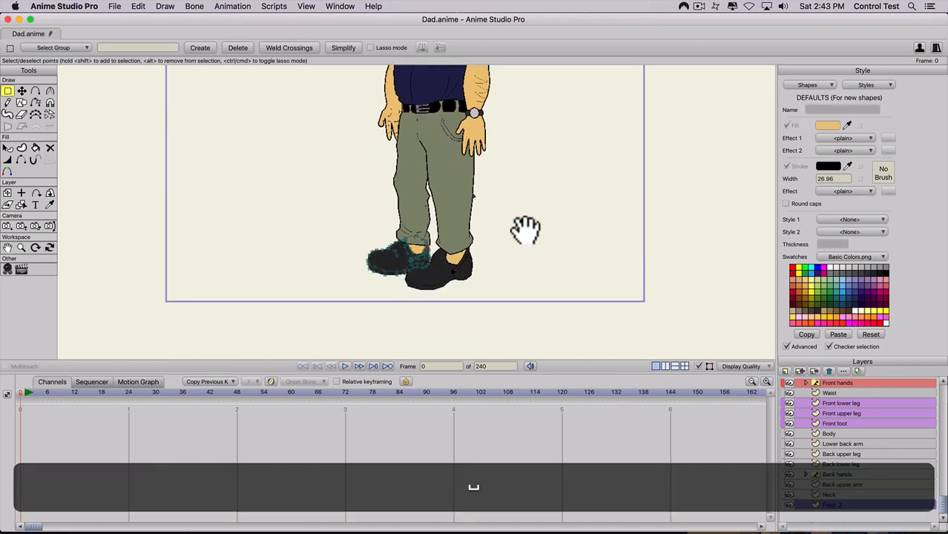
double_click(829, 505)
type("Ba")
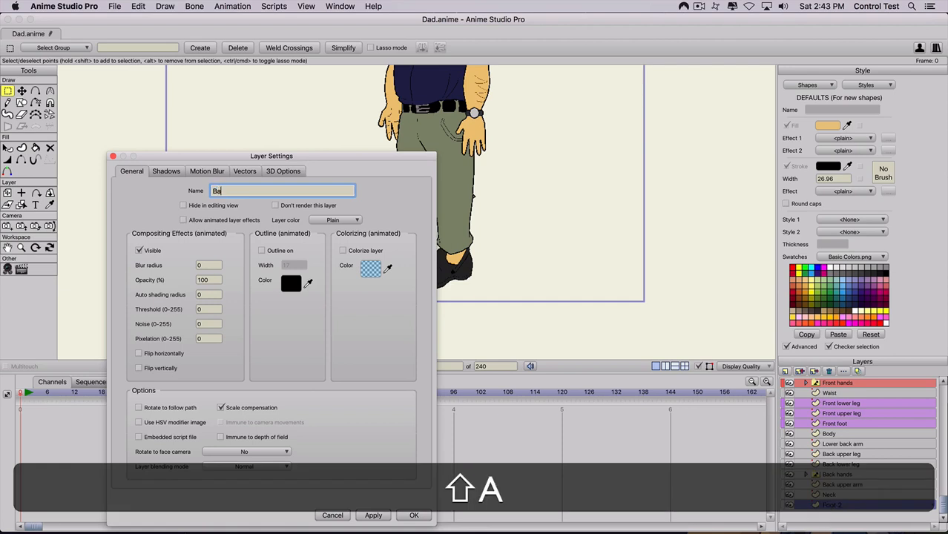
type("ck foot")
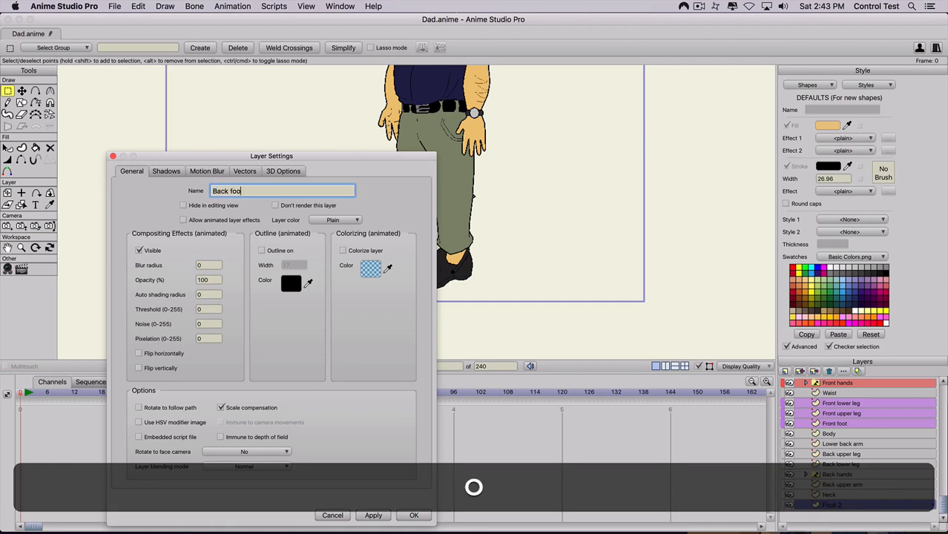
key("Return")
Move the Body layer directly below Front hands and the Neck layer between Body and Waist
scroll(889, 434, "up", 3)
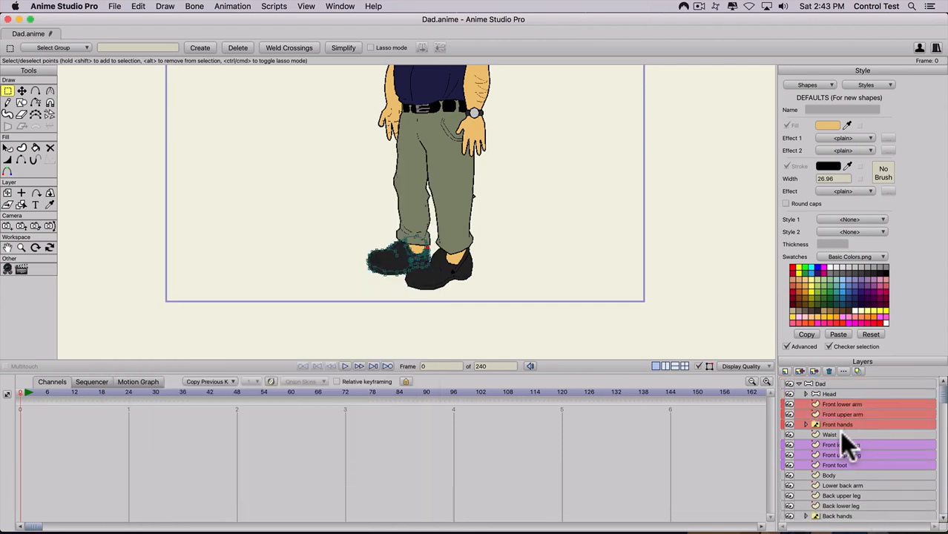
scroll(529, 283, "down", 2)
scroll(498, 231, "down", 1)
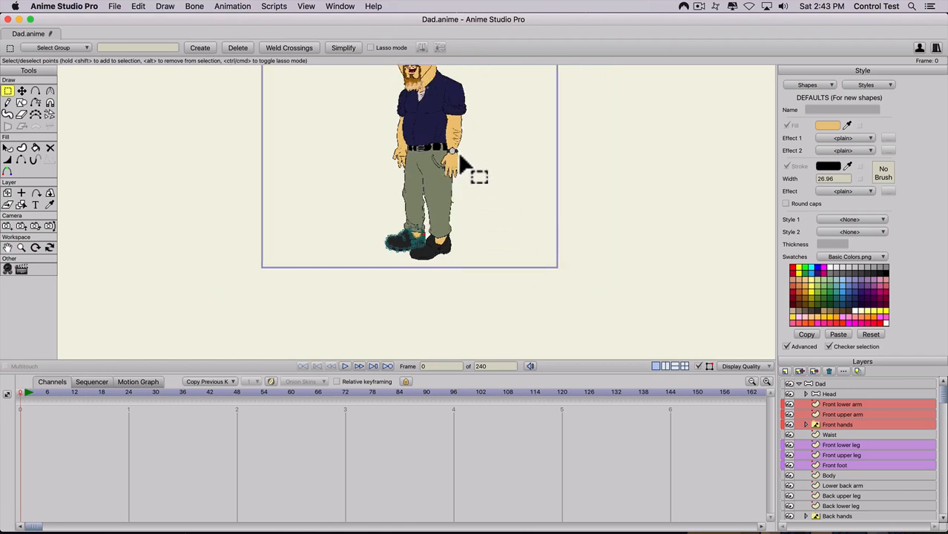
left_click_drag(494, 178, 477, 233)
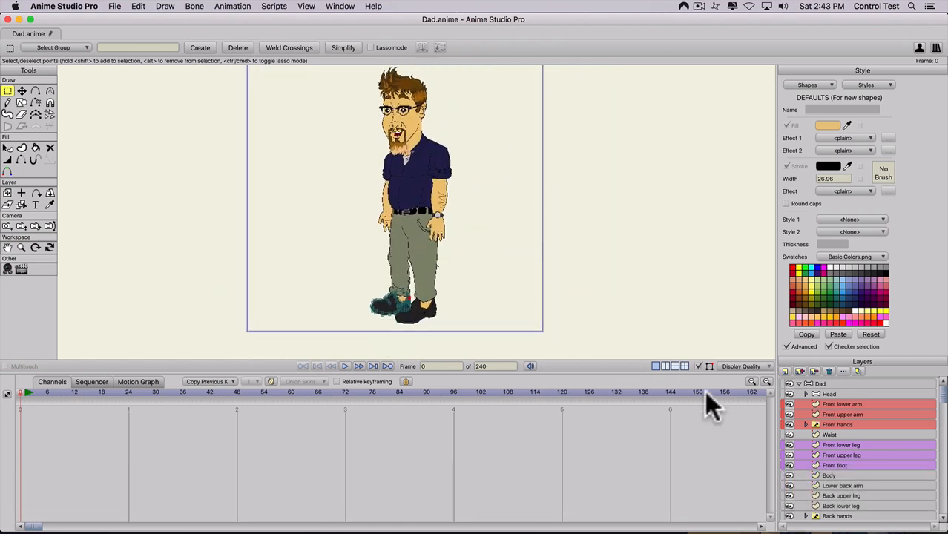
key("space")
scroll(824, 445, "down", 2)
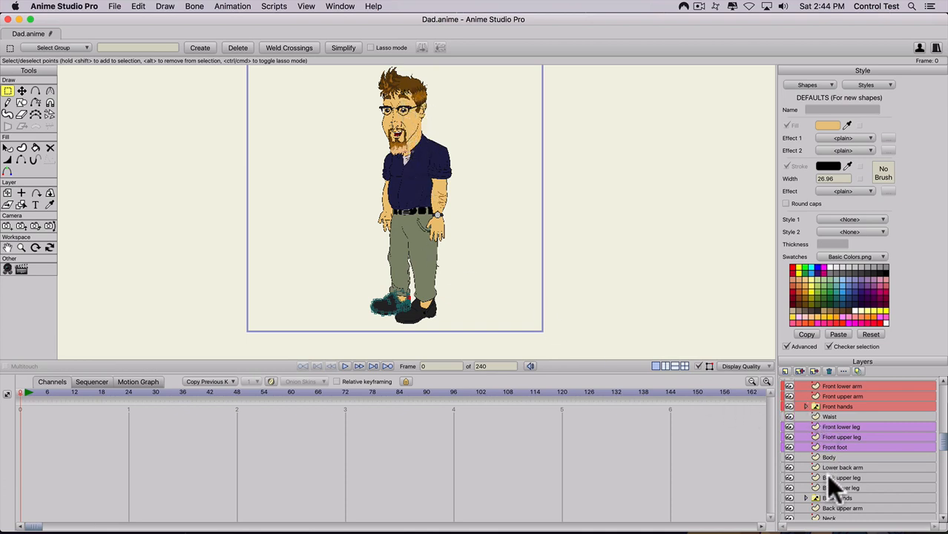
left_click_drag(826, 459, 834, 410)
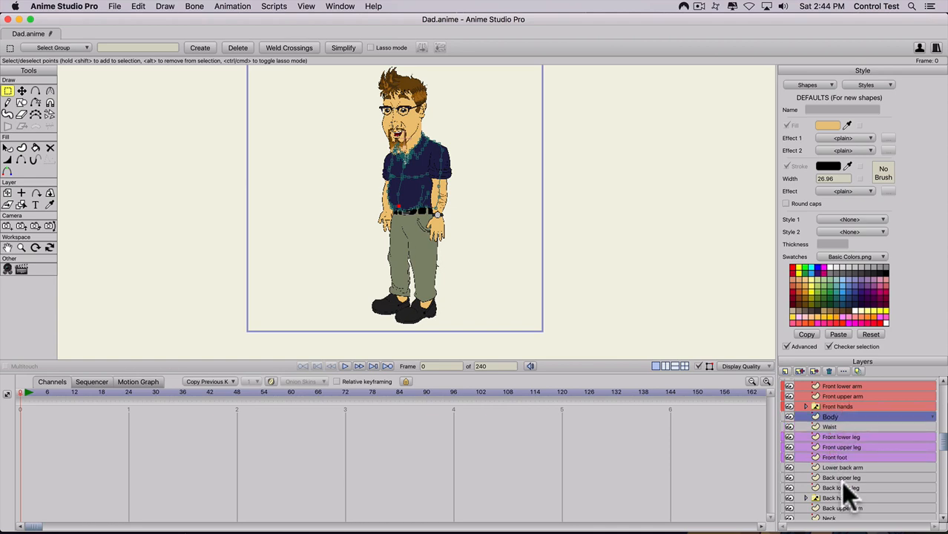
scroll(836, 516, "down", 1)
left_click_drag(831, 501, 835, 399)
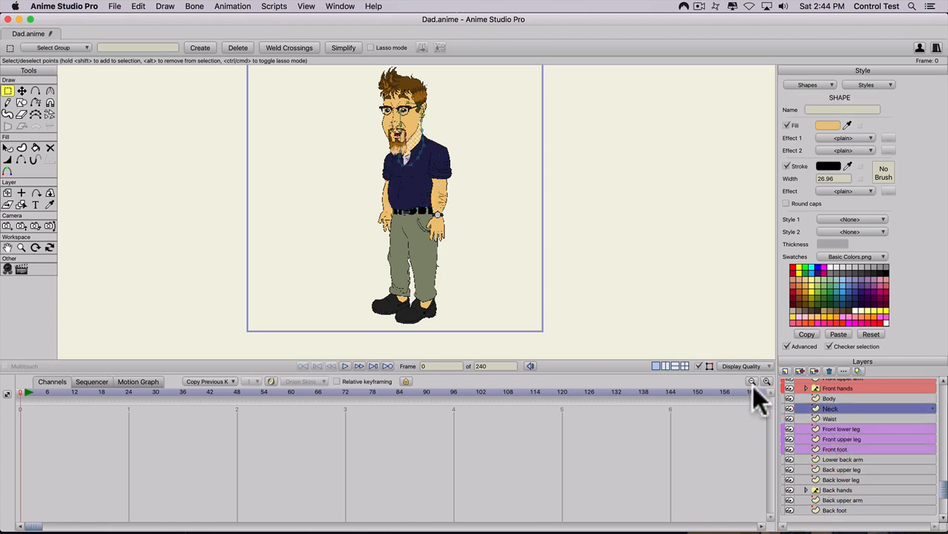
Set the layer color of the Body, Neck and Waist layers to Blue
left_click(921, 399)
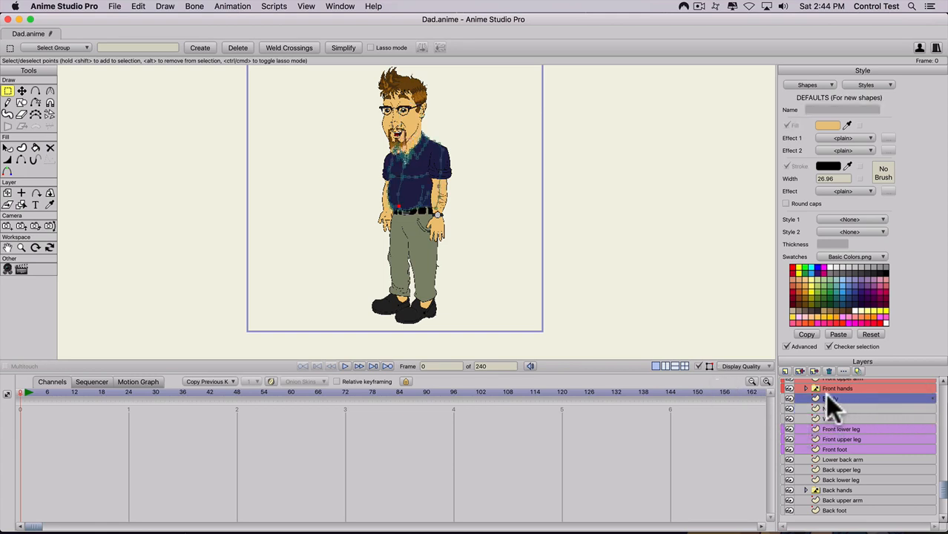
left_click(886, 416, "shift")
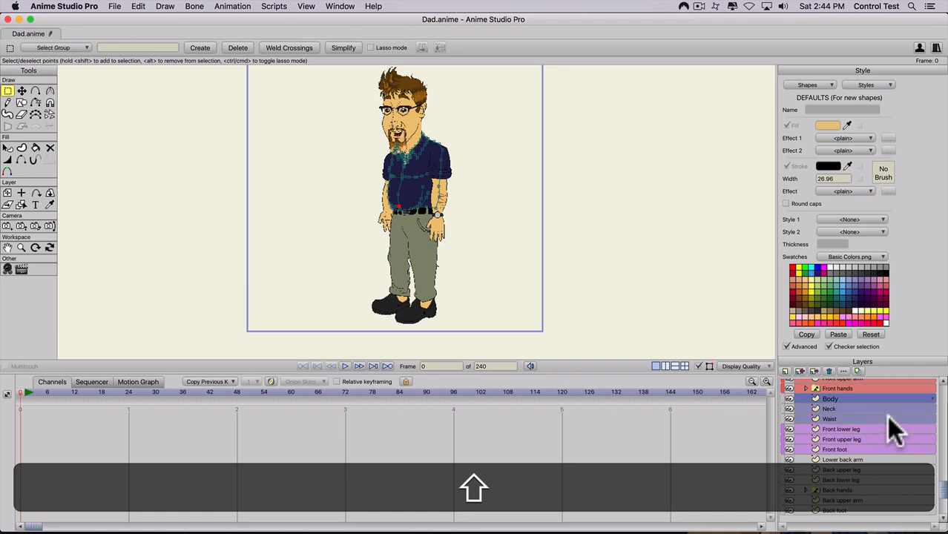
double_click(931, 401)
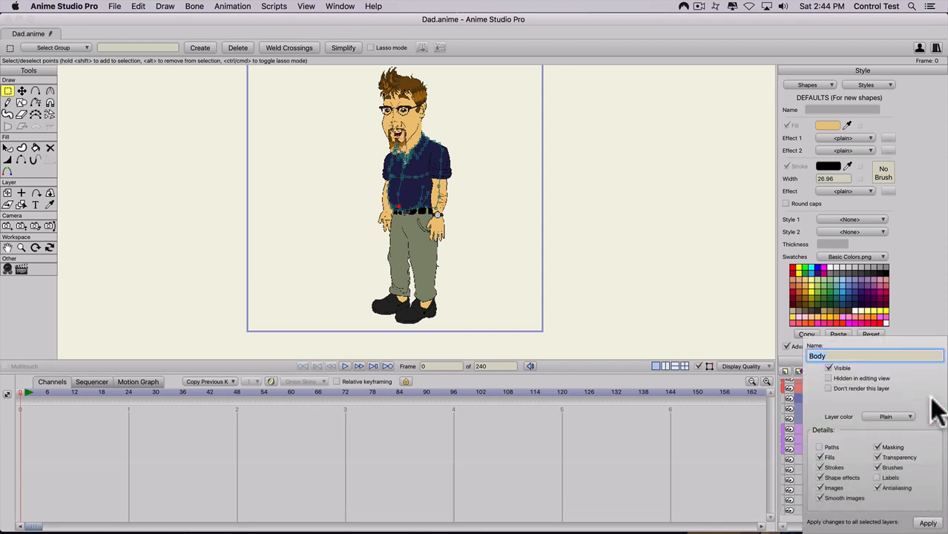
left_click(881, 417)
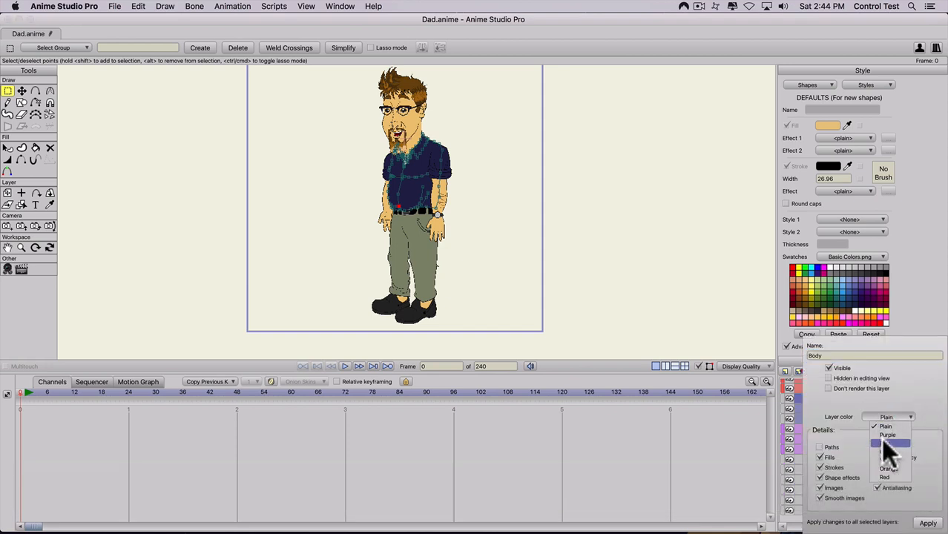
left_click(885, 443)
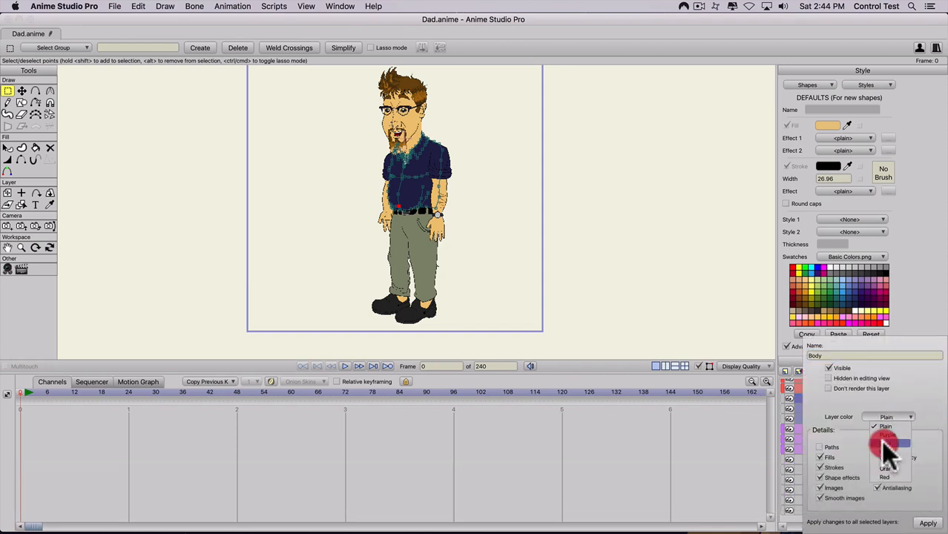
left_click(928, 522)
left_click(789, 426)
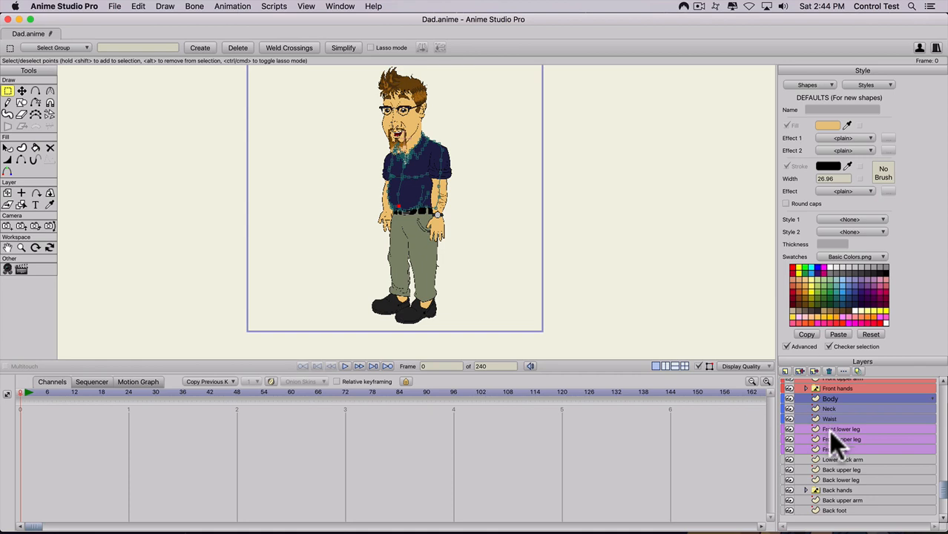
Reorder the far arm's layers so Back upper arm and Back hands sit directly below Lower back arm, above Back upper leg
scroll(829, 432, "down", 1)
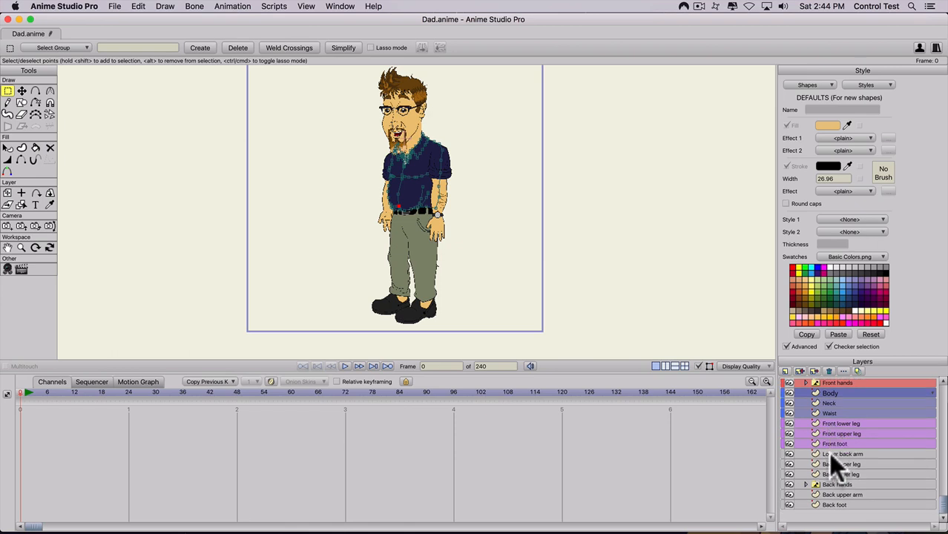
left_click(830, 454)
left_click(825, 424)
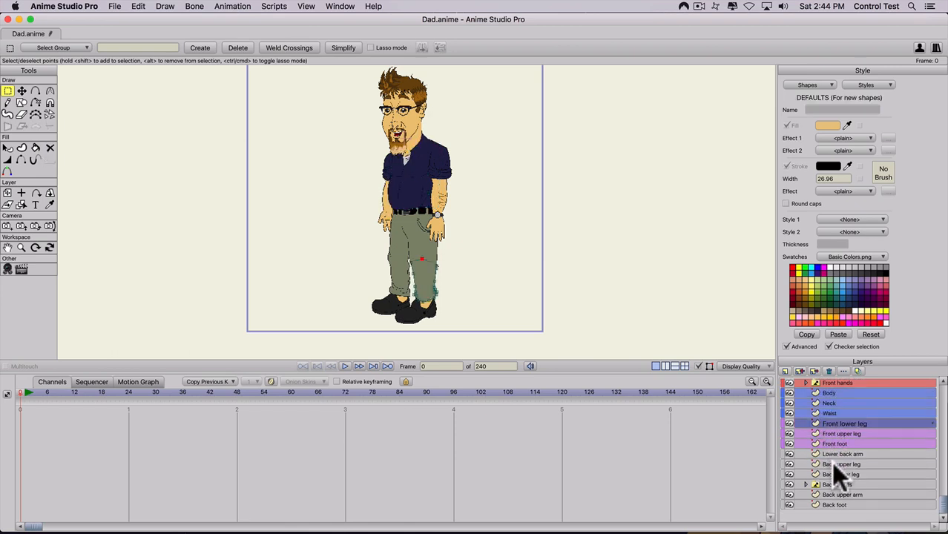
left_click(831, 454)
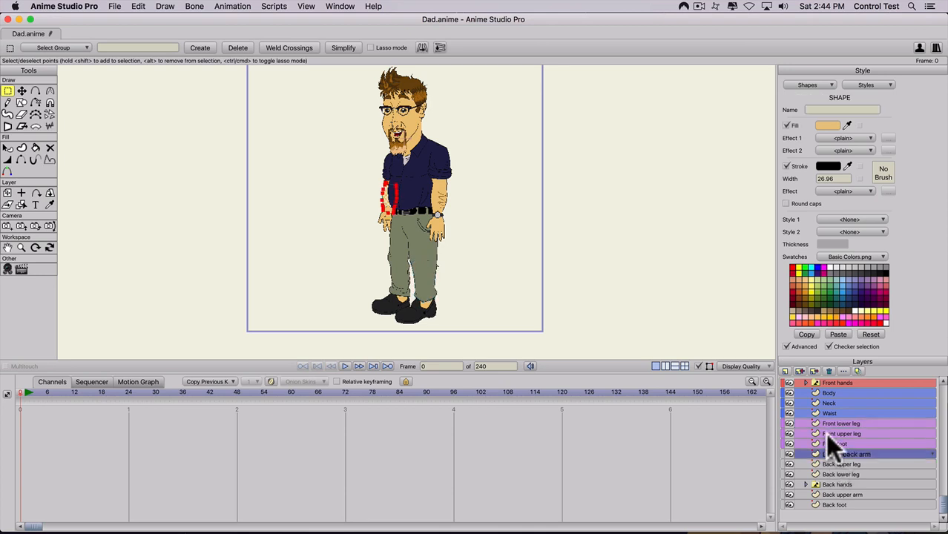
left_click(830, 483)
mouse_move(832, 482)
left_mouse_down()
mouse_move(832, 464)
mouse_move(832, 493)
mouse_move(826, 461)
left_mouse_up()
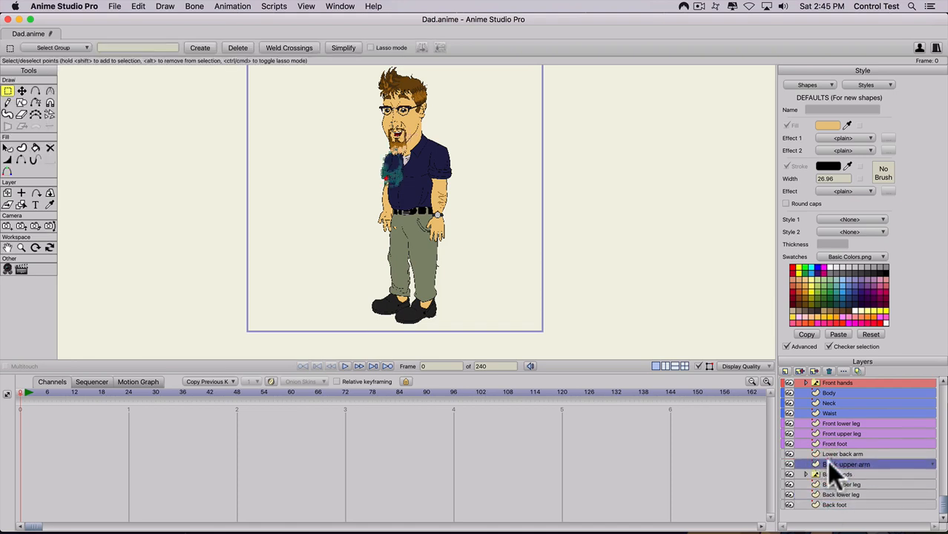
Set the layer color of the Lower back arm, Back upper arm and Back hands layers to Green
left_click(893, 452)
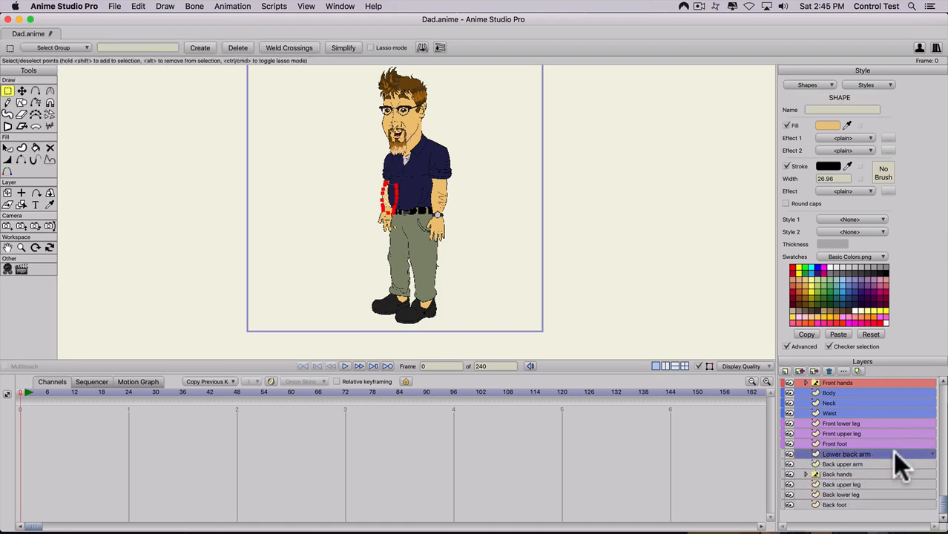
key("shift")
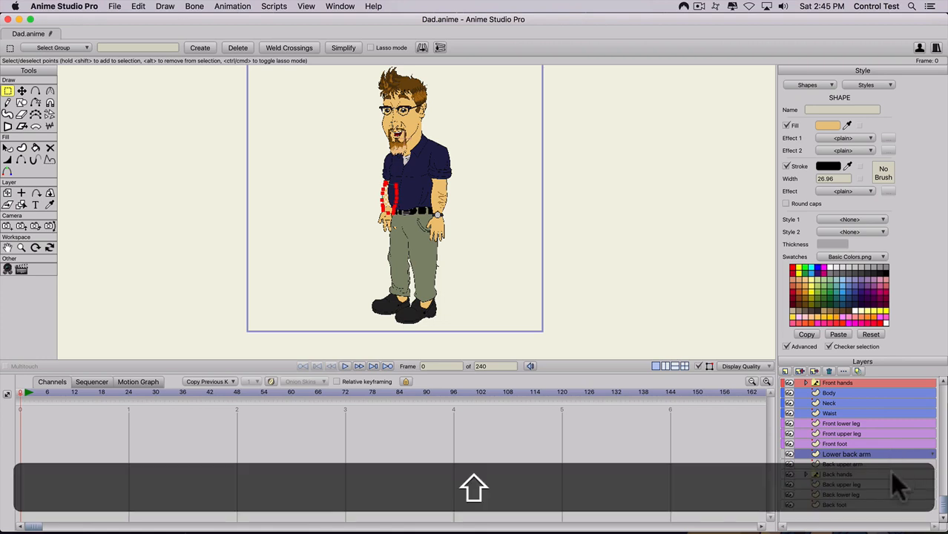
left_click(891, 471, "shift")
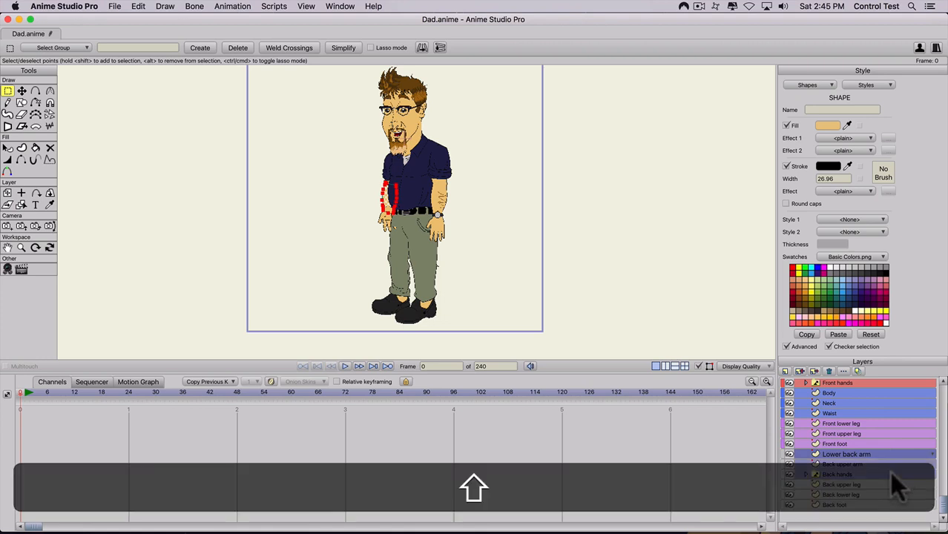
left_click(937, 466)
left_click(887, 417)
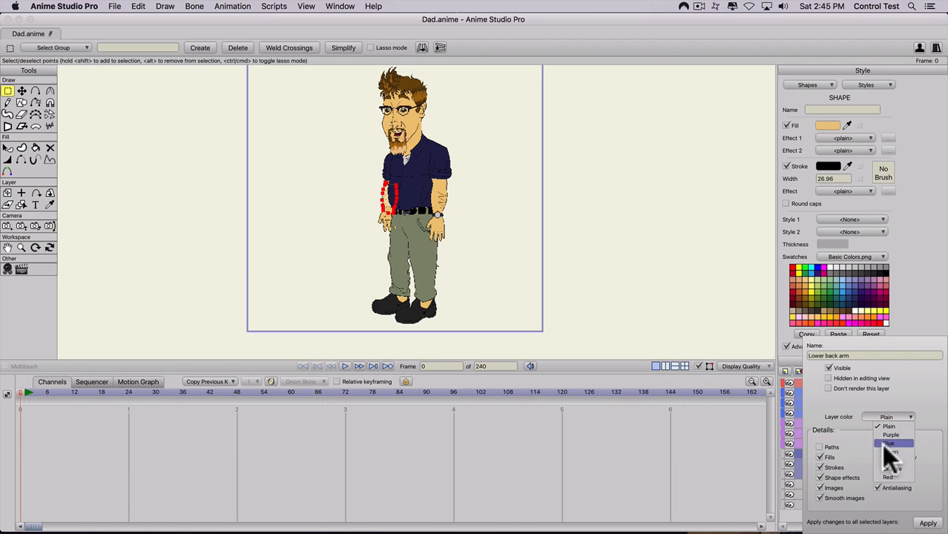
left_click(891, 453)
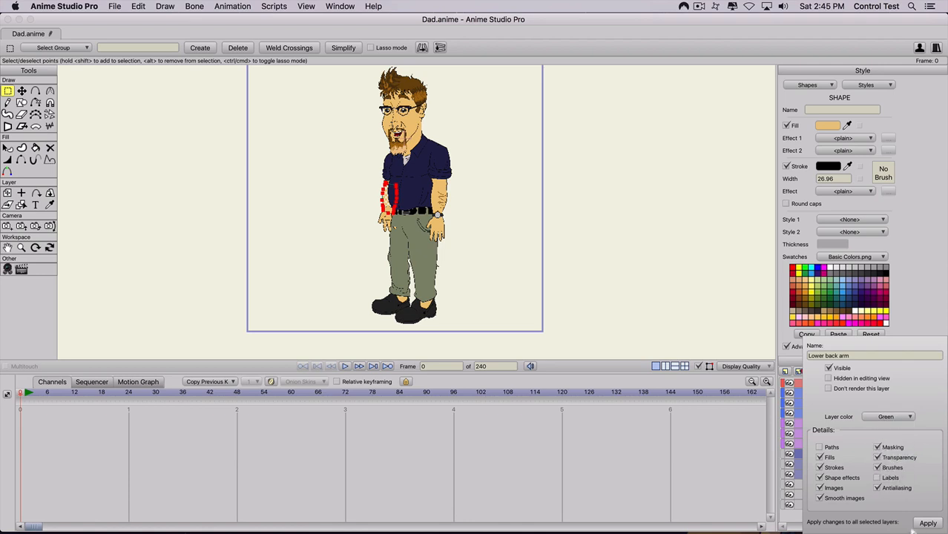
left_click(928, 523)
Set the layer color of the Back upper leg, Back lower leg and Back foot layers to Orange
left_click(795, 482)
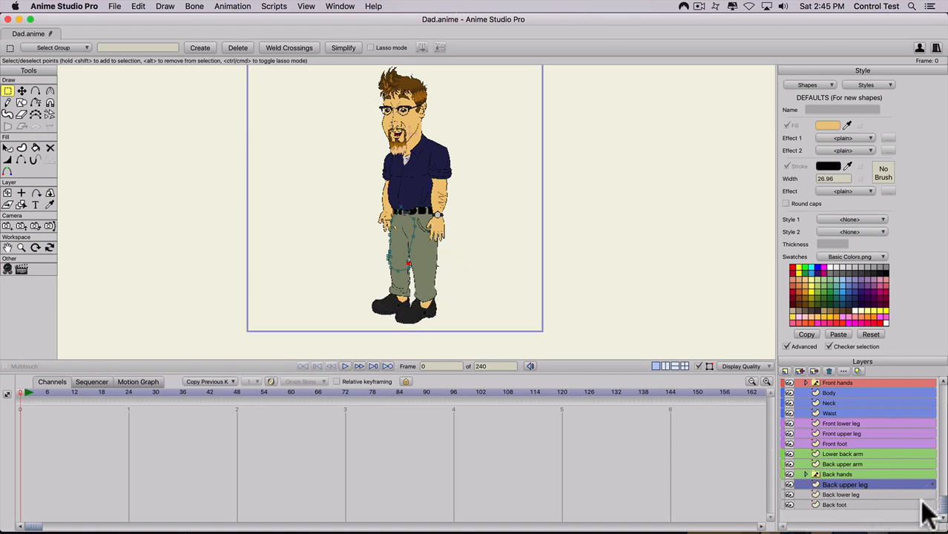
key("shift")
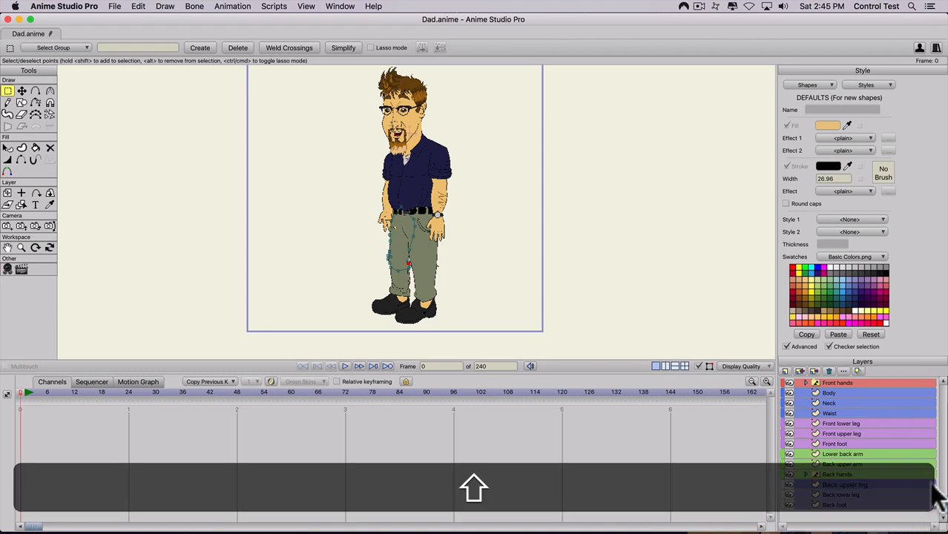
double_click(933, 487)
left_click(884, 418)
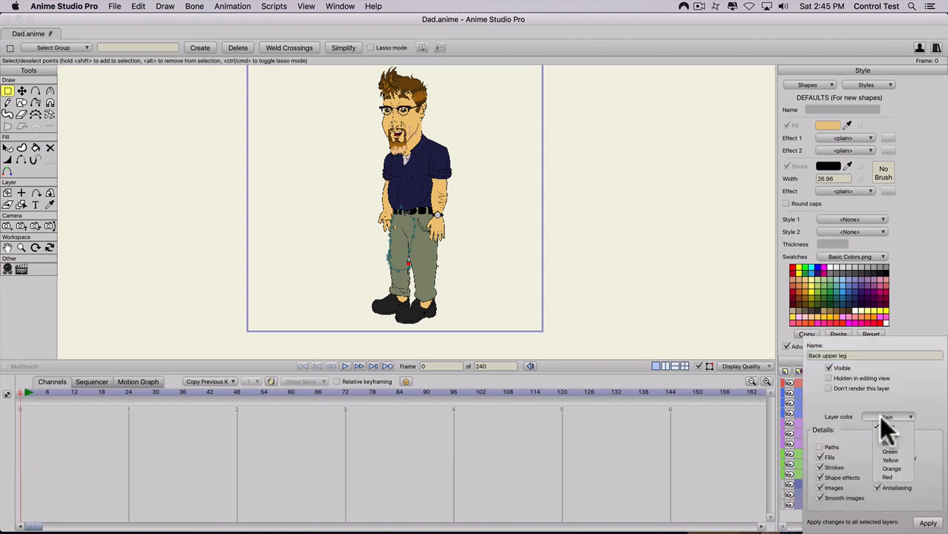
left_click(891, 469)
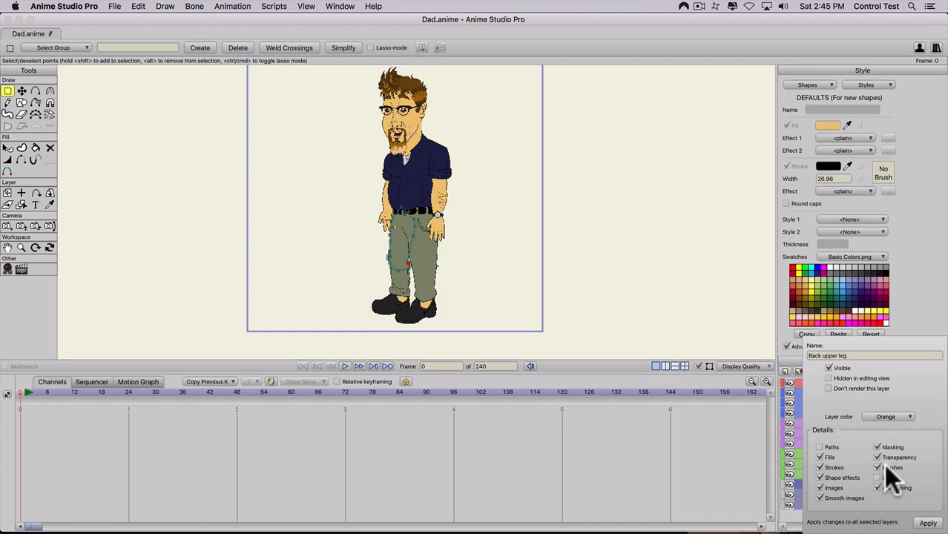
left_click(925, 523)
Review the order and color coding of the layers in the Dad group from Head to Back foot
left_click(783, 437)
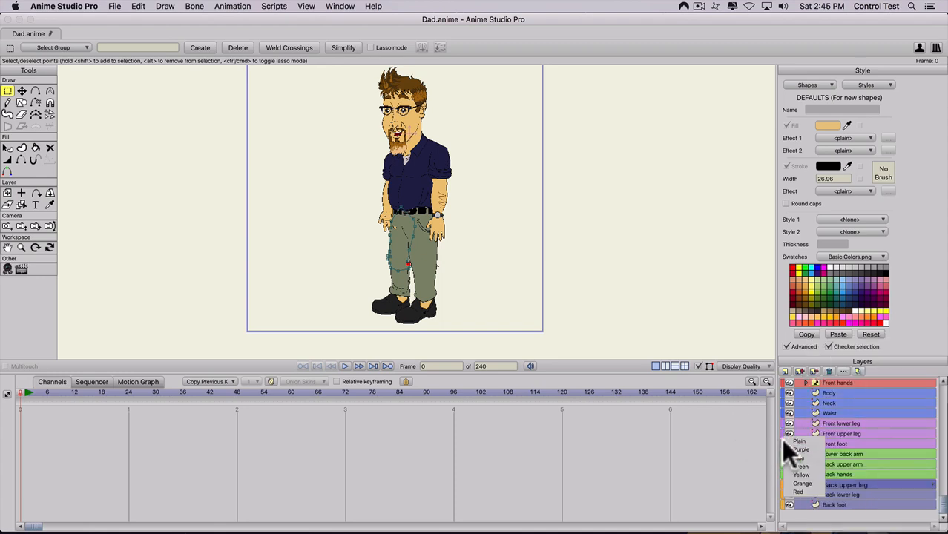
left_click(855, 413)
scroll(853, 415, "up", 2)
scroll(849, 416, "down", 2)
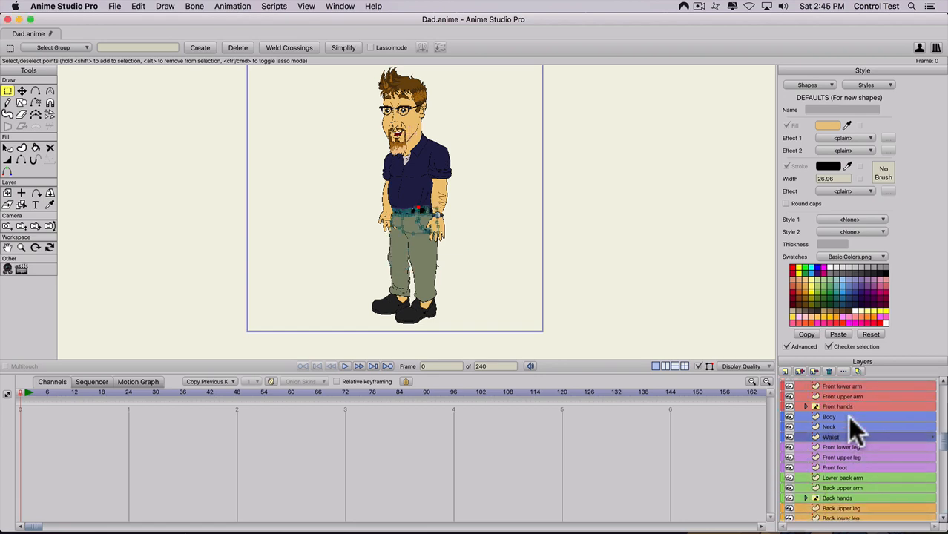
scroll(829, 417, "up", 2)
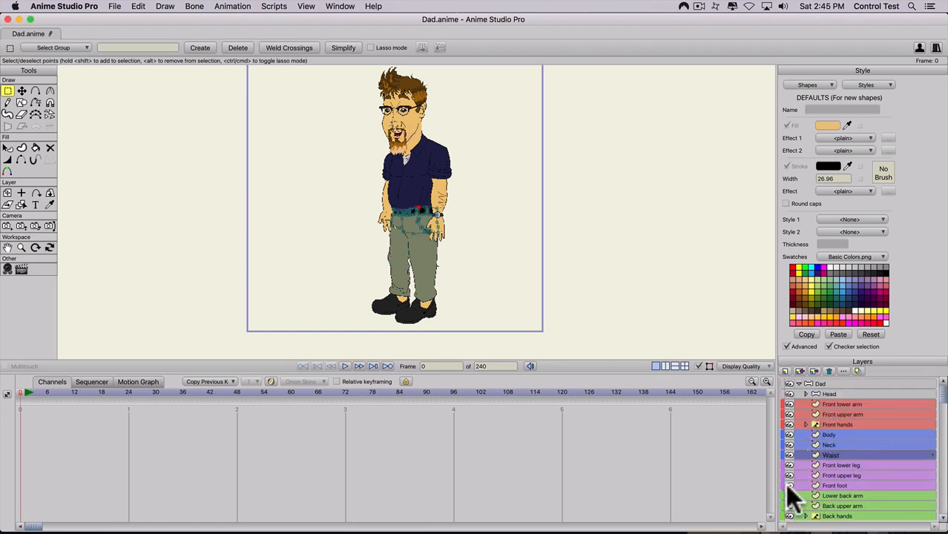
scroll(785, 482, "down", 2)
scroll(834, 468, "up", 1)
scroll(834, 469, "up", 2)
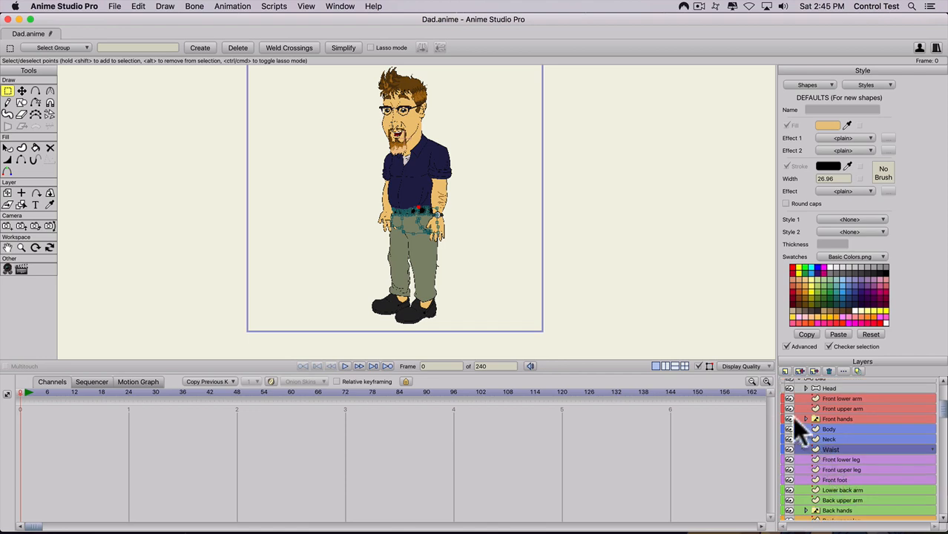
scroll(813, 424, "up", 1)
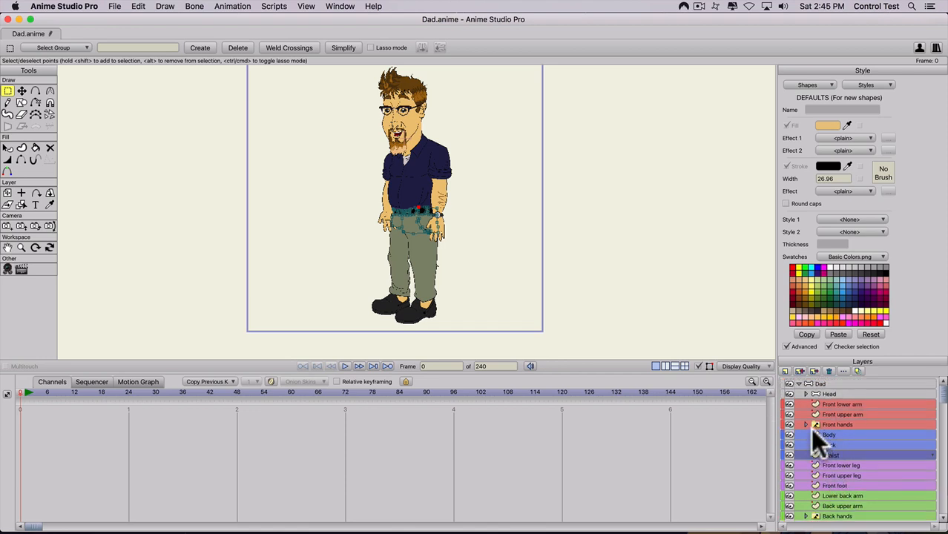
scroll(805, 438, "down", 3)
scroll(786, 453, "up", 3)
Set the layer color of the Head bone layer to Red
left_click(849, 394)
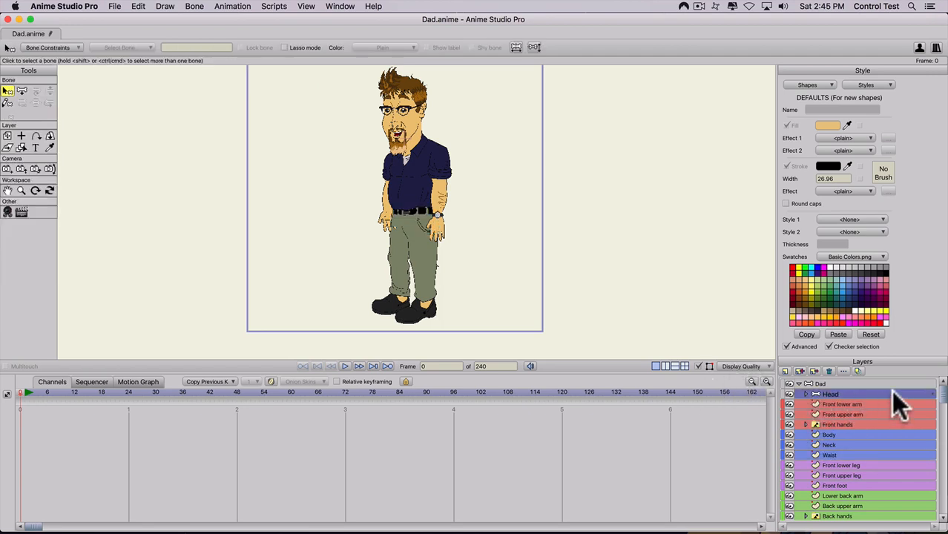
double_click(927, 394)
left_click(884, 410)
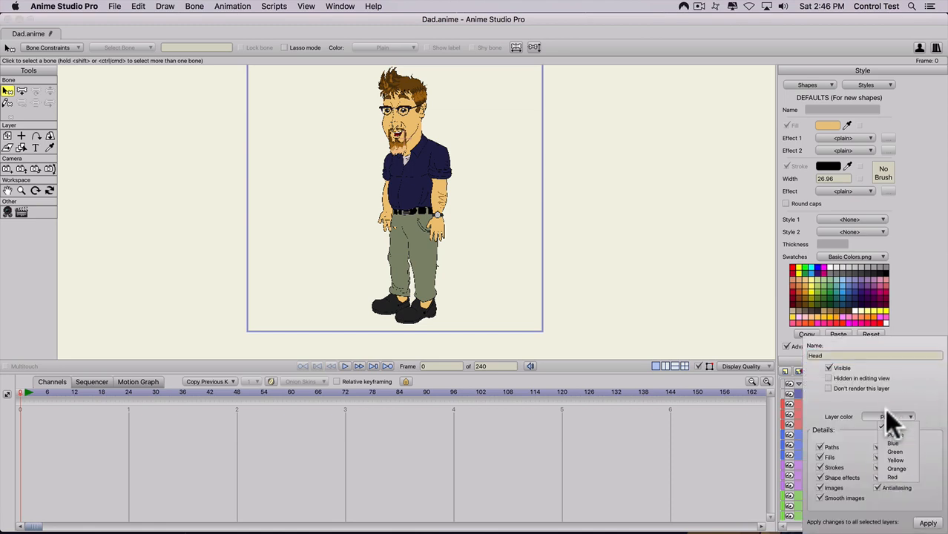
left_click(893, 473)
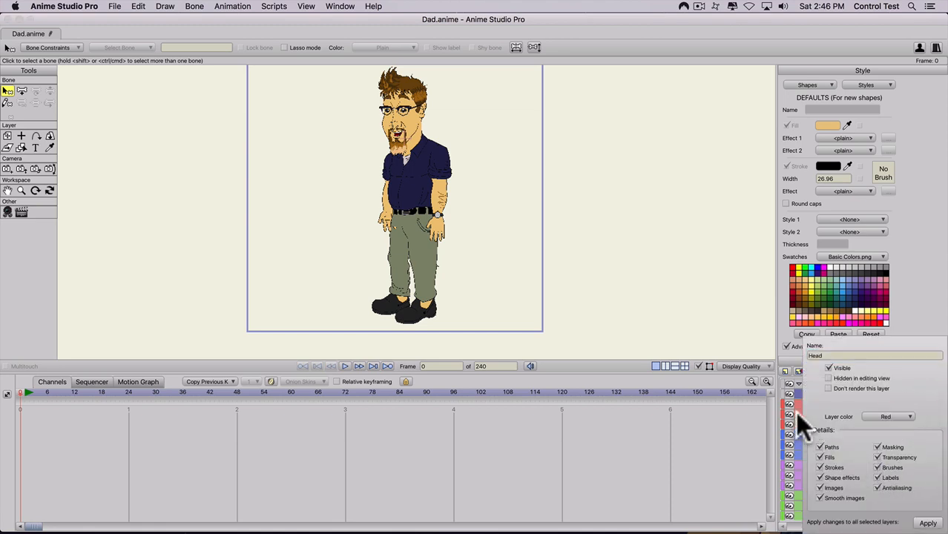
left_click(797, 415)
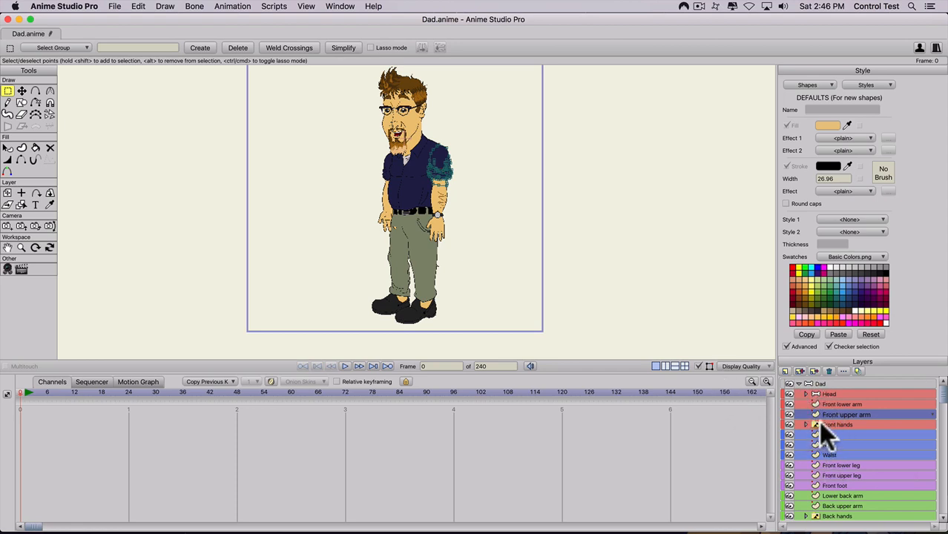
left_click(825, 383)
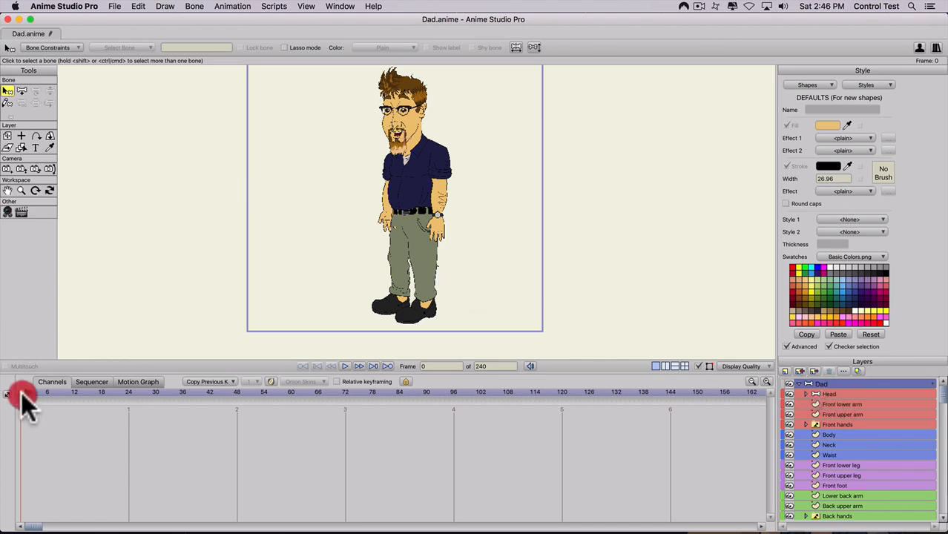
key("a")
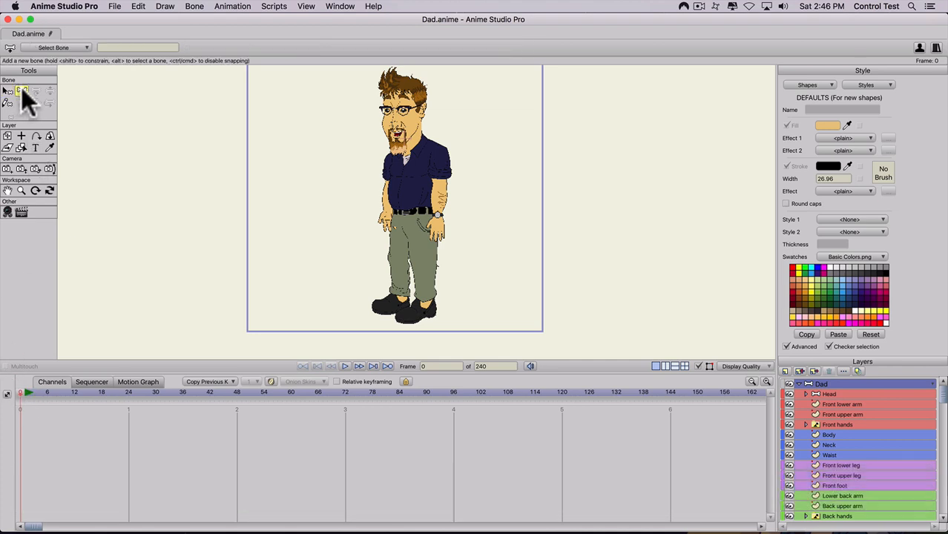
scroll(296, 229, "up", 4)
scroll(377, 236, "up", 1)
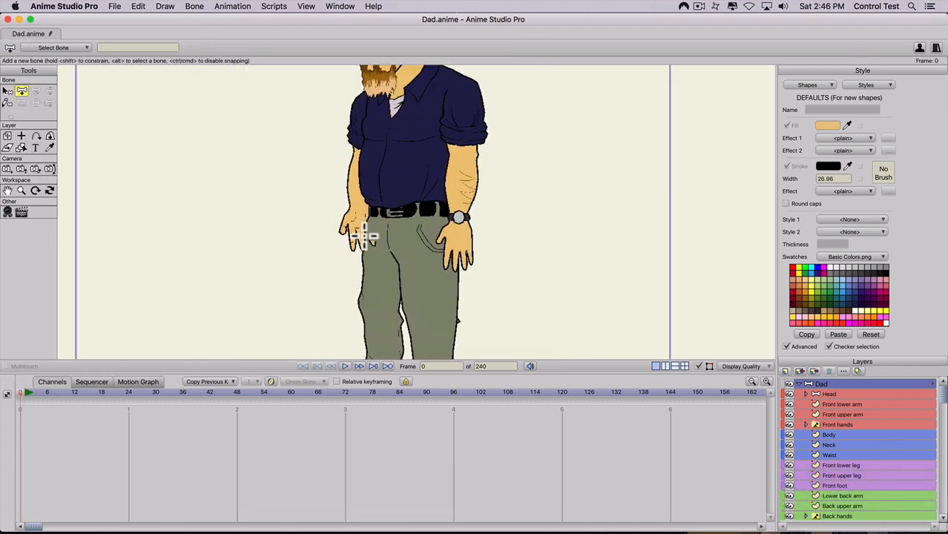
scroll(375, 237, "down", 5)
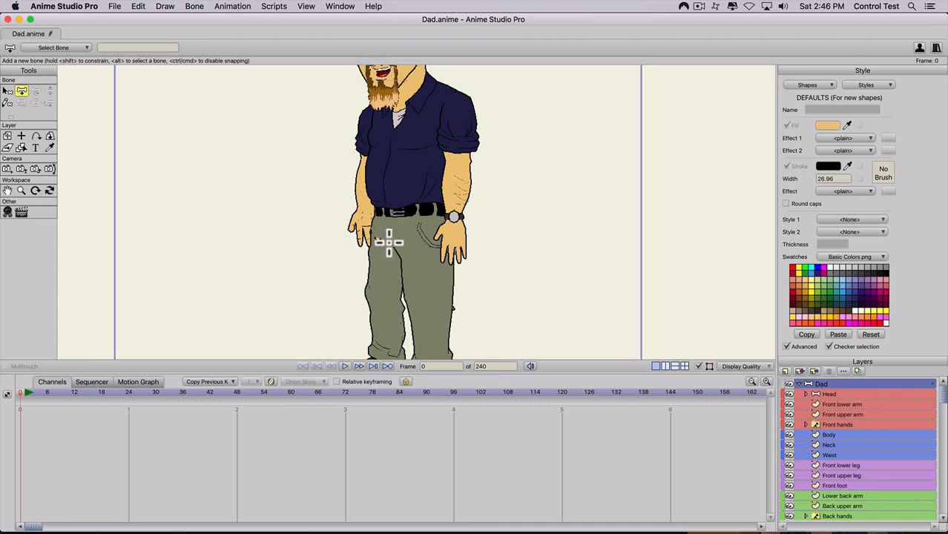
scroll(394, 246, "up", 3)
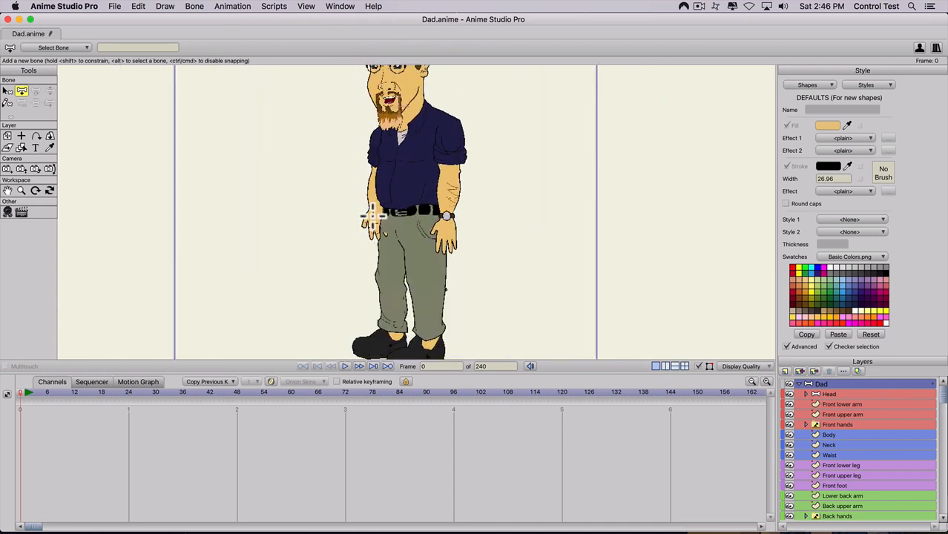
scroll(400, 326, "up", 1)
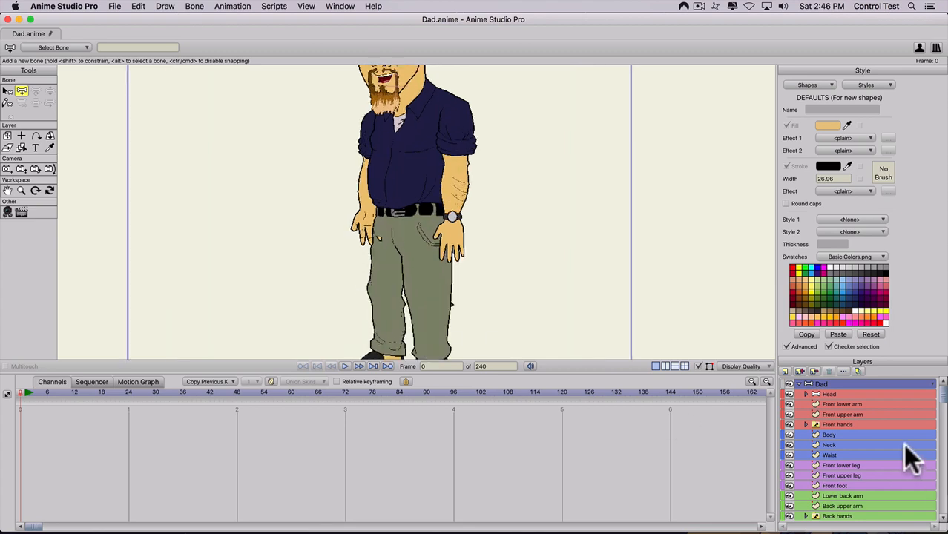
Rename the Lower back arm layer to "Back lower arm"
scroll(864, 437, "down", 2)
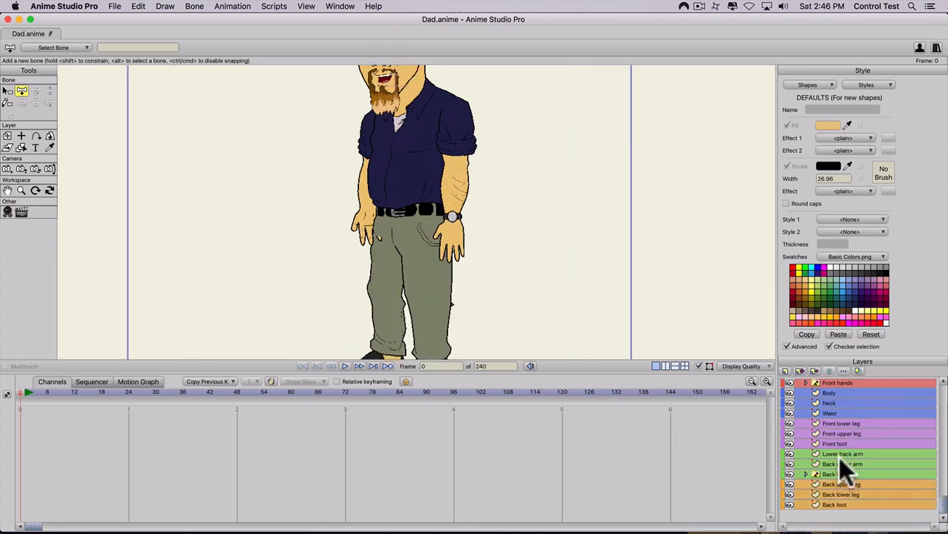
left_click(841, 454)
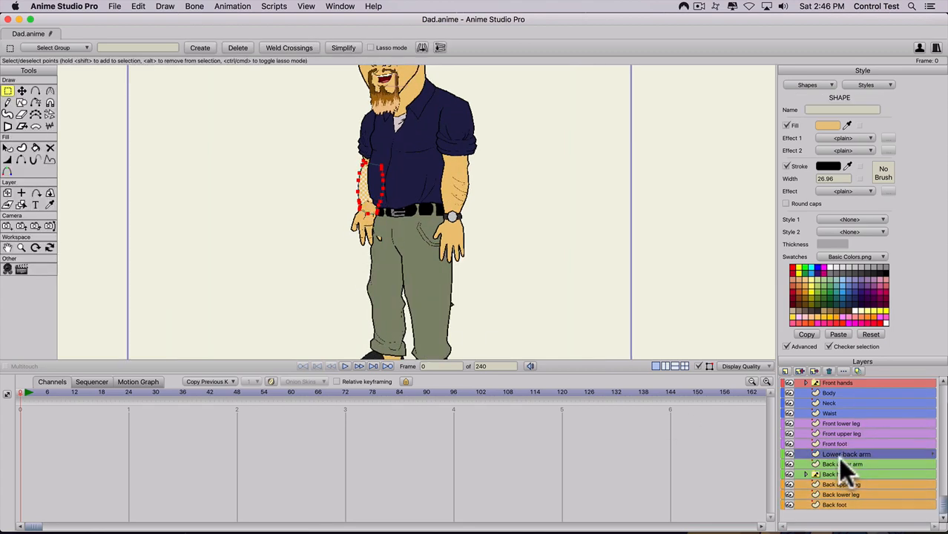
double_click(839, 454)
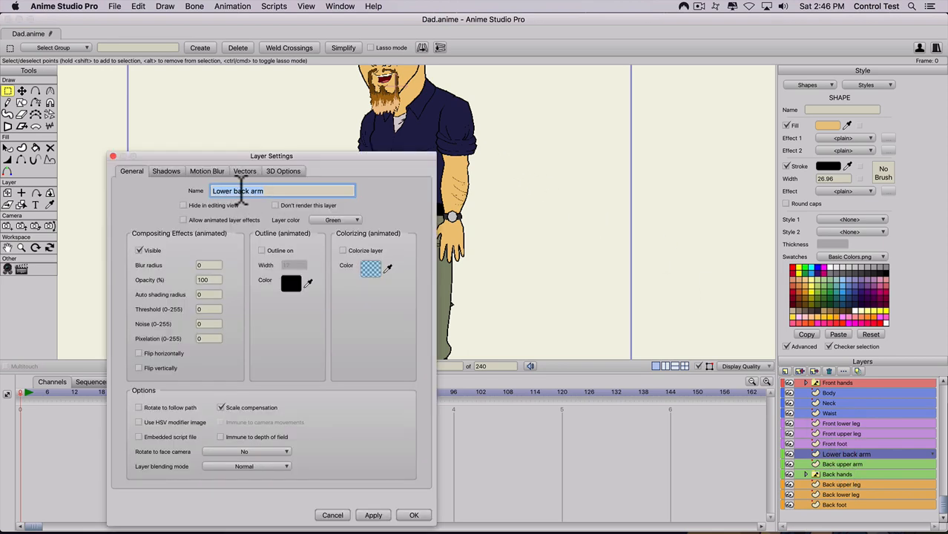
type("Back lower ")
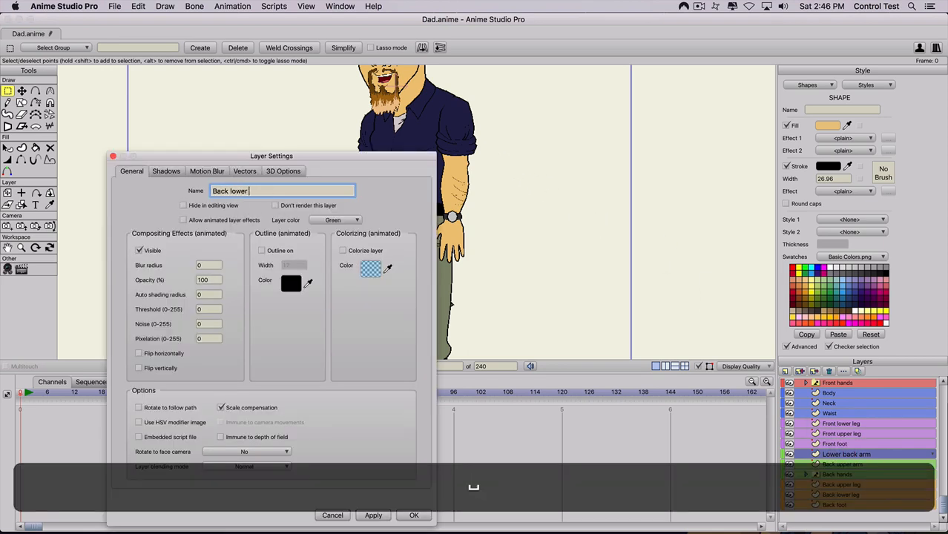
type("arm")
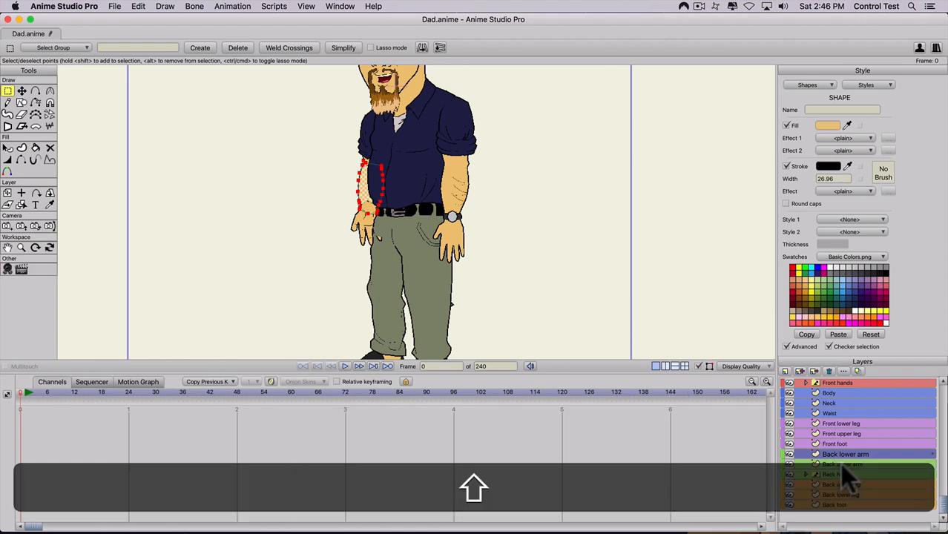
Move the Back lower arm, Back upper arm and Back hands layers below Back foot, keeping them inside the Dad group
left_click(840, 464, "shift")
left_click(839, 473, "shift")
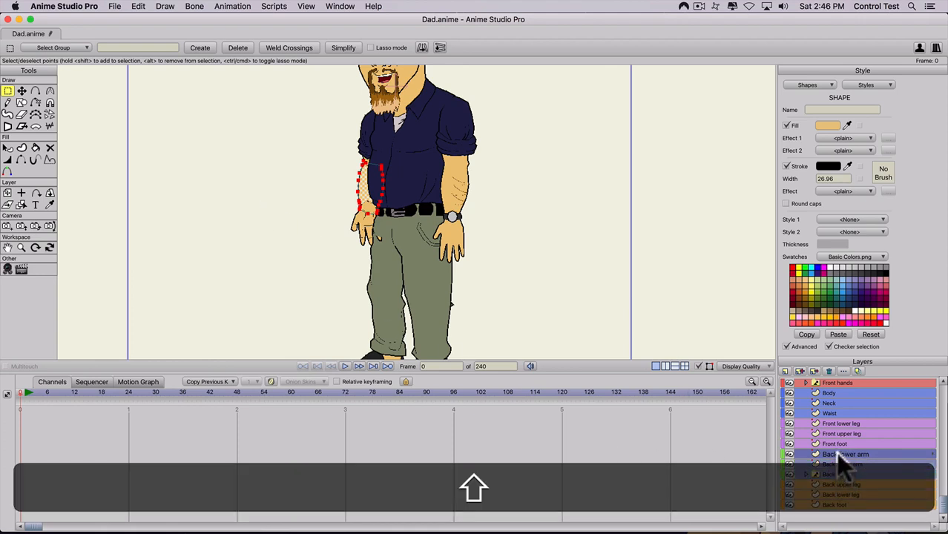
left_click_drag(833, 471, 834, 510)
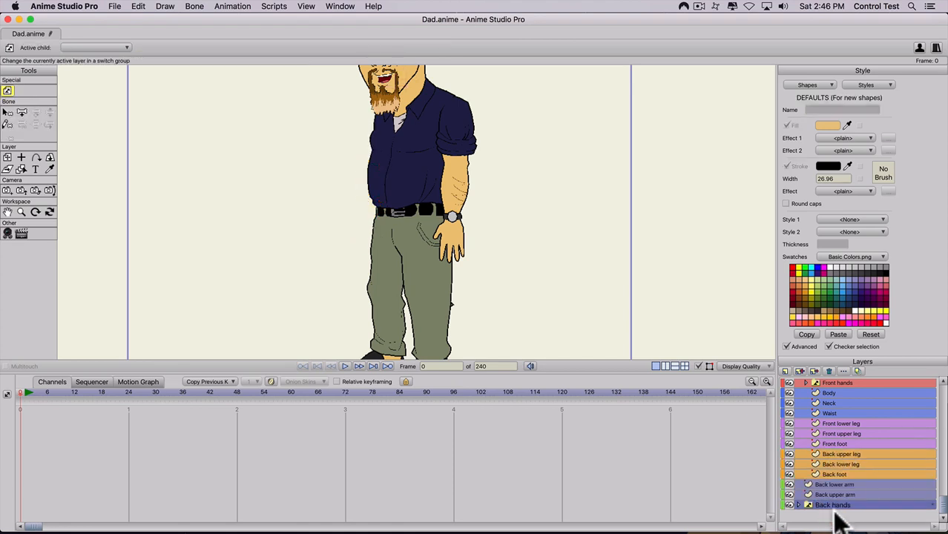
scroll(369, 221, "down", 1)
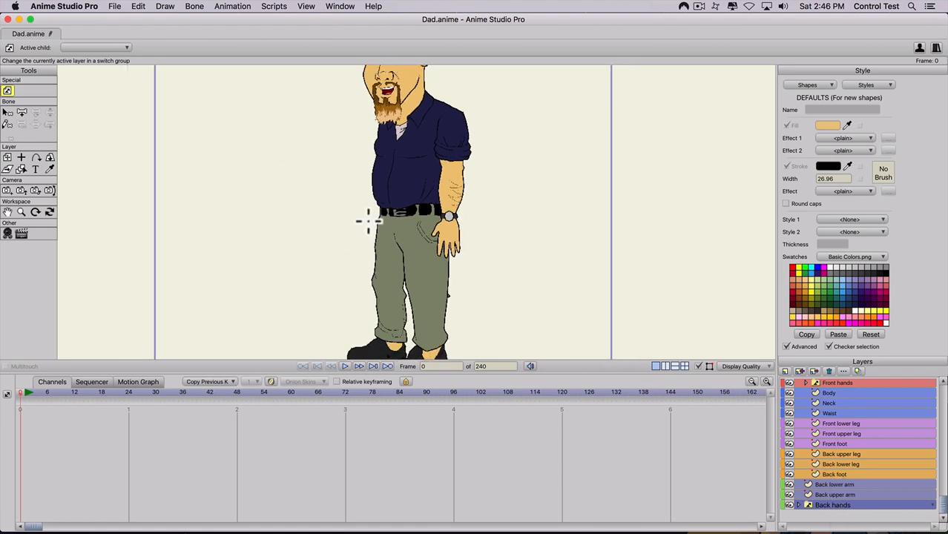
scroll(356, 148, "down", 5)
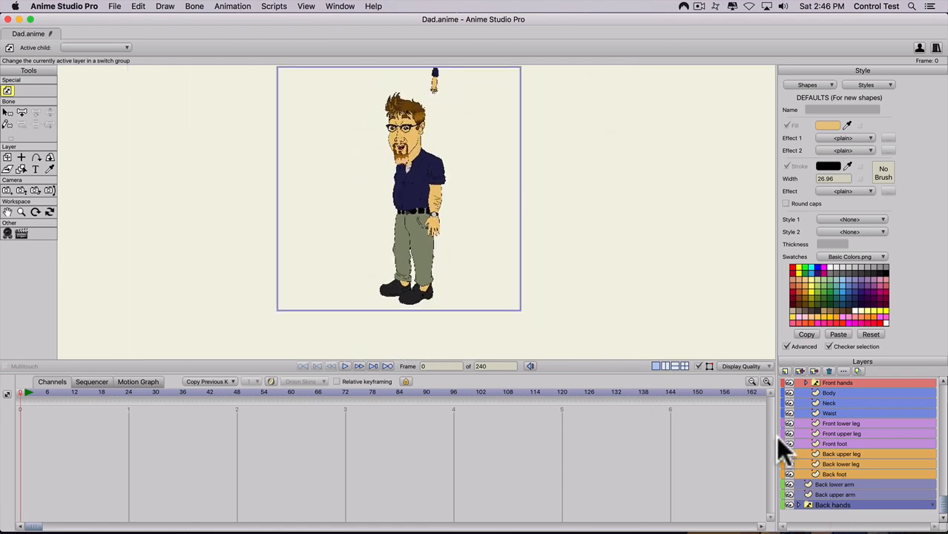
left_click(829, 486)
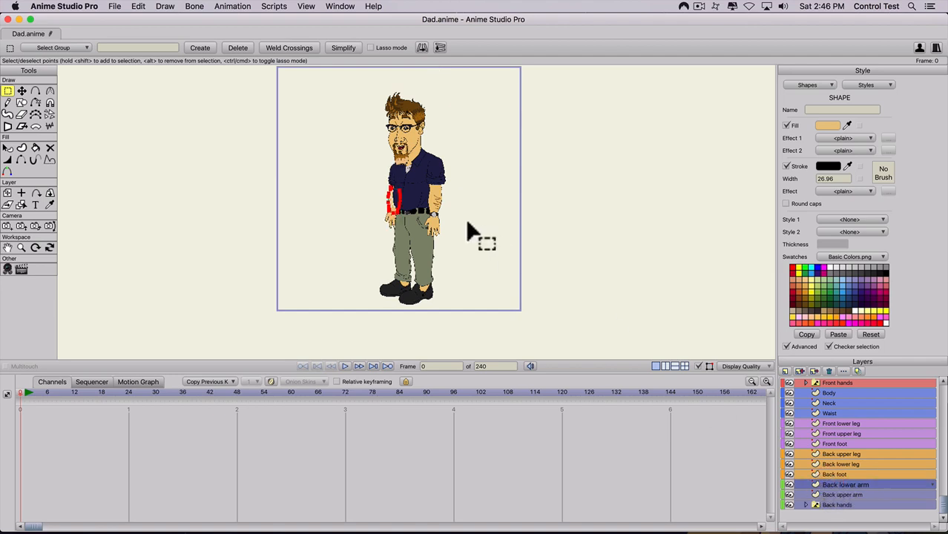
scroll(367, 219, "up", 1)
scroll(387, 214, "up", 5)
scroll(354, 214, "down", 2)
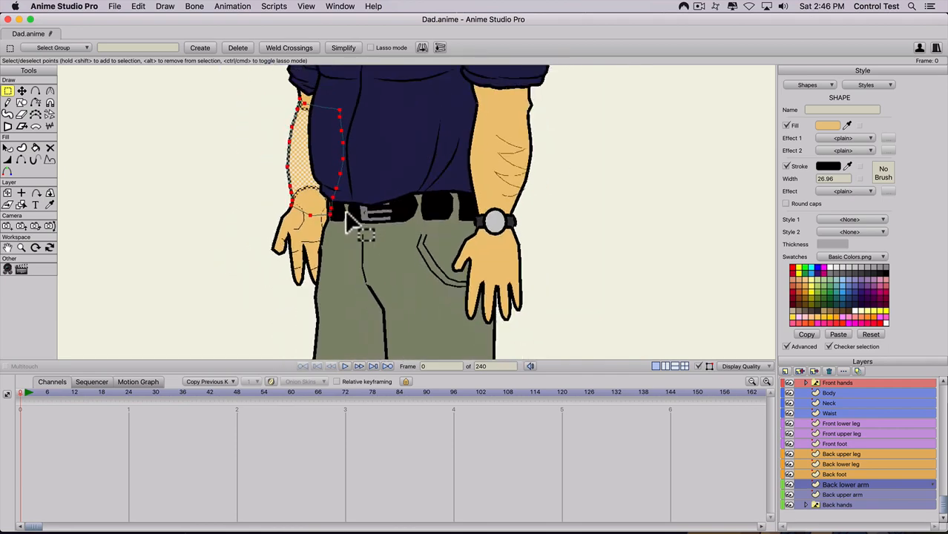
scroll(342, 217, "down", 3)
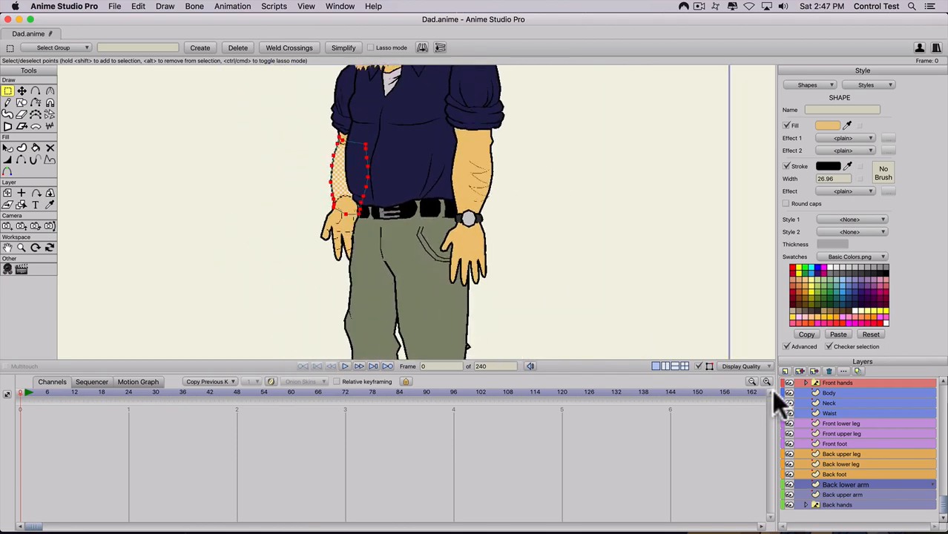
On the Dad bone layer, add a root bone running sideways along the belt from the buckle to the front wrist
scroll(828, 406, "up", 2)
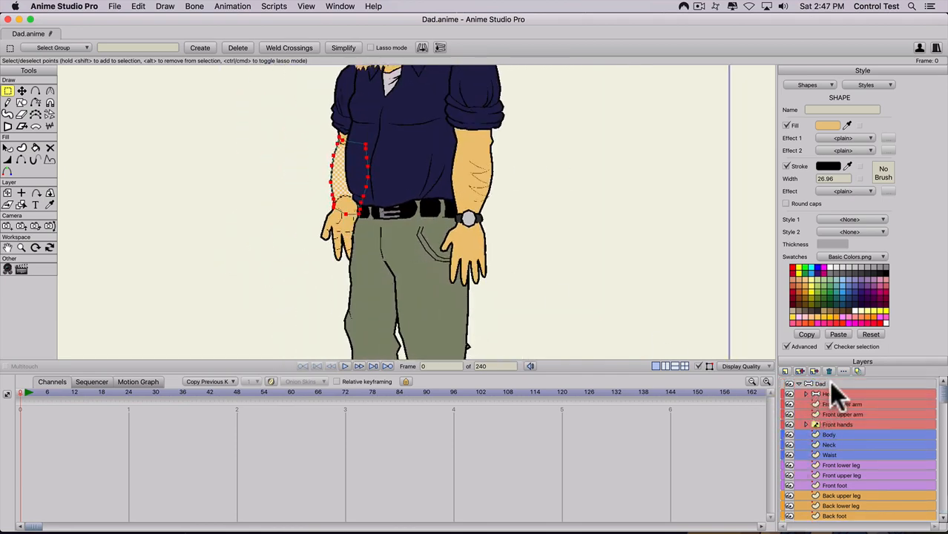
left_click(832, 384)
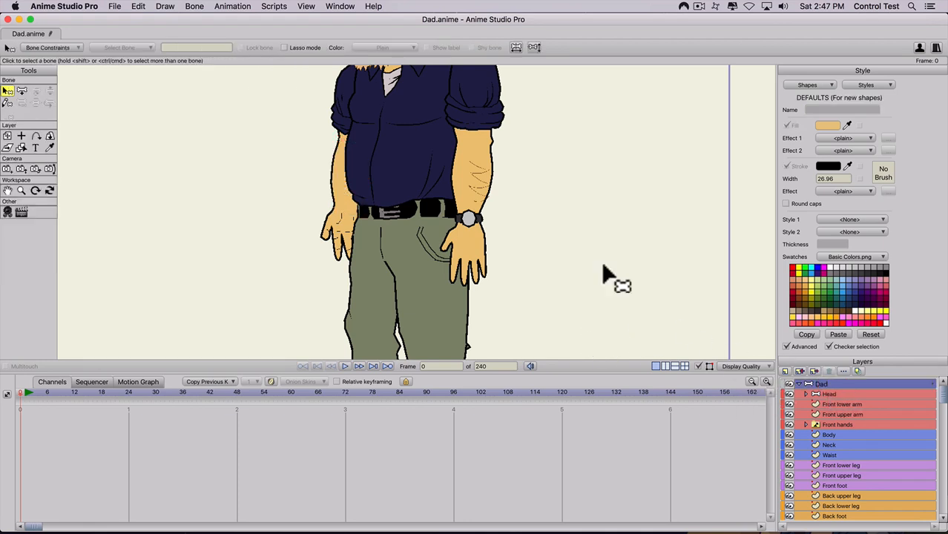
scroll(278, 178, "down", 2)
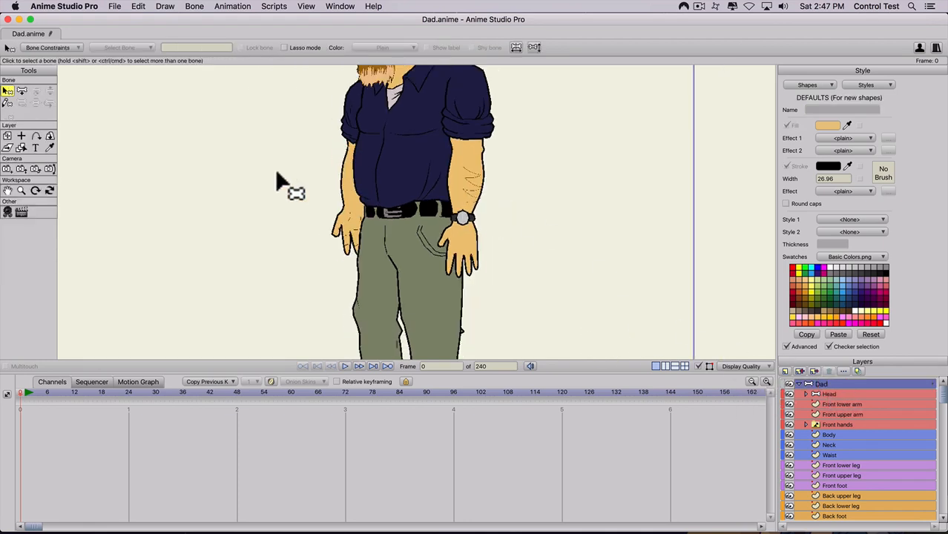
left_click(22, 90)
scroll(389, 253, "up", 1)
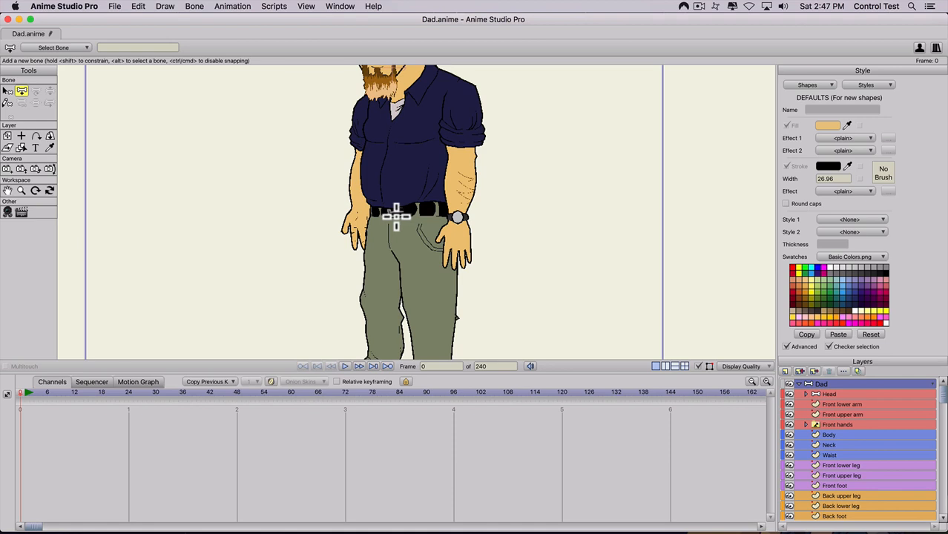
left_click_drag(397, 216, 458, 215)
key("shift")
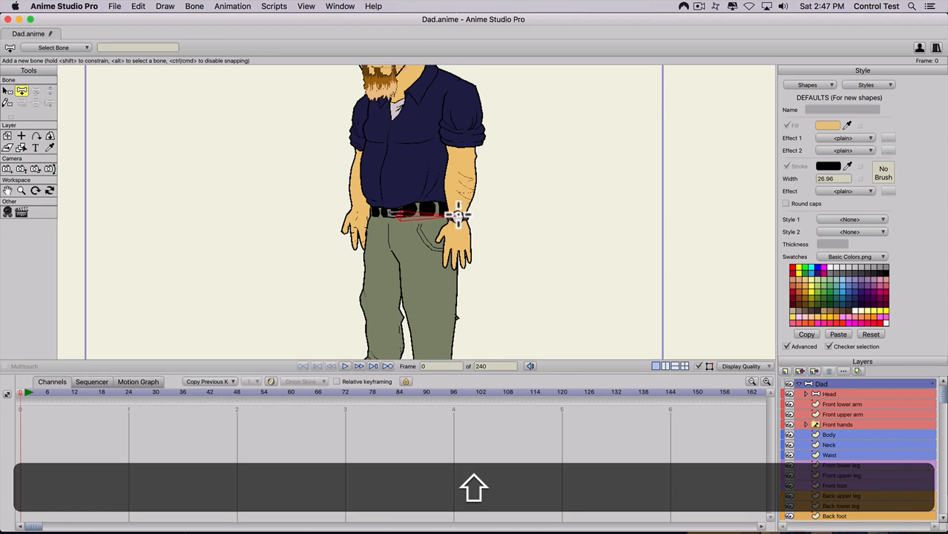
Add a bone chain from the belt buckle up through the lower torso, upper torso and head, plus a short bone behind the ear
scroll(398, 173, "down", 2)
key("space")
left_click_drag(408, 192, 459, 283)
scroll(455, 275, "up", 2)
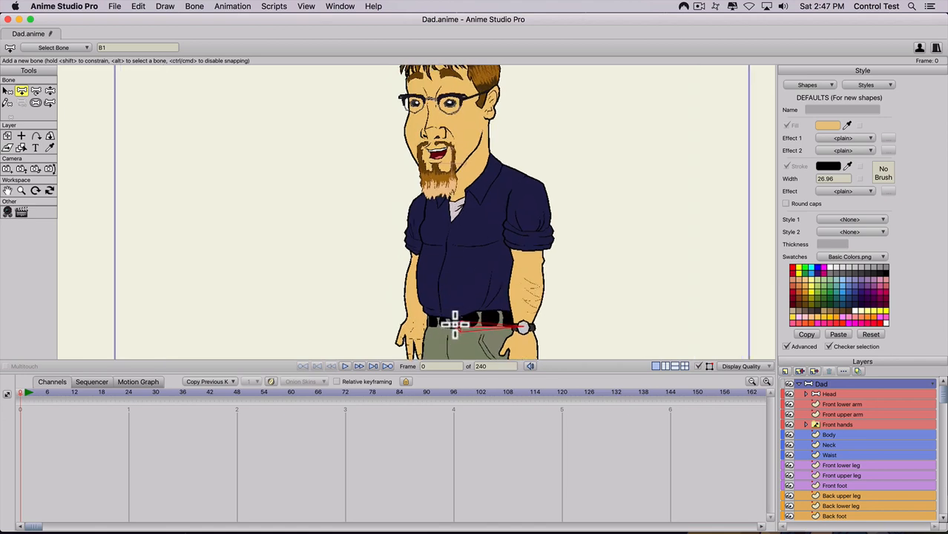
left_click_drag(454, 325, 452, 249)
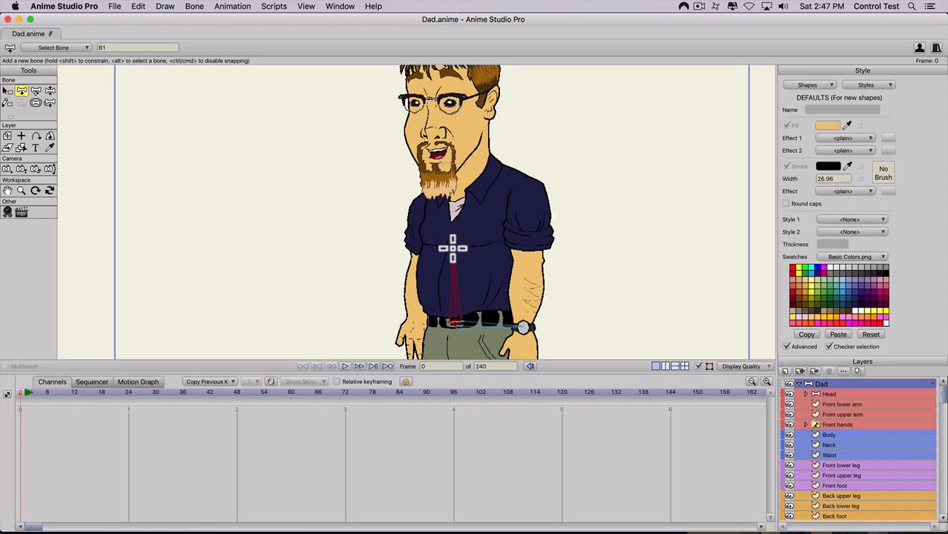
left_click_drag(452, 247, 462, 98)
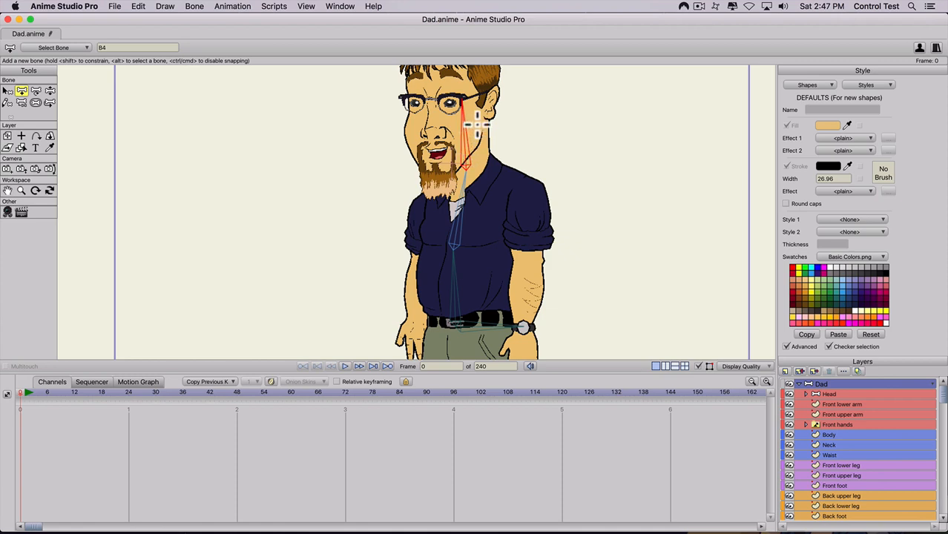
left_click_drag(476, 127, 514, 101)
scroll(465, 152, "down", 3)
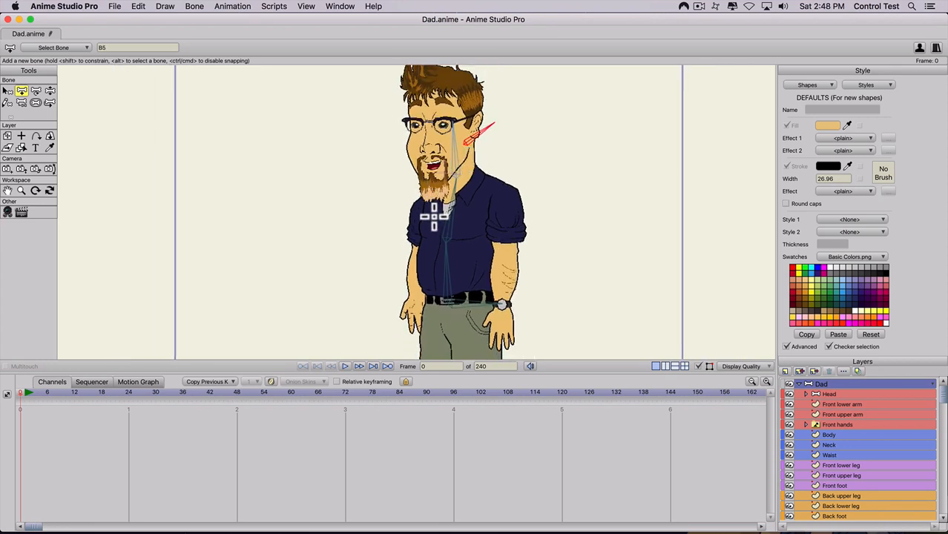
Add upper arm, lower arm and hand bones down the front arm, parented to the upper torso bone
key("b")
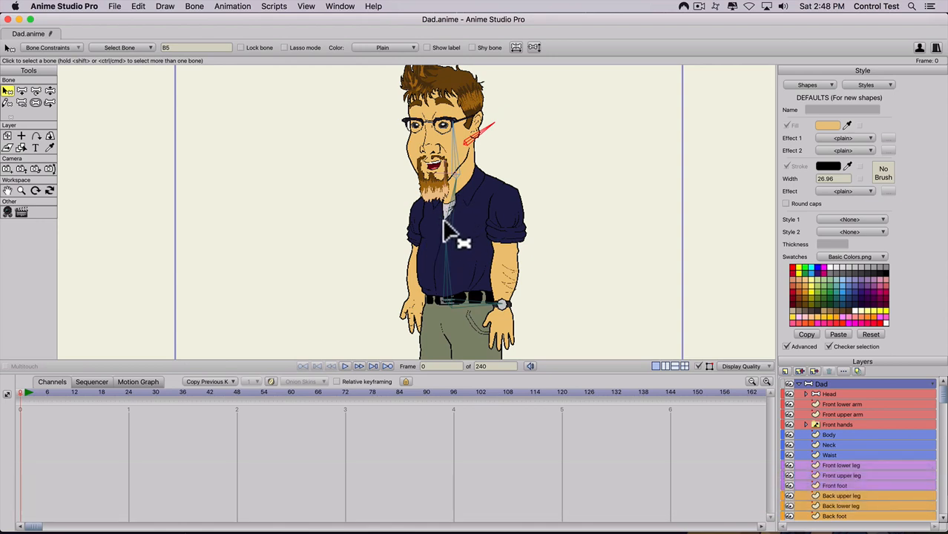
left_click(448, 216)
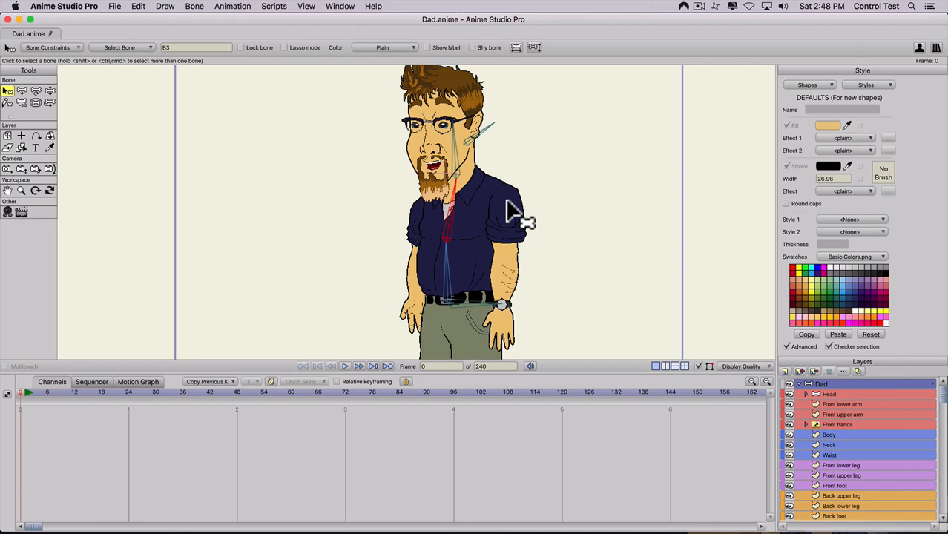
key("a")
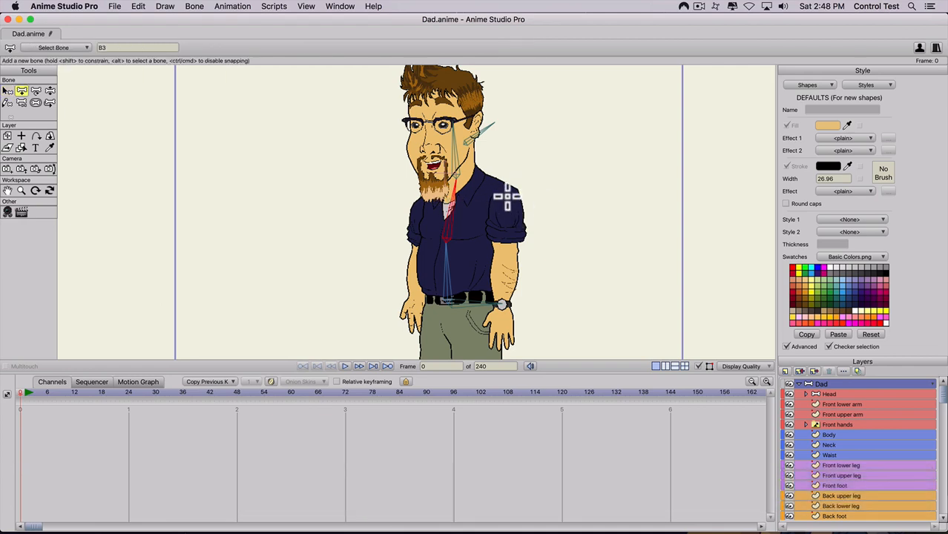
left_click_drag(505, 196, 502, 339)
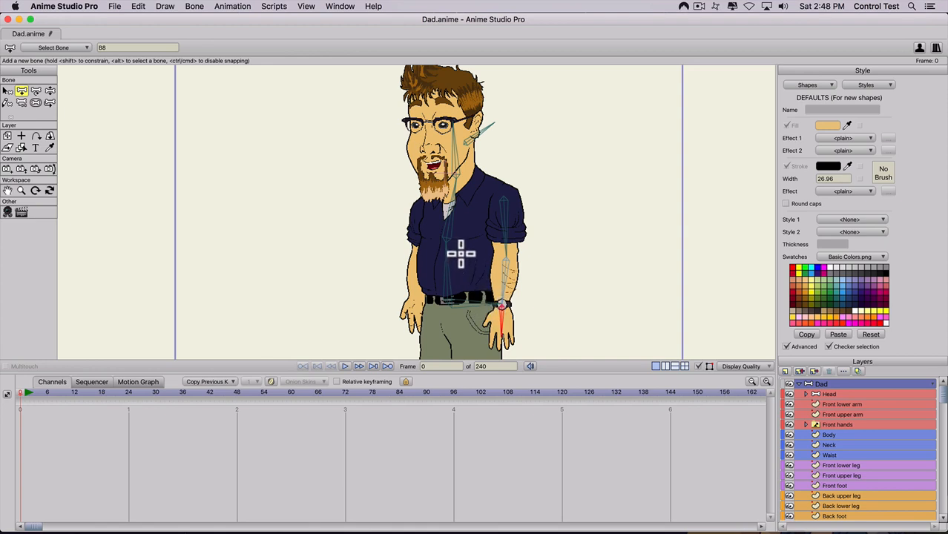
Select the upper torso bone as parent and hide the Body, Neck and Head layers to expose the back arm
key("b")
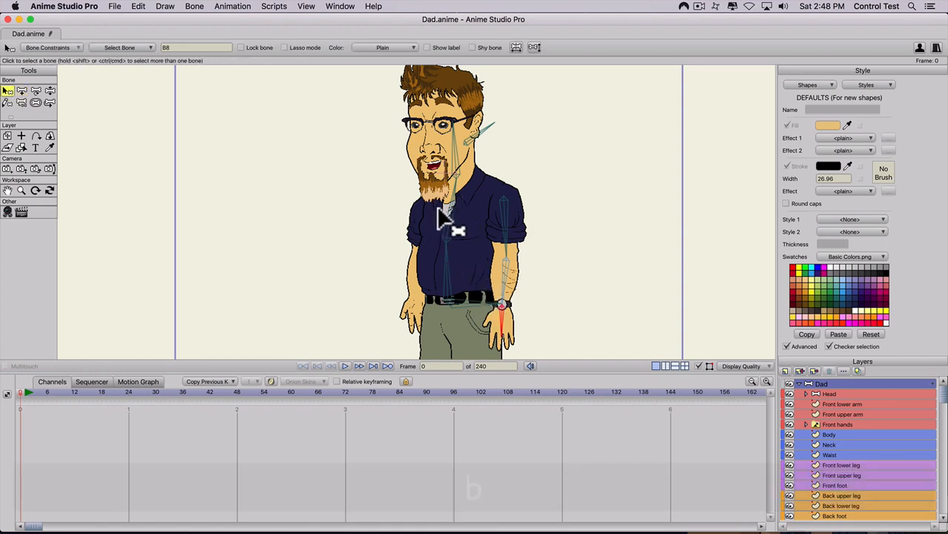
left_click(449, 211)
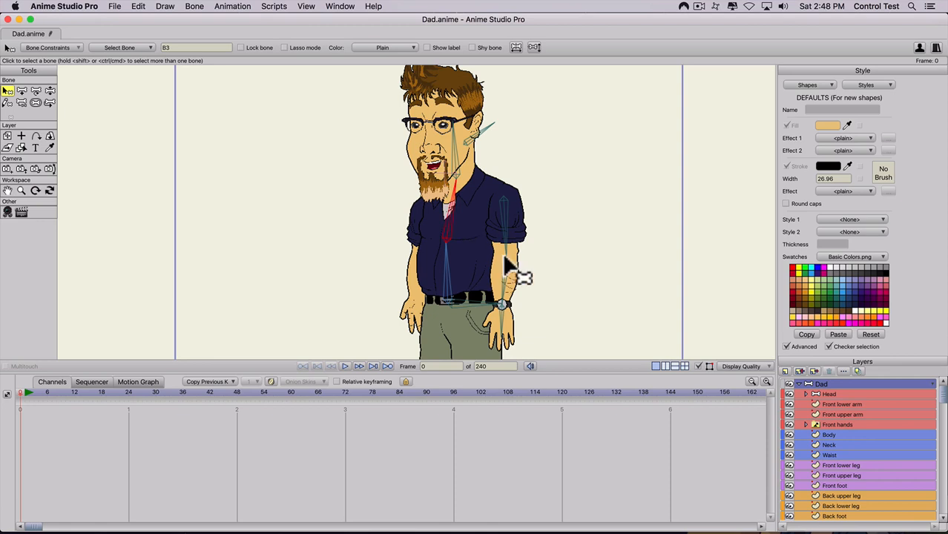
left_click(788, 434)
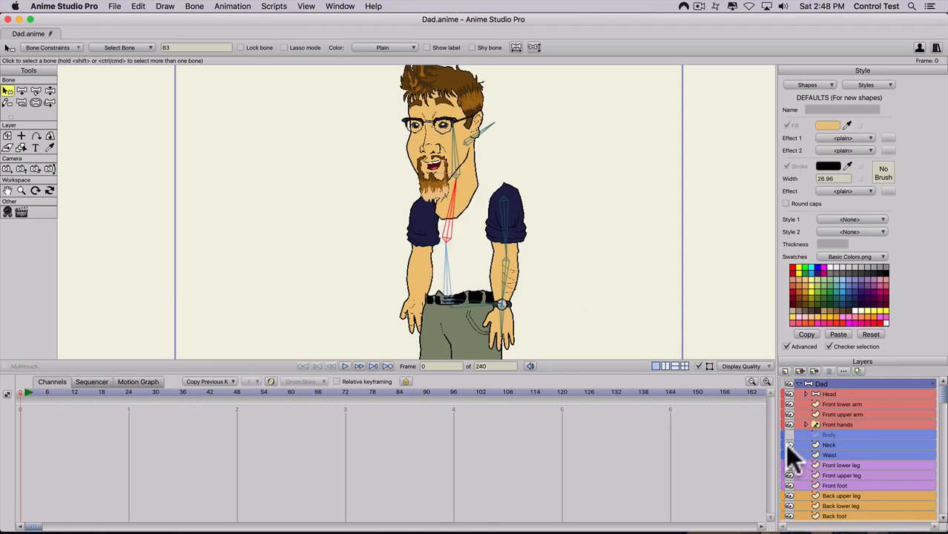
left_click(788, 445)
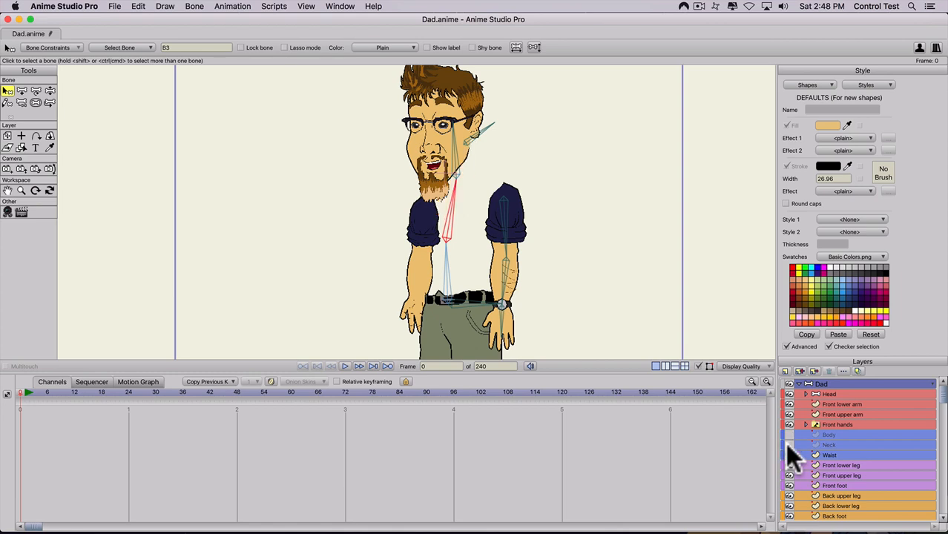
left_click(788, 394)
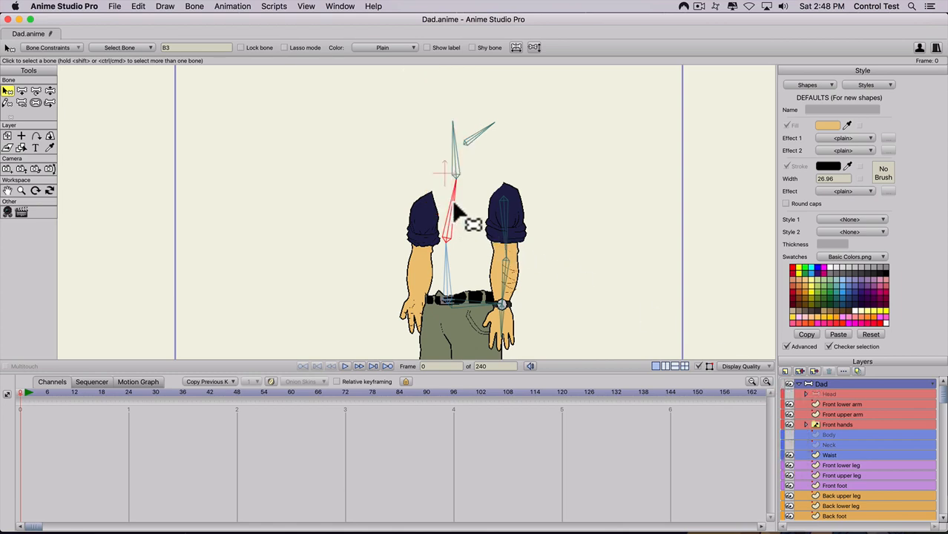
Add upper arm, lower arm and hand bones down the back arm, and show the Body, Neck and Head layers again
key("a")
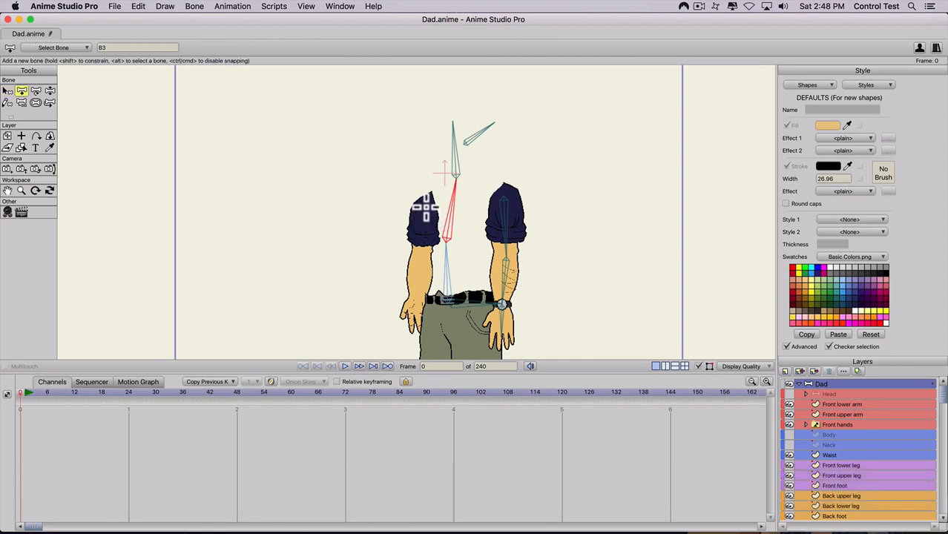
left_click_drag(426, 207, 416, 331)
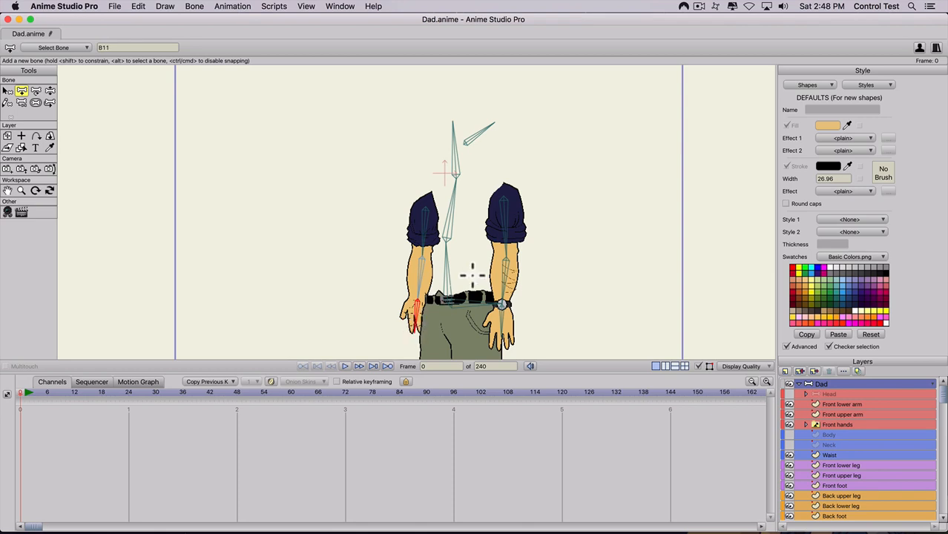
left_click(788, 434)
left_click(789, 444)
left_click(789, 394)
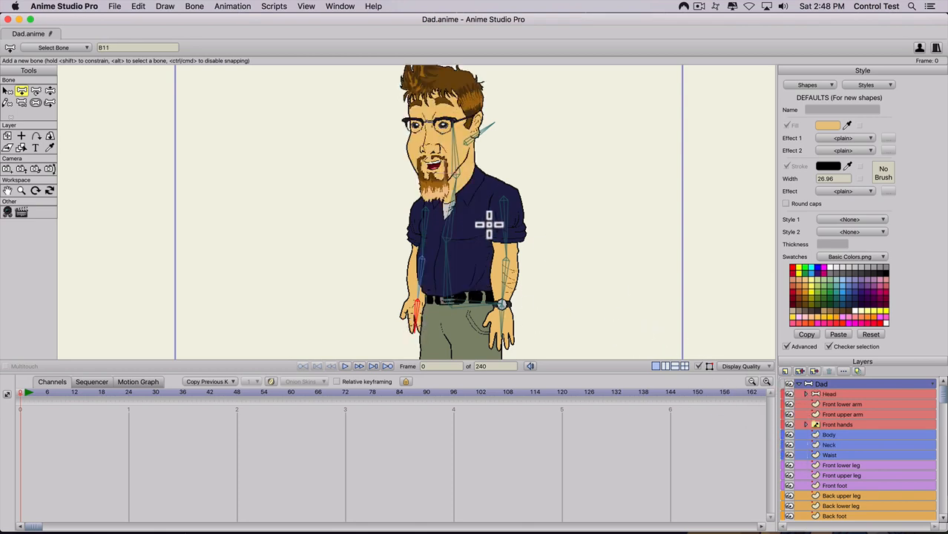
Add an upper leg bone from hip to knee on the front leg, parented to the root bone at the belt
scroll(489, 225, "down", 3)
key("space")
mouse_move(447, 219)
left_mouse_down()
mouse_move(449, 159)
mouse_move(435, 212)
left_mouse_up()
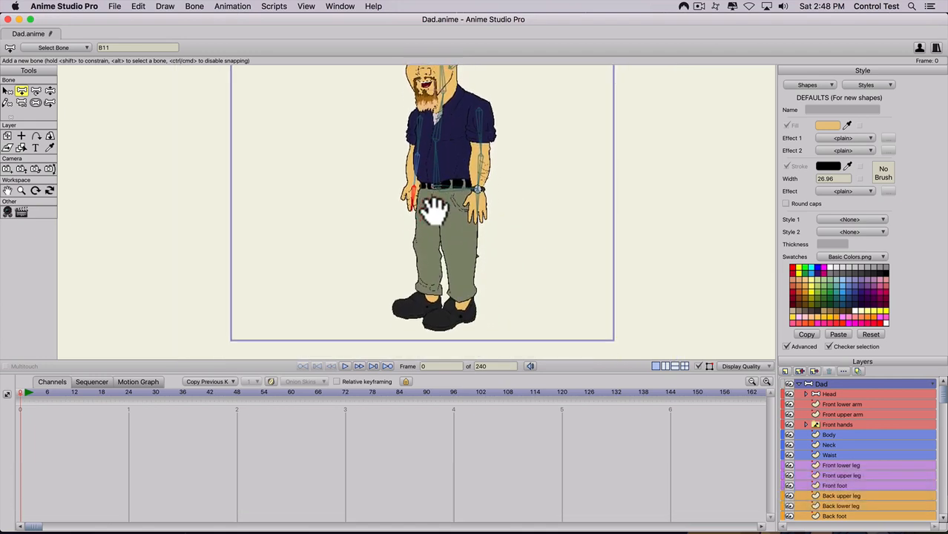
scroll(432, 206, "up", 3)
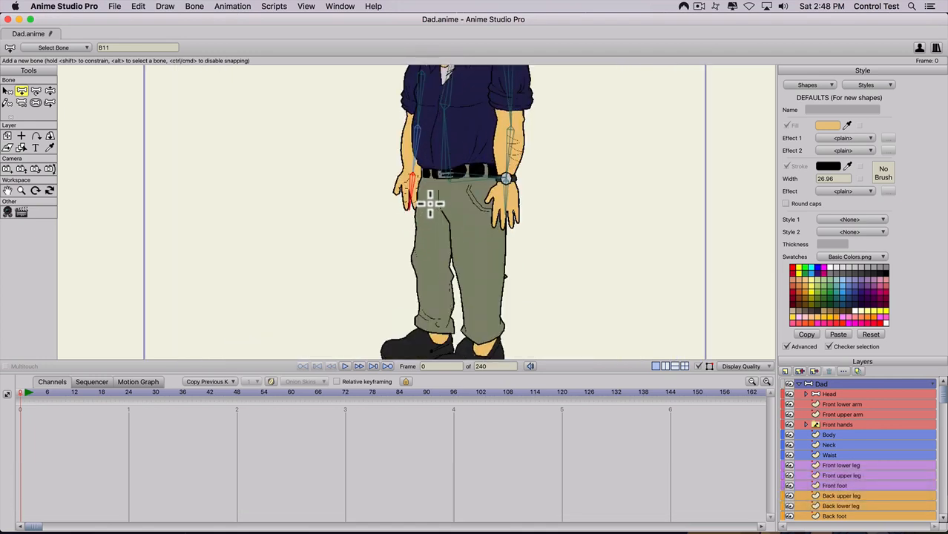
key("b")
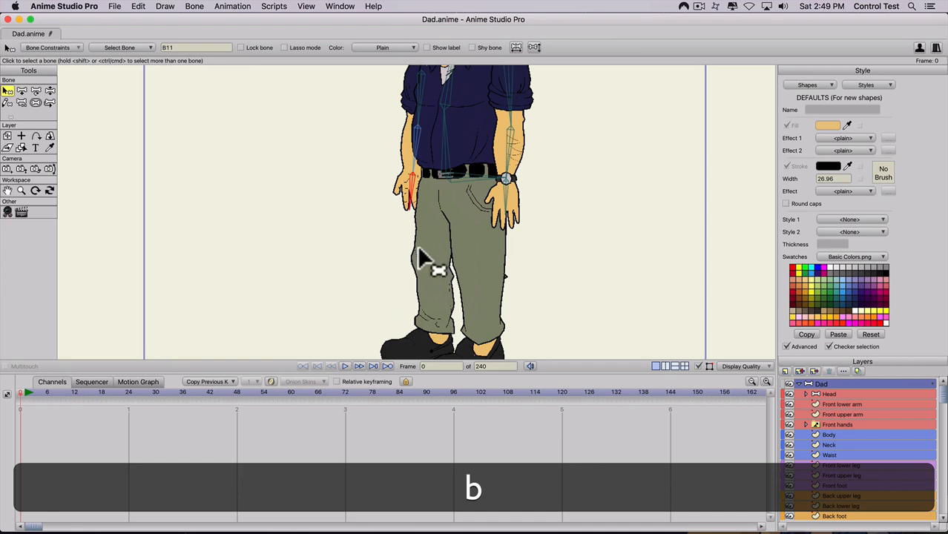
left_click(462, 177)
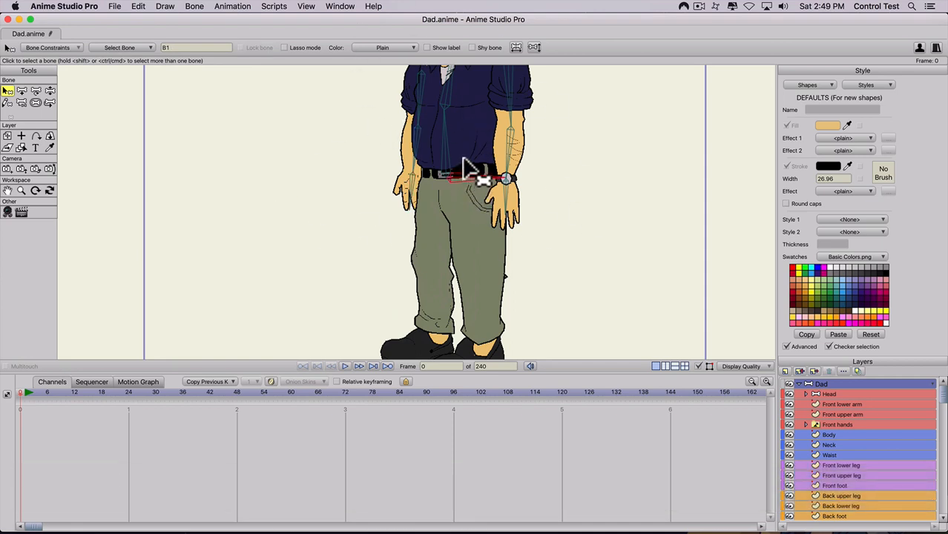
left_click(20, 91)
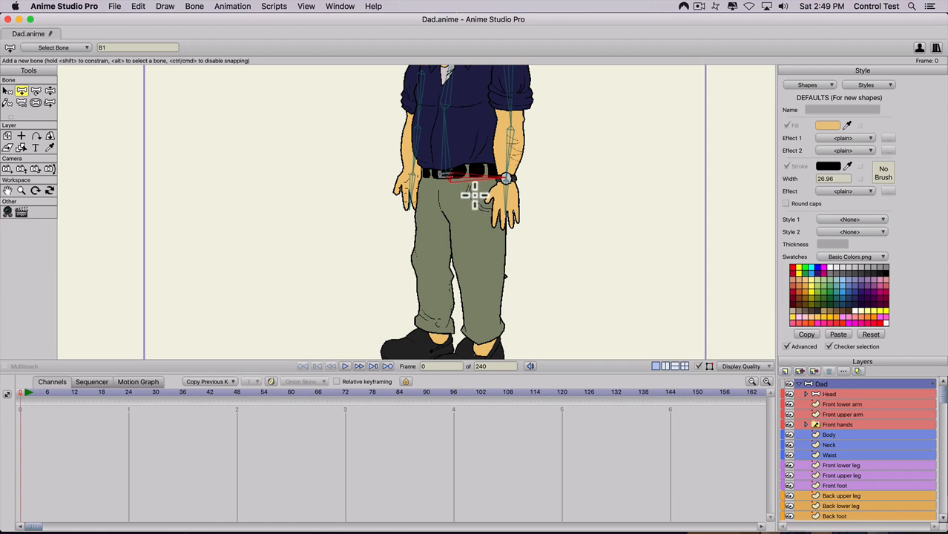
left_click_drag(475, 196, 479, 271)
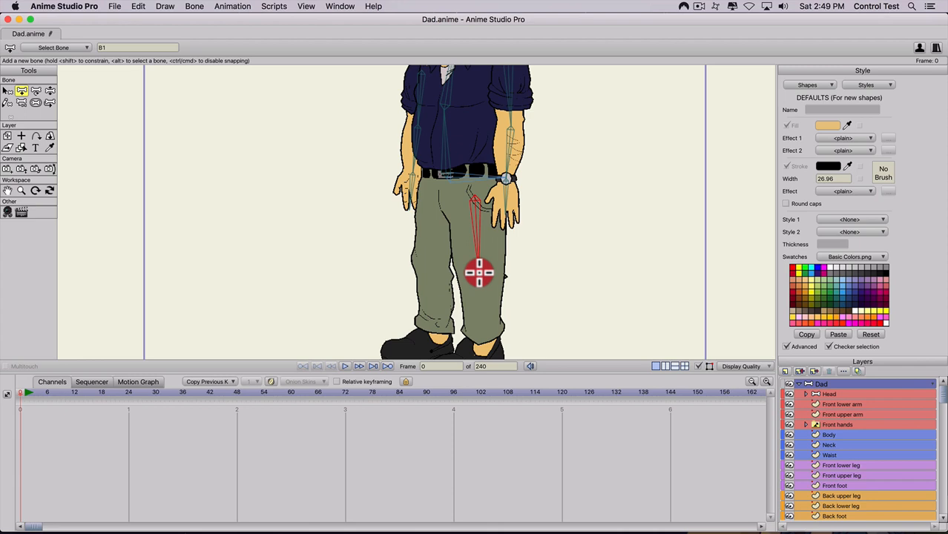
Continue the front leg chain with a lower leg bone, a foot bone and a toe bone ending in the shoe
left_click_drag(479, 272, 525, 238)
key("space")
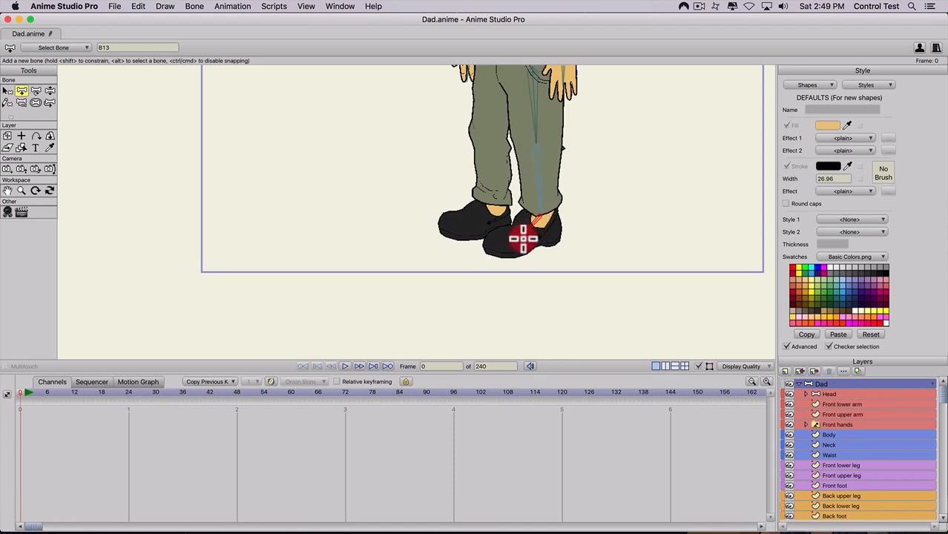
left_click_drag(523, 239, 491, 241)
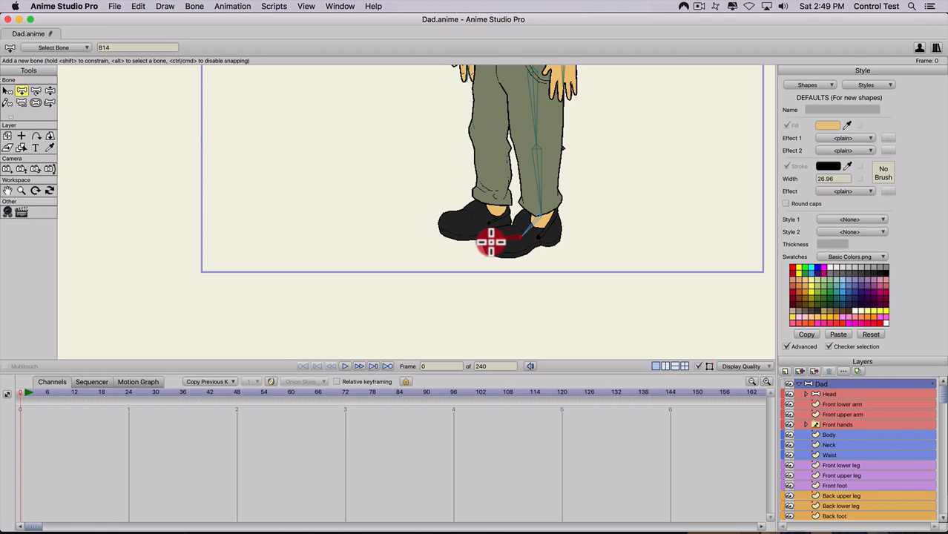
Add upper leg and lower leg bones down the back leg from hip to ankle, parented to the root bone at the belt
key("space")
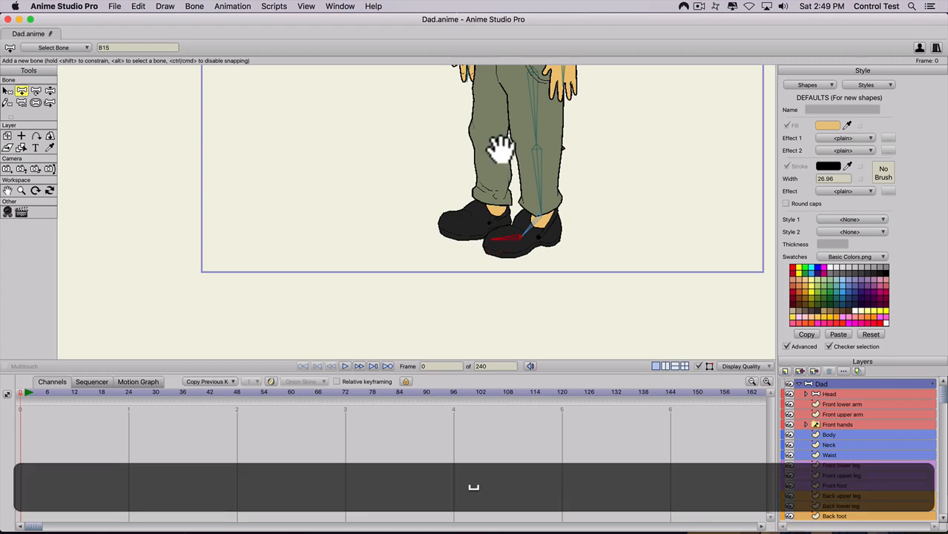
left_click_drag(539, 131, 493, 271)
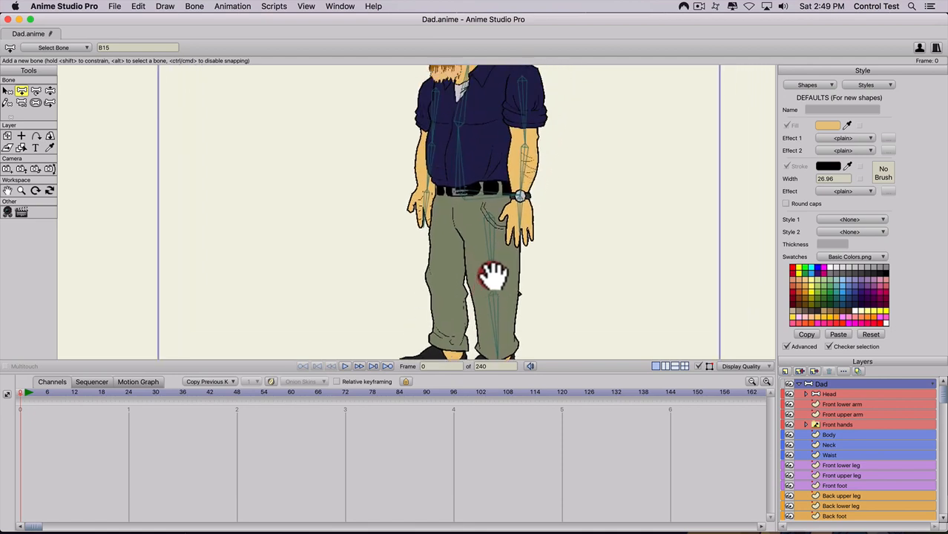
key("b")
left_click(486, 206)
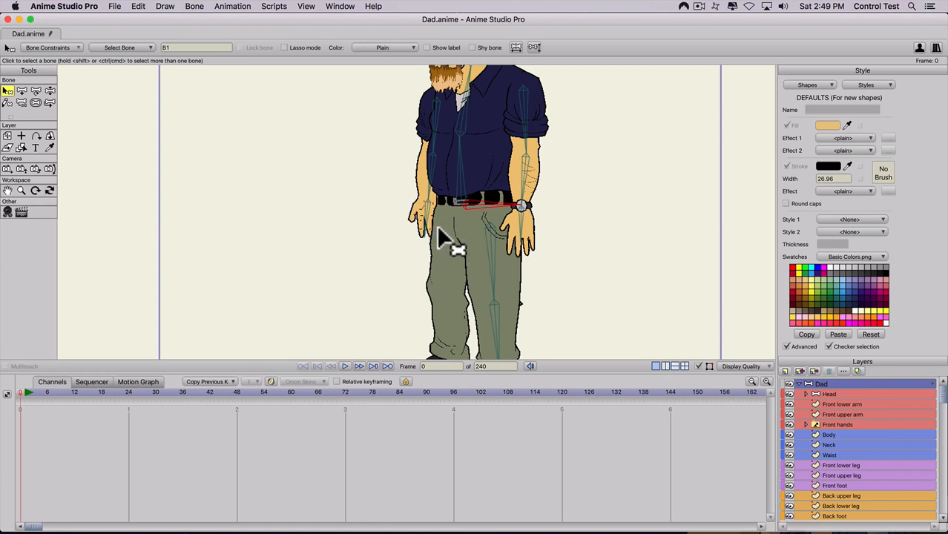
key("a")
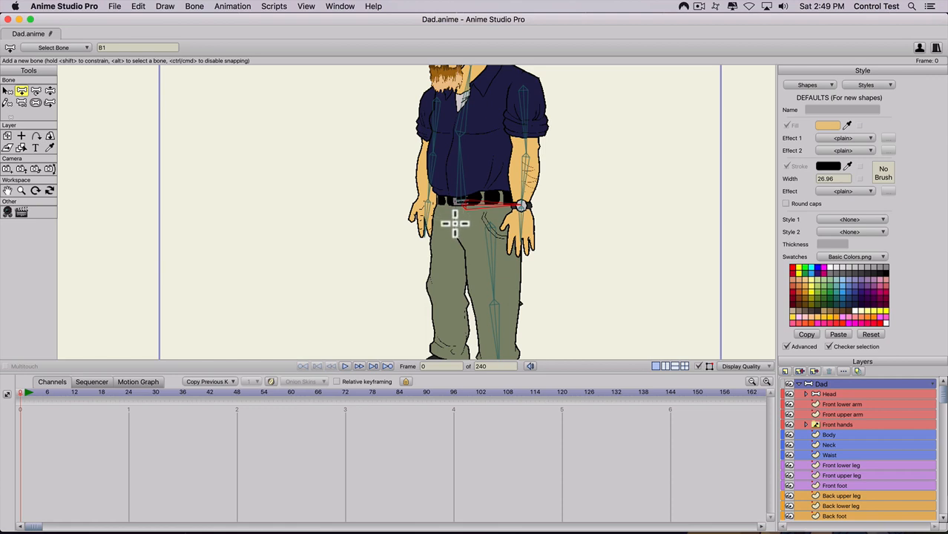
left_click_drag(454, 228, 451, 362)
Continue the back leg chain with a foot bone and a toe bone ending in the back shoe
key("space")
left_click_drag(486, 323, 543, 185)
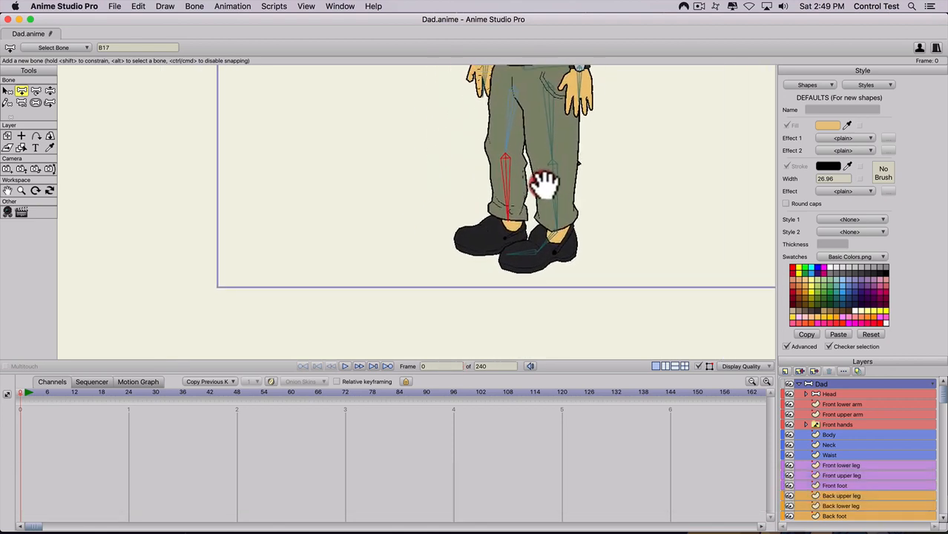
left_click(488, 238)
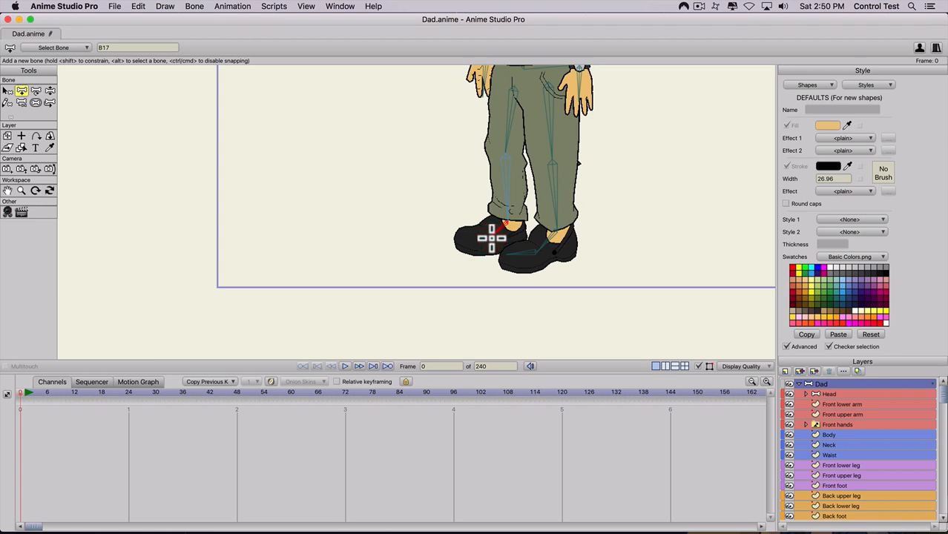
left_click_drag(491, 237, 462, 239)
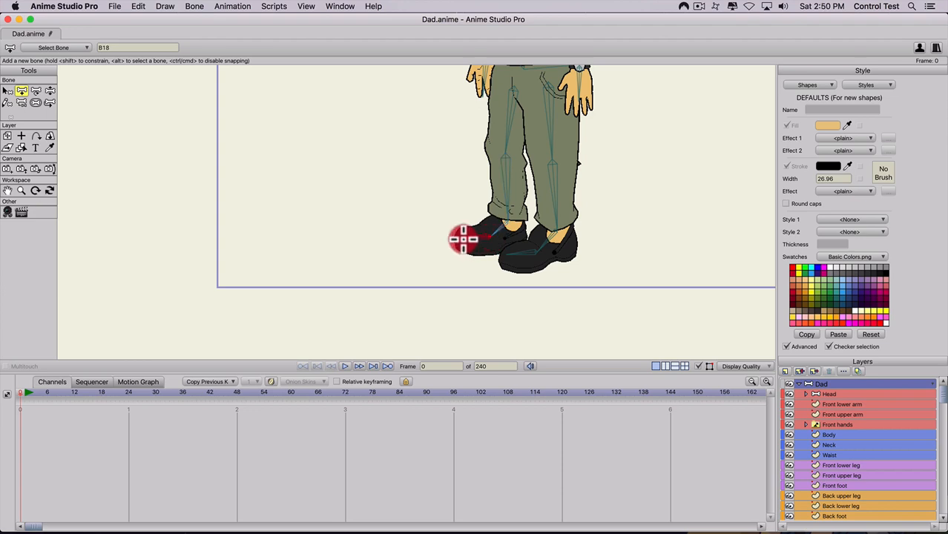
Select all bones in the skeleton and reduce their bone strength to 0
scroll(469, 218, "down", 2)
key("space")
left_click_drag(419, 160, 420, 259)
scroll(440, 231, "down", 4)
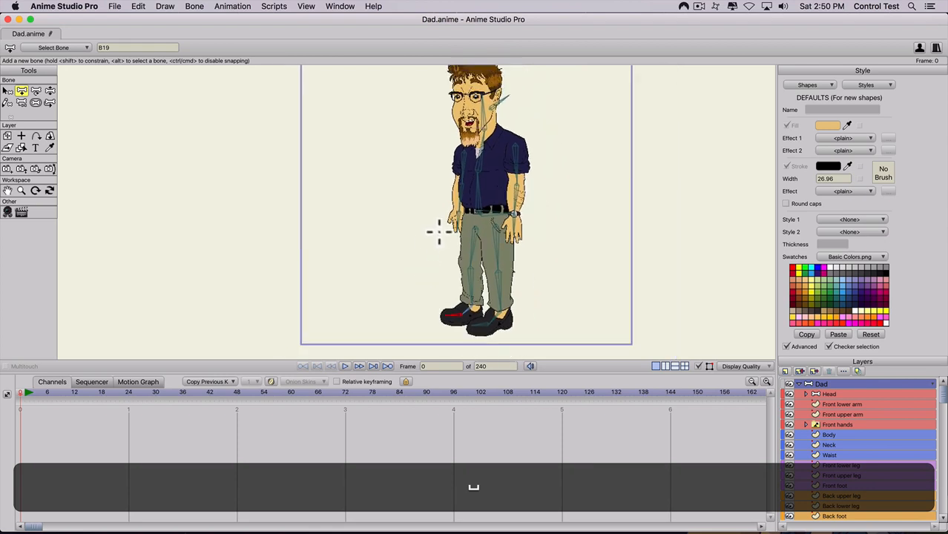
scroll(445, 225, "up", 1)
scroll(440, 219, "up", 2)
key("space")
left_click_drag(440, 218, 402, 238)
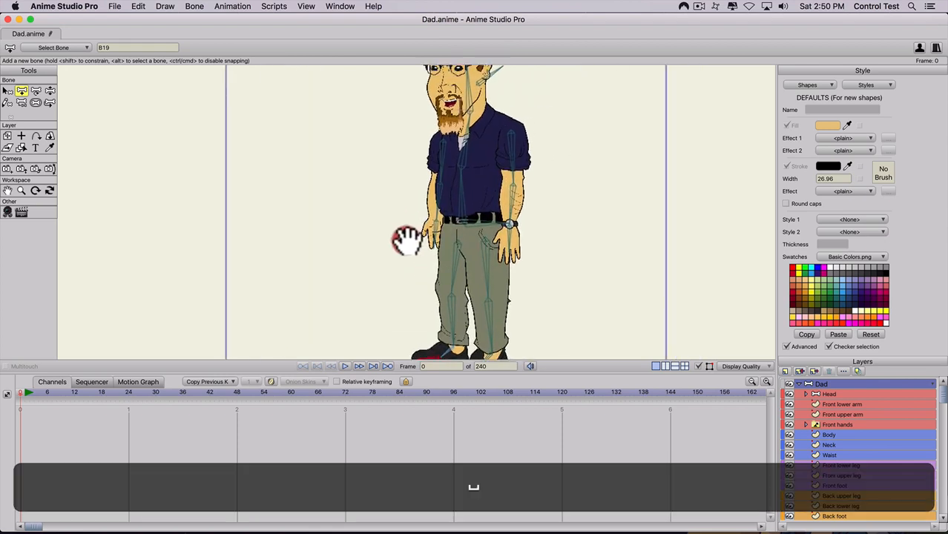
scroll(407, 229, "down", 3)
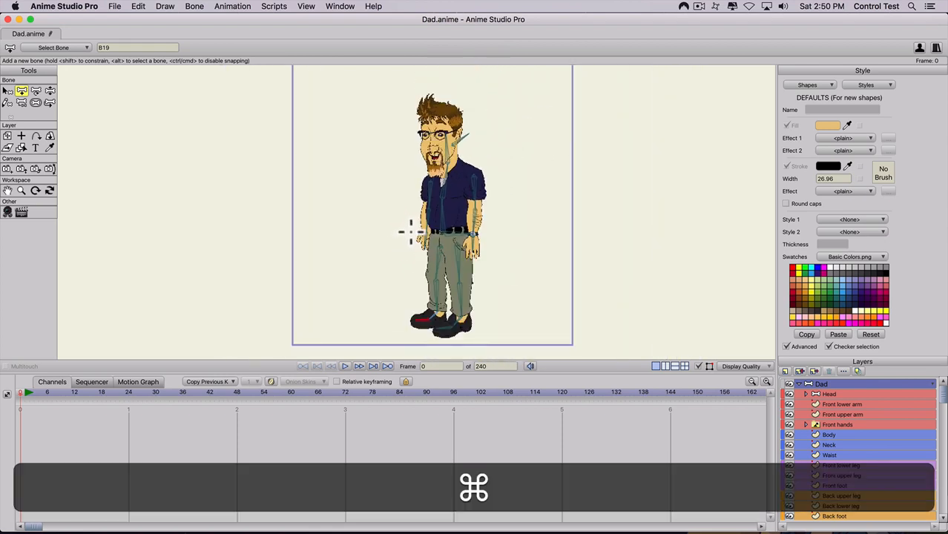
key("super+a")
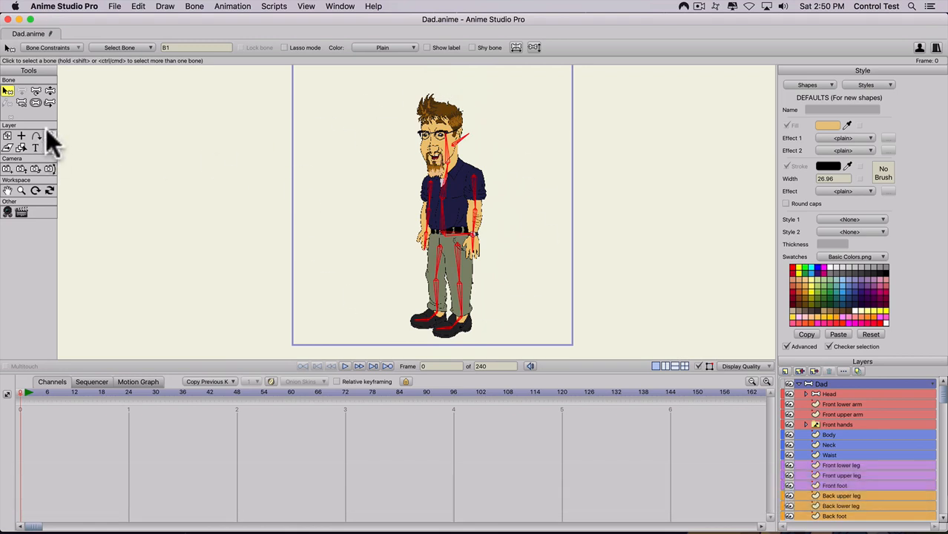
left_click(35, 103)
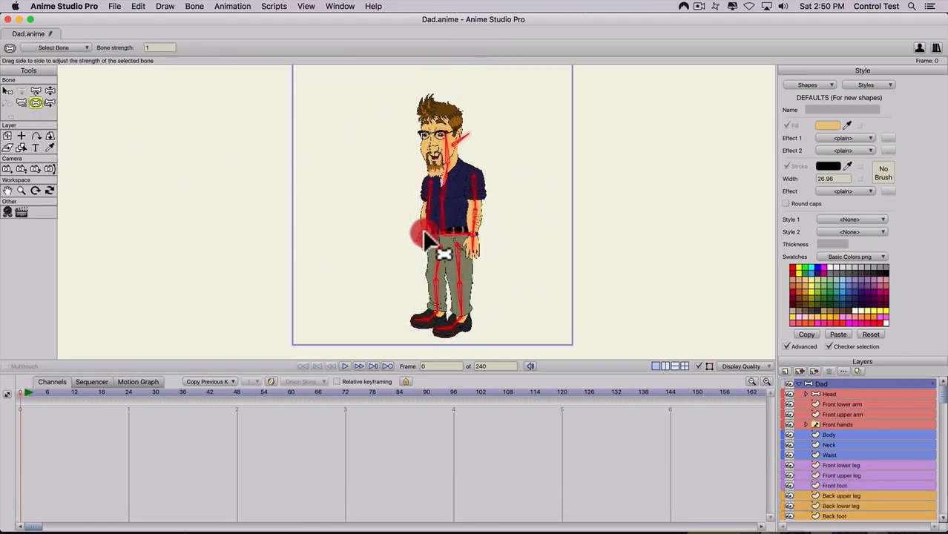
left_click_drag(421, 241, 410, 219)
Select the front arm's upper arm, lower arm and hand bones and set their color to Red
scroll(412, 215, "up", 3)
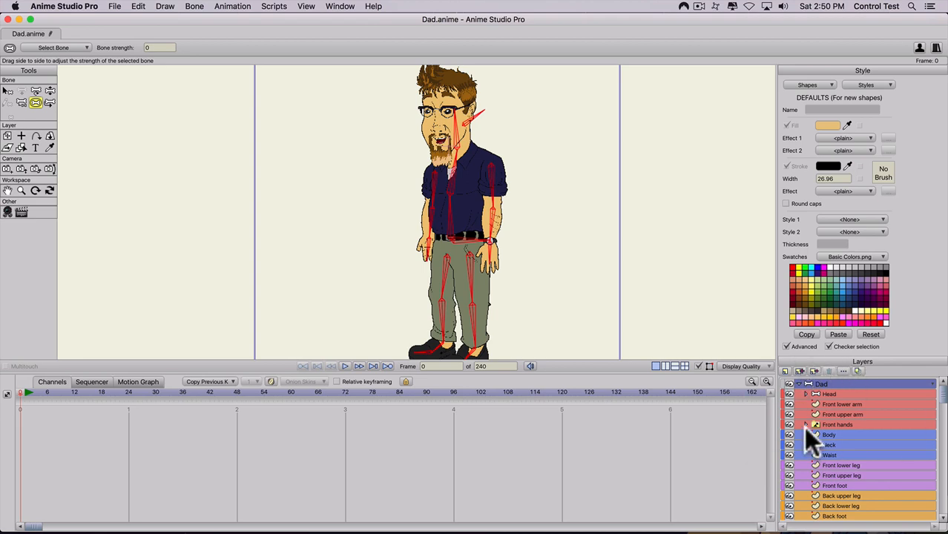
key("b")
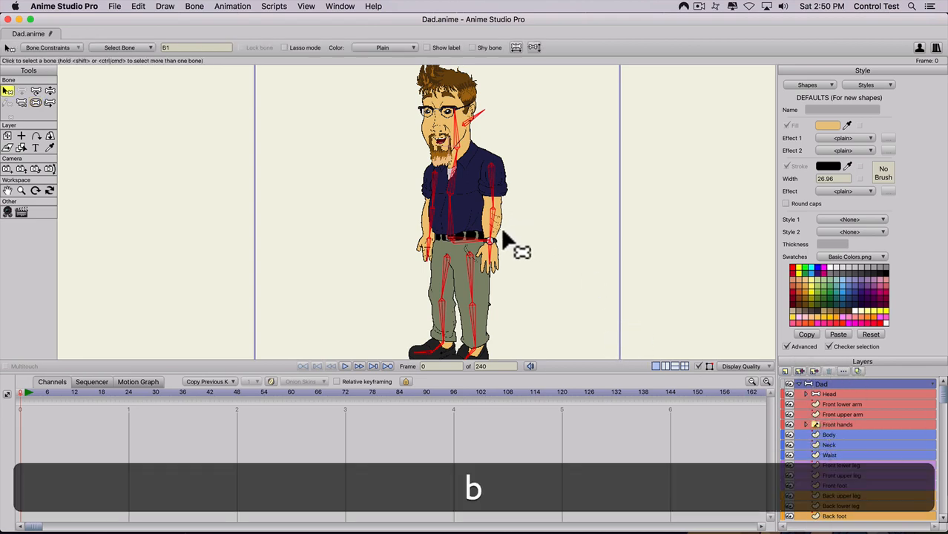
left_click(521, 211)
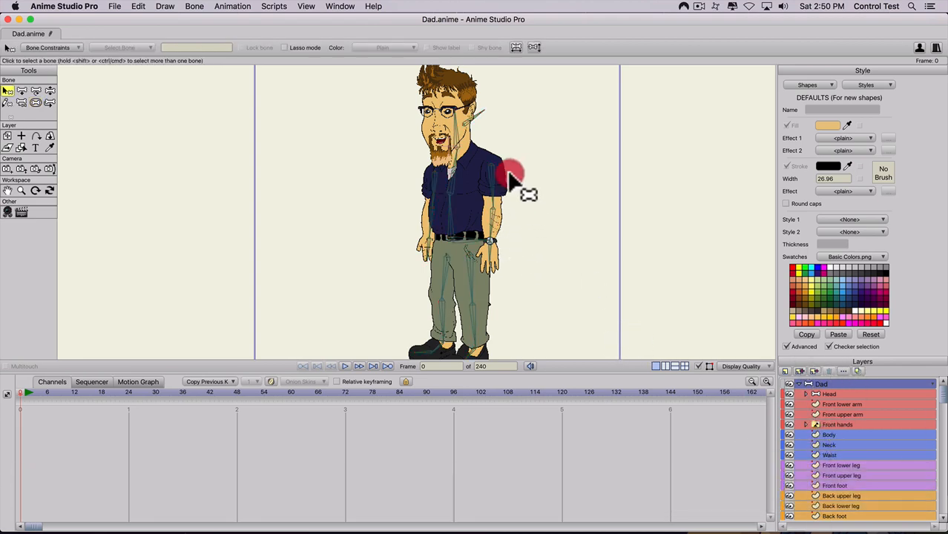
left_click(494, 257)
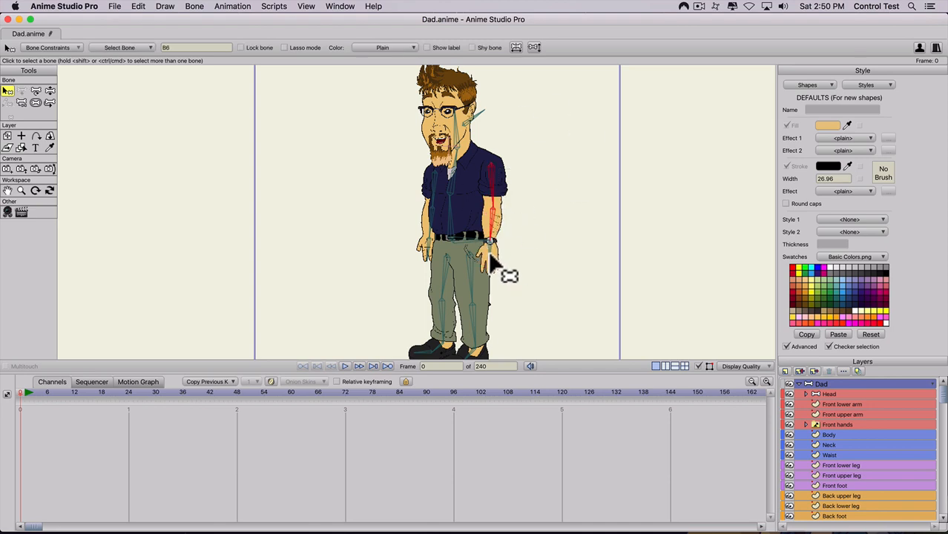
scroll(492, 251, "up", 2)
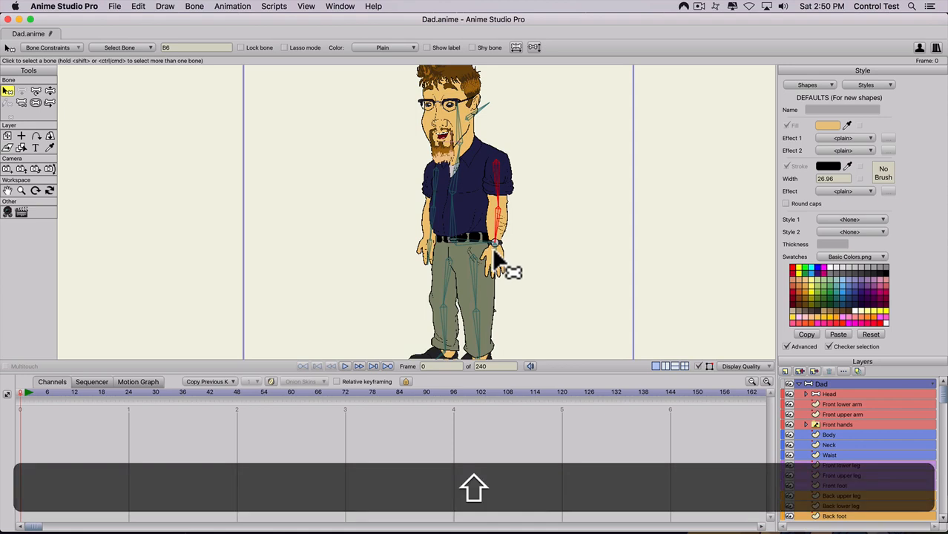
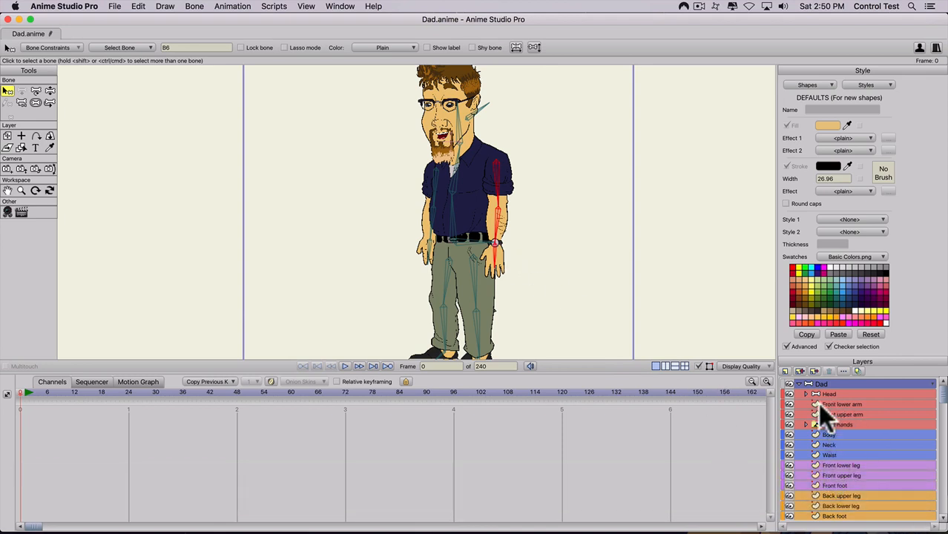
left_click(385, 47)
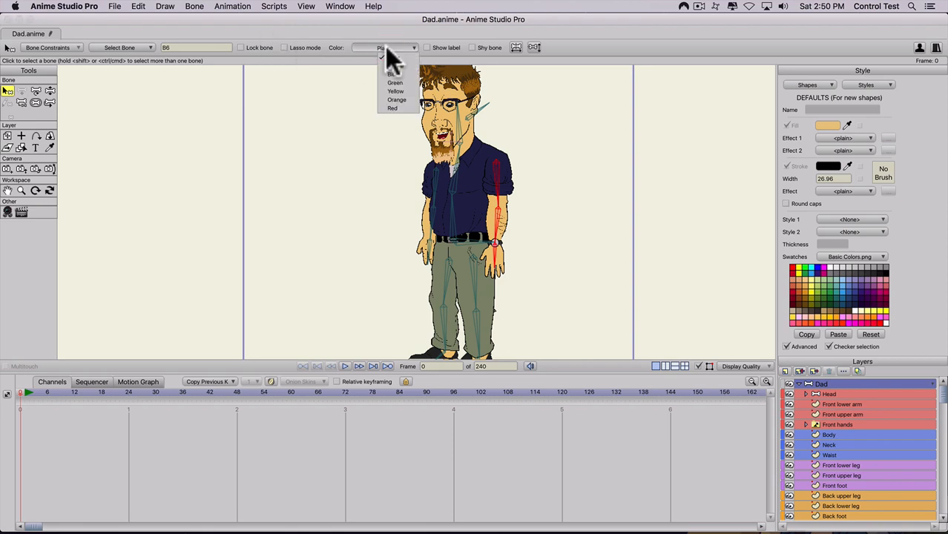
left_click(393, 109)
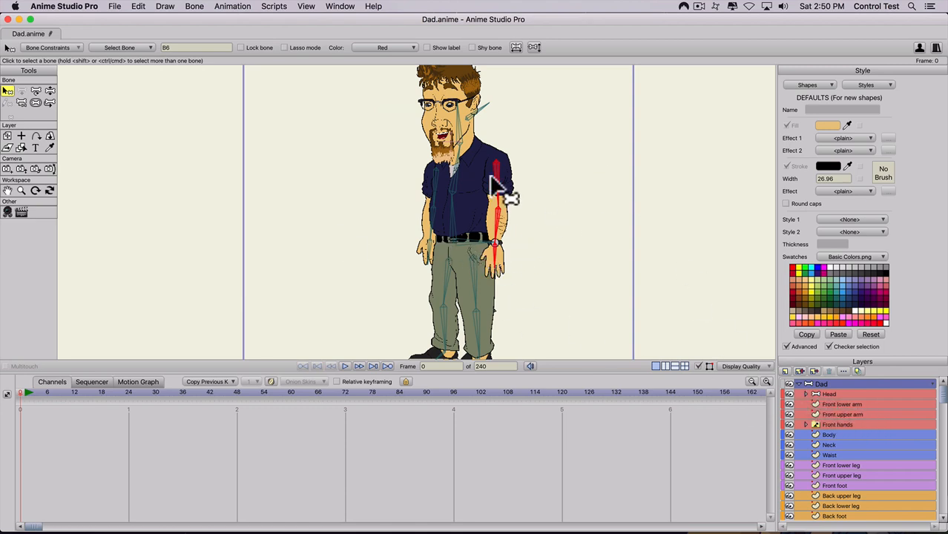
key("space")
key("space")
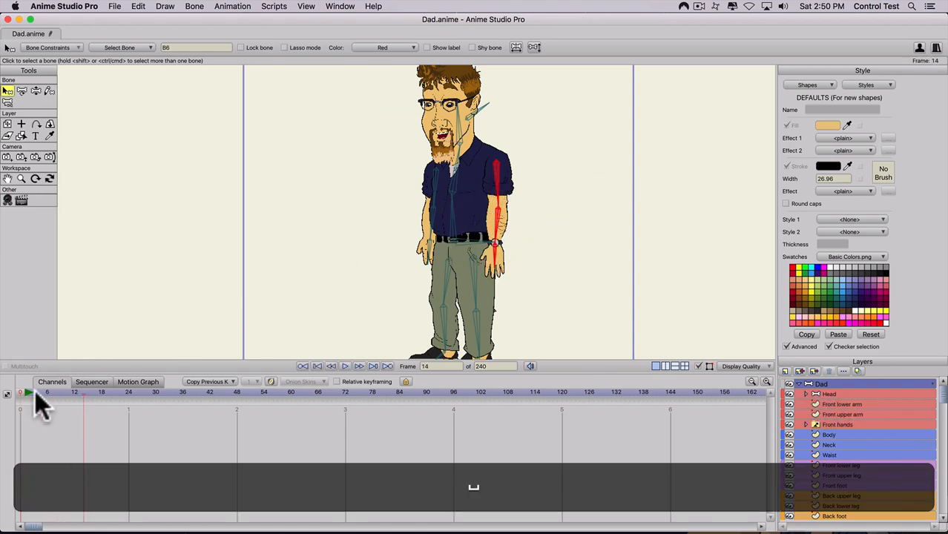
left_click(6, 391)
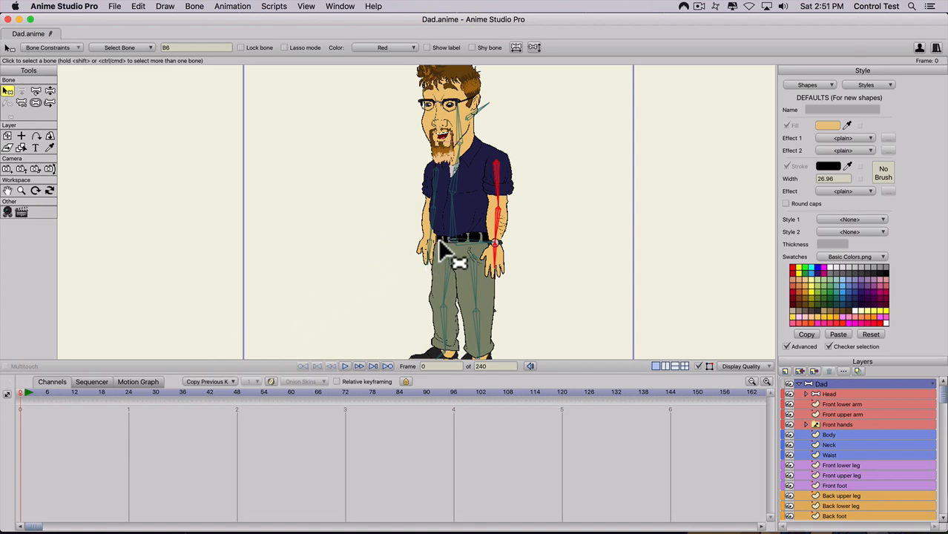
Select the root, torso, neck and head bones, including the small bone behind the head, and set their color to Blue
key("b")
left_click(464, 242)
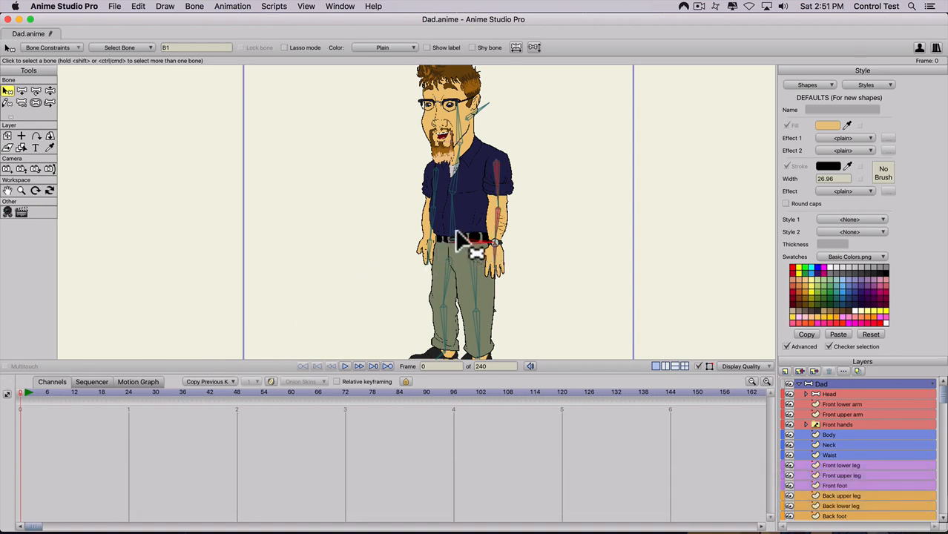
key("shift")
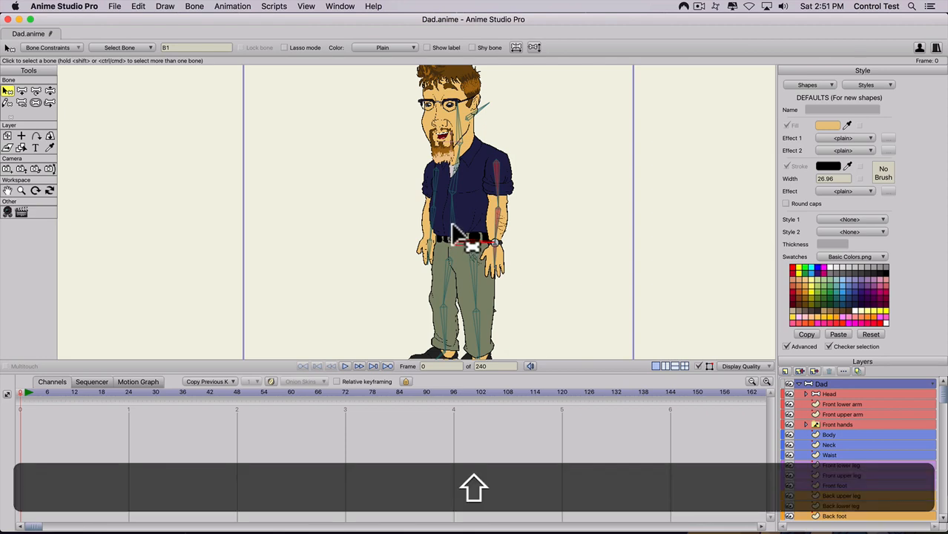
left_click(472, 123, "shift")
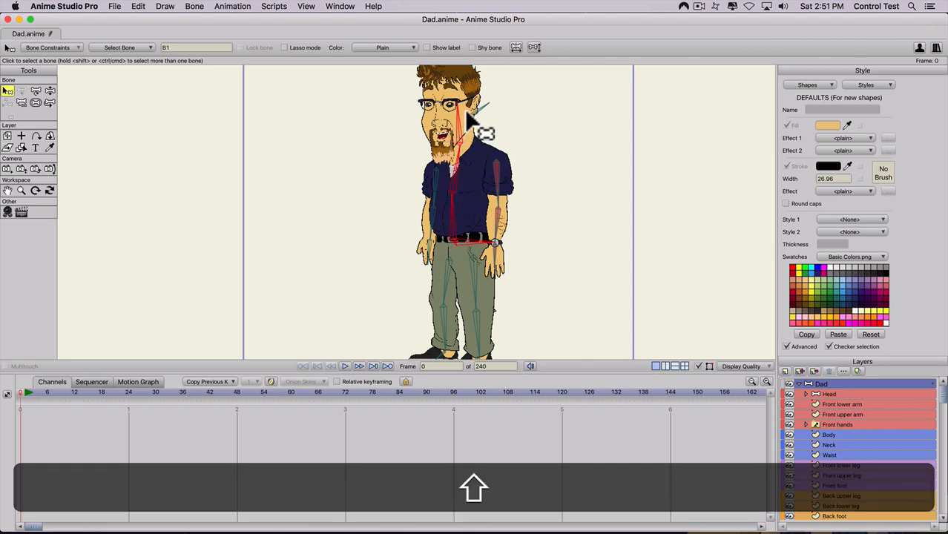
left_click(476, 114, "shift")
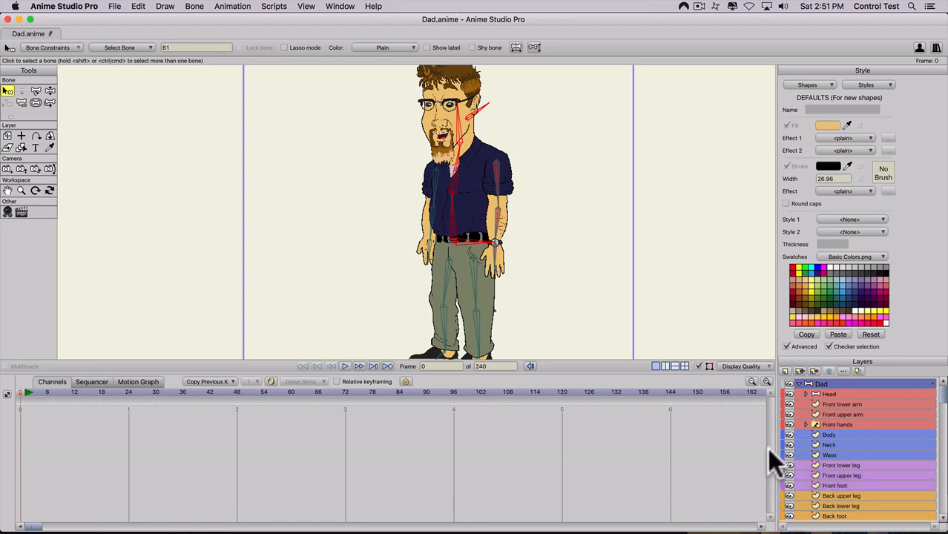
left_click(369, 44)
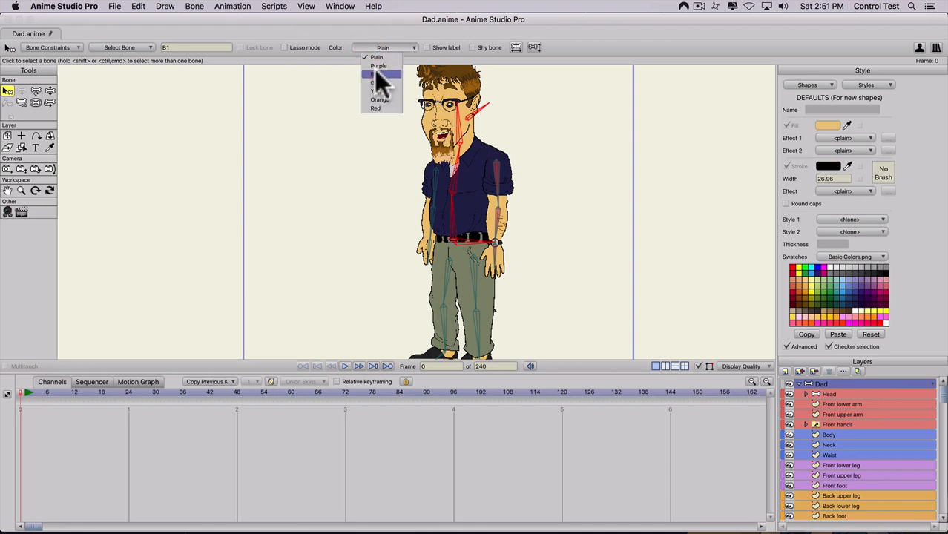
left_click(376, 75)
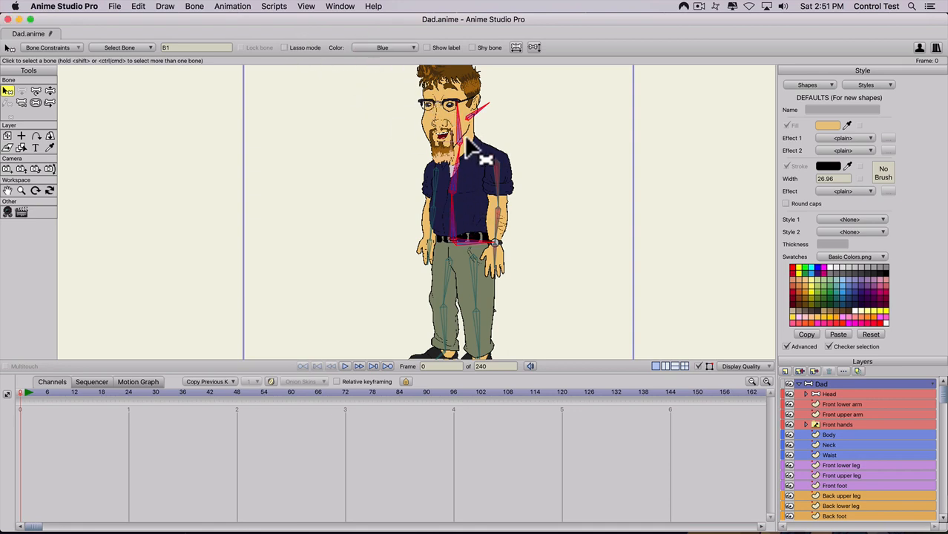
Change the Head layer's color to Blue and move the layer between Front hands and Body
left_click(832, 394)
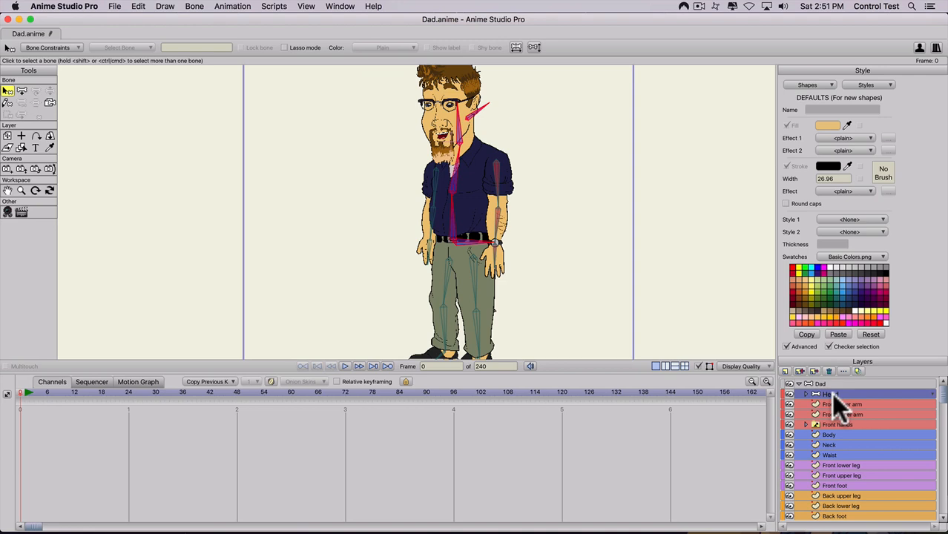
double_click(932, 394)
left_click(894, 417)
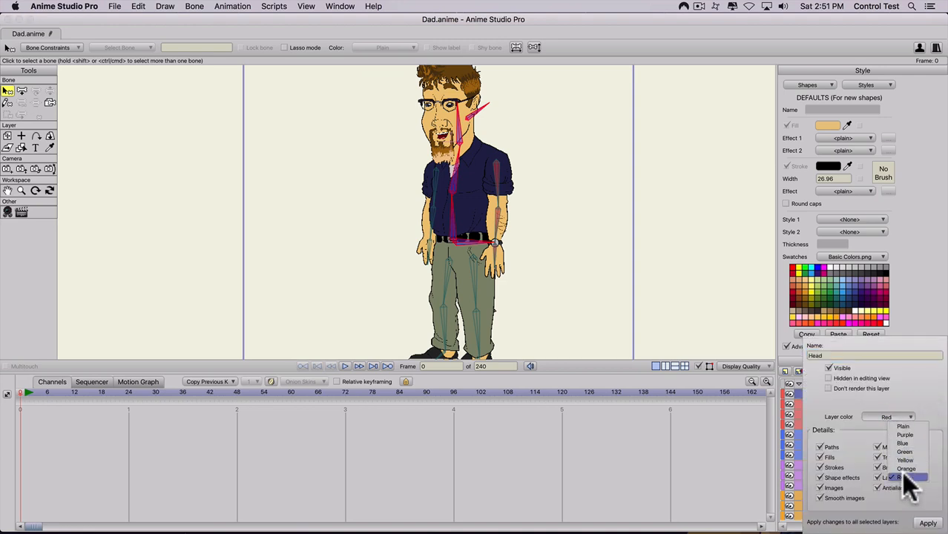
left_click(899, 441)
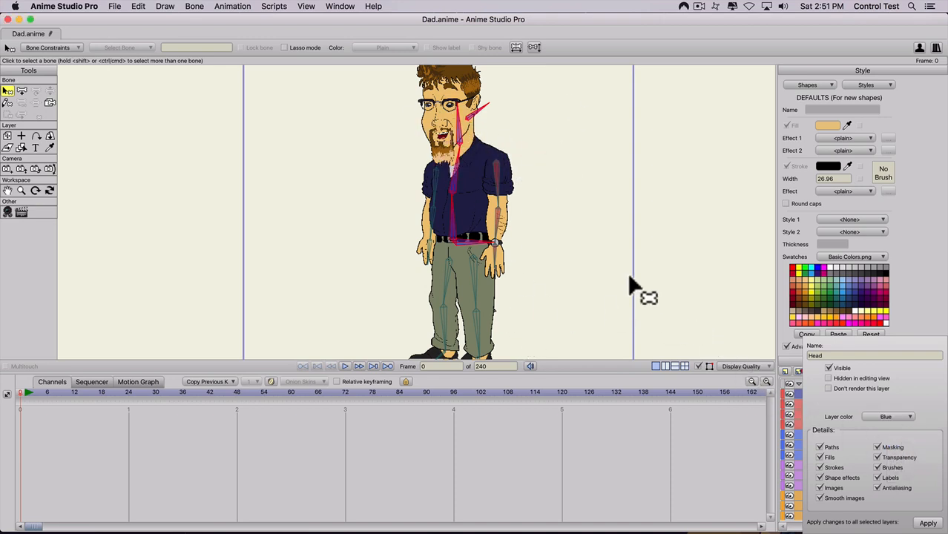
left_click(647, 316)
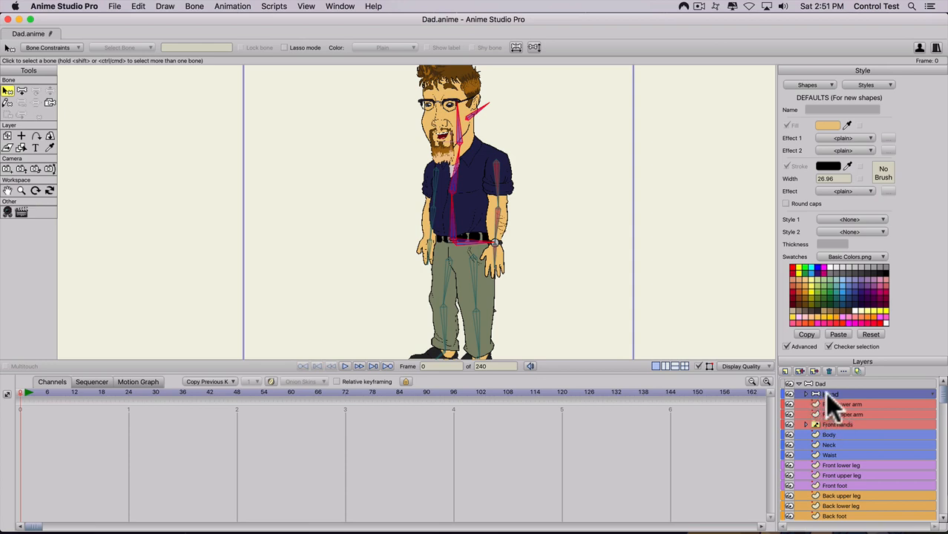
left_click_drag(832, 391, 836, 427)
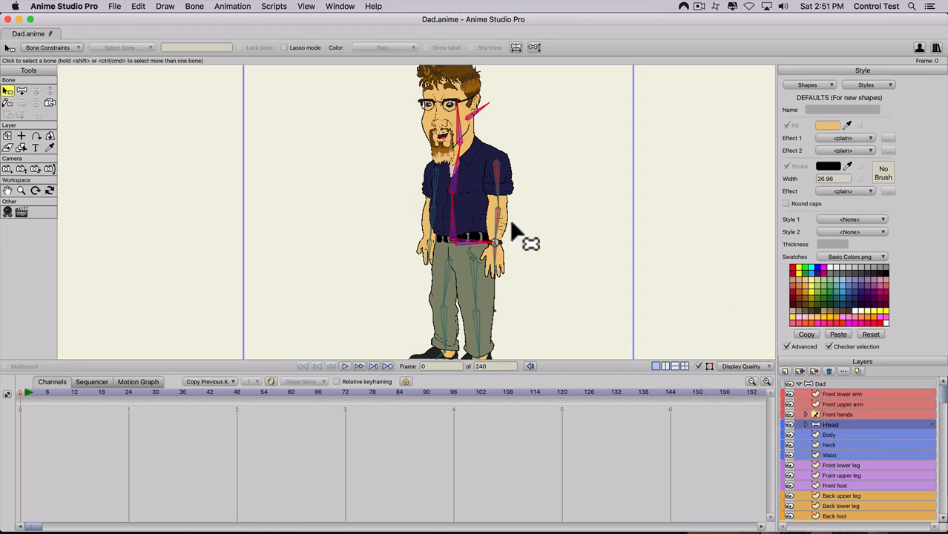
Select the back arm's upper arm, lower arm and hand bones on the Dad layer and set their color to Green
key("b")
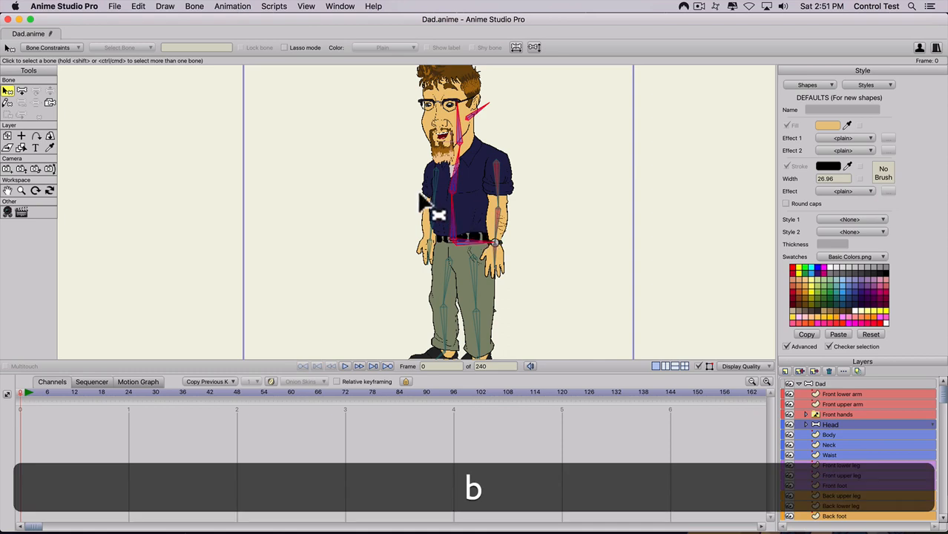
left_click(400, 172)
left_click_drag(400, 175, 433, 252)
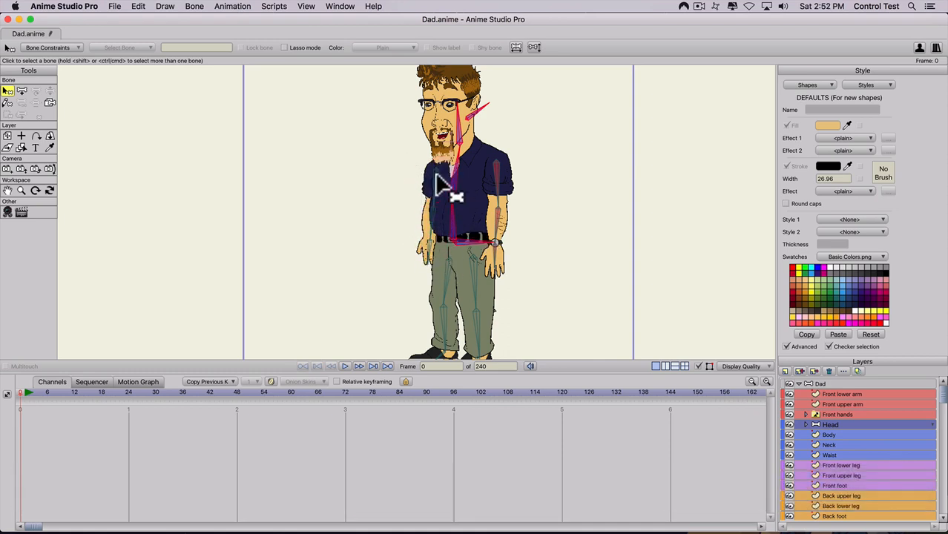
left_click(820, 382)
left_click_drag(406, 173, 436, 247)
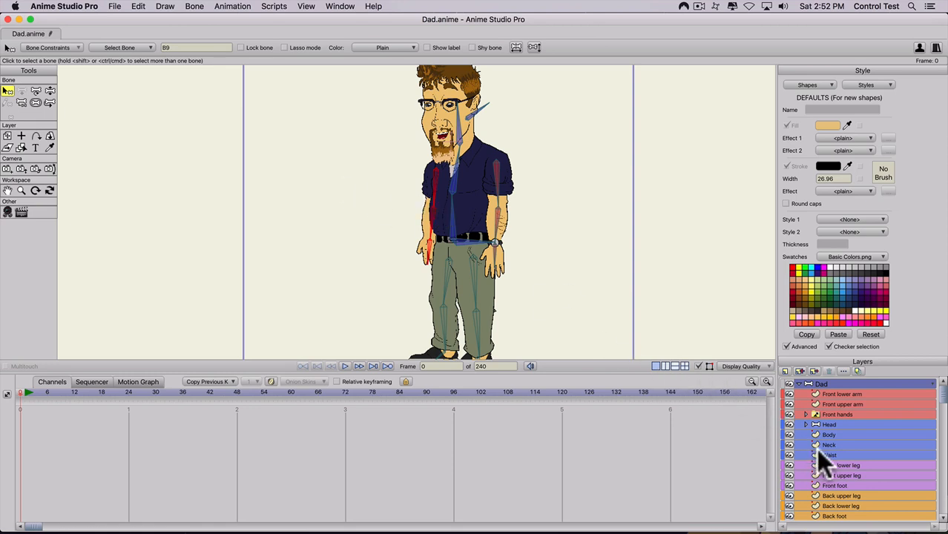
scroll(818, 451, "down", 3)
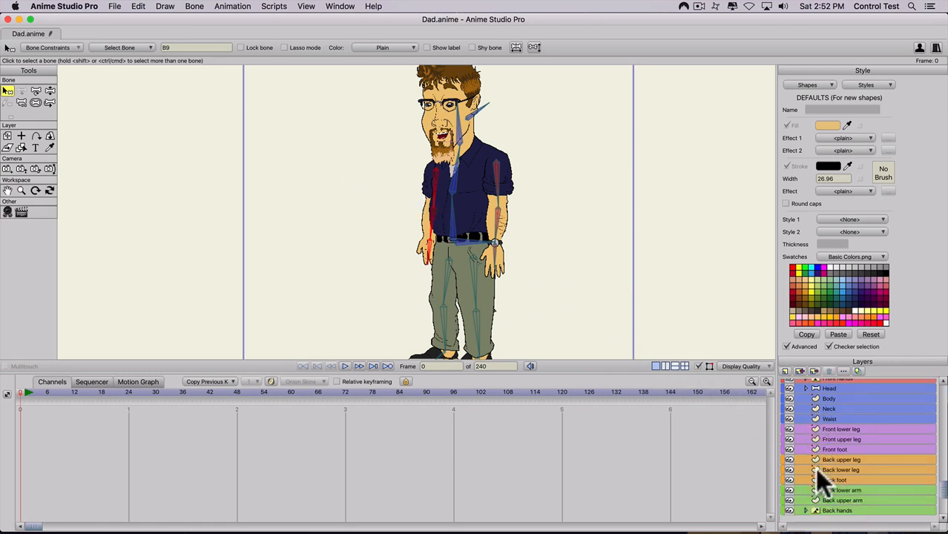
left_click(383, 48)
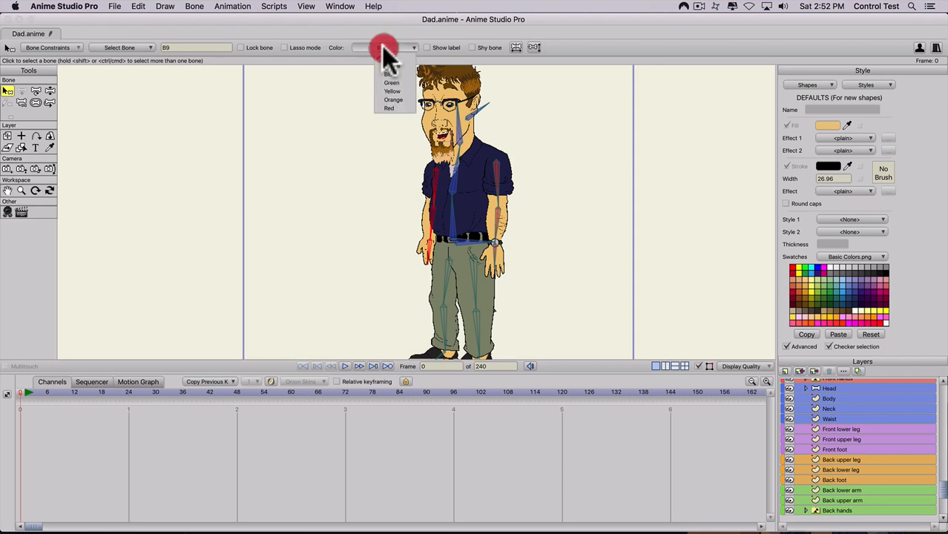
left_click(387, 83)
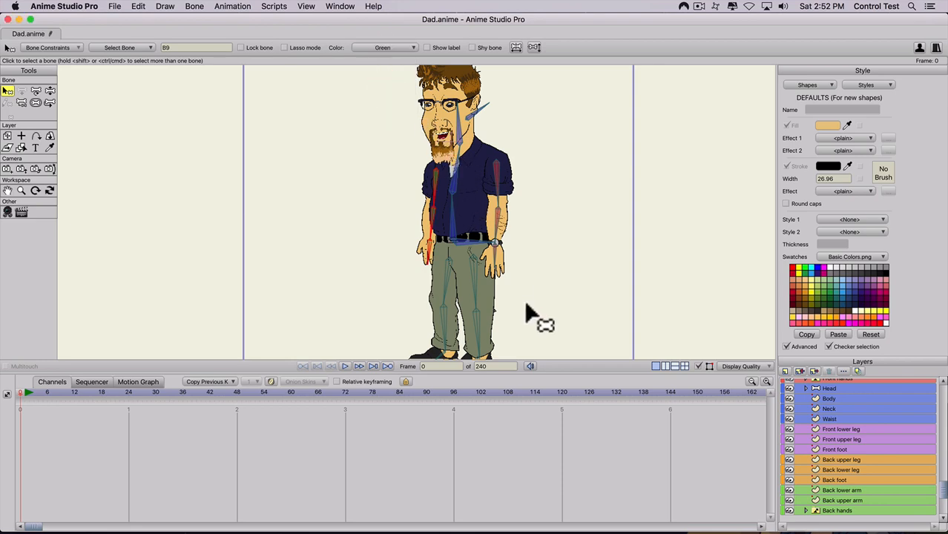
Select the front leg's upper leg, lower leg and foot bones and set their color to Purple
scroll(457, 254, "up", 1)
key("space")
left_click_drag(439, 304, 399, 200)
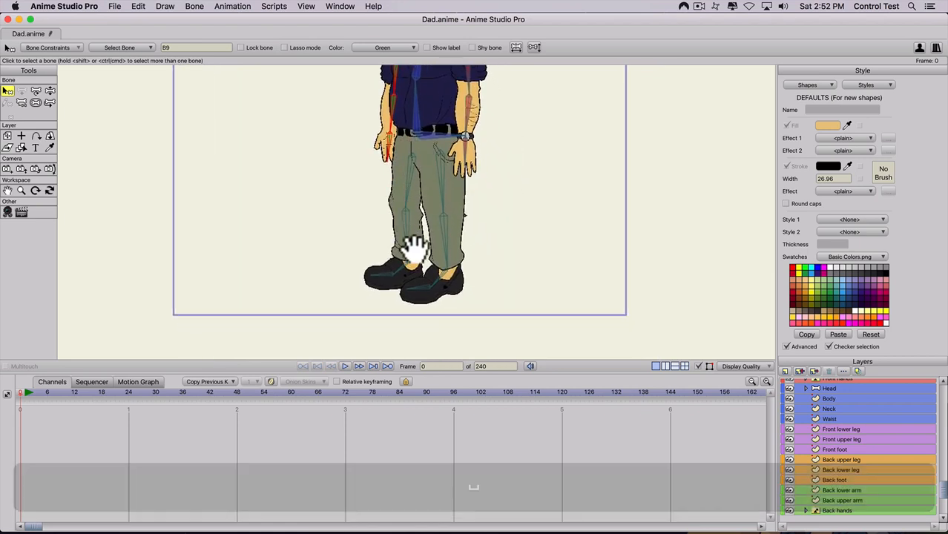
key("b")
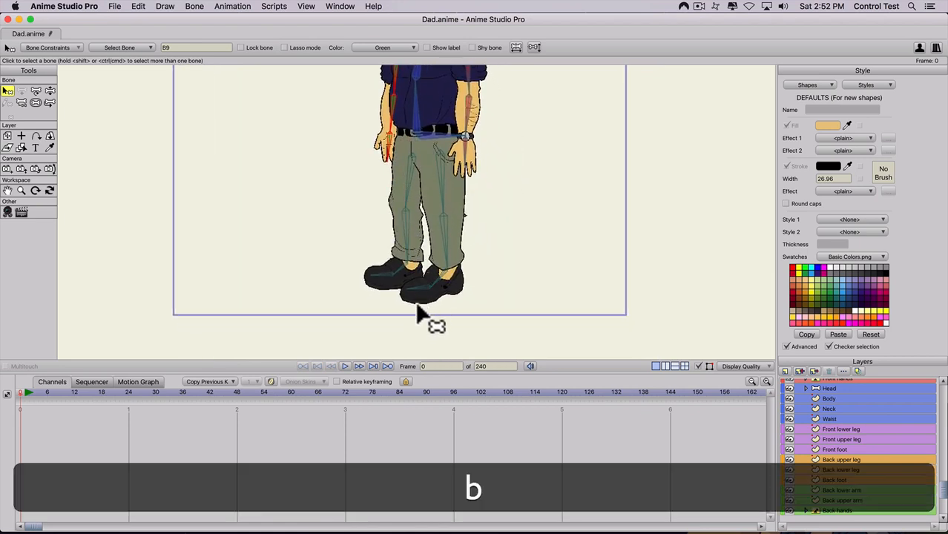
left_click(449, 280)
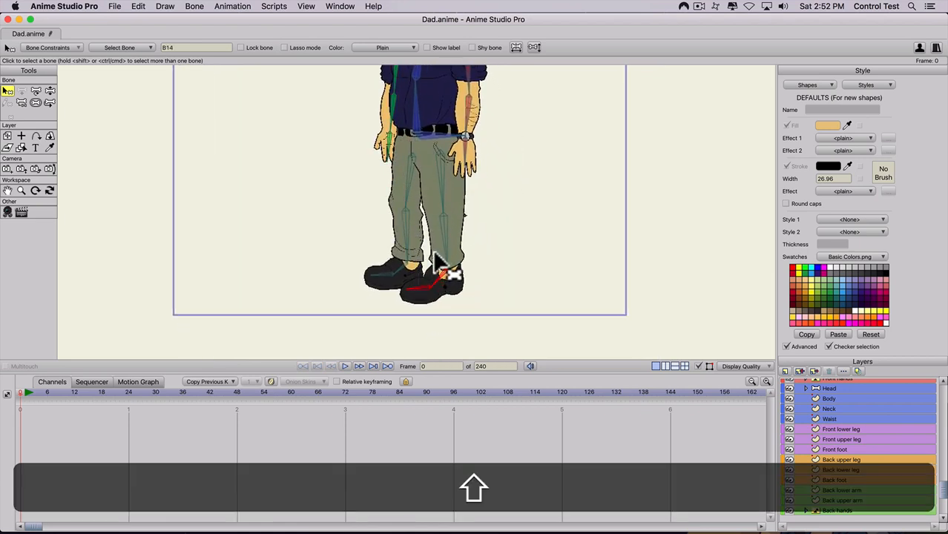
left_click(445, 178, "shift")
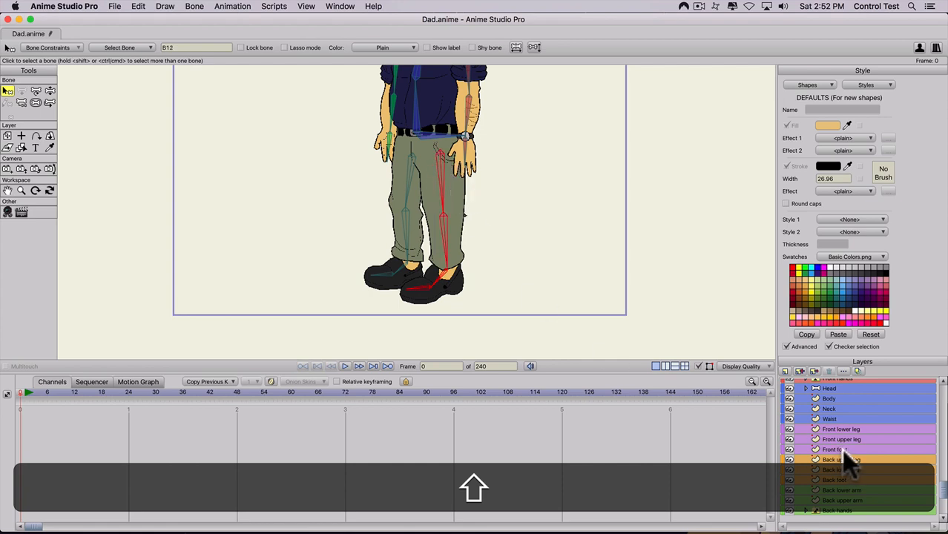
left_click(380, 48)
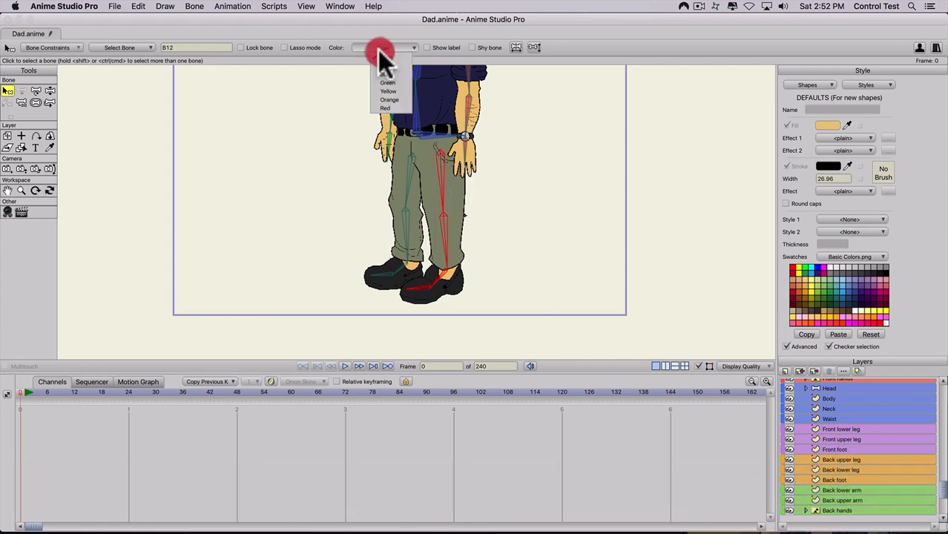
left_click(387, 66)
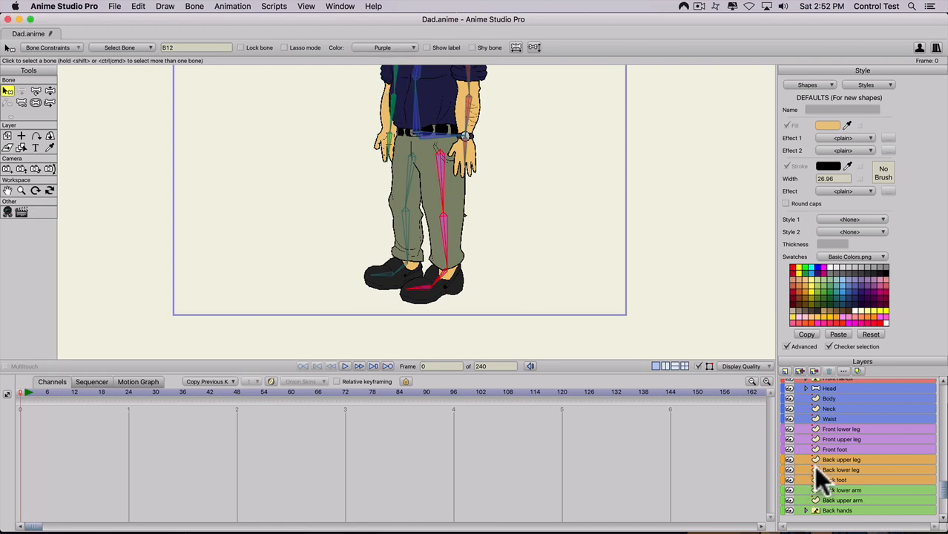
Select the back leg's upper leg, lower leg and foot bones and set their color to Orange
key("b")
left_click_drag(361, 278, 402, 187)
key("shift")
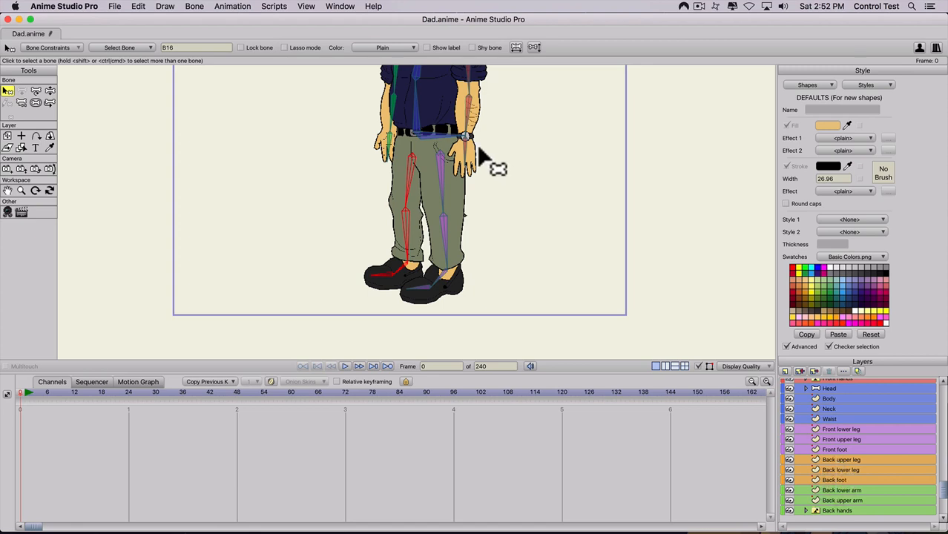
left_click(381, 47)
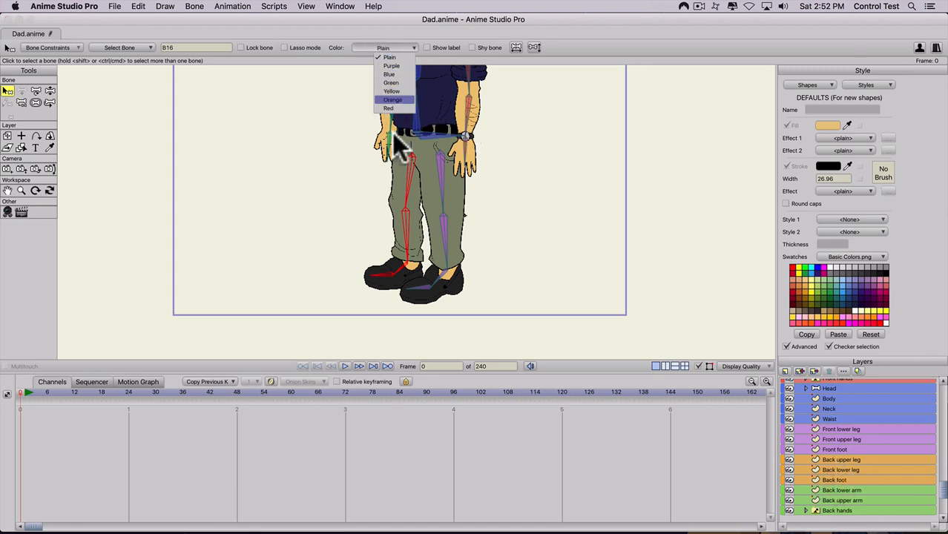
key("Return")
Compare the bone colors on the whole figure with the colors of the matching layers
scroll(383, 164, "down", 5)
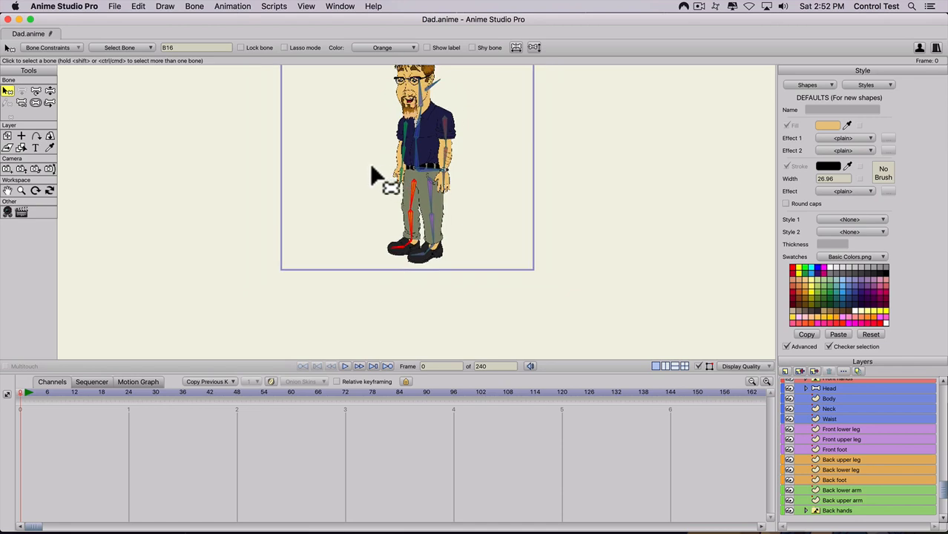
key("space")
left_click_drag(373, 179, 398, 235)
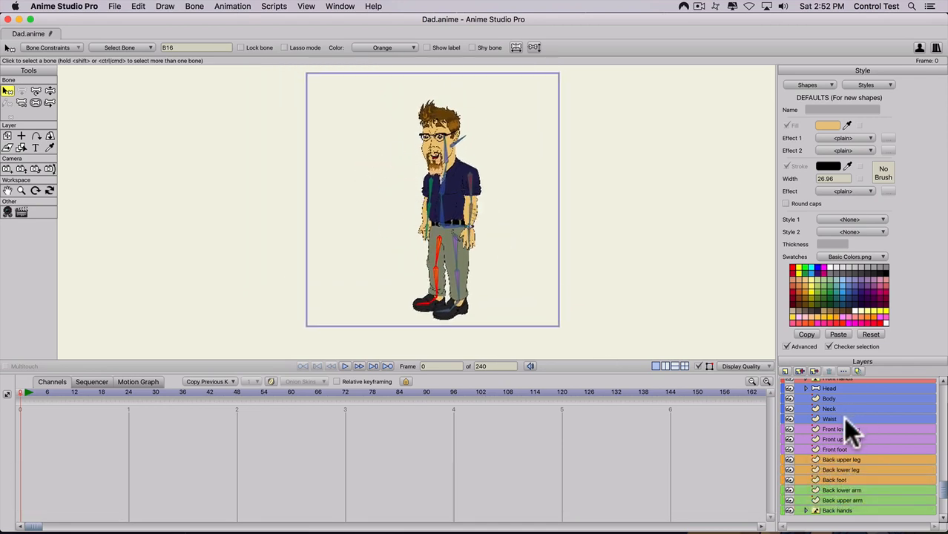
scroll(841, 413, "up", 3)
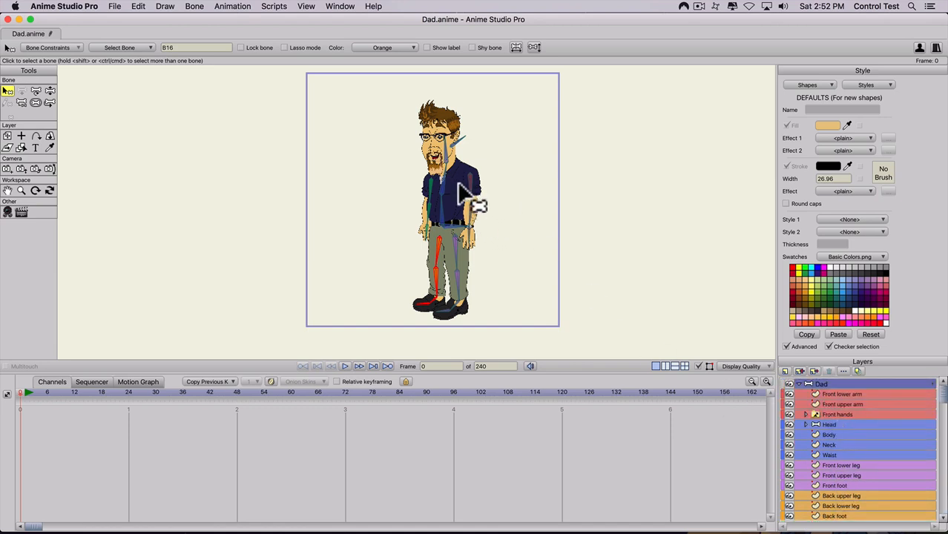
left_click_drag(23, 391, 12, 390)
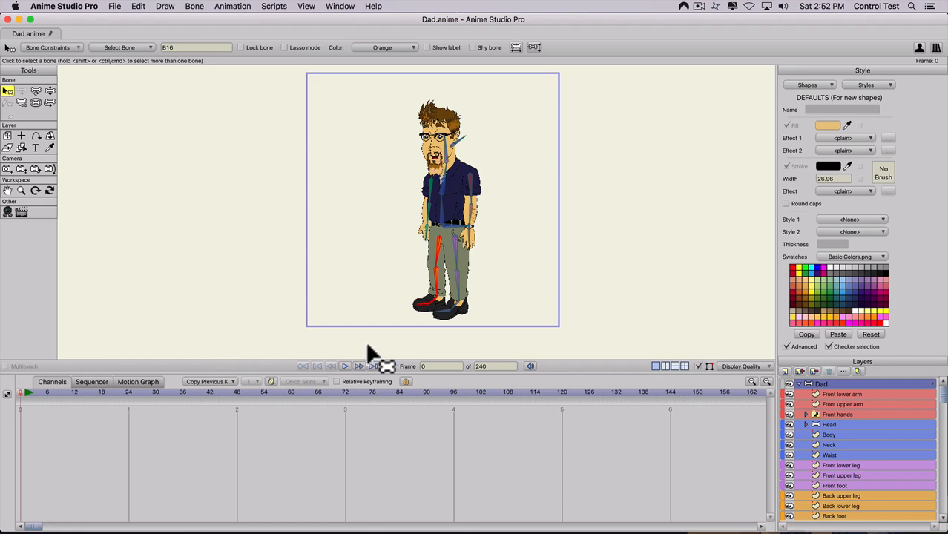
scroll(478, 215, "up", 1)
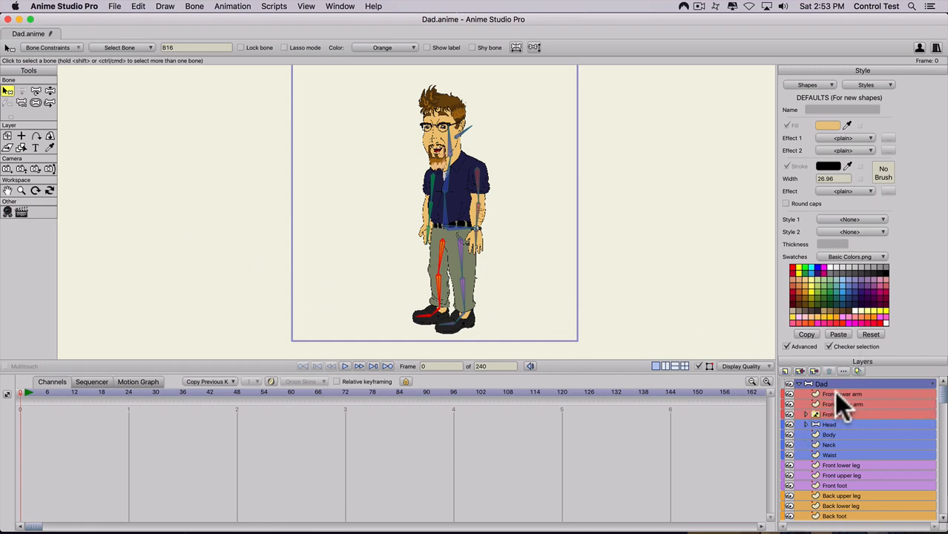
scroll(834, 394, "down", 3)
scroll(835, 398, "up", 3)
Bind all points of the Front lower arm layer to the front arm's lower arm bone
left_click(830, 393)
scroll(519, 205, "up", 8)
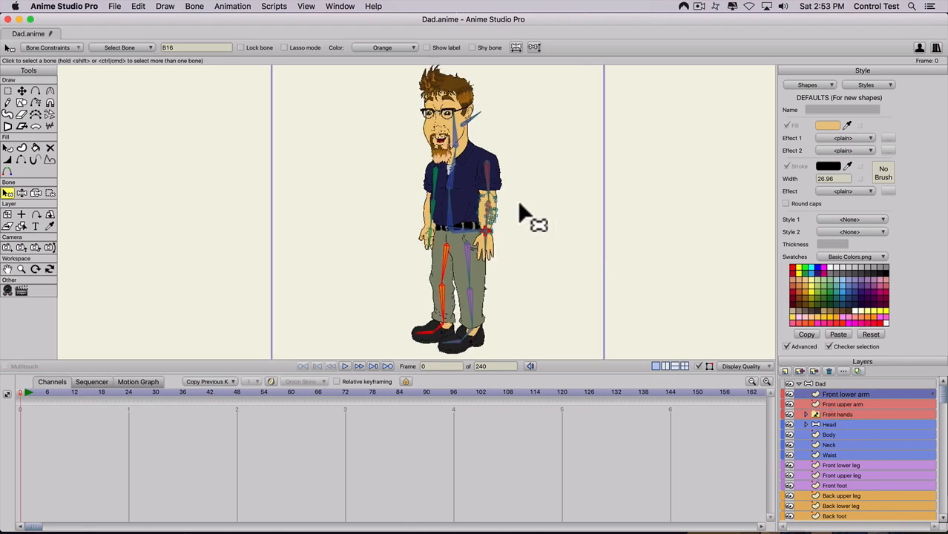
key("space")
left_click_drag(633, 221, 507, 238)
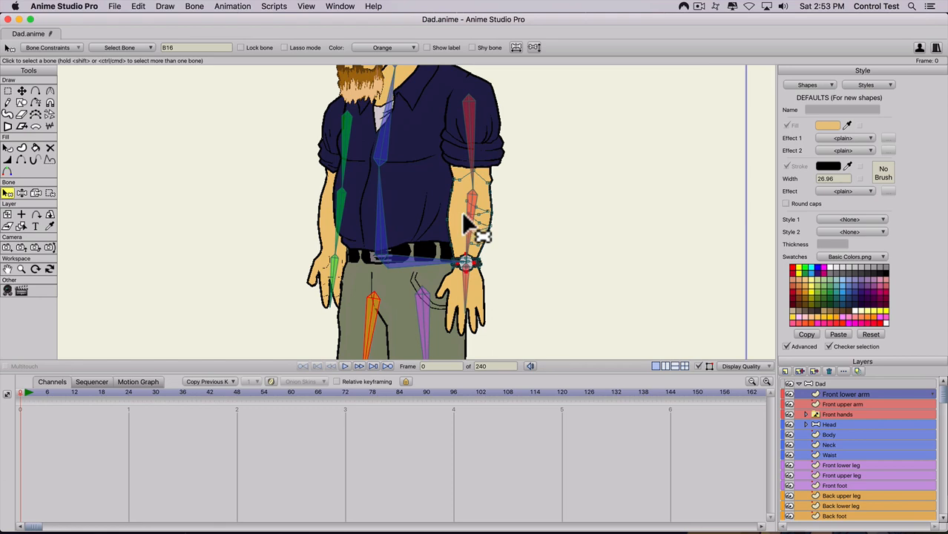
key("b")
left_click(473, 202)
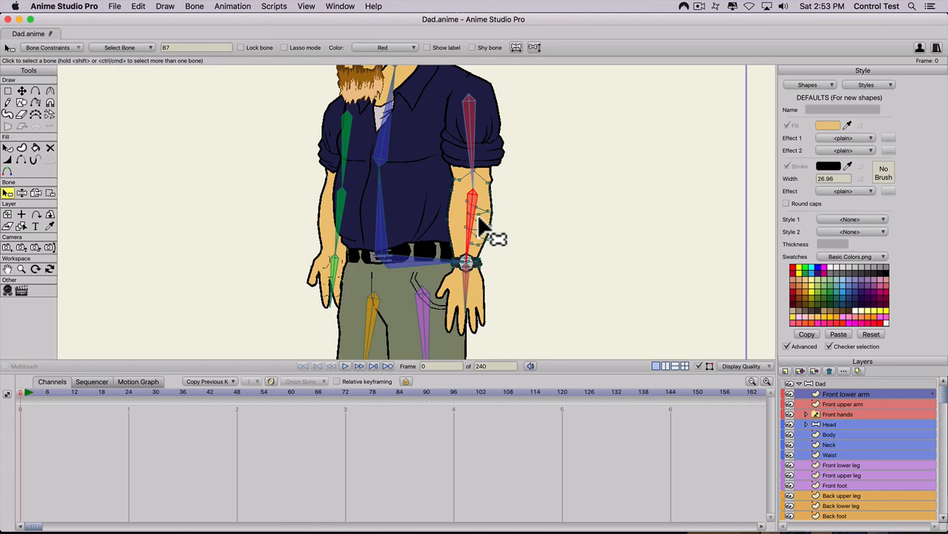
key("super+a")
left_click(49, 191)
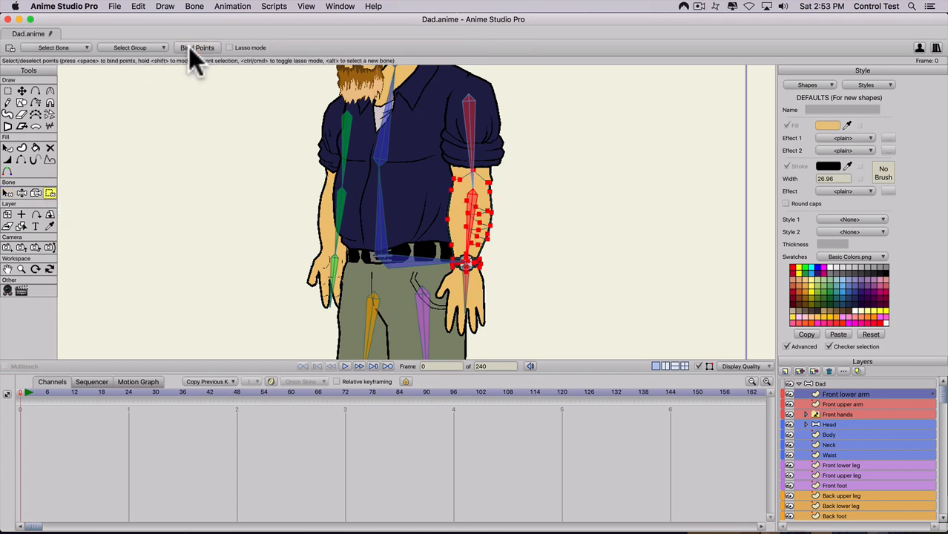
Bind all points of the Front upper arm layer to the front arm's upper arm bone
left_click(842, 405)
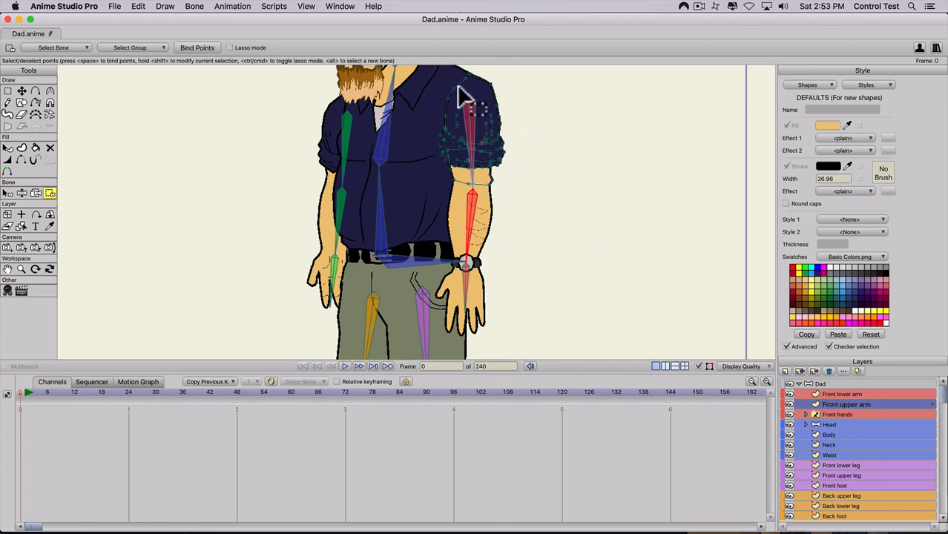
key("b")
left_click(473, 128)
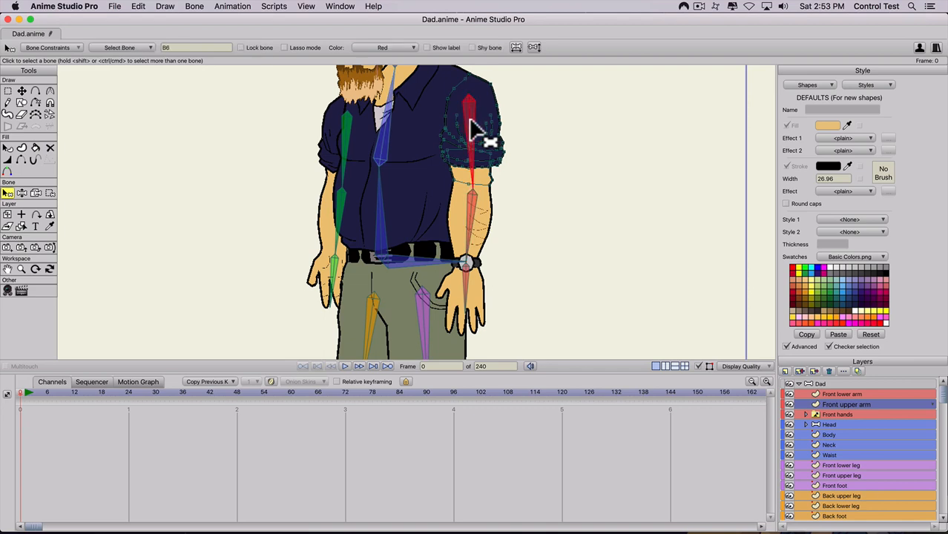
key("super+a")
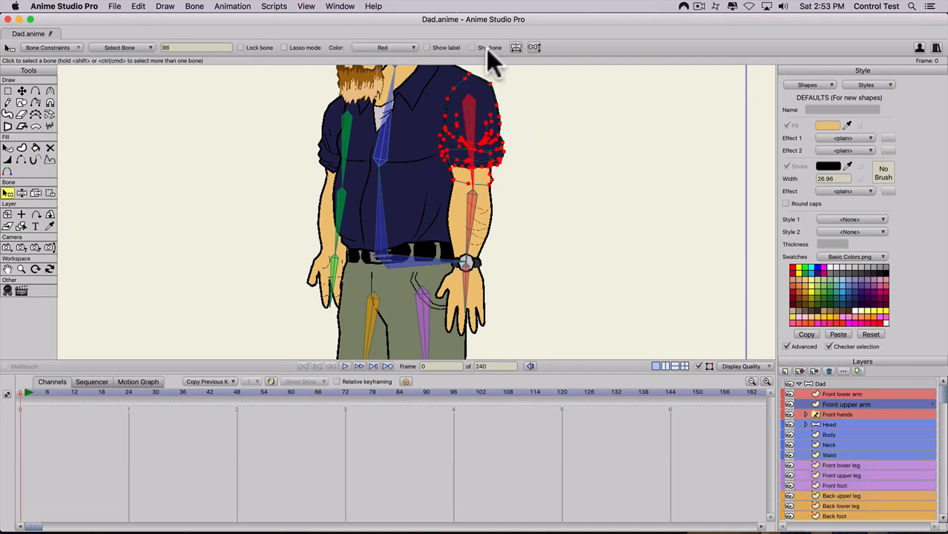
left_click(47, 192)
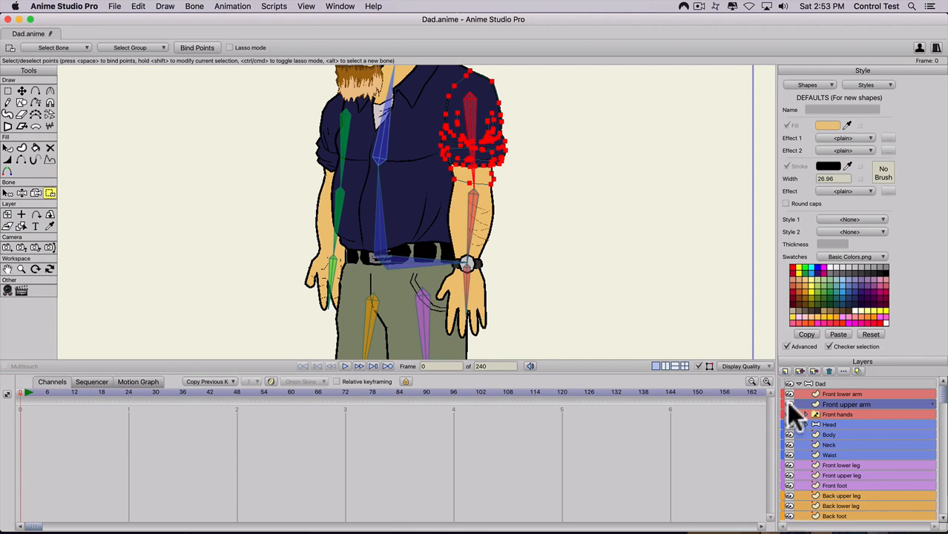
Bind the Front hands layer to the front arm's hand bone
left_click(829, 413)
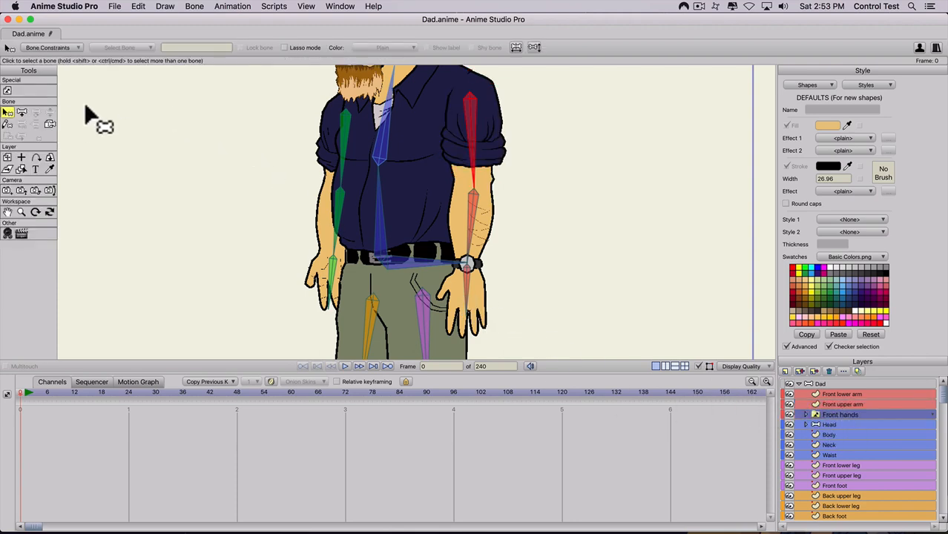
left_click(49, 125)
left_click(469, 286)
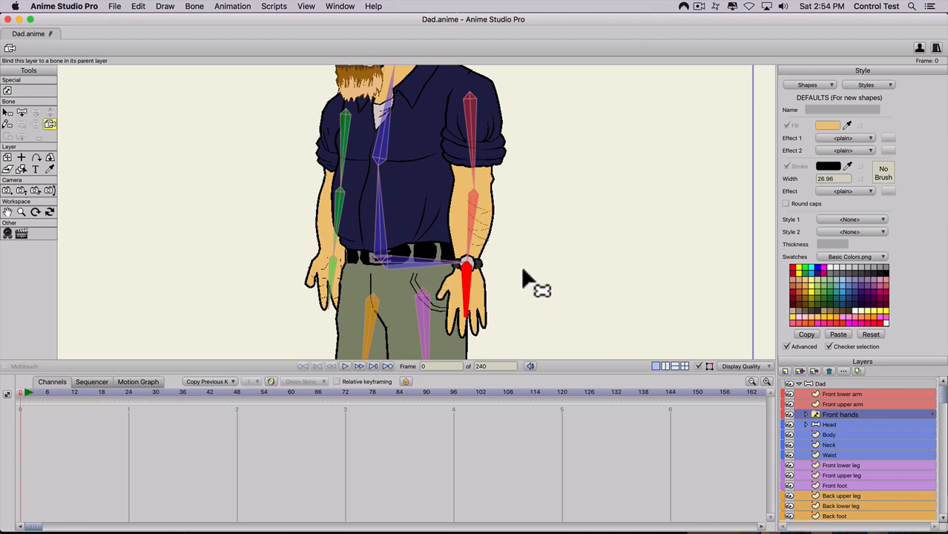
Test the front arm's binding on the Dad layer by swinging and bending the arm with Manipulate Bones
left_click(828, 382)
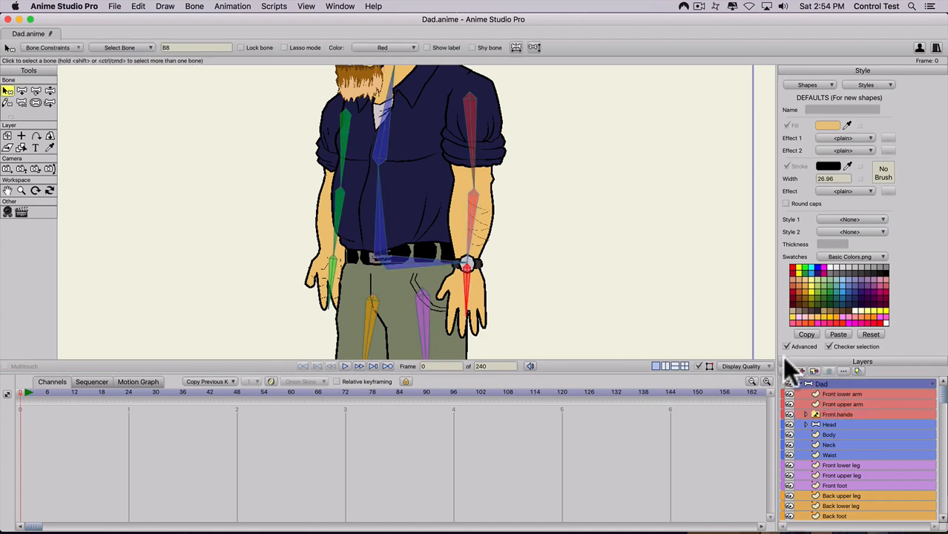
key("z")
left_click_drag(465, 264, 545, 304)
left_click_drag(520, 202, 498, 263)
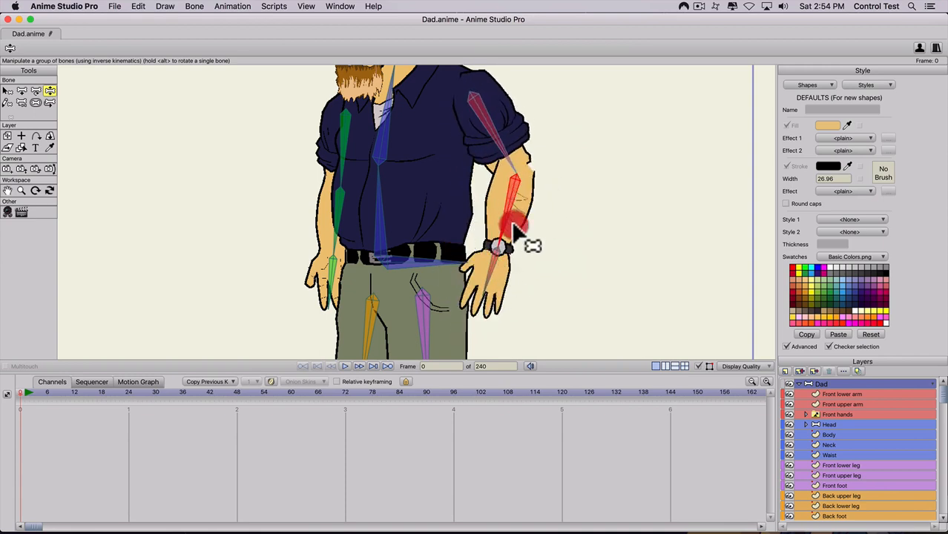
left_click_drag(512, 224, 520, 230)
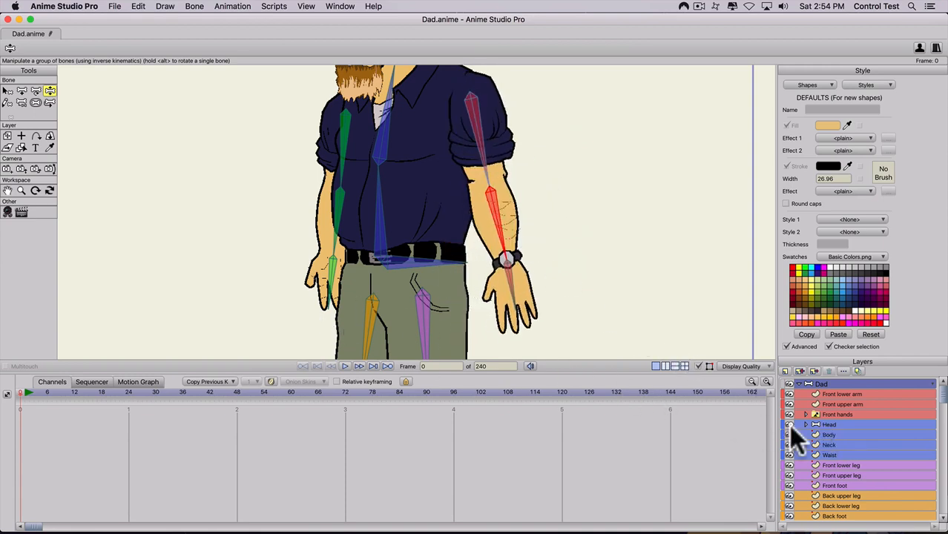
Bind the Head layer to the angled blue head bone beside the ear
scroll(319, 253, "down", 2)
key("space")
left_click_drag(321, 258, 322, 303)
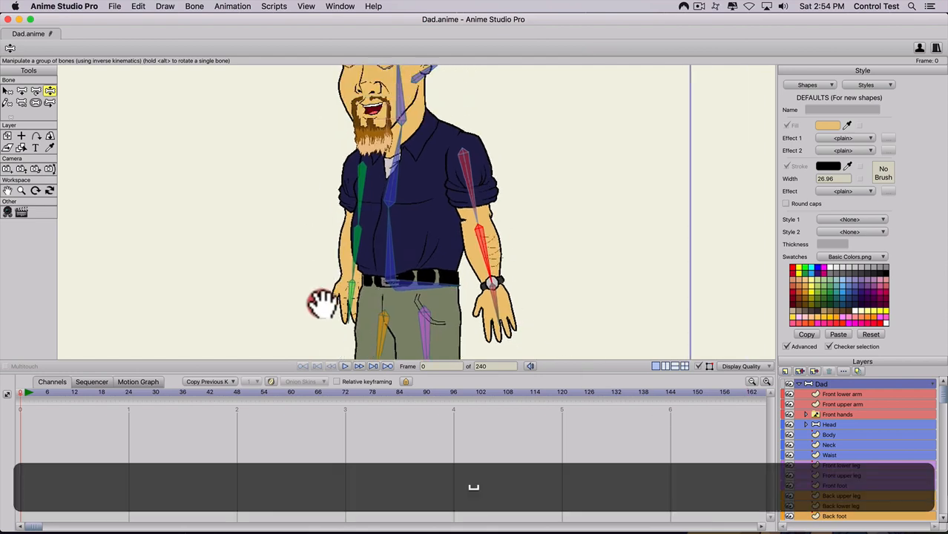
left_click_drag(332, 182, 336, 278)
left_click(831, 420)
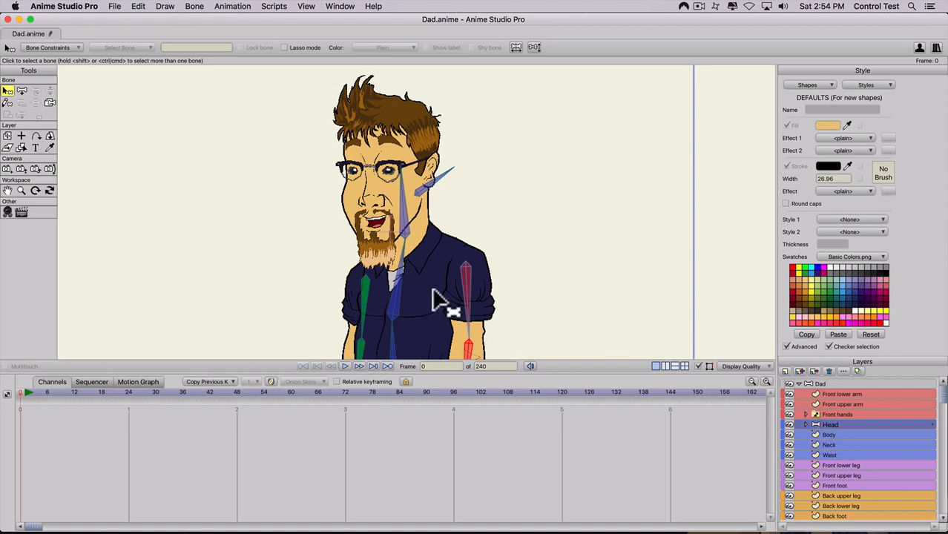
left_click(50, 102)
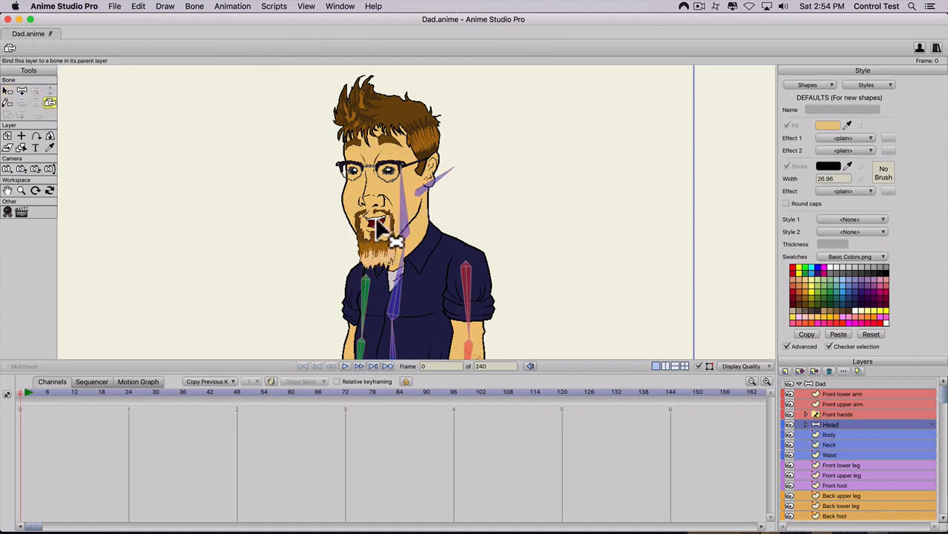
left_click(421, 191)
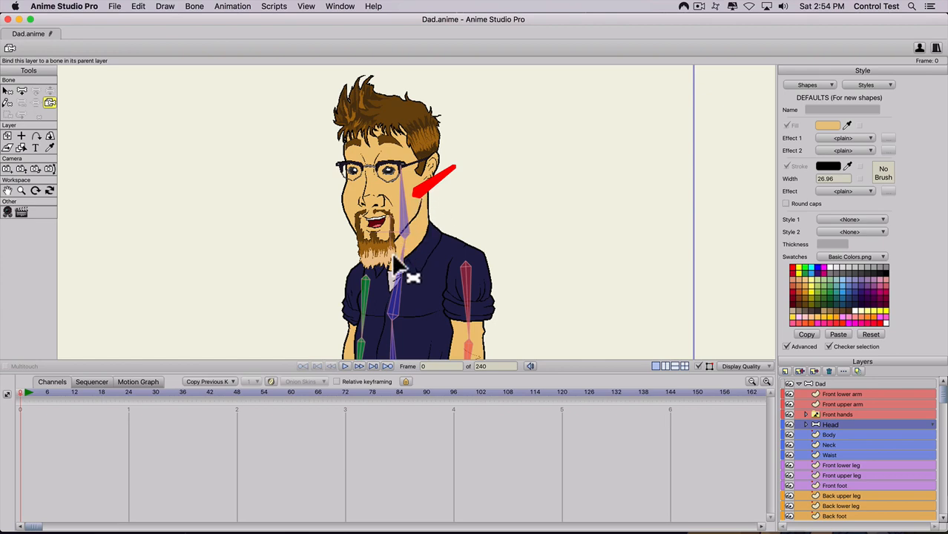
Bind all points of the Body layer to the lower torso bone B2, just above the belt
left_click(826, 433)
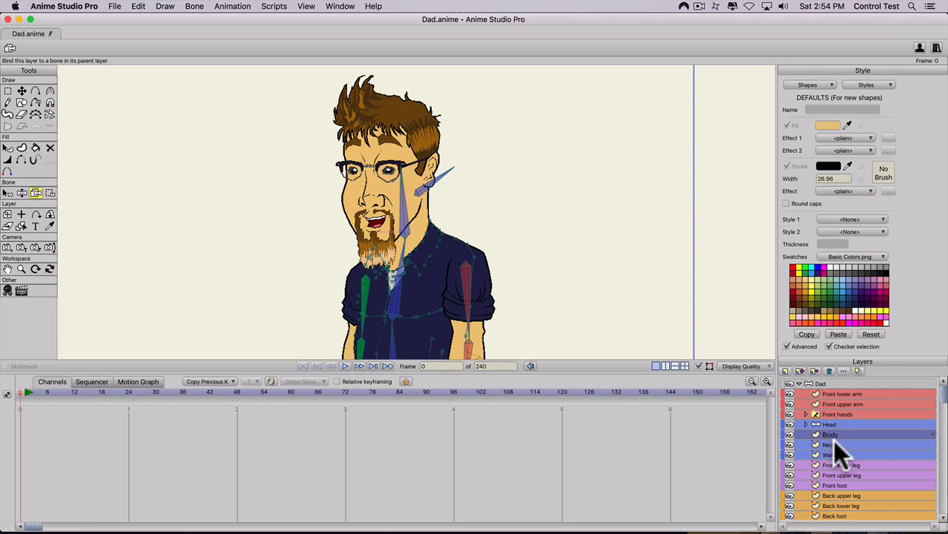
key("space")
left_click_drag(328, 258, 380, 159)
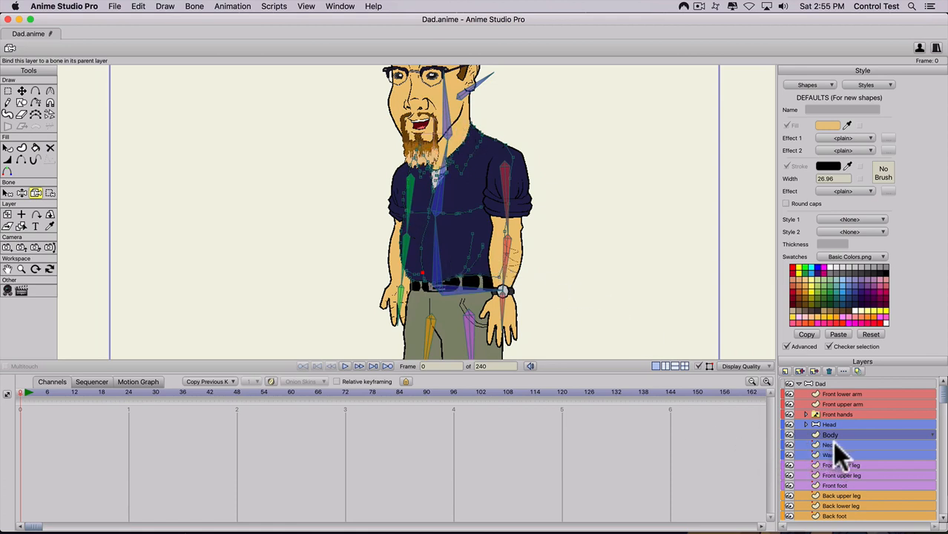
mouse_move(833, 442)
left_mouse_down()
mouse_move(841, 443)
mouse_move(841, 422)
mouse_move(843, 445)
left_mouse_up()
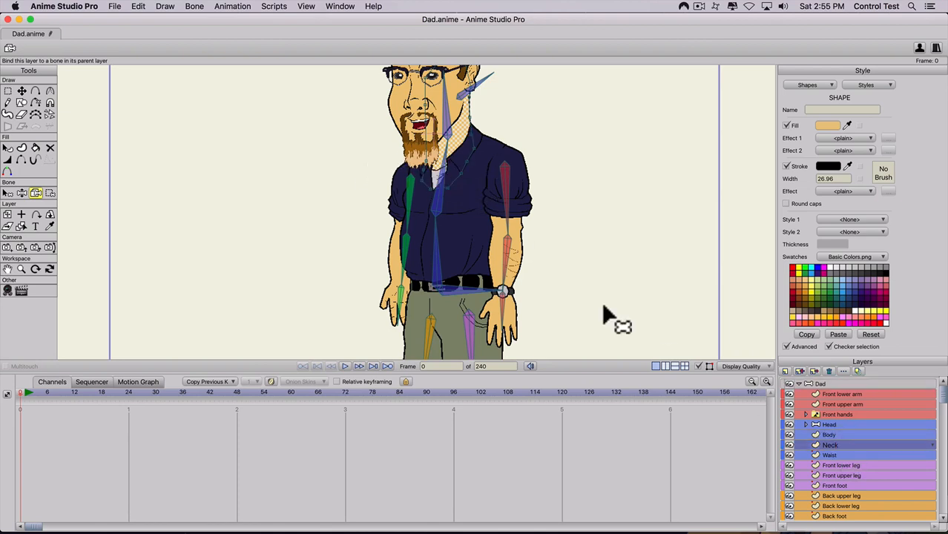
left_click(829, 434)
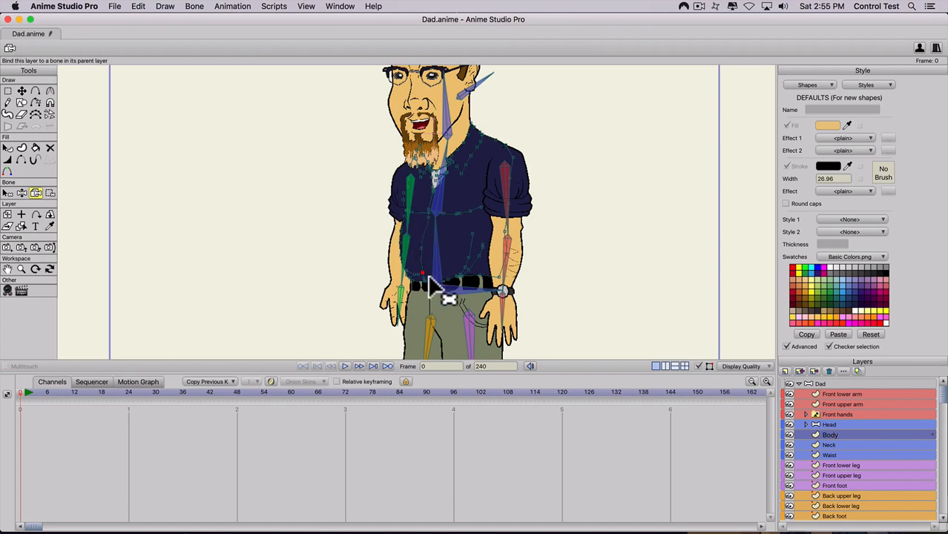
key("b")
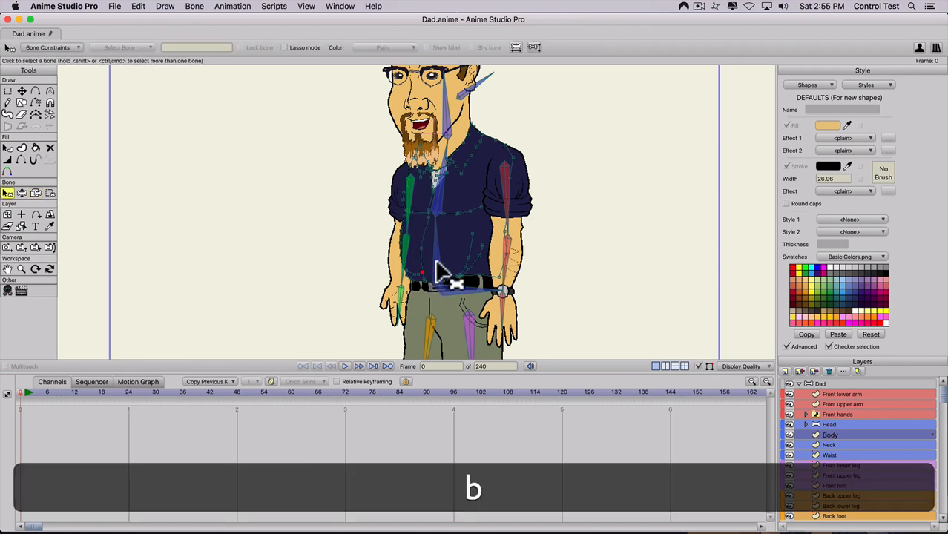
left_click(435, 262)
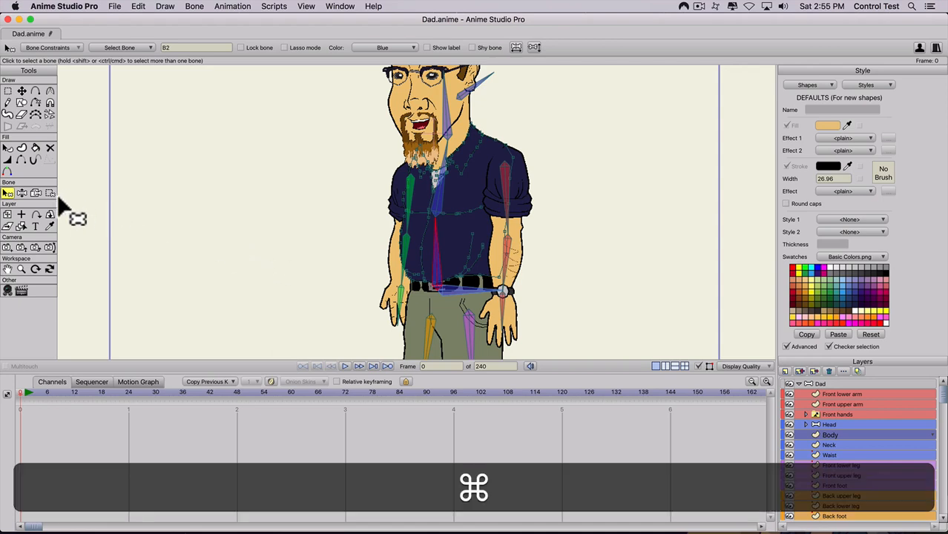
key("super+a")
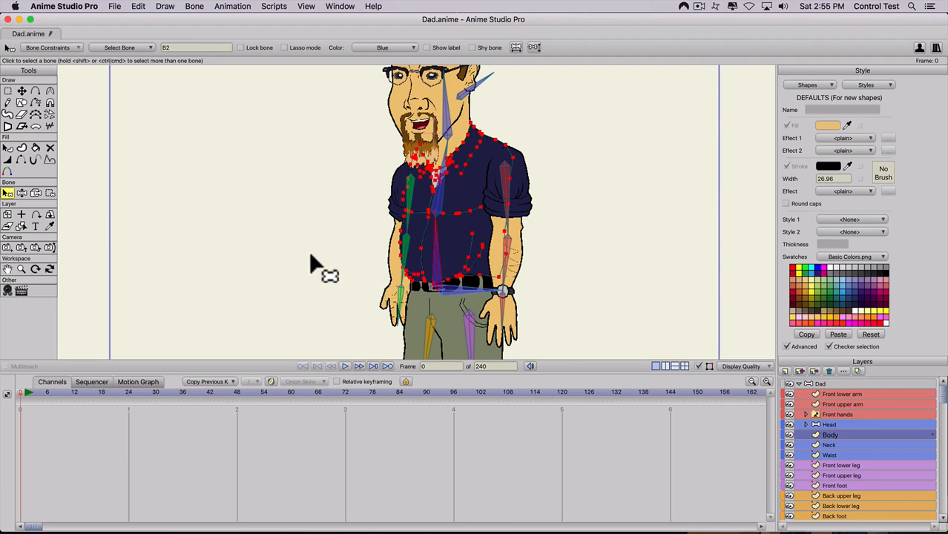
left_click(49, 192)
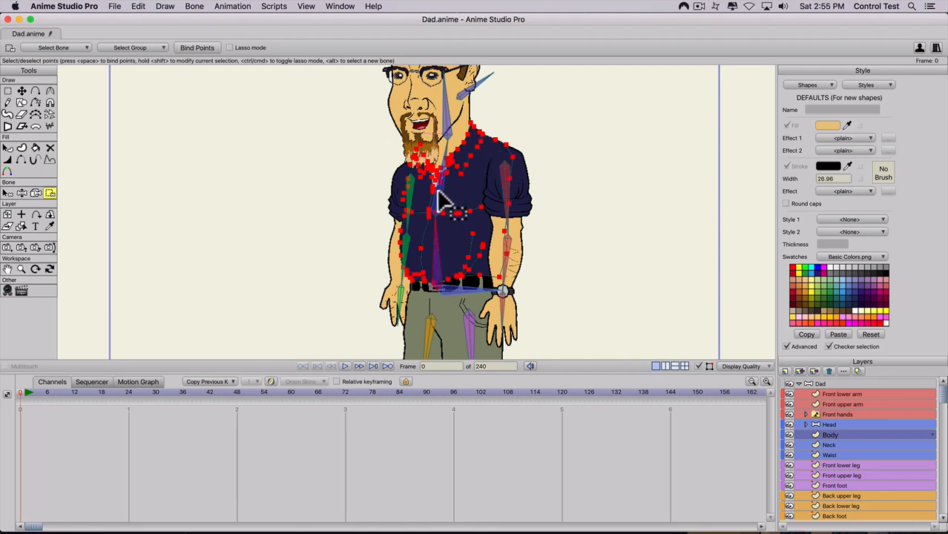
Bind the Body layer's chest, shoulder and collar points to the upper torso bone B3
key("b")
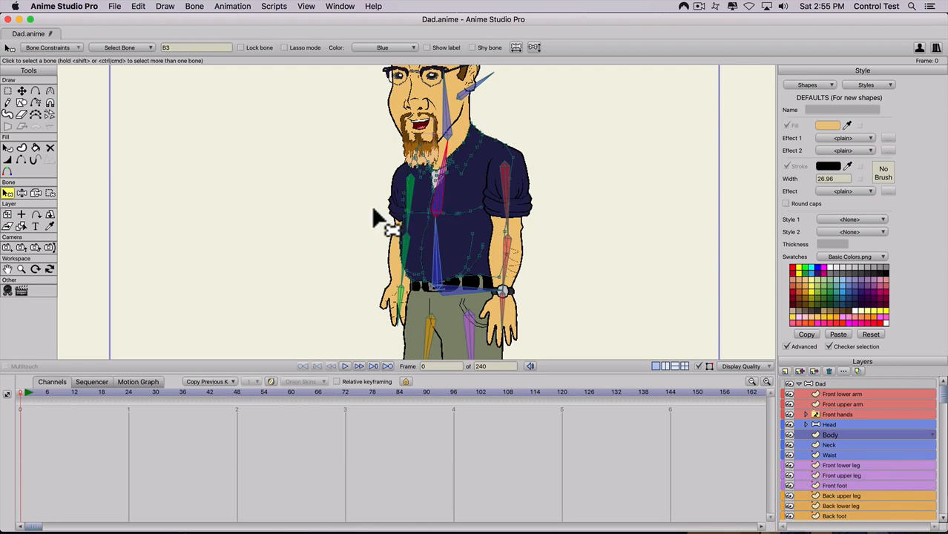
key("g")
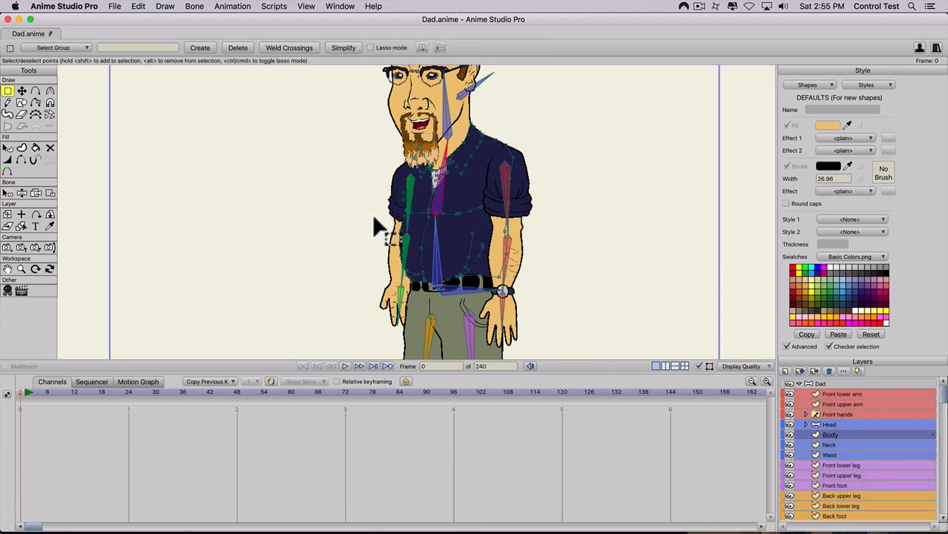
left_click_drag(377, 218, 569, 72)
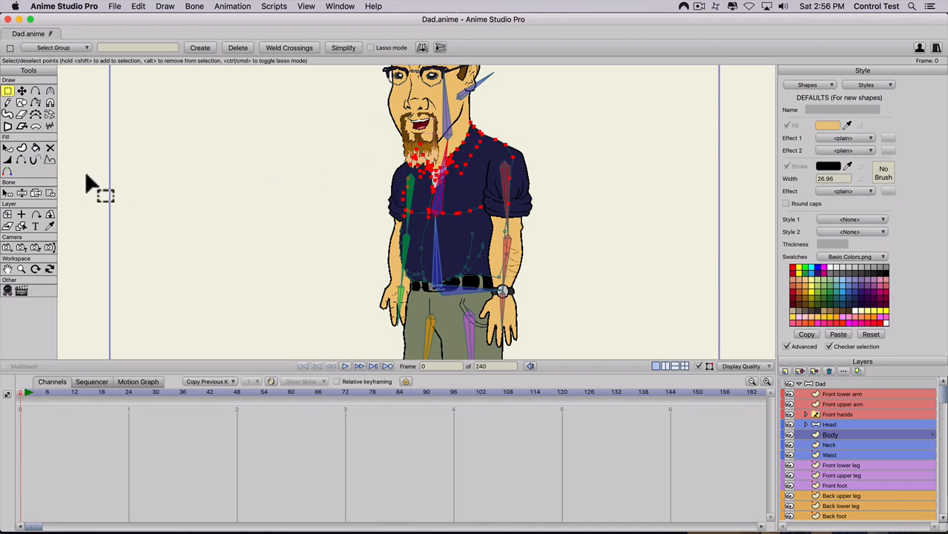
left_click(50, 192)
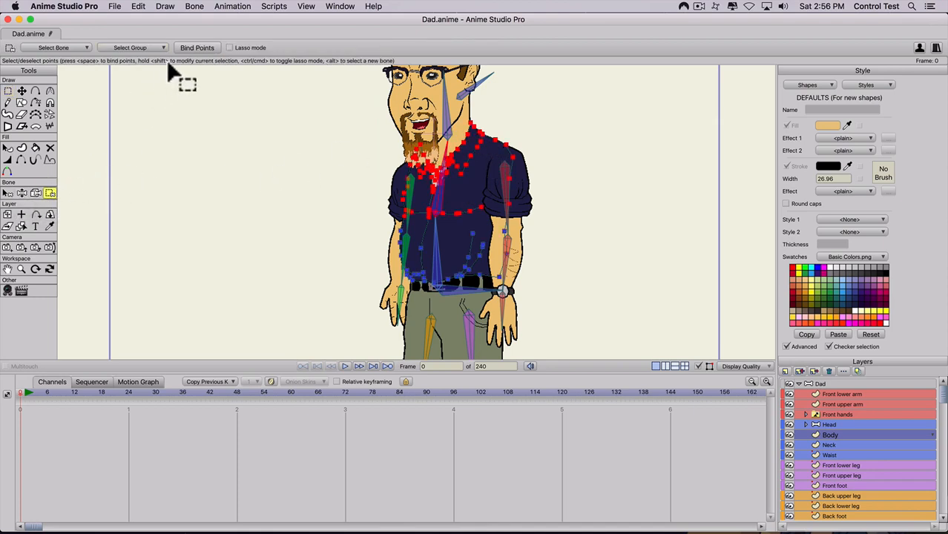
left_click(187, 47)
Bind the Neck layer's lower points around the collar to the upper torso bone B3
scroll(467, 155, "up", 1)
scroll(472, 162, "up", 2)
key("space")
left_click_drag(478, 144, 460, 271)
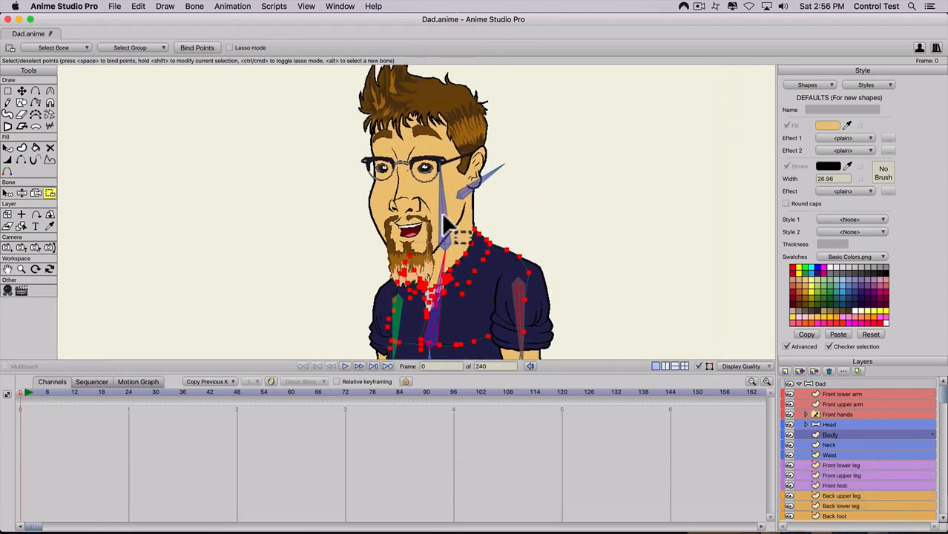
key("b")
left_click(440, 217)
key("space")
left_click_drag(455, 265, 482, 175)
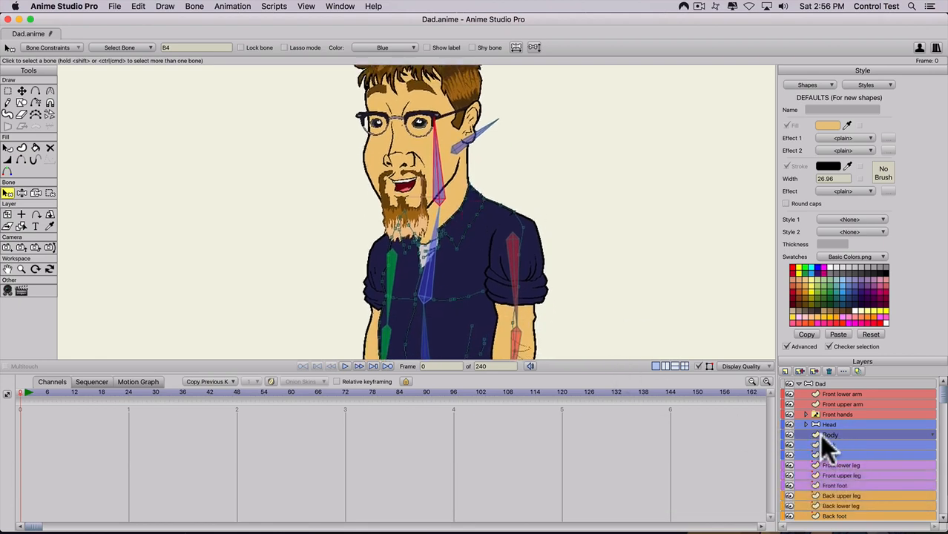
left_click(829, 444)
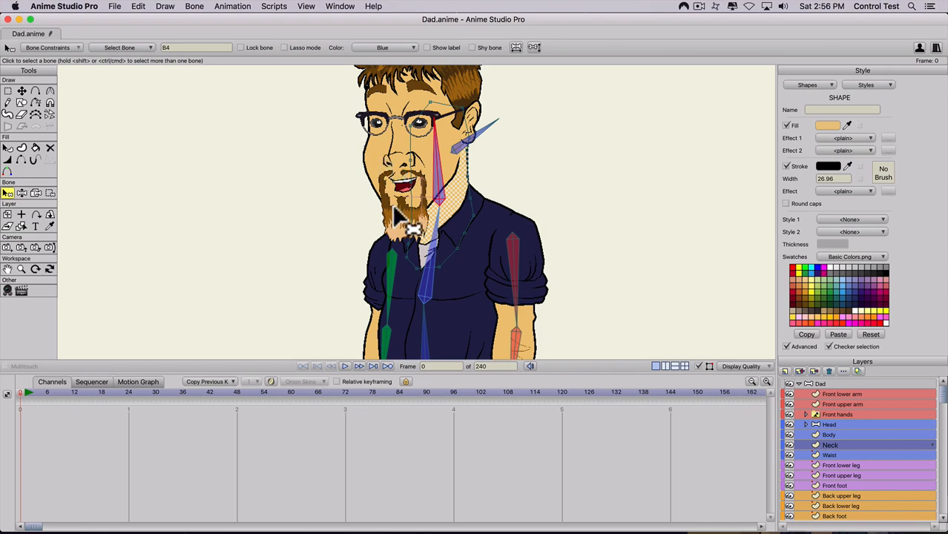
key("b")
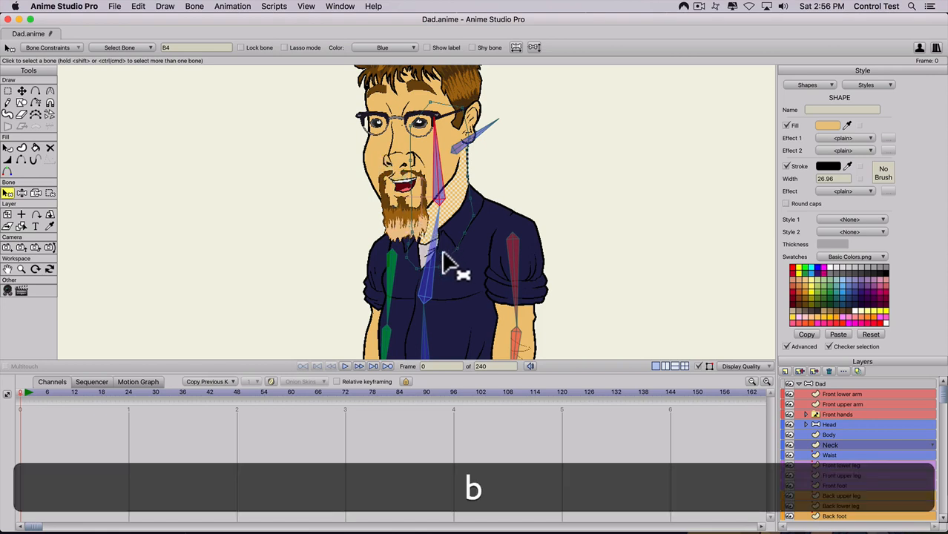
left_click(425, 269)
key("g")
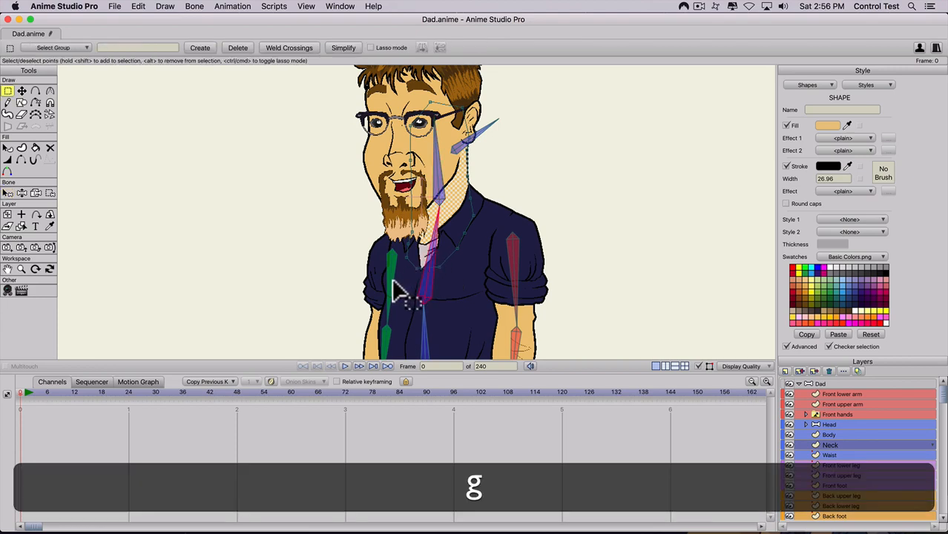
left_click_drag(393, 279, 489, 194)
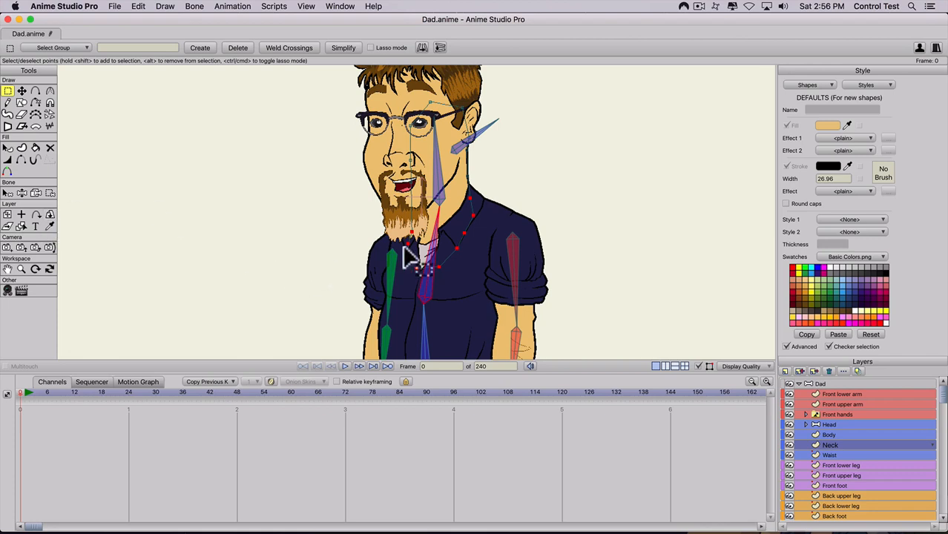
left_click(50, 193)
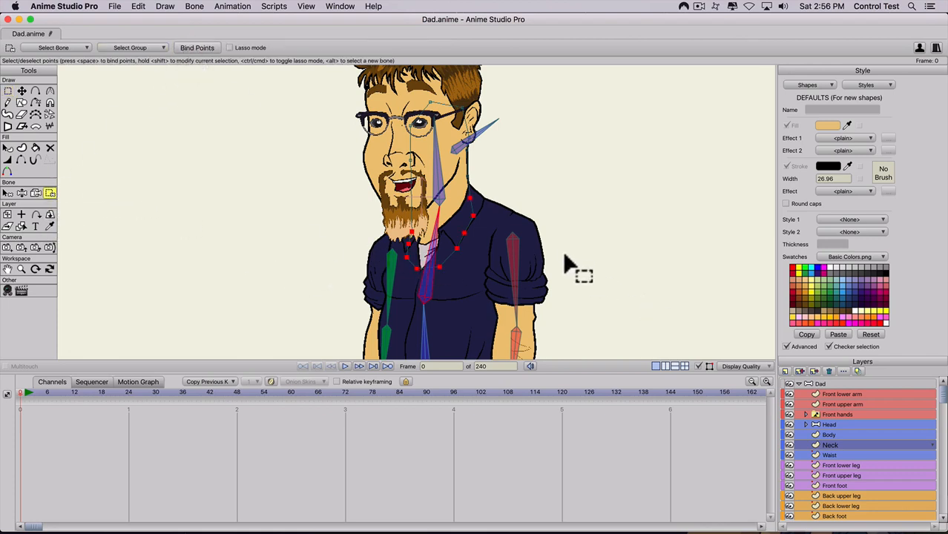
Bind the Neck layer's upper points, behind the face, to the neck bone B4
key("b")
left_click(437, 173)
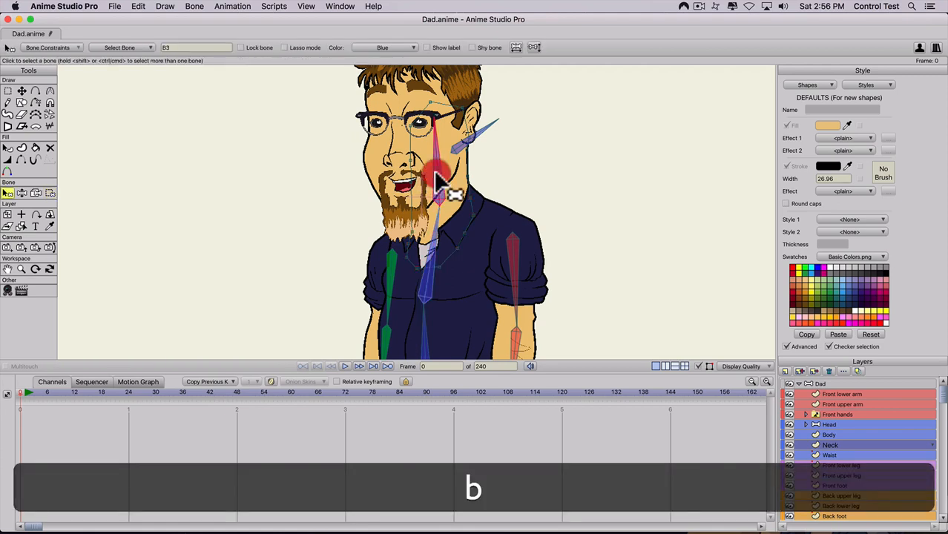
left_click(440, 163)
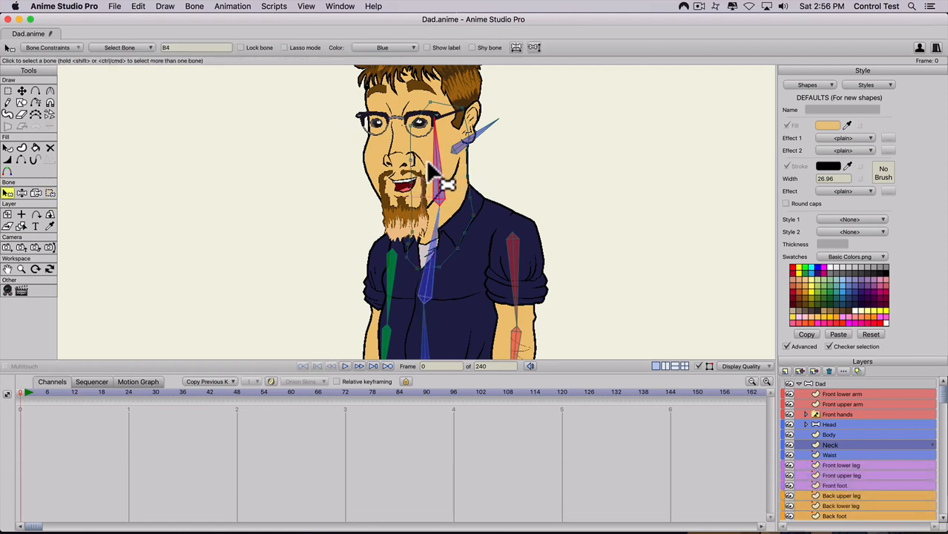
key("g")
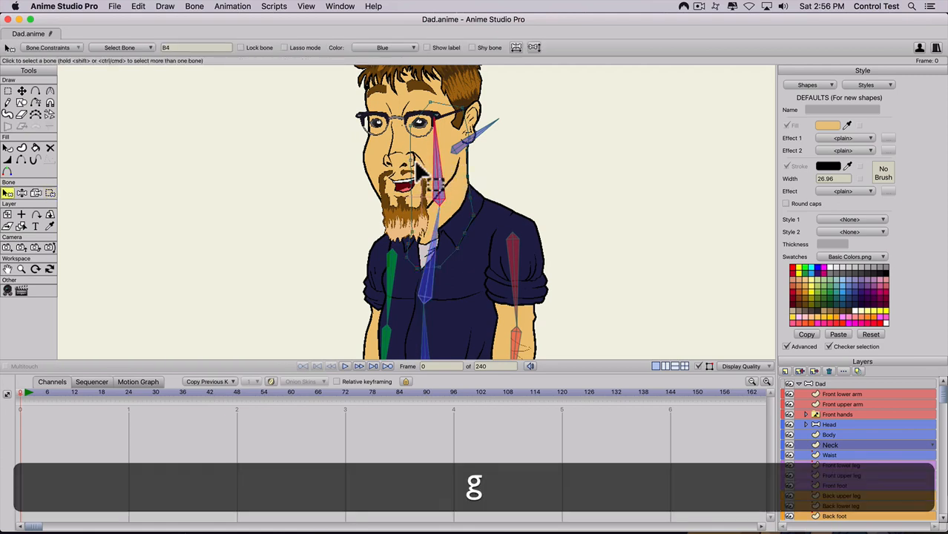
mouse_move(412, 183)
left_mouse_down()
mouse_move(434, 100)
mouse_move(481, 88)
left_mouse_up()
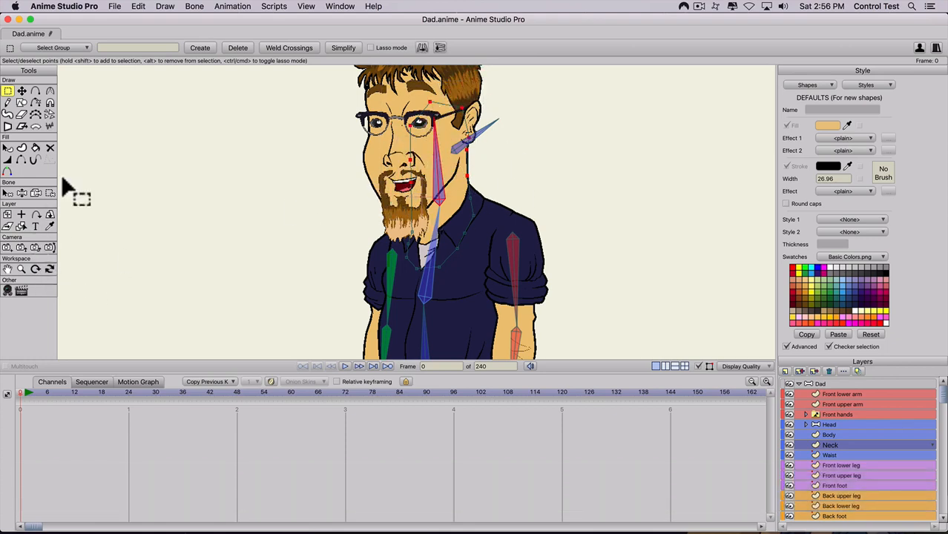
left_click(49, 191)
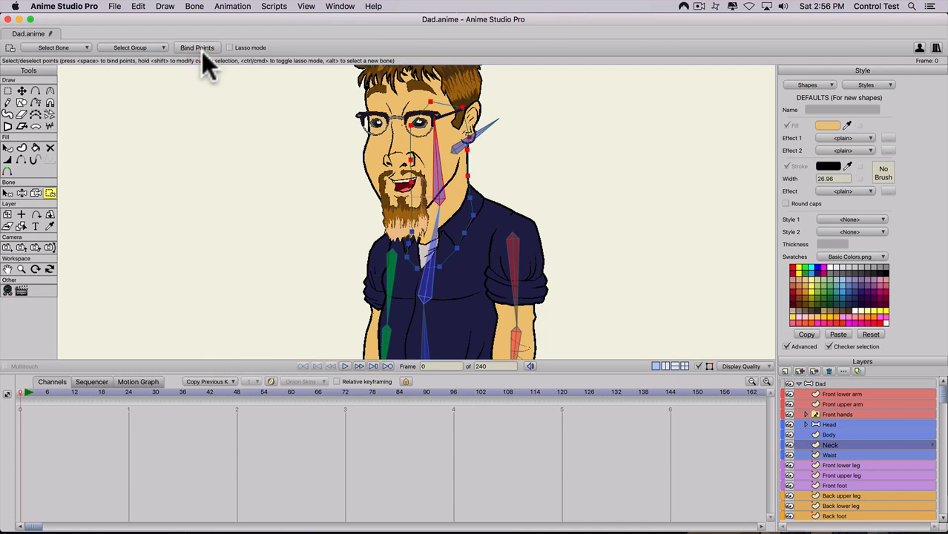
Test the neck and torso binding on the Dad layer by moving their bones with Manipulate Bones
scroll(565, 313, "down", 5)
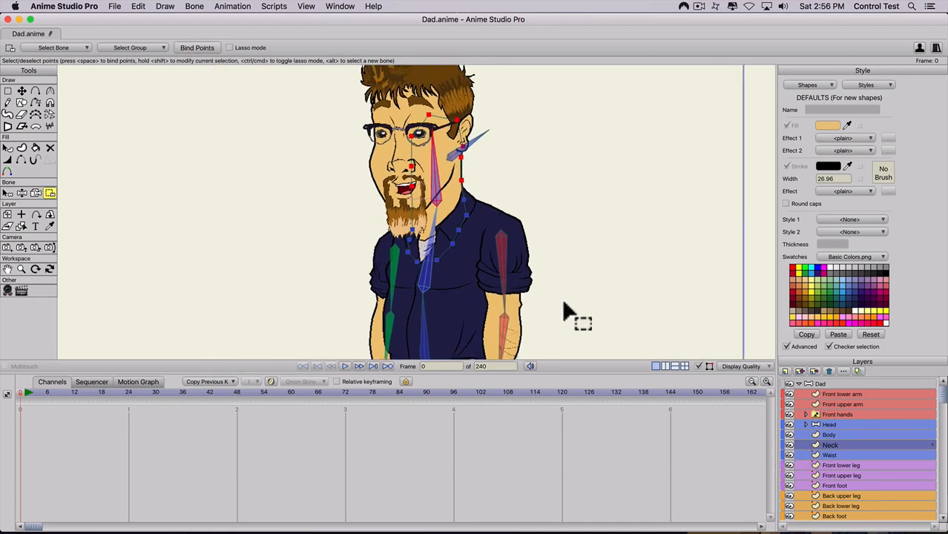
left_click(819, 384)
key("z")
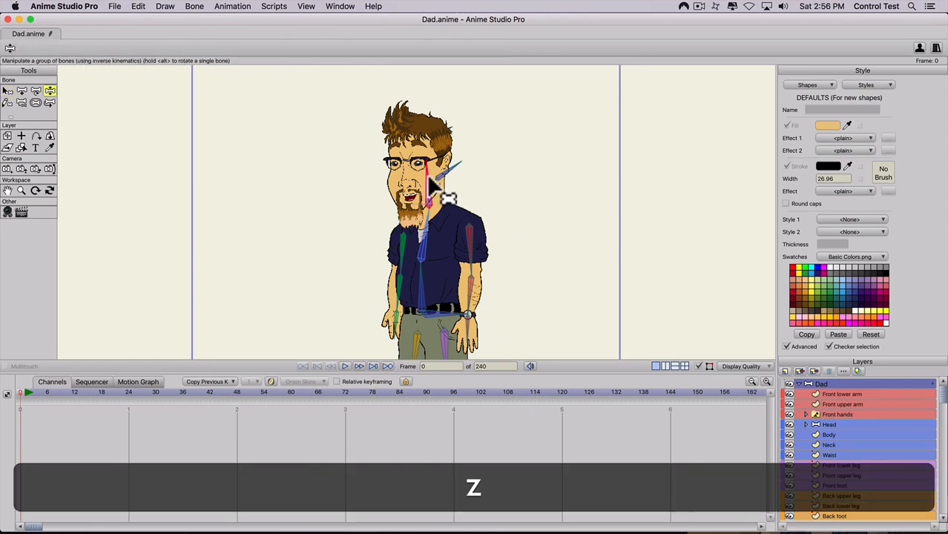
left_click_drag(436, 188, 450, 170)
left_click_drag(419, 235, 426, 268)
left_click(8, 391)
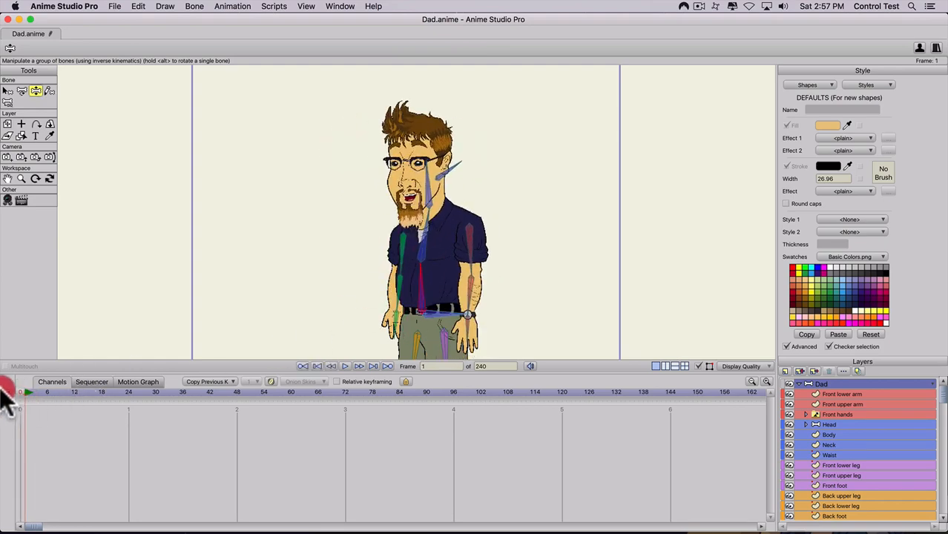
Bind all points of the Waist layer to the blue hip bone B1
scroll(825, 464, "down", 2)
scroll(823, 463, "up", 1)
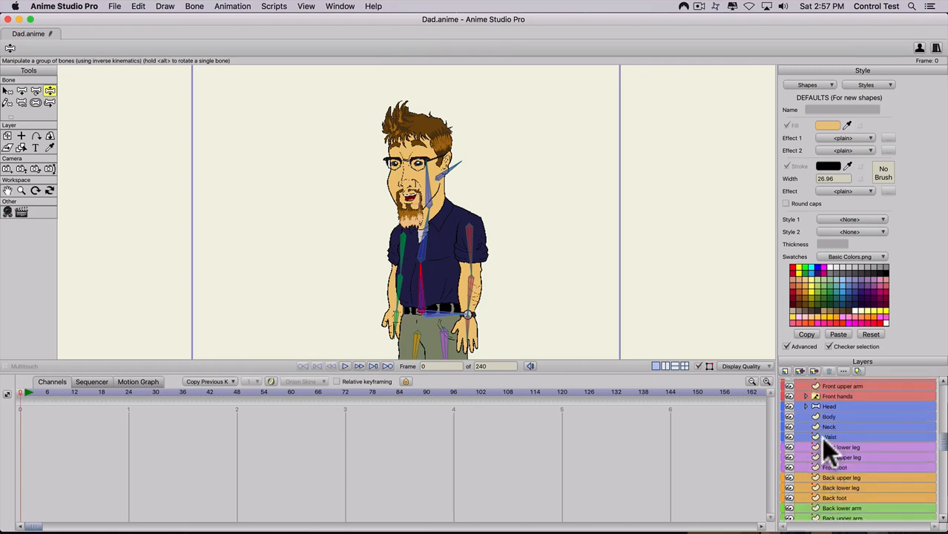
left_click(823, 435)
scroll(490, 308, "up", 2)
key("space")
left_click_drag(438, 257, 478, 100)
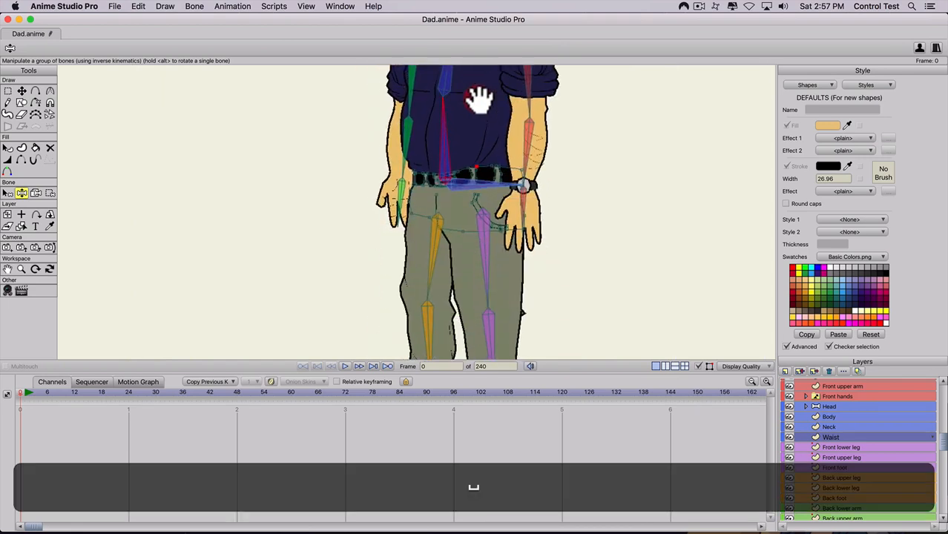
key("b")
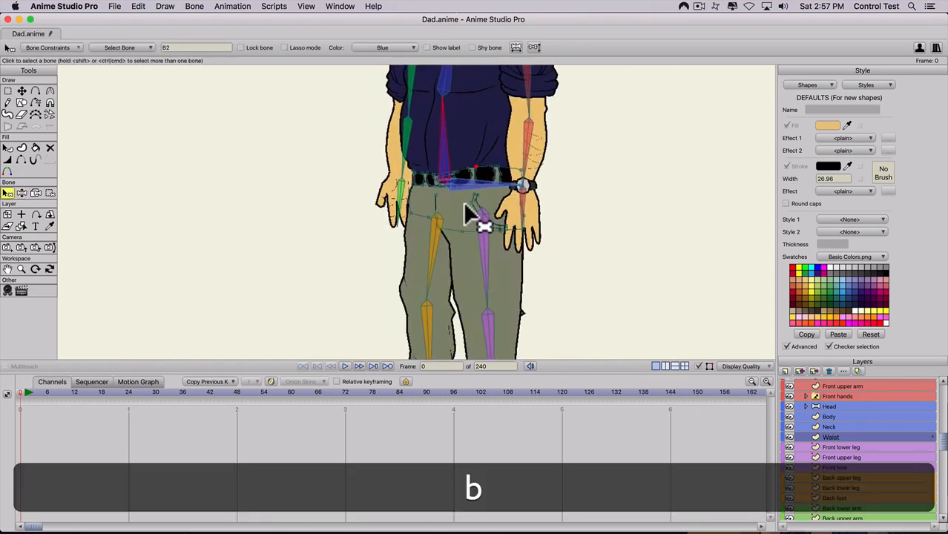
left_click(466, 195)
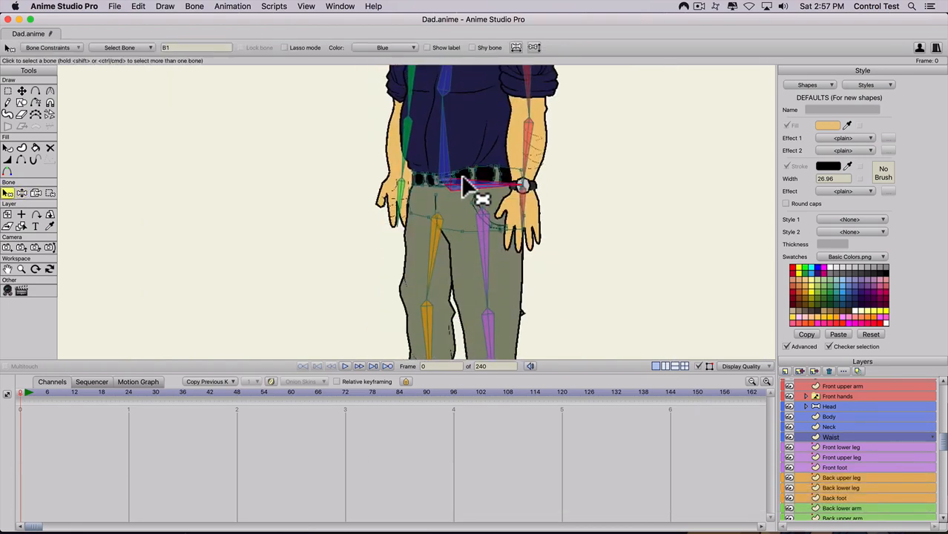
key("super+a")
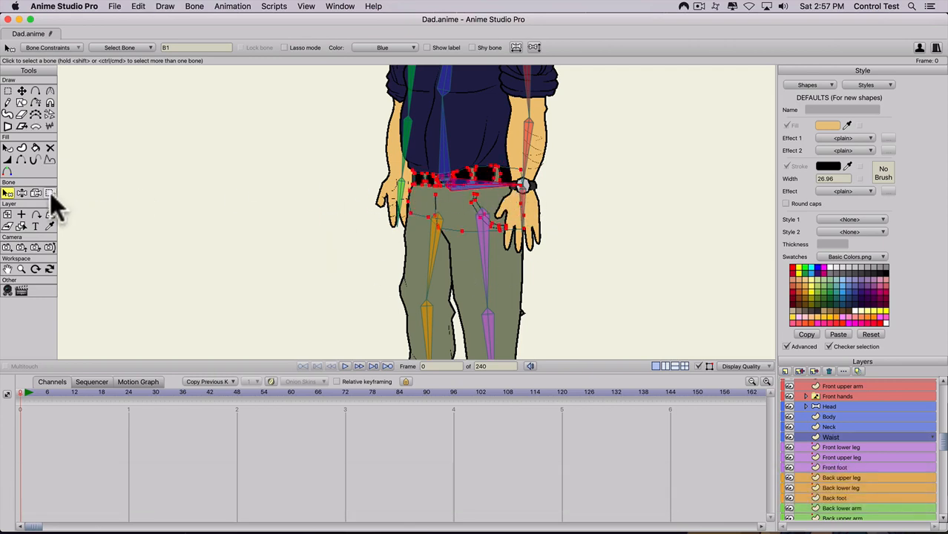
left_click(49, 192)
left_click(202, 48)
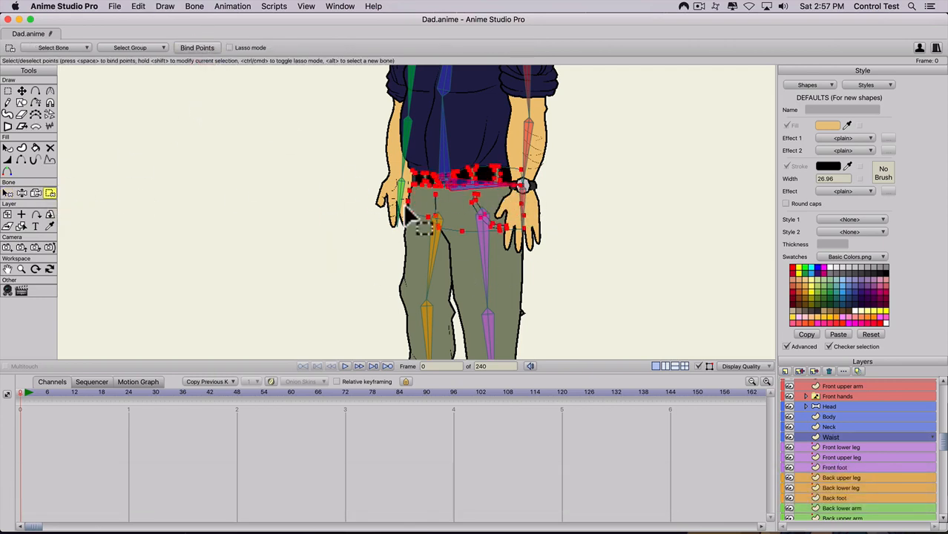
Bind all points of the Front lower leg layer to the purple shin bone B13
left_click(829, 448)
key("space")
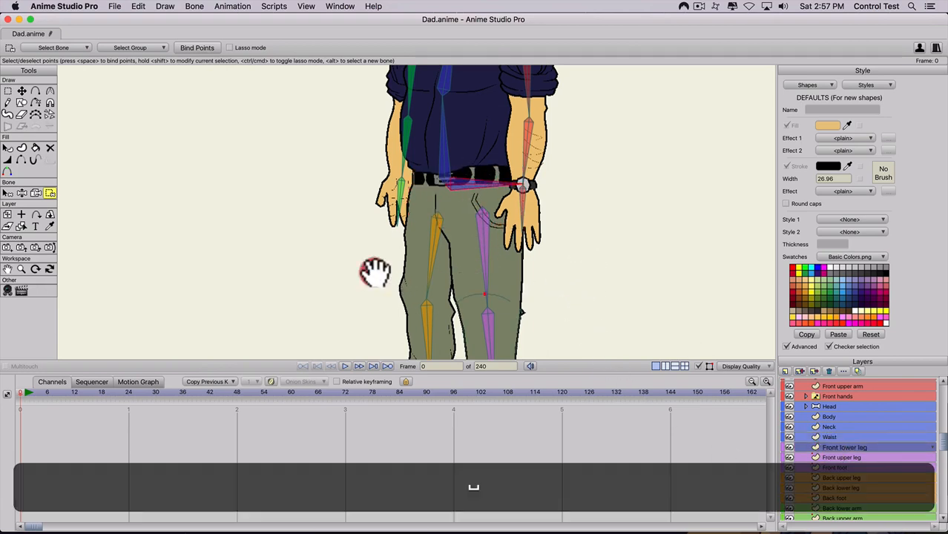
mouse_move(370, 270)
left_mouse_down()
mouse_move(365, 237)
mouse_move(371, 269)
left_mouse_up()
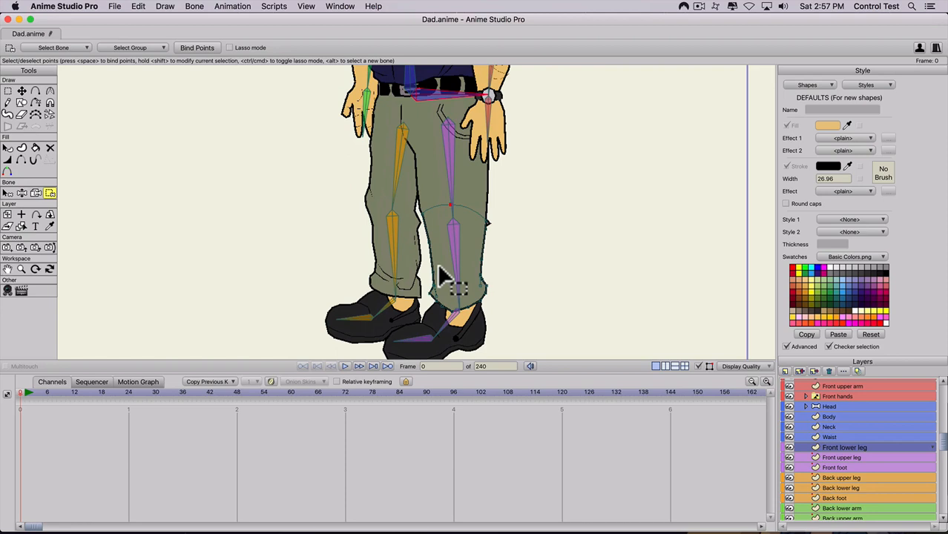
key("b")
left_click(454, 256)
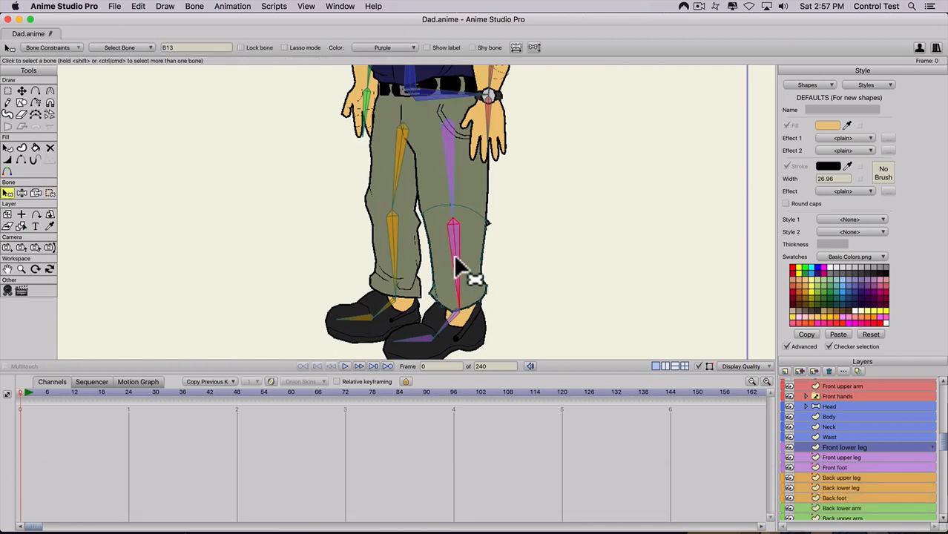
key("super+a")
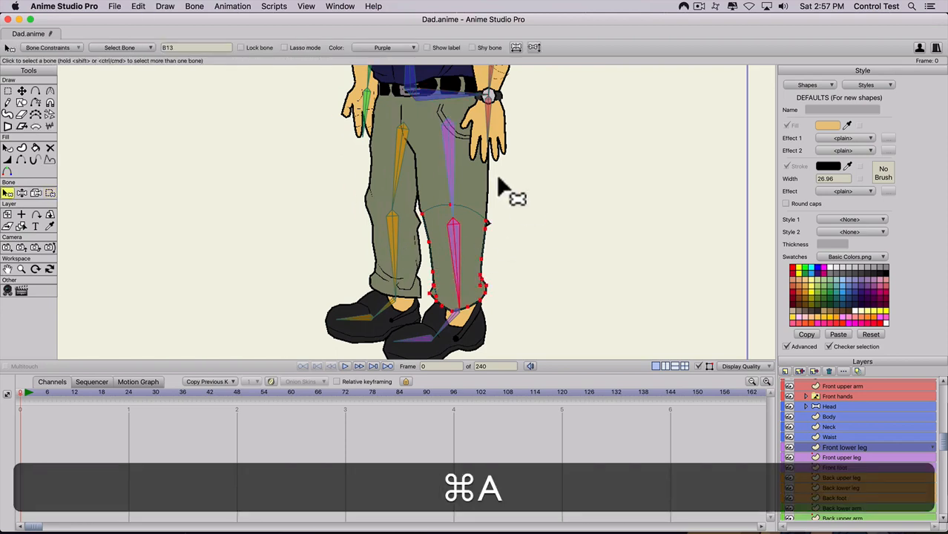
key("i")
left_click(182, 48)
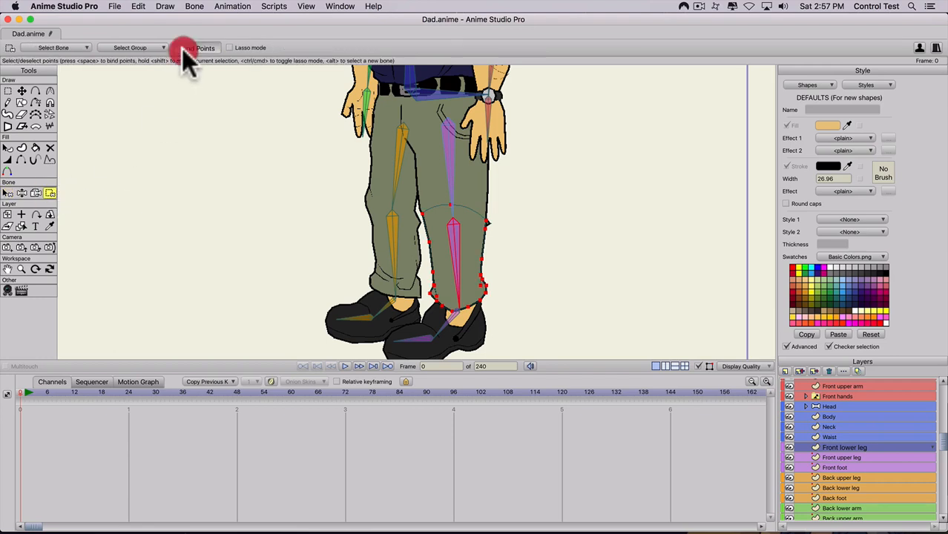
Bind all points of the Front upper leg layer to the purple thigh bone B12
left_click(832, 457)
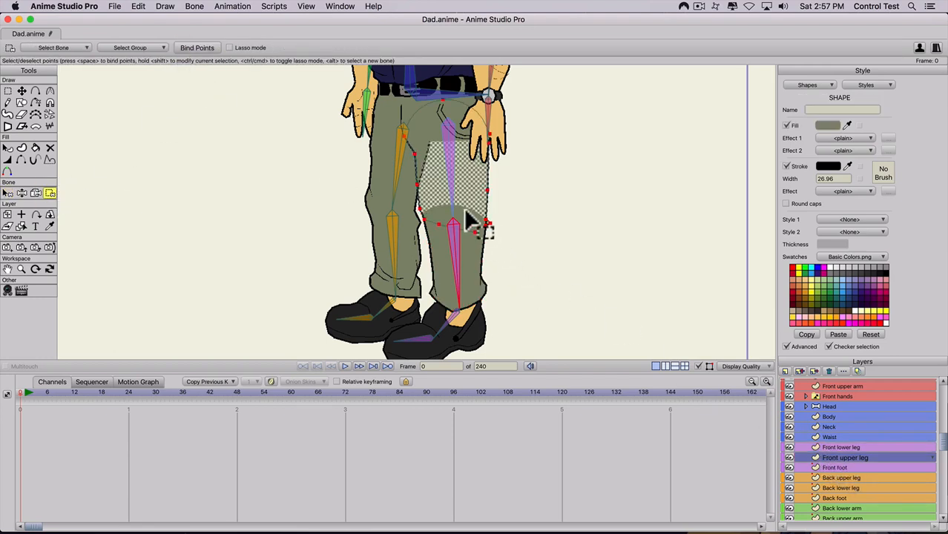
key("b")
left_click(452, 186)
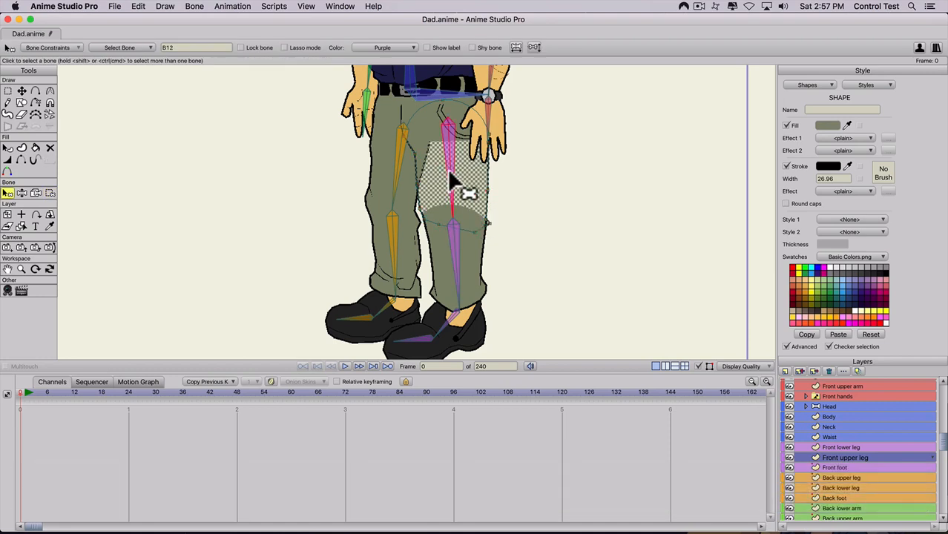
key("super+a")
left_click(50, 193)
key("space")
left_click_drag(459, 271, 580, 245)
Bind all points of the Front foot layer to the purple ankle bone B14
left_click(837, 467)
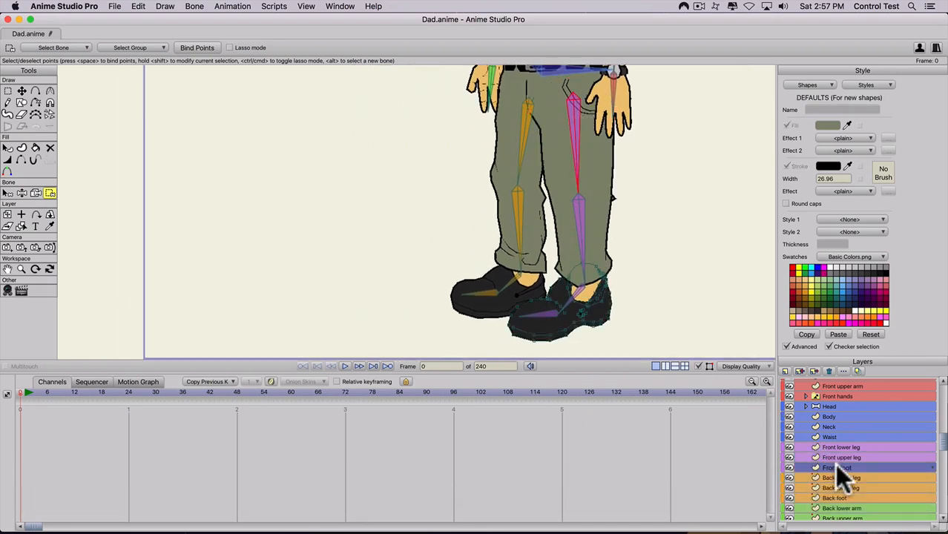
key("b")
left_click(576, 294)
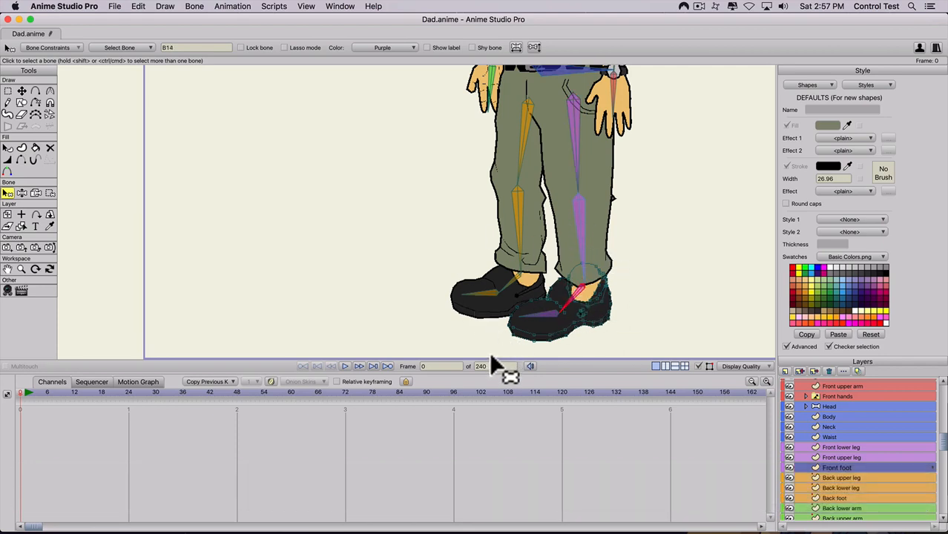
key("super+a")
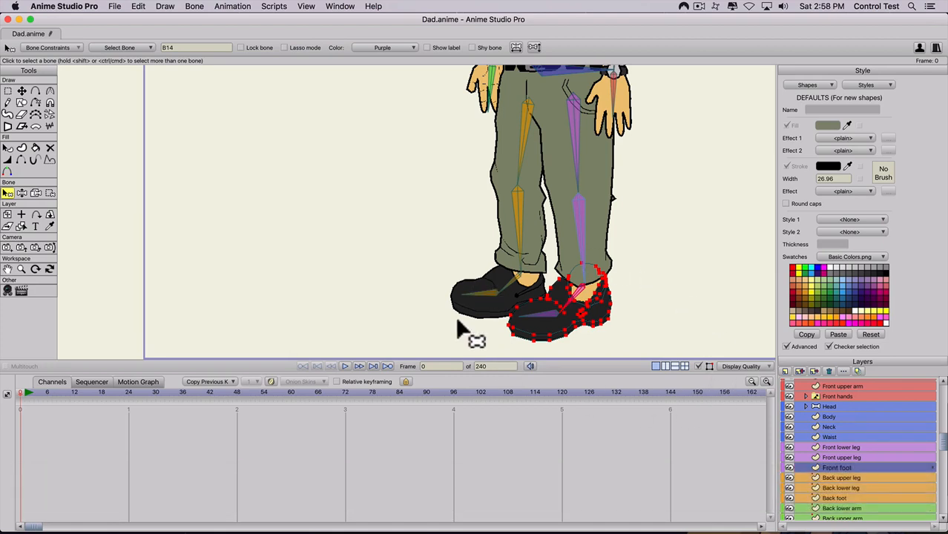
left_click(49, 192)
left_click(187, 46)
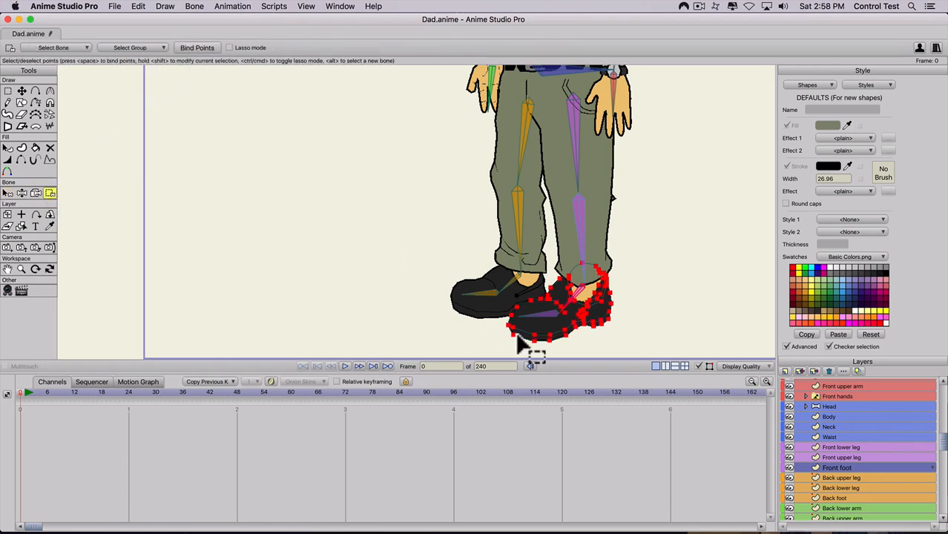
Bind the toe-end points of the Front foot layer's shoe to the purple toe bone B15
key("b")
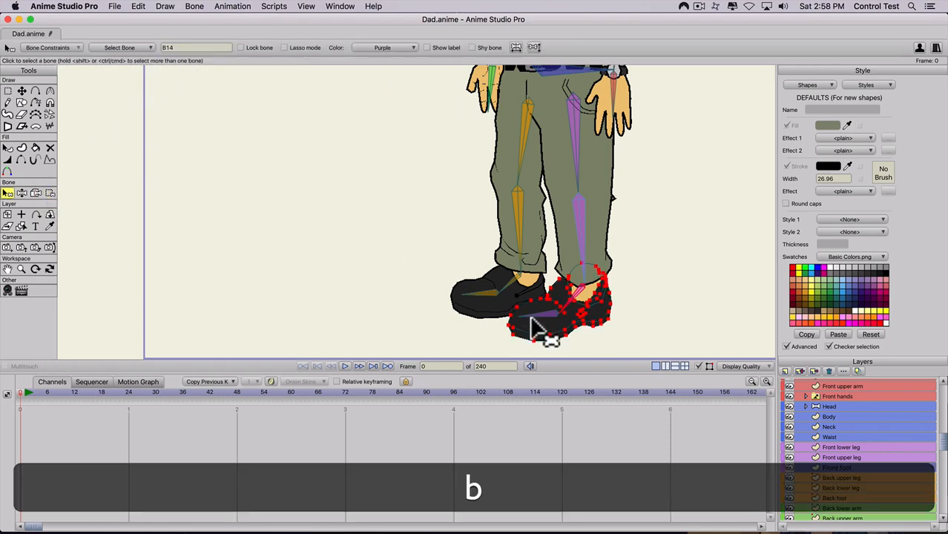
left_click(535, 314)
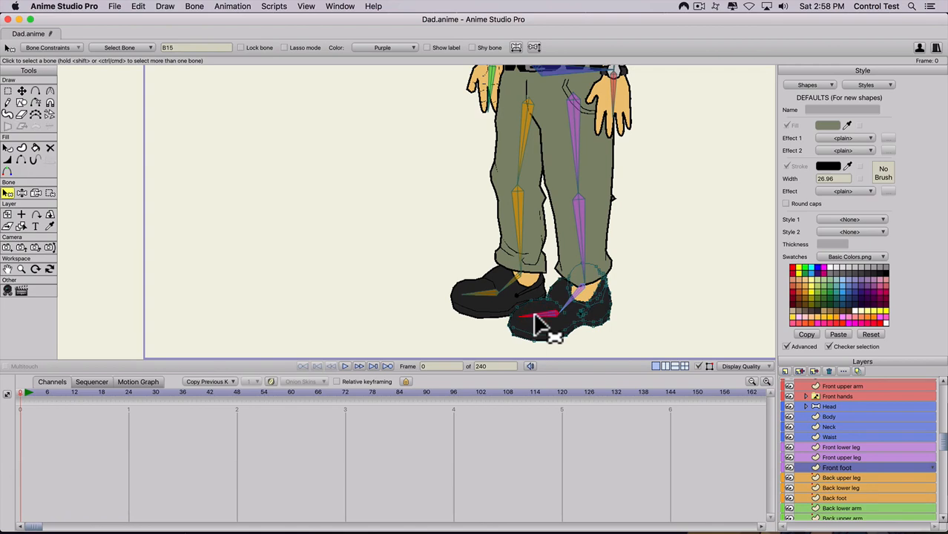
key("g")
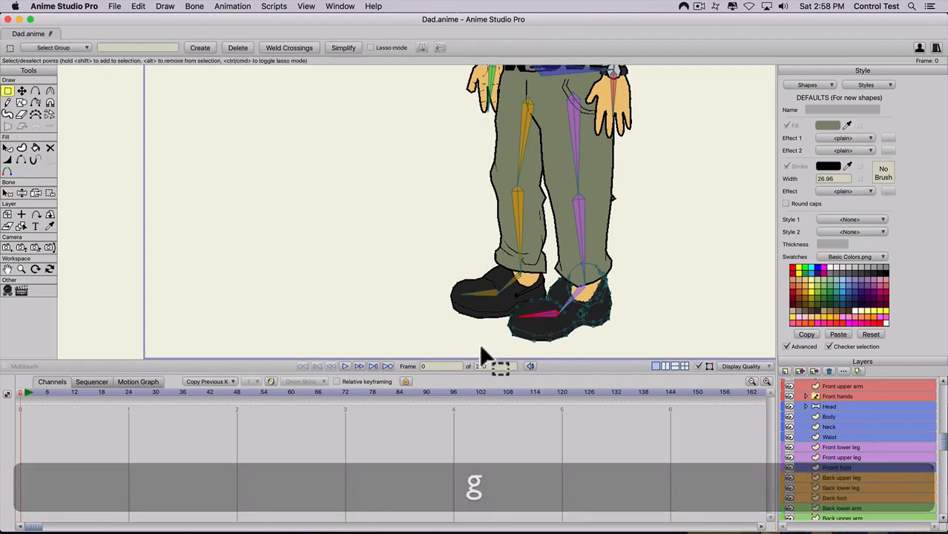
left_click_drag(499, 348, 566, 297)
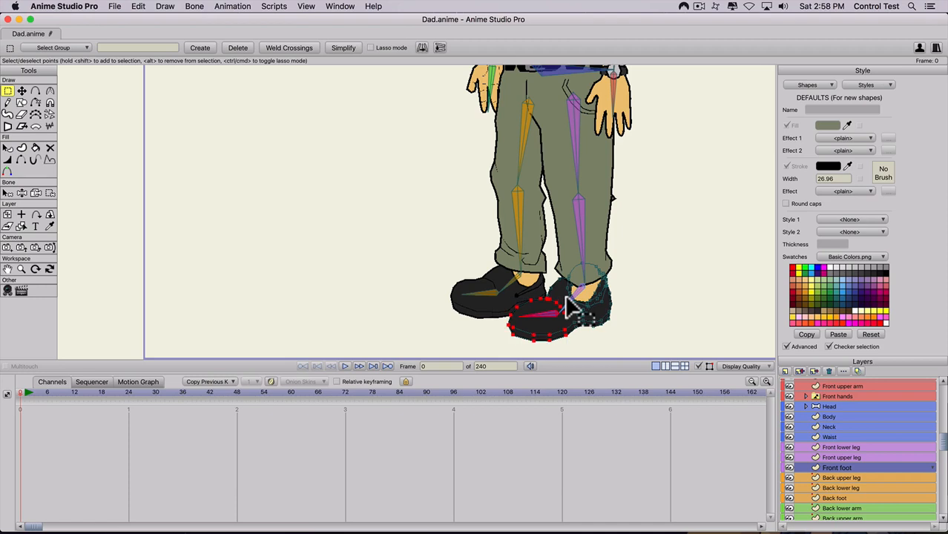
left_click(49, 192)
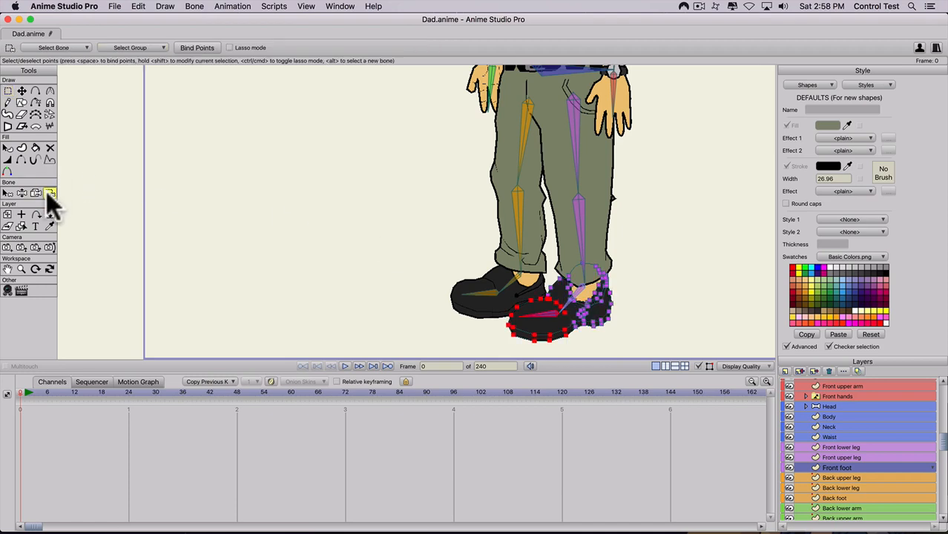
left_click(202, 51)
Test the front leg and foot binding on the Dad layer by moving the leg with Manipulate Bones
scroll(808, 430, "up", 2)
scroll(639, 328, "down", 1)
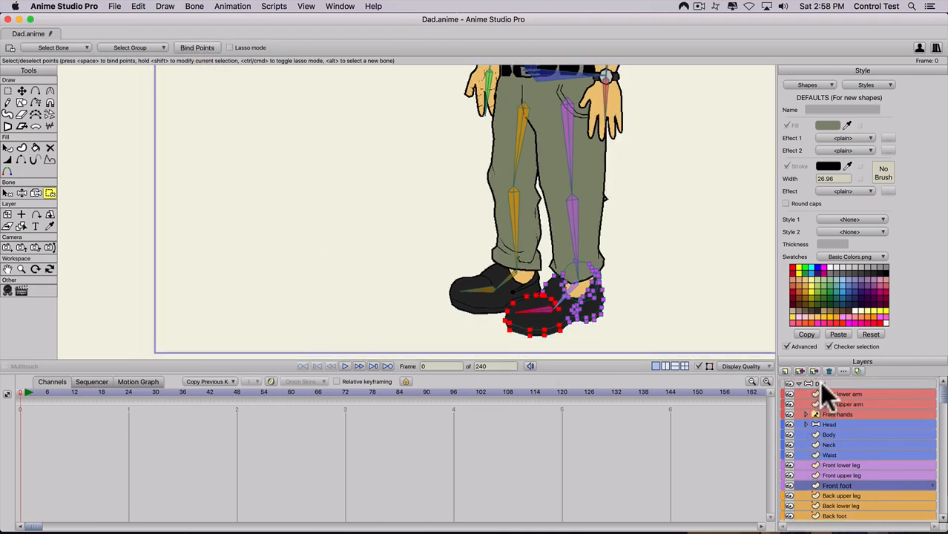
left_click(821, 384)
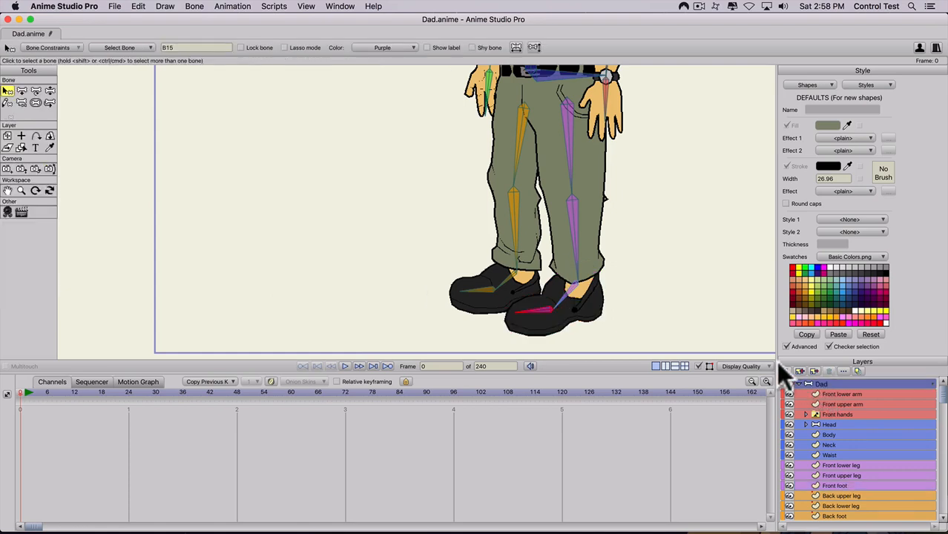
key("z")
left_click_drag(578, 276, 641, 154)
scroll(542, 164, "down", 2)
left_click_drag(548, 158, 515, 301)
Bind all points of the Back upper leg layer to the orange thigh bone B16
scroll(834, 472, "down", 3)
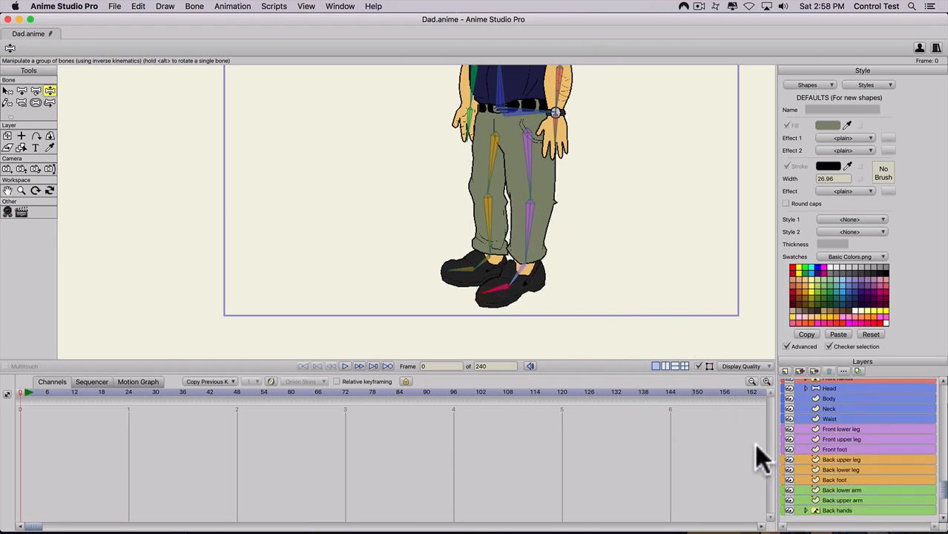
left_click(829, 460)
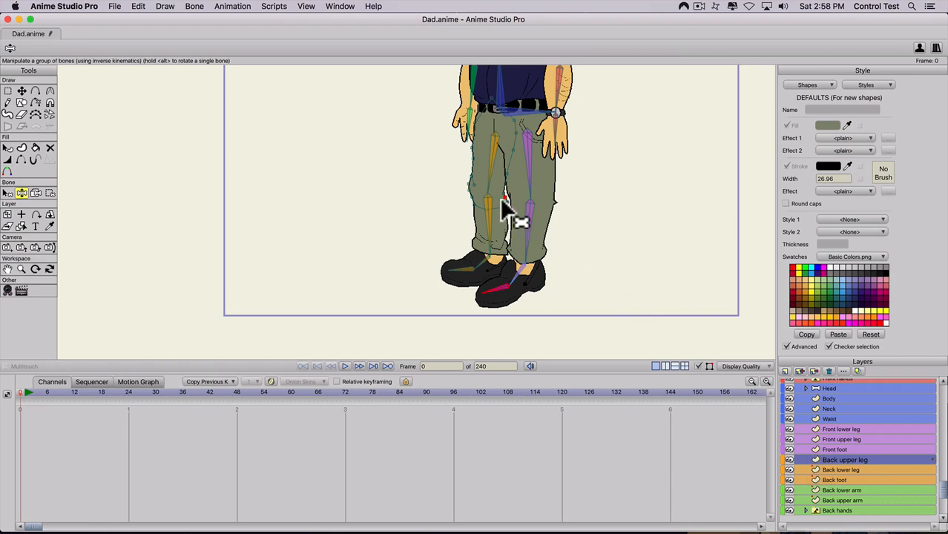
key("b")
left_click(493, 147)
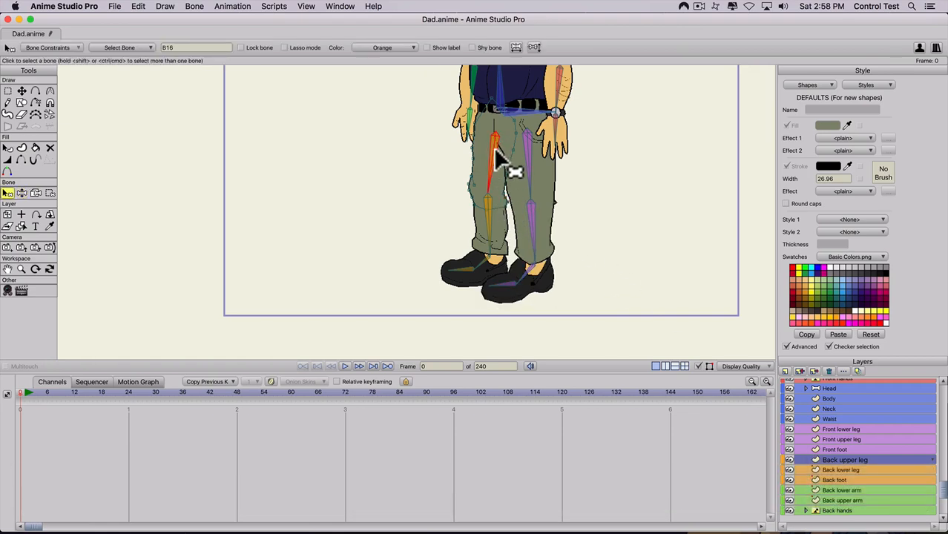
key("super+a")
left_click(49, 192)
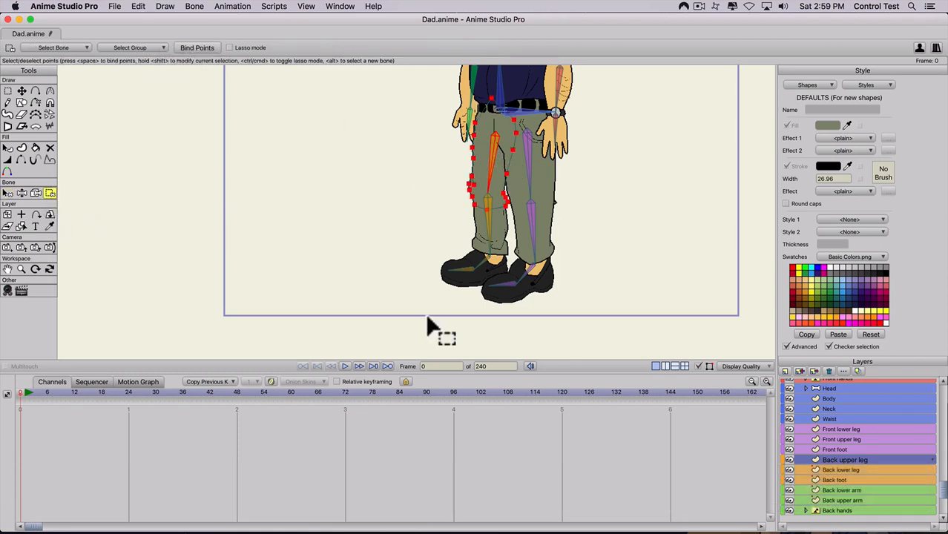
Bind all points of the Back lower leg layer to the orange shin bone B17
left_click(828, 468)
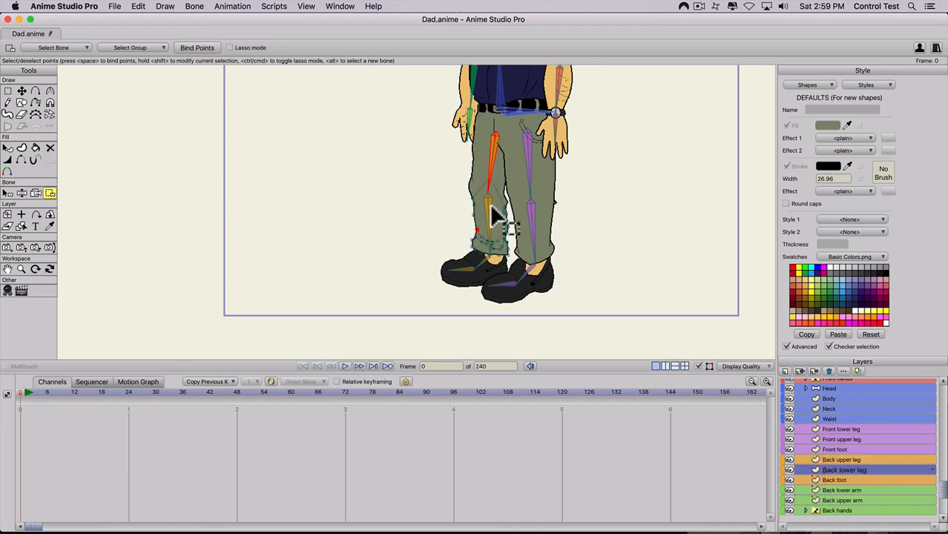
key("b")
left_click(486, 208)
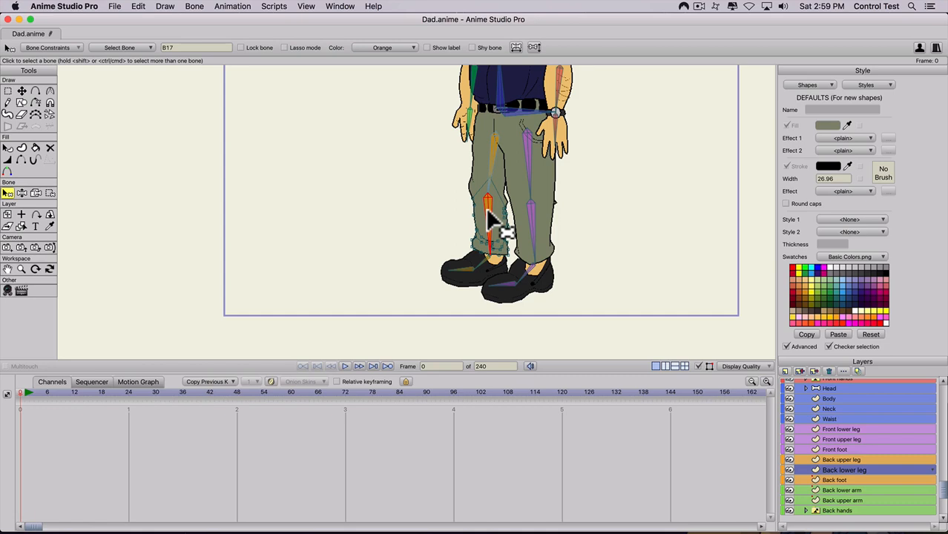
key("super")
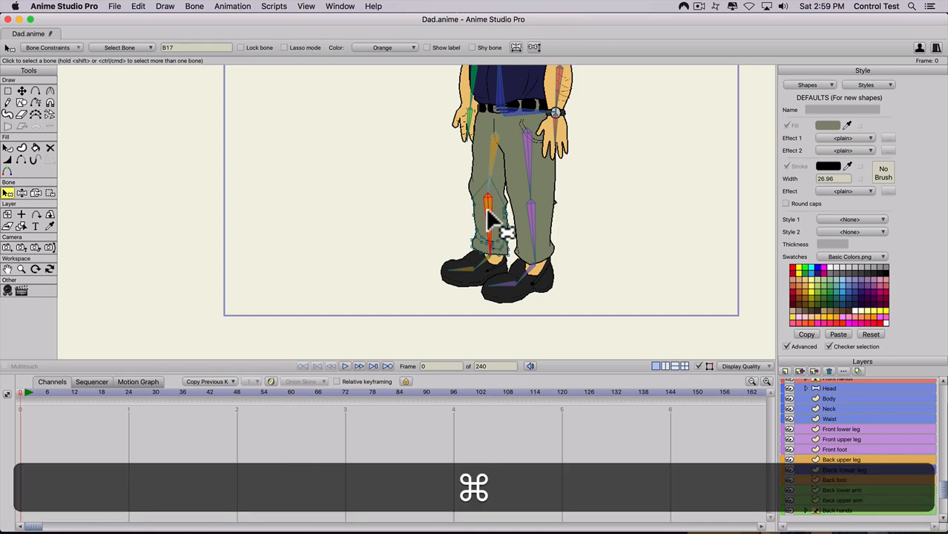
key("super+a")
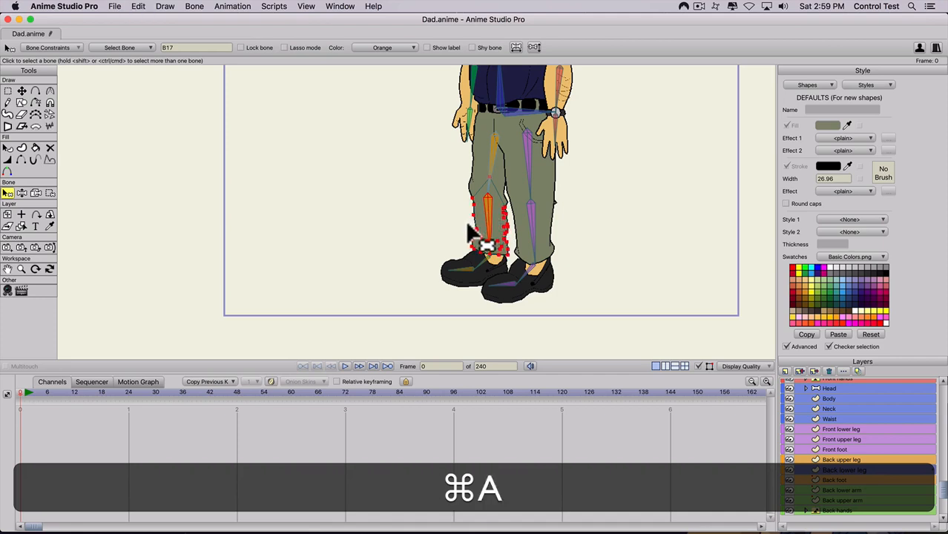
key("g")
left_click_drag(496, 221, 536, 280)
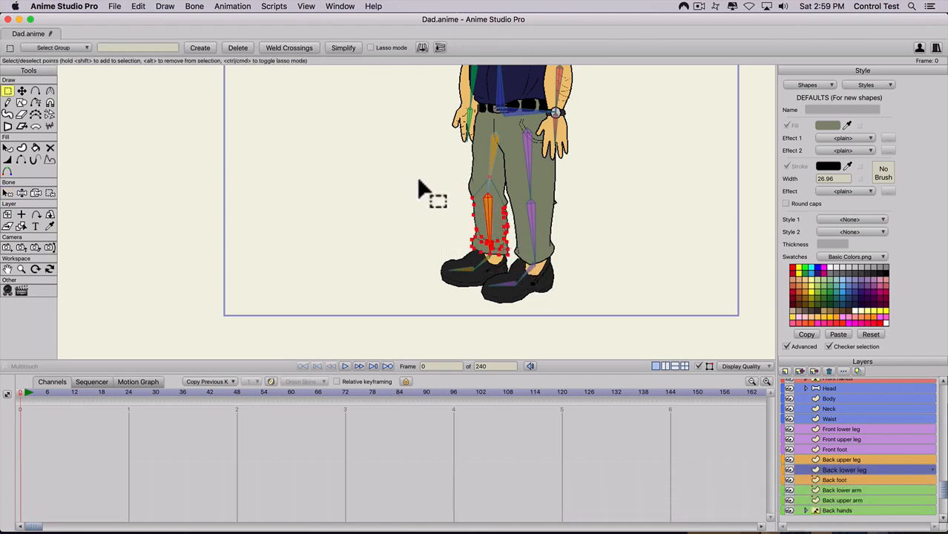
left_click_drag(429, 138, 551, 295)
scroll(487, 220, "up", 5)
scroll(481, 220, "down", 6)
scroll(453, 221, "up", 1)
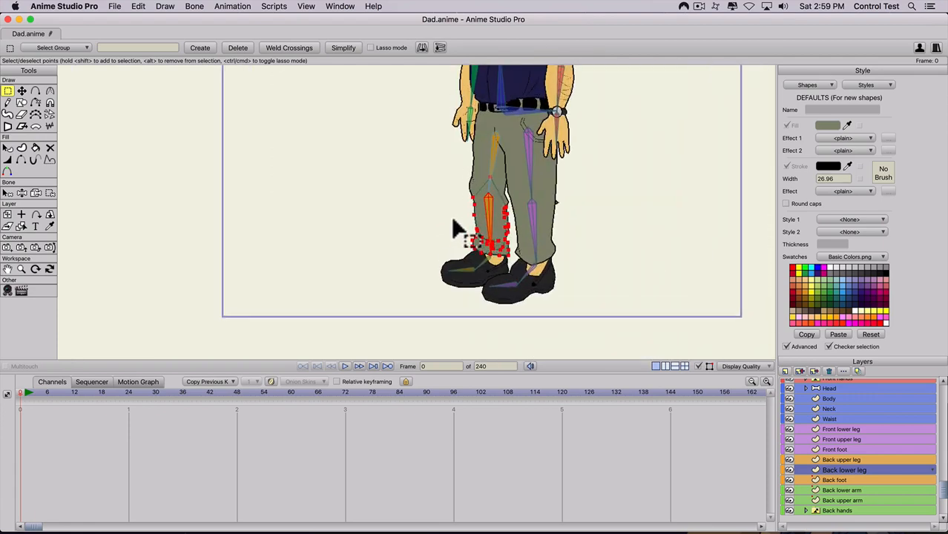
left_click_drag(443, 176, 529, 269)
left_click_drag(437, 170, 533, 265)
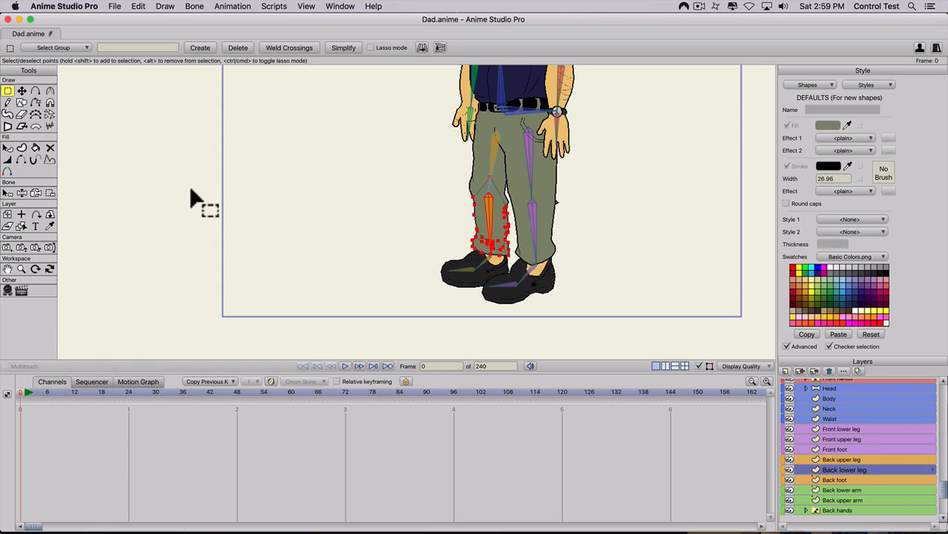
key("super+a")
left_click(55, 194)
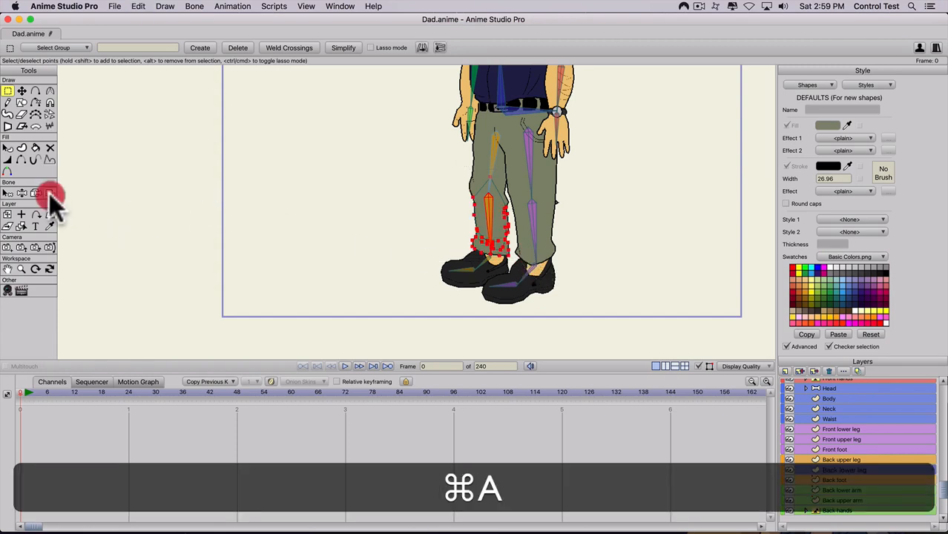
Bind all points of the Back foot layer to the orange ankle bone B18
scroll(455, 297, "up", 3)
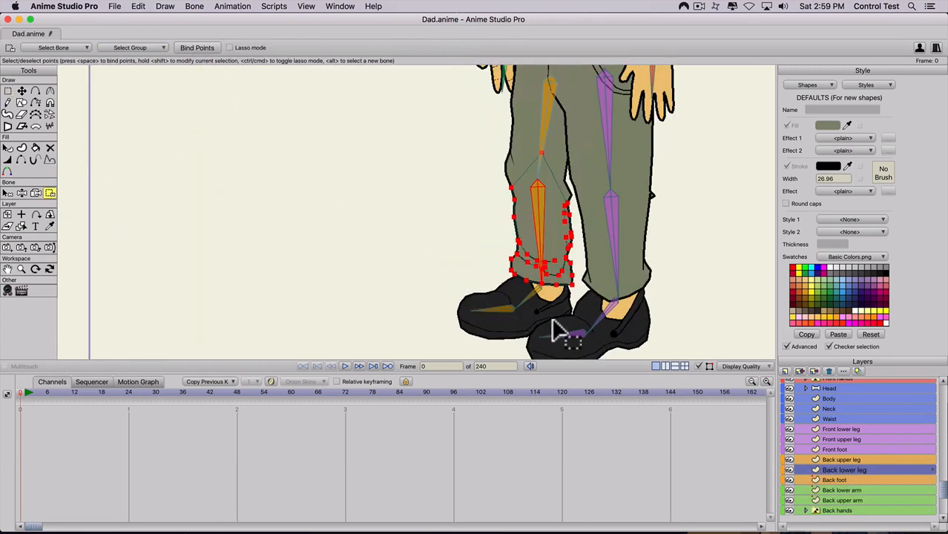
left_click(832, 479)
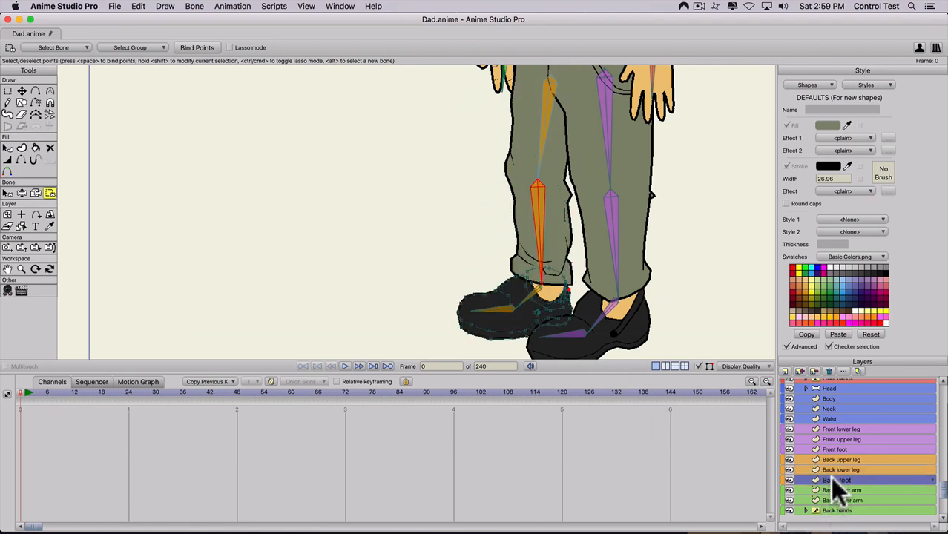
key("b")
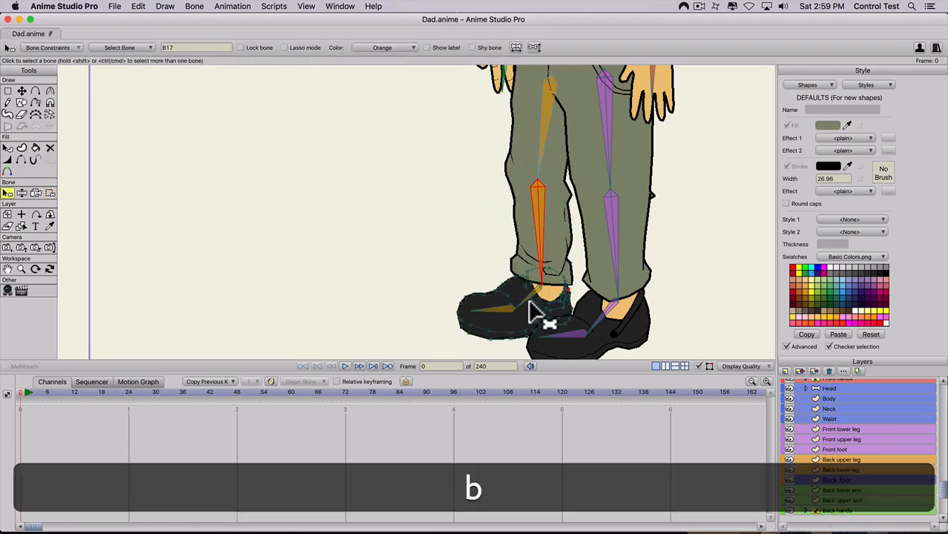
left_click(527, 307)
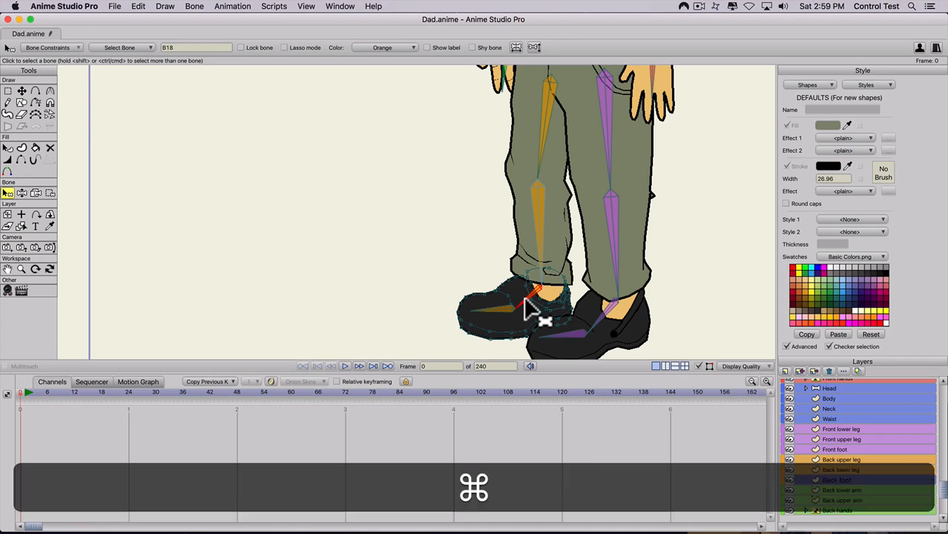
key("super+a")
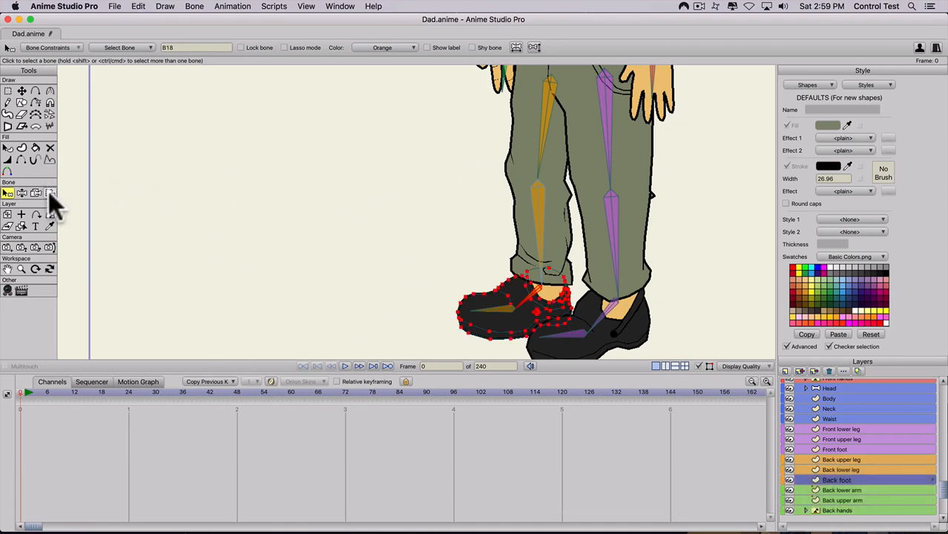
left_click(49, 193)
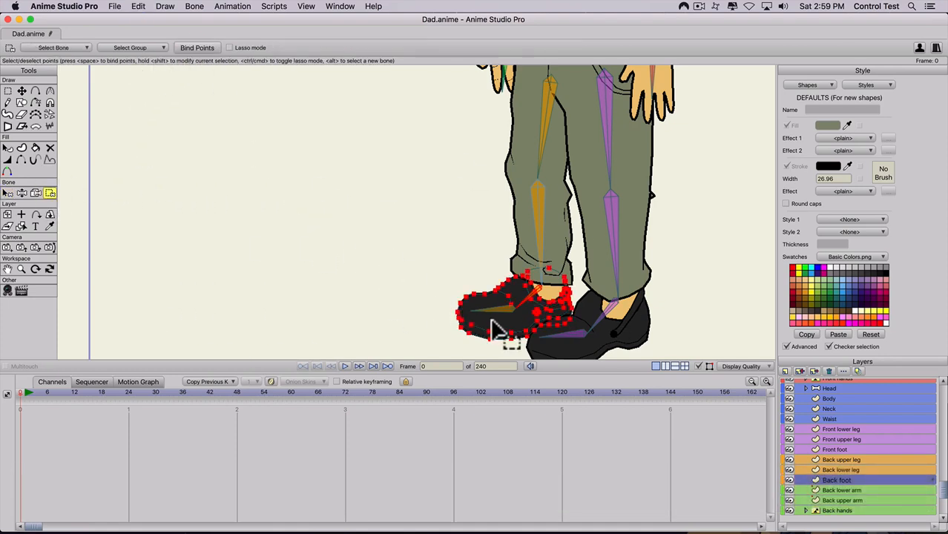
Select the back foot's orange toe bone for binding the shoe's toe-end points
key("b")
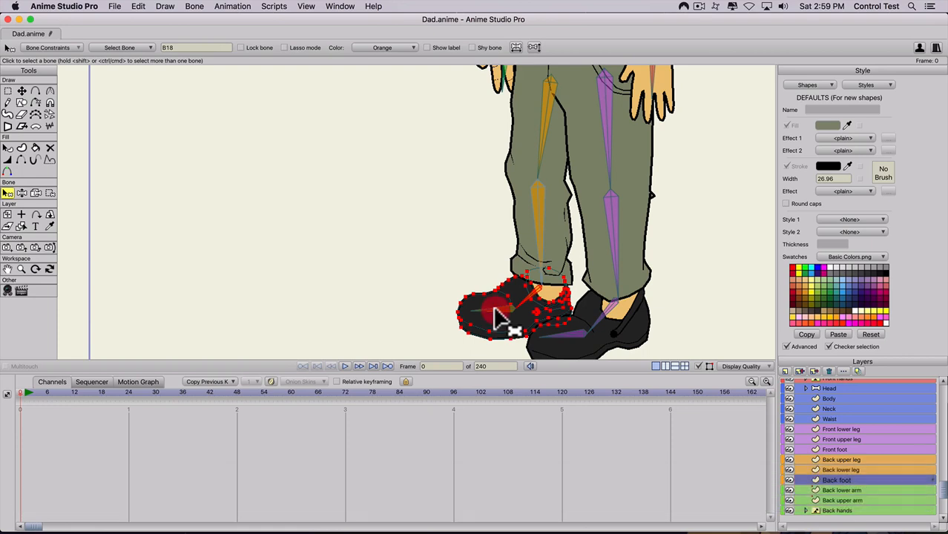
Bind the front points of the Back foot shoe to the toe bone at the tip of that foot
left_click(494, 309)
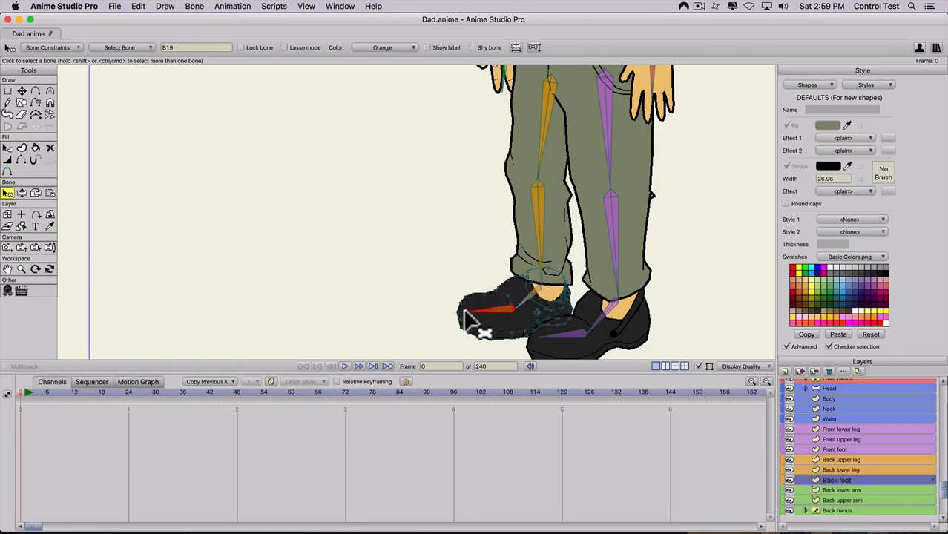
key("g")
left_click_drag(435, 287, 461, 326)
left_click_drag(445, 343, 515, 289)
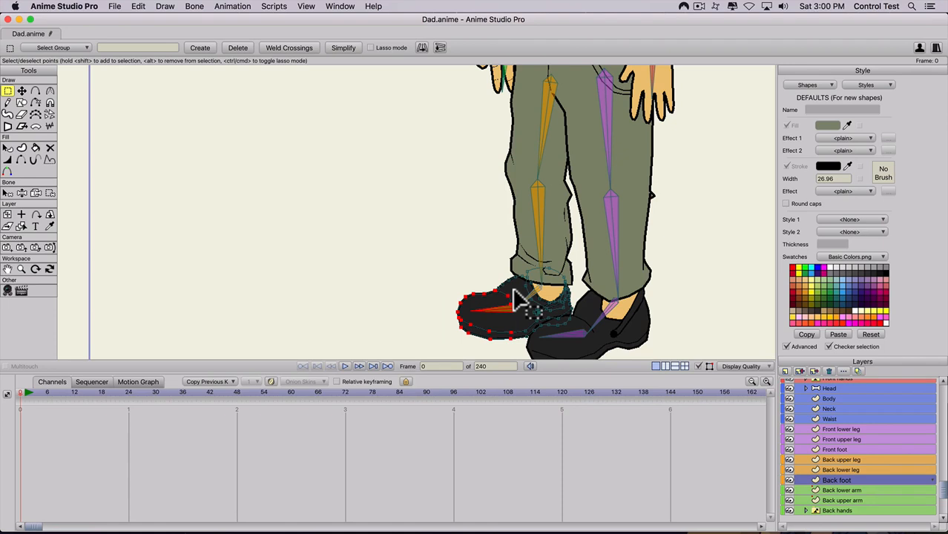
left_click(50, 192)
left_click(194, 48)
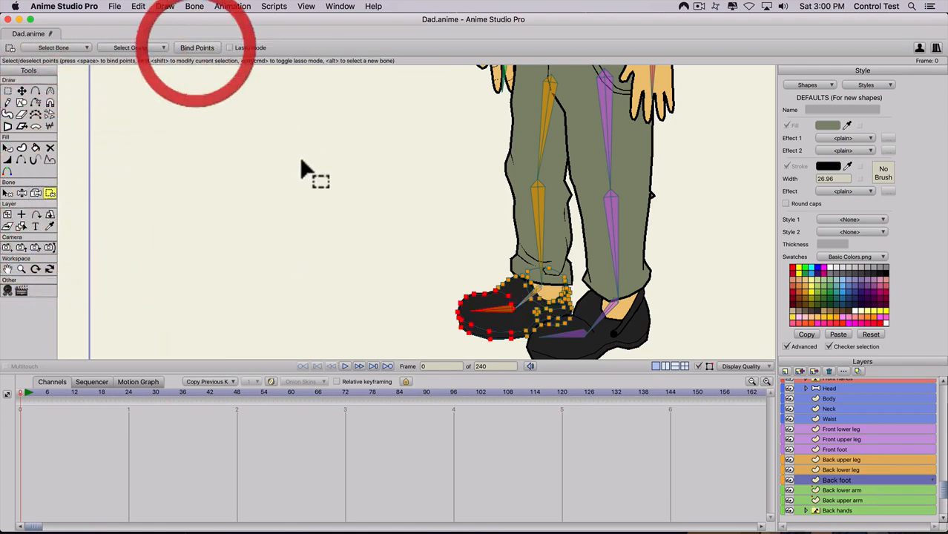
Bind all points of the Back lower arm layer to the green forearm bone
left_click(817, 490)
scroll(436, 176, "down", 1)
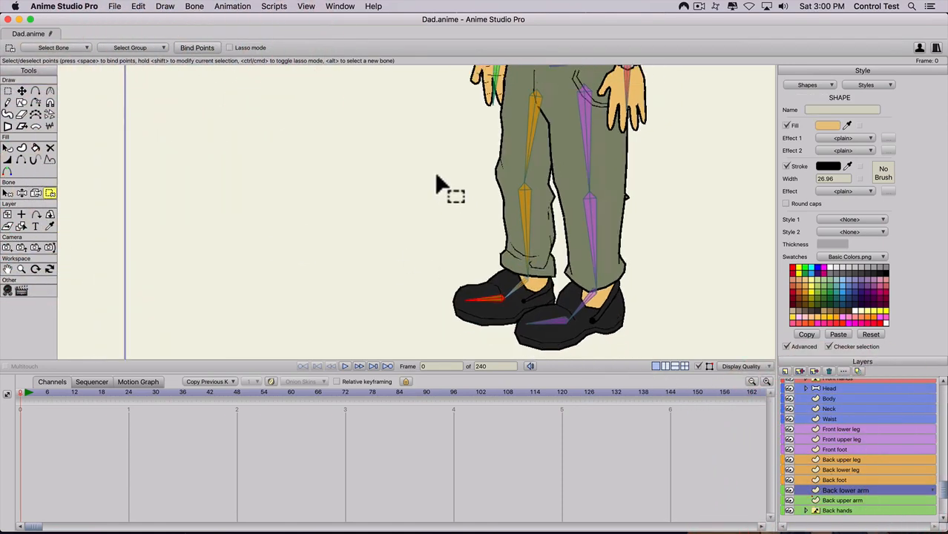
scroll(438, 178, "down", 3)
key("space")
left_click_drag(431, 139, 401, 266)
left_click_drag(395, 189, 391, 180)
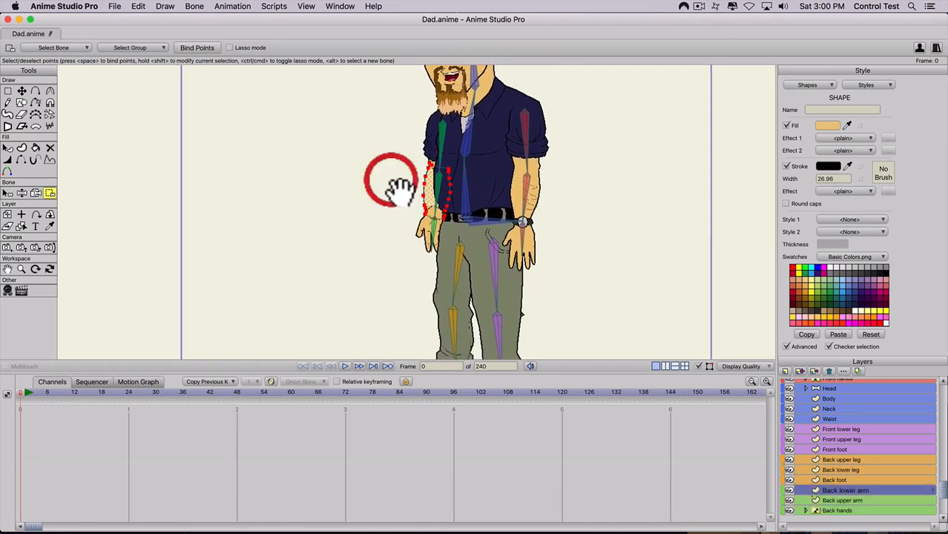
key("b")
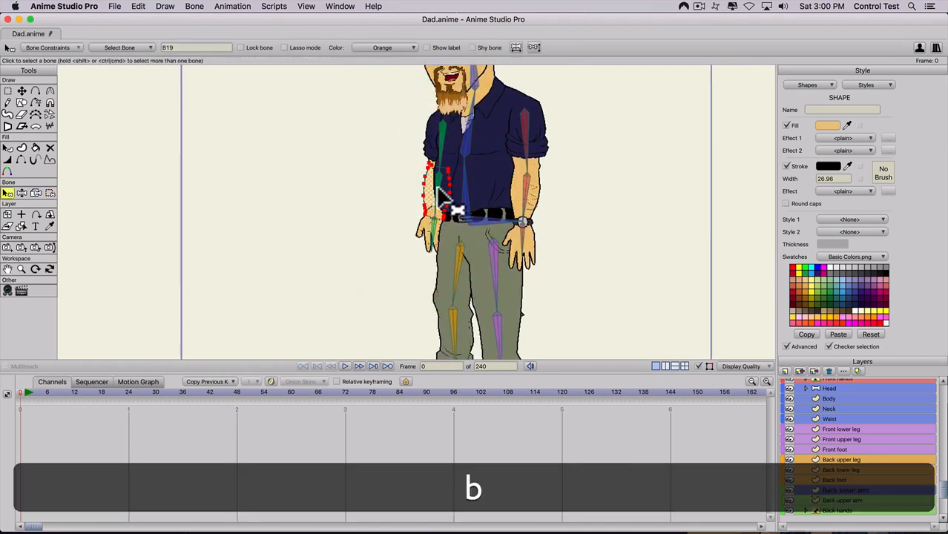
left_click(437, 188)
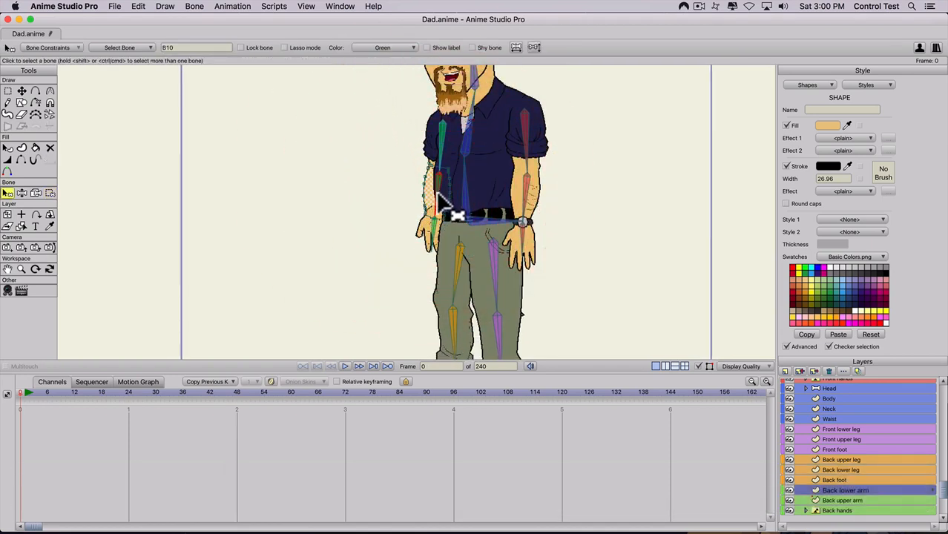
key("super+a")
left_click(49, 193)
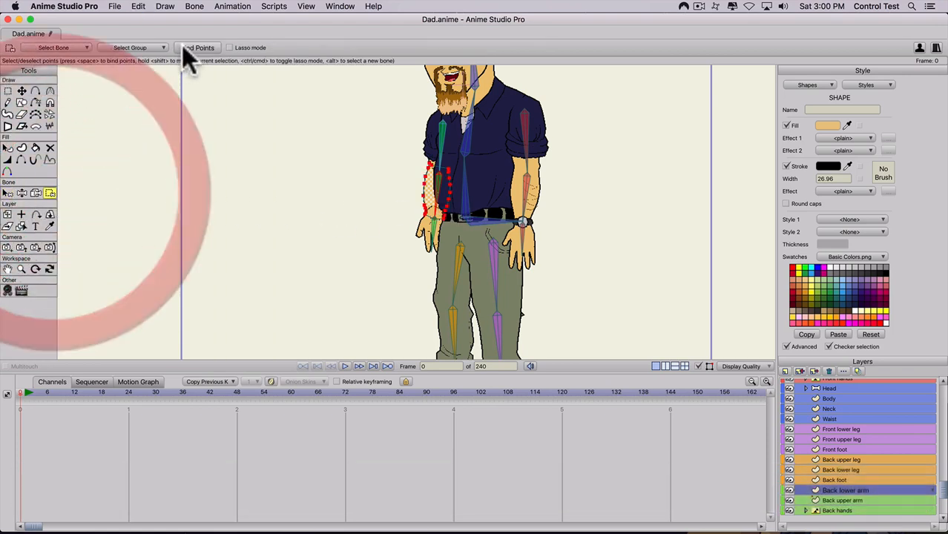
Bind all points of the Back upper arm layer to the green upper arm bone
left_click(840, 501)
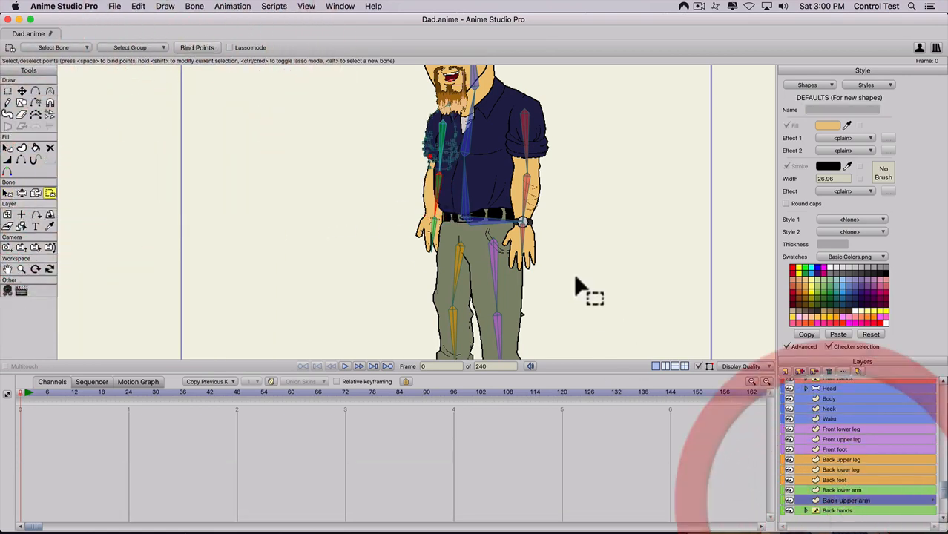
key("b")
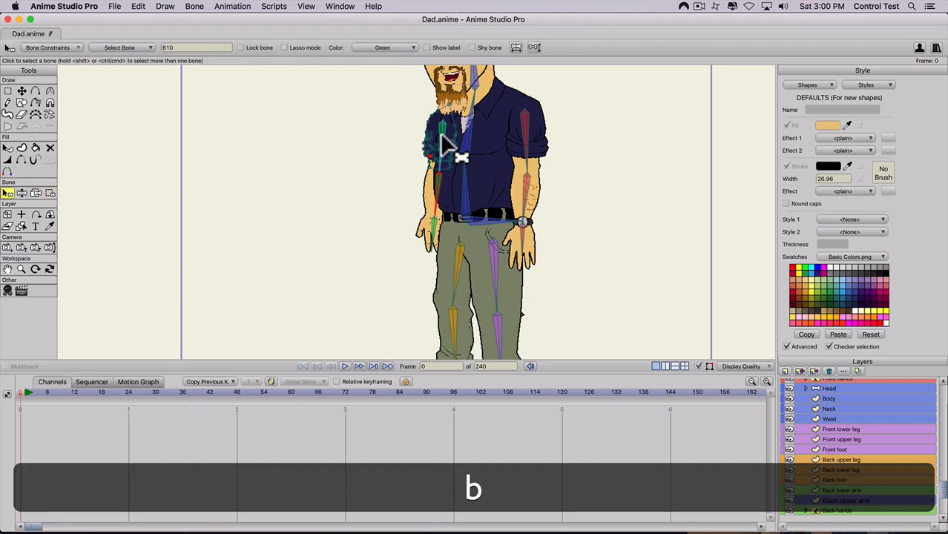
left_click(441, 143)
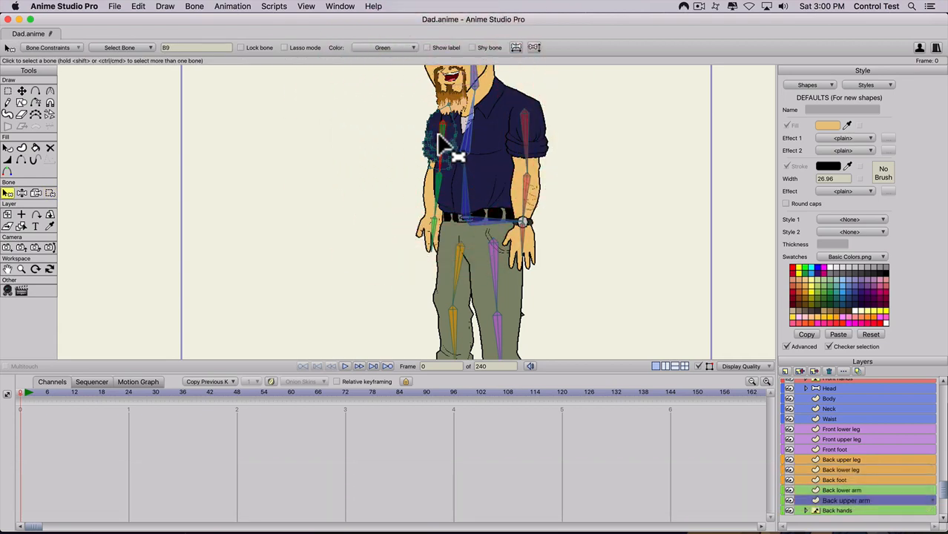
key("super+a")
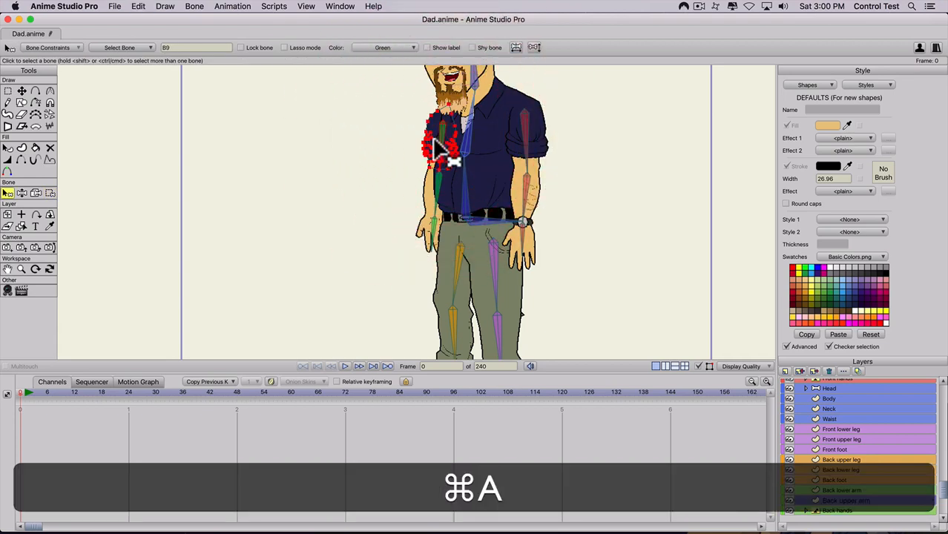
left_click(47, 192)
left_click(197, 47)
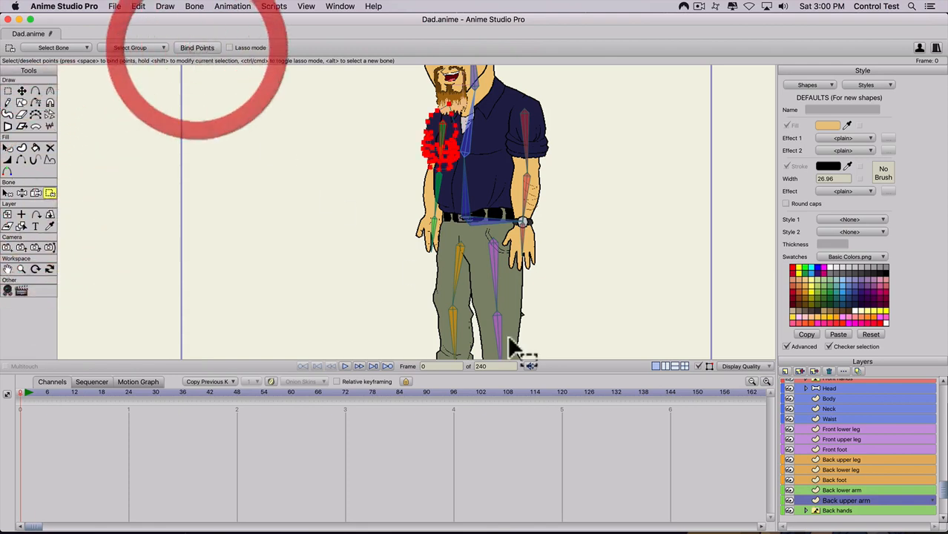
Bind the whole Back hands layer to the green hand bone at the end of the back arm
key("space")
left_click_drag(576, 270, 584, 203)
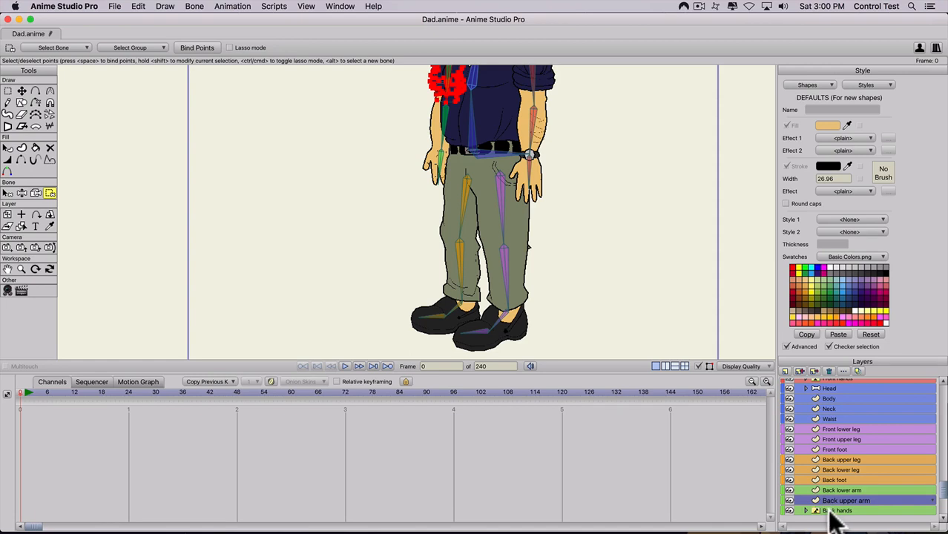
left_click(832, 512)
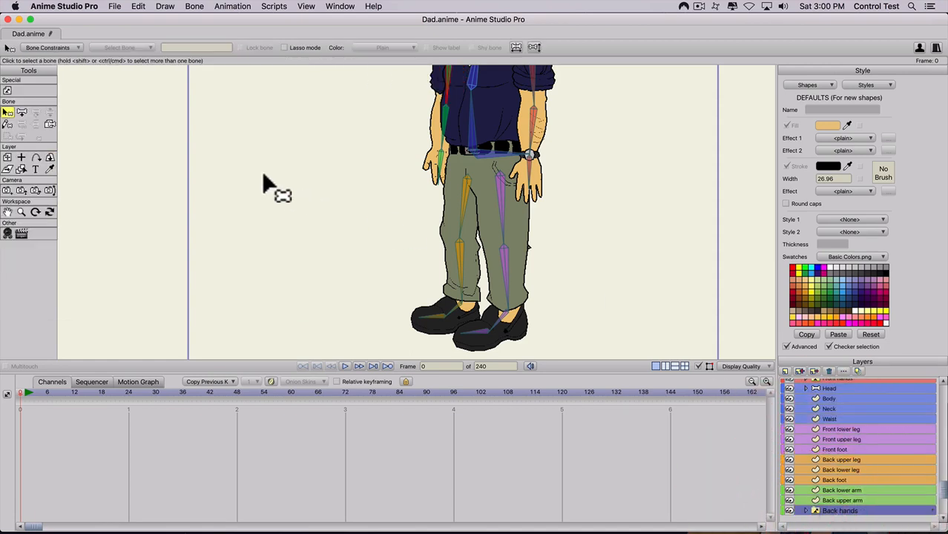
left_click(49, 124)
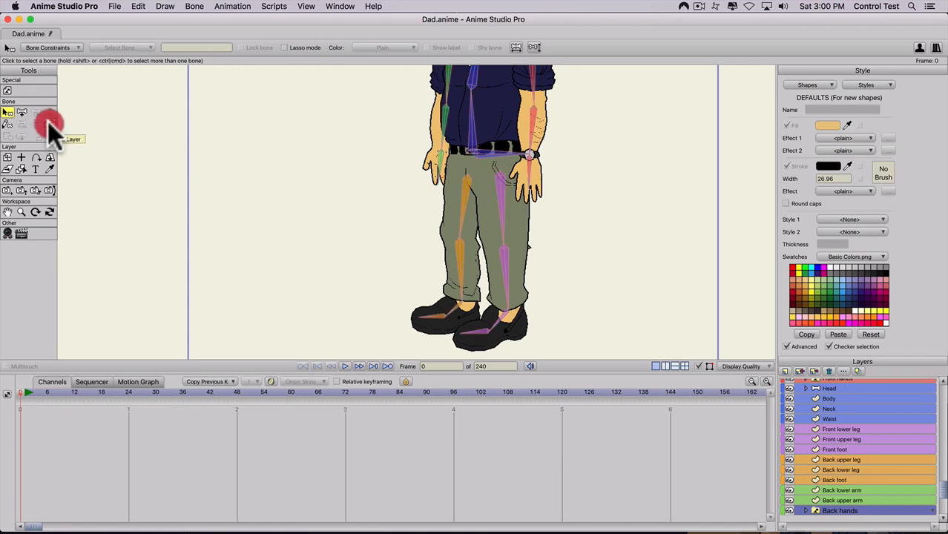
left_click(392, 172)
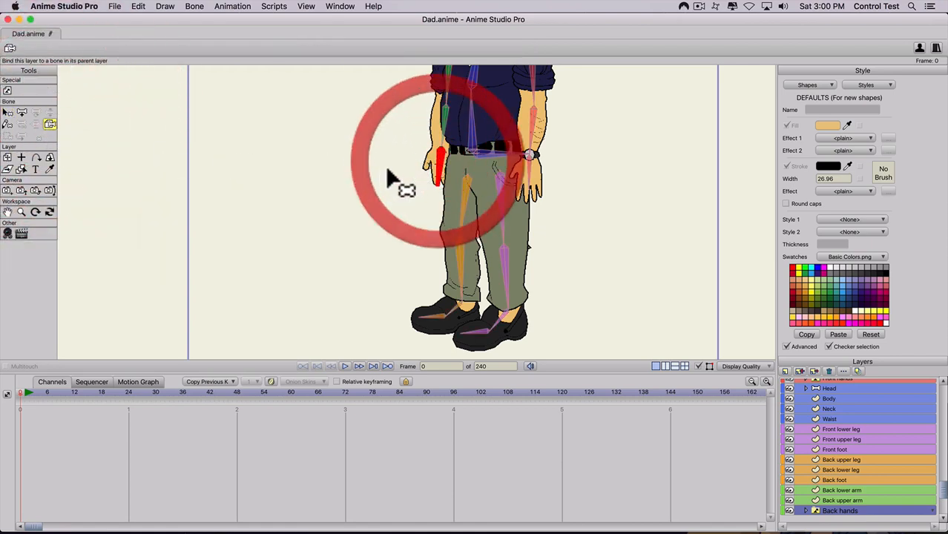
Test the Dad rig by manipulating its leg, arm and upper-body bones into a bent-limb pose
scroll(402, 204, "down", 1)
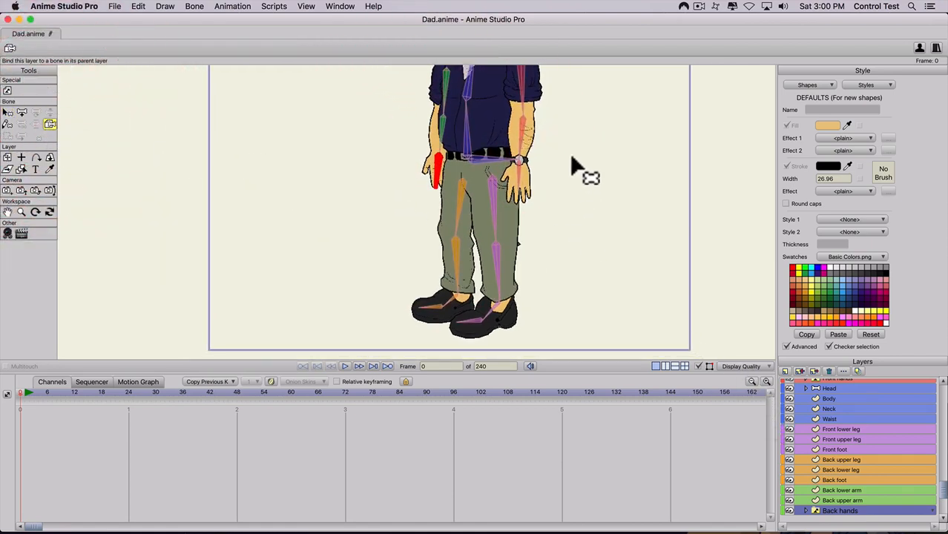
left_click_drag(571, 159, 590, 285)
scroll(838, 401, "up", 3)
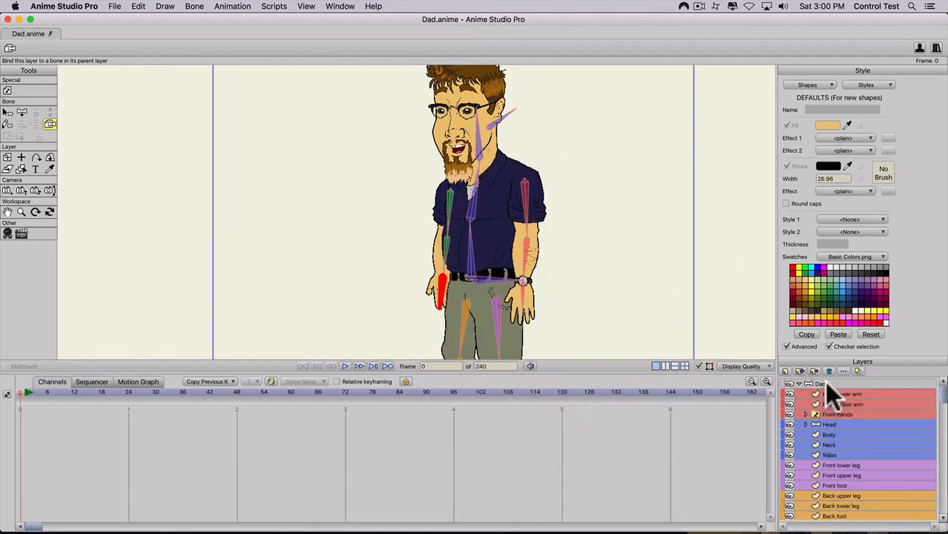
left_click(826, 383)
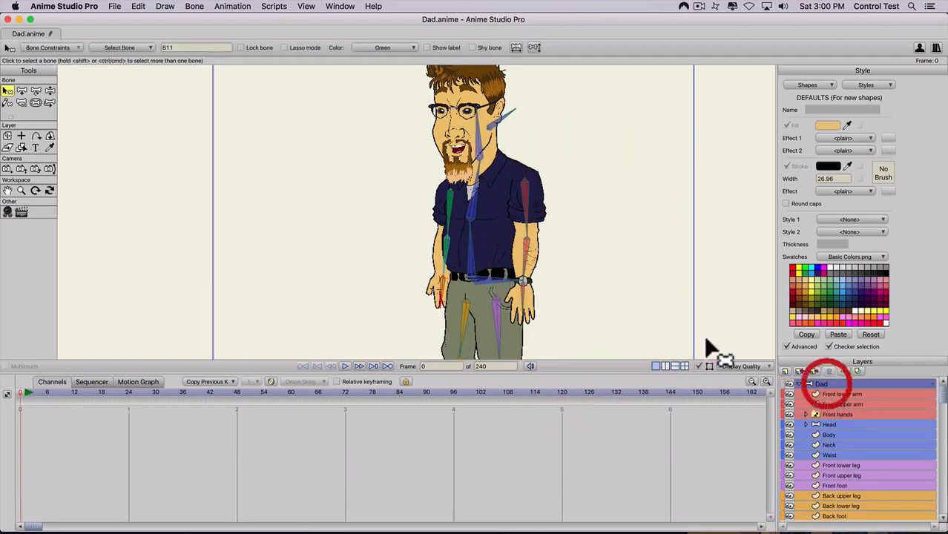
scroll(505, 238, "down", 3)
scroll(502, 230, "down", 1)
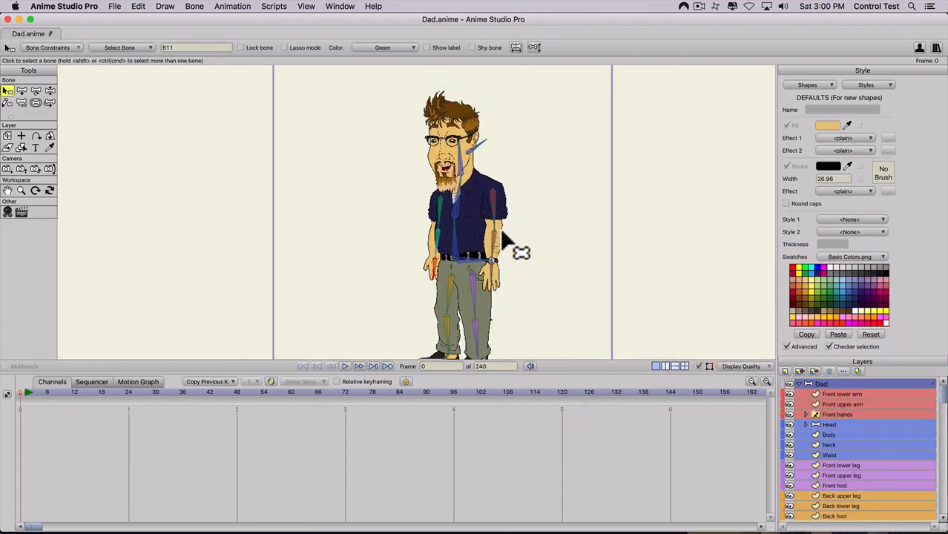
key("space")
left_click_drag(461, 260, 477, 224)
key("z")
left_click_drag(491, 282, 599, 318)
left_click_drag(508, 313, 427, 285)
left_click_drag(548, 282, 514, 318)
left_click_drag(511, 227, 494, 204)
left_click_drag(438, 193, 398, 197)
left_click_drag(512, 279, 518, 328)
left_click_drag(473, 186, 487, 105)
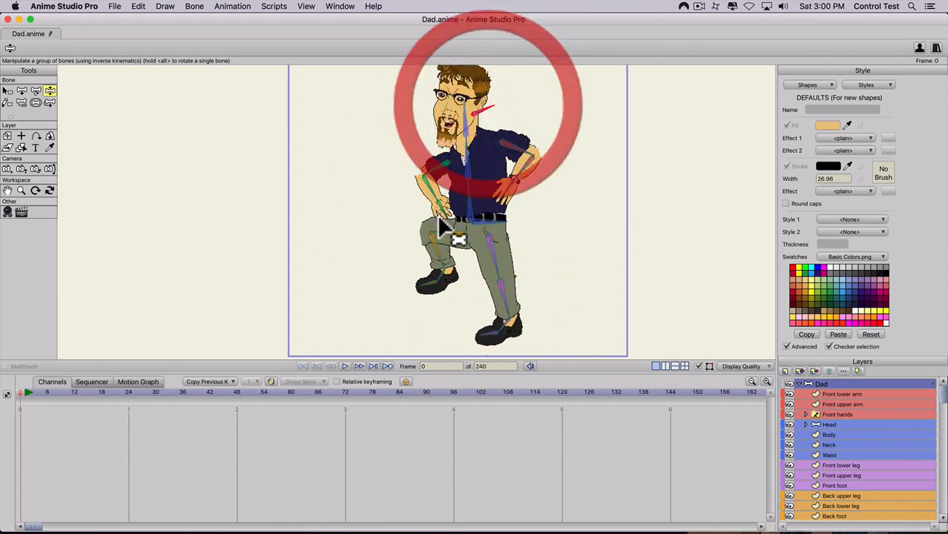
Move the legs and arms back down to a relaxed standing pose and test tilting the torso
left_click_drag(437, 264, 429, 333)
left_click_drag(506, 314, 456, 319)
left_click_drag(538, 180, 537, 258)
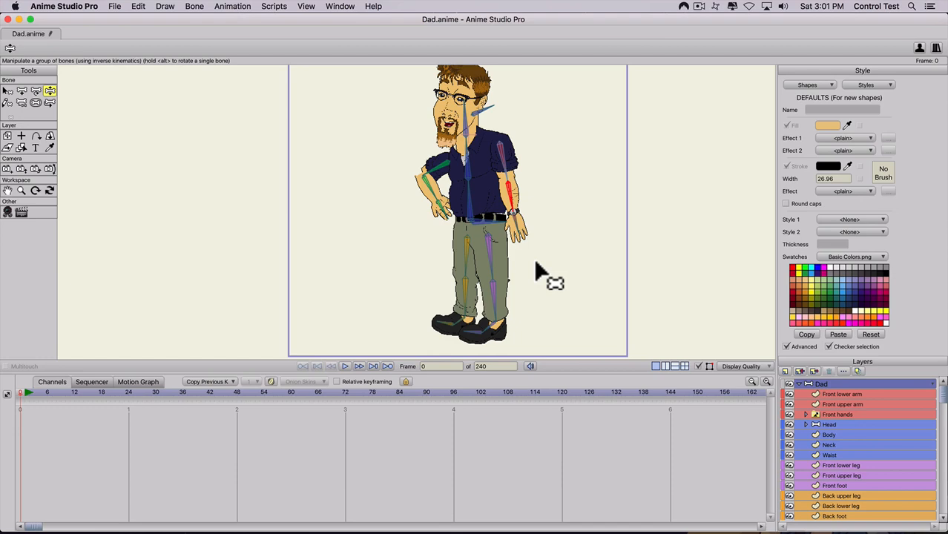
left_click_drag(482, 209, 440, 250)
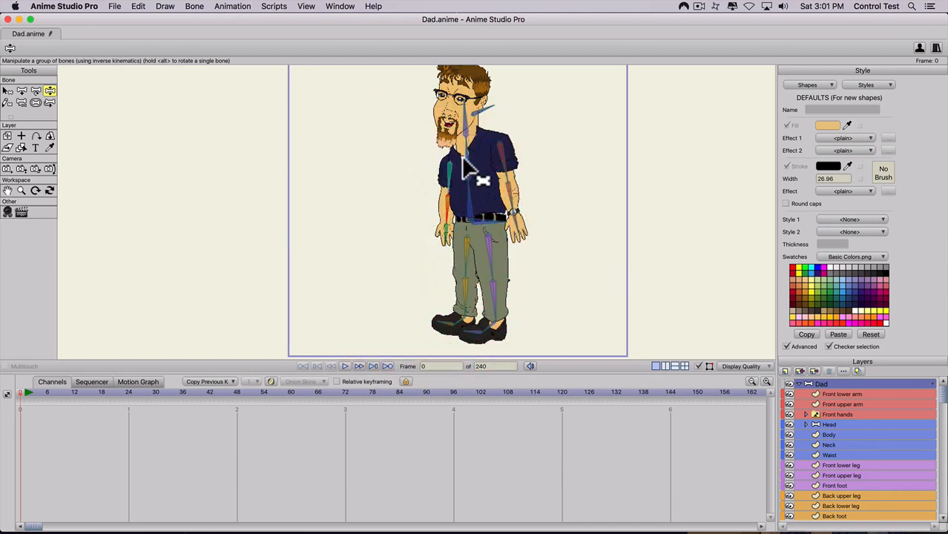
left_click_drag(472, 160, 447, 171)
left_click(6, 394)
left_click(7, 392)
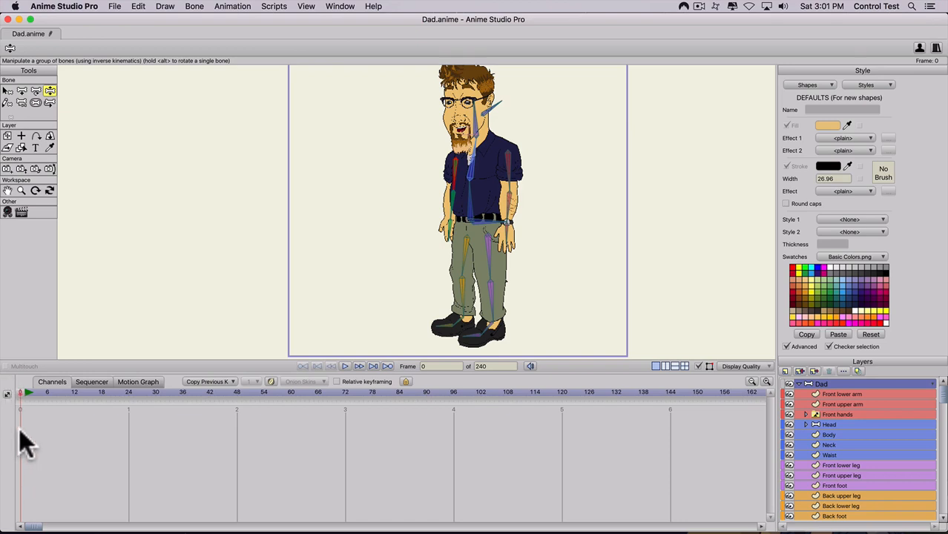
left_click(22, 391)
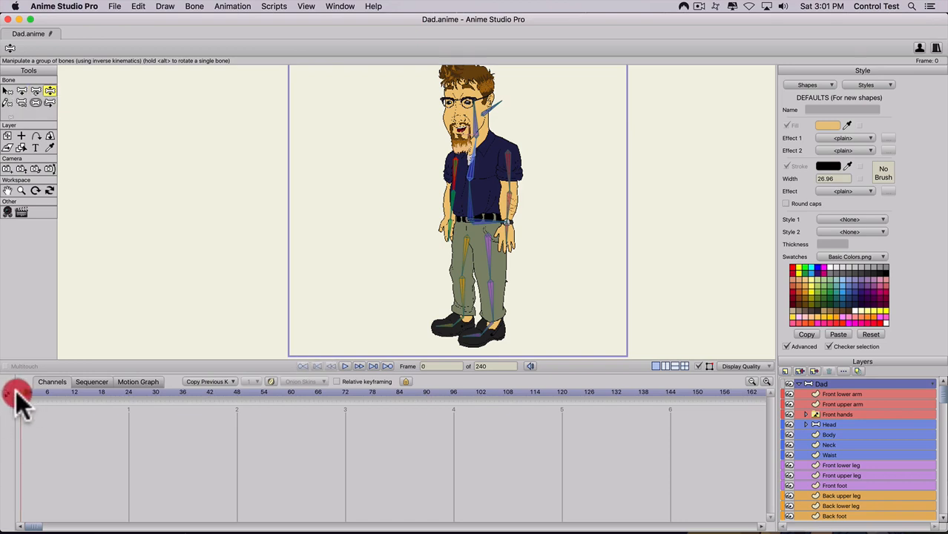
Add a new vector layer above the Dad layer and name it "joint reference"
left_click(787, 371)
left_click(791, 379)
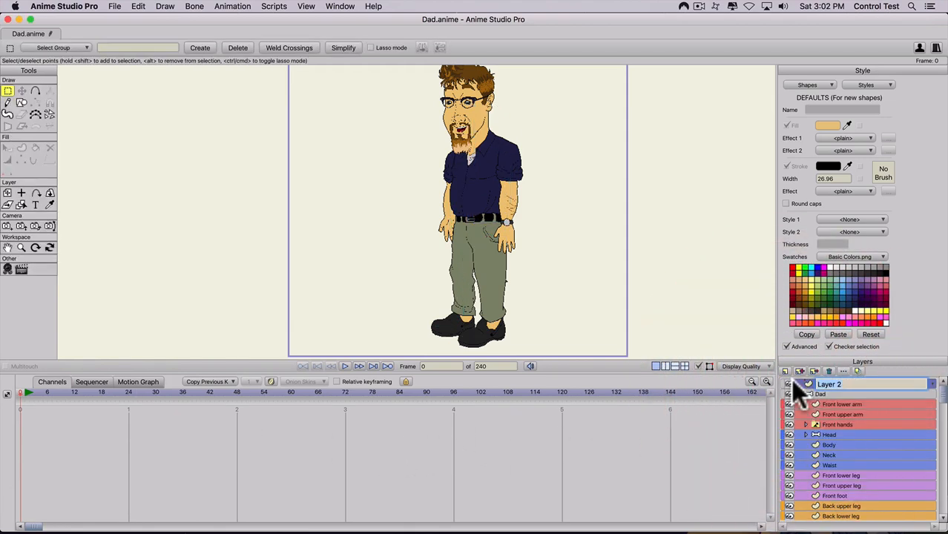
type("joint ")
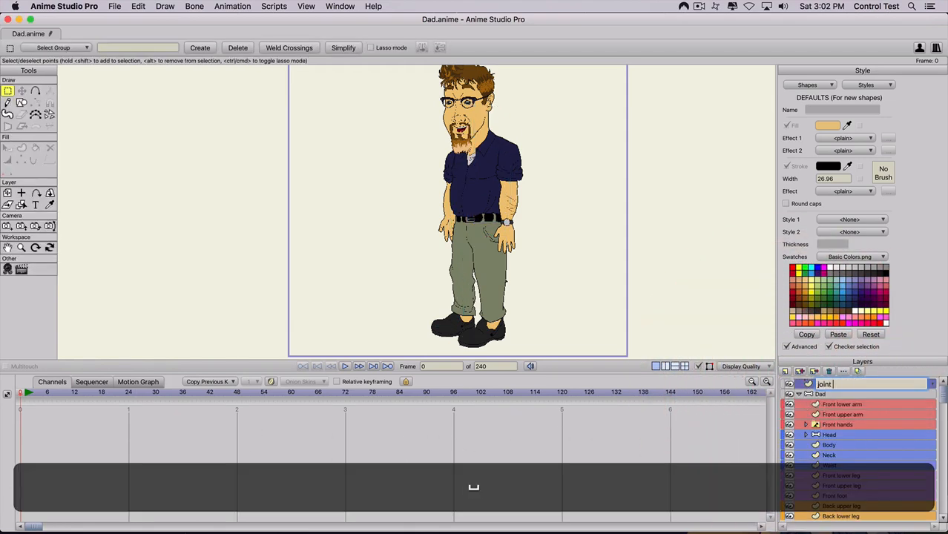
type("reference")
key("Return")
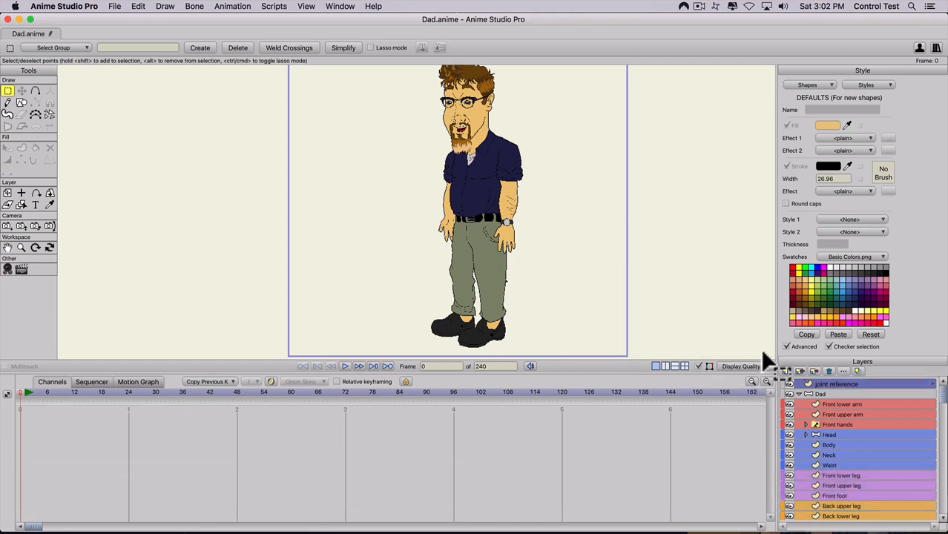
Draw a perfect circle with skin-coloured fill and black outline in the empty space beside the front forearm
left_click(21, 103)
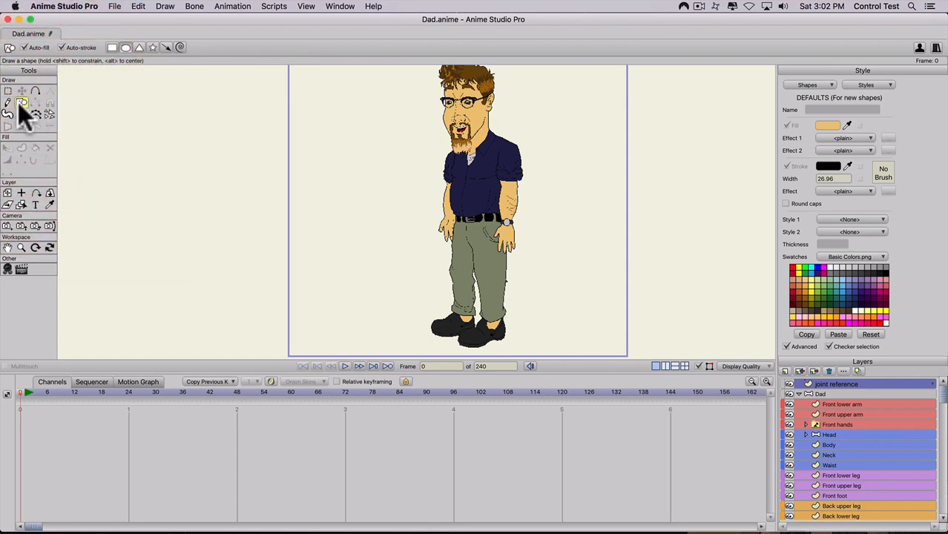
left_click(126, 47)
scroll(553, 233, "up", 2)
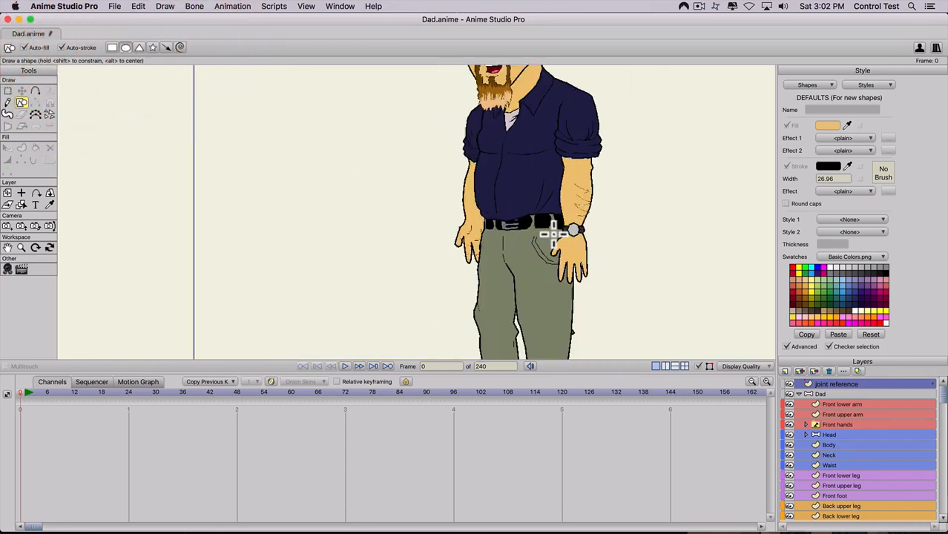
scroll(553, 233, "up", 3)
key("space")
left_click_drag(565, 197, 256, 219)
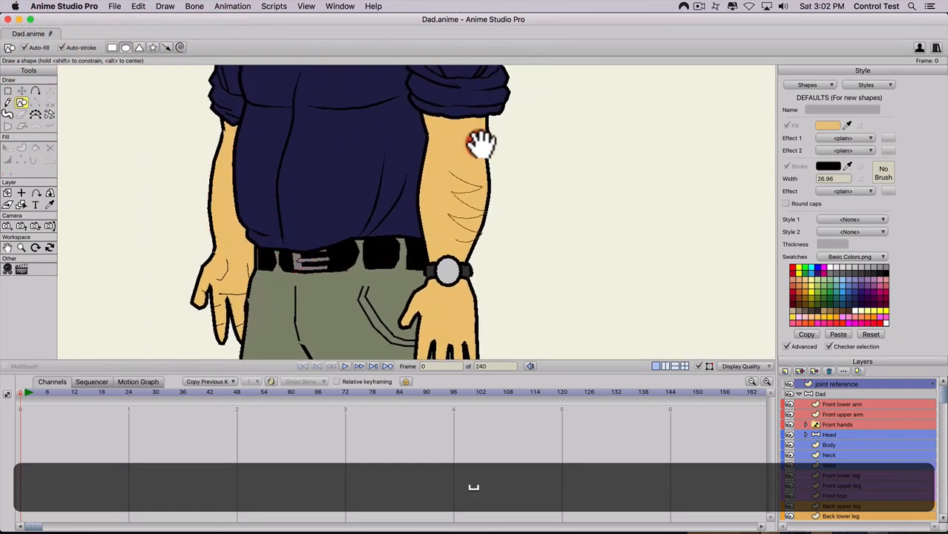
left_click_drag(481, 142, 452, 175)
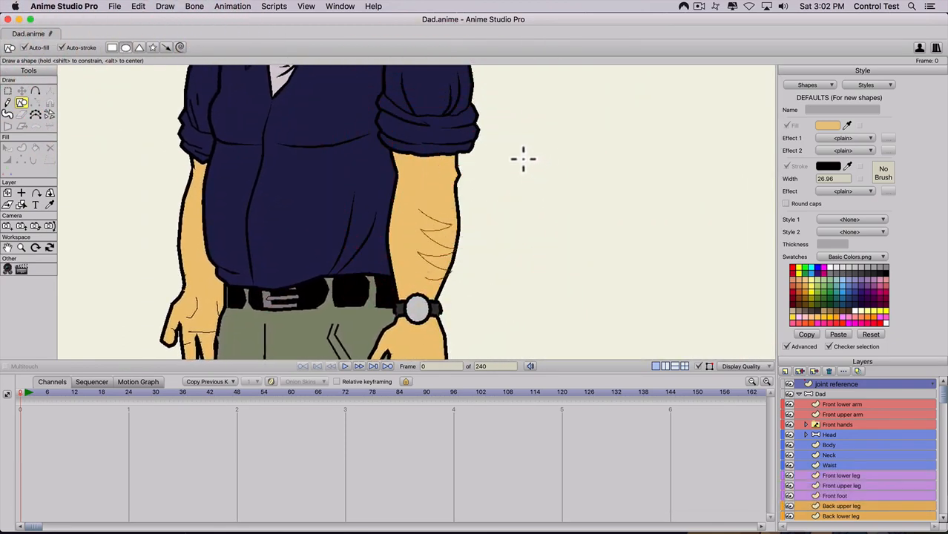
mouse_move(524, 160)
left_mouse_down()
mouse_move(585, 252)
mouse_move(571, 240)
mouse_move(571, 218)
mouse_move(586, 259)
mouse_move(529, 179)
mouse_move(561, 233)
mouse_move(601, 191)
mouse_move(627, 278)
mouse_move(474, 239)
mouse_move(595, 197)
mouse_move(547, 240)
mouse_move(599, 262)
left_mouse_up()
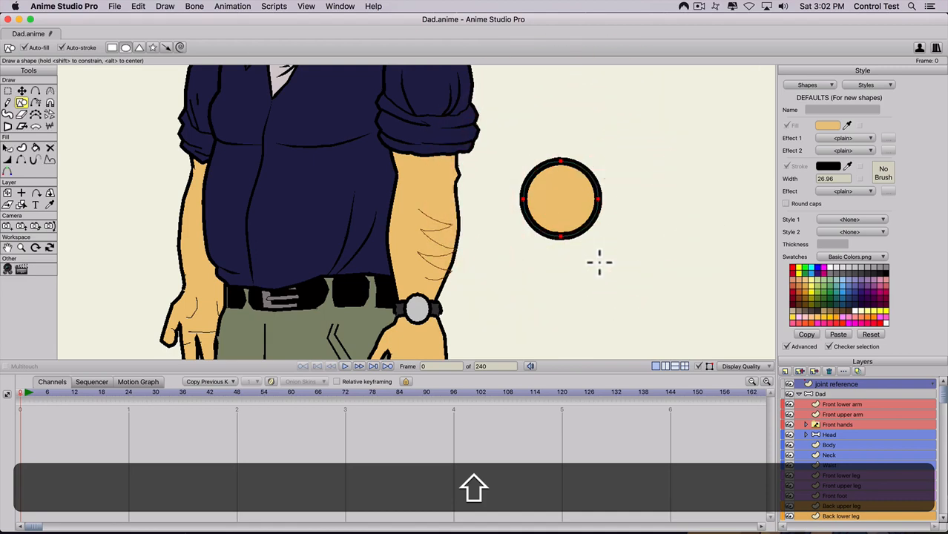
key("q")
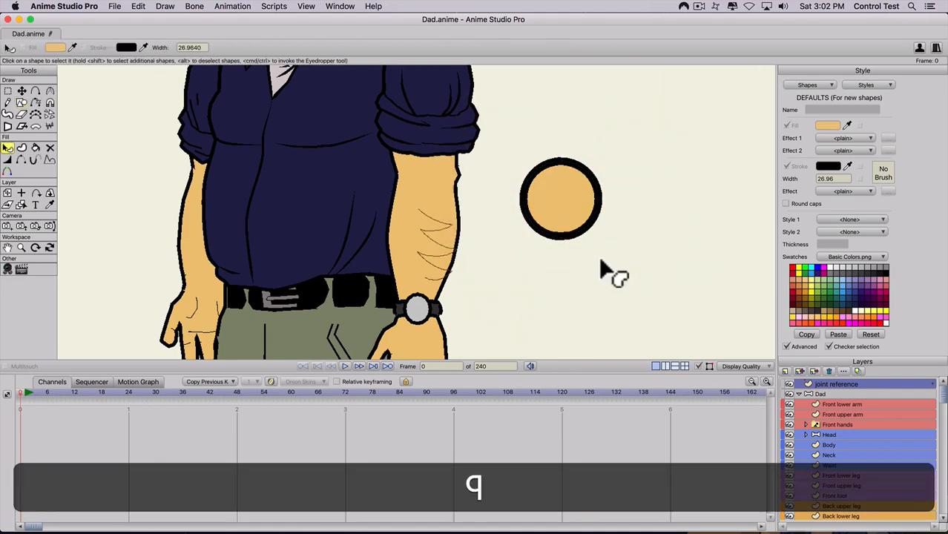
Recolour the circle with a dark green fill and a red stroke, and set its stroke width to 6
left_click(555, 198)
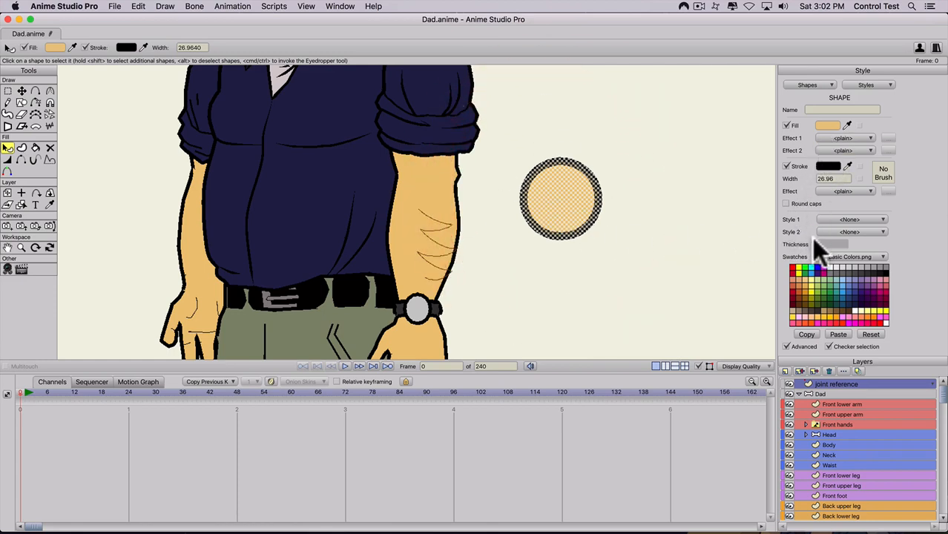
left_click(829, 300)
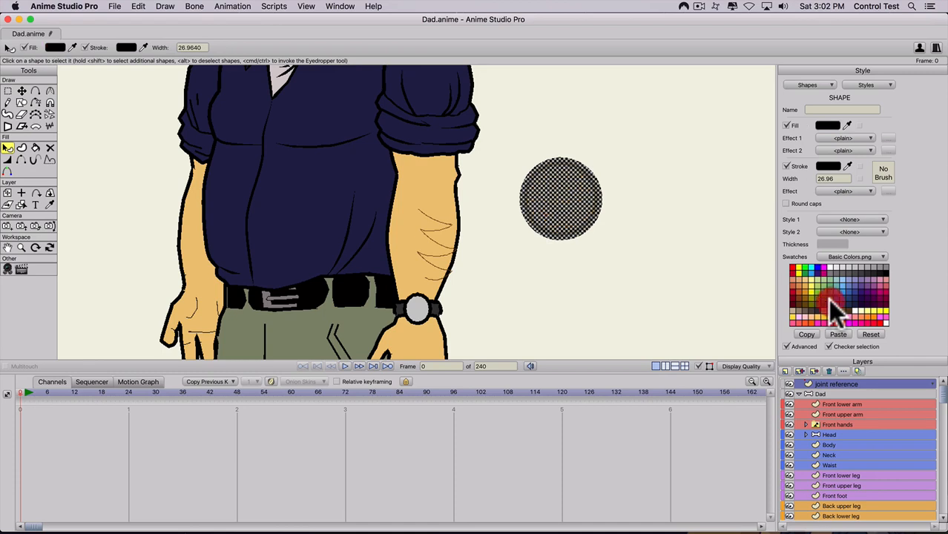
left_click(830, 306)
left_click(832, 308)
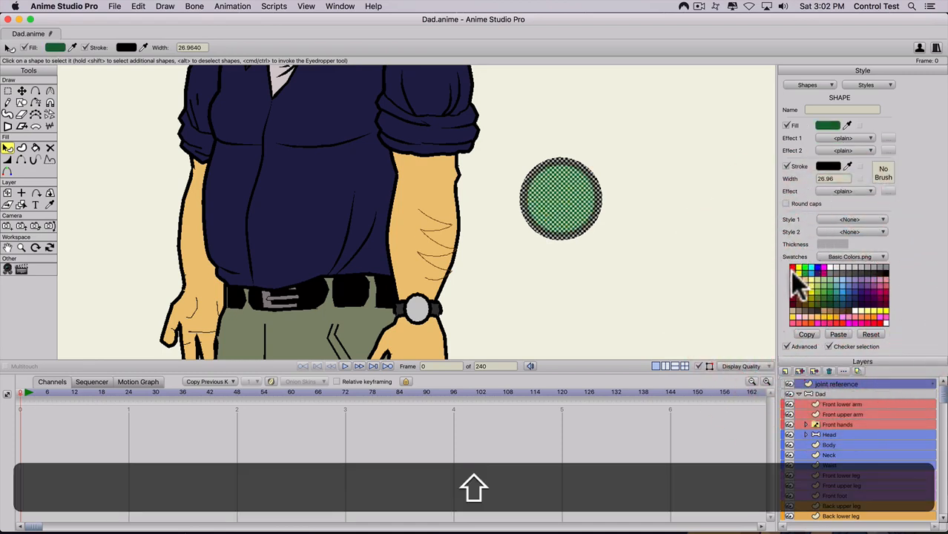
left_click(790, 270, "shift")
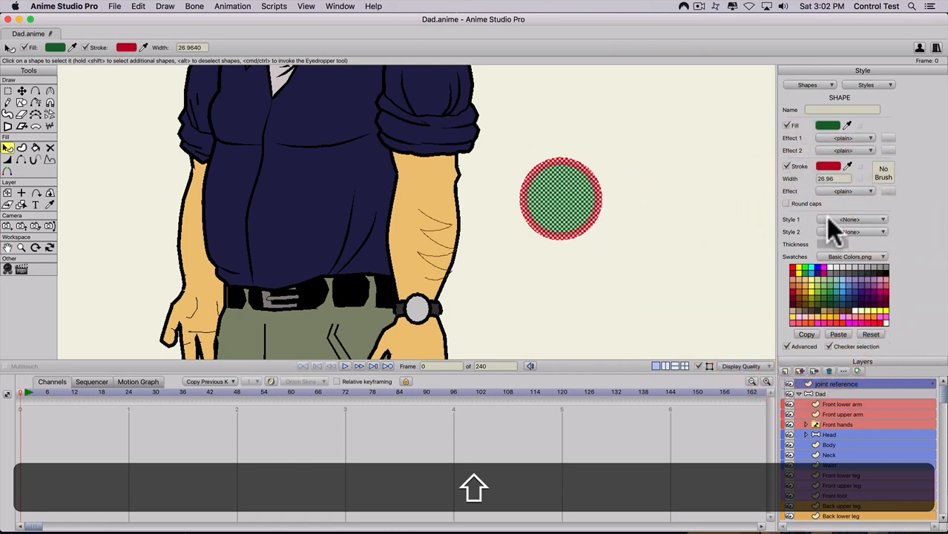
scroll(833, 183, "down", 13)
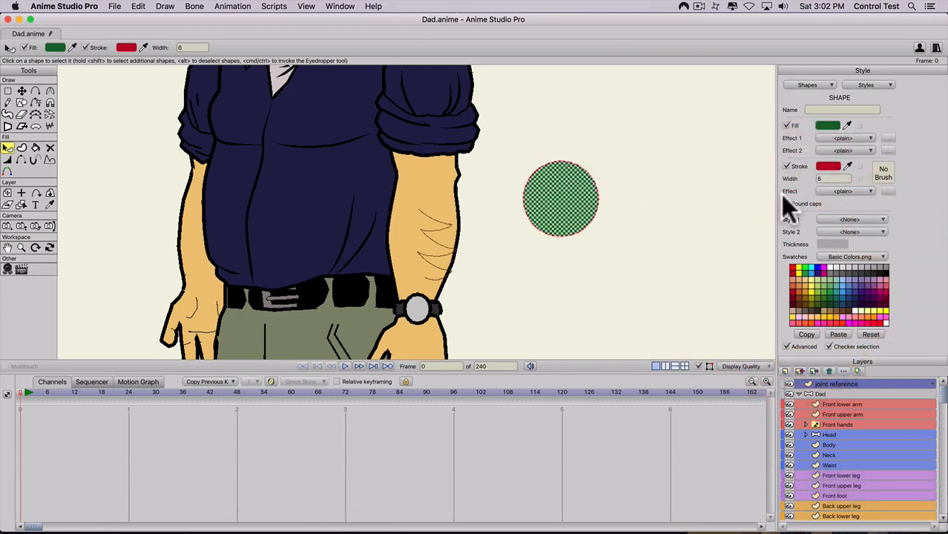
Make both the circle's green fill and its red stroke semi-transparent by lowering their alpha
left_click(828, 126)
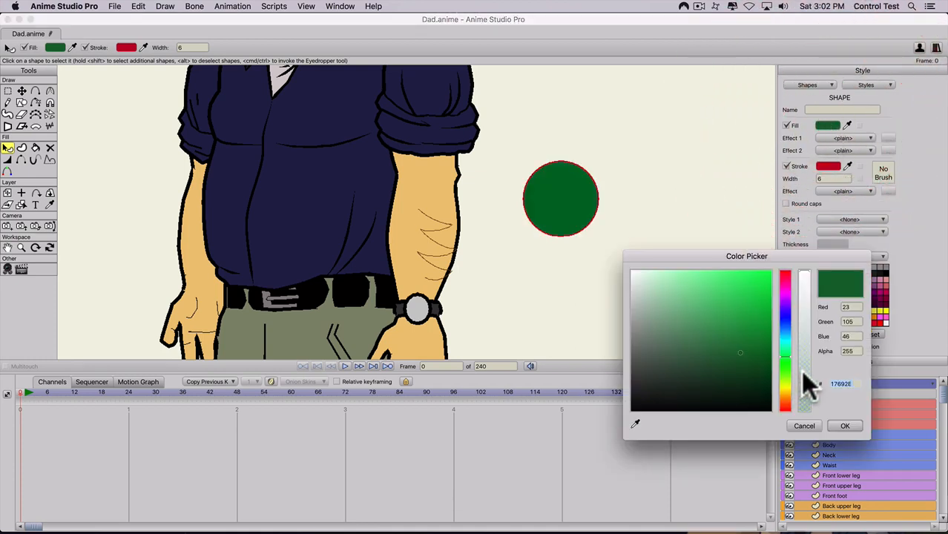
mouse_move(803, 292)
left_mouse_down()
mouse_move(799, 384)
mouse_move(803, 374)
mouse_move(816, 401)
left_mouse_up()
left_click(845, 425)
left_click(826, 169)
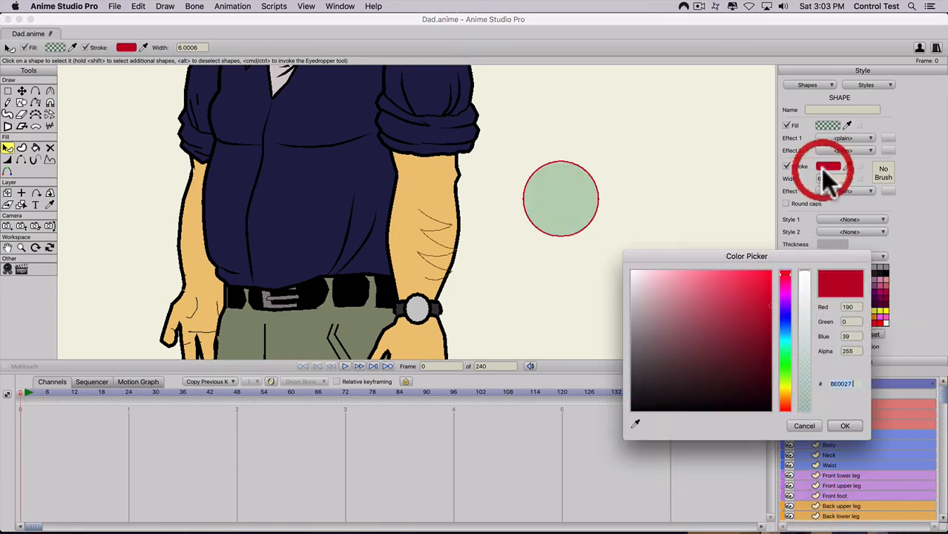
left_click(806, 383)
left_click_drag(808, 394, 802, 381)
left_click(845, 426)
Draw a straight horizontal line across the middle of the circle, extending slightly past both edges
scroll(635, 250, "up", 5)
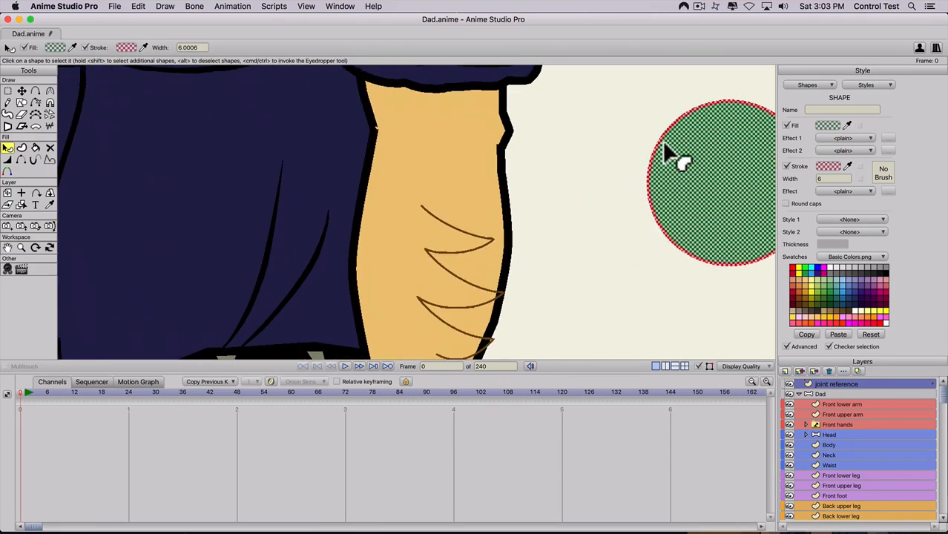
left_click_drag(665, 149, 454, 164)
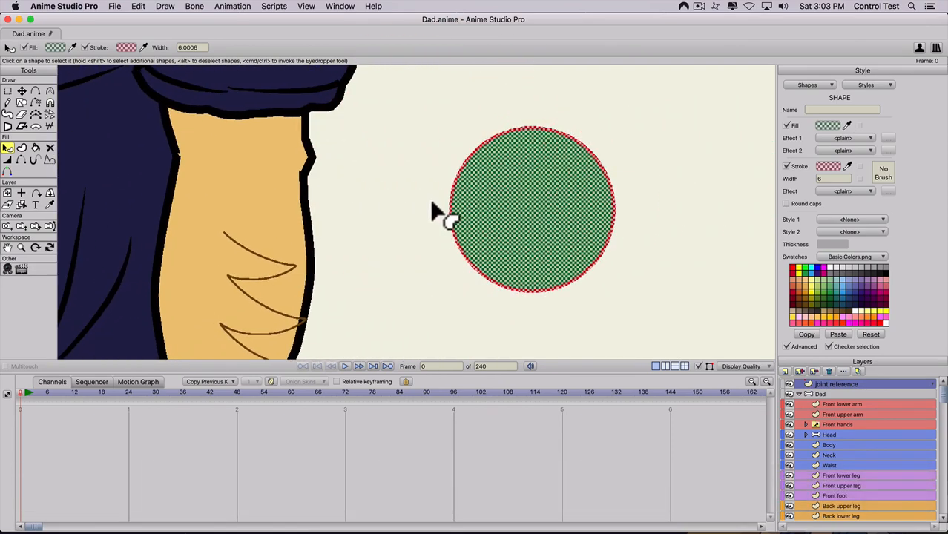
key("a")
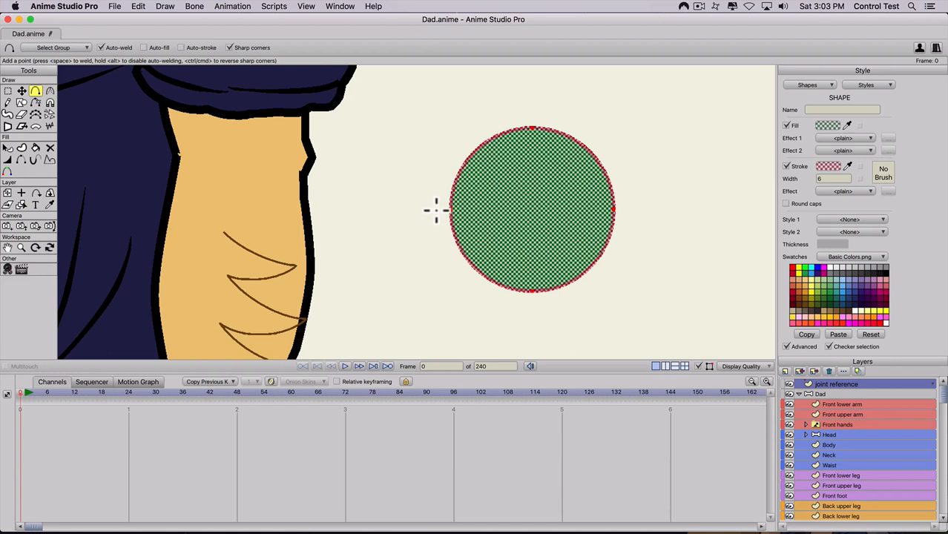
left_click_drag(429, 208, 639, 220)
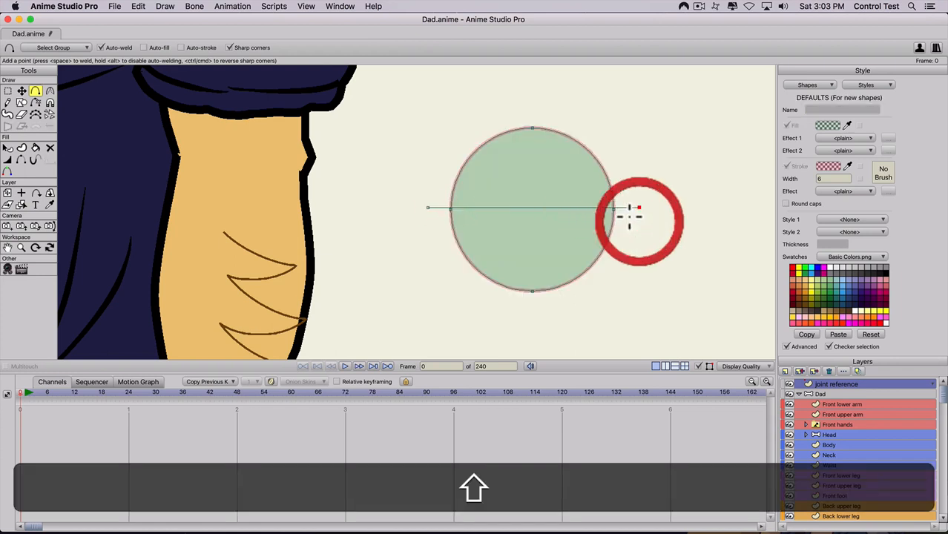
Create a stroke-only shape from the horizontal line, using the semi-transparent red stroke of width 6
scroll(623, 216, "up", 3)
key("u")
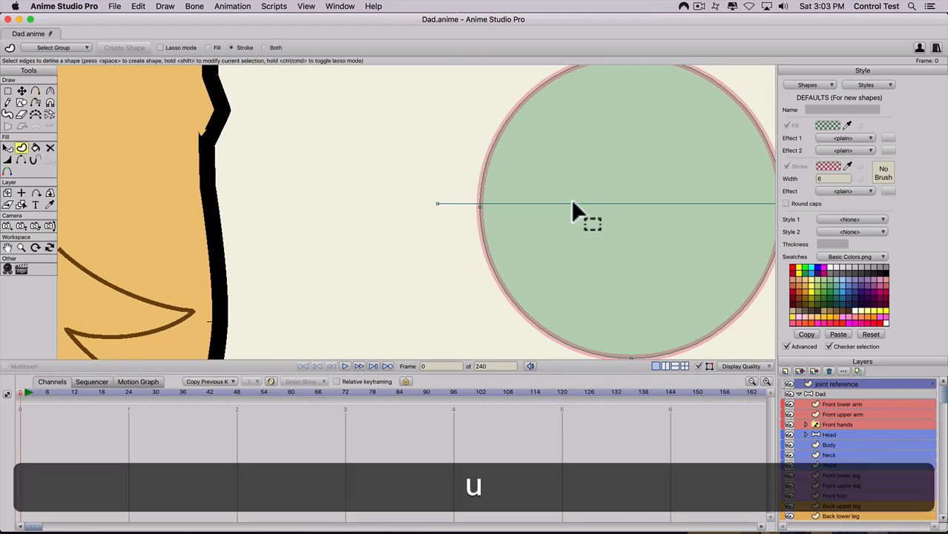
left_click(575, 203)
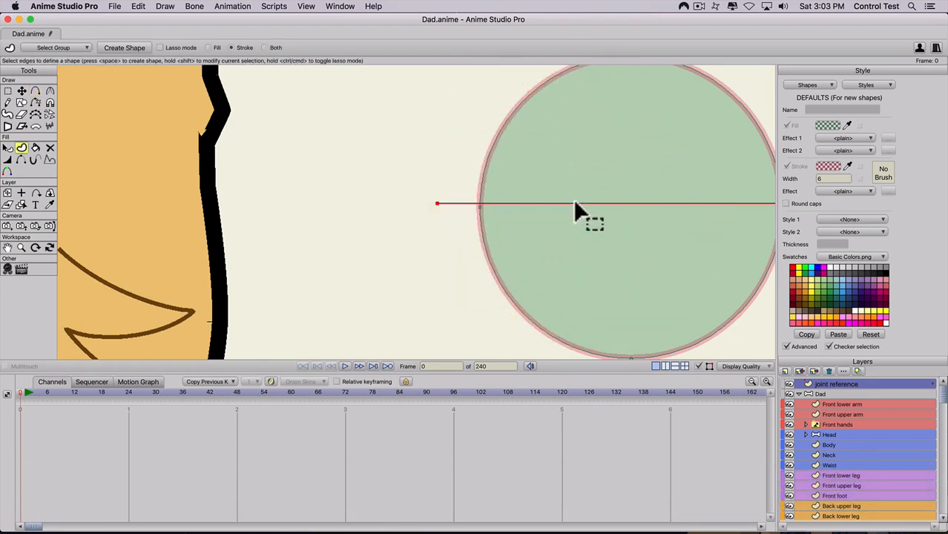
left_click(231, 47)
left_click(123, 47)
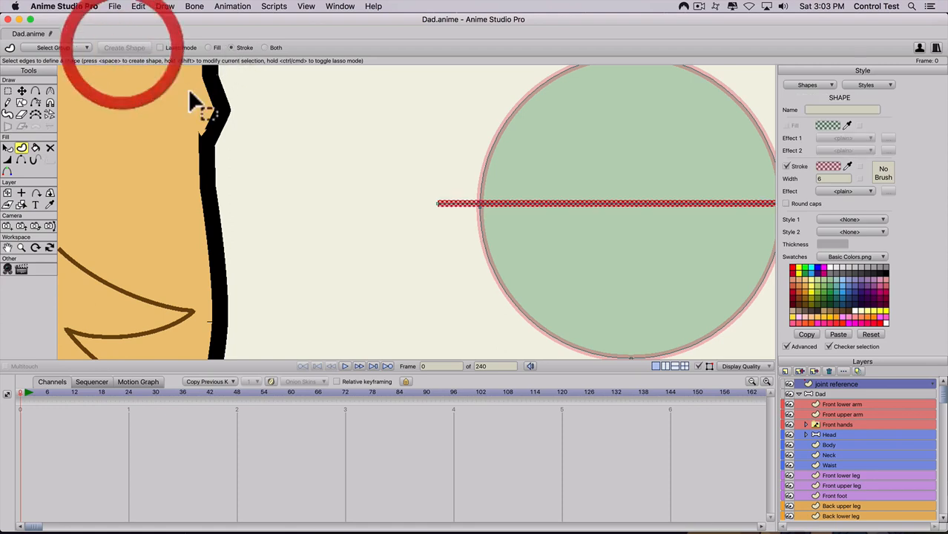
key("space")
mouse_move(637, 229)
left_mouse_down()
mouse_move(540, 237)
mouse_move(515, 250)
left_mouse_up()
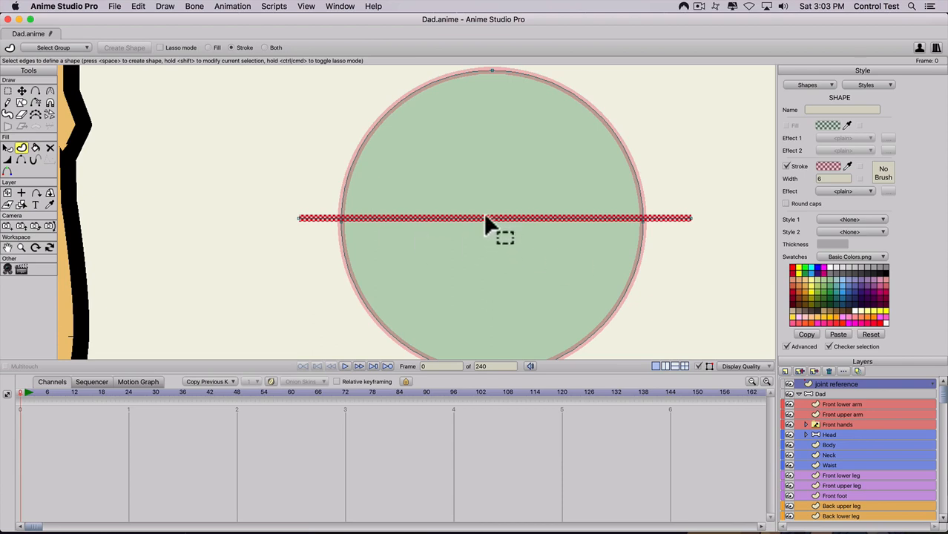
scroll(592, 238, "up", 3)
key("y")
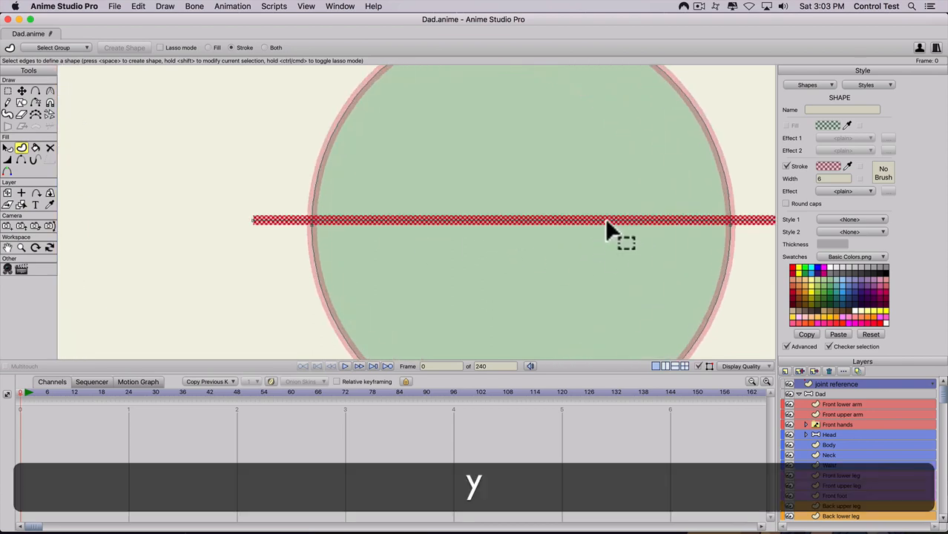
left_click(596, 232)
key("t")
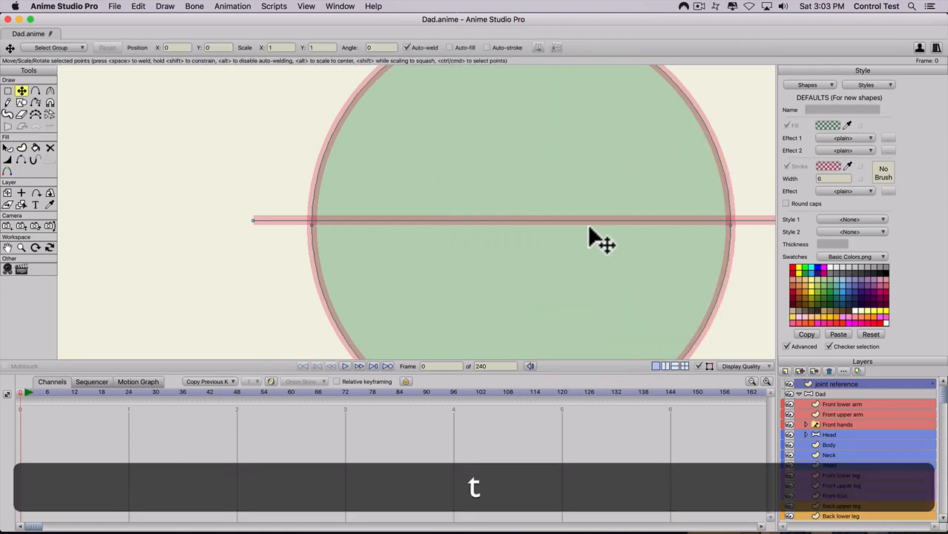
left_click(588, 230)
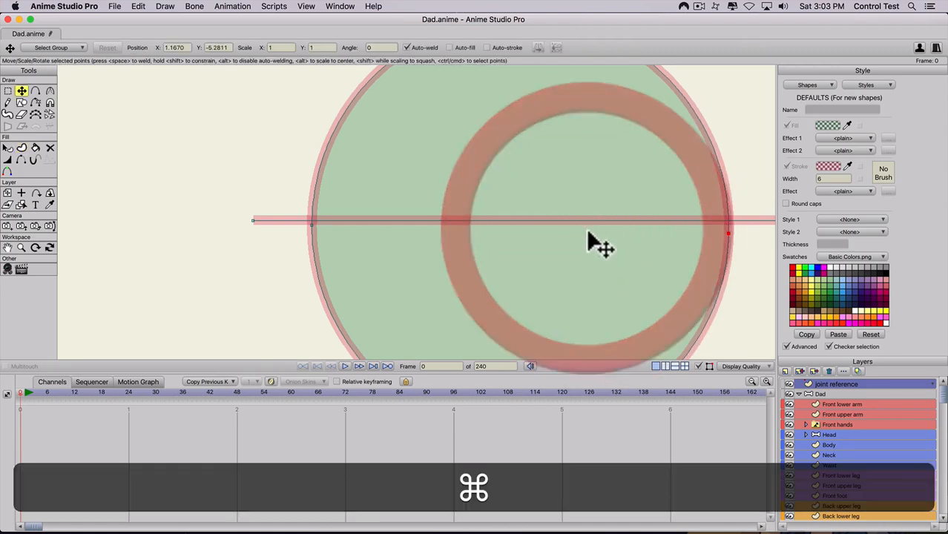
key("super+z")
Move the horizontal line so that it passes exactly through the circle's two side points
key("t")
left_click_drag(540, 220, 522, 224)
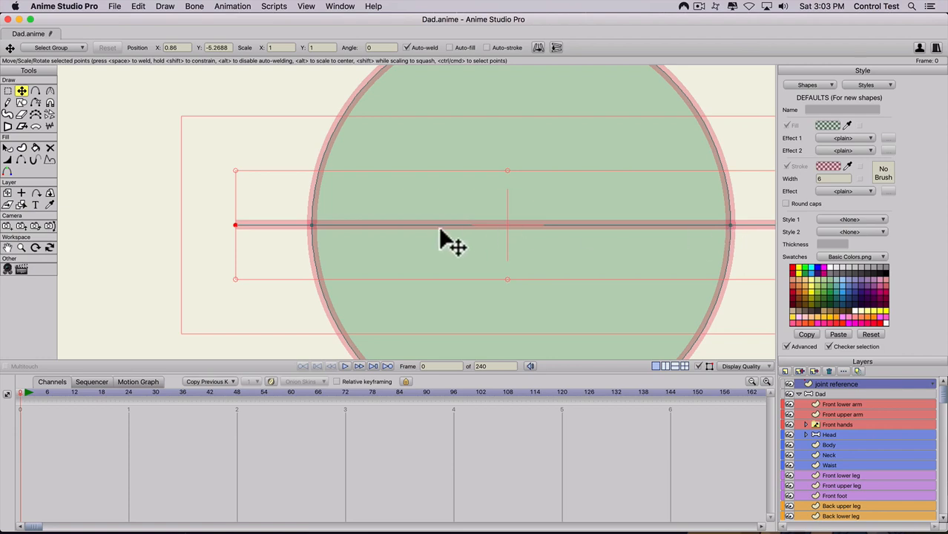
scroll(327, 241, "up", 4)
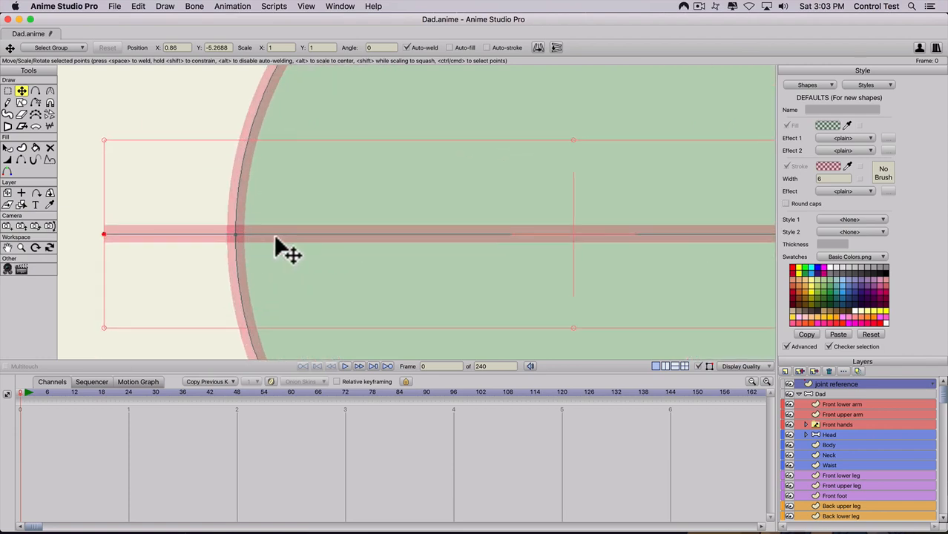
left_click(278, 236)
left_click_drag(279, 236, 282, 237)
scroll(317, 246, "down", 5)
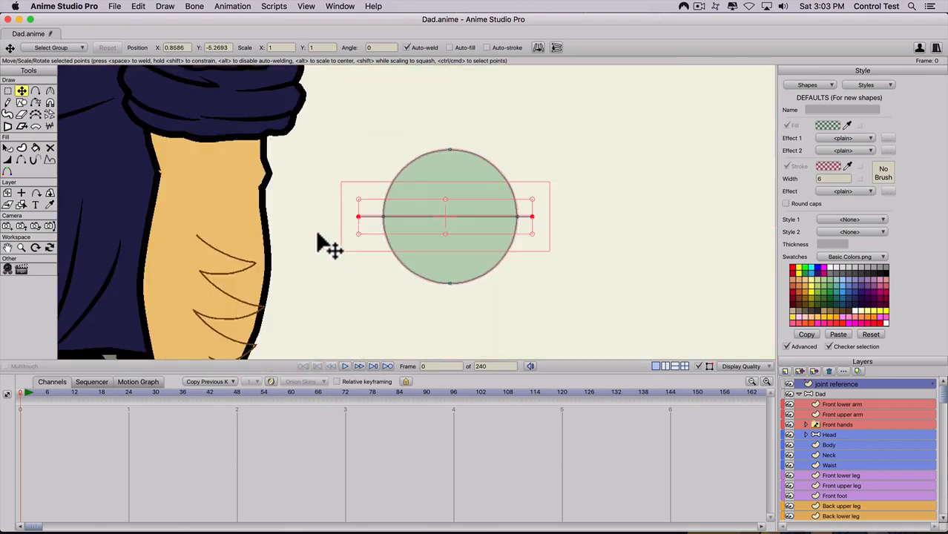
Duplicate the horizontal line, rotate the copy to vertical, and align it with the circle's upper and lower points to form a crosshair
key("super+c")
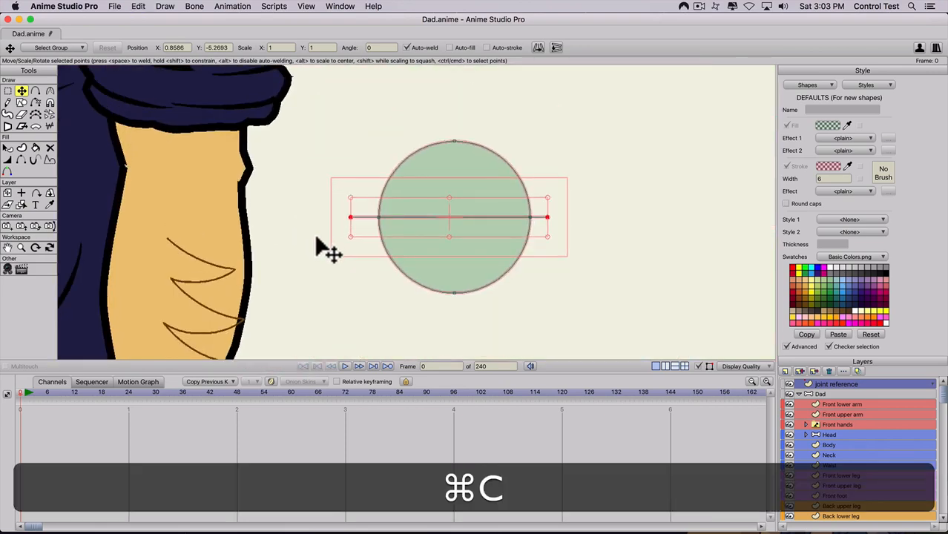
key("super+v")
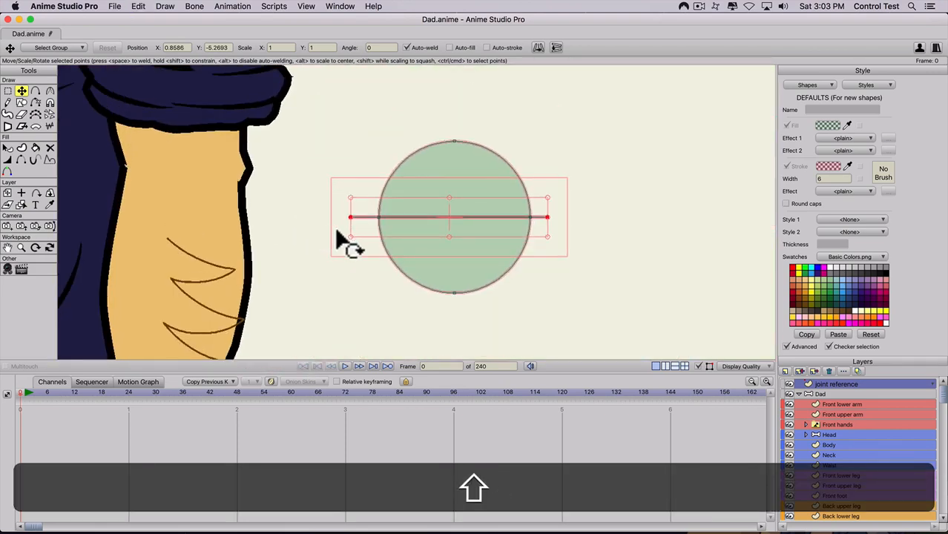
left_click_drag(340, 239, 430, 135)
left_click_drag(445, 192, 387, 283)
scroll(449, 193, "up", 5)
key("space")
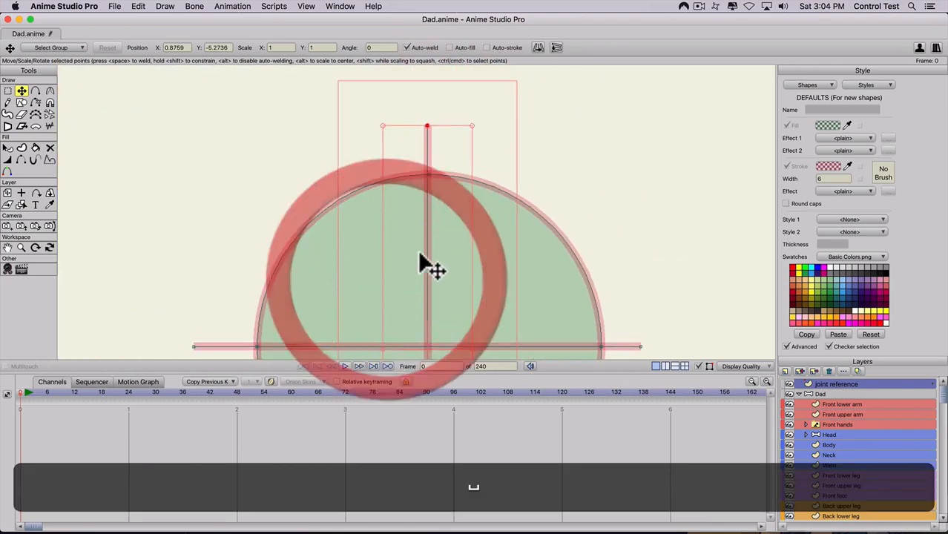
left_click_drag(427, 259, 430, 260)
scroll(436, 211, "up", 5)
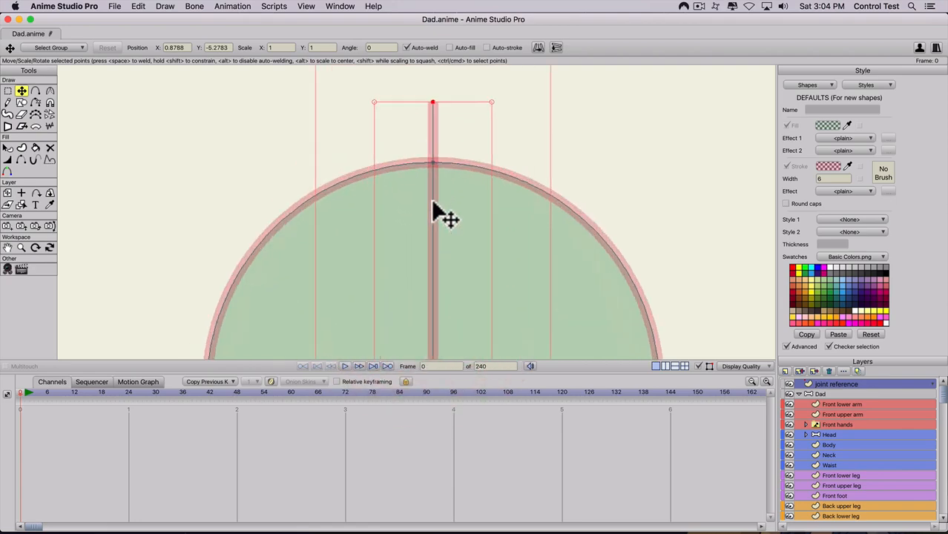
scroll(436, 189, "down", 8)
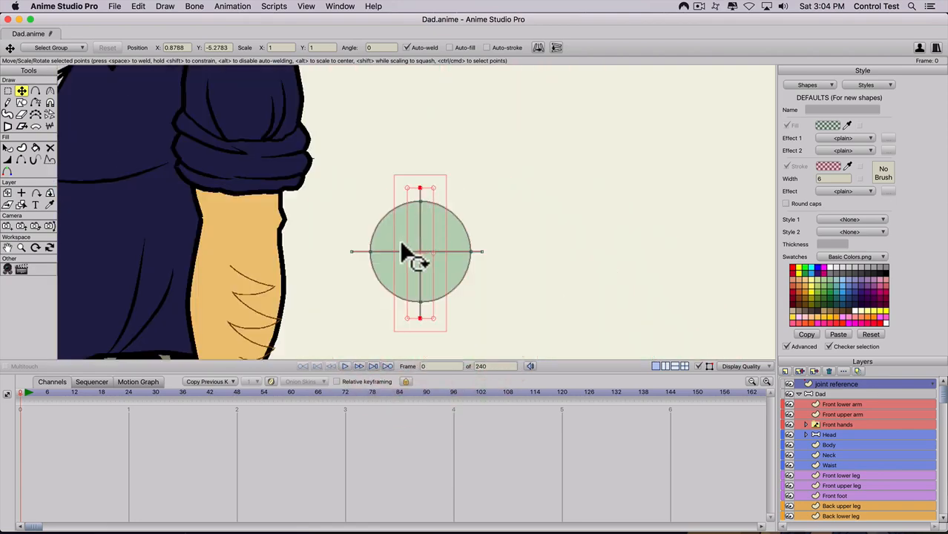
Select all points of the circle and crosshair, and move the joint reference layer inside the Dad bone layer
scroll(402, 254, "up", 3)
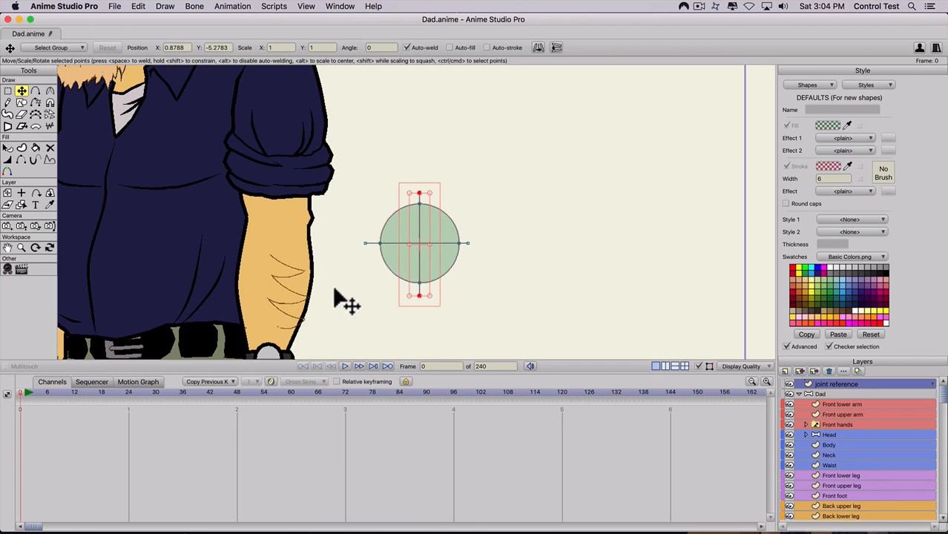
scroll(338, 239, "down", 2)
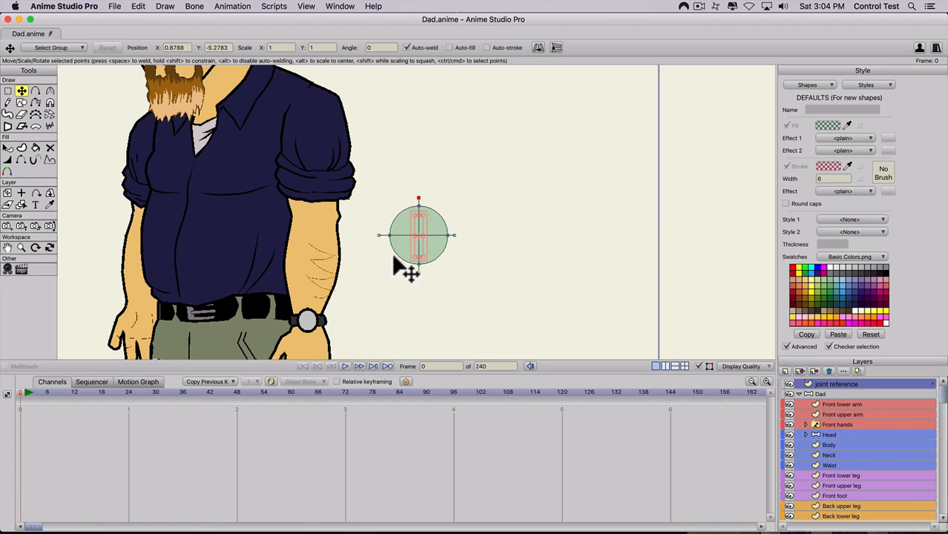
key("g")
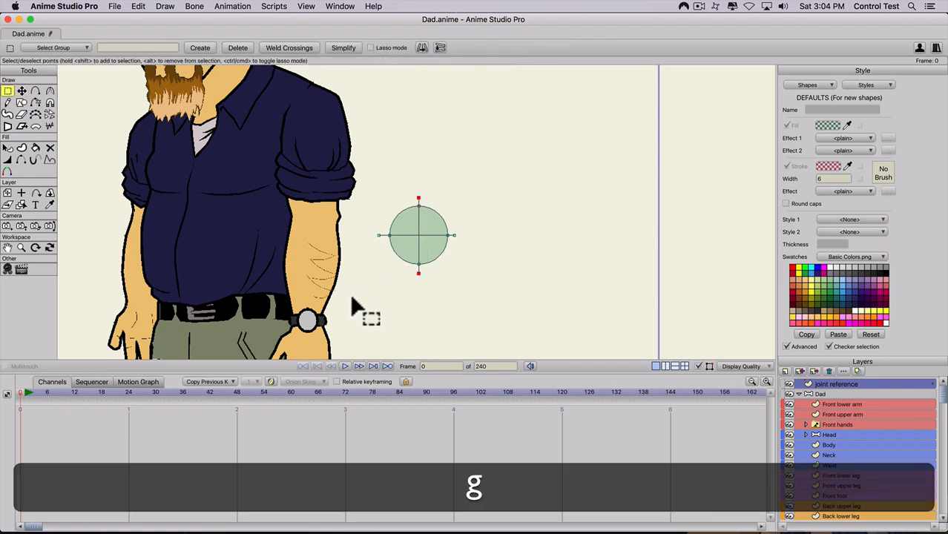
left_click_drag(352, 297, 494, 167)
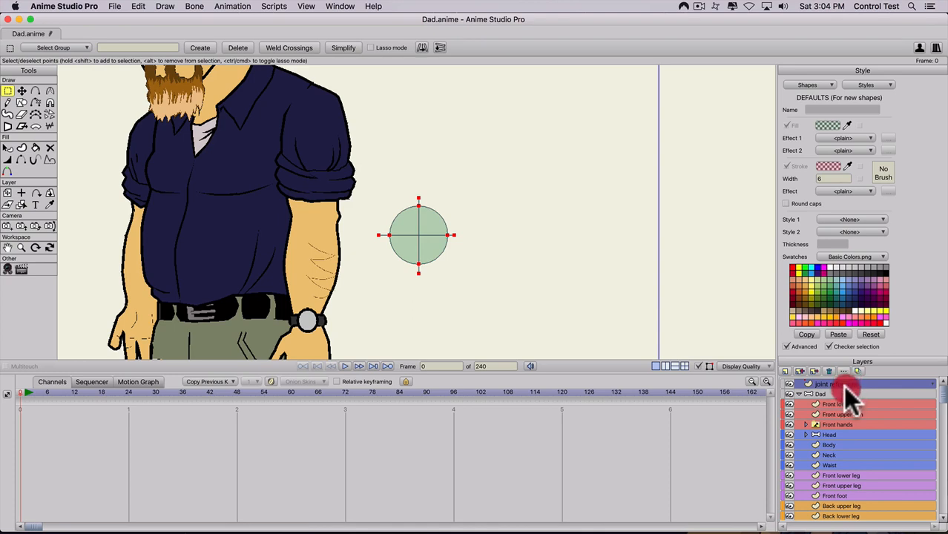
mouse_move(844, 390)
left_mouse_down()
mouse_move(825, 412)
mouse_move(829, 397)
left_mouse_up()
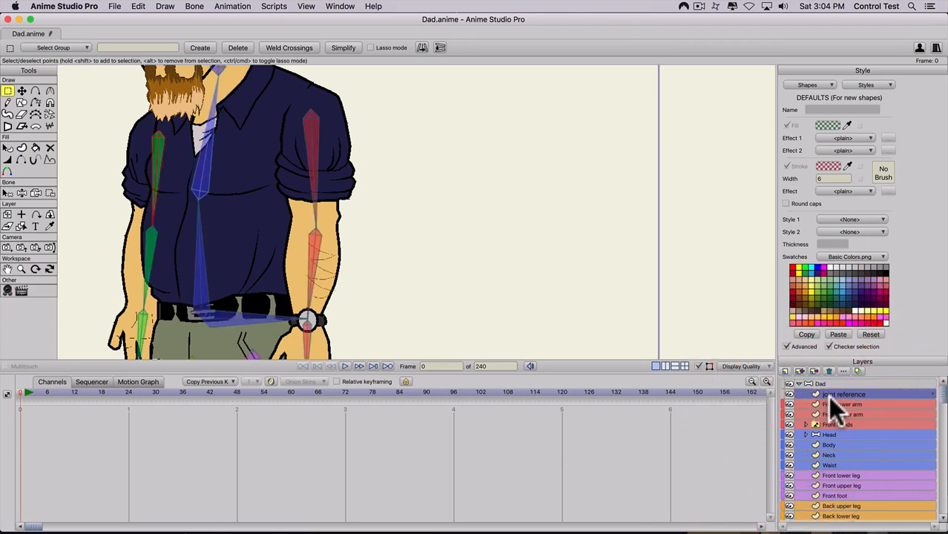
Move the selected circle and crosshair back beside the Dad's front forearm with the Transform Points tool
scroll(326, 178, "down", 5)
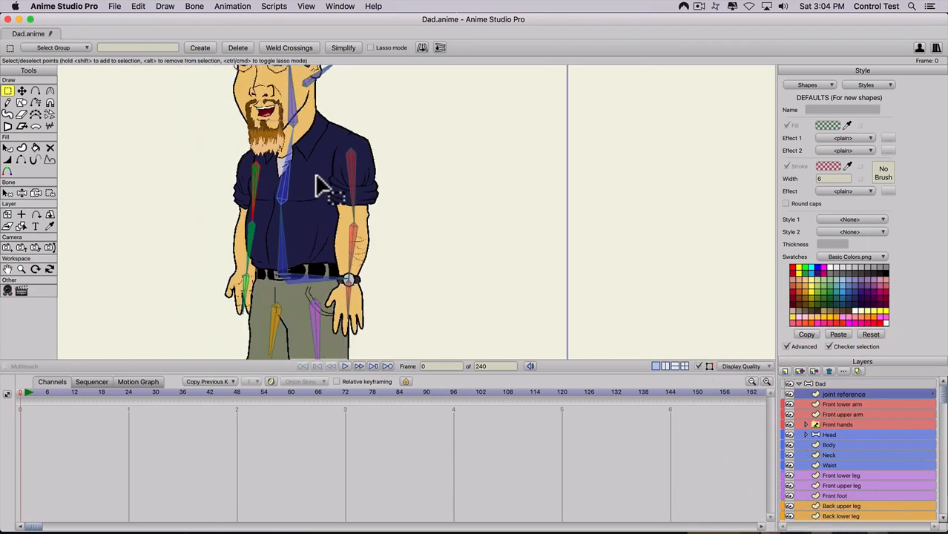
scroll(314, 178, "down", 3)
scroll(313, 185, "up", 2)
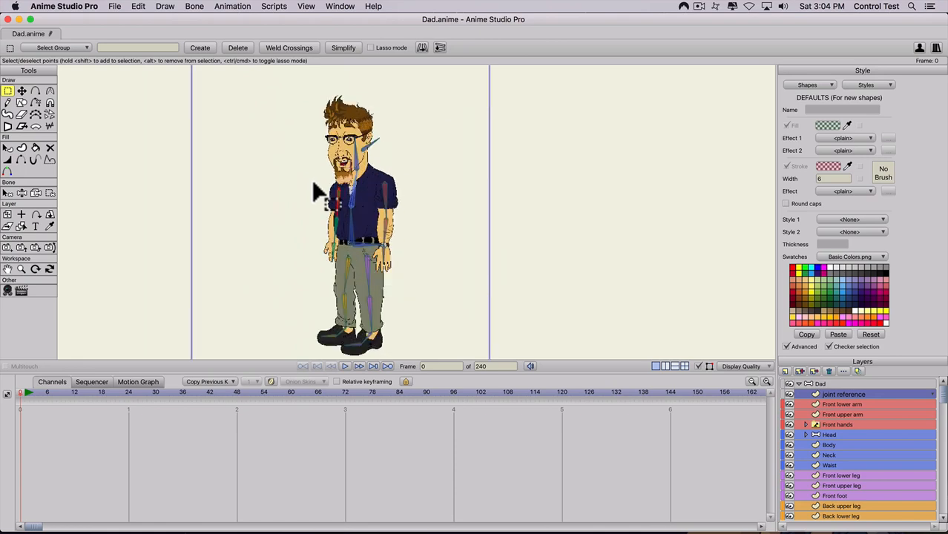
key("t")
scroll(317, 191, "down", 5)
scroll(417, 235, "up", 8)
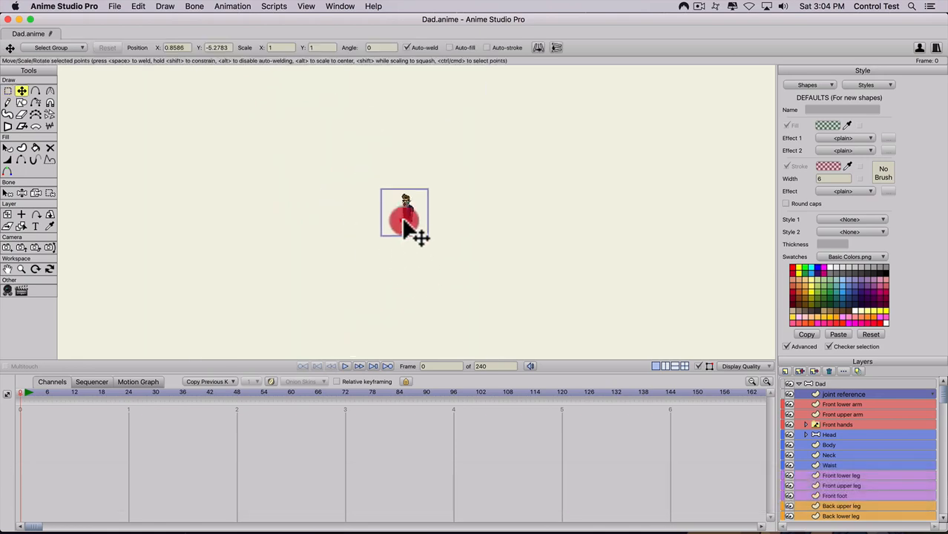
left_click_drag(260, 141, 412, 247)
left_click_drag(326, 146, 420, 271)
scroll(401, 271, "up", 1)
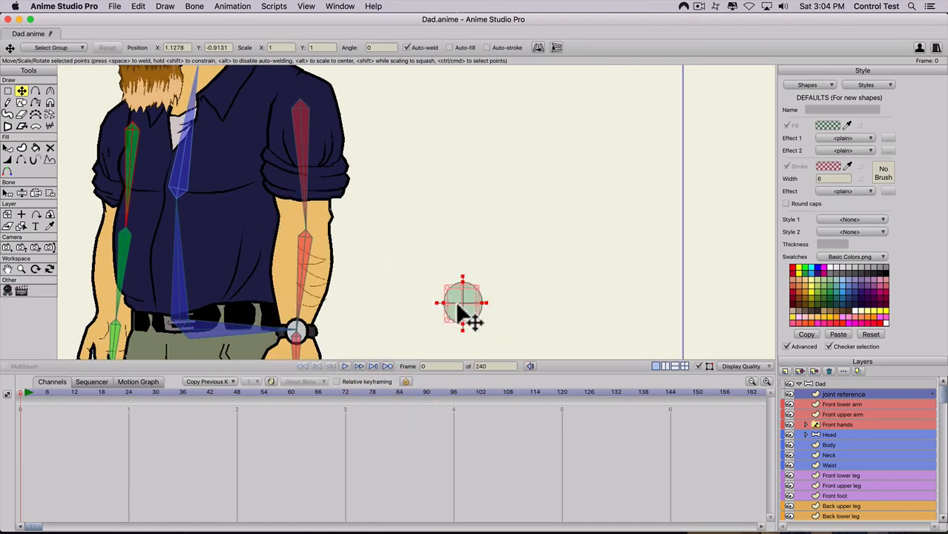
Move the crosshair circle onto the front arm and center it on the elbow joint between the upper and lower arm bones
left_click_drag(470, 317, 309, 239)
scroll(285, 253, "up", 5)
left_click_drag(248, 245, 338, 192)
scroll(519, 217, "up", 6)
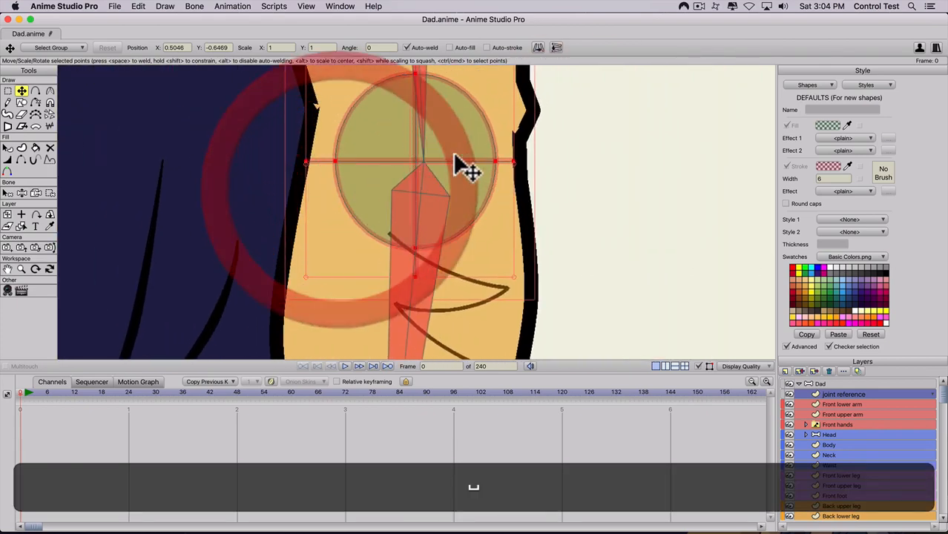
left_click_drag(433, 184, 439, 185)
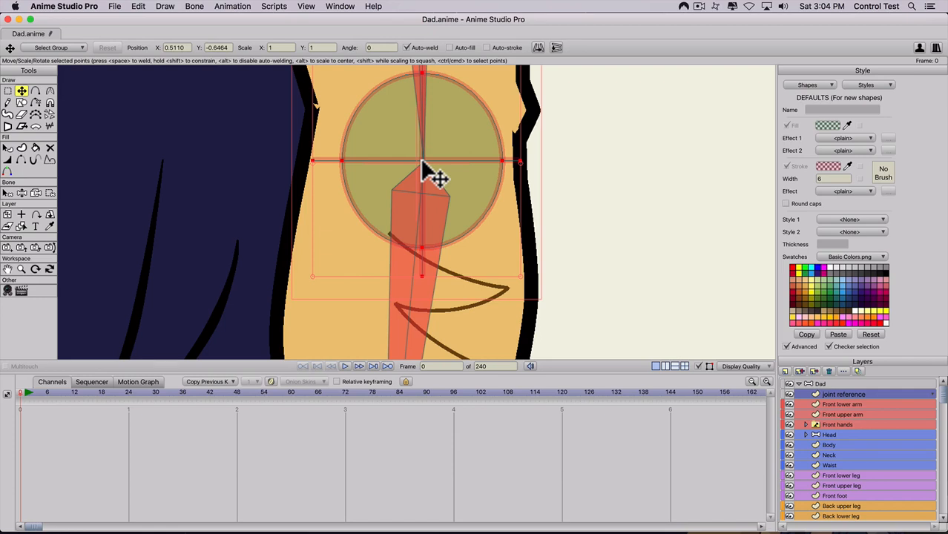
scroll(428, 173, "up", 6)
left_click_drag(467, 132, 508, 201)
left_click_drag(497, 169, 466, 163)
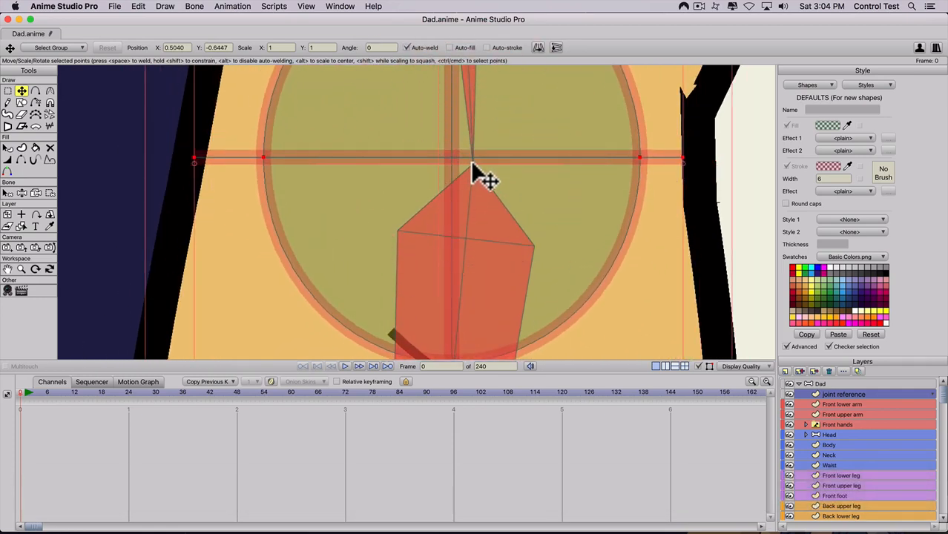
left_click_drag(436, 158, 469, 169)
scroll(448, 154, "down", 4)
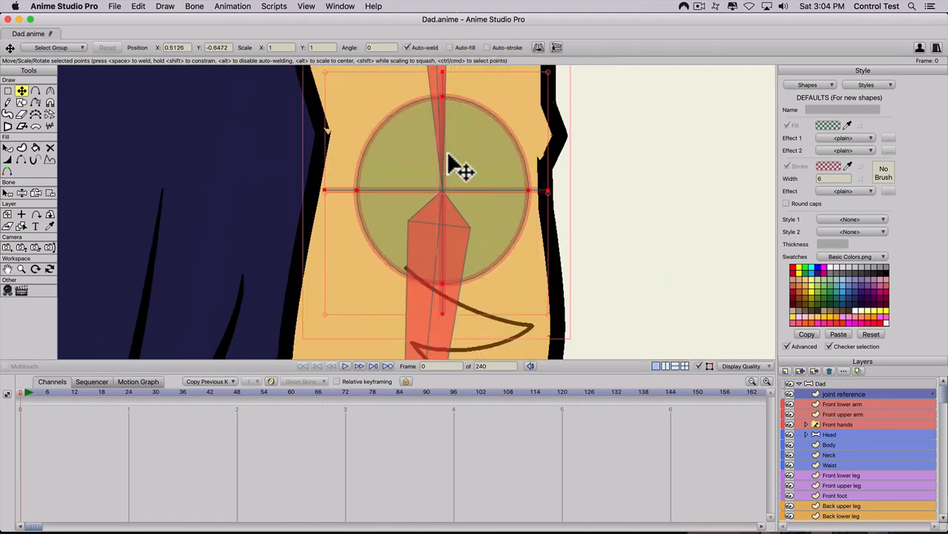
scroll(449, 165, "down", 5)
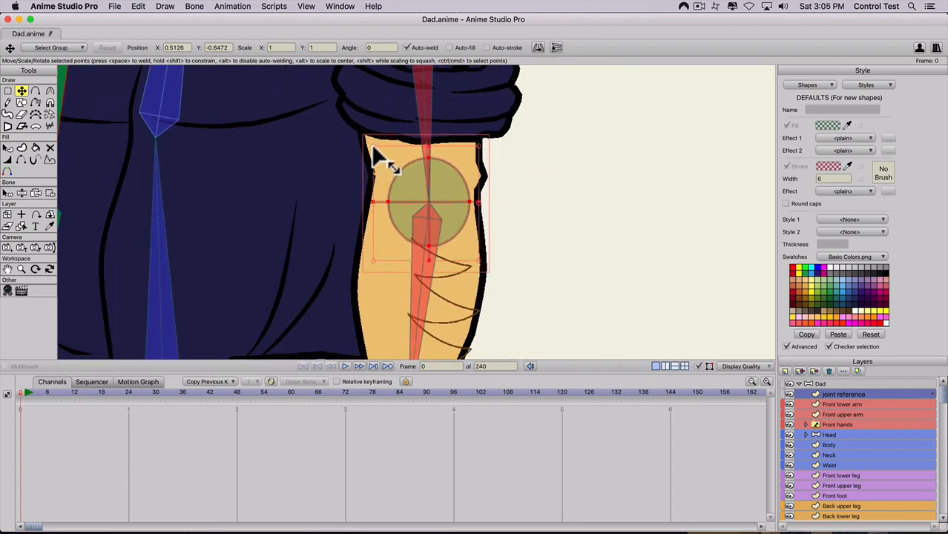
Scale the crosshair circle up proportionally from its center so it nearly spans the width of the front arm
mouse_move(372, 144)
left_mouse_down()
mouse_move(349, 138)
mouse_move(366, 145)
left_mouse_up()
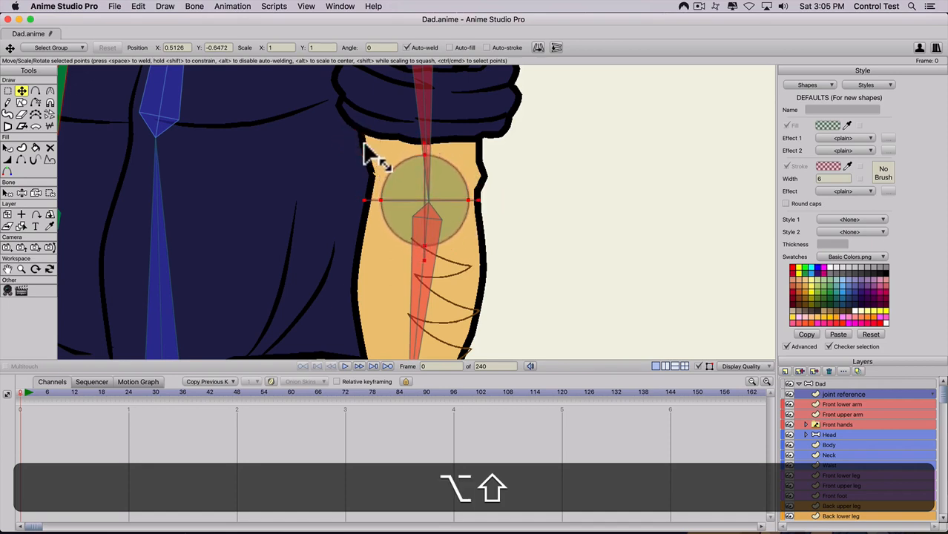
left_click(370, 155, "alt")
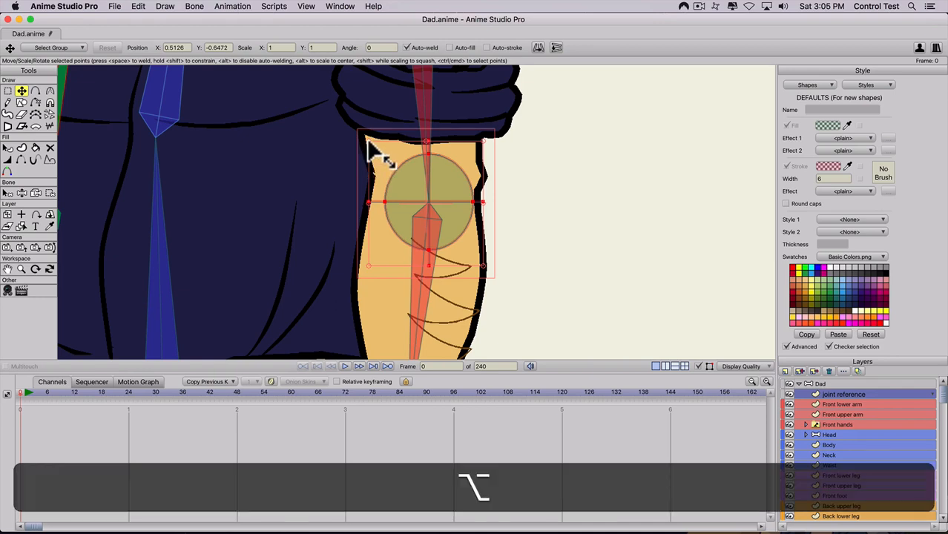
left_click(371, 150, "alt")
left_click_drag(373, 152, 342, 149)
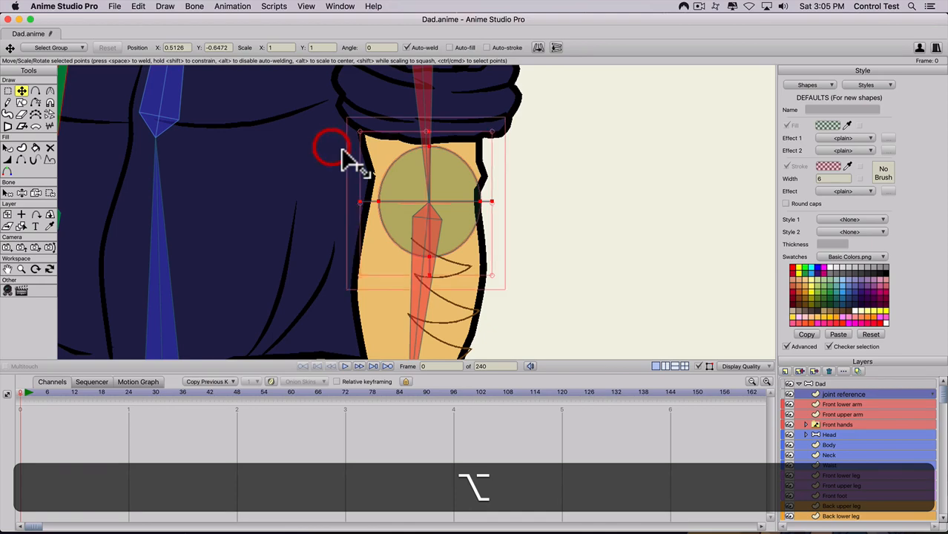
Move the circle beside the arm and raise the elbow joint in the Dad layer by shortening the front upper arm bone
left_click_drag(401, 201, 520, 197)
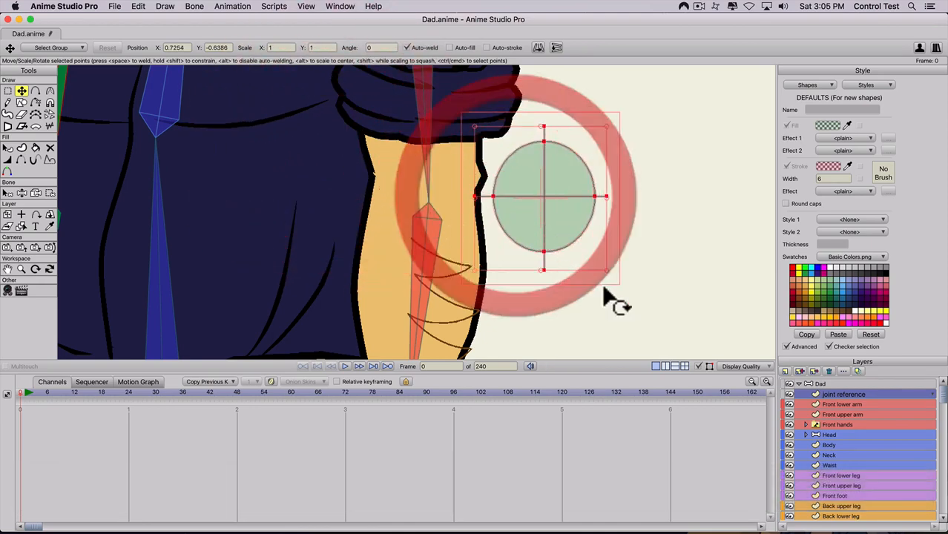
left_click(821, 385)
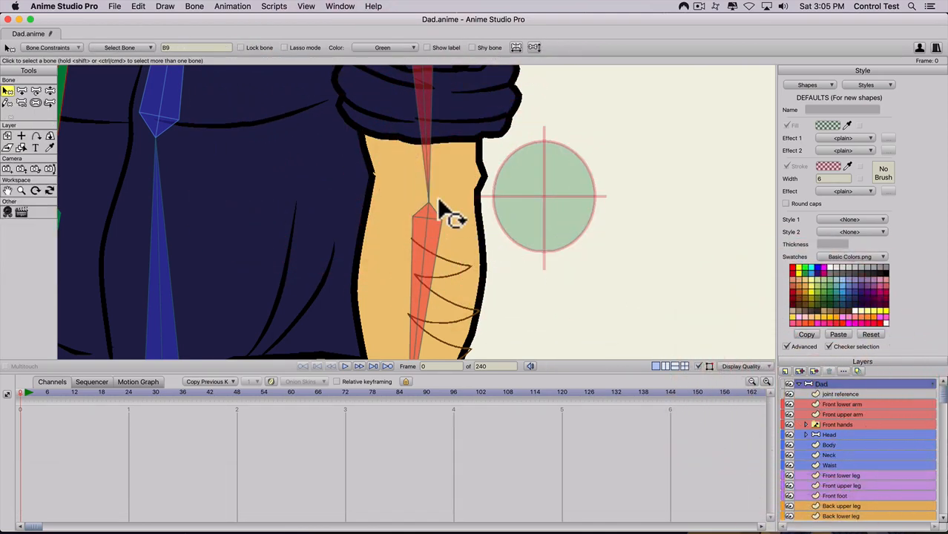
key("t")
left_click_drag(428, 183, 424, 162)
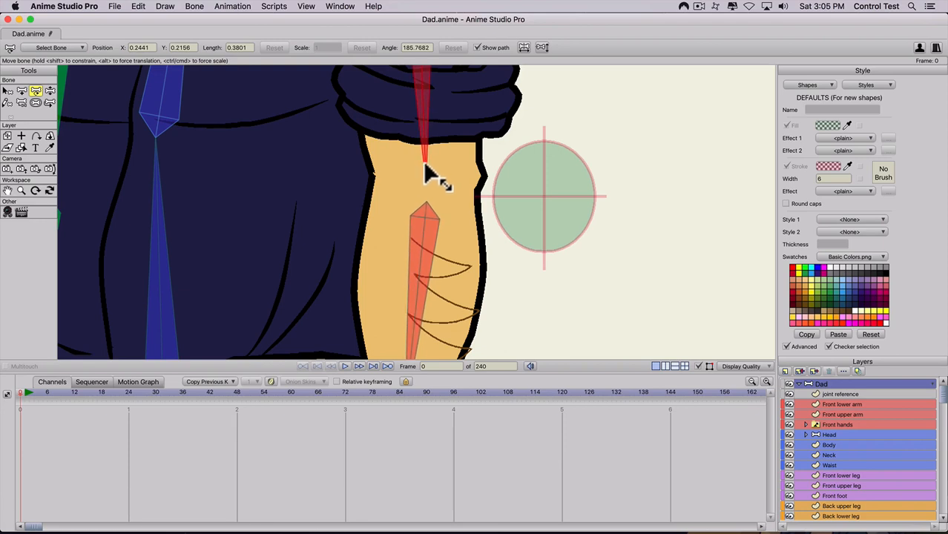
left_click(427, 204)
left_click_drag(423, 206, 468, 180)
Adjust the front lower arm bone's tip so it meets the hand bone at the center of the watch
key("space")
mouse_move(444, 243)
left_mouse_down()
mouse_move(448, 256)
mouse_move(450, 217)
mouse_move(449, 258)
left_mouse_up()
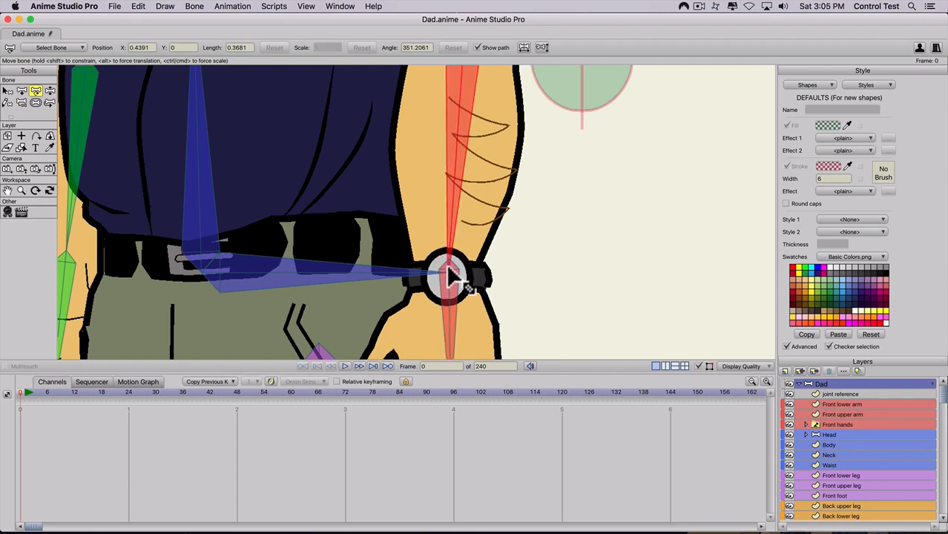
mouse_move(448, 261)
left_mouse_down()
mouse_move(448, 287)
mouse_move(443, 275)
left_mouse_up()
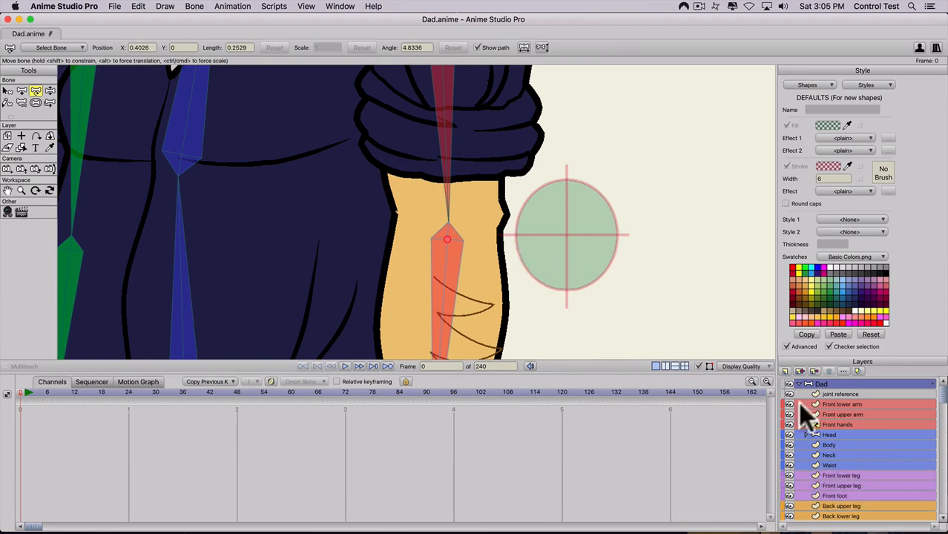
Move the joint reference circle back onto the front arm and center its crosshair on the raised elbow joint
left_click(837, 394)
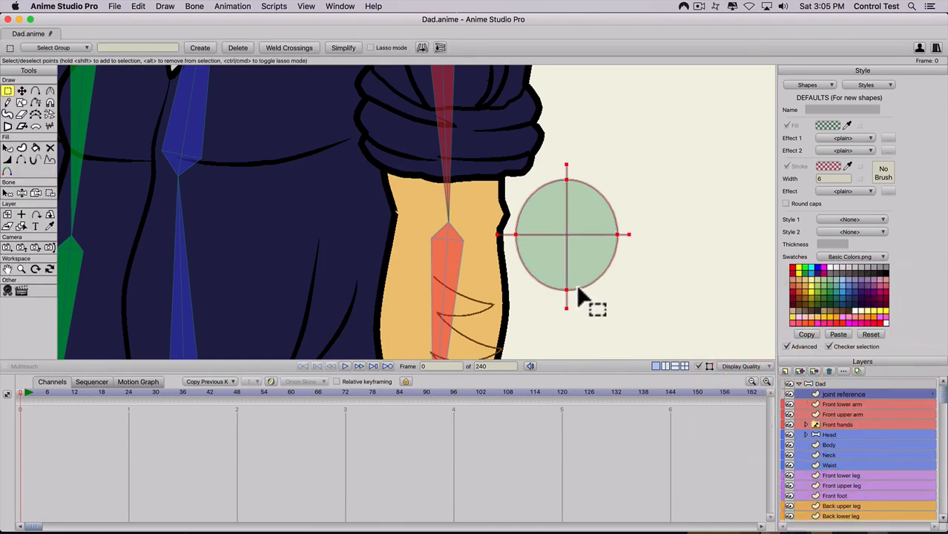
key("t")
left_click_drag(575, 261, 455, 246)
scroll(453, 246, "up", 5)
scroll(492, 244, "up", 1)
left_click_drag(536, 255, 530, 260)
left_click_drag(579, 274, 509, 241)
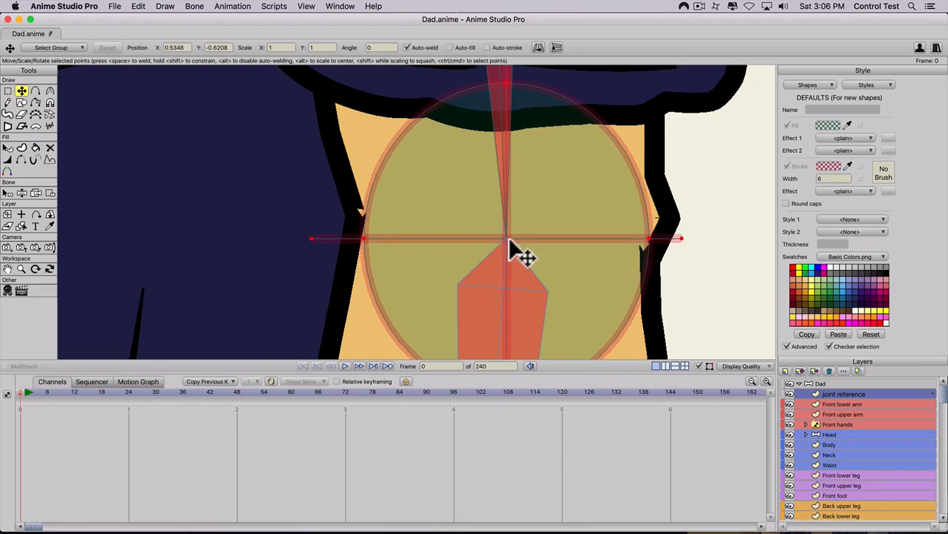
scroll(512, 244, "down", 5)
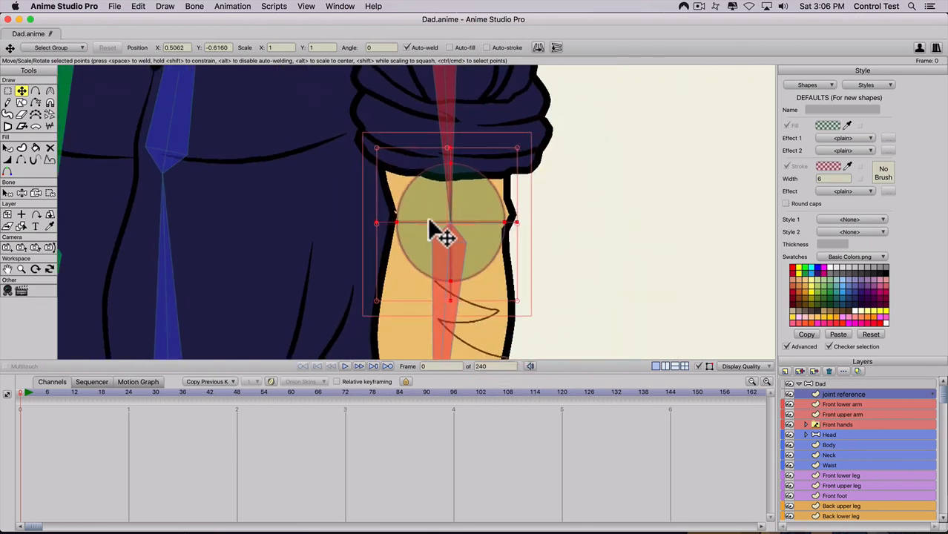
Enlarge the circle from its center until its side points reach the arm's outlines, keeping it centered on the elbow joint
left_click_drag(375, 149, 339, 181)
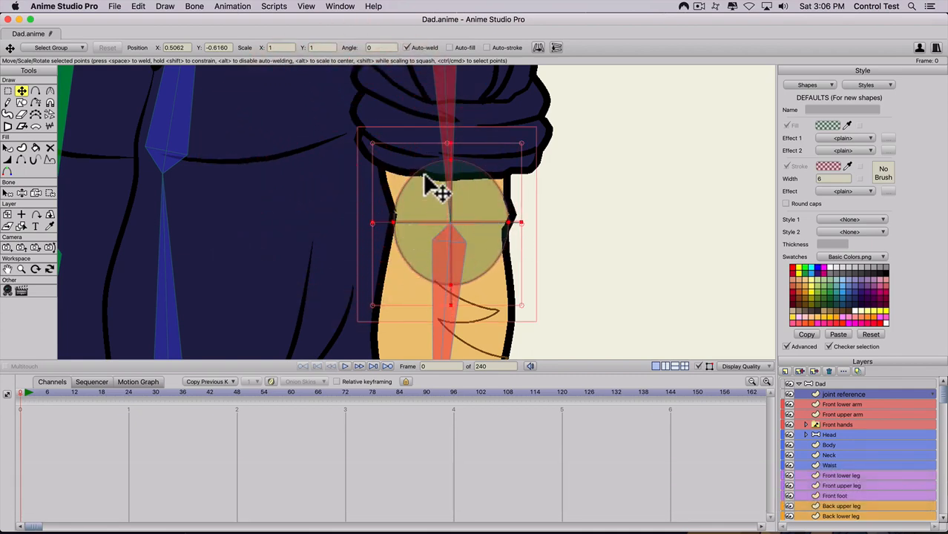
left_click_drag(373, 144, 375, 146)
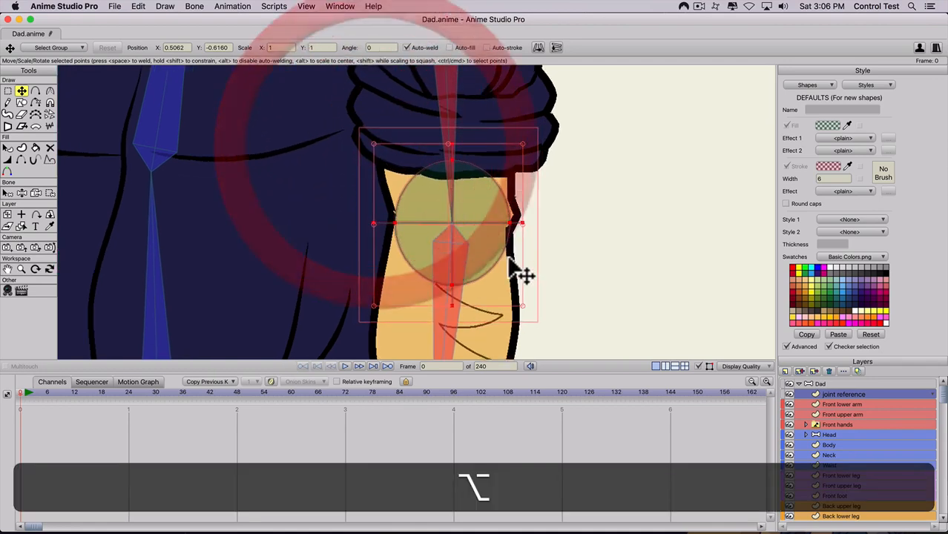
scroll(512, 267, "up", 5)
left_click_drag(528, 267, 528, 267)
scroll(528, 268, "down", 5)
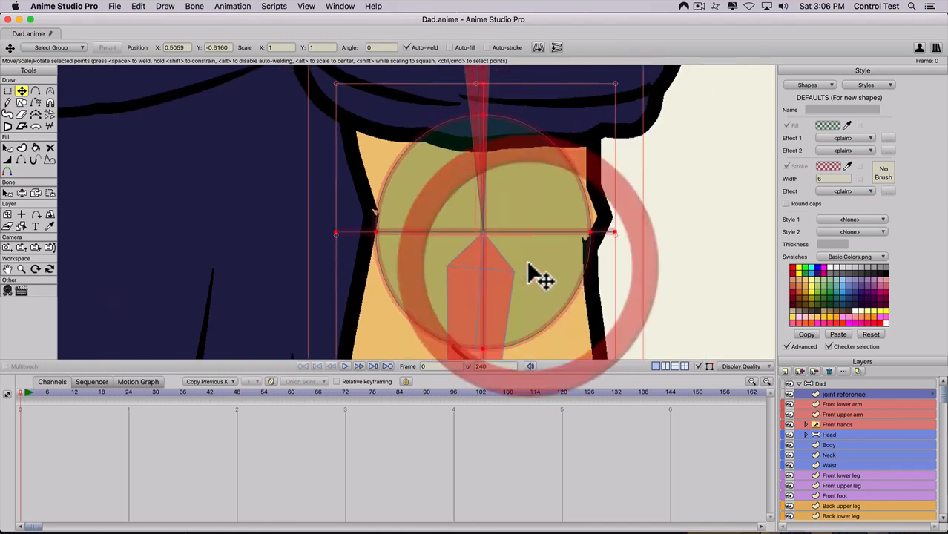
scroll(518, 265, "down", 3)
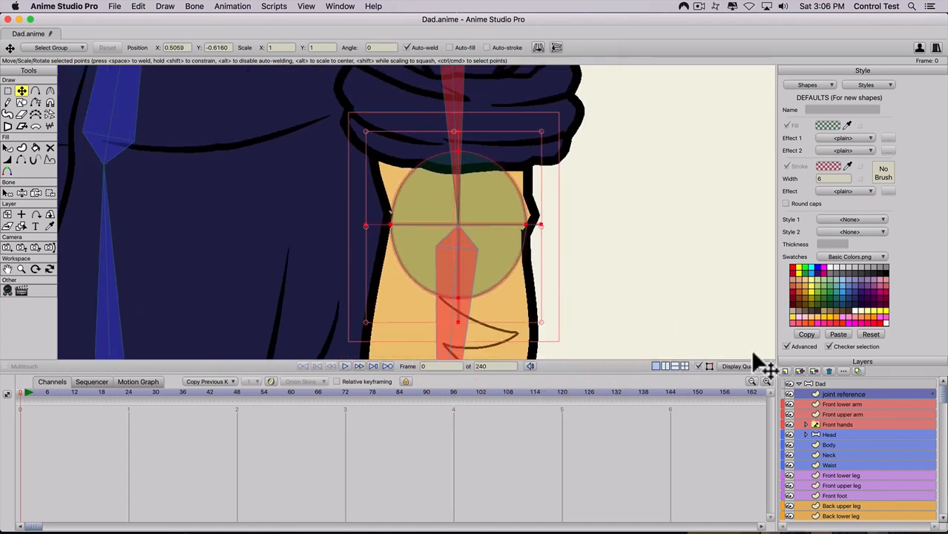
In the Front lower arm layer, delete the two extra points on either side of the shape's upper middle point
left_click(831, 404)
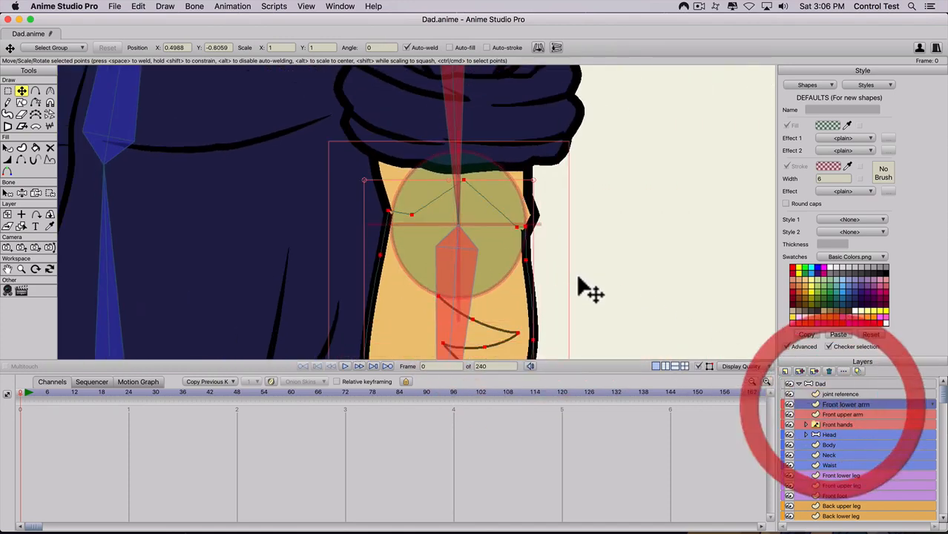
scroll(534, 254, "up", 5)
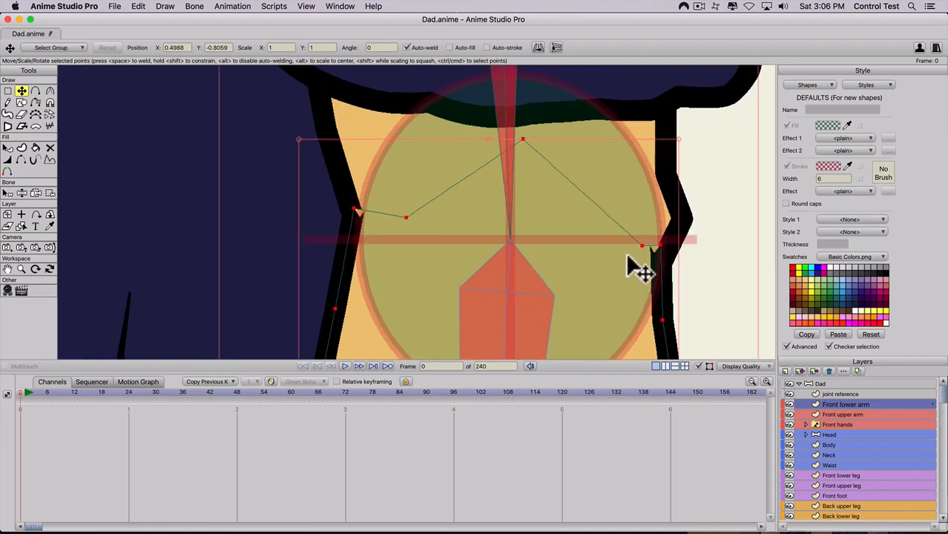
key("t")
left_click_drag(642, 246, 628, 223)
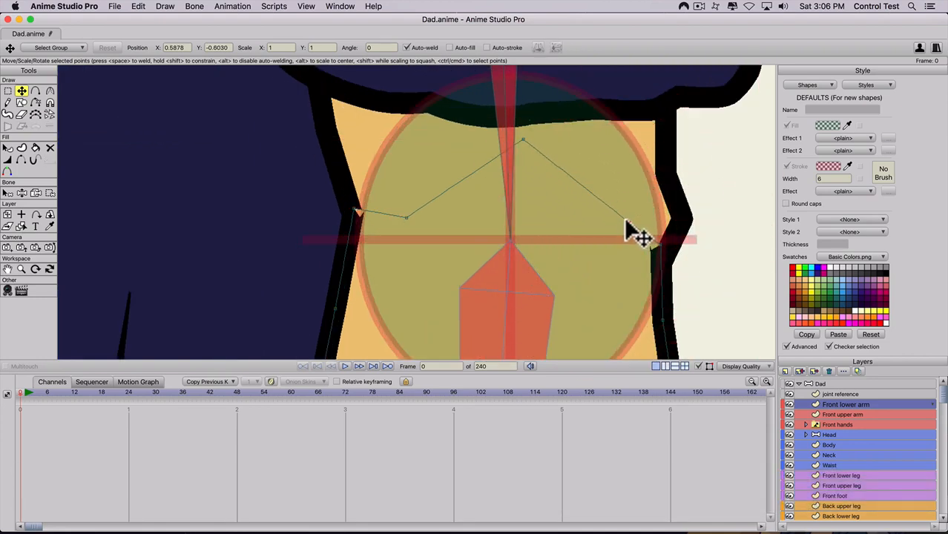
key("BackSpace")
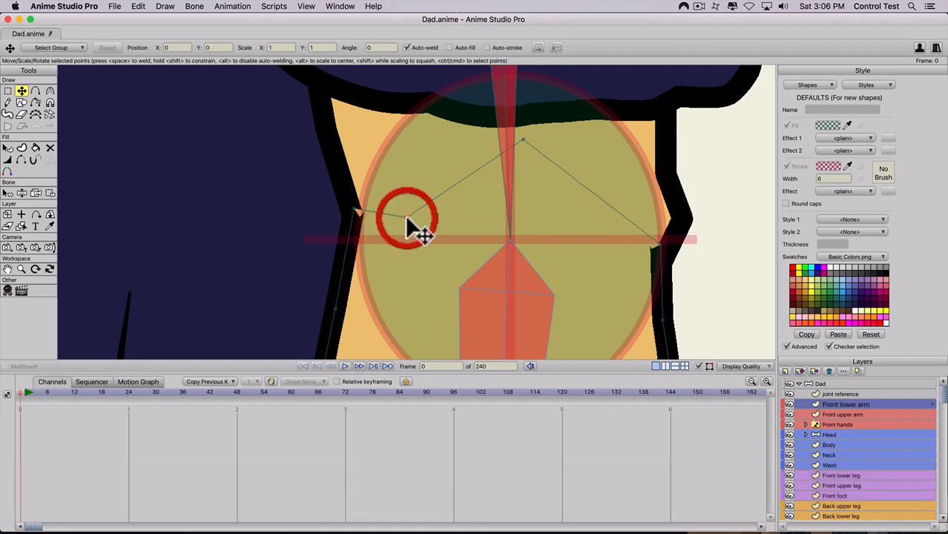
key("BackSpace")
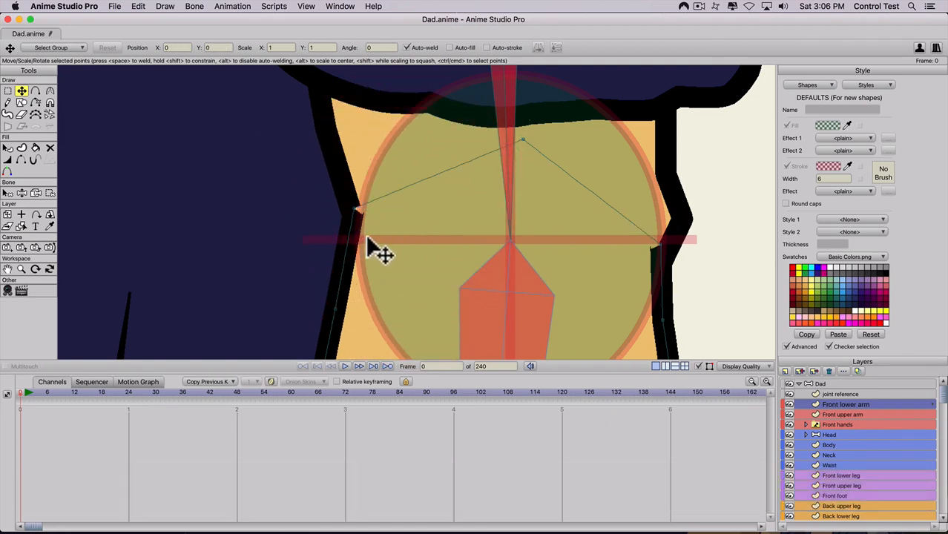
Move the lower arm shape's two upper corner points to where the horizontal crosshair line meets the circle
key("t")
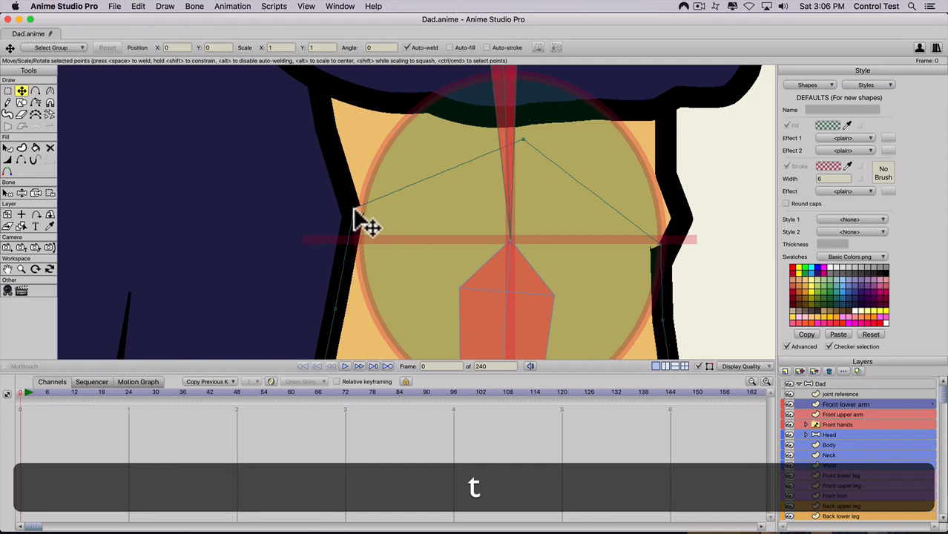
mouse_move(354, 211)
left_mouse_down()
mouse_move(350, 261)
mouse_move(407, 243)
mouse_move(348, 235)
mouse_move(359, 246)
mouse_move(379, 239)
mouse_move(353, 223)
left_mouse_up()
scroll(358, 271, "up", 3)
key("space")
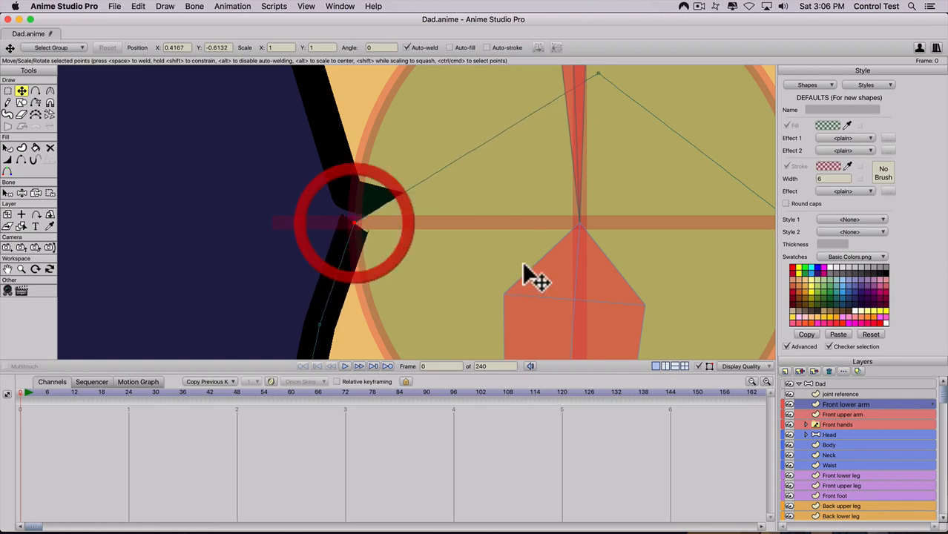
key("space")
left_click_drag(675, 258, 370, 223)
left_click_drag(505, 197, 507, 195)
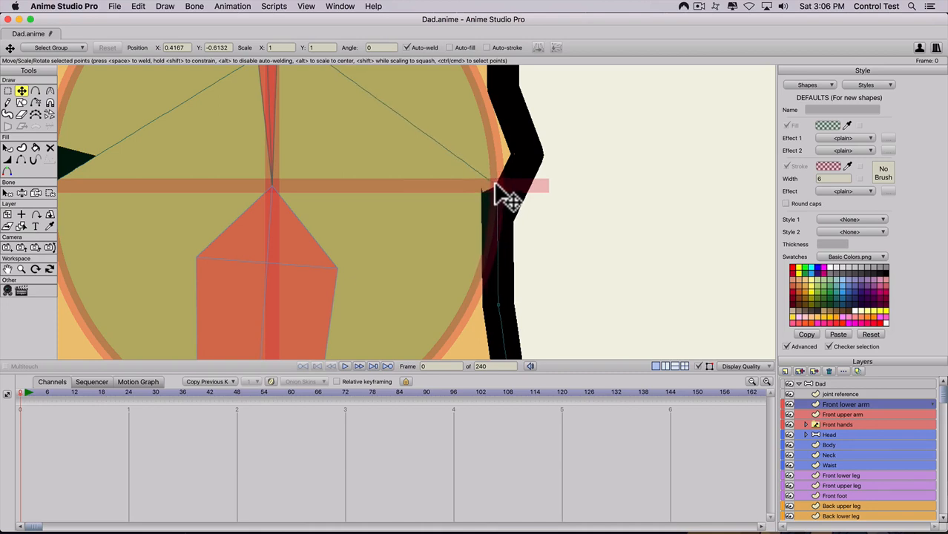
left_click_drag(495, 187, 493, 184)
left_click(352, 169)
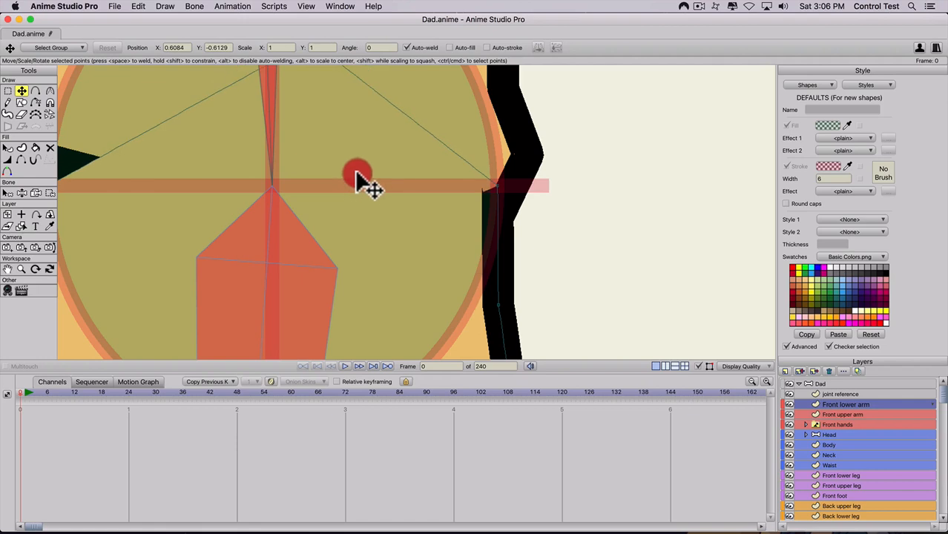
Move the lower arm shape's upper middle point to the topmost point of the reference circle on the vertical crosshair line
key("space")
left_click_drag(293, 163, 359, 258)
left_click_drag(375, 159, 335, 151)
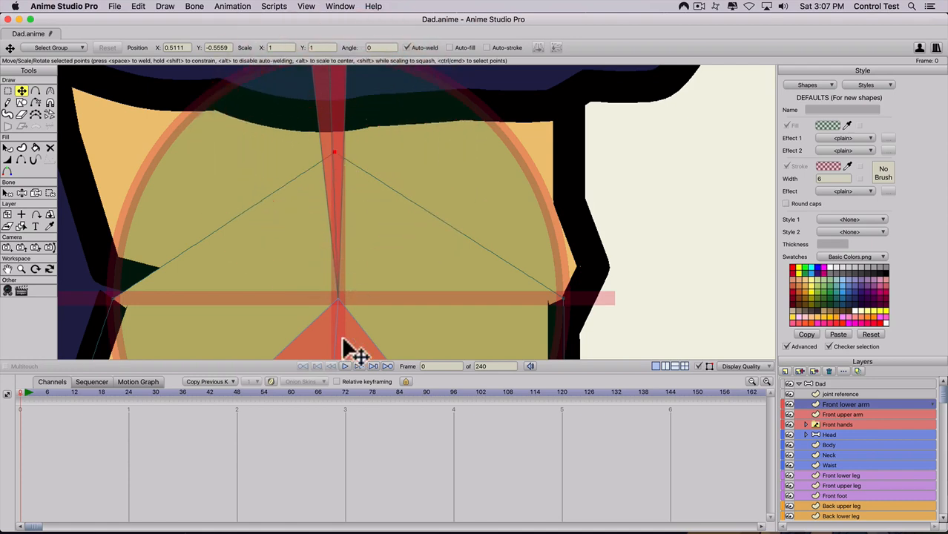
scroll(329, 222, "down", 1)
scroll(334, 234, "down", 2)
scroll(338, 239, "up", 1)
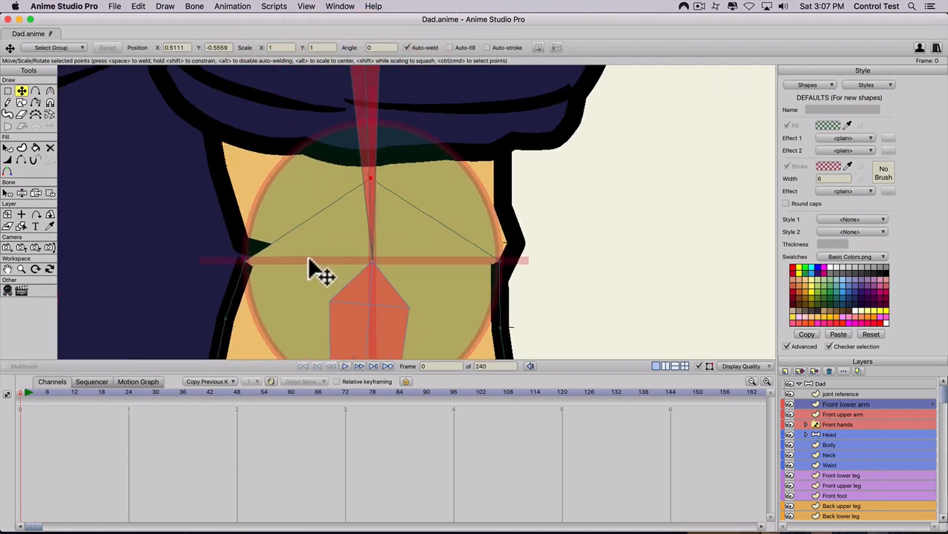
scroll(386, 222, "up", 2)
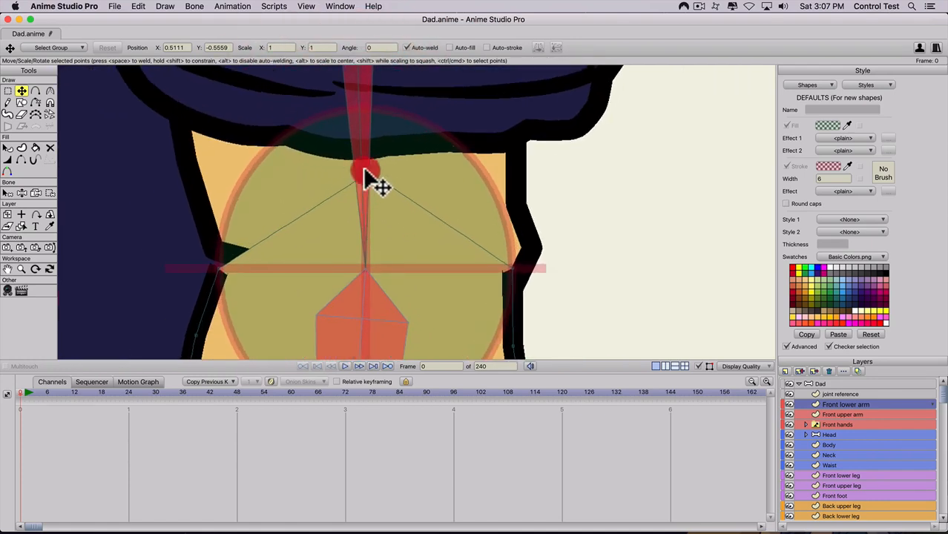
left_click_drag(364, 172, 362, 115)
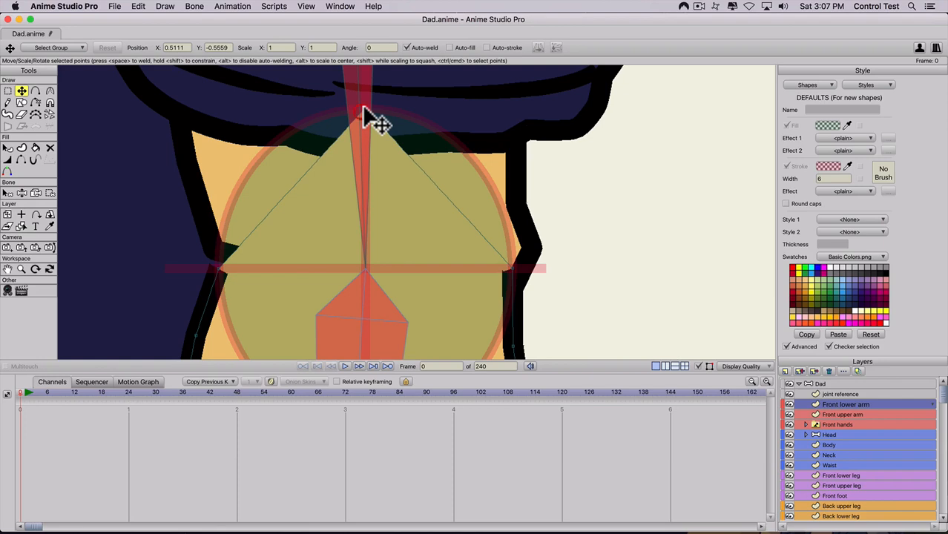
Round the lower arm's uppermost point to a curvature of about 0.66 so it follows the circle, and activate the Freehand tool
key("c")
mouse_move(365, 112)
left_mouse_down()
mouse_move(850, 199)
mouse_move(831, 202)
left_mouse_up()
scroll(384, 210, "down", 2)
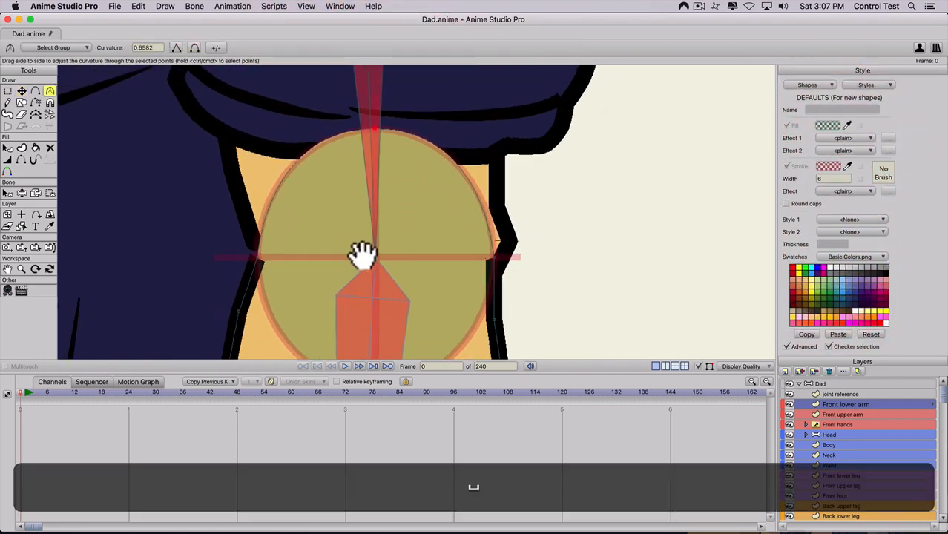
left_click_drag(362, 255, 371, 157)
key("f")
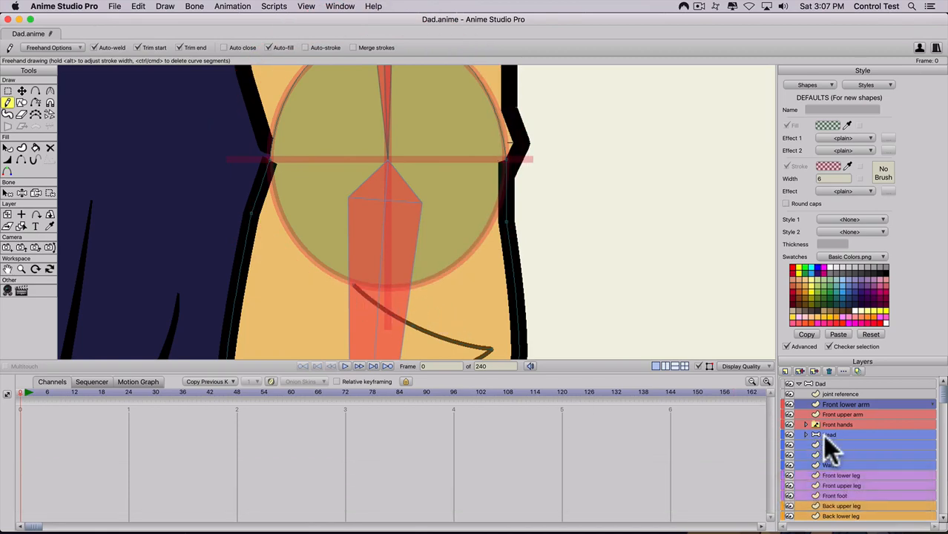
In the Front upper arm layer, move the two lower corner points to where the horizontal crosshair line meets the circle, and pull the protruding outer-edge point inward
left_click(835, 415)
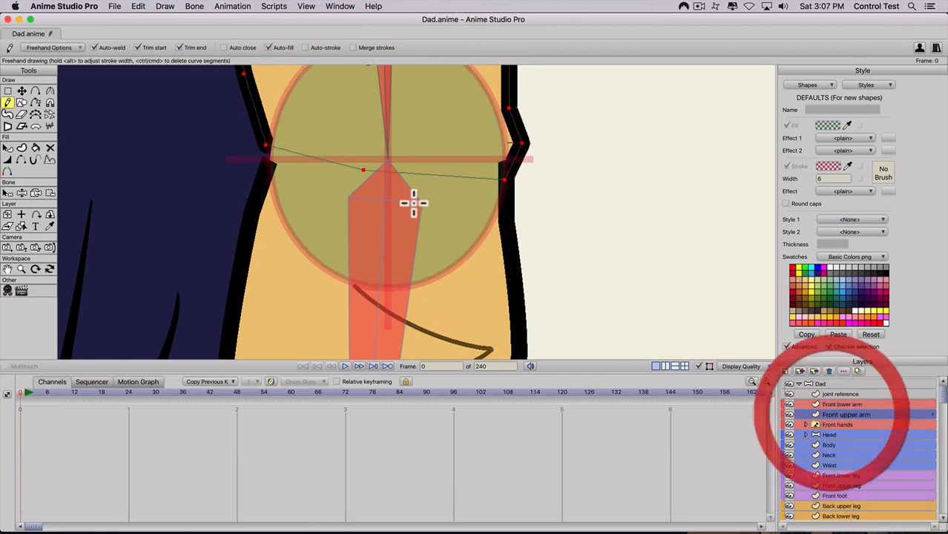
left_click_drag(328, 212, 358, 293)
scroll(296, 296, "up", 3)
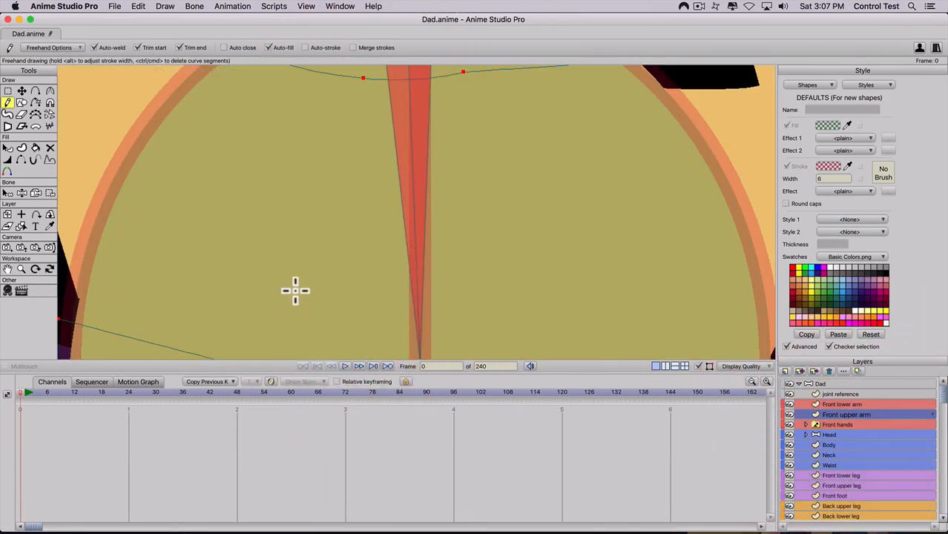
scroll(296, 290, "down", 5)
left_click_drag(296, 290, 358, 279)
scroll(363, 282, "up", 5)
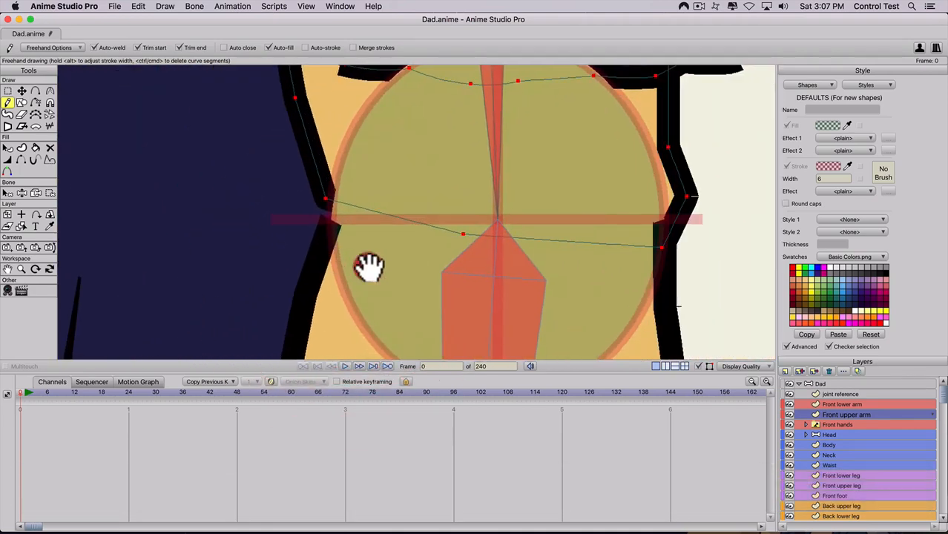
key("t")
left_click_drag(310, 225, 318, 249)
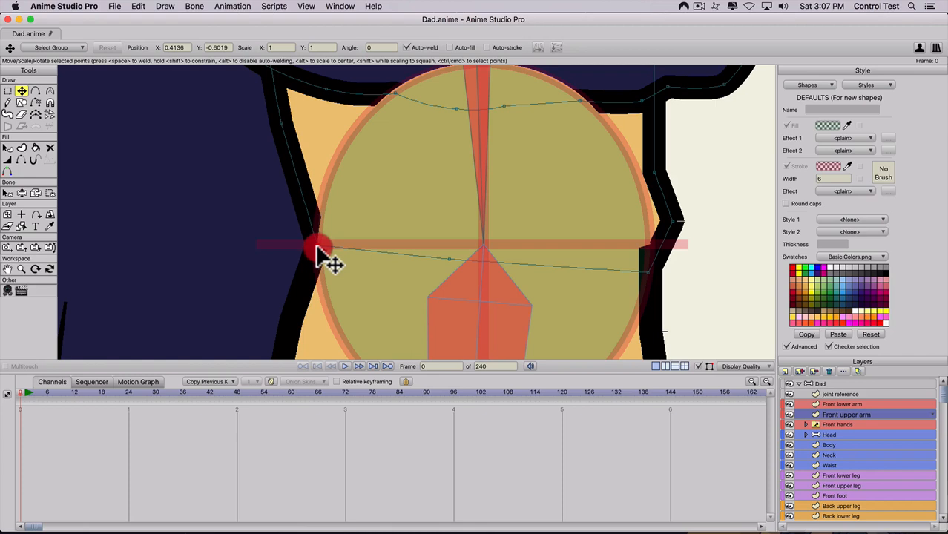
left_click_drag(646, 272, 652, 245)
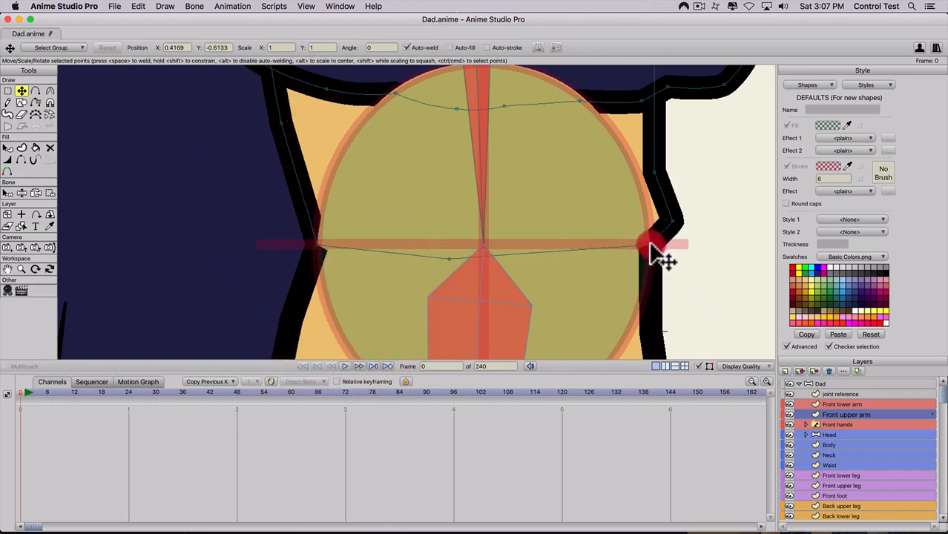
left_click_drag(672, 221, 662, 204)
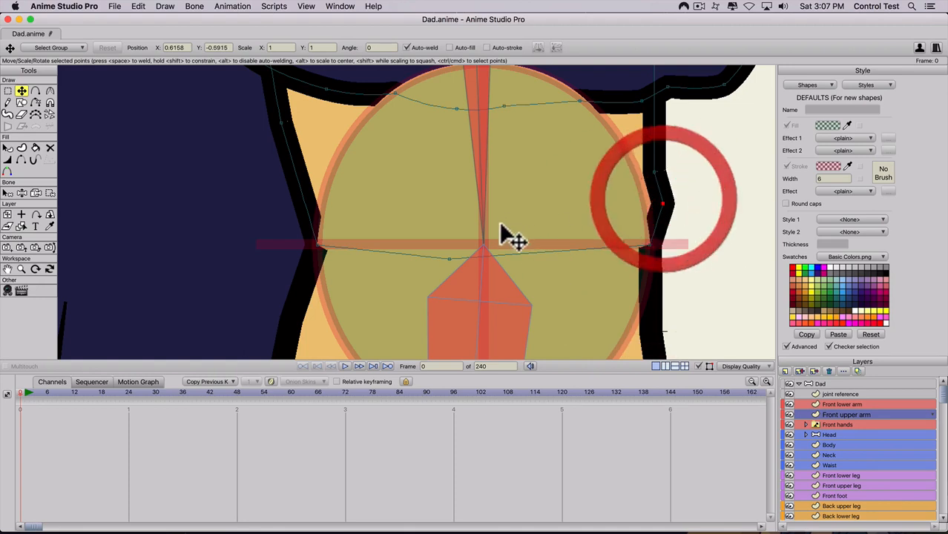
Move the upper arm shape's lower middle point to the lowest point of the reference circle on the vertical crosshair line
left_click_drag(450, 259, 494, 263)
key("space")
left_click_drag(538, 297, 510, 164)
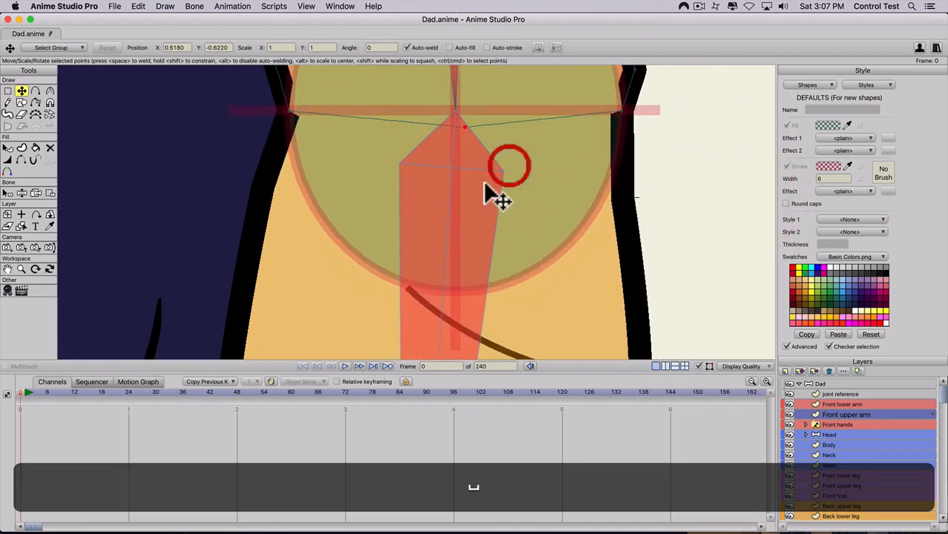
left_click_drag(465, 135, 462, 308)
scroll(457, 302, "up", 2)
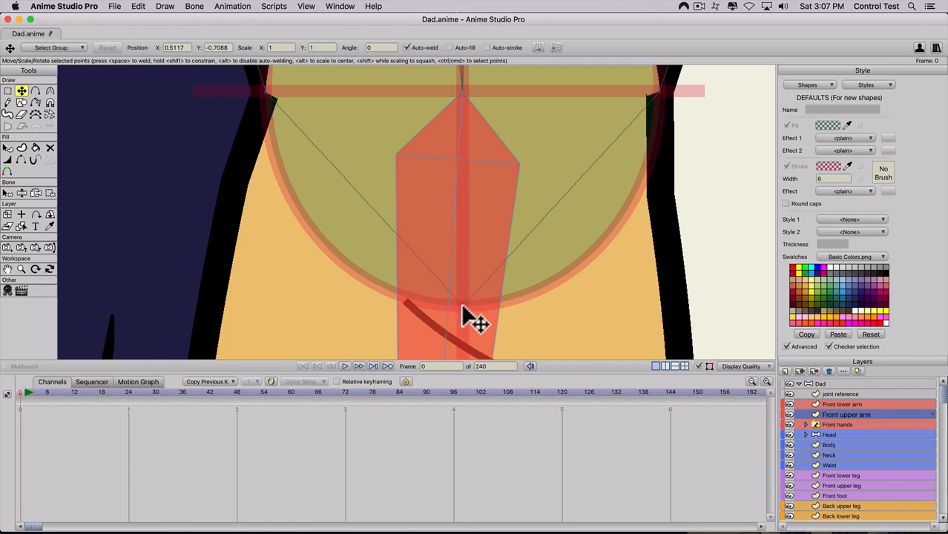
Round the upper arm's lowest point to a curvature of about 0.68 so it follows the reference circle
key("c")
left_click(463, 306)
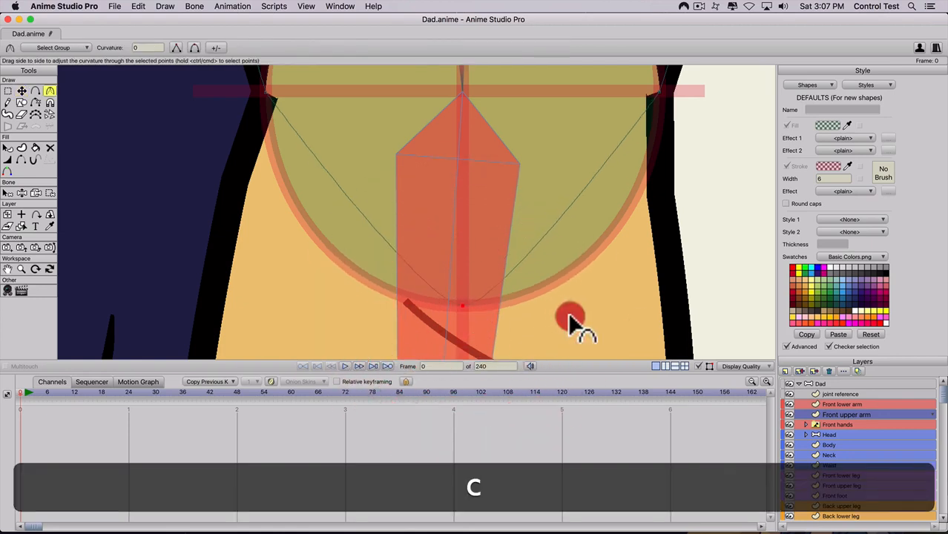
left_click_drag(839, 359, 932, 355)
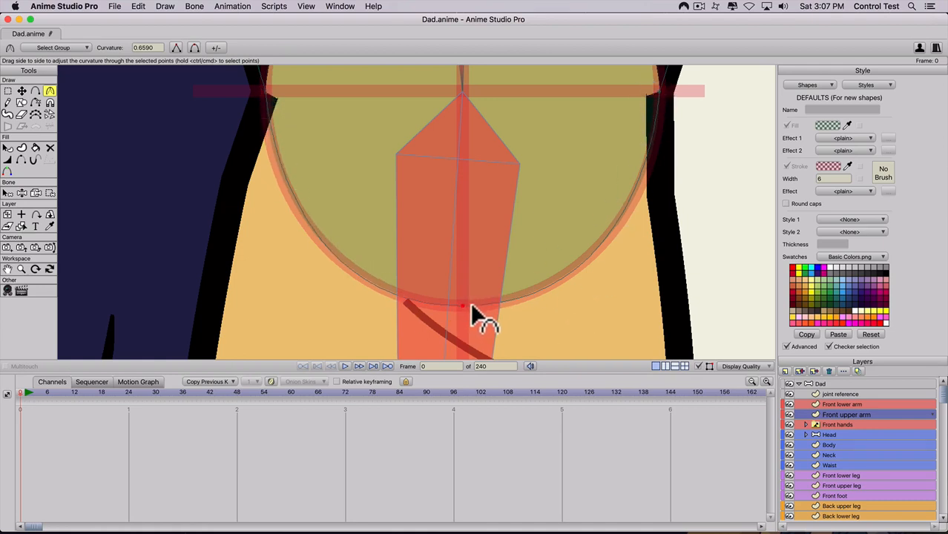
key("c")
left_click_drag(469, 306, 478, 299)
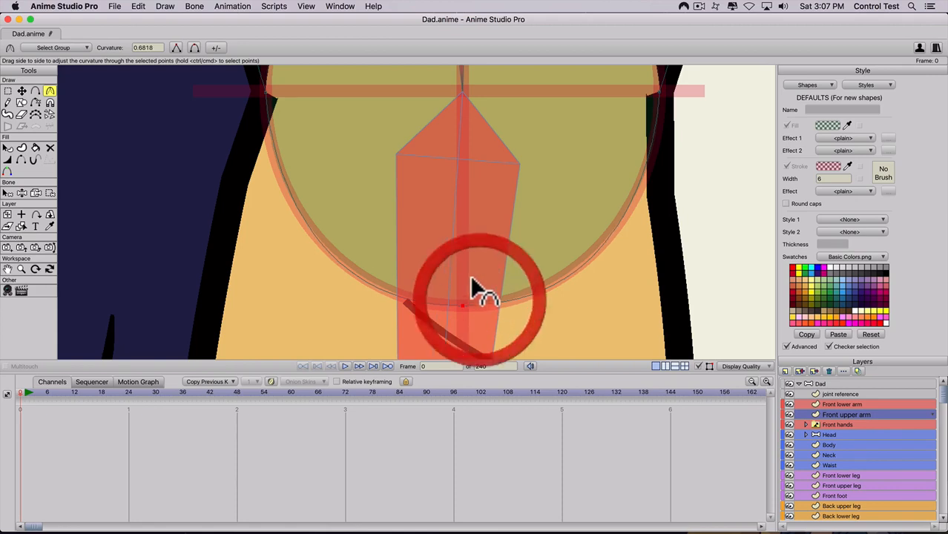
Fine-tune the upper arm's lowest point and lower corner points so the curve sits on the reference circle
key("t")
left_click(262, 93)
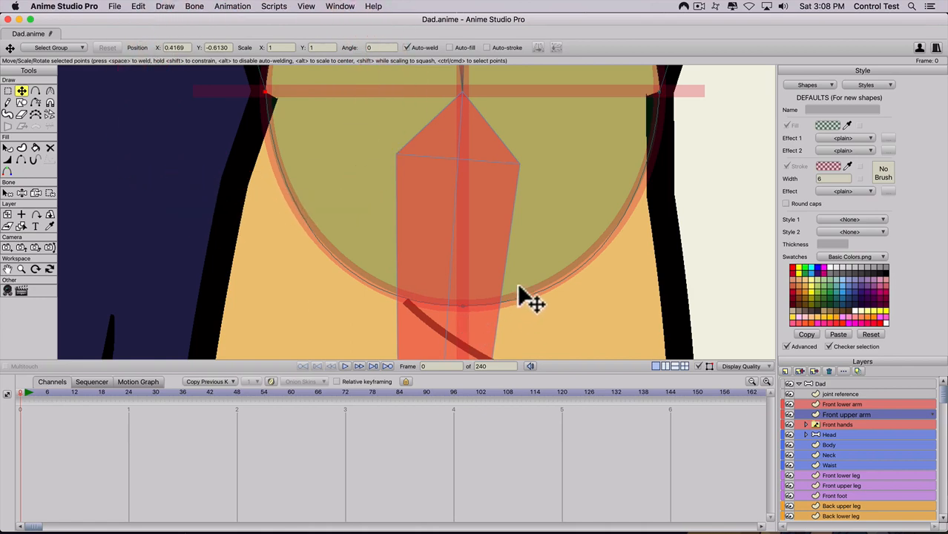
left_click(463, 303)
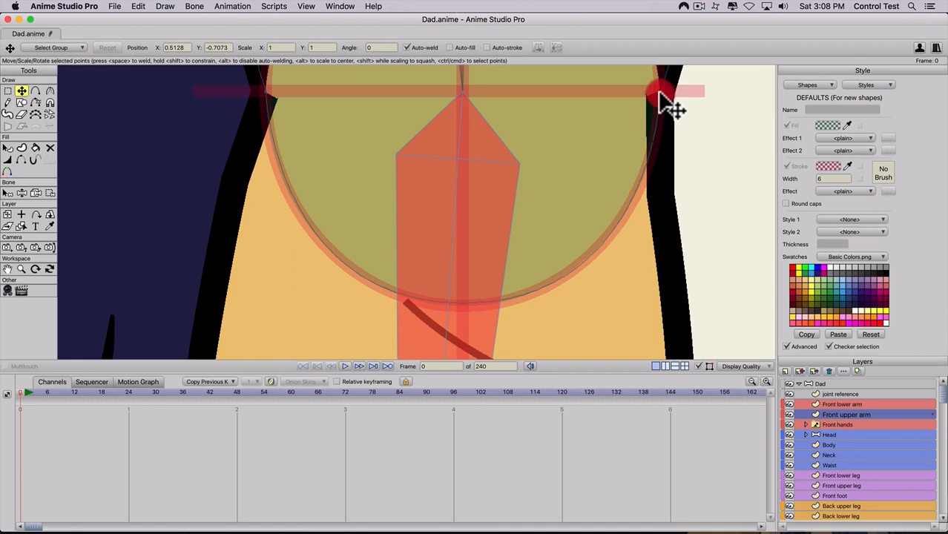
Test the front elbow by swinging the arm outward and inward with the Dad layer's bones, and return to the frame 0 pose
scroll(434, 131, "down", 6)
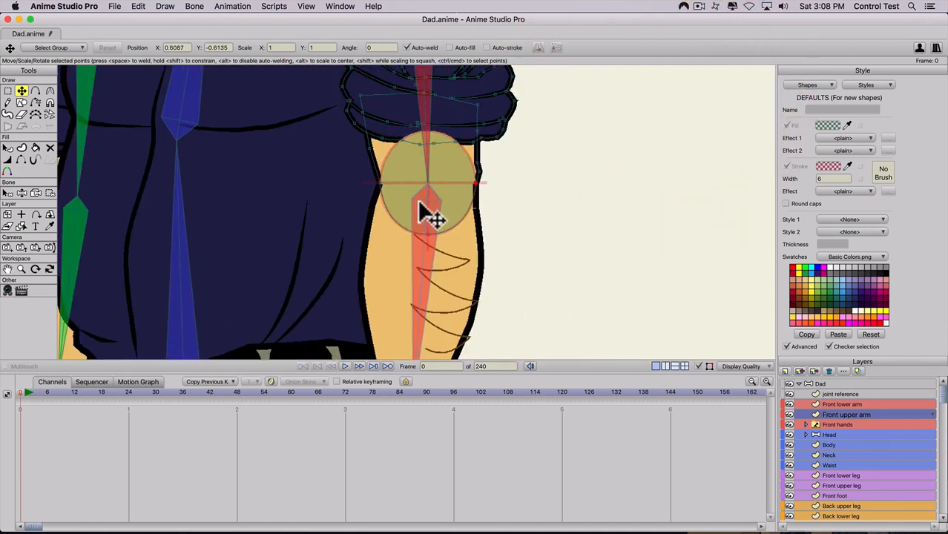
scroll(518, 257, "down", 1)
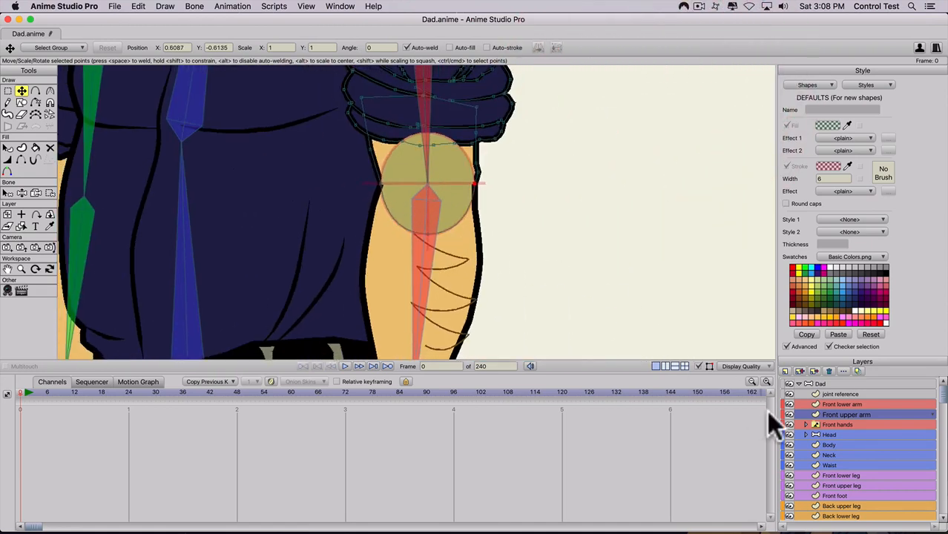
left_click(825, 383)
key("z")
left_click_drag(428, 263, 544, 271)
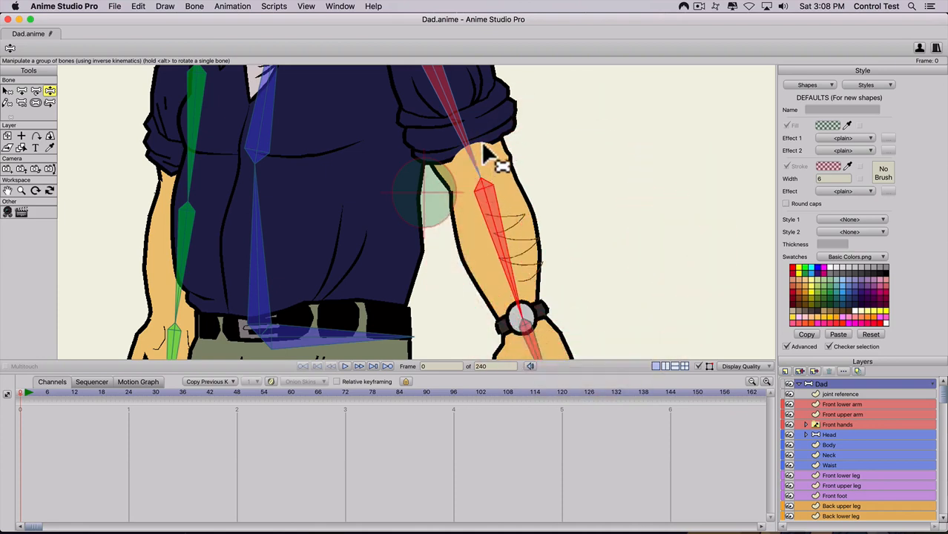
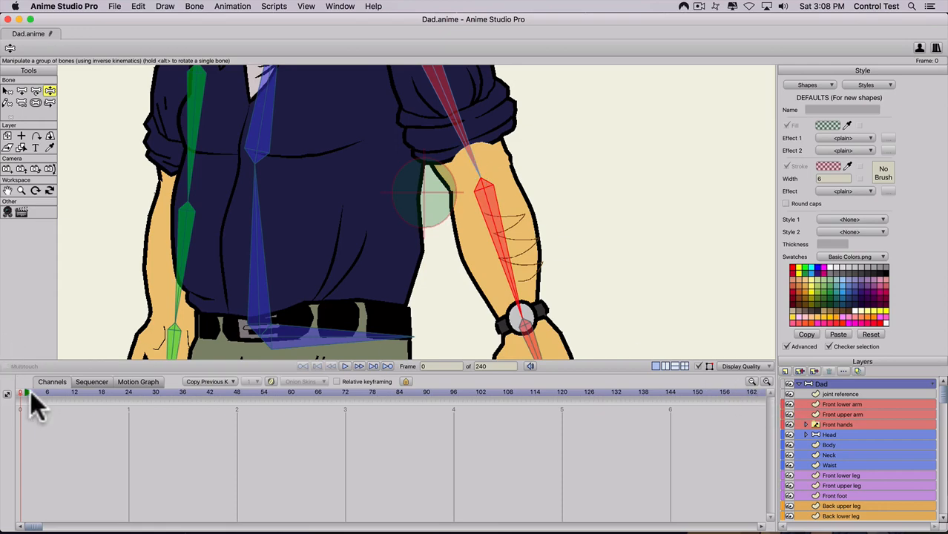
left_click_drag(494, 279, 391, 328)
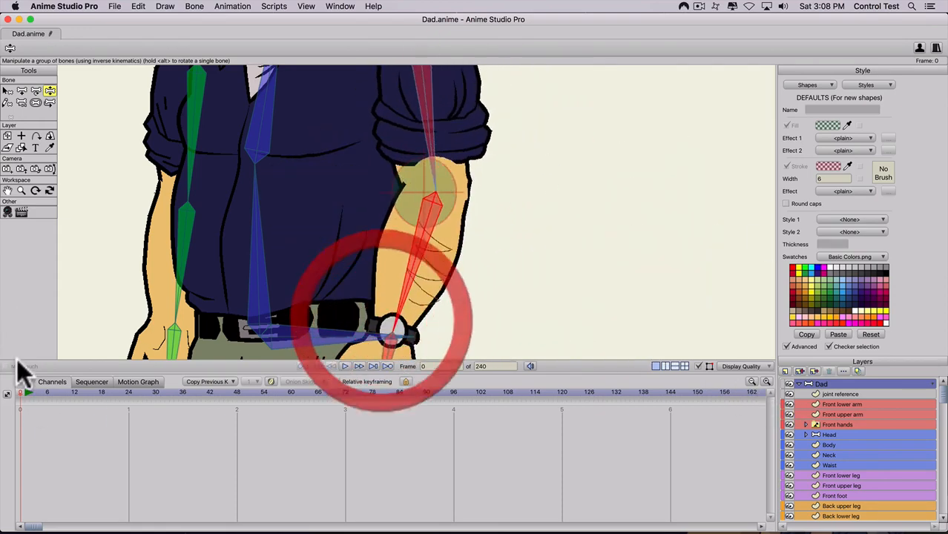
left_click_drag(26, 391, 5, 393)
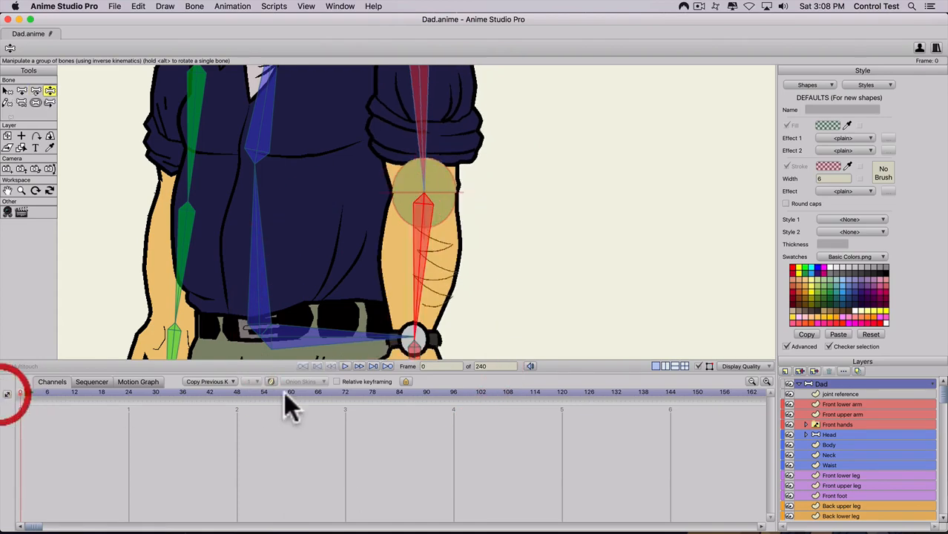
In the Front lower arm layer, move the uppermost point straight down inside the circle to a Y position of about -0.575
left_click(838, 404)
scroll(427, 173, "up", 6)
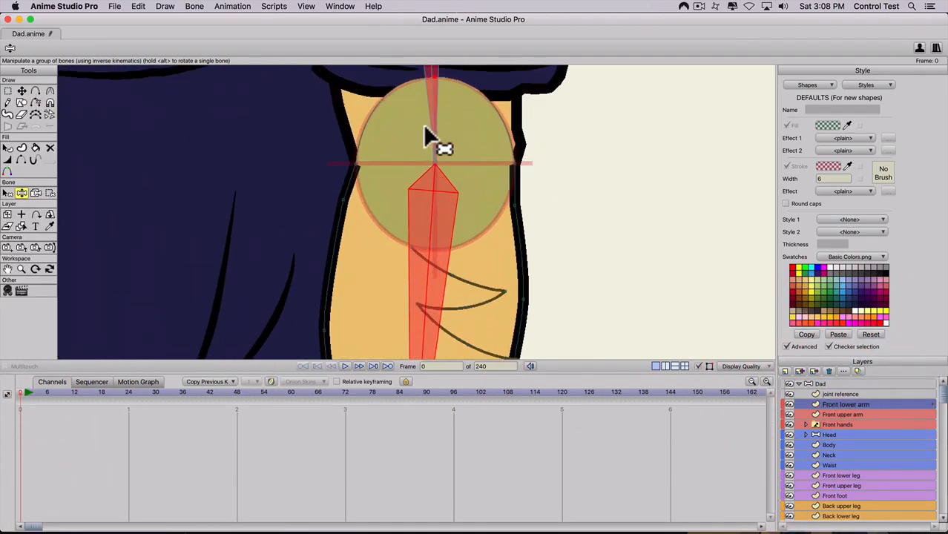
key("space")
left_click_drag(450, 121, 443, 185)
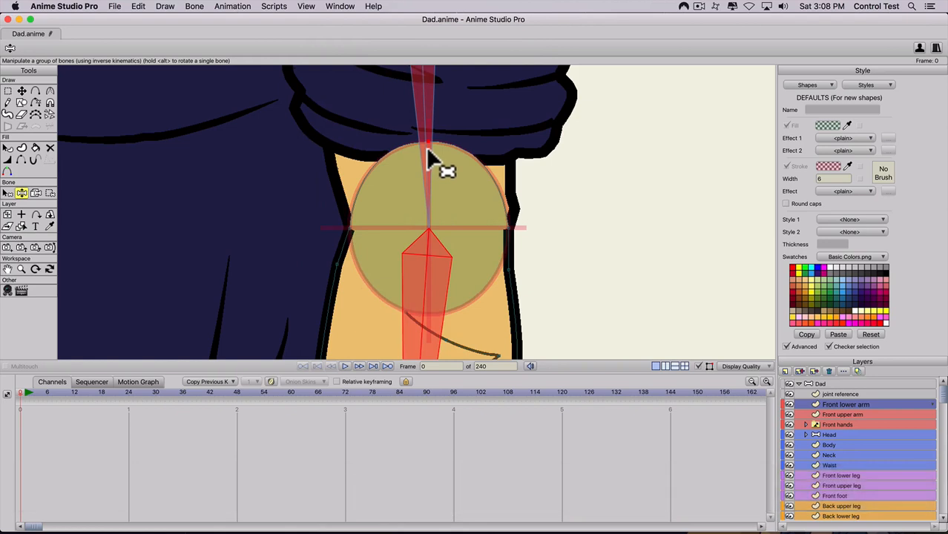
key("t")
left_click_drag(429, 145, 425, 208)
key("shift")
scroll(430, 250, "down", 4)
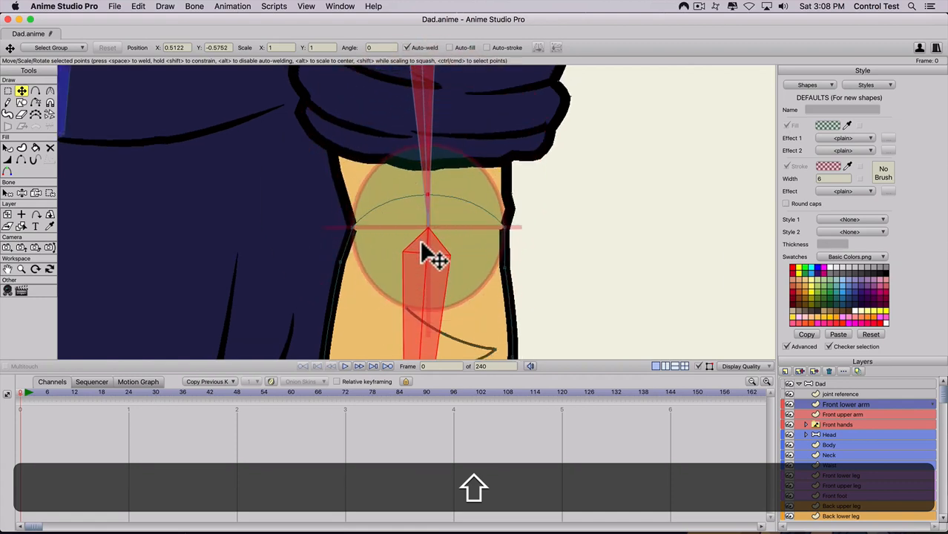
Test the reshaped front elbow by swinging the arm with the Dad layer's bones and check how the joint bends
left_click(815, 384)
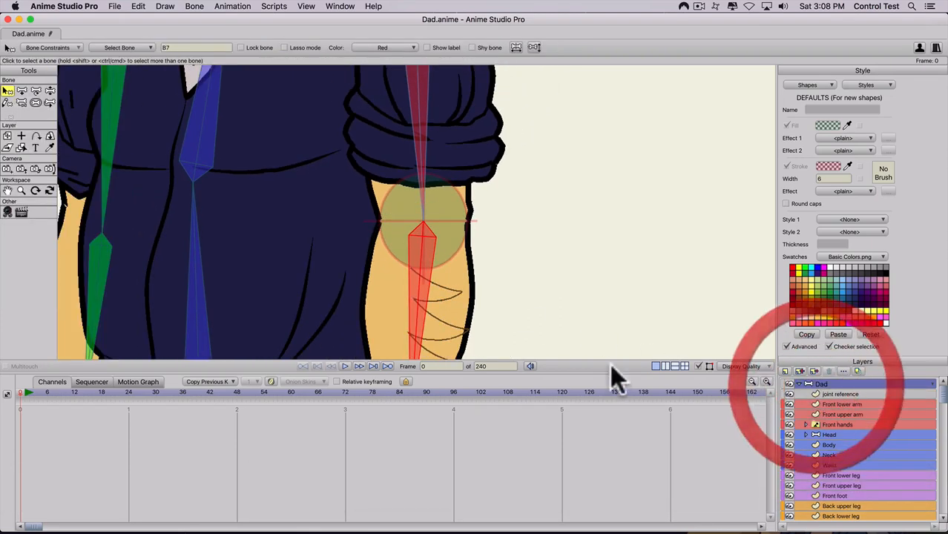
scroll(530, 299, "down", 6)
scroll(470, 299, "up", 3)
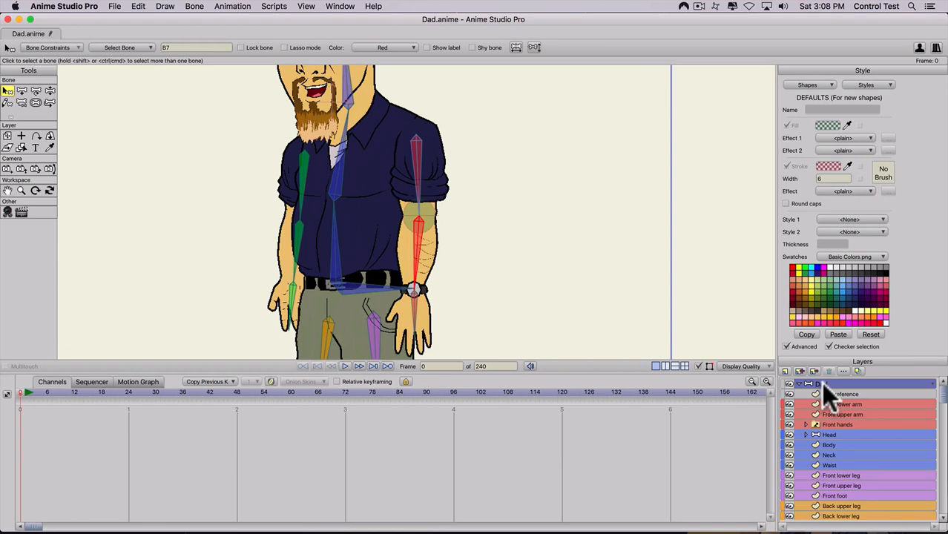
key("z")
mouse_move(423, 281)
left_mouse_down()
mouse_move(592, 215)
mouse_move(497, 199)
mouse_move(486, 182)
mouse_move(639, 143)
mouse_move(632, 239)
mouse_move(463, 217)
mouse_move(603, 246)
mouse_move(644, 212)
mouse_move(612, 224)
mouse_move(513, 397)
mouse_move(563, 403)
mouse_move(449, 245)
mouse_move(438, 276)
left_mouse_up()
left_click_drag(317, 249, 328, 169)
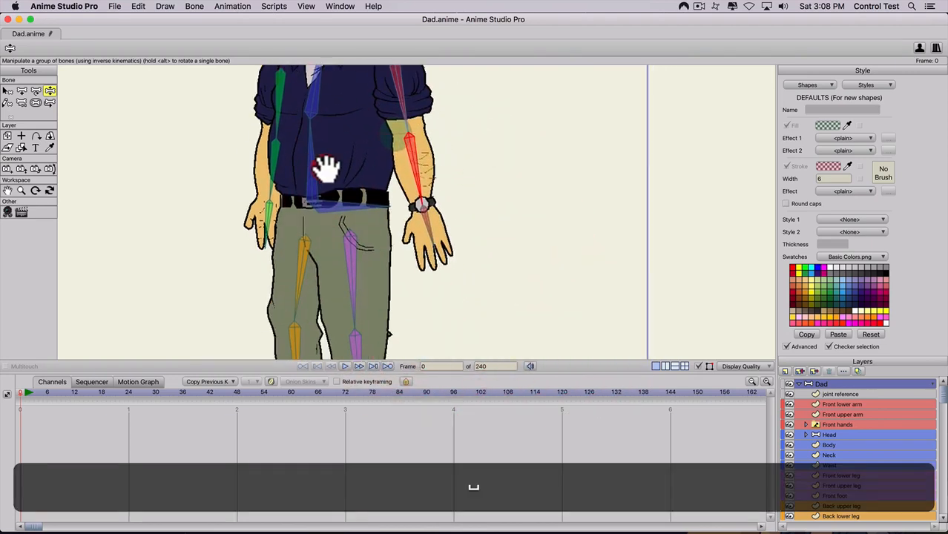
left_click_drag(345, 292, 374, 328)
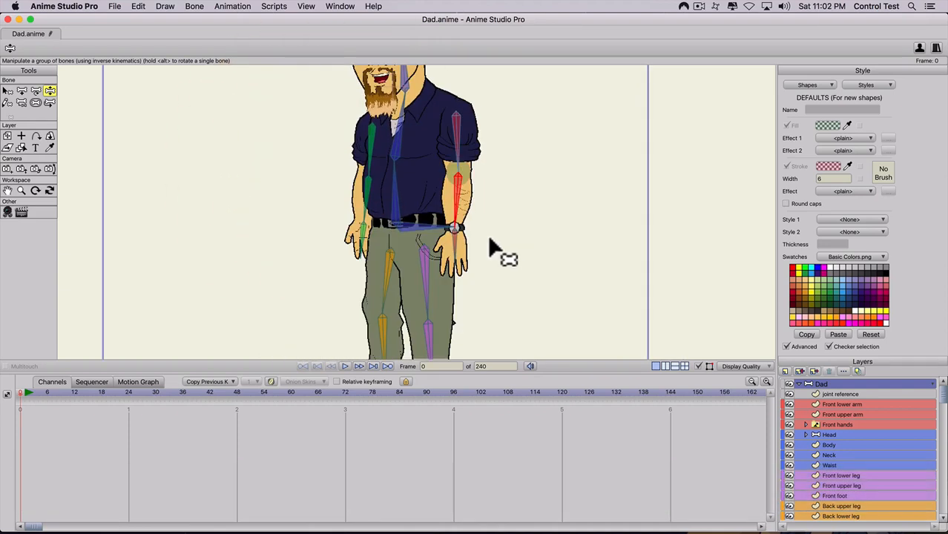
Copy the whole crosshair circle in the joint reference layer and place a pasted copy over the back arm's elbow joint
left_click(843, 393)
scroll(458, 223, "up", 3)
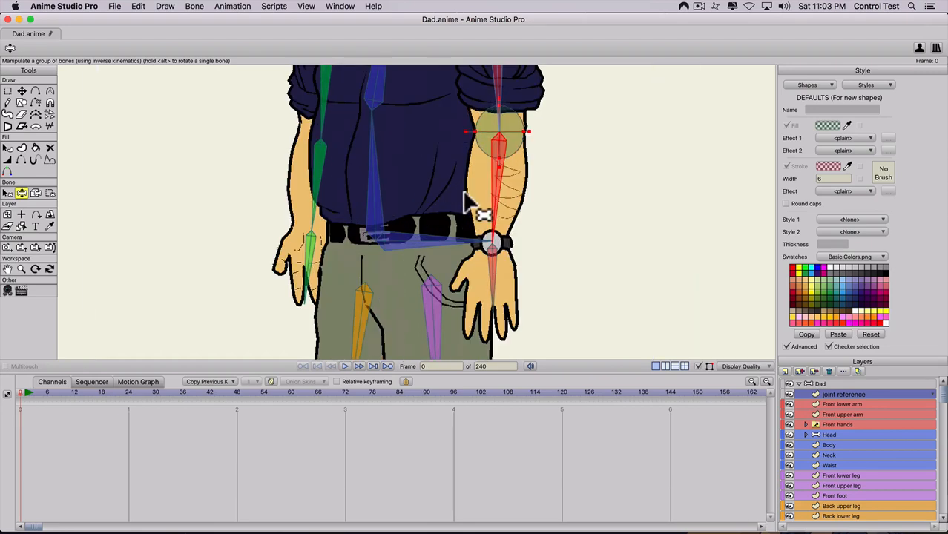
left_click_drag(539, 159, 511, 268)
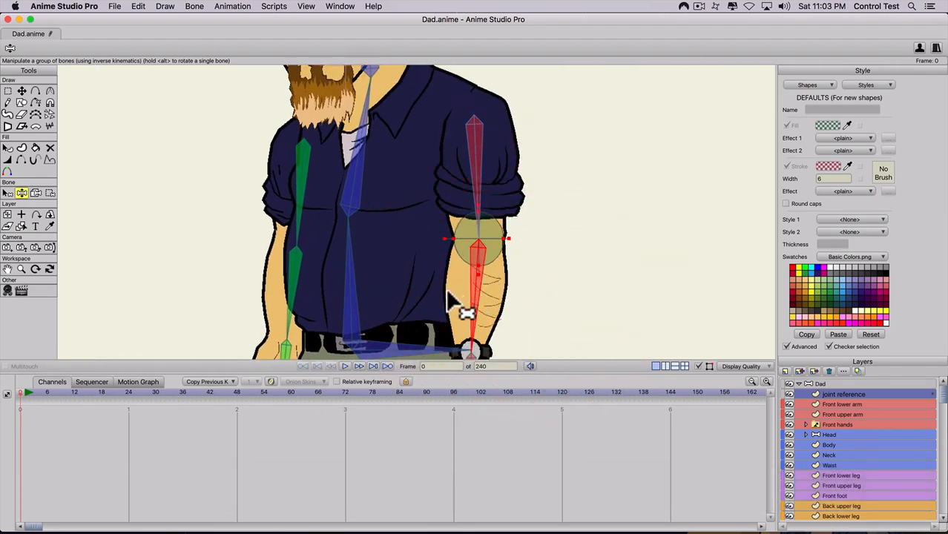
key("g")
left_click_drag(413, 285, 540, 196)
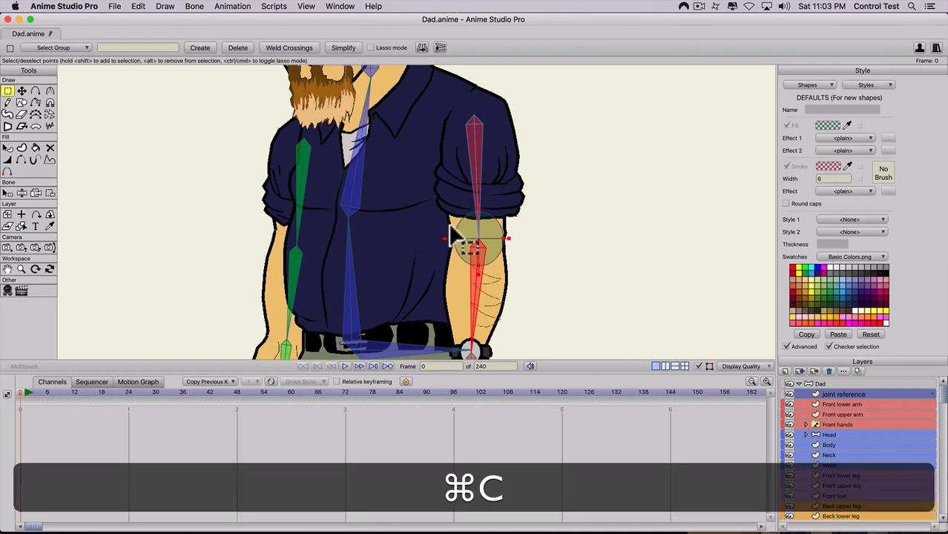
key("super+v")
left_click_drag(433, 232, 314, 136)
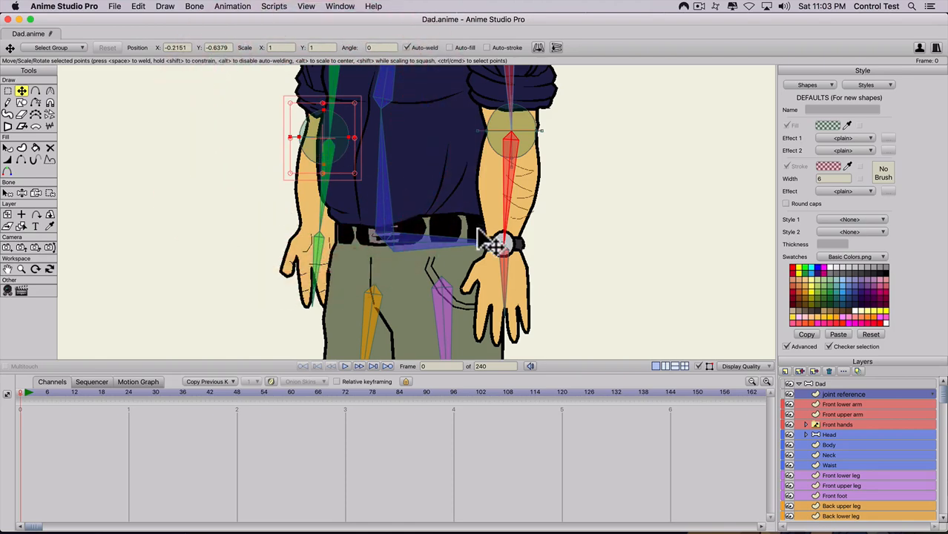
Paste another copy of the reference circle and center it on the front leg's knee joint
key("super+v")
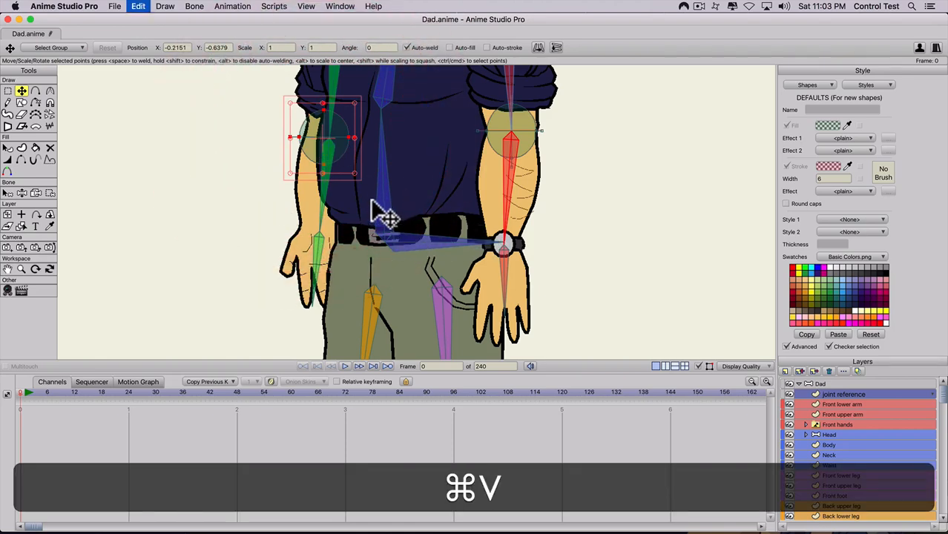
left_click_drag(503, 135, 452, 318)
key("space")
left_click_drag(550, 311, 555, 178)
key("space")
left_click_drag(470, 180, 461, 281)
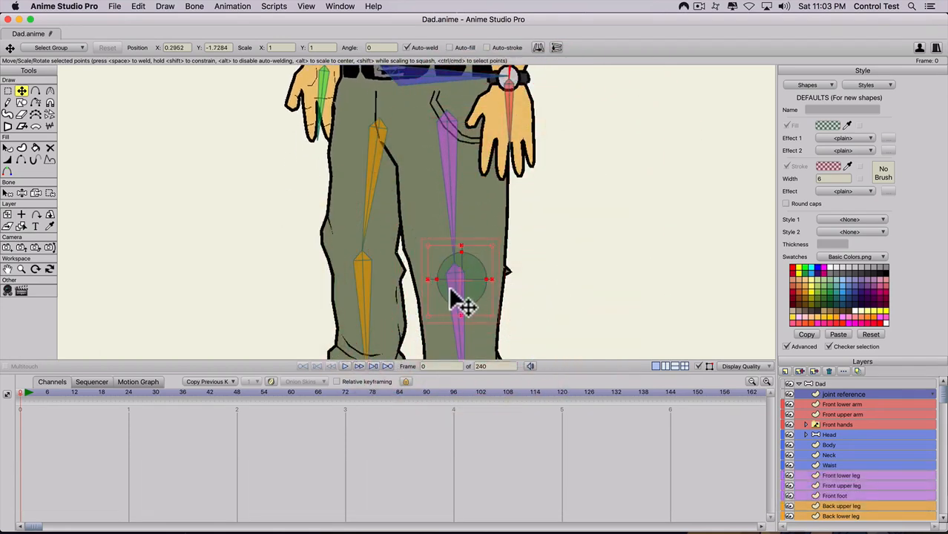
Paste one more reference circle and place it over the back leg's knee joint
key("super+v")
scroll(475, 222, "down", 5)
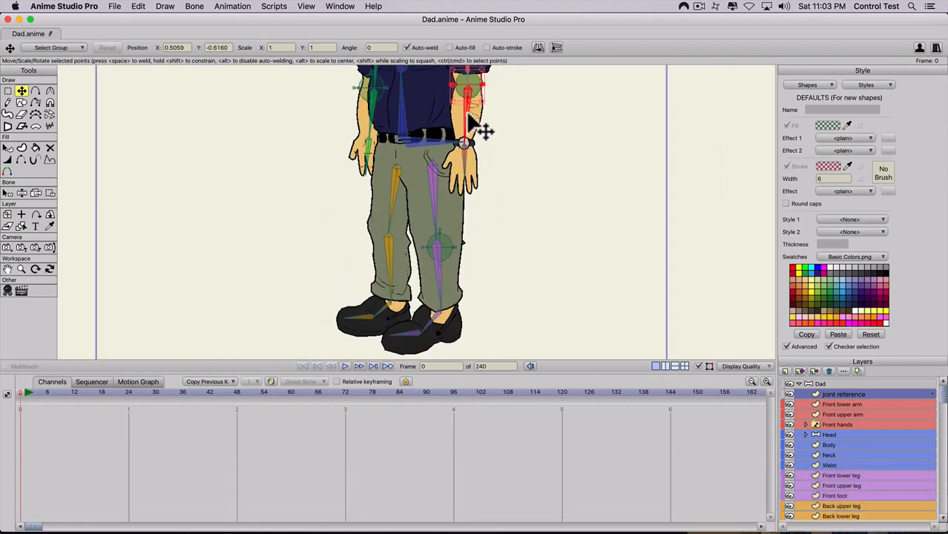
left_click_drag(464, 90, 378, 236)
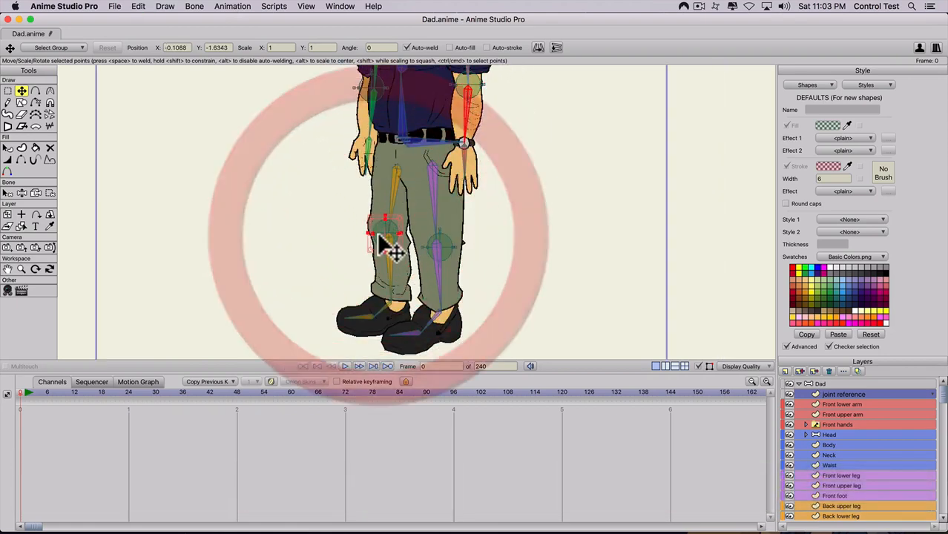
scroll(387, 250, "down", 3)
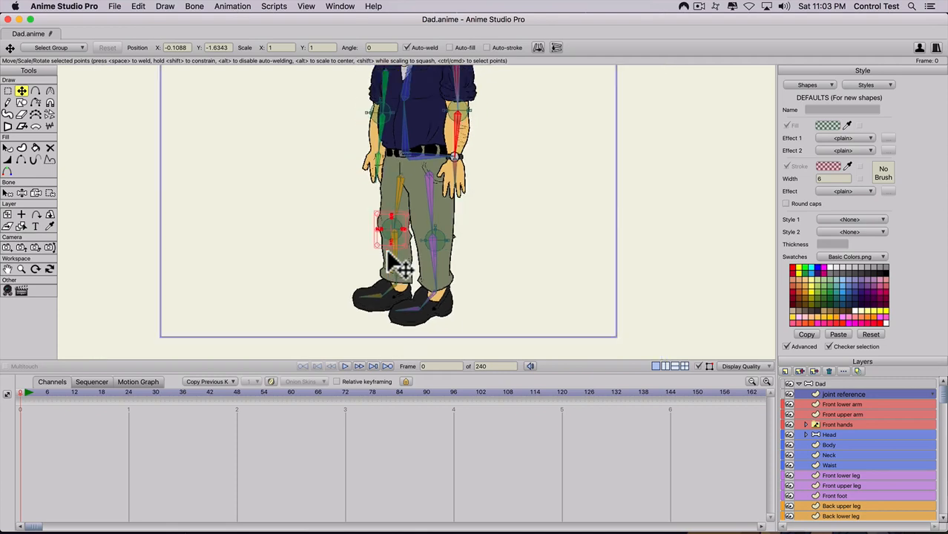
Paste another copy of the reference circle and place it over the front leg's hip joint
scroll(387, 249, "up", 4)
scroll(387, 251, "up", 2)
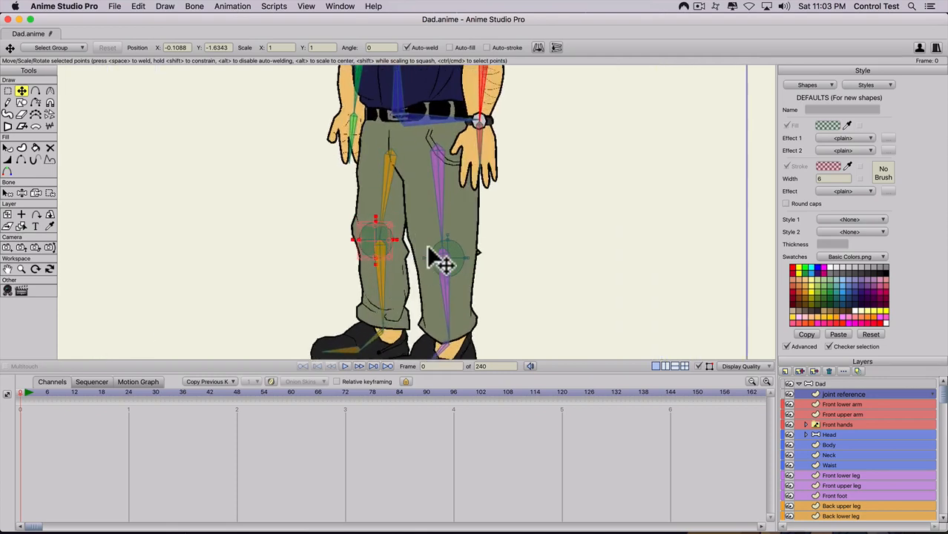
key("super+v")
left_click_drag(453, 181, 438, 253)
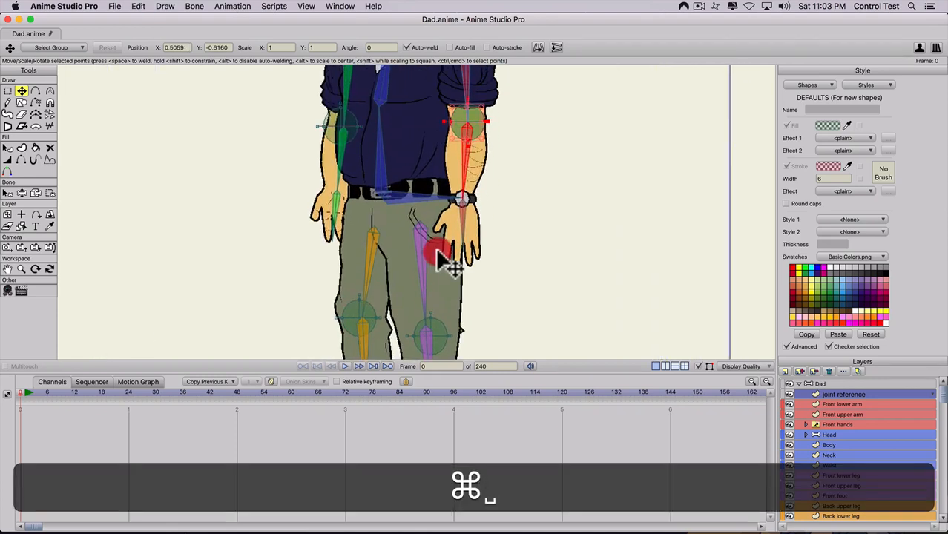
left_click_drag(456, 150, 425, 246)
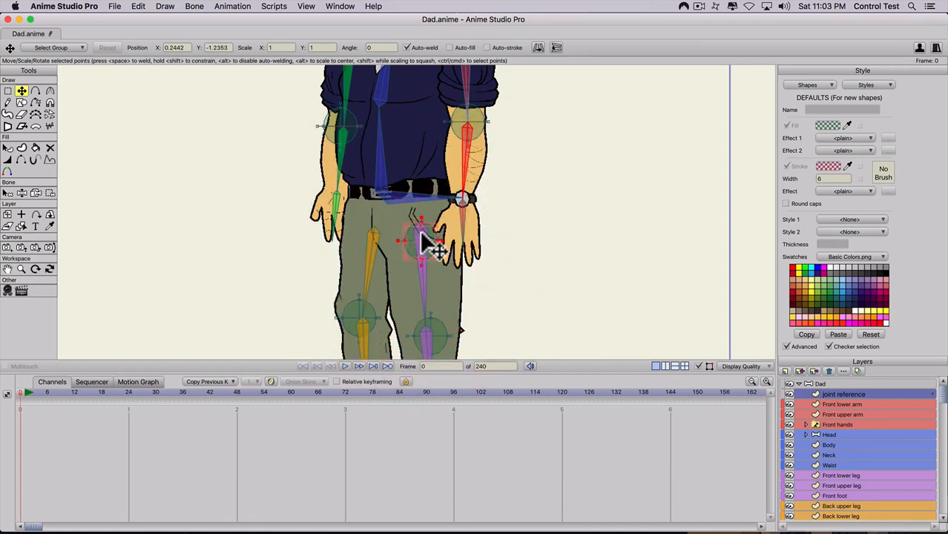
Enlarge the front hip's reference circle about its center until it roughly spans the width of the upper thigh
key("alt")
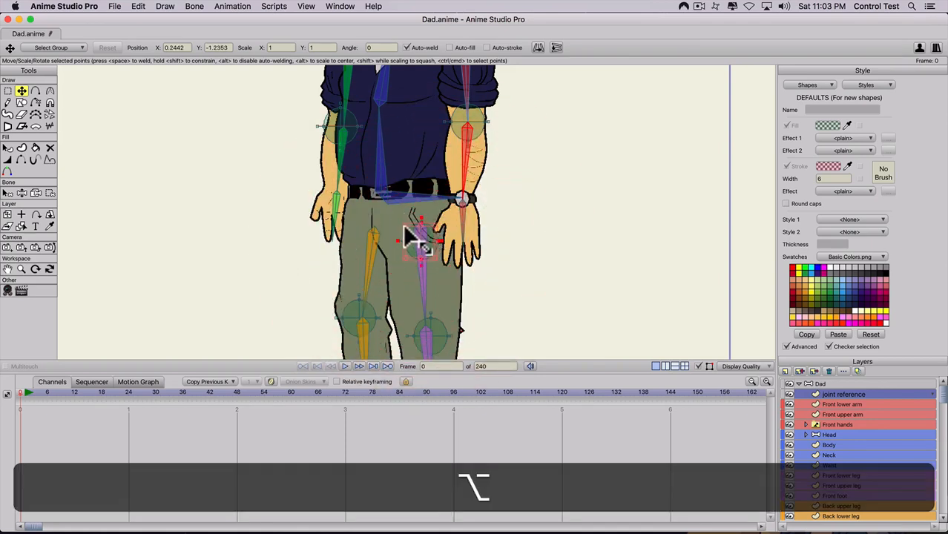
left_click_drag(410, 233, 380, 220)
scroll(373, 267, "up", 4)
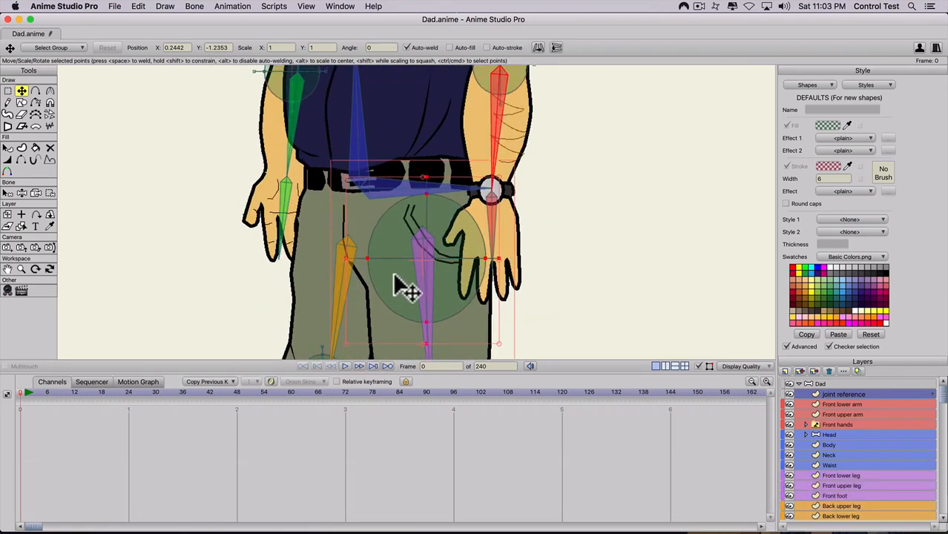
scroll(395, 277, "down", 2)
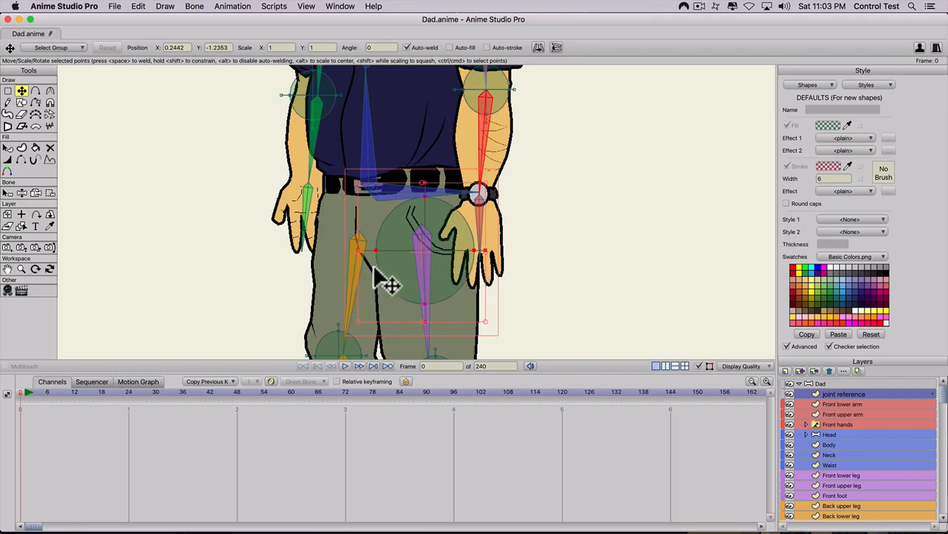
left_click_drag(415, 265, 392, 253)
left_click_drag(356, 181, 352, 182)
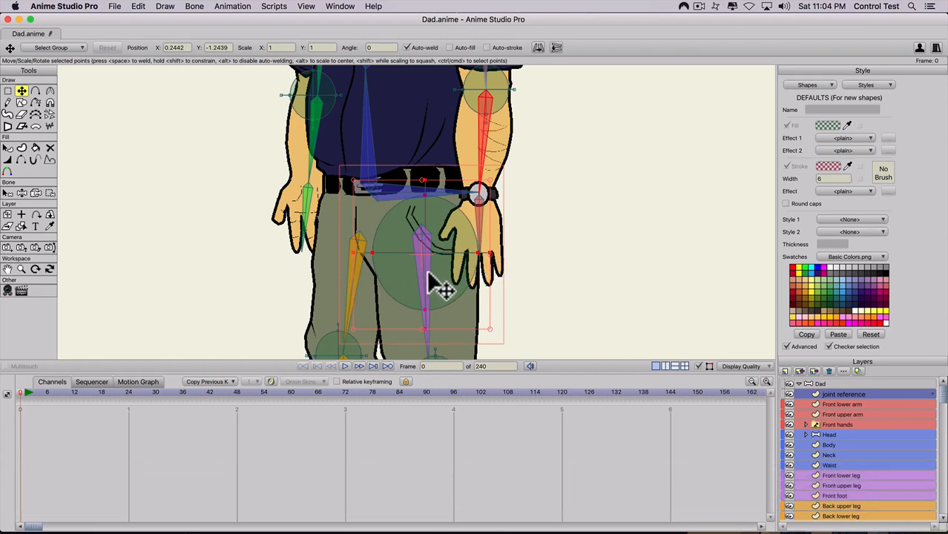
Duplicate the enlarged hip circle and place the copy over the back leg's hip joint
key("super")
key("super+v")
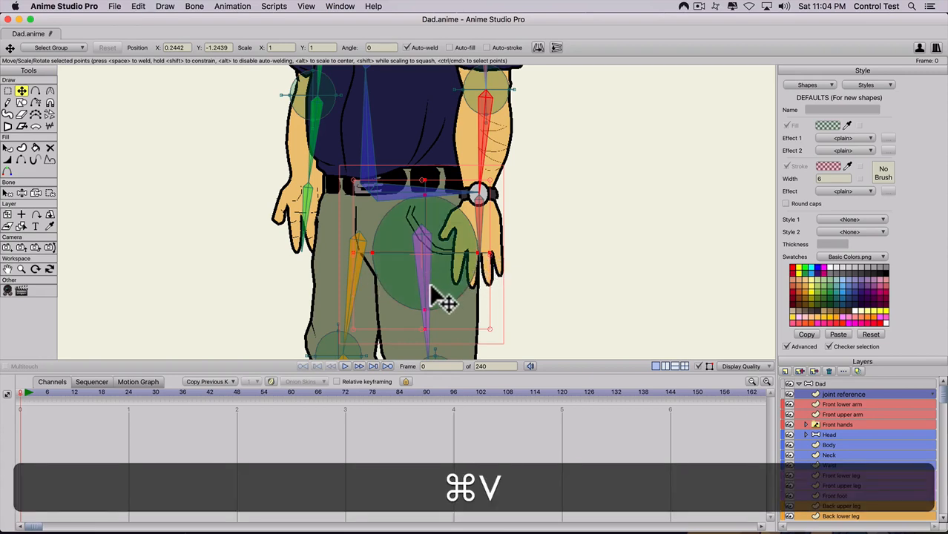
left_click_drag(440, 297, 383, 287)
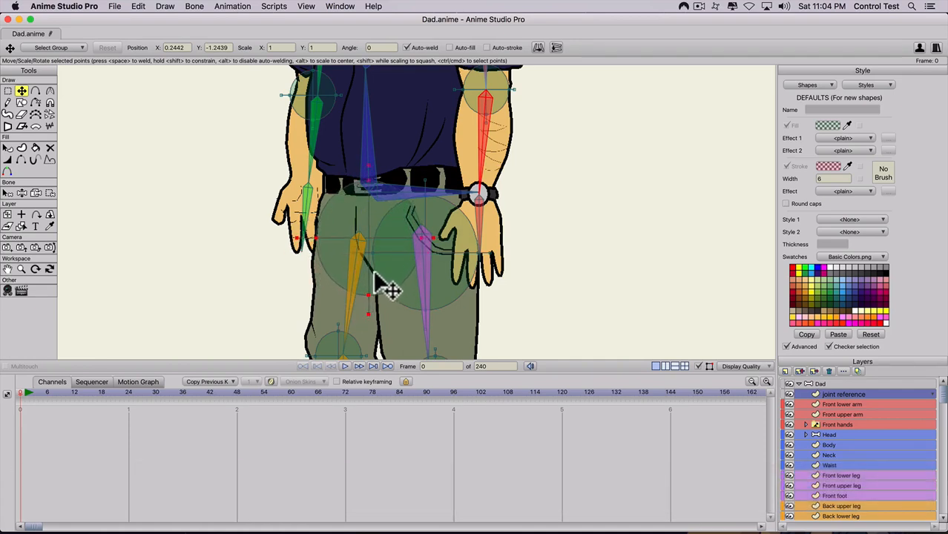
left_click_drag(374, 274, 372, 275)
Shrink the back hip's reference circle slightly about its center and shift it to fit the back thigh
scroll(412, 231, "down", 8)
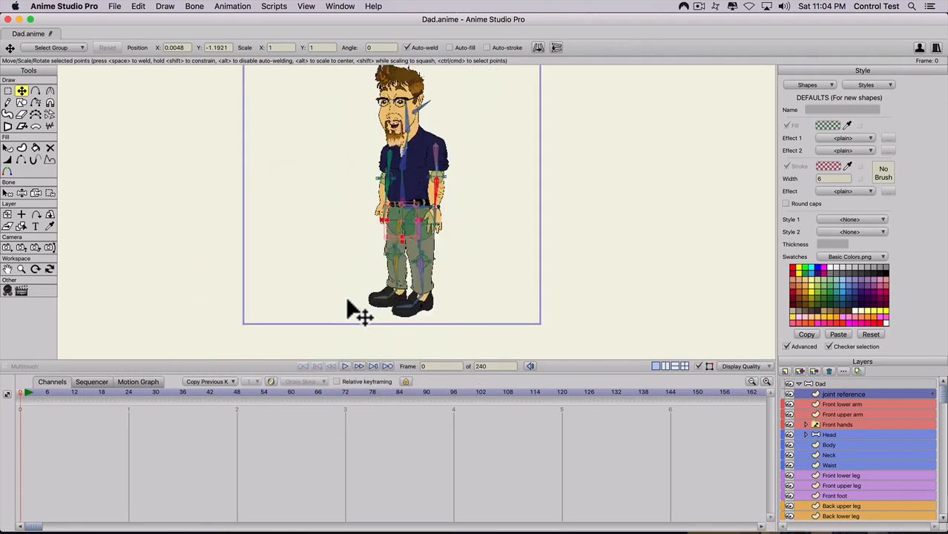
scroll(357, 312, "up", 4)
scroll(364, 321, "up", 5)
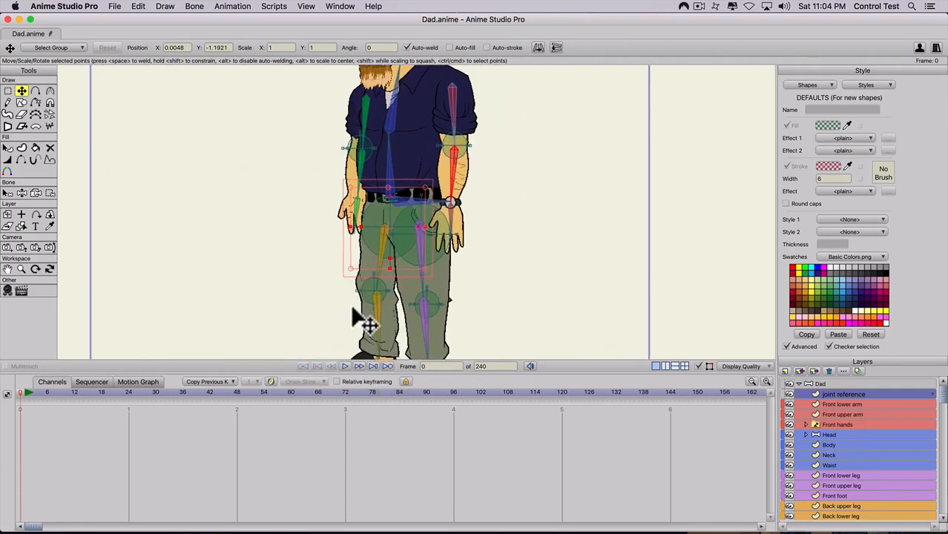
scroll(365, 323, "up", 2)
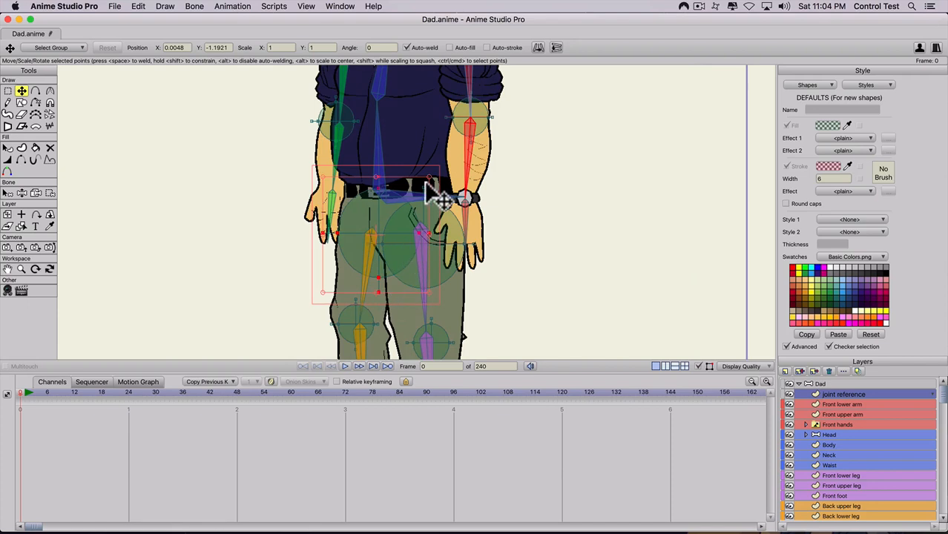
mouse_move(429, 181)
left_mouse_down()
mouse_move(410, 196)
mouse_move(425, 188)
left_mouse_up()
key("alt")
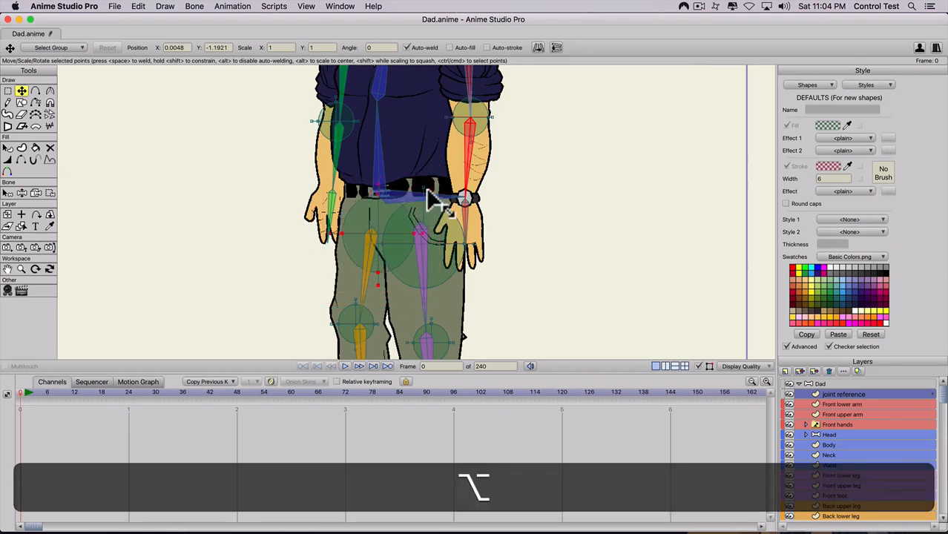
left_click_drag(377, 216, 373, 218)
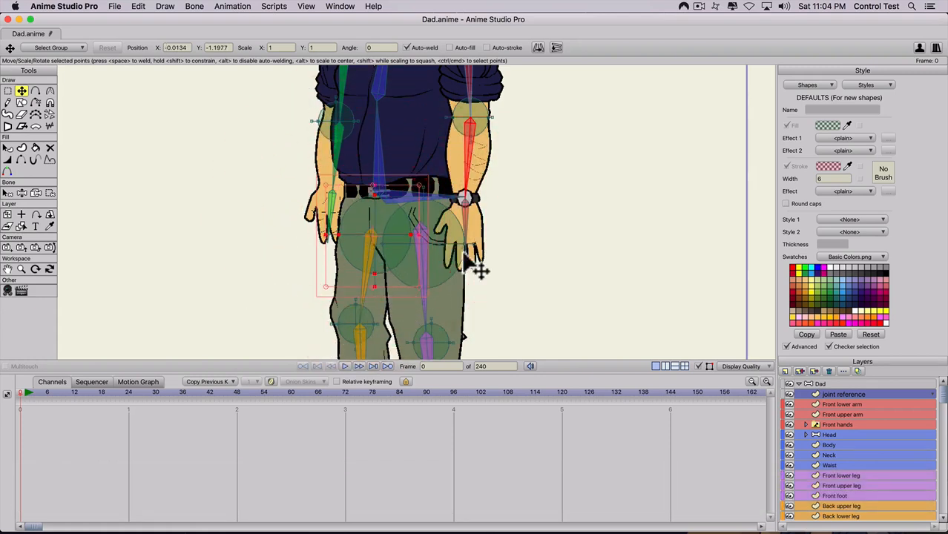
Examine the hip and knee reference circles and compare the Front lower leg layer's outline with the knee circle
scroll(487, 213, "down", 3)
key("space")
left_click_drag(494, 213, 540, 263)
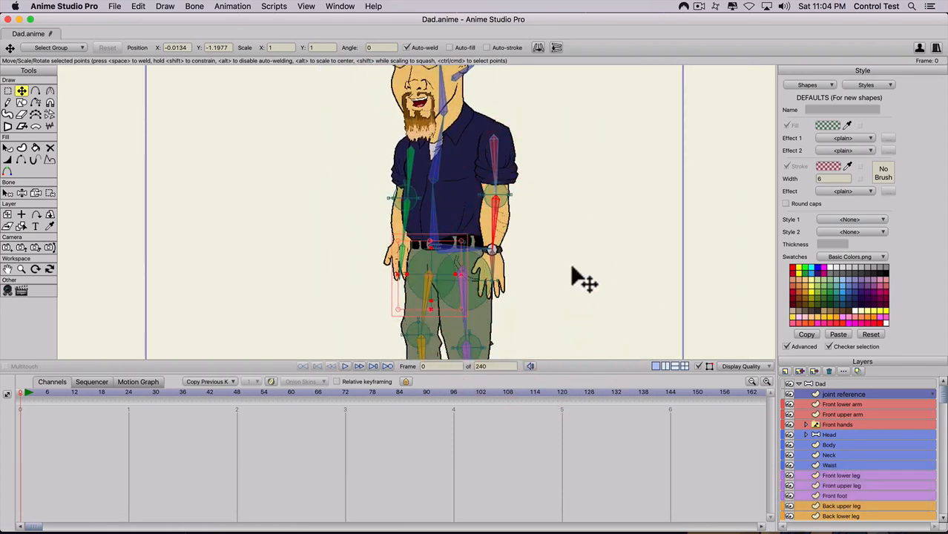
scroll(476, 247, "up", 4)
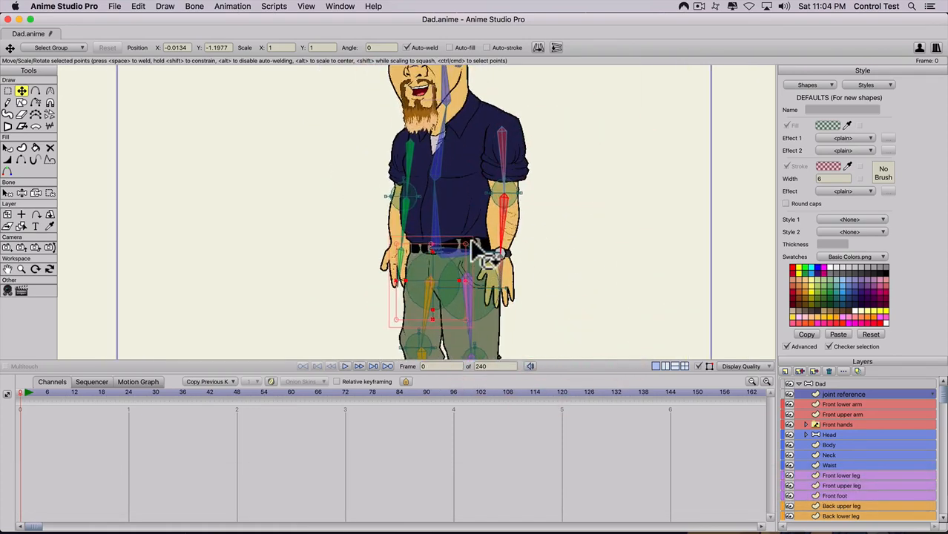
key("space")
left_click_drag(438, 280, 416, 194)
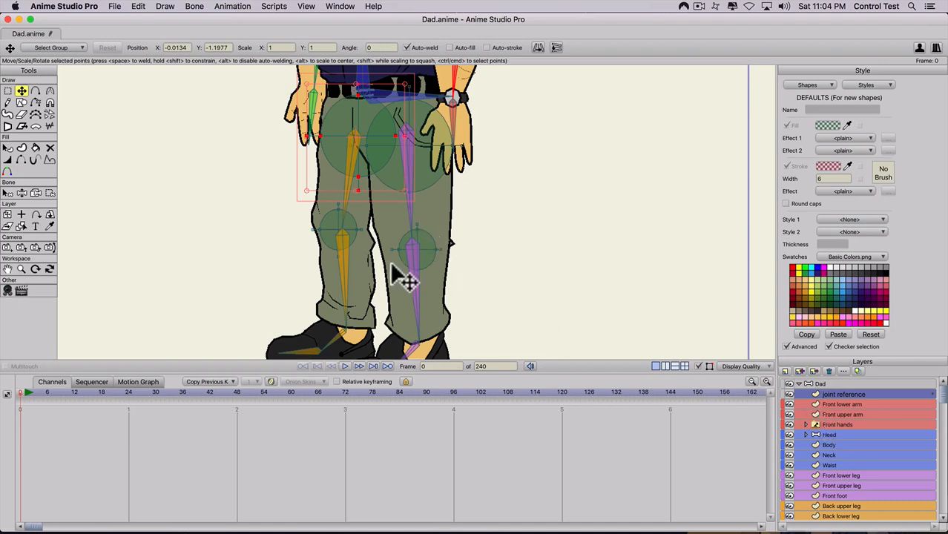
left_click(837, 475)
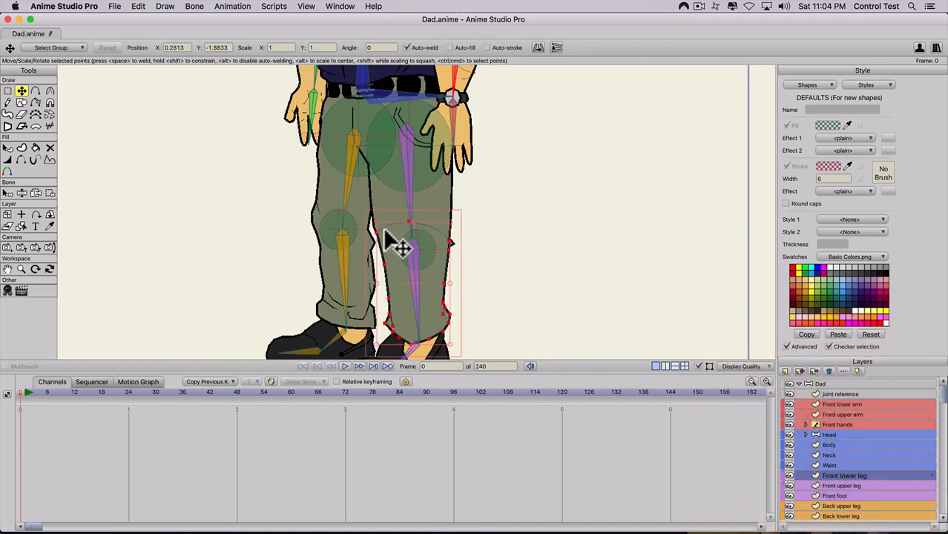
scroll(426, 242, "up", 3)
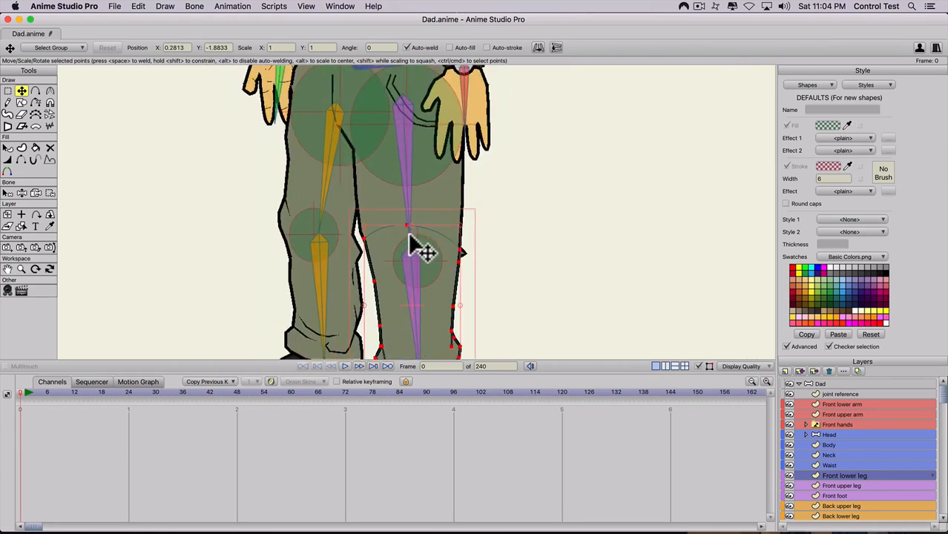
scroll(415, 252, "down", 3)
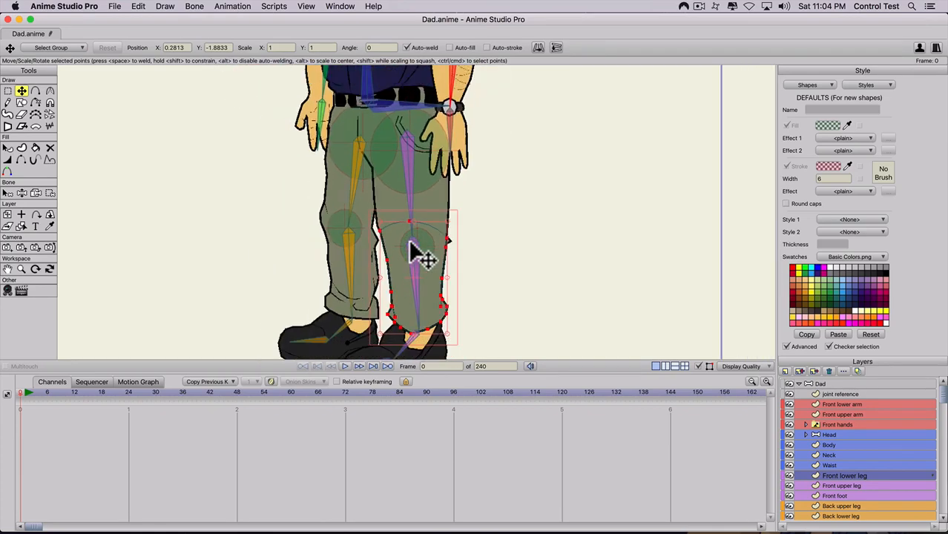
scroll(412, 249, "up", 2)
scroll(410, 244, "up", 5)
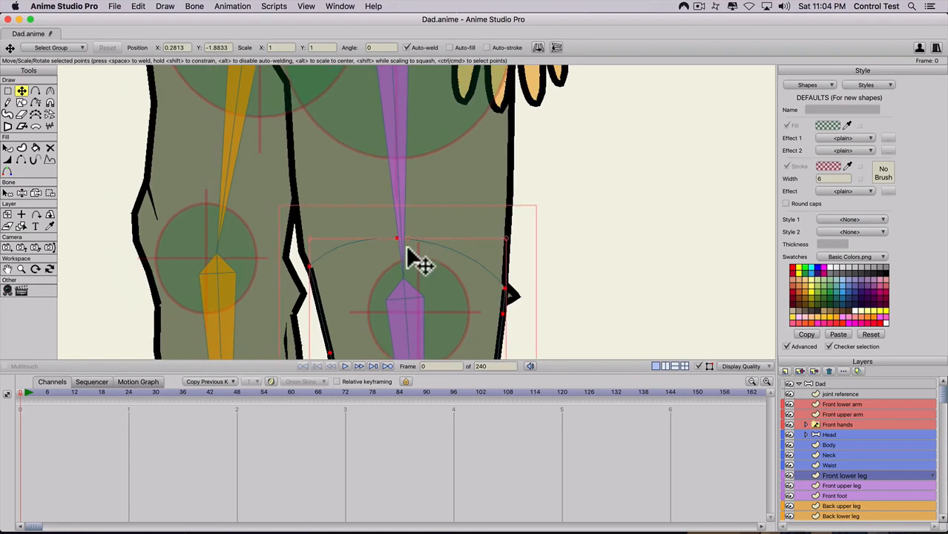
In the joint reference layer, select the front knee's whole crosshair circle and center it on the knee joint
left_click(822, 394)
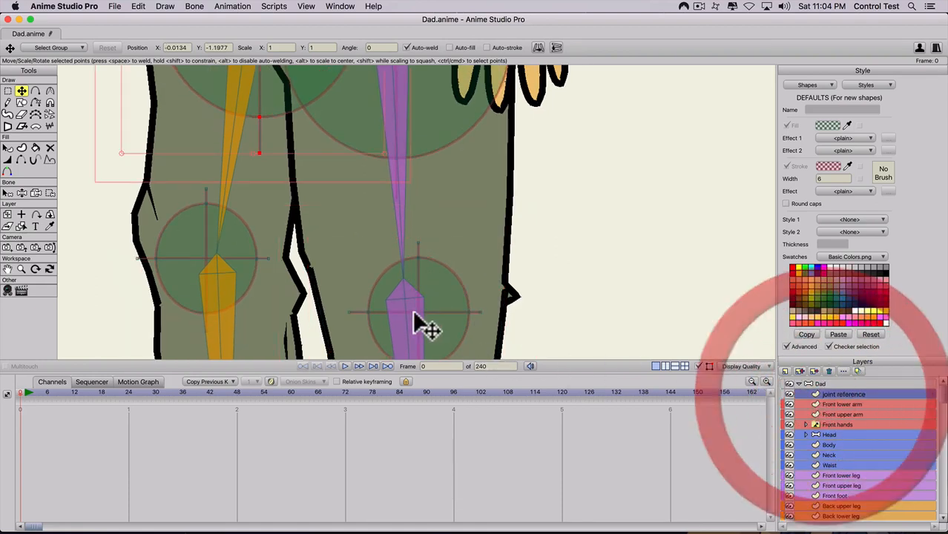
left_click_drag(417, 278, 435, 176)
key("g")
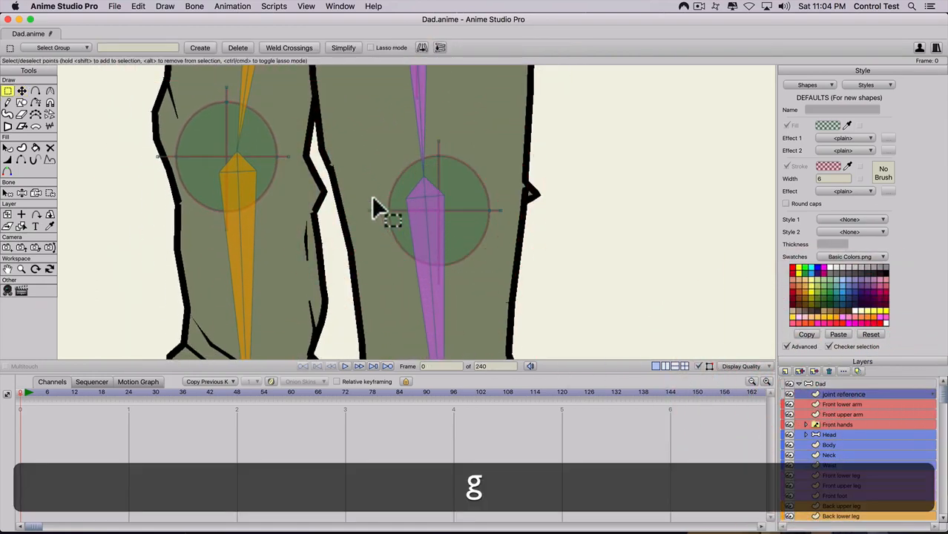
left_click_drag(376, 158, 566, 306)
key("t")
left_click_drag(458, 238, 442, 197)
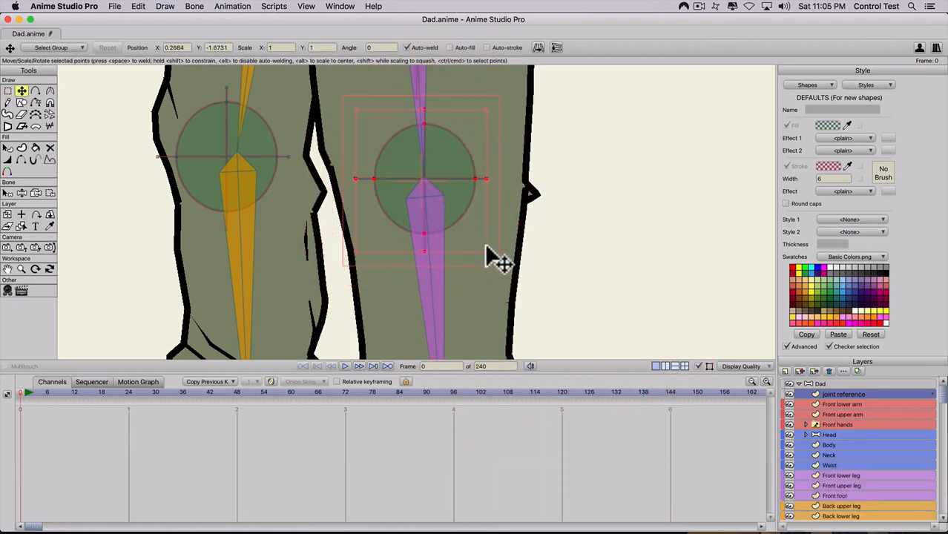
Enlarge the front knee's reference circle about its center and fine-tune its crosshair position on the bone joint
left_click_drag(490, 261, 512, 275)
key("alt")
scroll(466, 189, "up", 5)
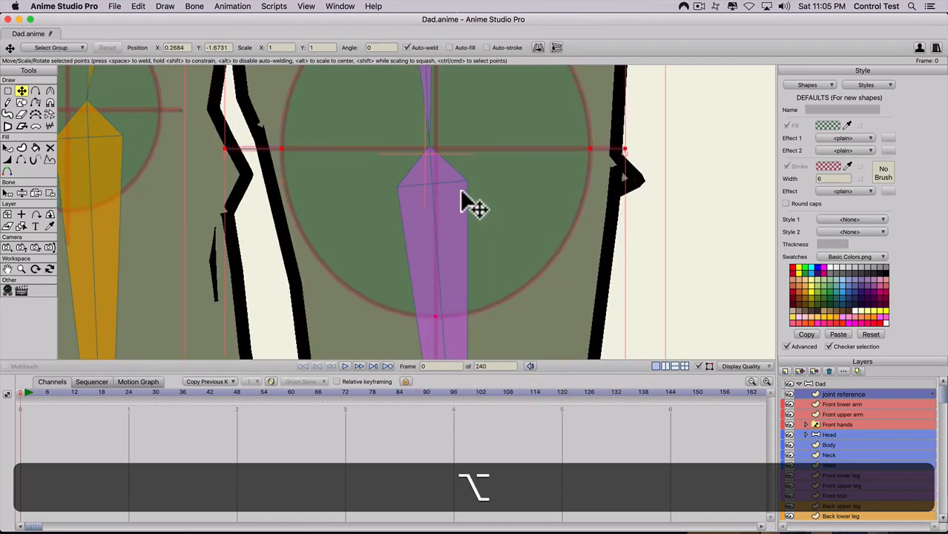
left_click_drag(466, 166, 425, 223)
scroll(432, 245, "up", 3)
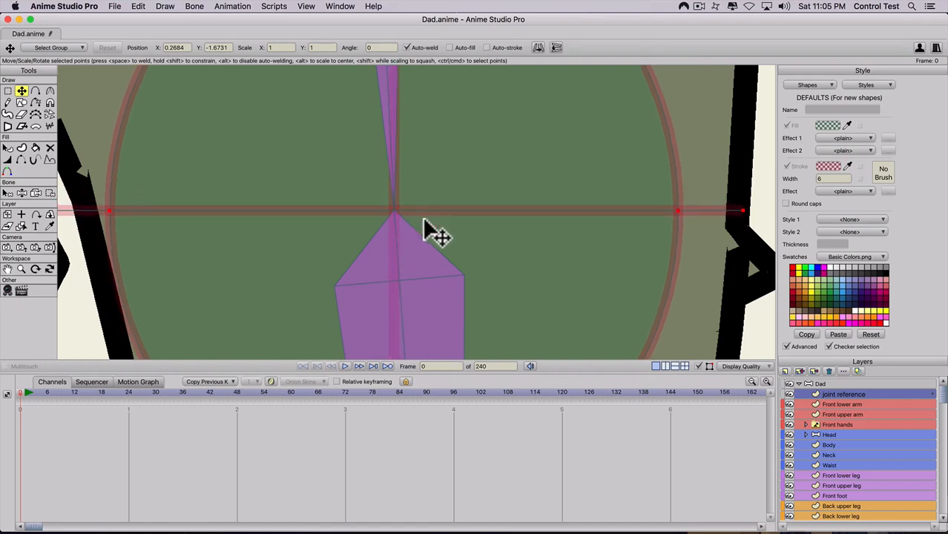
left_click_drag(424, 220, 421, 222)
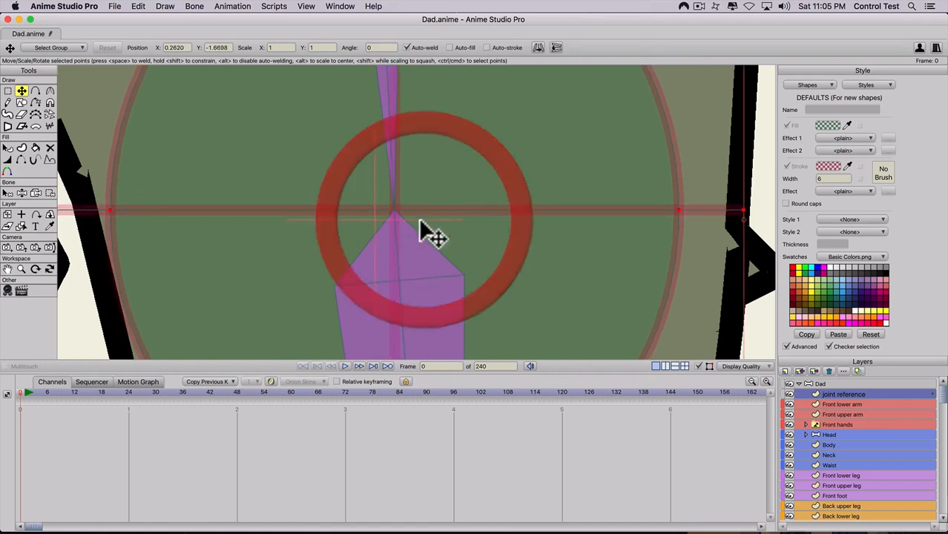
Scale the front knee's circle up a little more about its center to match the width of the leg
scroll(417, 223, "down", 6)
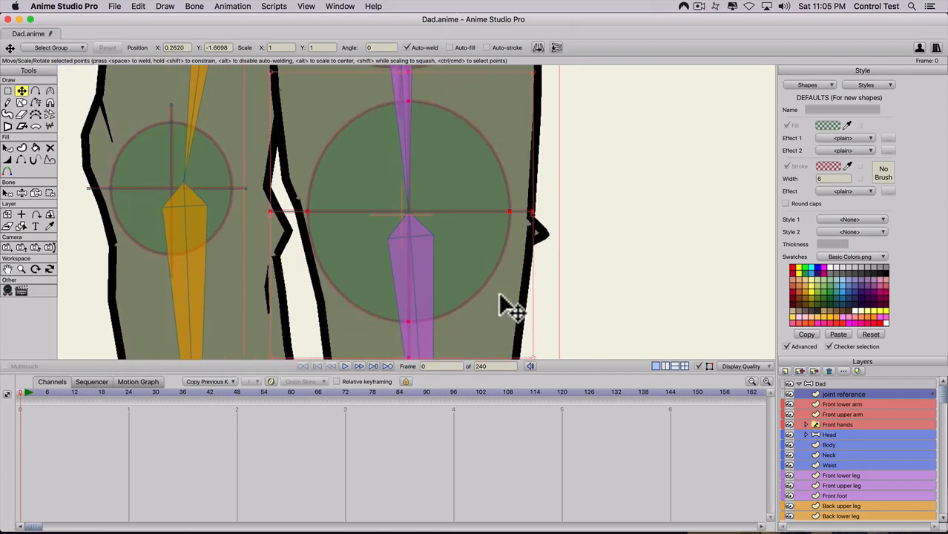
scroll(503, 306, "down", 5)
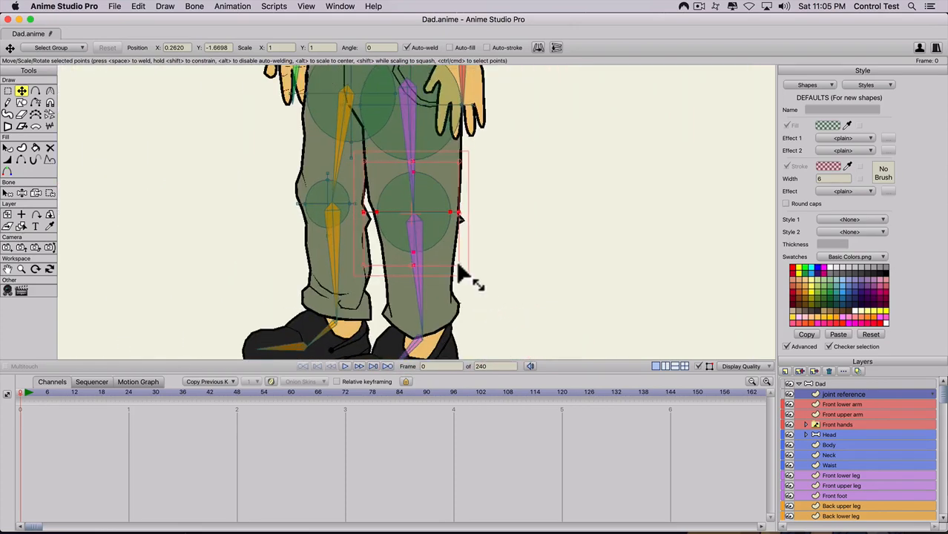
left_click_drag(459, 271, 466, 270)
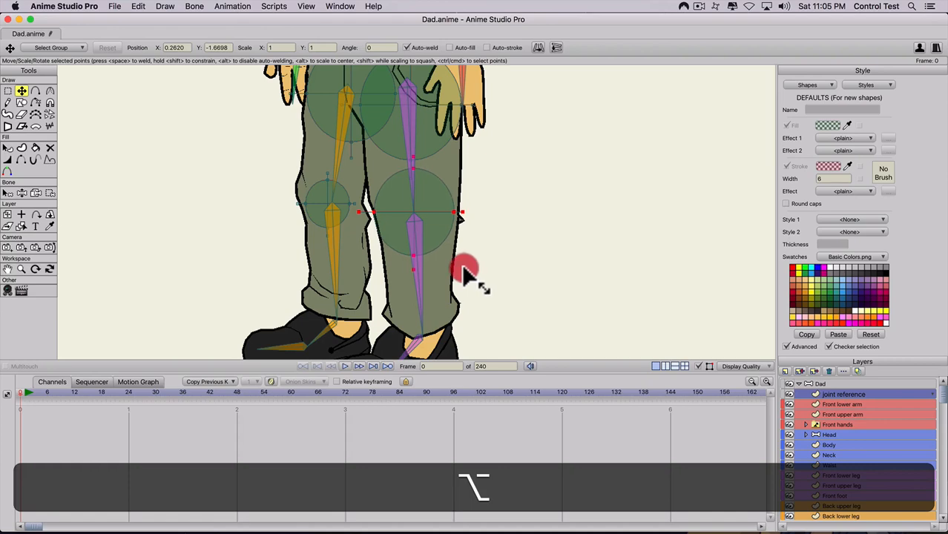
scroll(477, 278, "up", 1)
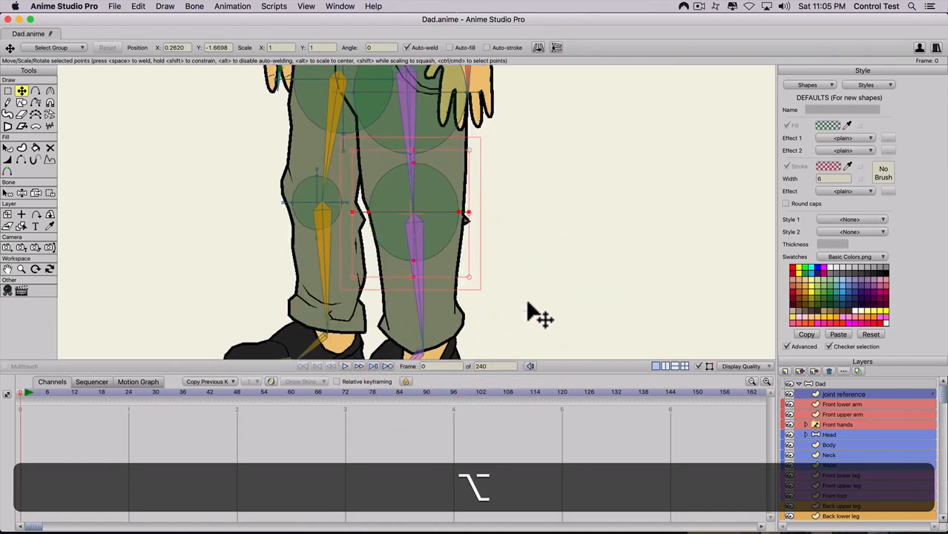
In the Front lower leg layer, move the upper right outline point onto the circle's crosshair and pull the point below it inward to the circle
left_click(829, 475)
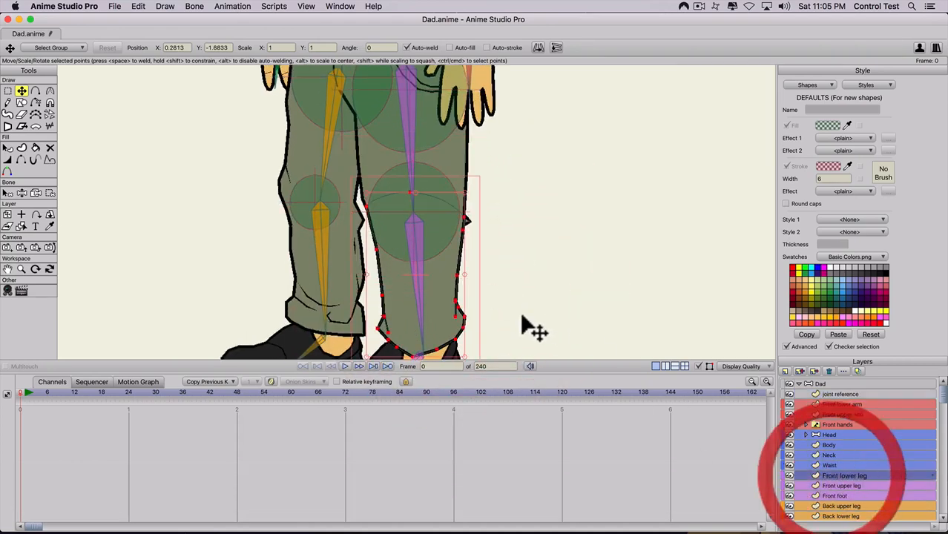
scroll(456, 321, "up", 3)
scroll(511, 234, "up", 2)
key("t")
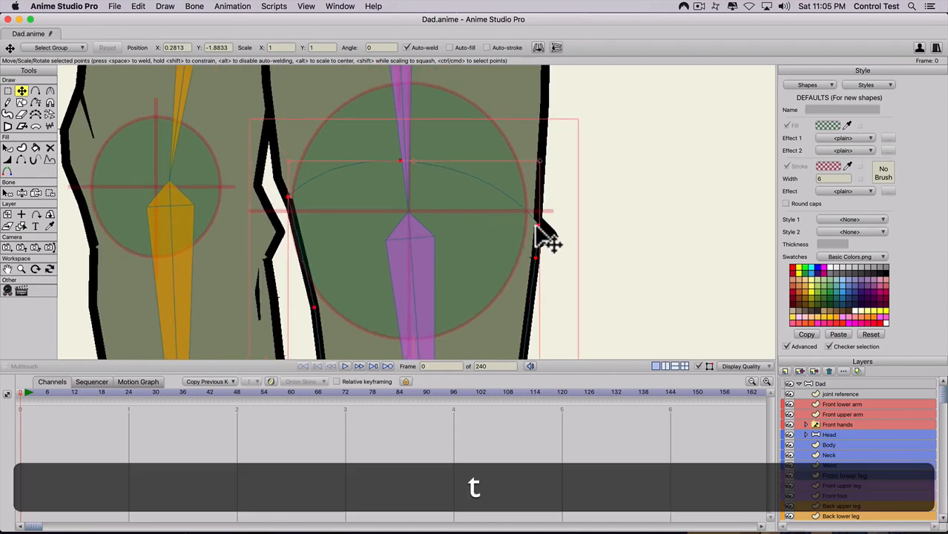
left_click_drag(536, 220, 525, 209)
scroll(527, 215, "up", 1)
key("space")
left_click_drag(526, 244, 521, 256)
scroll(526, 261, "up", 1)
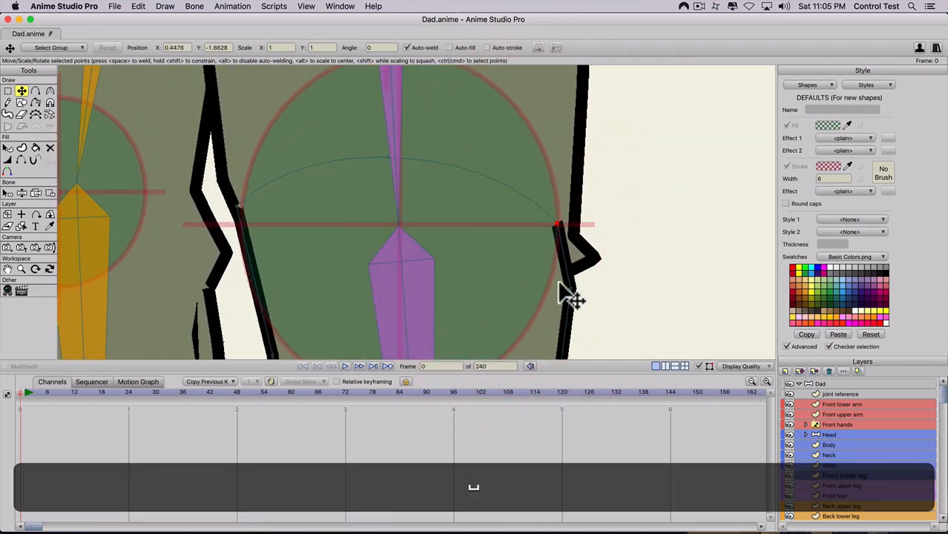
left_click_drag(570, 291, 560, 289)
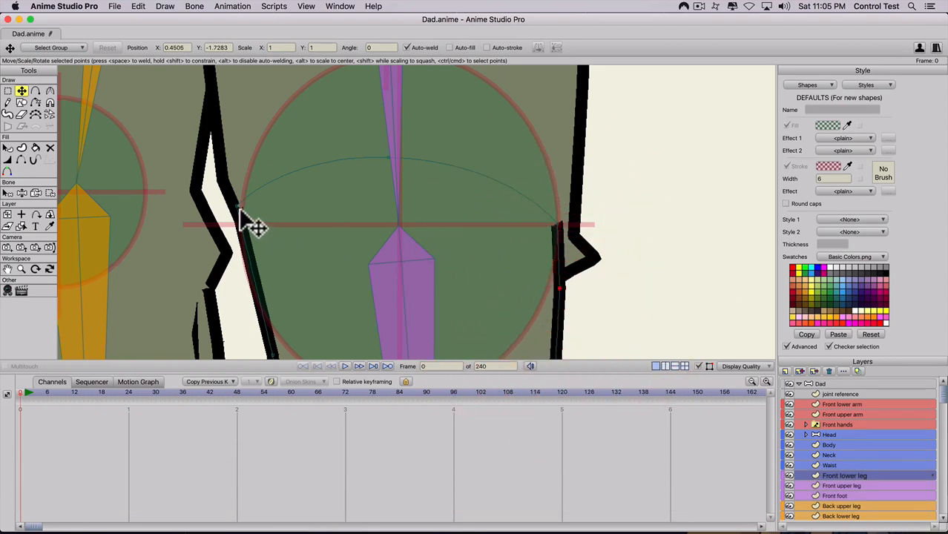
Move the Front lower leg's upper left outline point onto the crosshair line and lower the top curve's middle point slightly
key("t")
left_click_drag(240, 210, 241, 223)
mouse_move(391, 157)
left_mouse_down()
mouse_move(404, 191)
mouse_move(395, 168)
left_mouse_up()
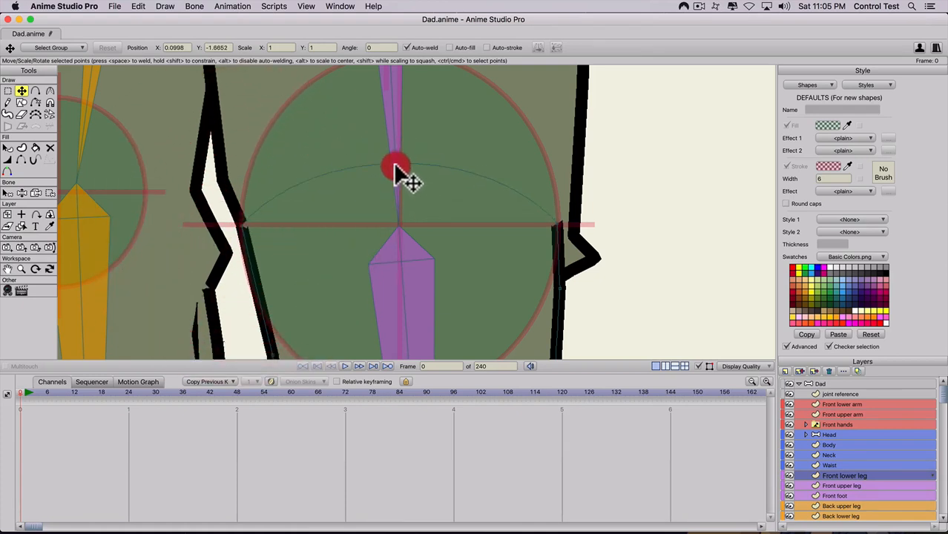
In the Front upper leg layer, raise the right knee bump point and move the point below it onto the circle's crosshair
key("space")
left_click_drag(399, 241, 395, 163)
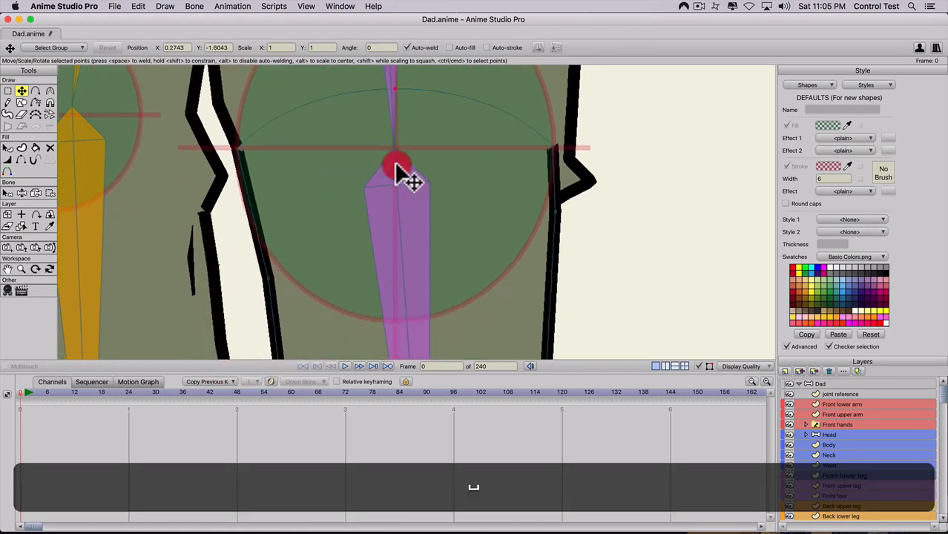
scroll(400, 208, "down", 2)
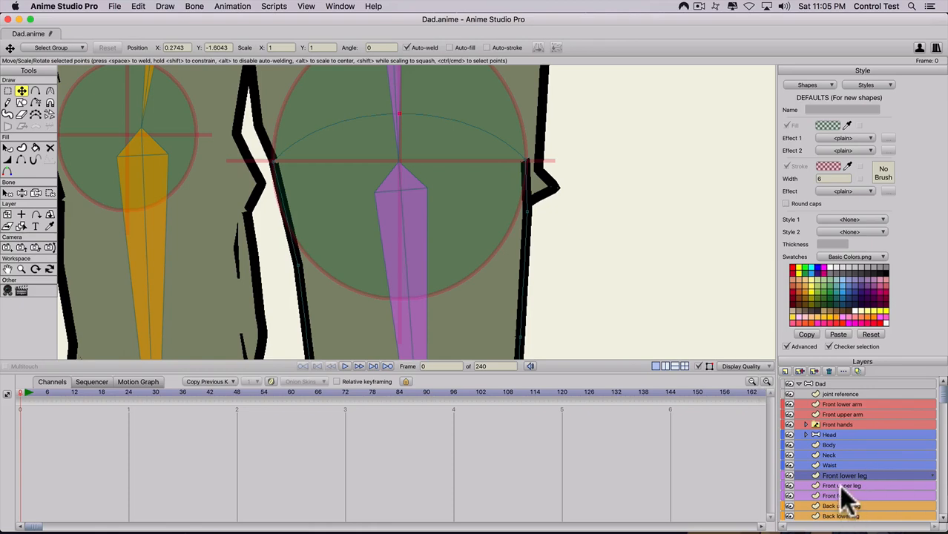
left_click(840, 486)
key("space")
left_click_drag(528, 251, 543, 319)
key("t")
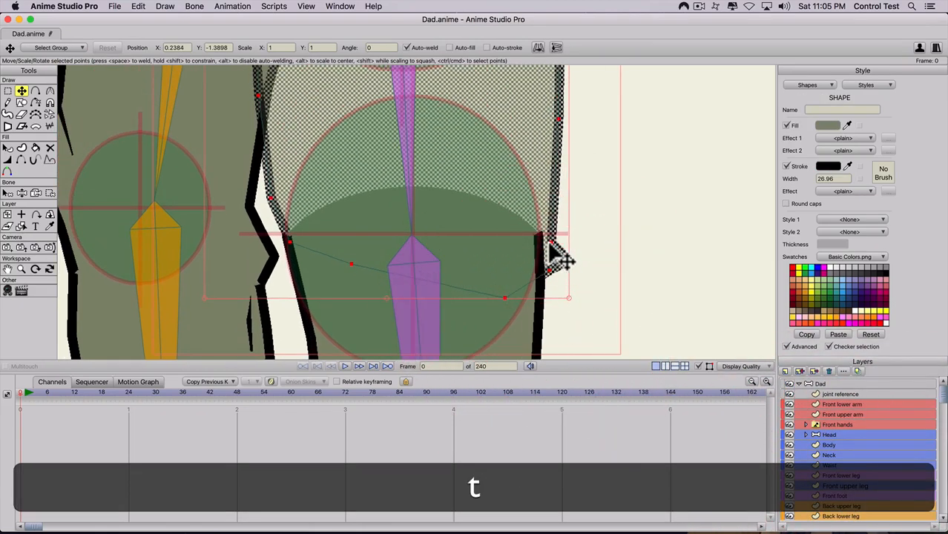
left_click(550, 242)
left_click_drag(550, 242, 556, 210)
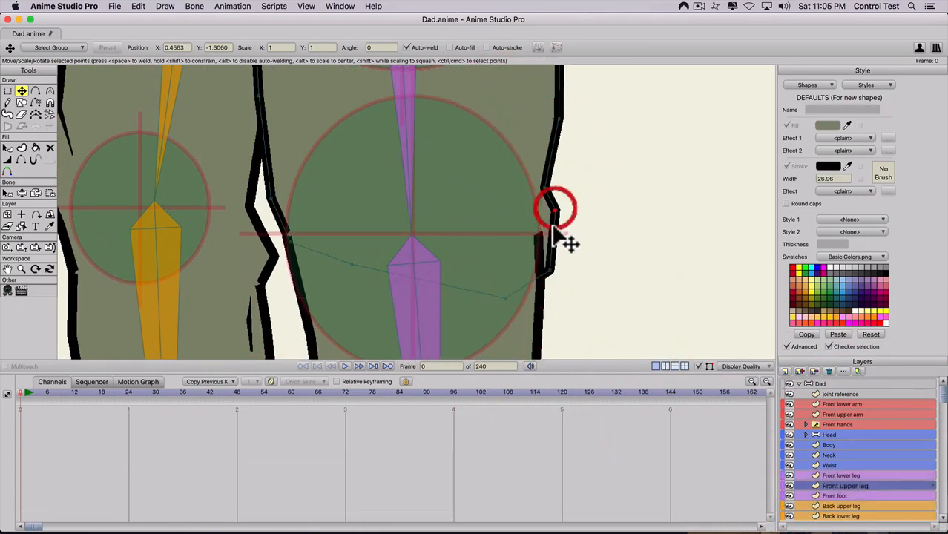
left_click_drag(542, 274, 538, 237)
key("t")
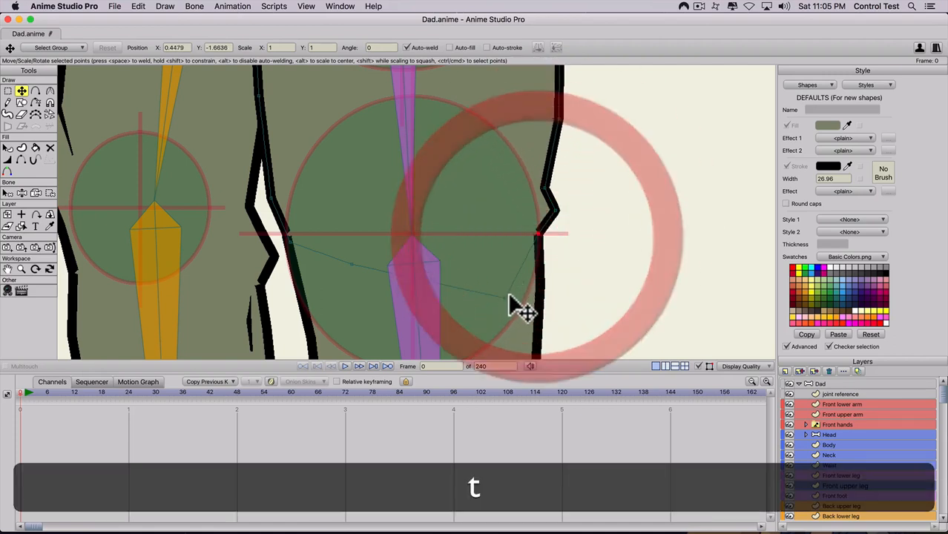
Move the Front upper leg's lower right hem point to the bottom of the knee circle and round its curvature
left_click_drag(505, 298, 412, 312)
key("space")
left_click_drag(429, 314, 474, 240)
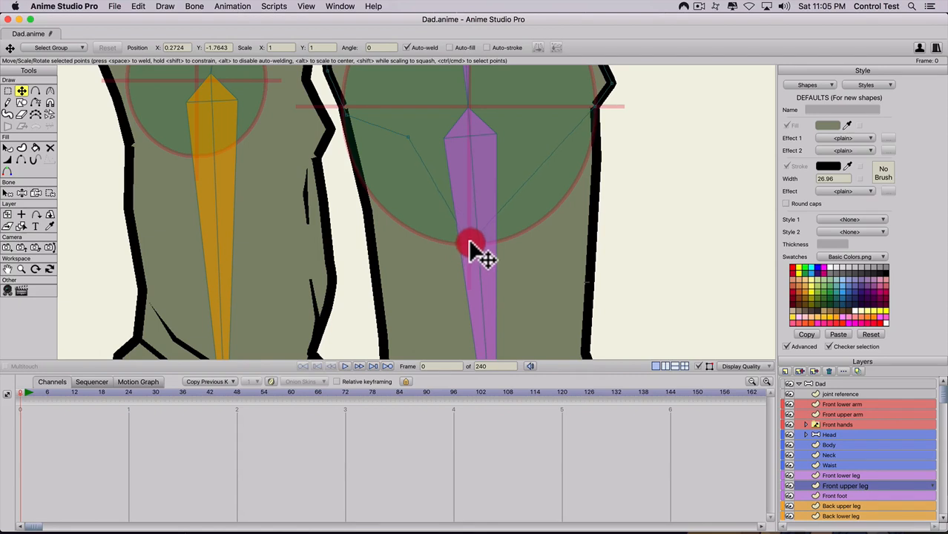
key("c")
left_click_drag(470, 242, 884, 273)
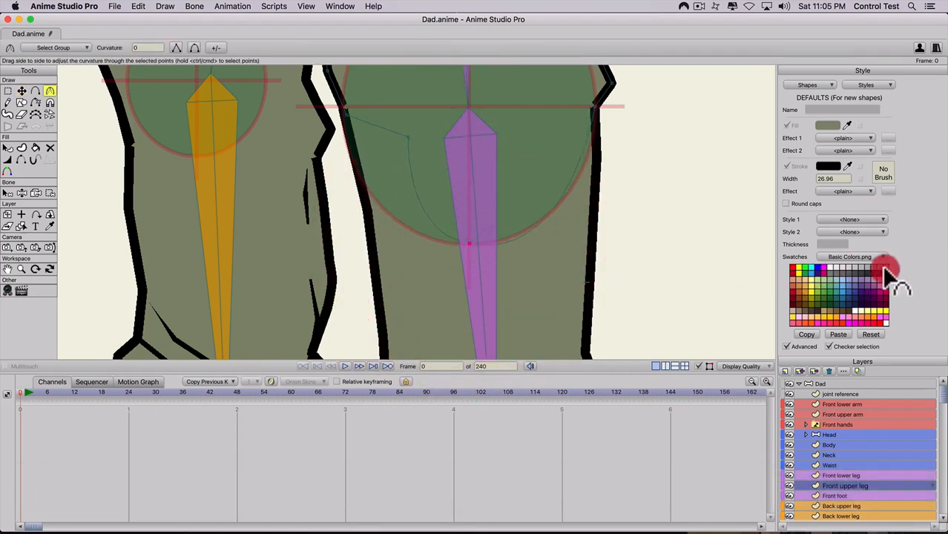
Delete the extra hem point inside the knee circle and move the left knee point onto the circle's crosshair
key("t")
left_click(409, 138)
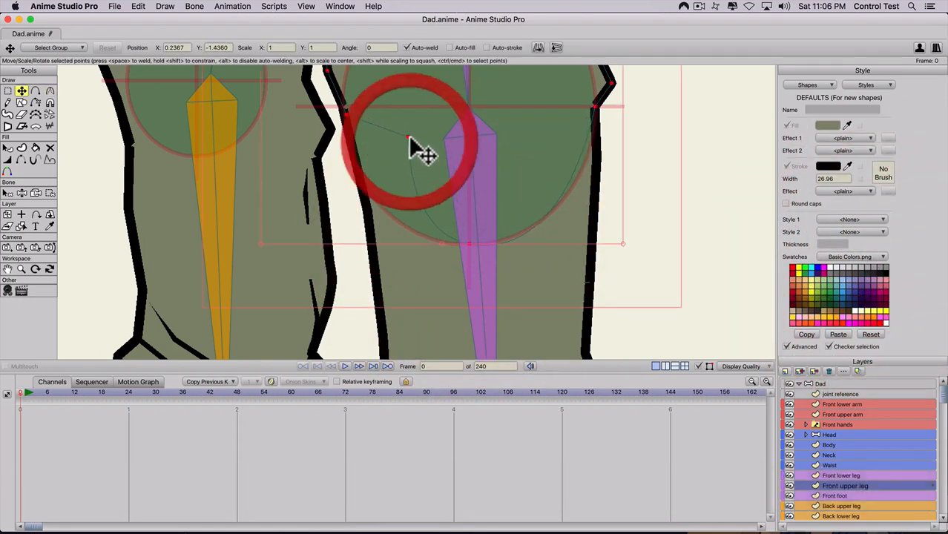
key("BackSpace")
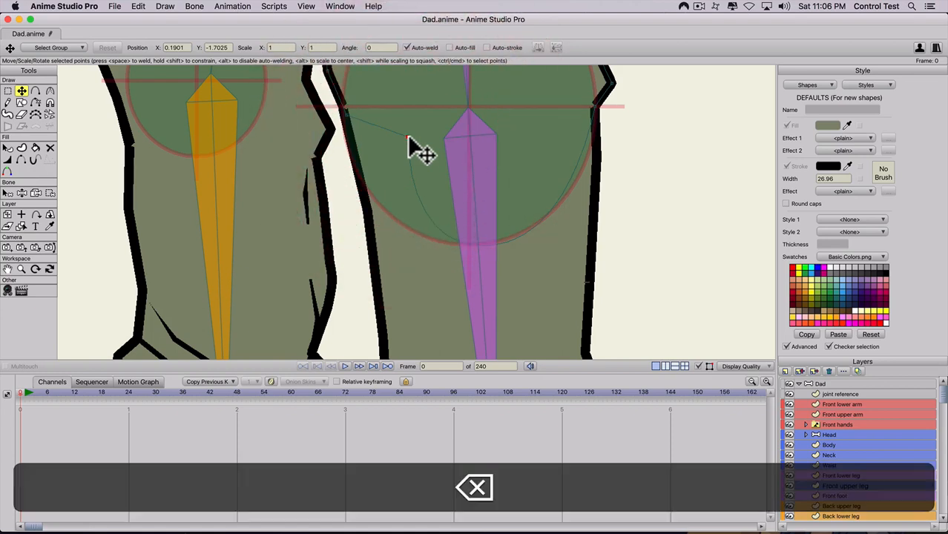
key("t")
left_click(342, 111)
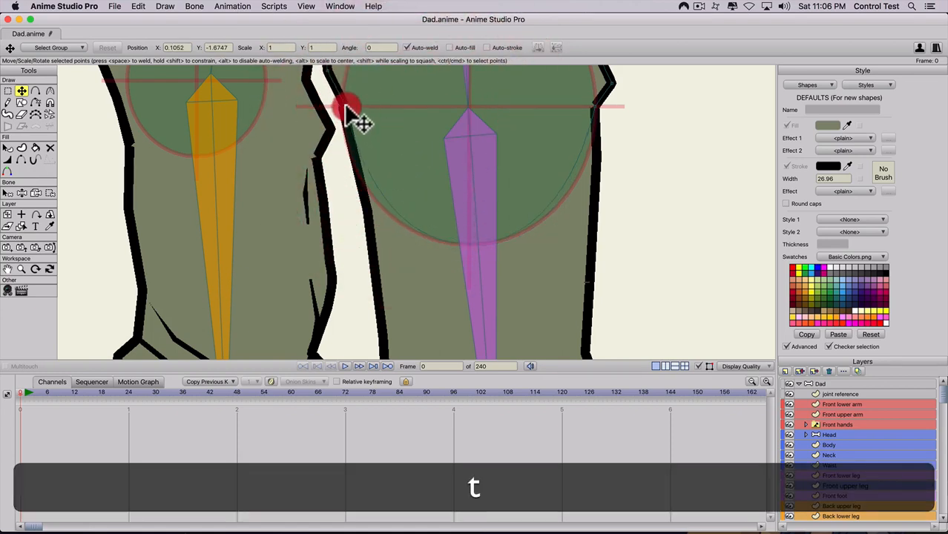
left_click_drag(341, 109, 341, 105)
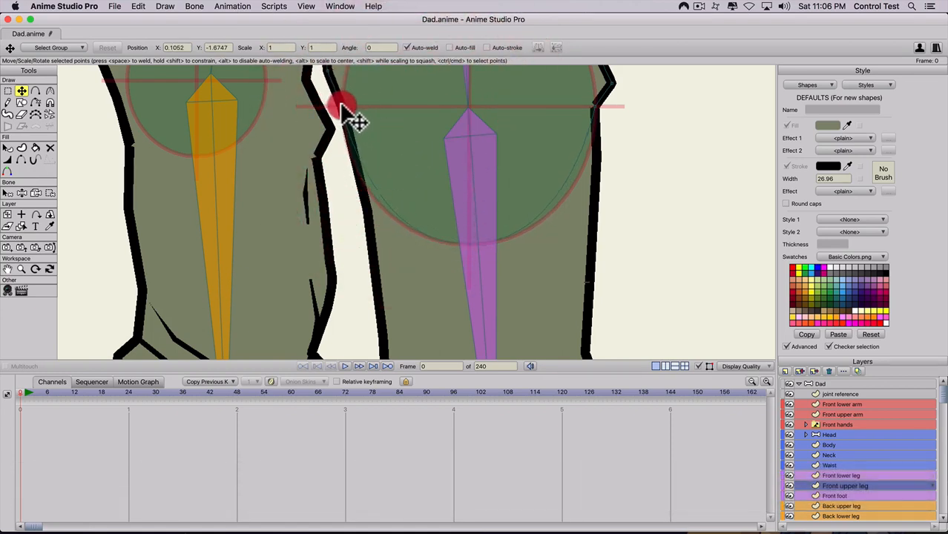
Shift the Front upper leg's bottom curve point slightly right and adjust its curvature and height to match the knee circle
key("t")
left_click(470, 245)
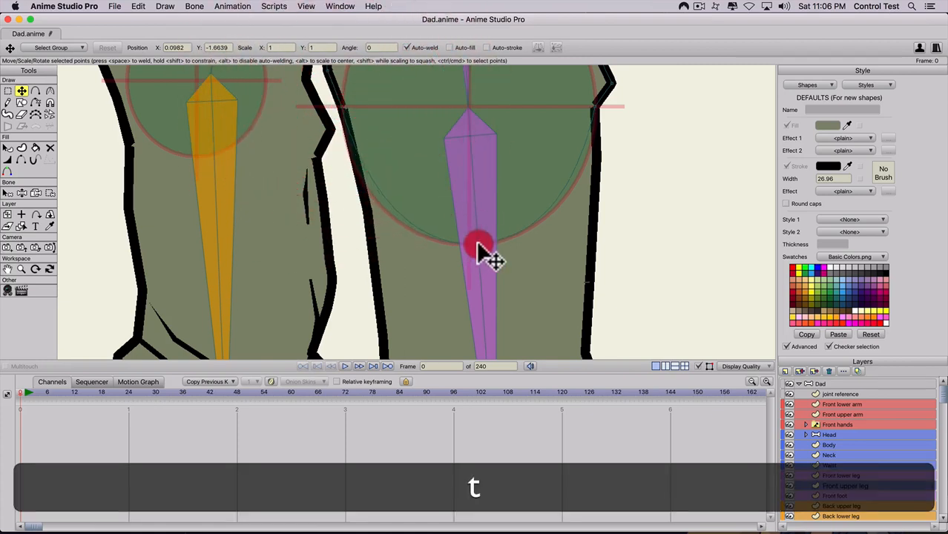
key("c")
left_click_drag(593, 225, 562, 214)
key("t")
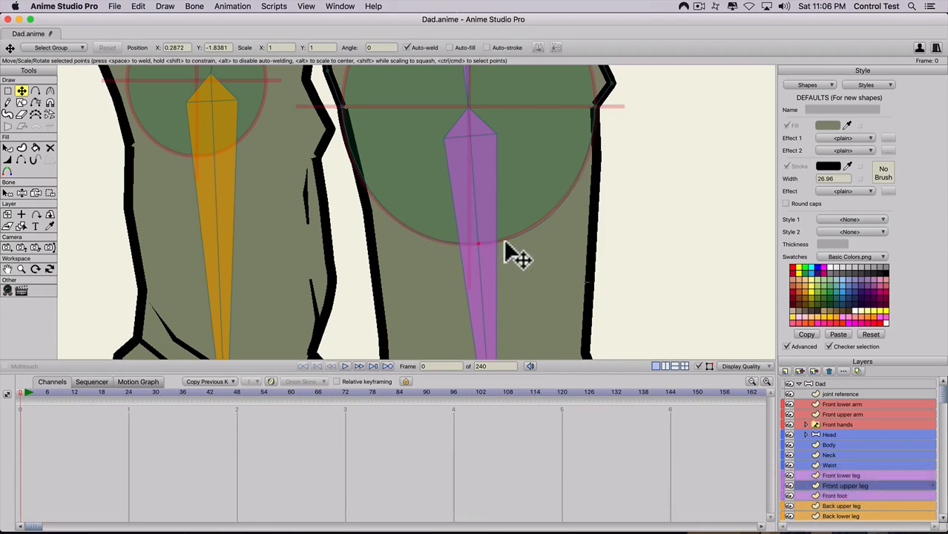
left_click_drag(478, 243, 478, 245)
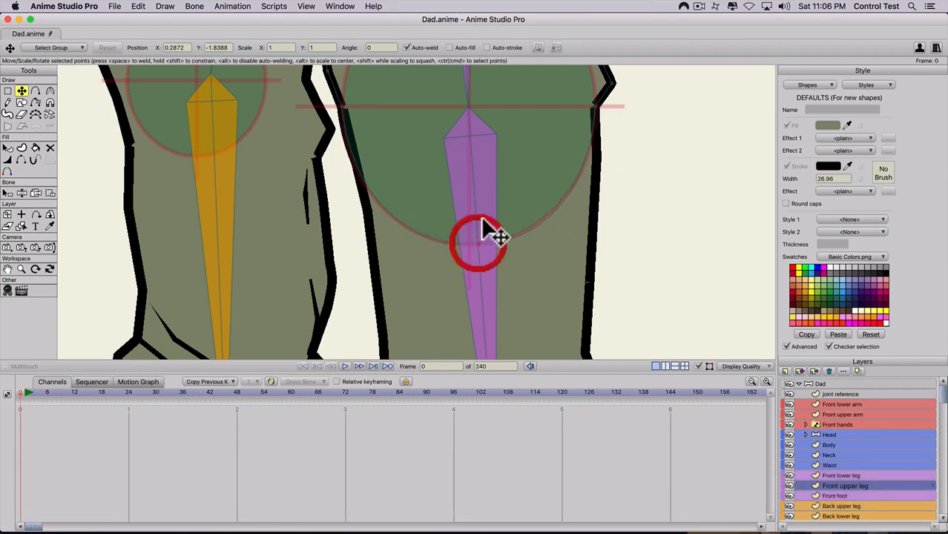
Test the front knee by swinging the front lower leg bone in the Dad layer, checking the joint's overlap
scroll(481, 192, "down", 4)
scroll(482, 297, "down", 4)
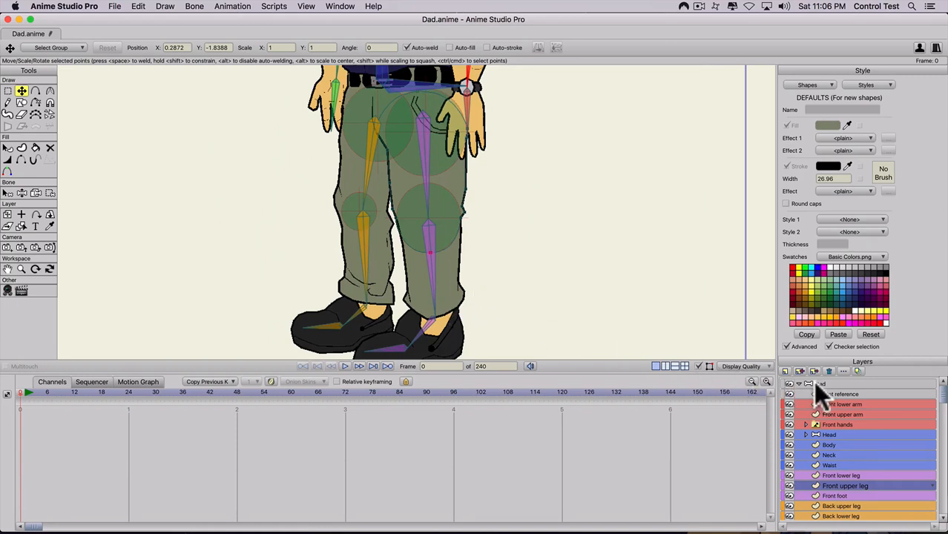
left_click(820, 382)
key("z")
left_click_drag(454, 285, 508, 222)
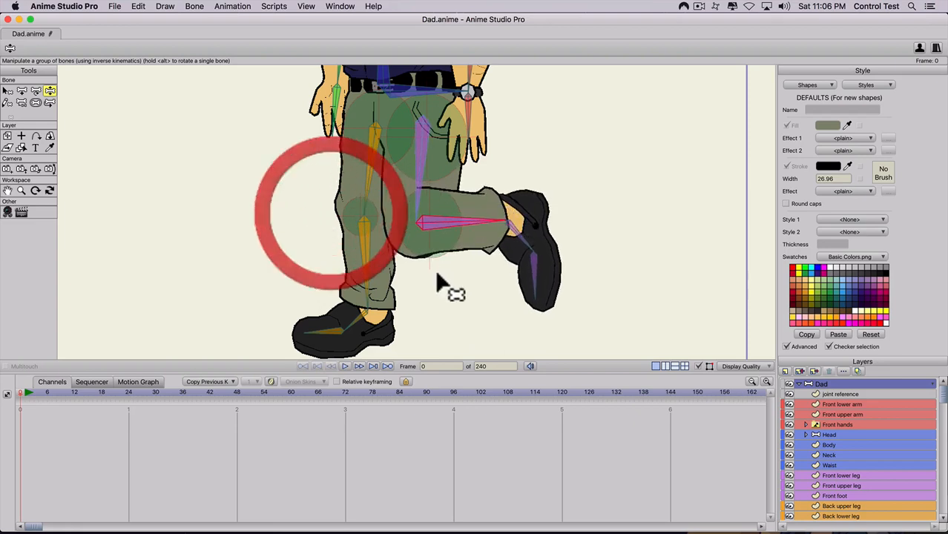
left_click(22, 399)
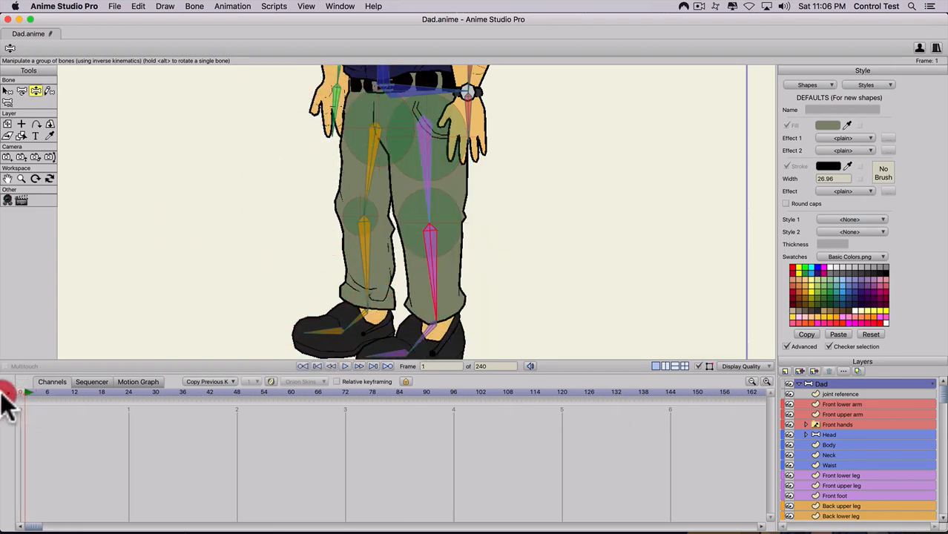
Inspect the Front upper leg's bottom curve point, and test the front knee again with a small bend of the lower leg bone
left_click(844, 487)
scroll(475, 334, "up", 5)
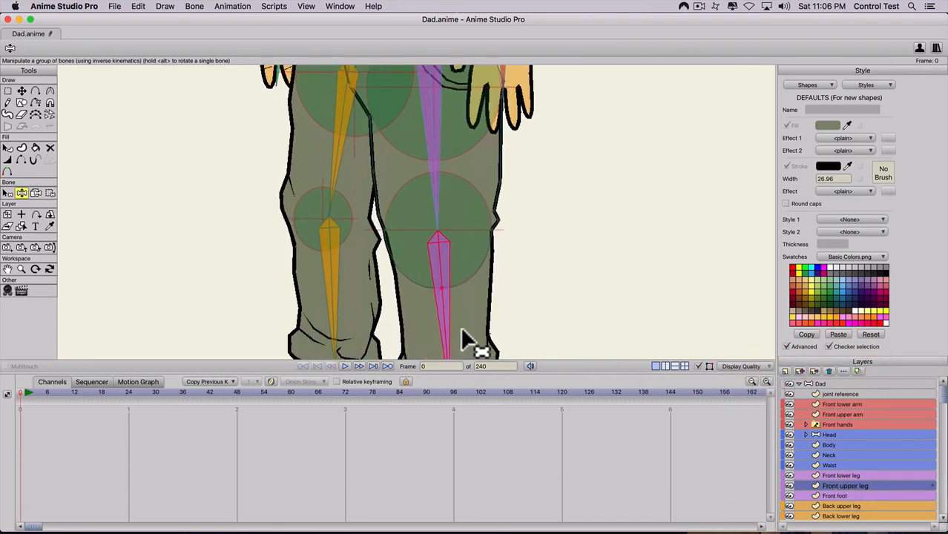
scroll(458, 340, "up", 2)
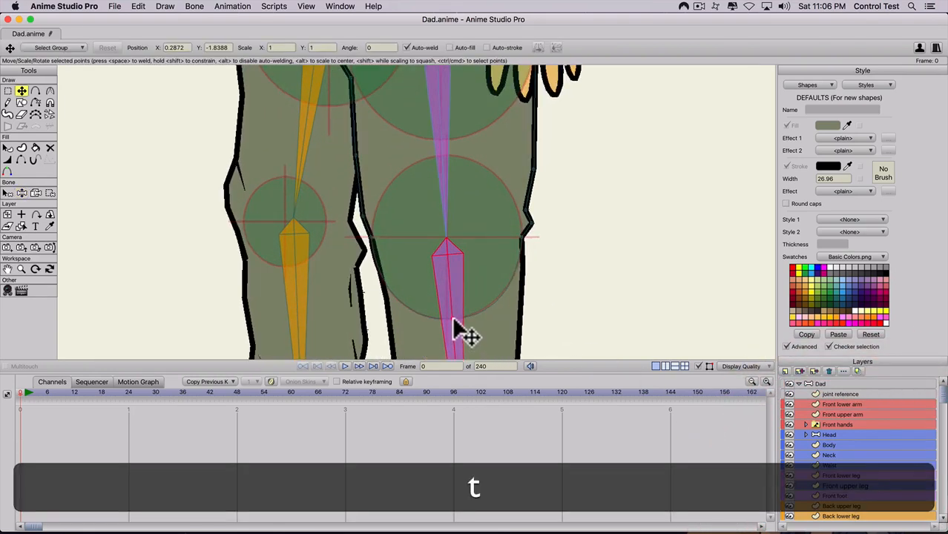
left_click(456, 323)
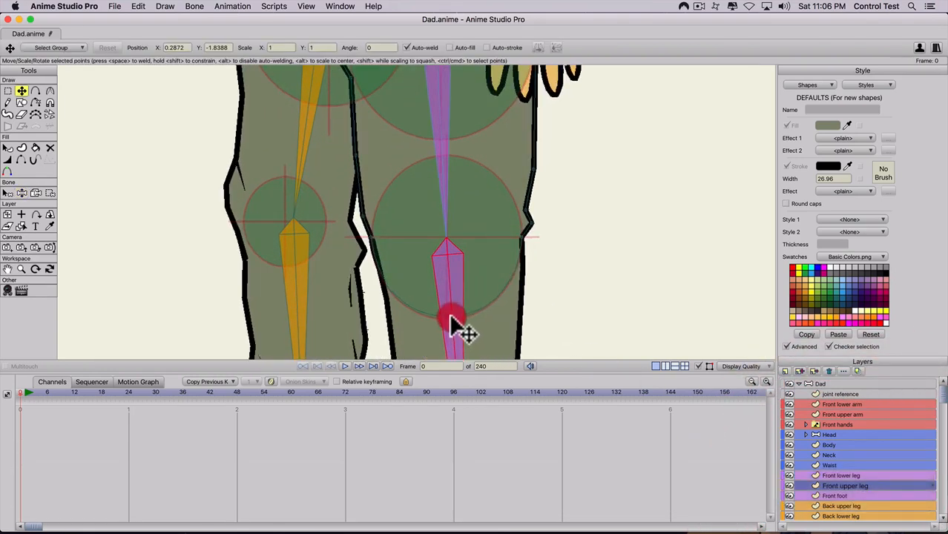
left_click(822, 384)
key("z")
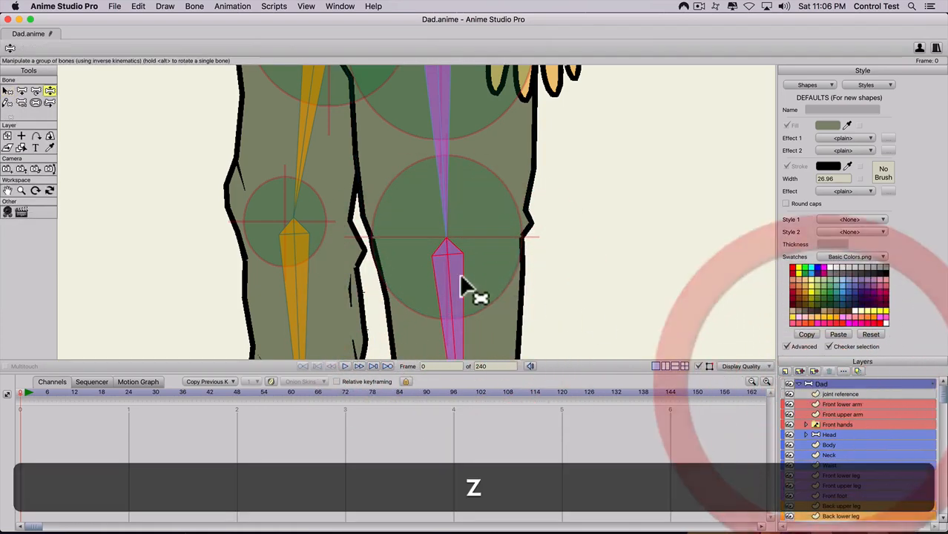
scroll(459, 273, "down", 5)
mouse_move(429, 254)
left_mouse_down()
mouse_move(476, 152)
mouse_move(450, 213)
mouse_move(321, 157)
mouse_move(481, 199)
mouse_move(437, 234)
mouse_move(421, 217)
mouse_move(434, 263)
mouse_move(407, 250)
mouse_move(434, 270)
mouse_move(445, 267)
mouse_move(420, 210)
mouse_move(428, 265)
left_mouse_up()
scroll(417, 206, "up", 2)
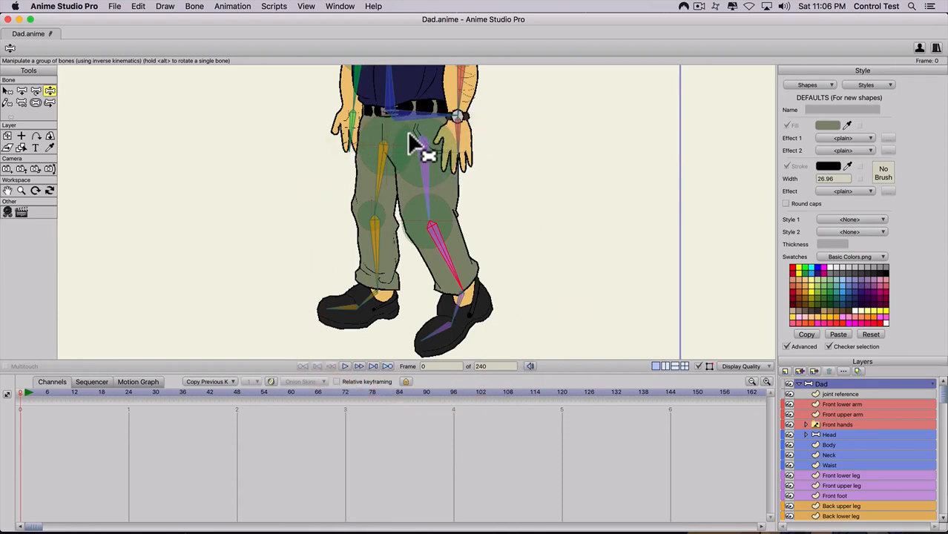
In the joint reference layer, select the front hip's whole circle together with its crosshair points
scroll(410, 136, "down", 2)
scroll(410, 137, "up", 4)
key("space")
left_click_drag(414, 150, 416, 253)
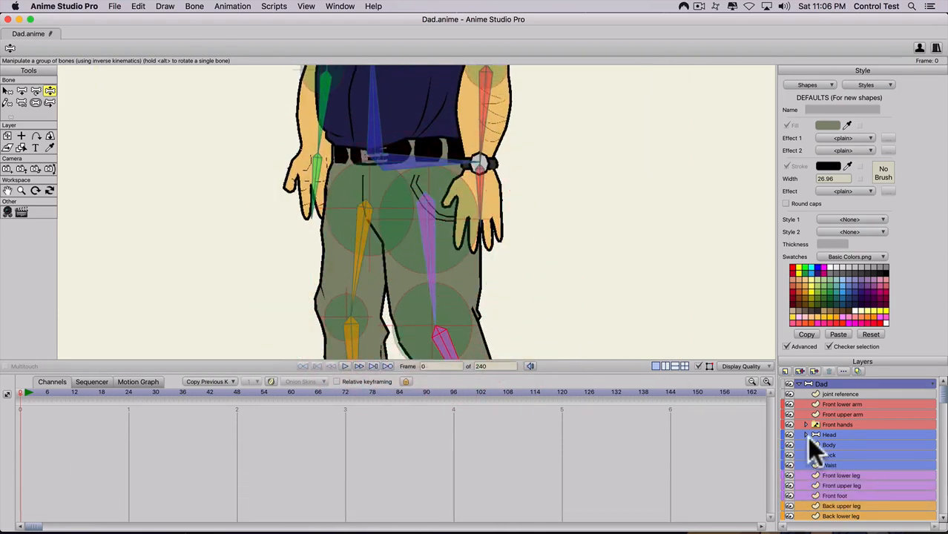
left_click(835, 394)
key("t")
left_click(456, 246)
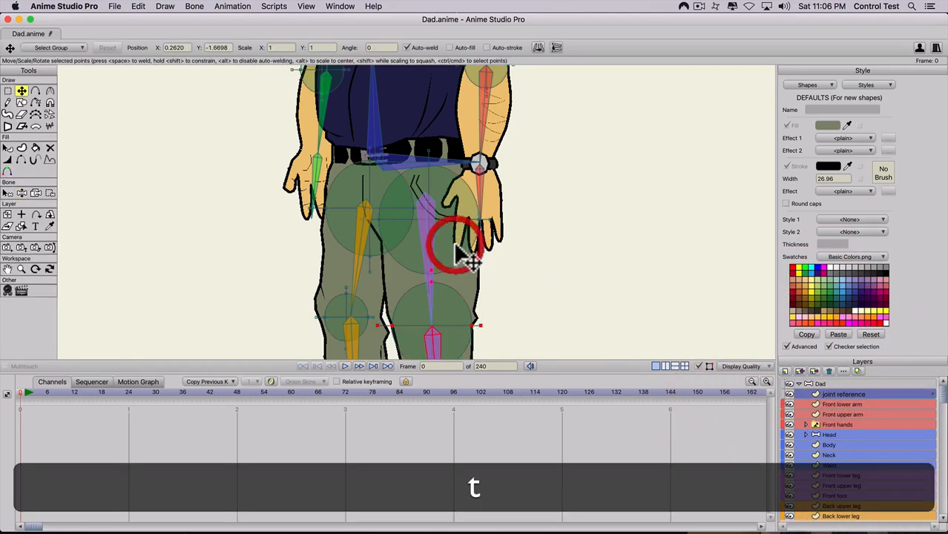
scroll(464, 258, "up", 1)
key("t")
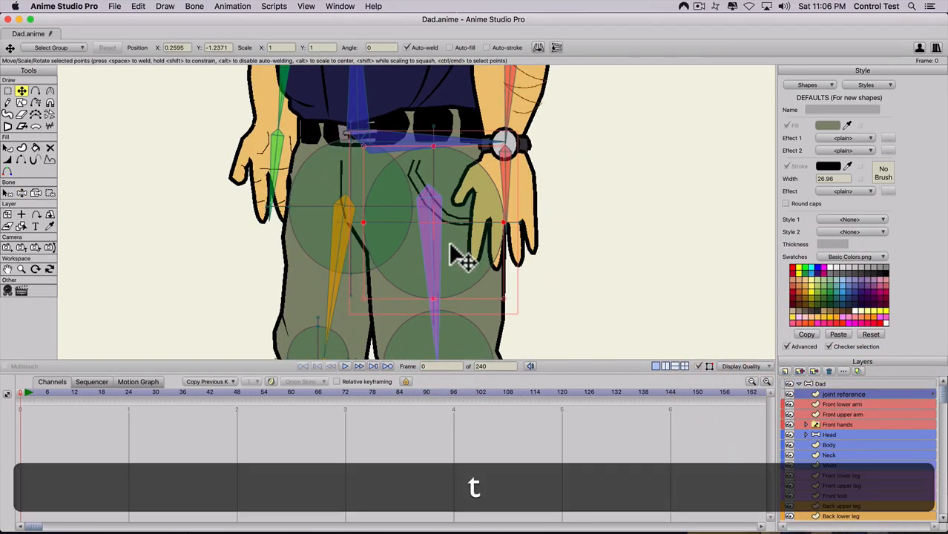
left_click(401, 236, "shift")
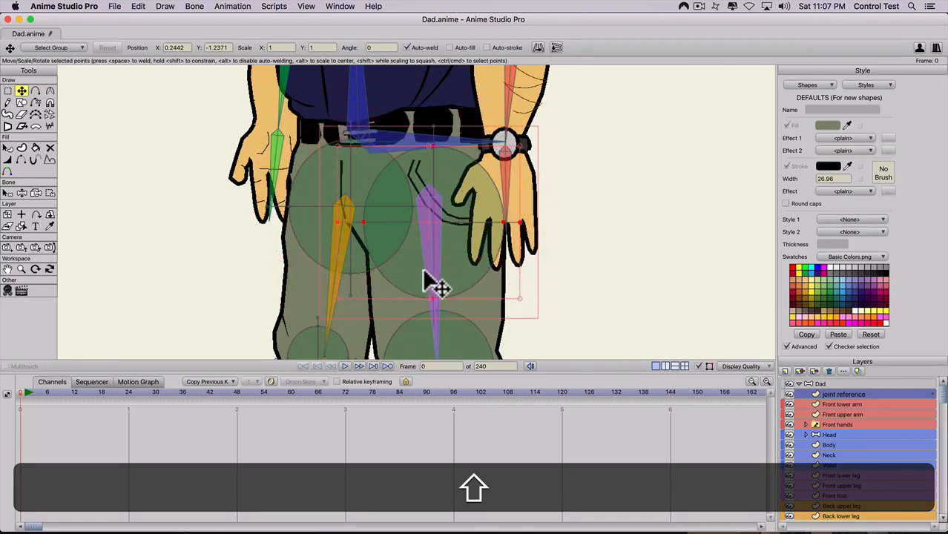
left_click(434, 135, "shift")
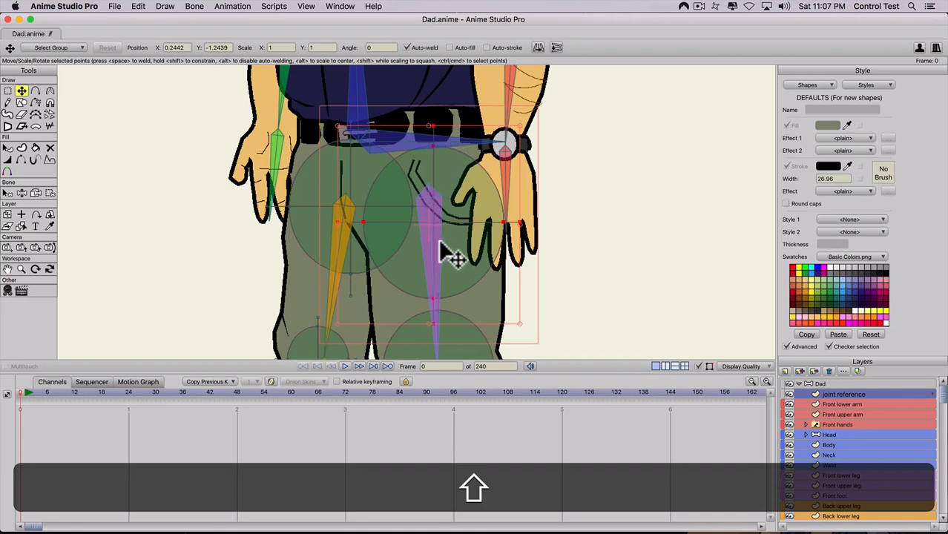
Reposition the front hip's reference circle on the hip joint and scale it to fit the width of the thigh
key("t")
left_click_drag(443, 263, 444, 239)
left_click_drag(340, 126, 392, 219)
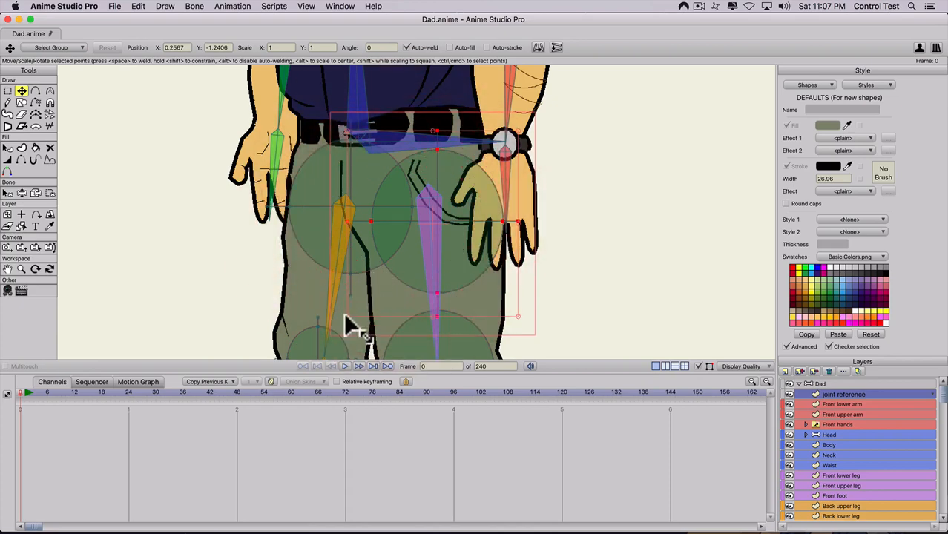
left_click_drag(345, 316, 341, 319)
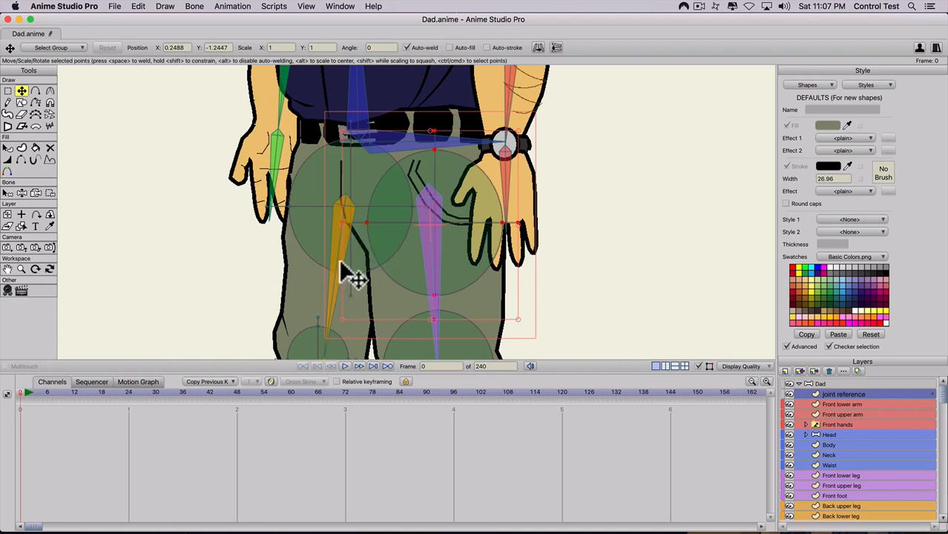
Select the back hip's circle with its crosshair points and move it down toward the back hip joint
key("t")
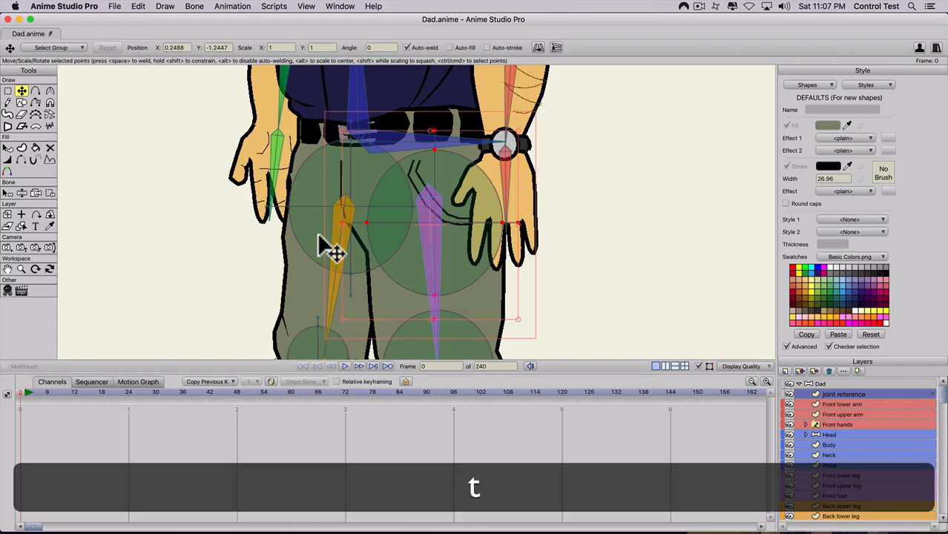
left_click(319, 246)
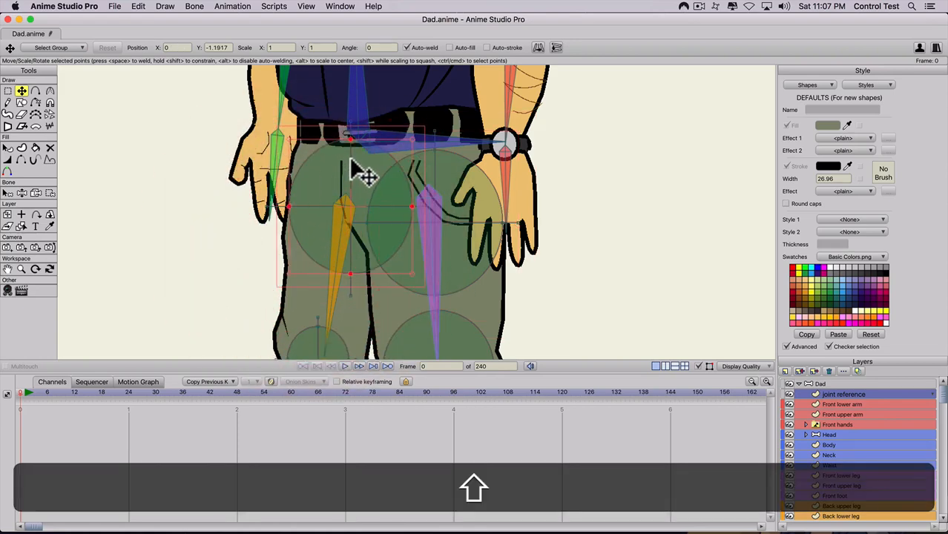
left_click(355, 172)
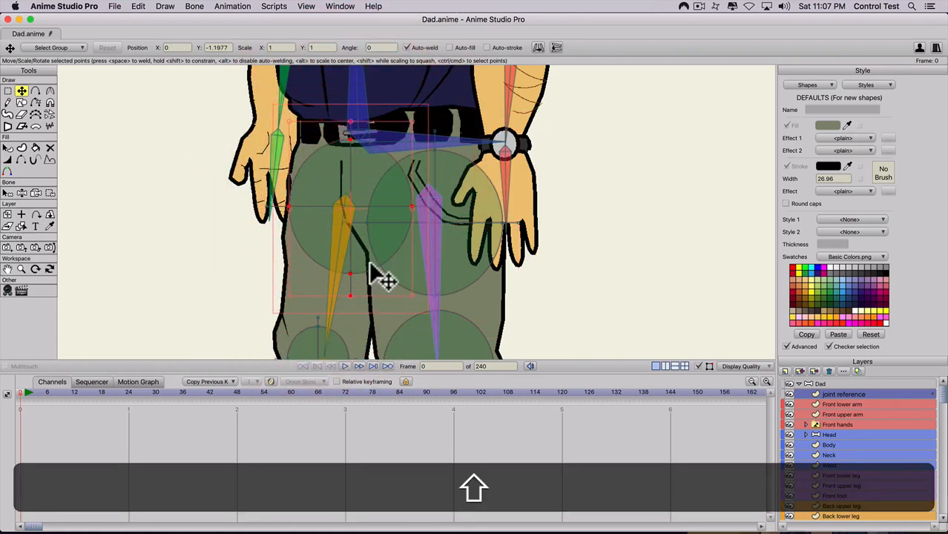
left_click(425, 208, "shift")
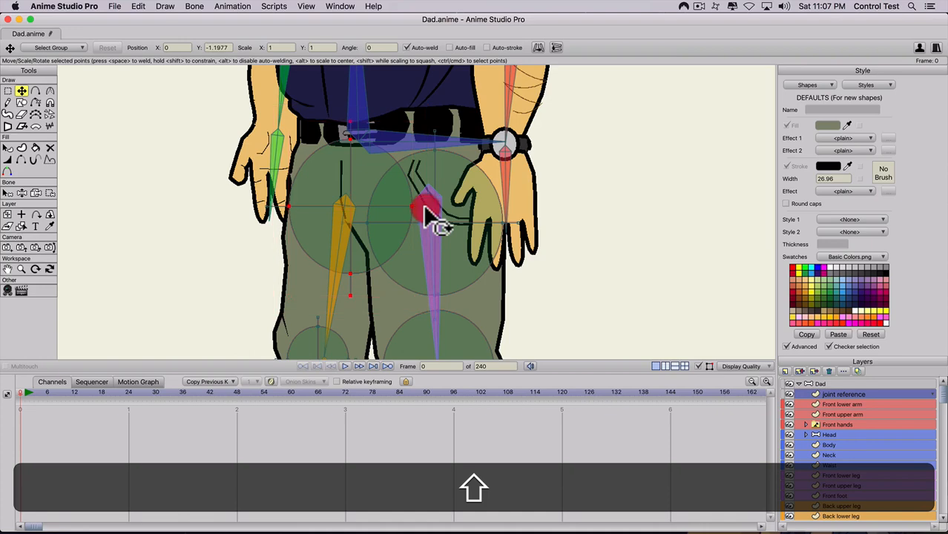
left_click(315, 218, "shift")
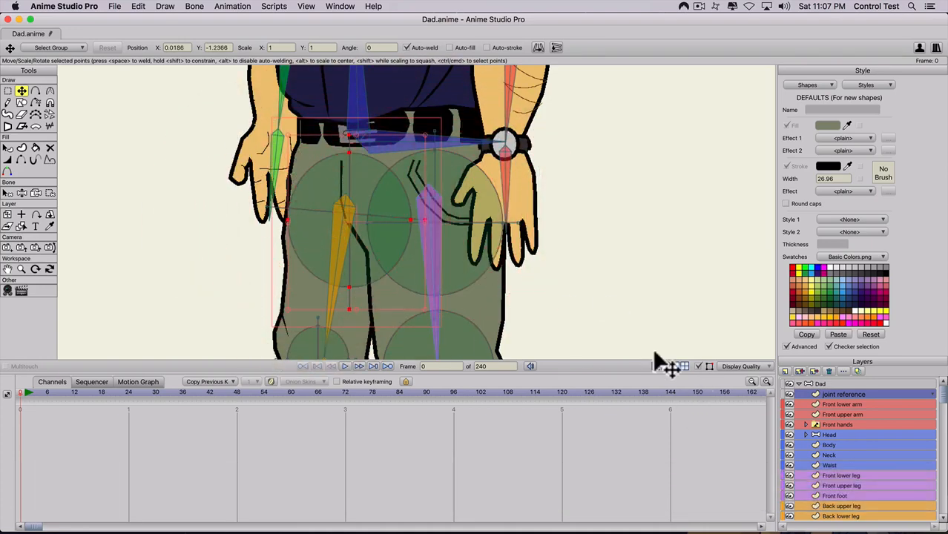
Select the Waist layer for point editing and frame both hip joints closely
scroll(824, 457, "down", 2)
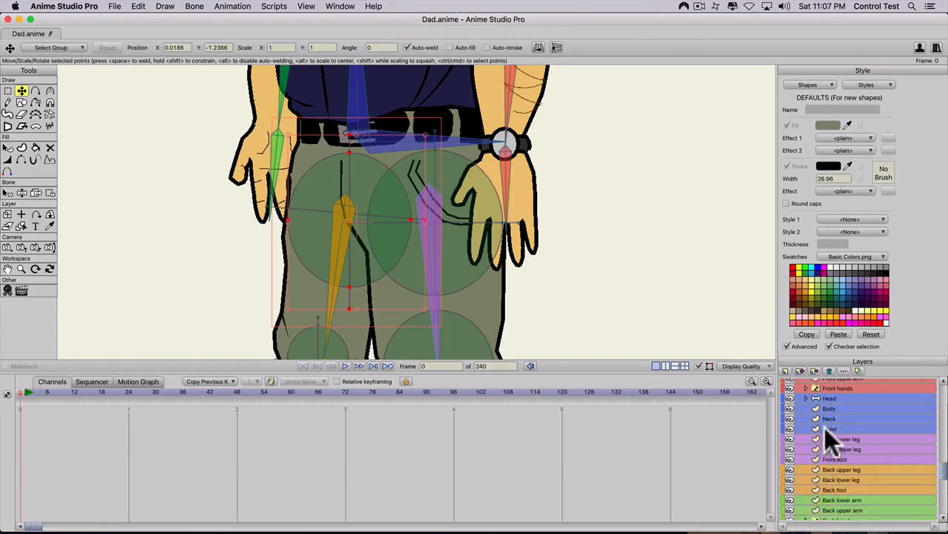
left_click(823, 428)
scroll(423, 320, "up", 3)
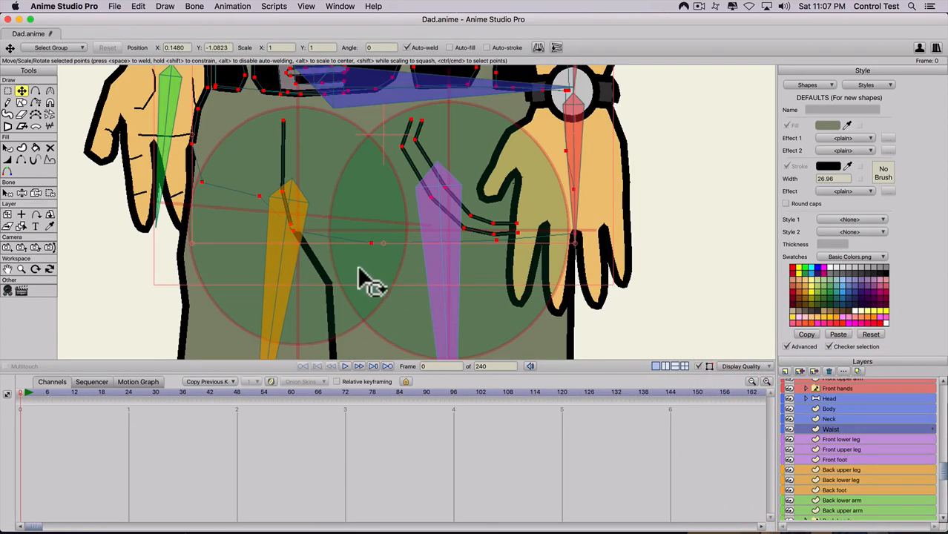
scroll(359, 281, "down", 1)
scroll(312, 225, "down", 2)
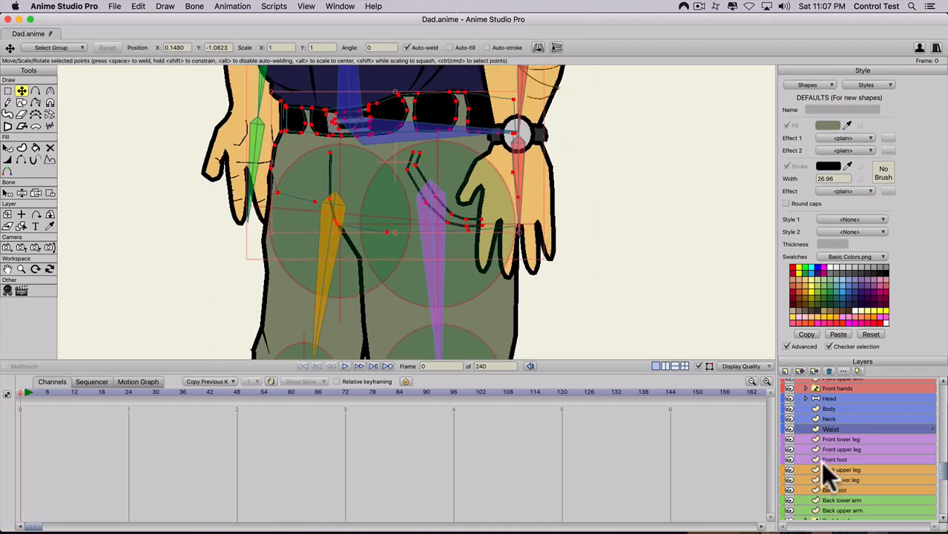
Briefly hide the Front upper leg and Front lower leg layers to examine the waist shape's lower edge, and show them again
left_click(789, 440)
left_click(789, 439)
left_click(790, 450)
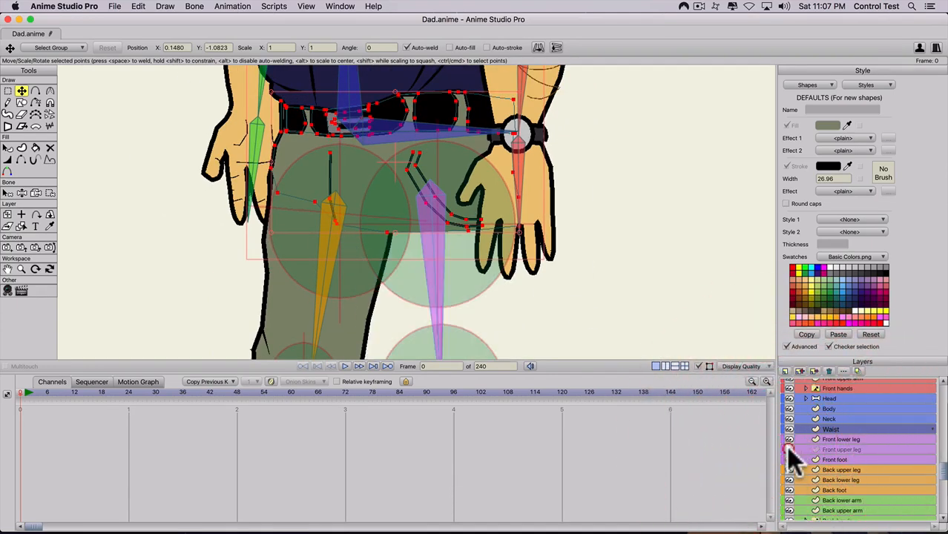
left_click(790, 439)
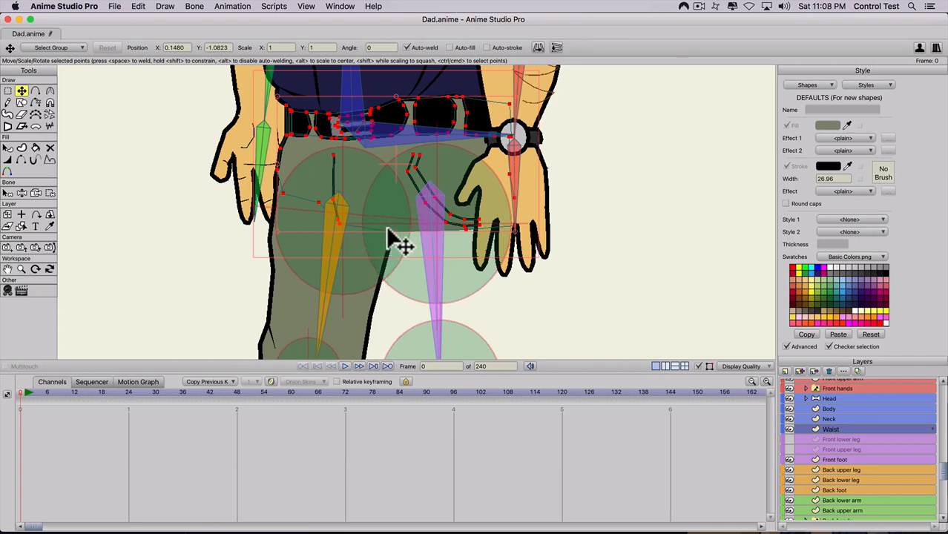
left_click(789, 449)
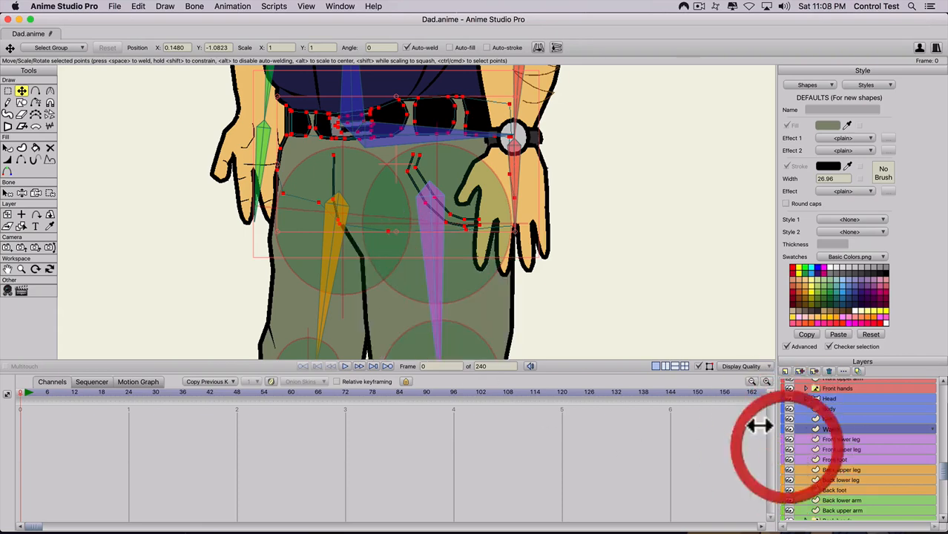
scroll(475, 259, "up", 5)
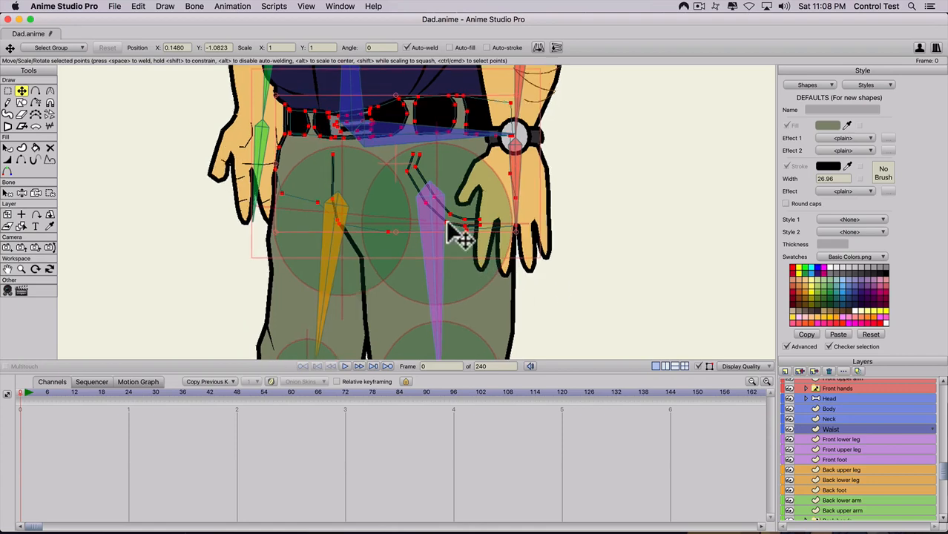
Move the waist's outer side point to the front hip circle's horizontal crosshair and its lower point to the bottom of that circle
key("t")
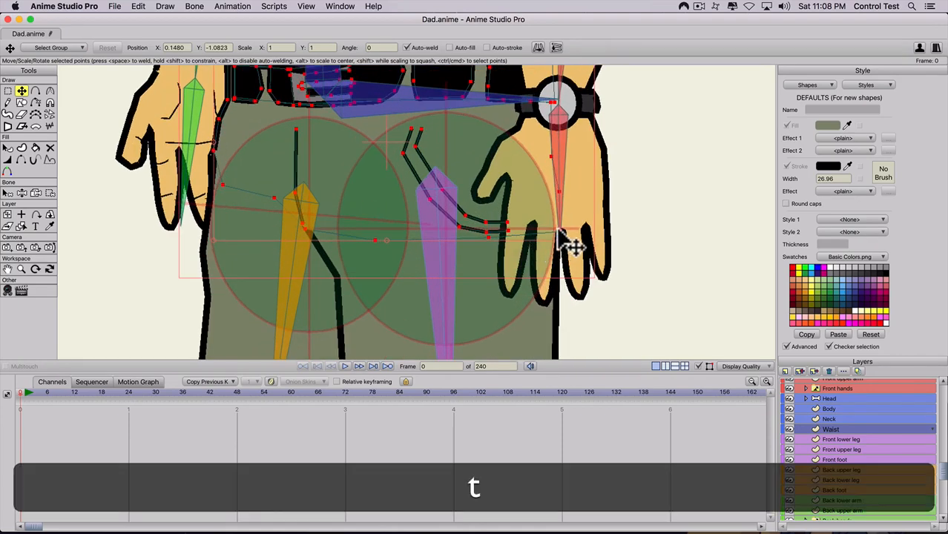
left_click(561, 237)
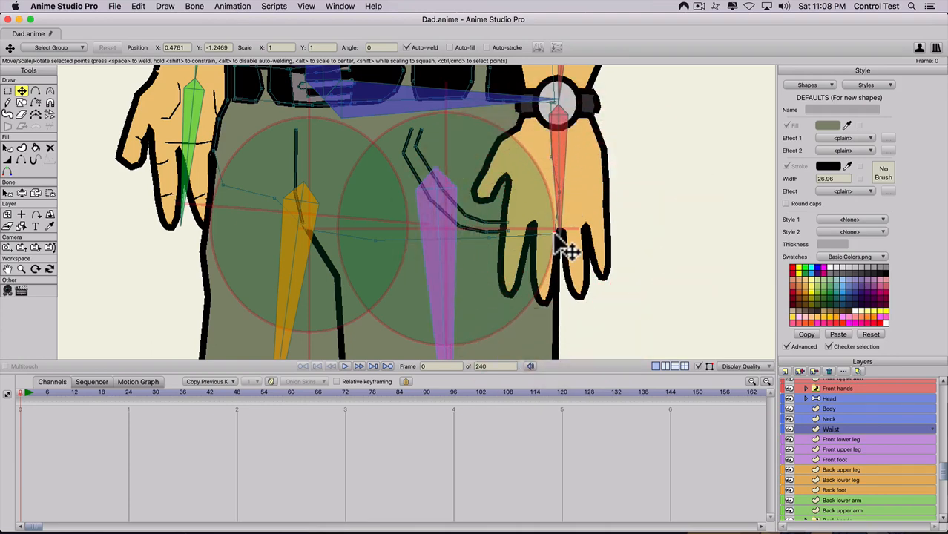
left_click_drag(562, 238, 556, 230)
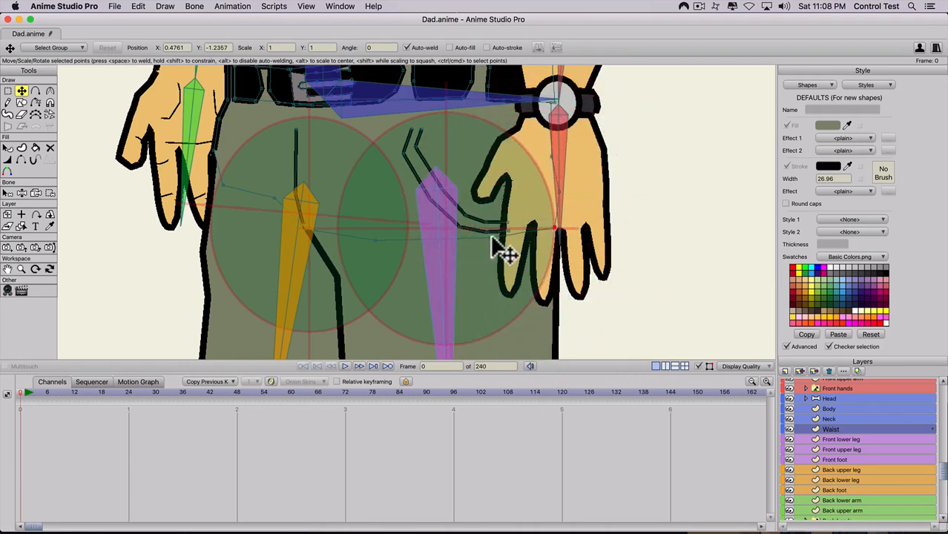
left_click(447, 340)
left_click_drag(454, 355, 478, 256)
key("c")
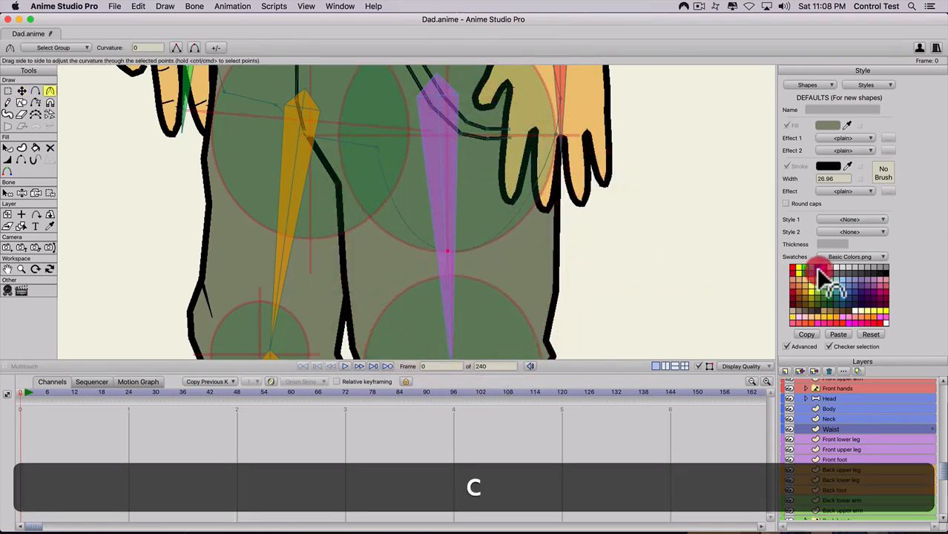
Place the waist's inner lower point at the front hip circle's inner edge and set the bottom point's curvature to about 0.67
key("t")
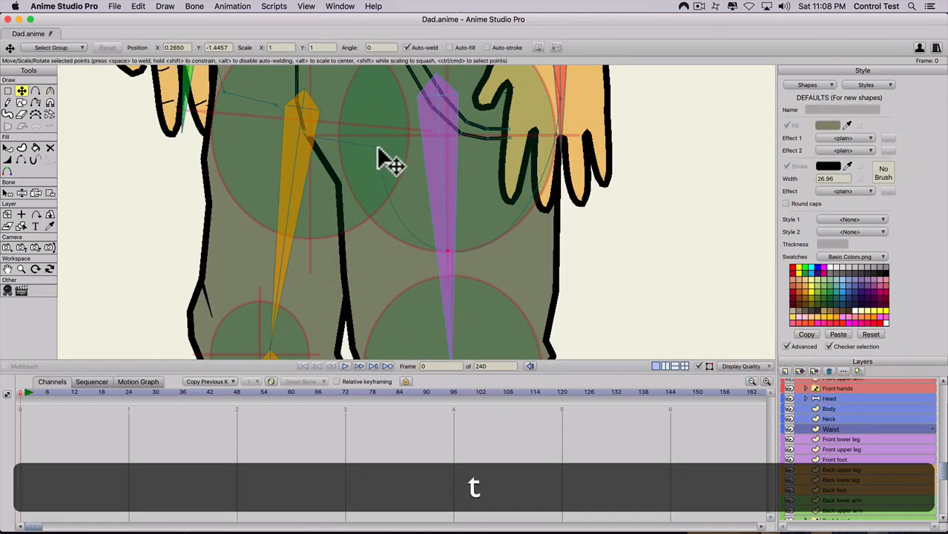
left_click_drag(377, 147, 359, 223)
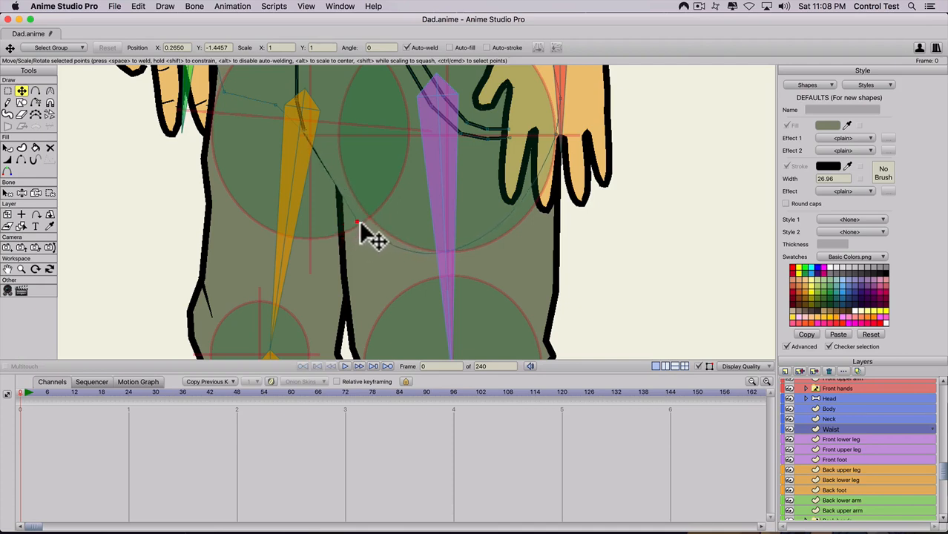
key("t")
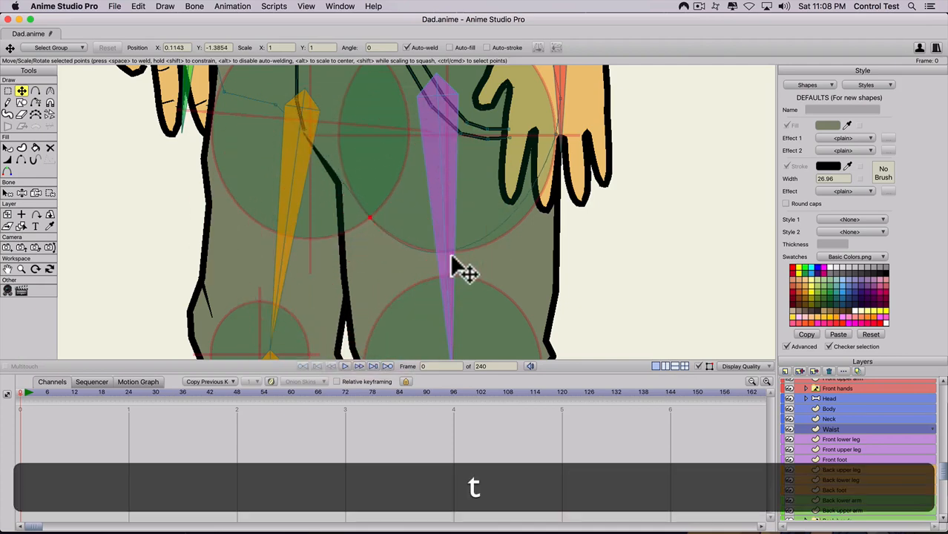
left_click_drag(370, 216, 342, 141)
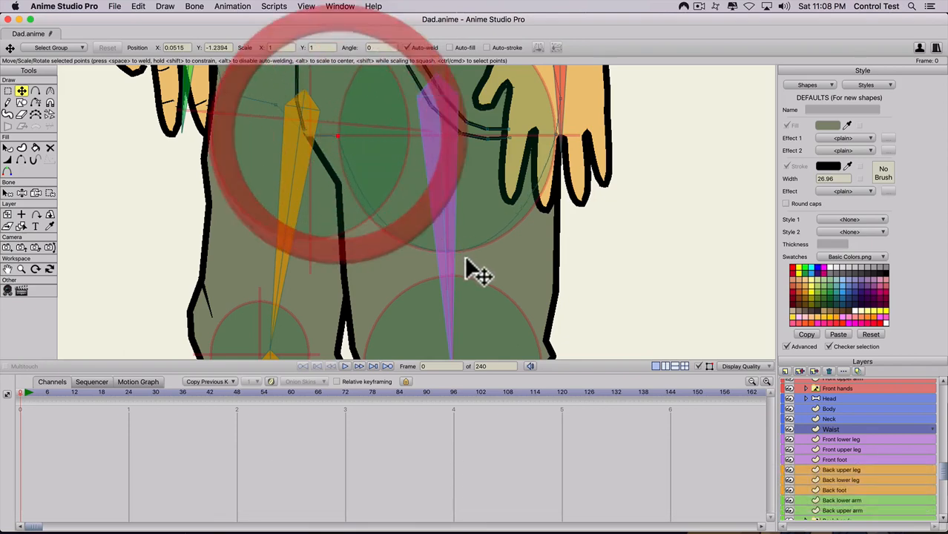
key("c")
left_click_drag(447, 253, 540, 245)
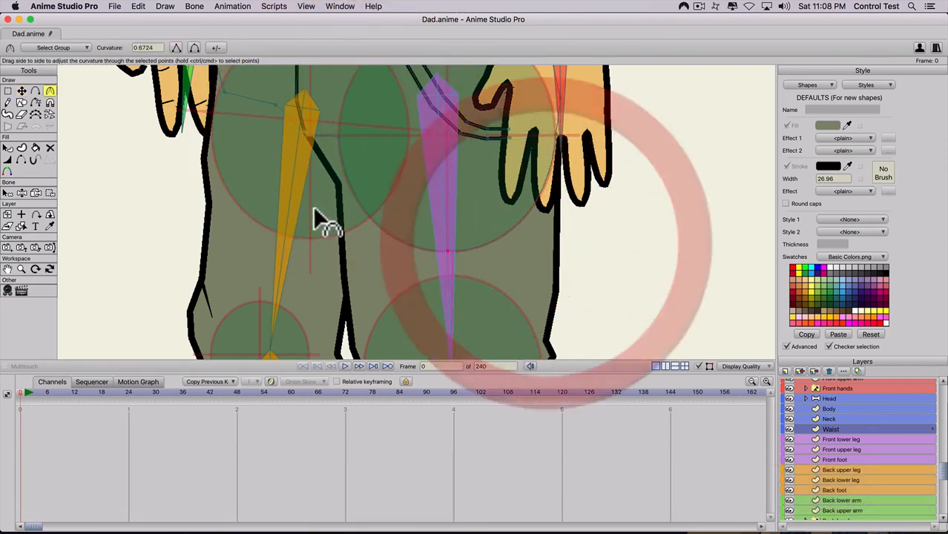
Move the waist's outer back point onto the back hip circle's edge and reposition the neighbouring lower points around that hip joint
key("t")
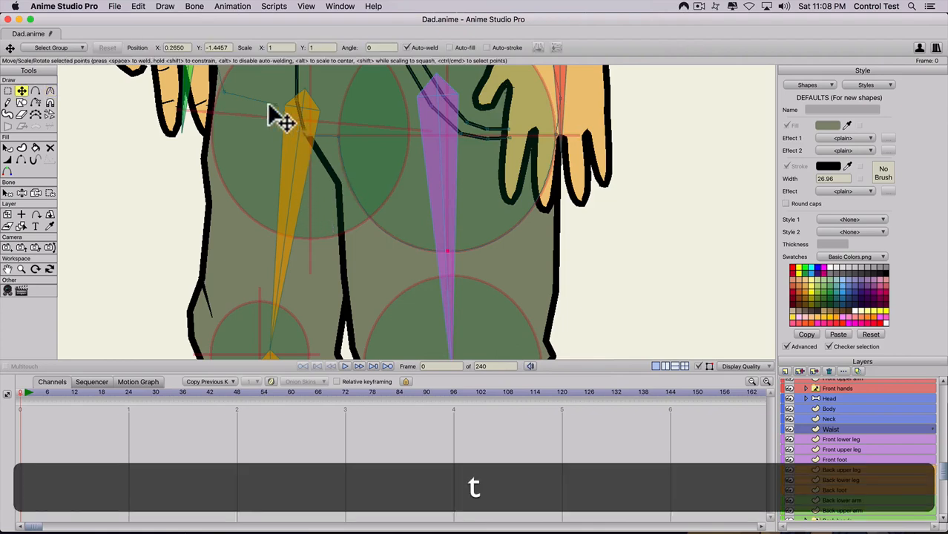
left_click(215, 111)
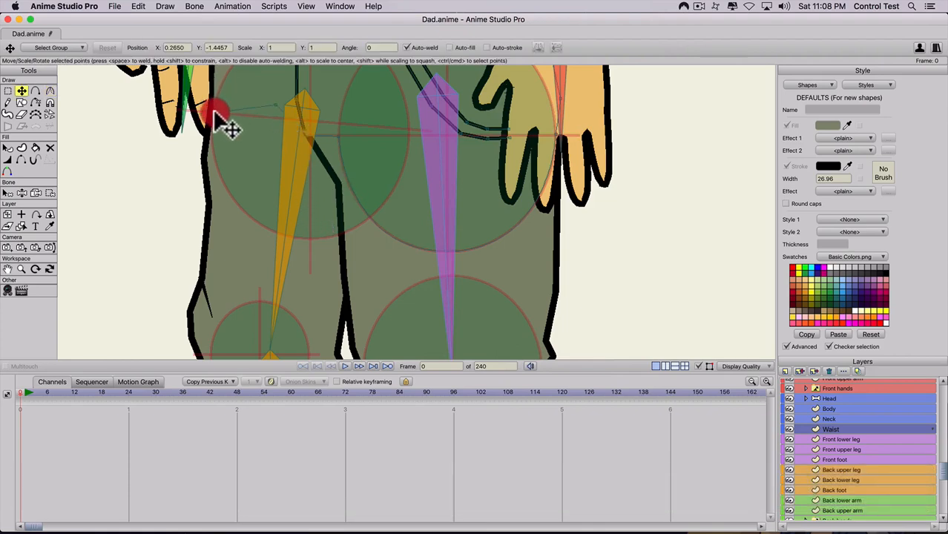
left_click_drag(276, 105, 238, 159)
left_click_drag(309, 135, 312, 142)
scroll(314, 143, "down", 4)
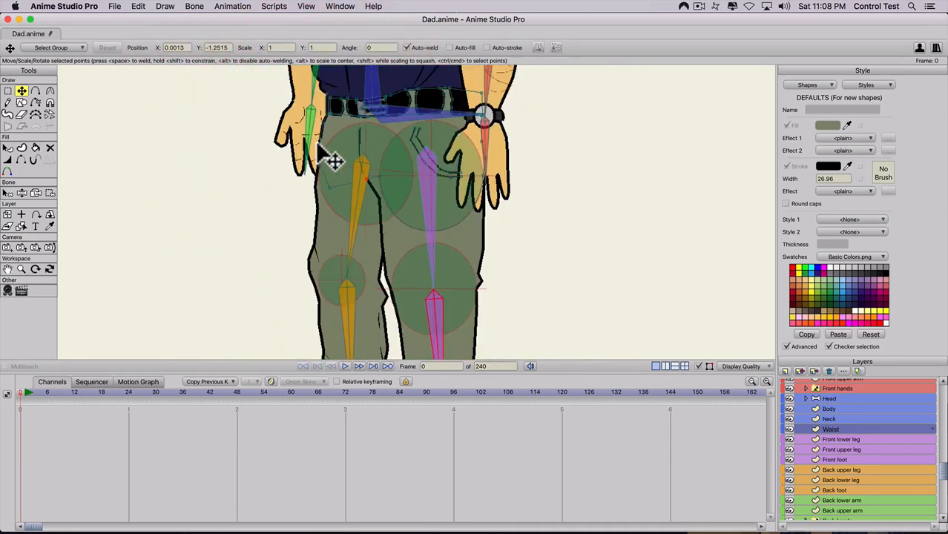
scroll(331, 165, "up", 3)
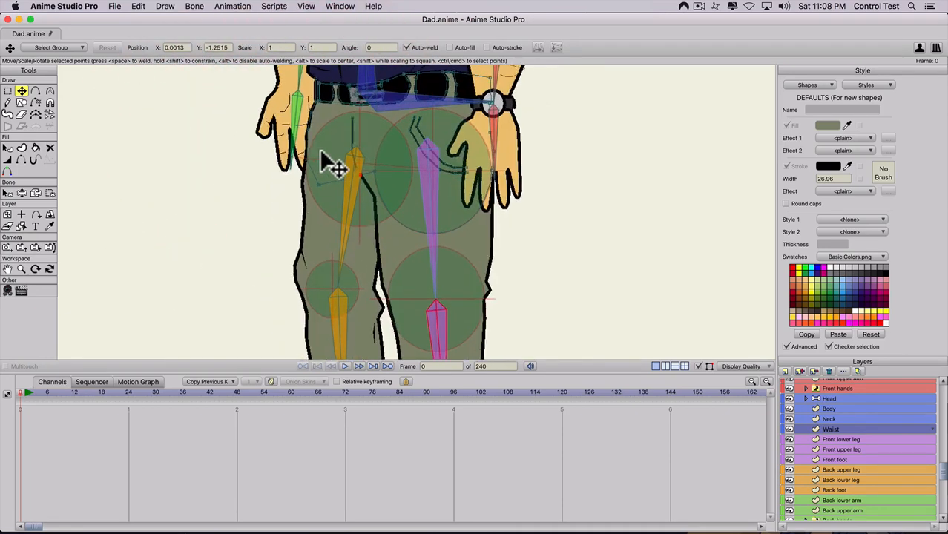
scroll(334, 168, "up", 1)
scroll(315, 136, "down", 1)
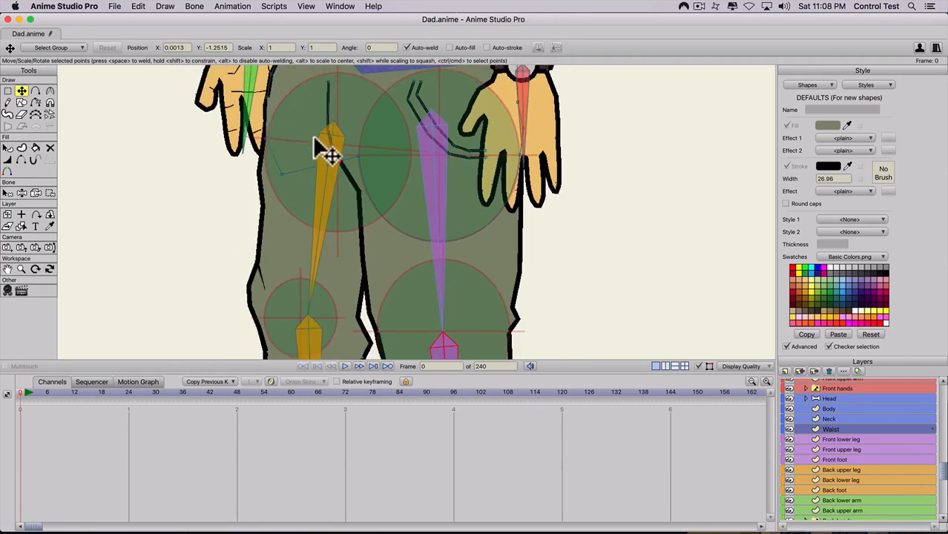
key("space")
left_click_drag(318, 139, 336, 209)
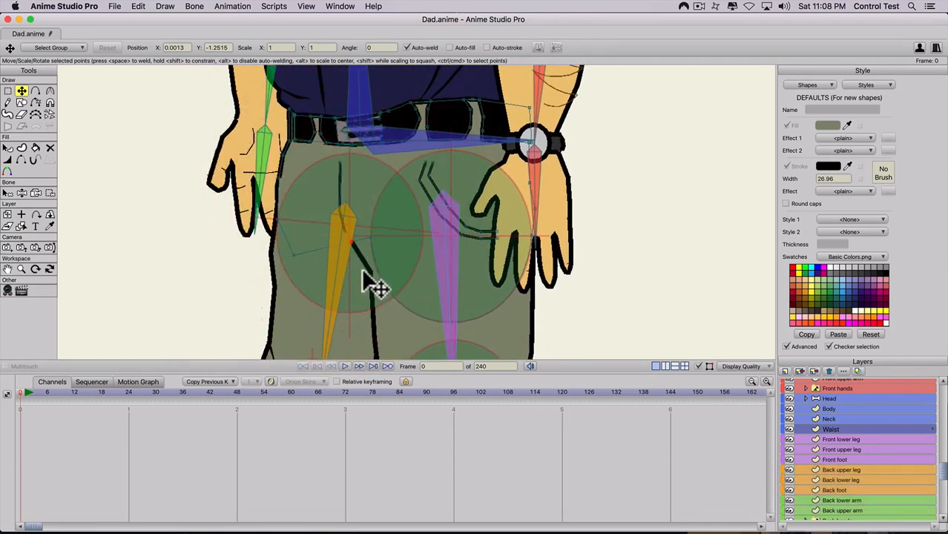
Move the waist's lower points onto the back hip circle's bottom arc and set the outer lower point's curvature to about 0.43
left_click_drag(349, 245, 297, 256)
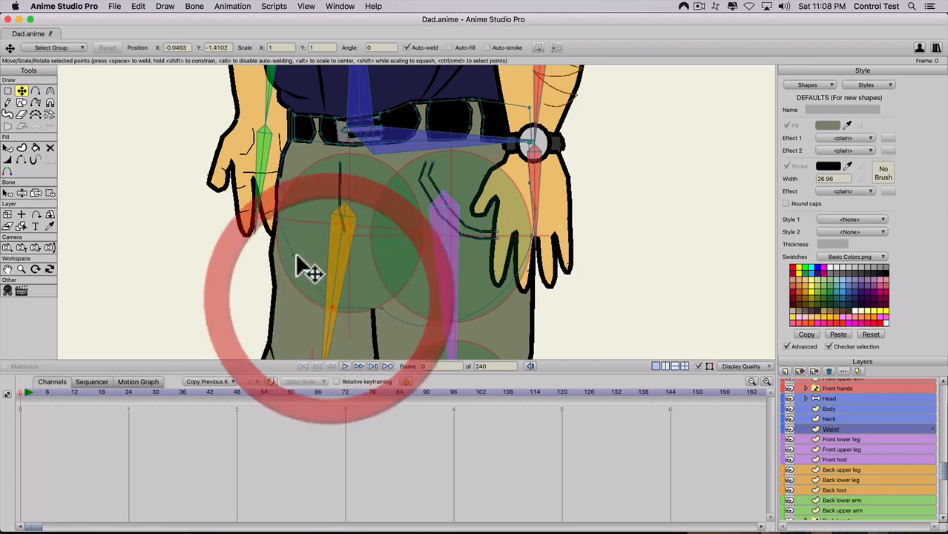
left_click(286, 264)
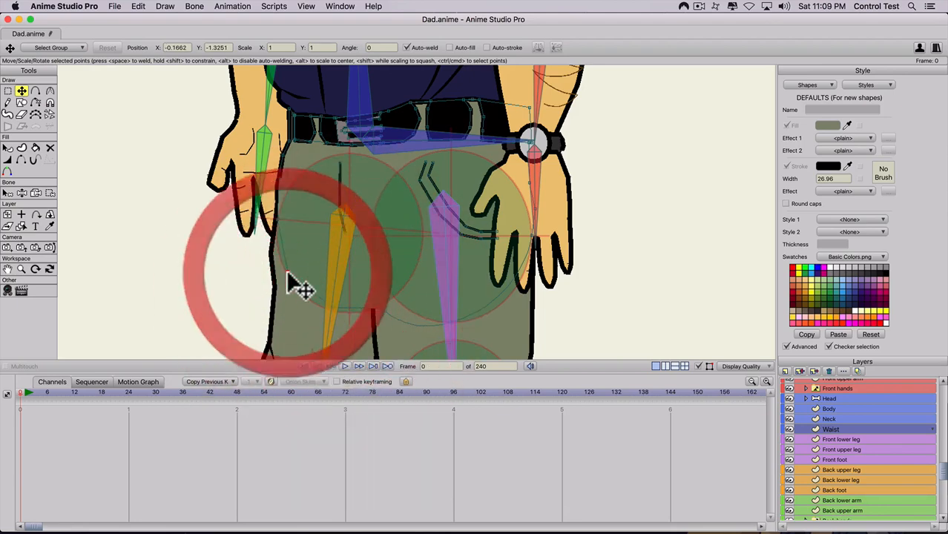
key("c")
left_click_drag(349, 276, 599, 283)
Fine-tune the waist's outer and bottom points so its lower edge follows the back hip circle
scroll(326, 248, "up", 1)
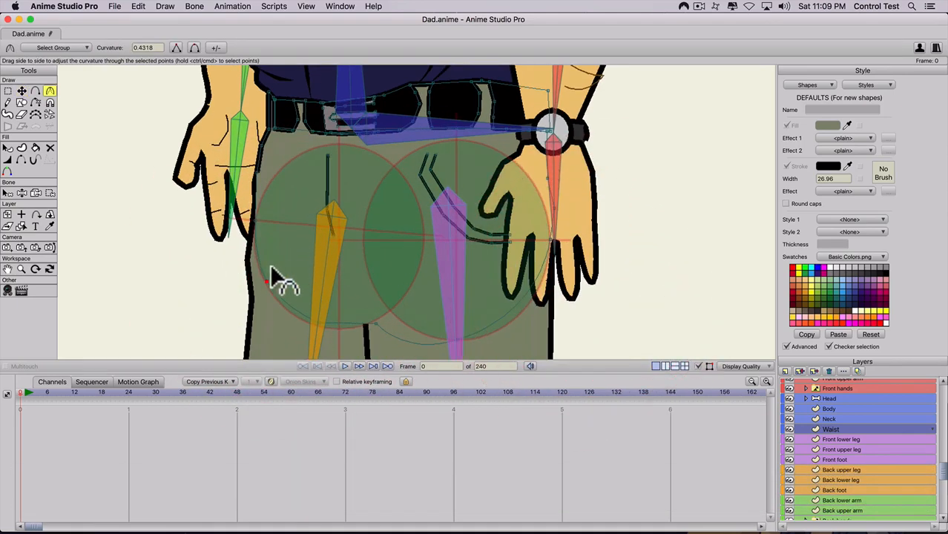
key("t")
left_click(268, 288)
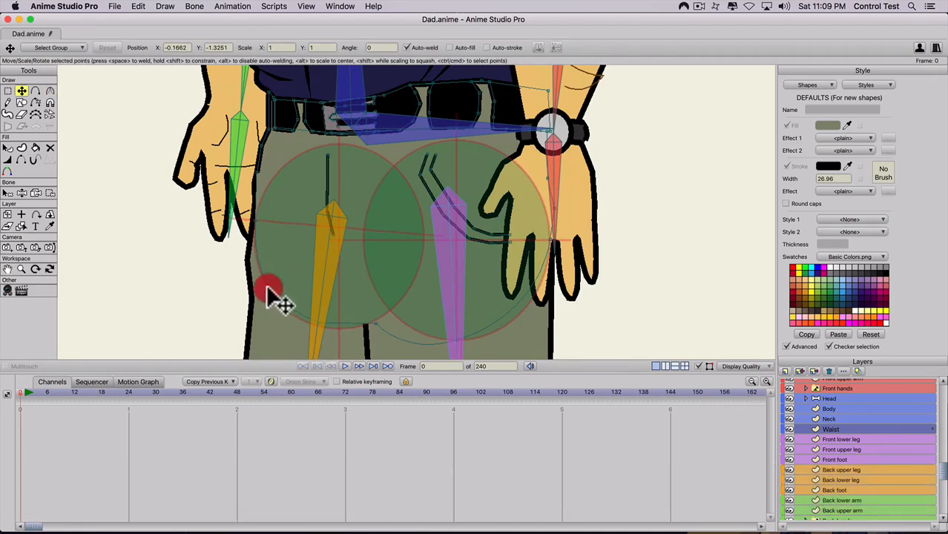
key("t")
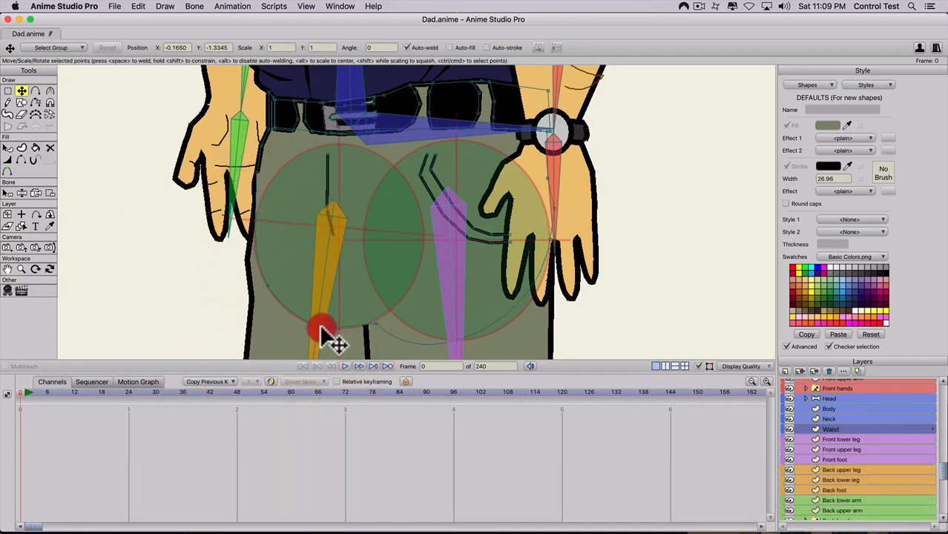
key("c")
left_click_drag(334, 326, 369, 326)
key("t")
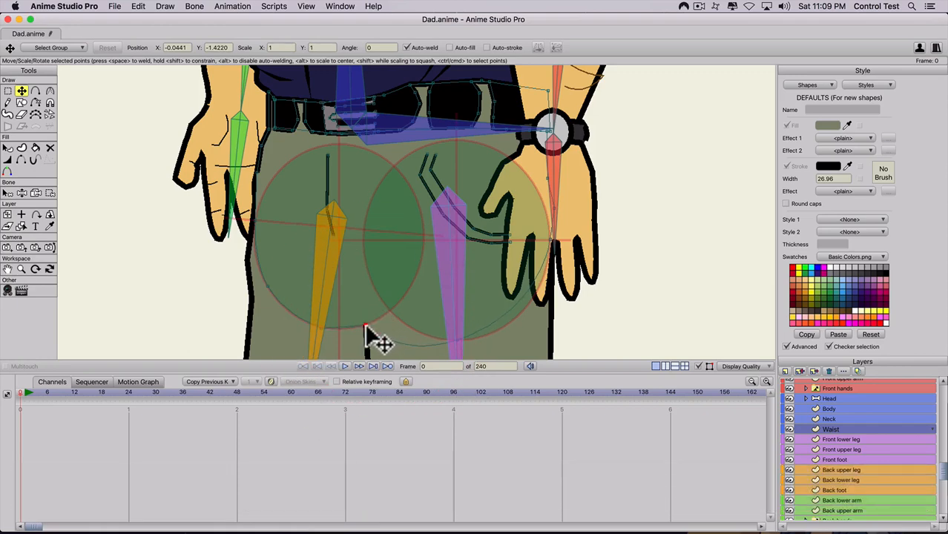
Add a point to the waist's lower edge between the hips and move it onto the front hip circle's lower arc
key("a")
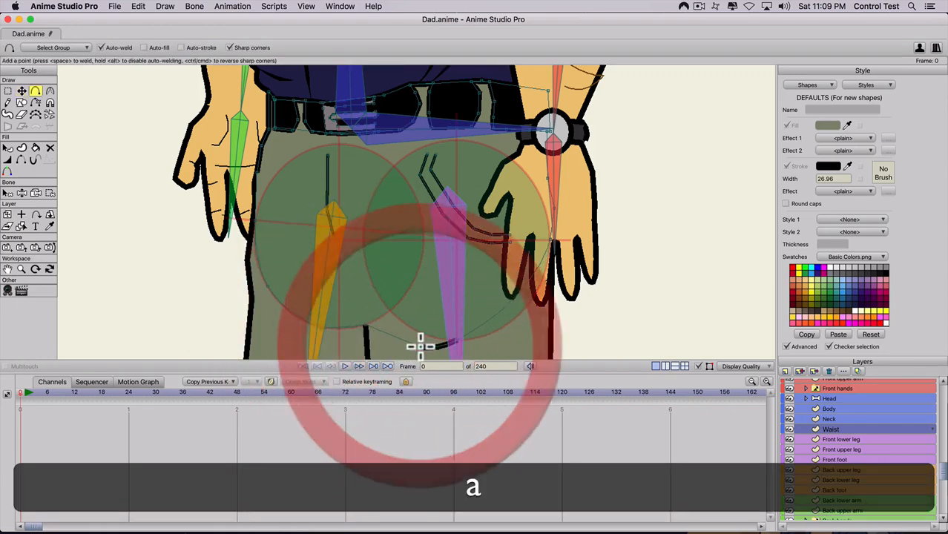
key("t")
left_click_drag(419, 345, 420, 331)
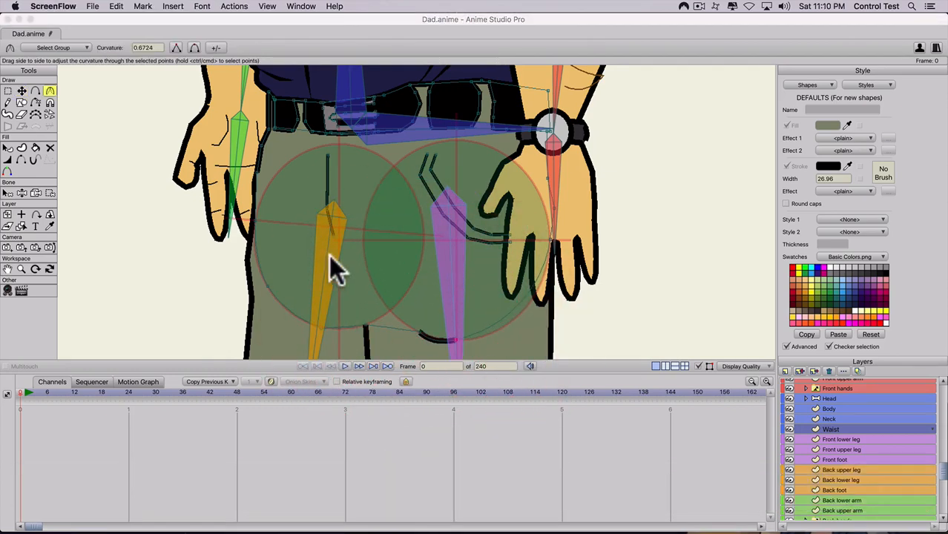
Hide the remaining short black outline edge at the waist's lower edge inside the front hip circle
scroll(331, 256, "up", 3)
scroll(357, 281, "down", 1)
scroll(339, 250, "down", 1)
key("space")
left_click(350, 141)
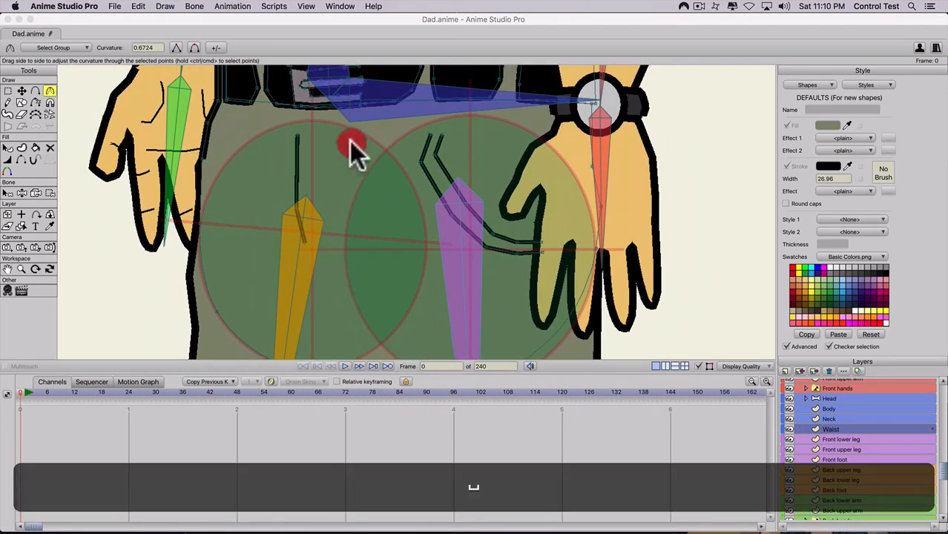
left_click(356, 165)
key("space")
left_click_drag(360, 289, 371, 184)
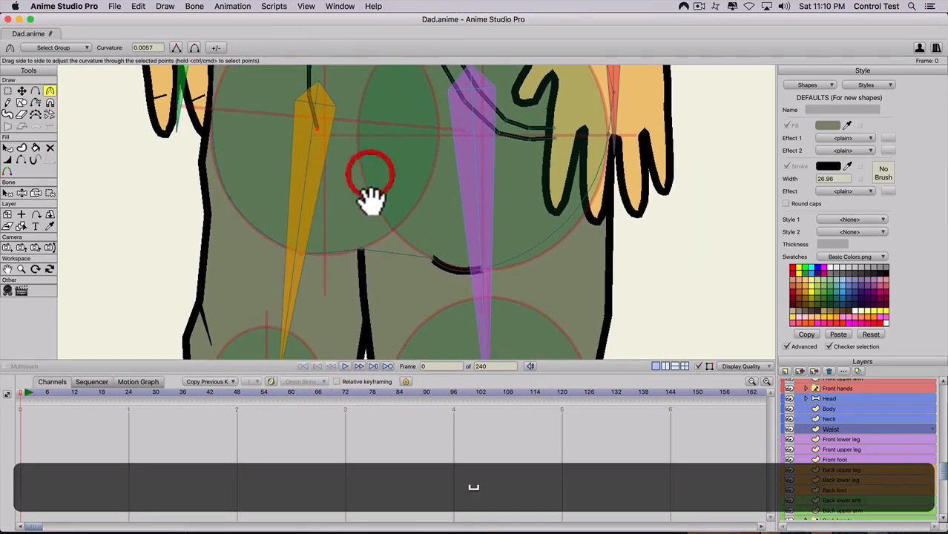
key("t")
left_click(433, 257)
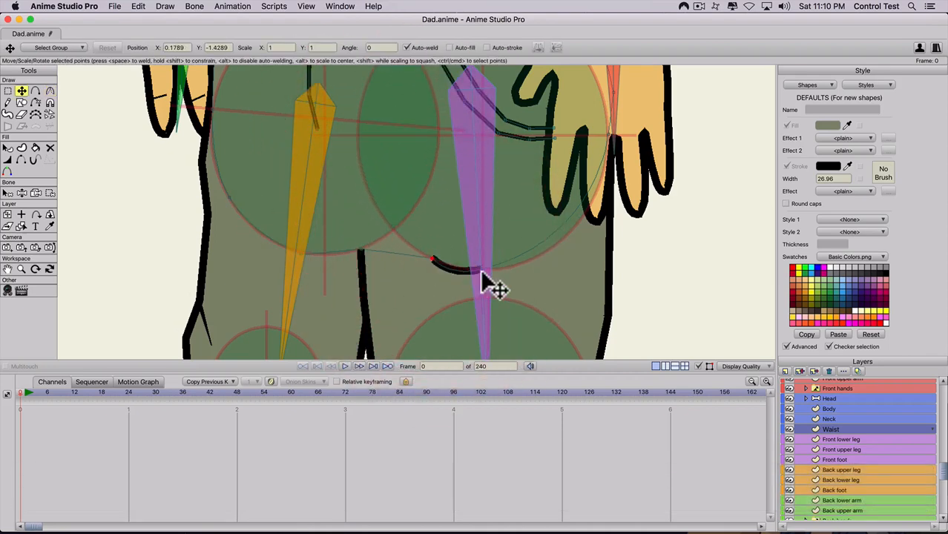
key("c")
key("t")
key("a")
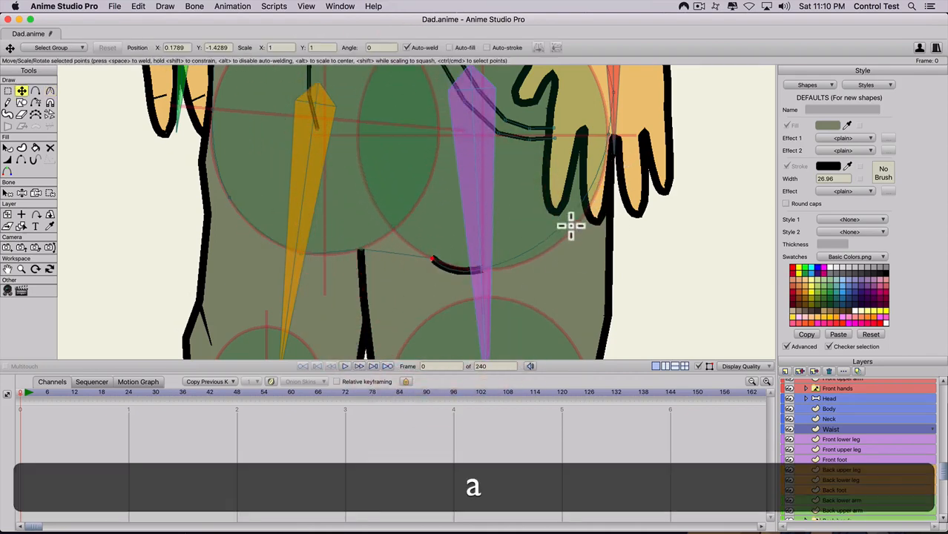
key("c")
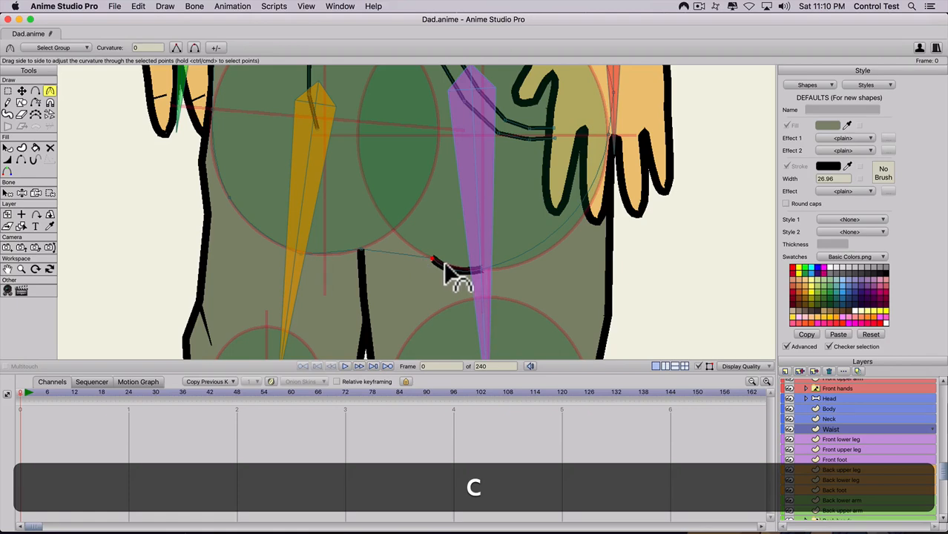
left_click(22, 160)
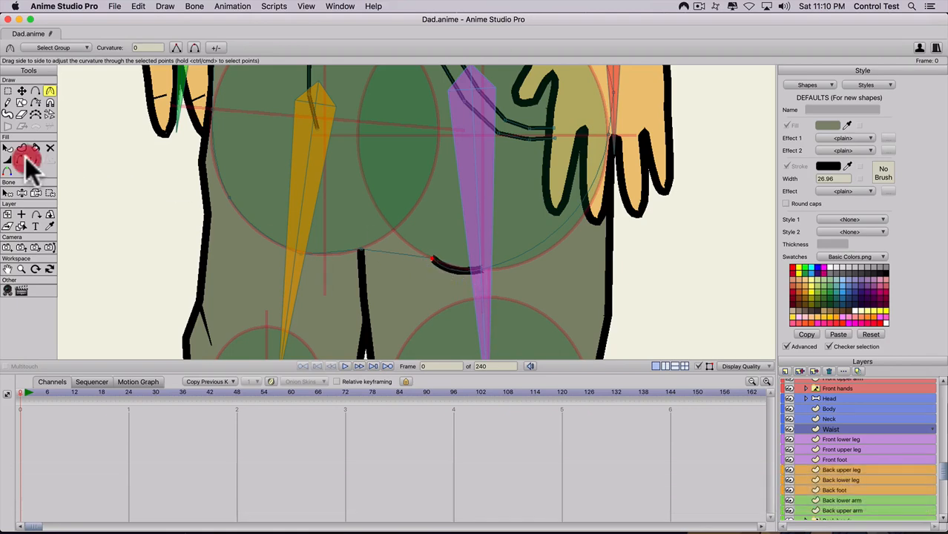
left_click(451, 271)
Weld the extra lower waist point onto the front hip circle's bottom point and move the outer point onto the circle's edge
key("t")
left_click_drag(432, 260, 489, 273)
key("t")
key("t")
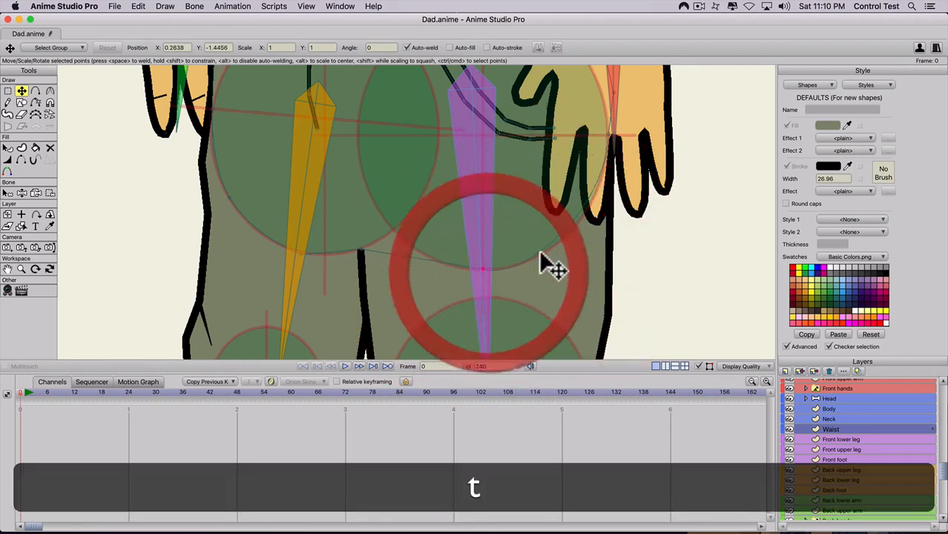
left_click_drag(539, 252, 569, 234)
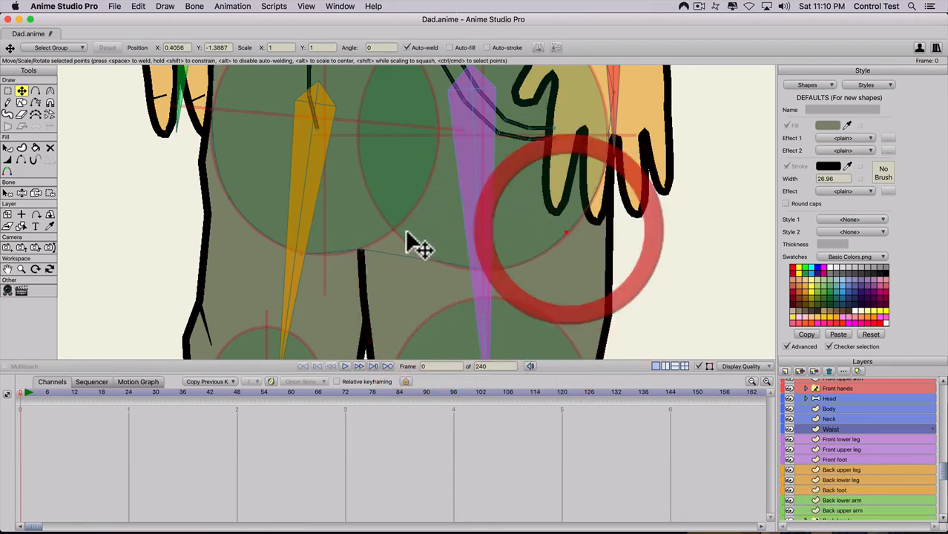
On the Dad bone layer, swing the front leg bones backward and forward to test the hip joint
scroll(360, 225, "down", 3)
scroll(360, 225, "down", 2)
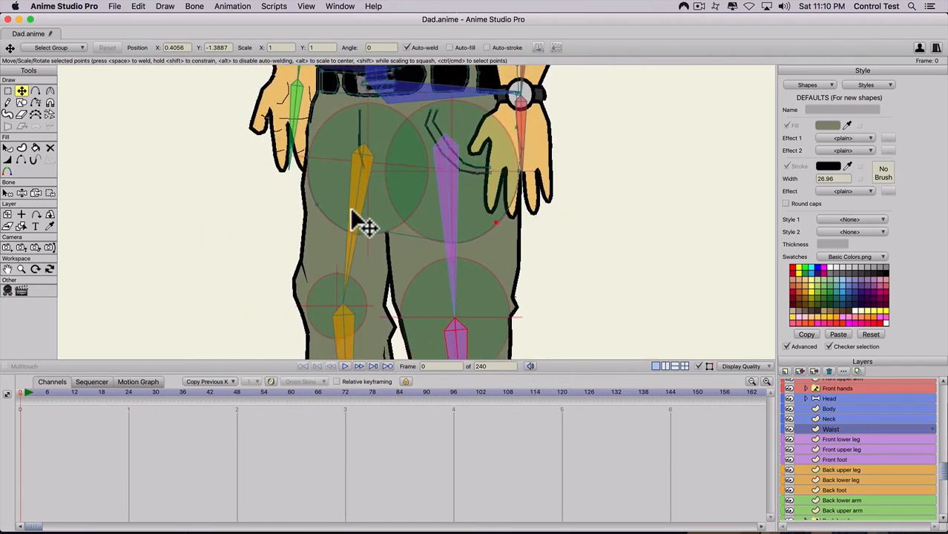
scroll(360, 225, "down", 3)
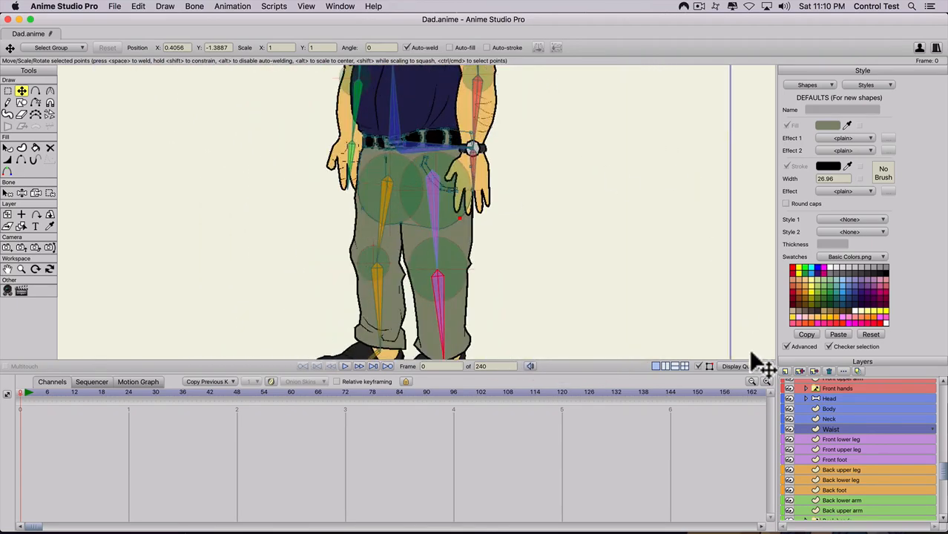
scroll(822, 405, "up", 3)
left_click(823, 383)
key("z")
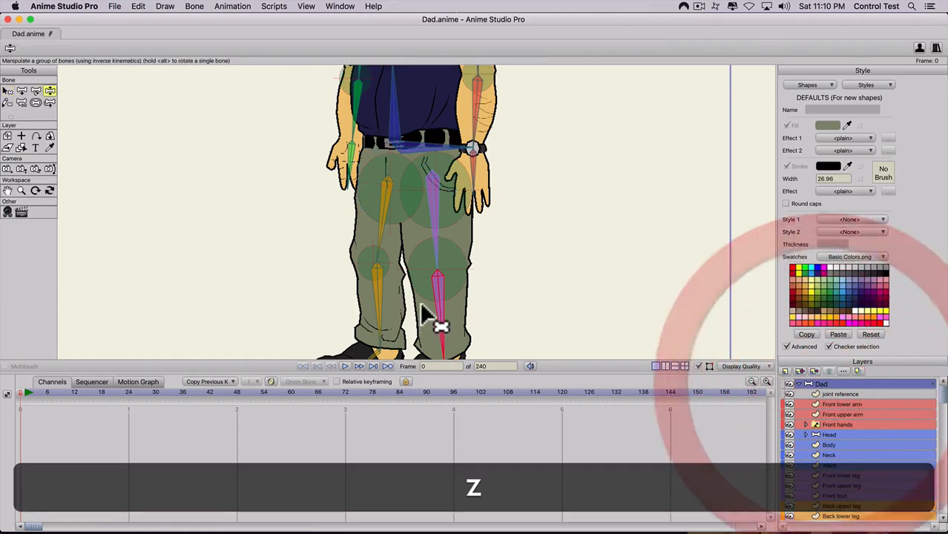
left_click_drag(421, 305, 745, 343)
scroll(470, 261, "down", 3)
scroll(476, 257, "up", 1)
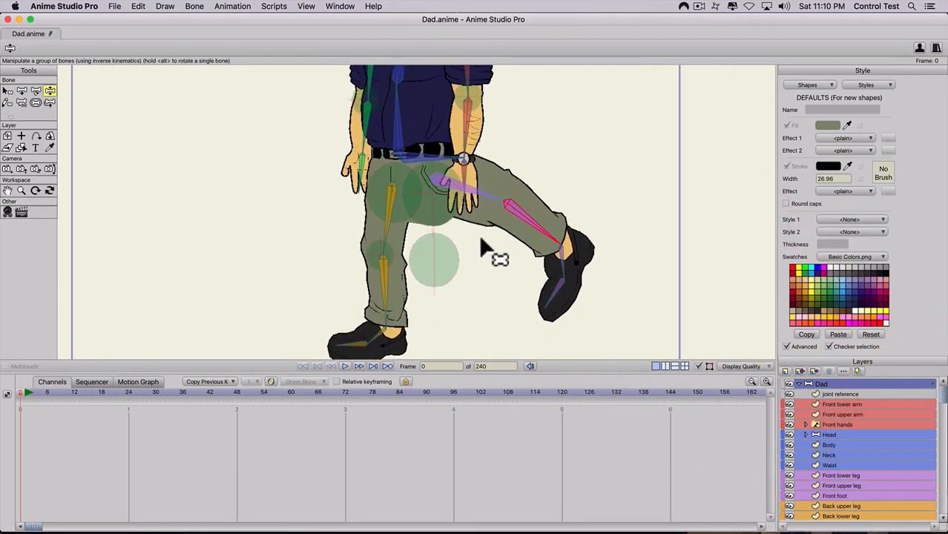
left_click_drag(554, 248, 281, 326)
Swing the front arm away from the body and raise both legs forward to examine the waist's rounded lower edge
scroll(318, 233, "down", 4)
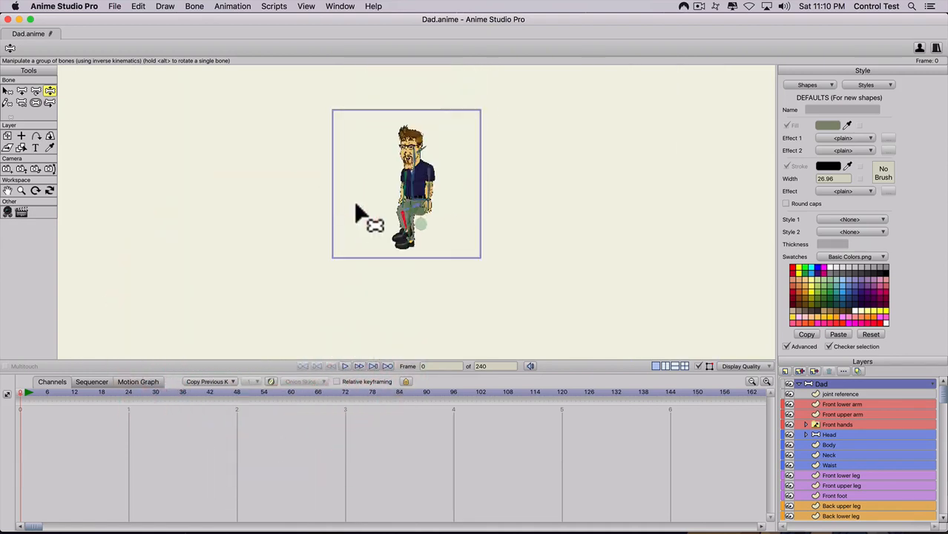
scroll(356, 215, "up", 4)
scroll(419, 215, "up", 2)
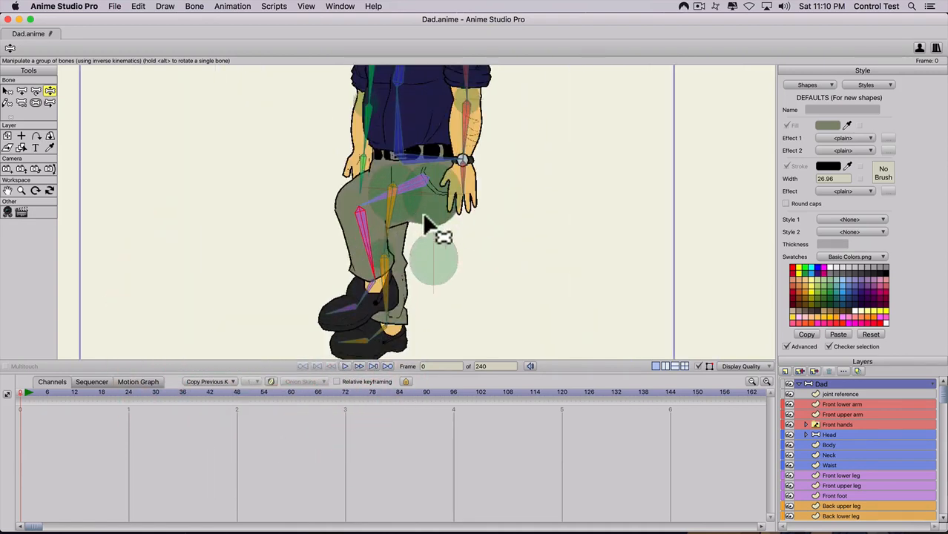
key("space")
left_click_drag(460, 213, 423, 260)
left_click_drag(427, 180, 530, 191)
left_click_drag(346, 282, 285, 241)
left_click_drag(267, 358, 297, 350)
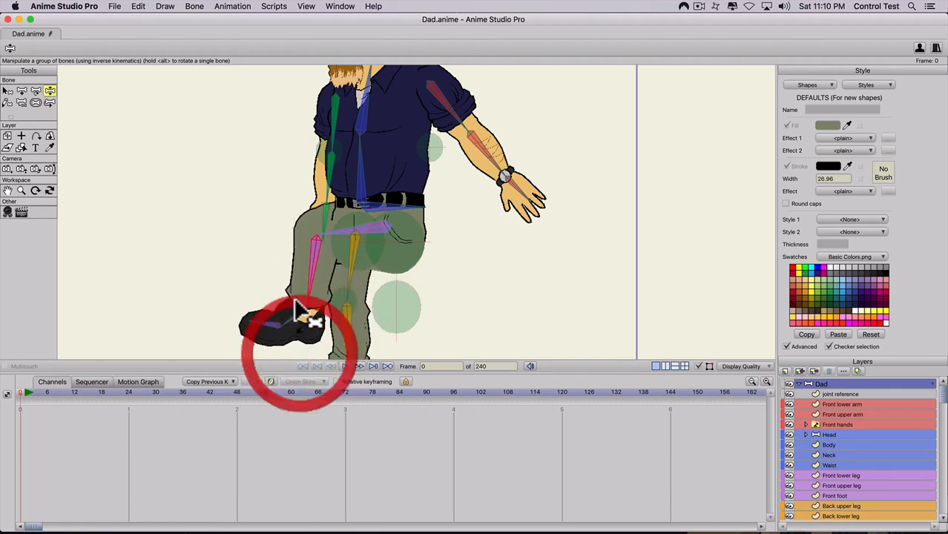
mouse_move(429, 271)
left_mouse_down()
mouse_move(345, 263)
mouse_move(444, 290)
mouse_move(415, 277)
left_mouse_up()
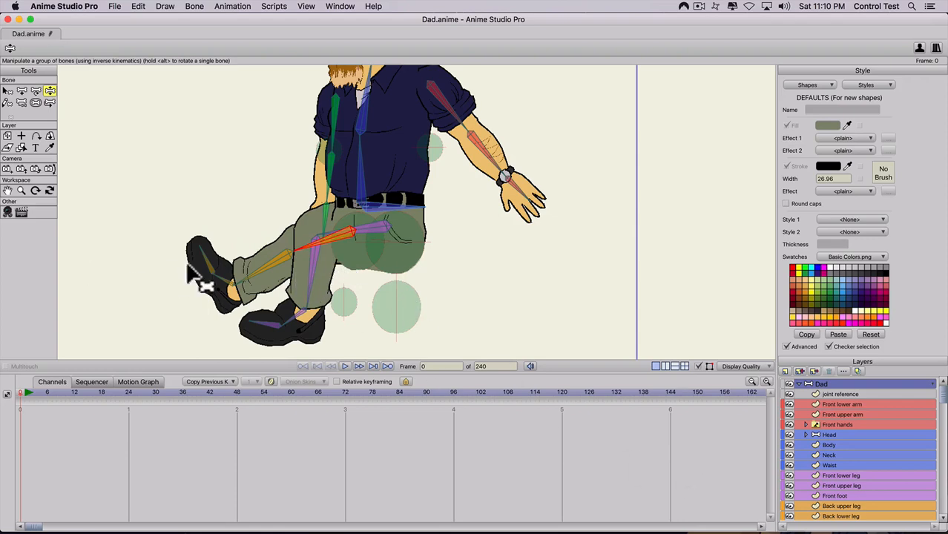
Activate Hide Edge on the Waist layer and hide the Front lower leg and Front upper leg layers
left_click(826, 464)
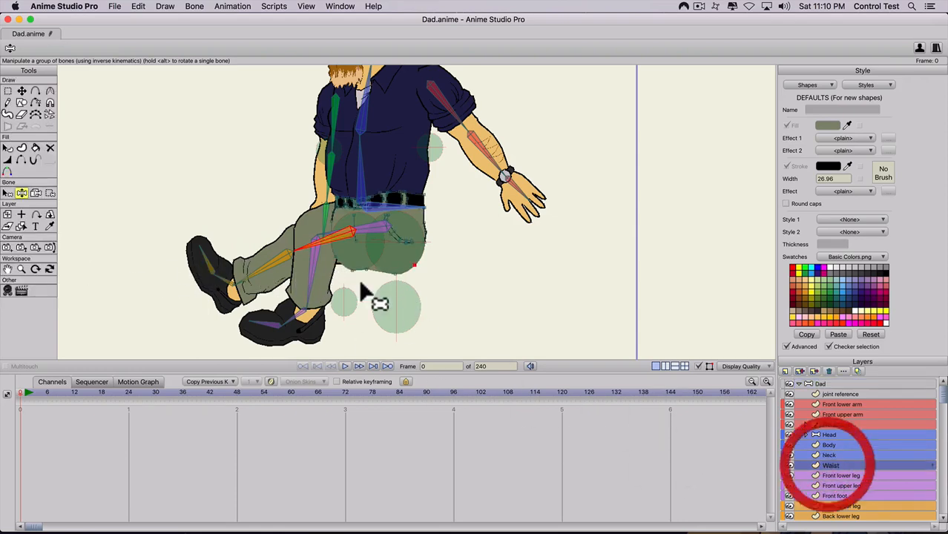
scroll(389, 282, "up", 2)
left_click(22, 160)
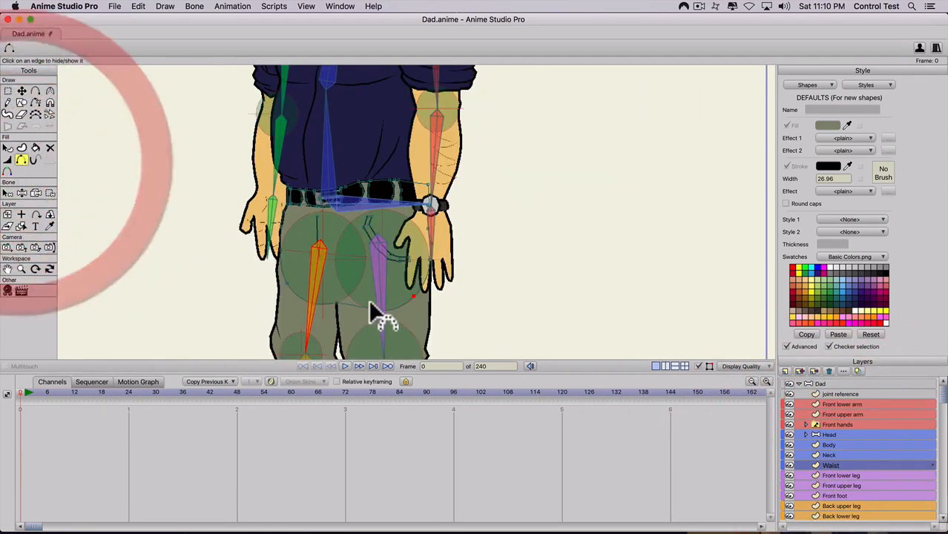
left_click(790, 476)
left_click(789, 482)
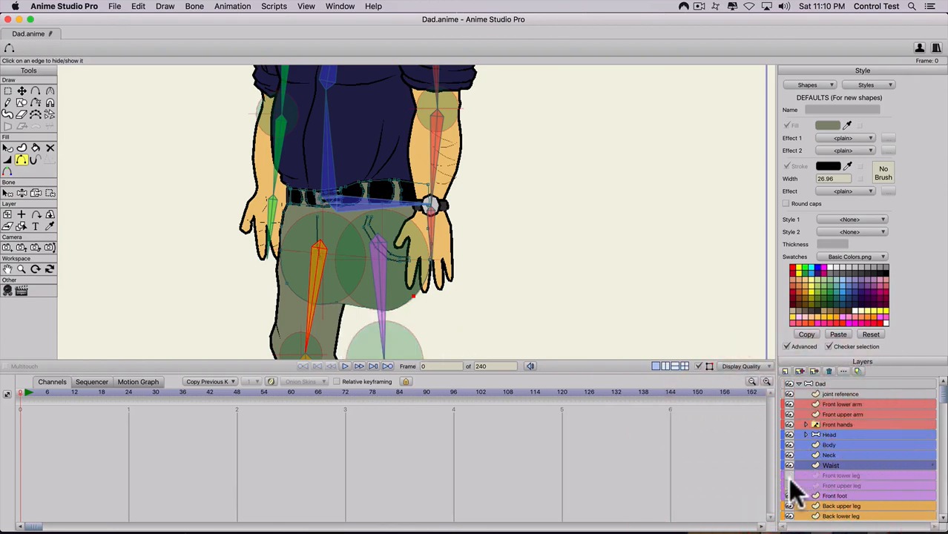
Show the waist's lower outline edges between the hips and around the front hip circle's outer side
scroll(440, 291, "up", 1)
key("space")
left_click_drag(419, 343, 469, 227)
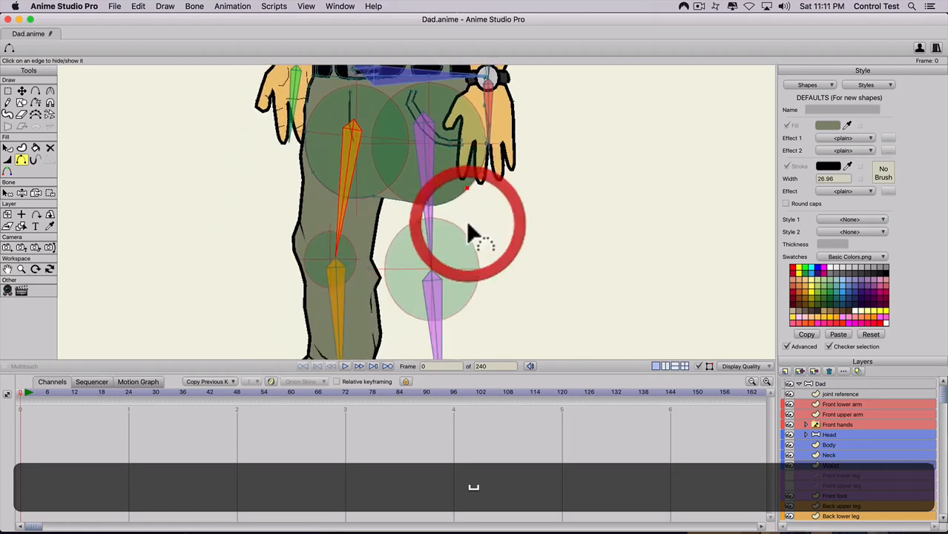
scroll(469, 227, "up", 4)
left_click(385, 194)
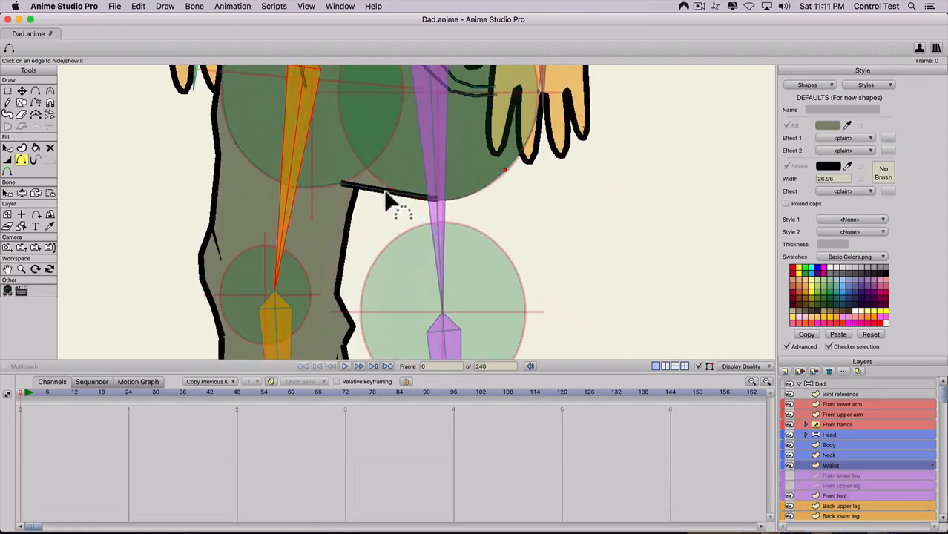
left_click(475, 191)
left_click(521, 158)
Hide the front arm and hand layers to examine the waist's outer outline beside the front hip
key("space")
left_click_drag(555, 167, 389, 272)
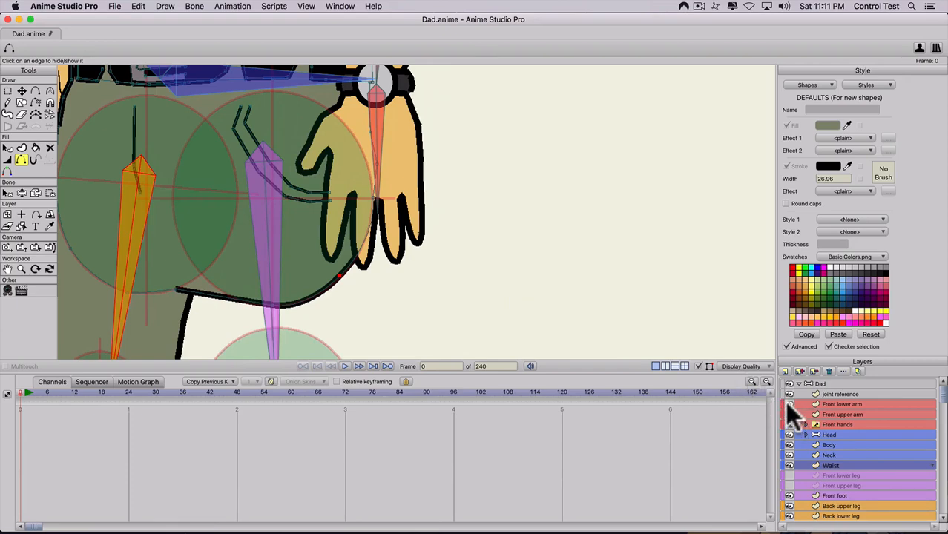
left_click(789, 420)
scroll(435, 246, "down", 3)
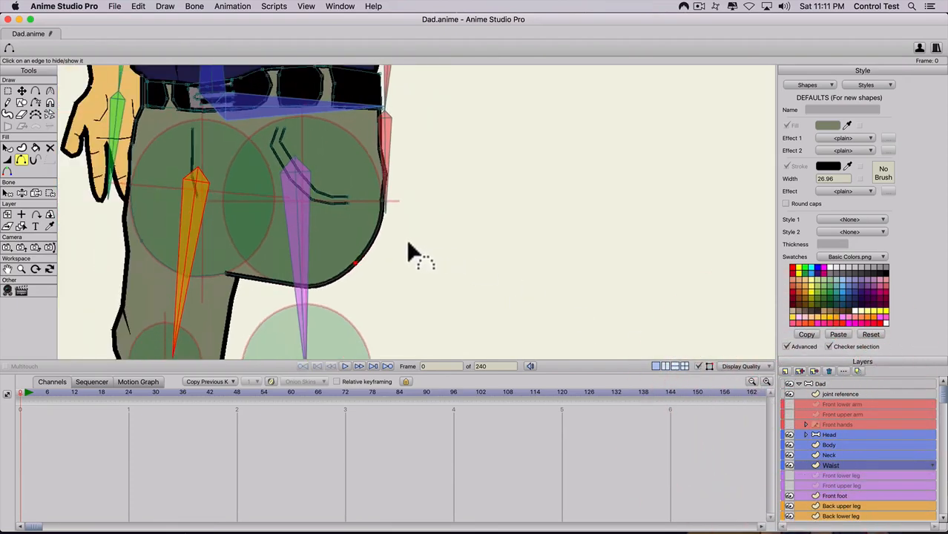
scroll(452, 268, "up", 1)
Show the hidden front arm, hand and leg layers again and move the Waist layer directly below Front foot
left_click_drag(788, 477, 789, 403)
scroll(481, 255, "down", 3)
scroll(482, 261, "up", 1)
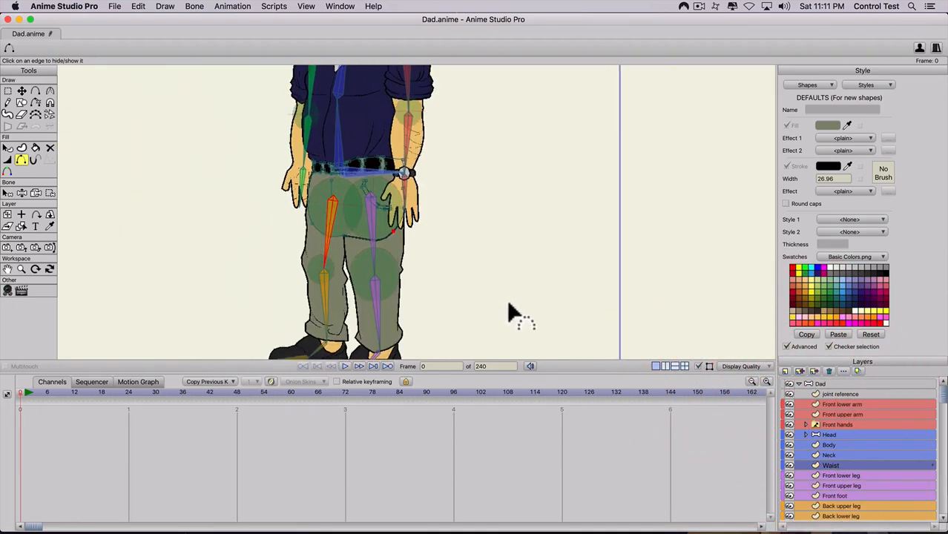
left_click(841, 464)
left_click_drag(842, 466, 846, 509)
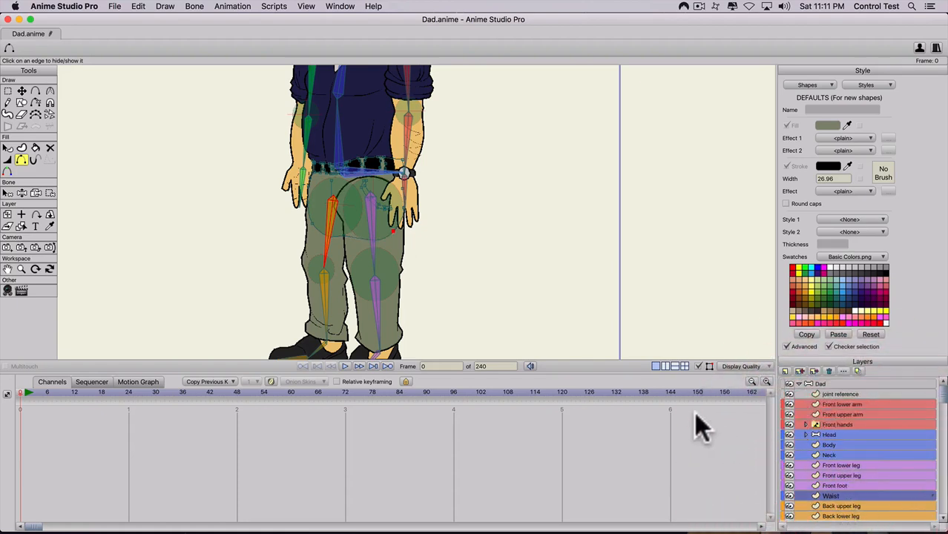
Nudge the lower end point of the waist's vertical crease line next to the back hip bone
scroll(326, 217, "up", 1)
scroll(313, 212, "up", 5)
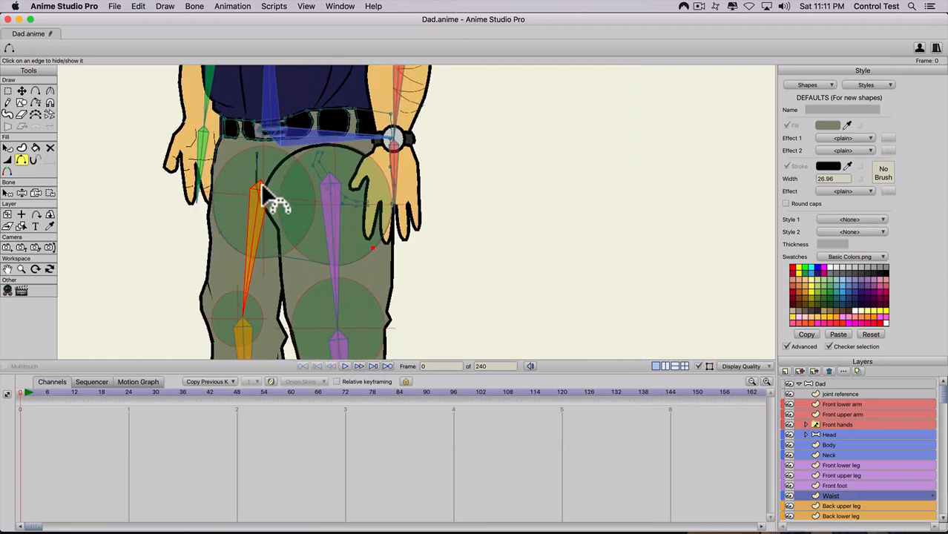
key("space")
left_click_drag(254, 197, 343, 198)
key("t")
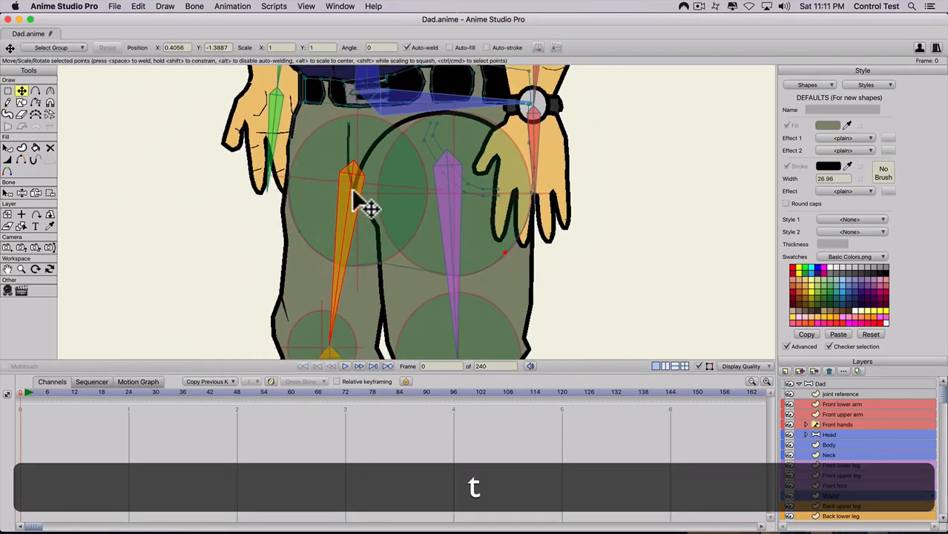
left_click(354, 195)
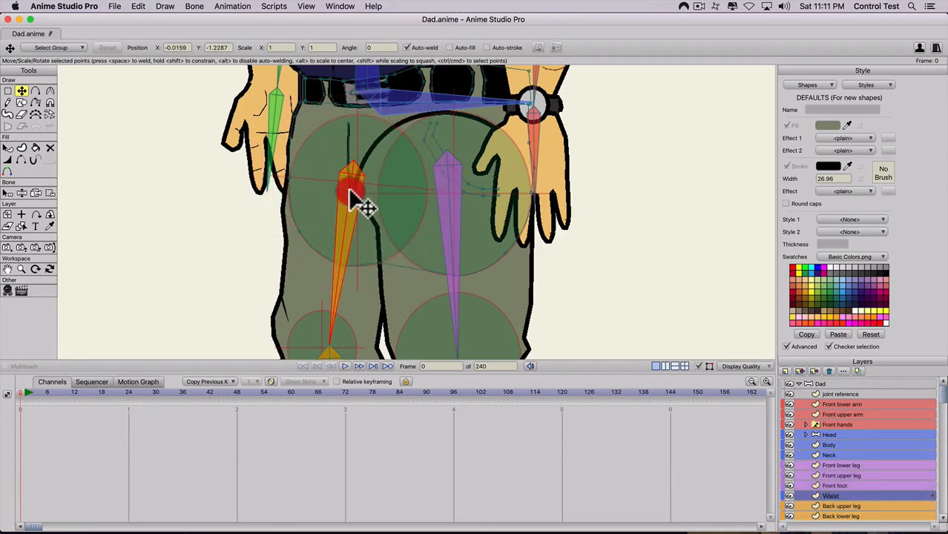
left_click_drag(350, 191, 350, 190)
On the Front upper leg layer, move the inner thigh points to straighten the inner edge below the front hip circle
left_click(845, 471)
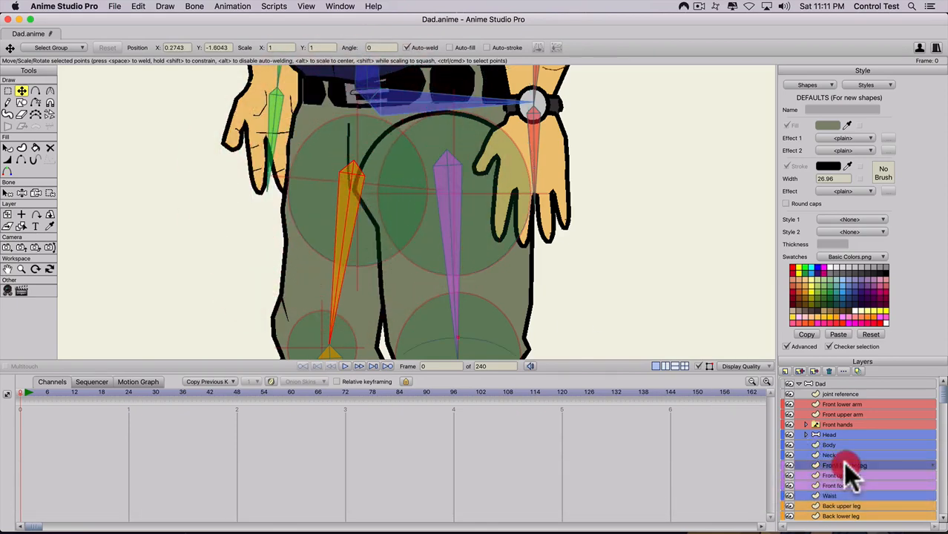
key("t")
left_click_drag(367, 205, 382, 236)
key("t")
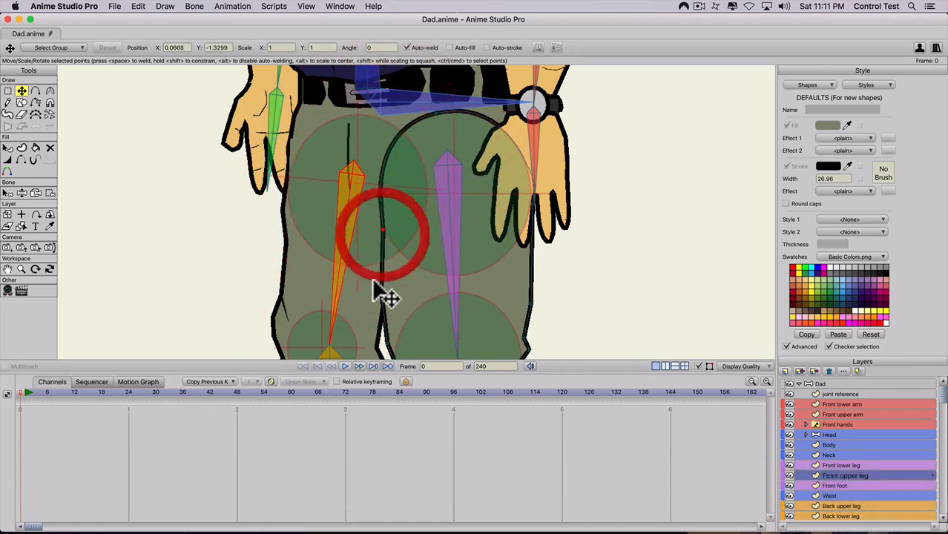
left_click_drag(384, 292, 382, 297)
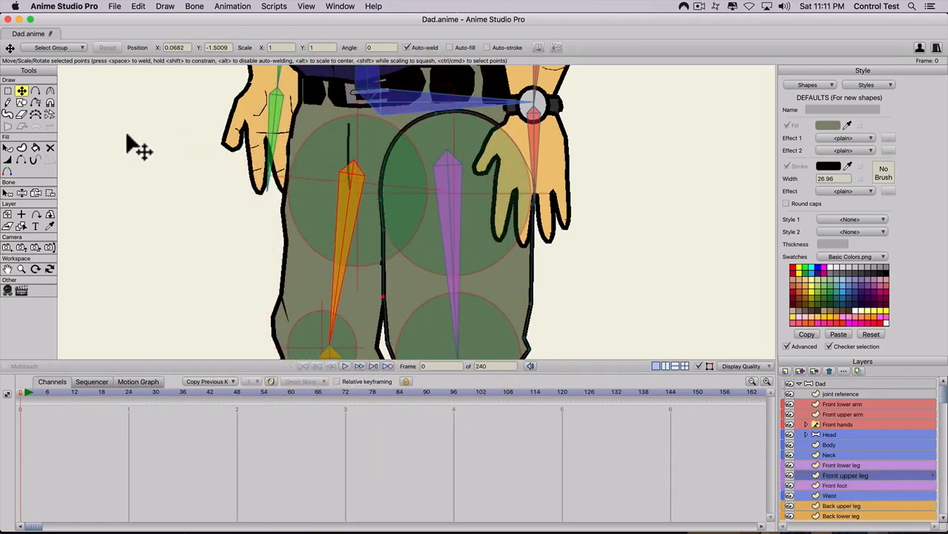
Hide the front upper leg's two curved top edges and lower its top point to about X 0.2617, Y -1.1545
left_click(21, 161)
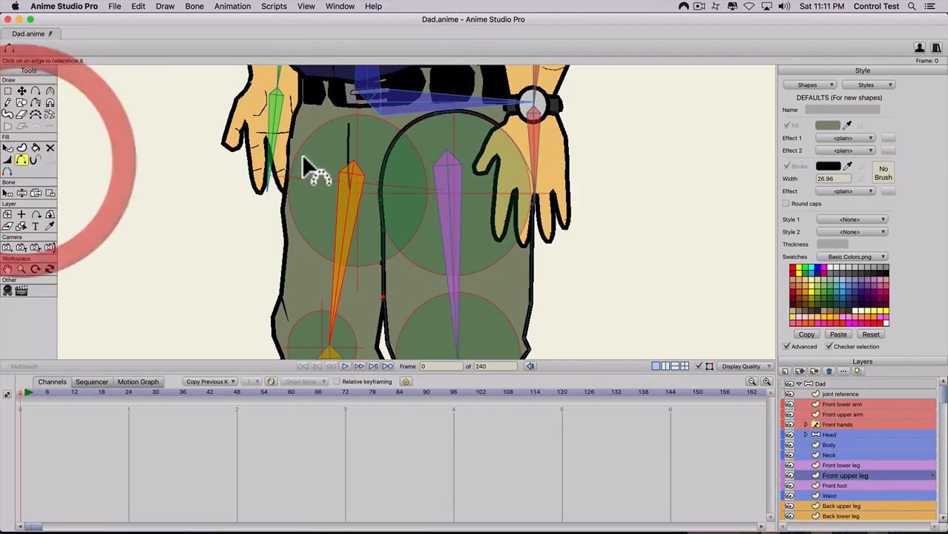
left_click(393, 147)
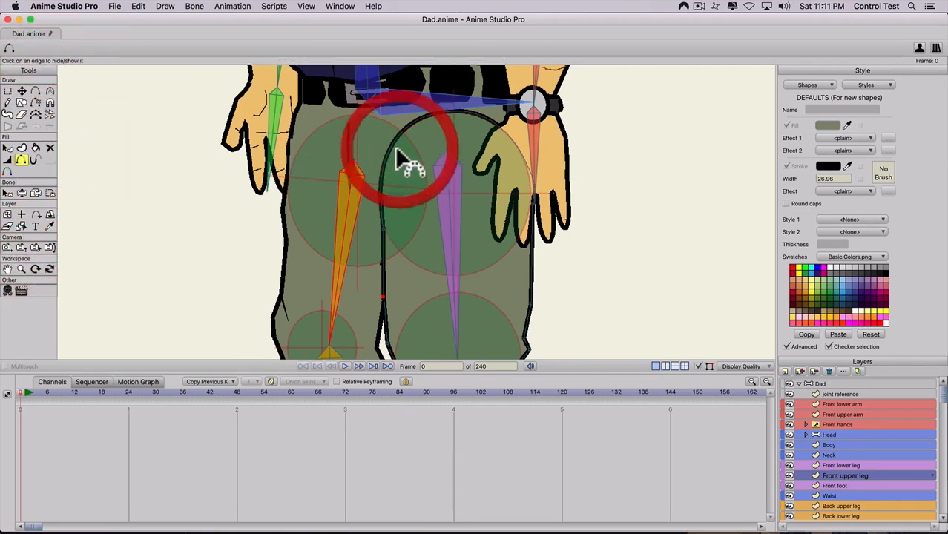
left_click(496, 121)
key("t")
left_click_drag(455, 116, 461, 174)
key("shift")
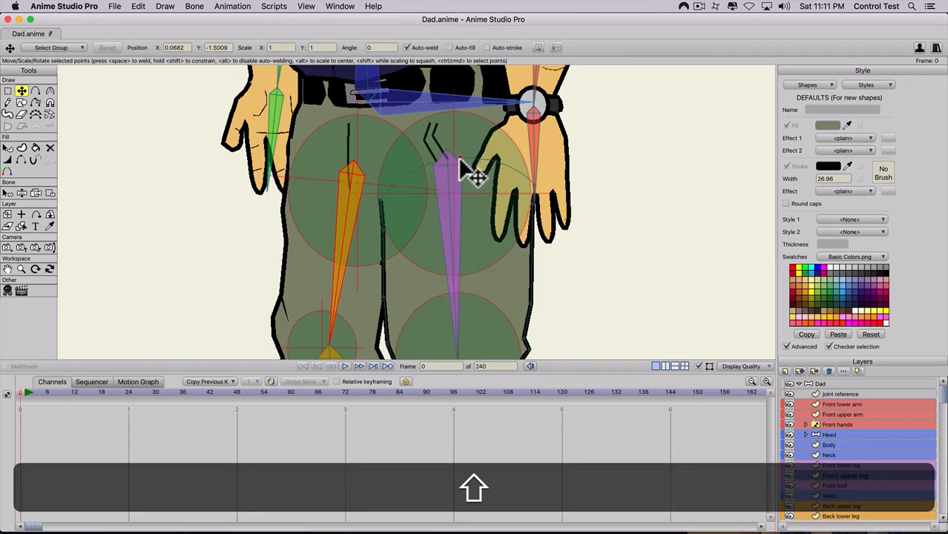
scroll(451, 160, "down", 5)
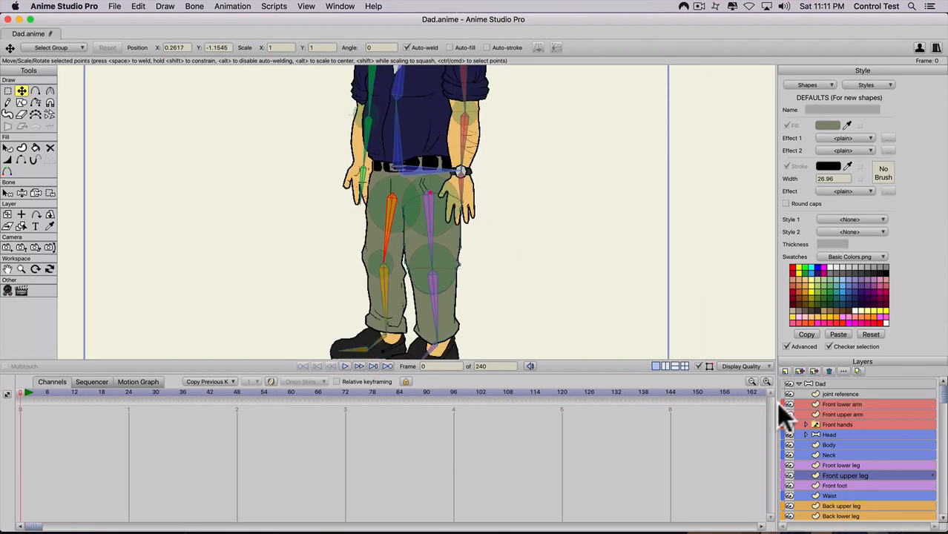
On the Dad layer, test-bend the front leg with Manipulate Bones and reset the pose at frame 0
left_click(820, 384)
key("z")
left_click_drag(367, 290, 282, 306)
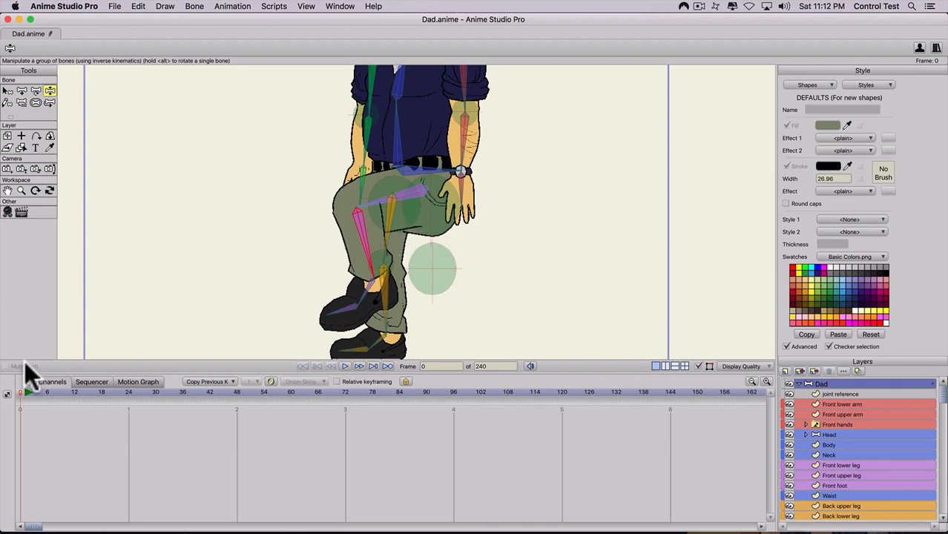
left_click(20, 392)
At frame 7, swing the Dad's front leg forward with Manipulate Bones to test the hip and waist outline
scroll(282, 301, "up", 6)
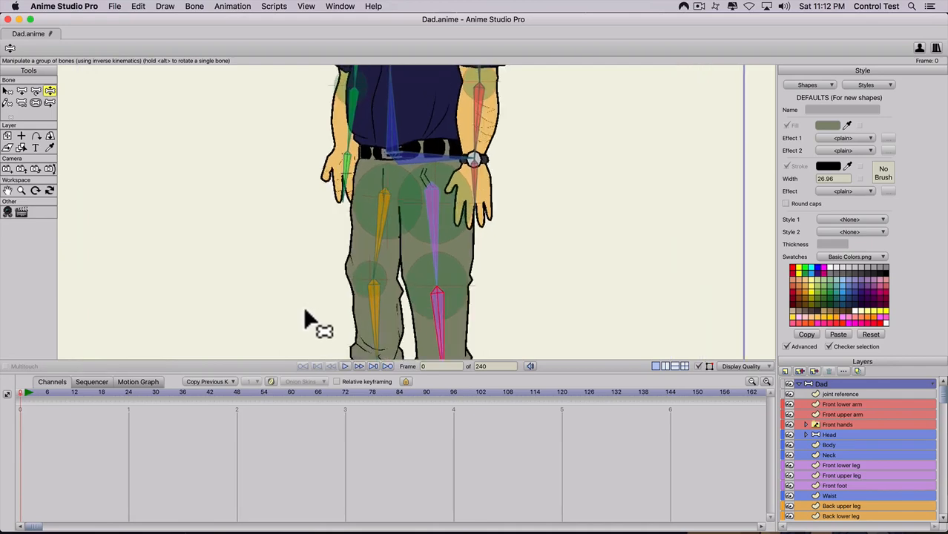
scroll(374, 301, "up", 3)
scroll(451, 275, "down", 6)
scroll(464, 297, "up", 5)
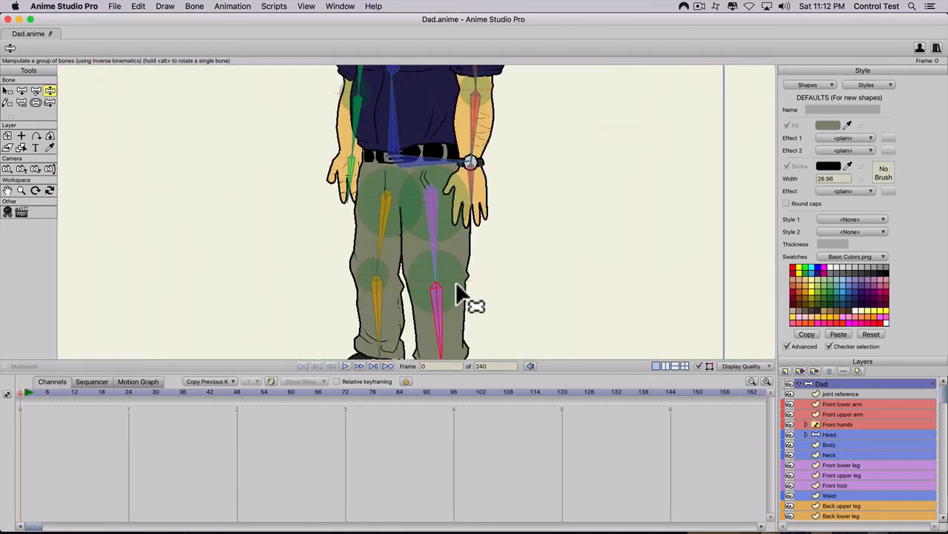
scroll(560, 315, "up", 2)
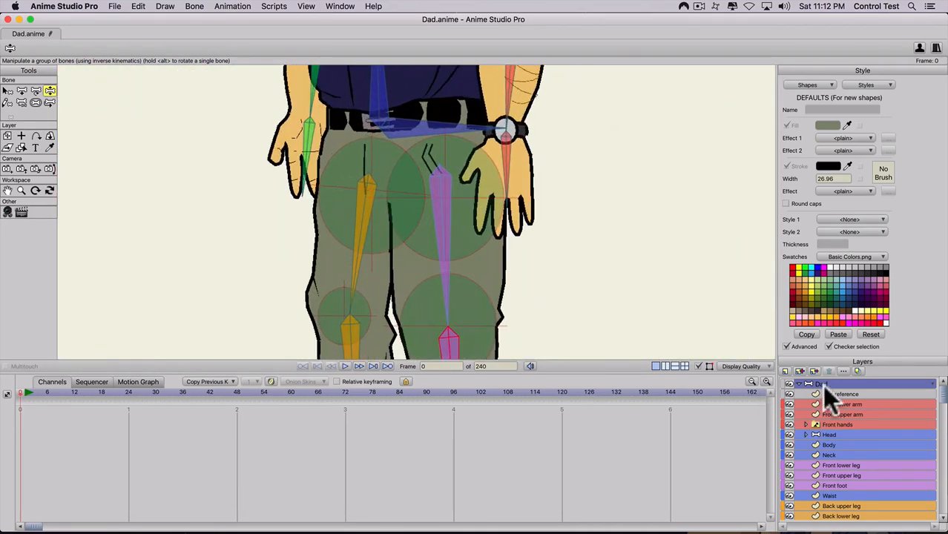
left_click(830, 496)
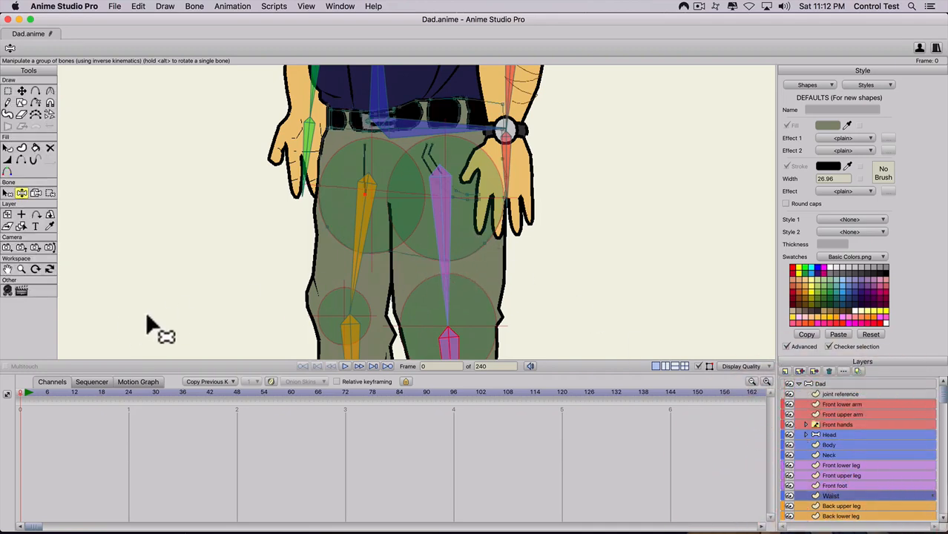
left_click(51, 392)
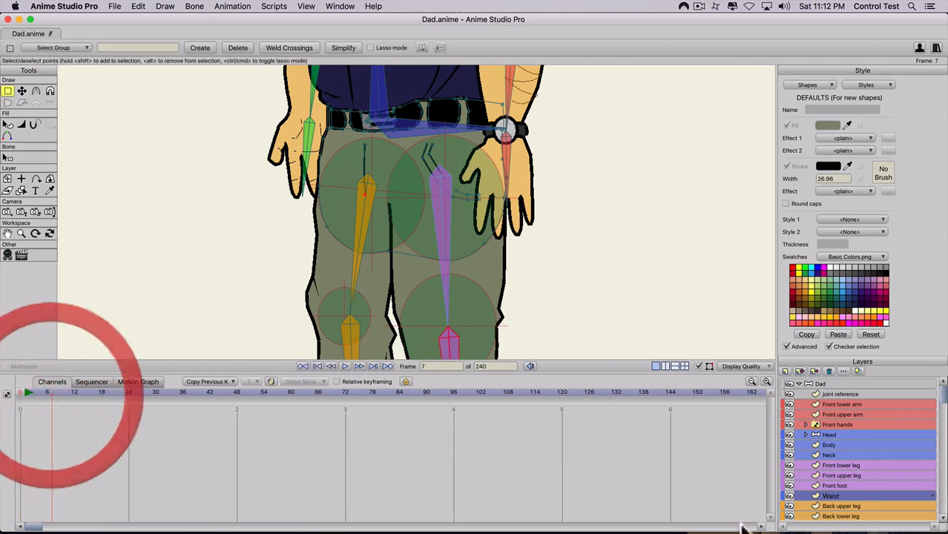
left_click(819, 383)
key("z")
left_click_drag(460, 312, 331, 277)
Delete the test pose's bone keyframes and return to frame 0
left_click_drag(66, 418, 4, 471)
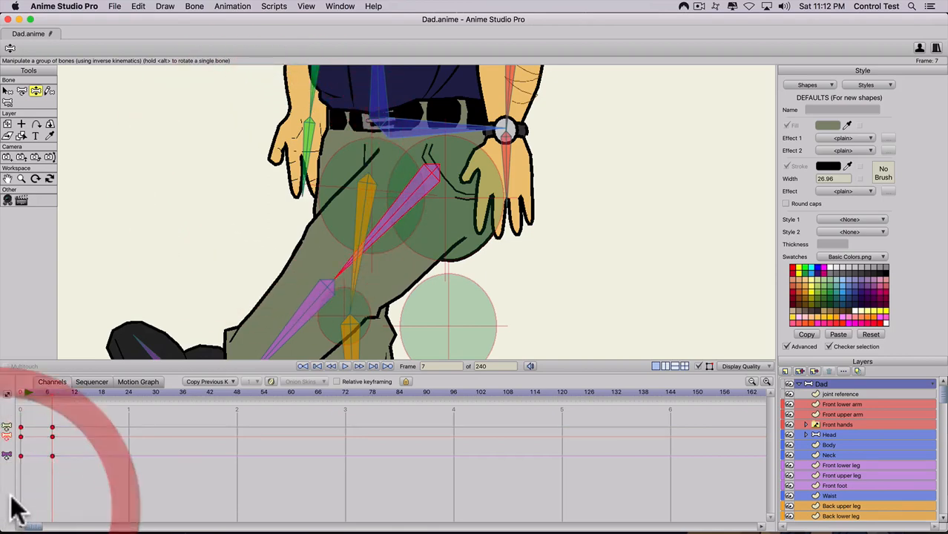
key("BackSpace")
left_click(20, 388)
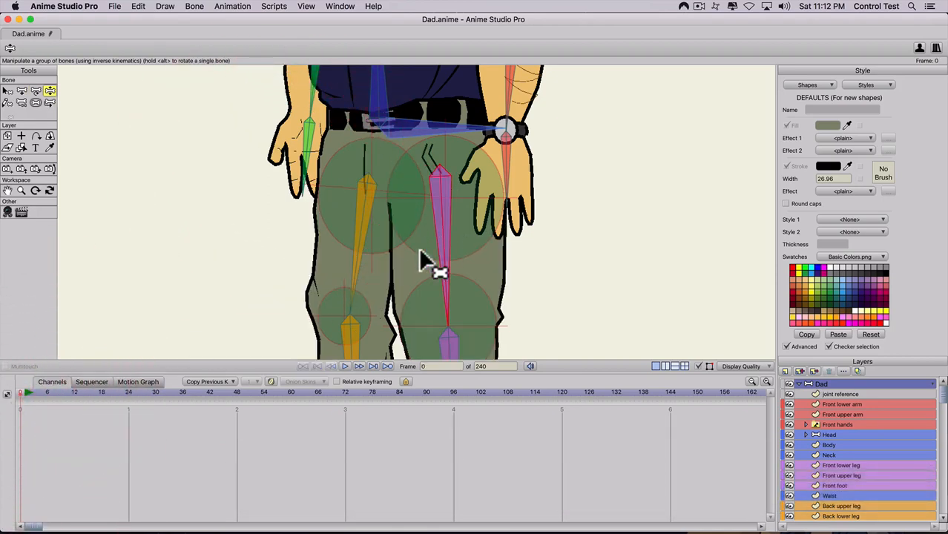
Move the front upper leg bone's base down to about X 0.2364, Y -0.1593 within the front hip circle
key("t")
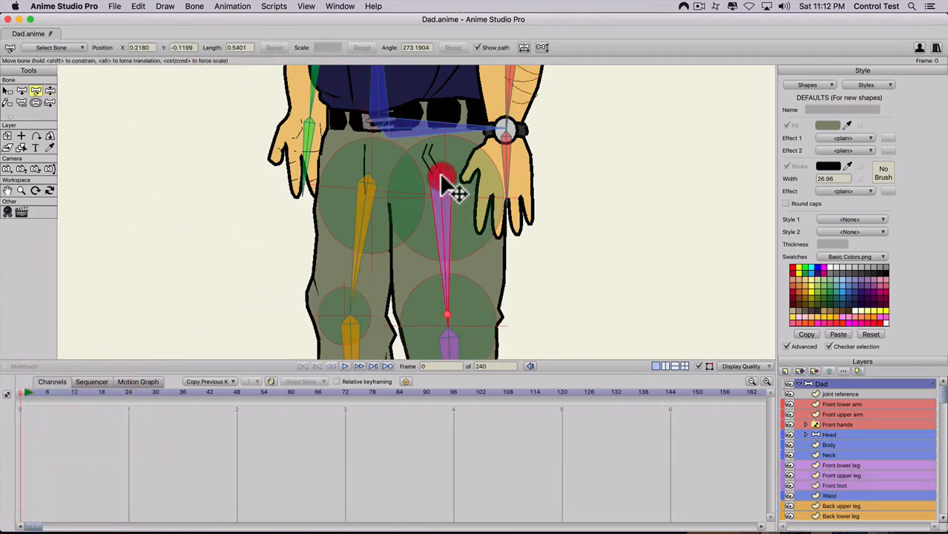
left_click_drag(444, 180, 446, 178)
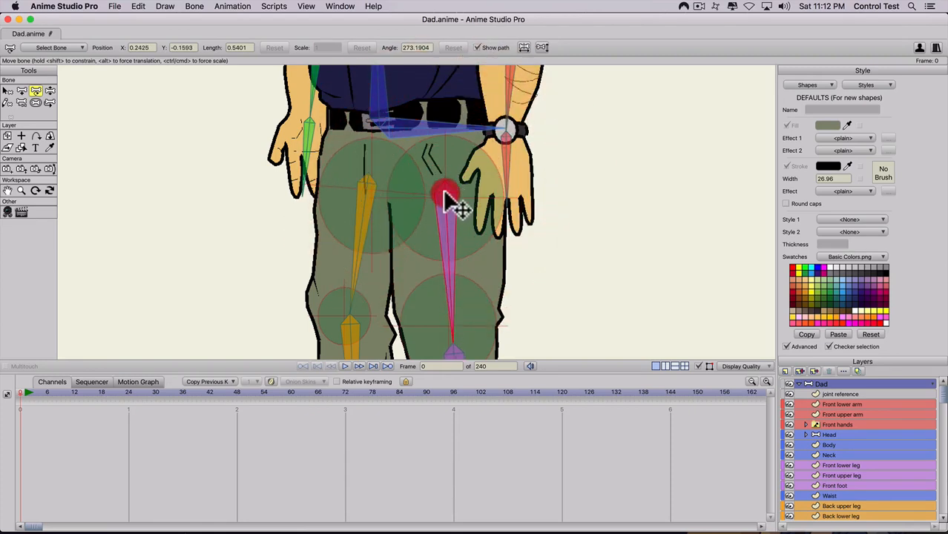
left_click_drag(446, 187, 444, 187)
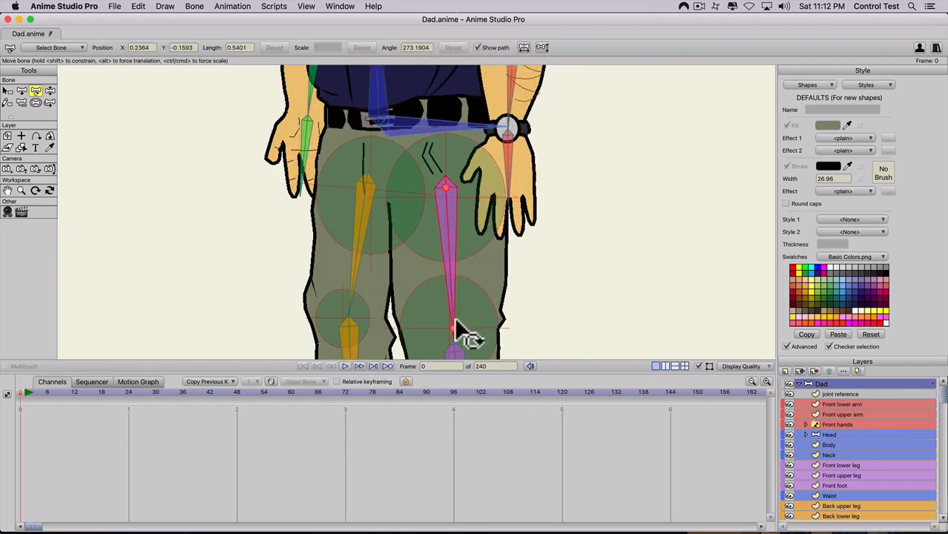
Move the front lower leg bone's base up to the centre of the front knee circle, at about X 0.4995
key("space")
left_click_drag(478, 319, 514, 192)
scroll(483, 206, "up", 3)
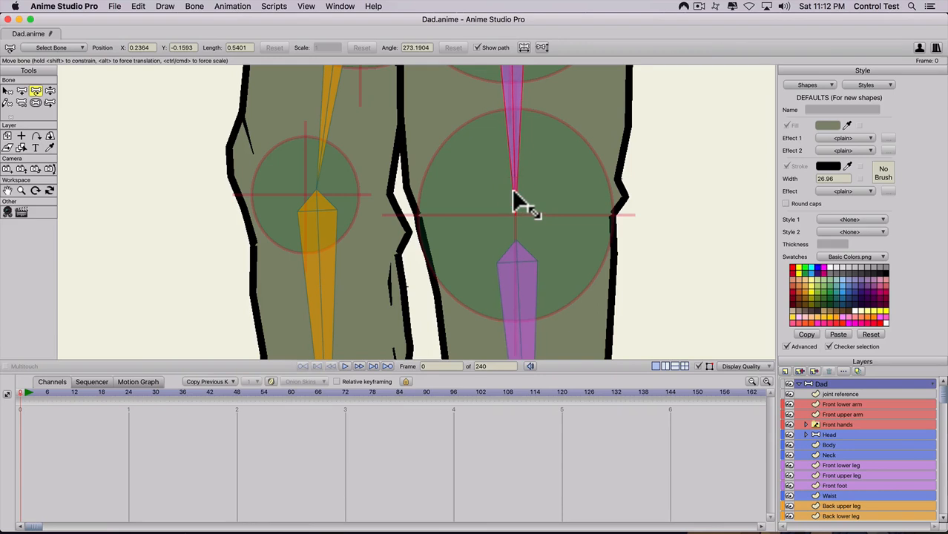
left_click(514, 190)
left_click_drag(517, 265, 517, 241)
key("space")
left_click_drag(559, 250, 532, 189)
scroll(487, 221, "down", 2)
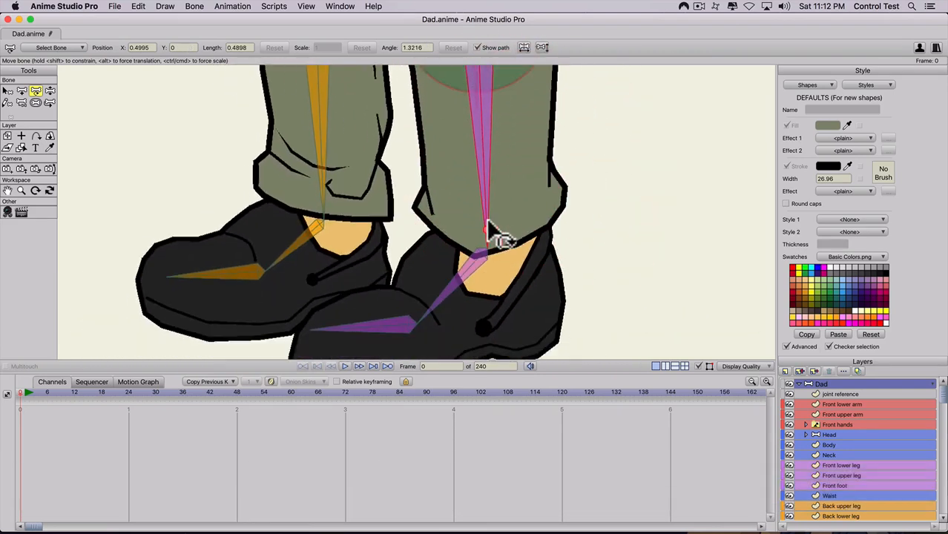
scroll(487, 222, "down", 8)
Test-bend the front leg with the repositioned bones, and undo the test pose at frame 0
key("space")
left_click_drag(466, 194, 479, 296)
left_click_drag(485, 251, 494, 205)
scroll(497, 252, "up", 3)
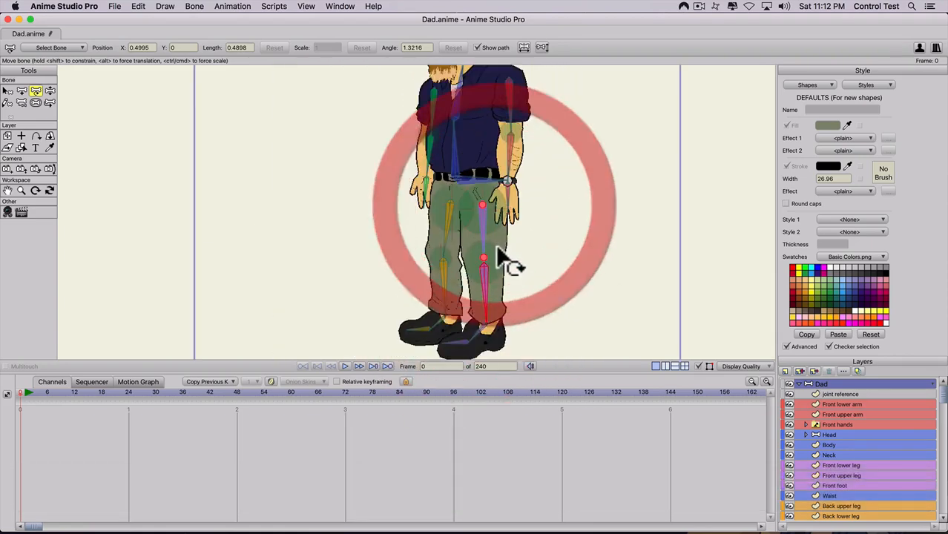
scroll(505, 260, "up", 2)
key("z")
left_click(842, 383)
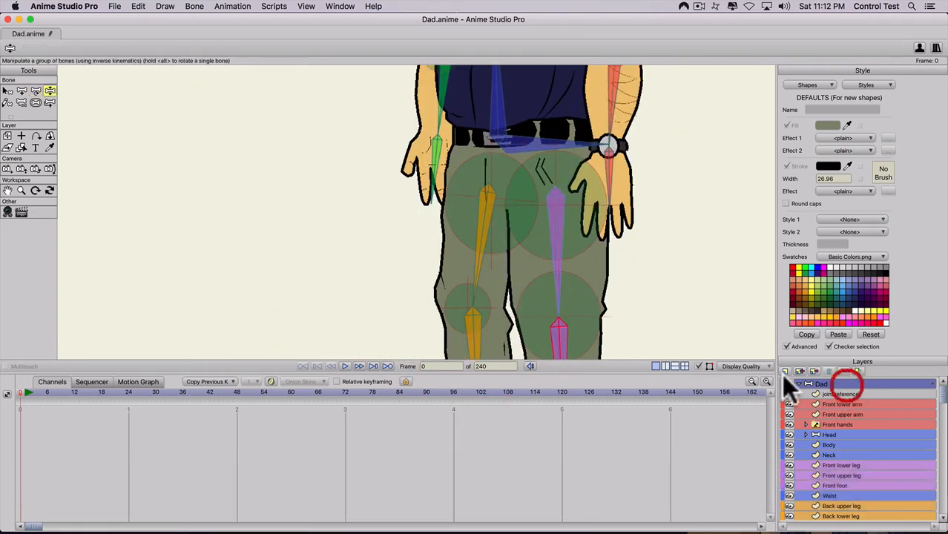
key("z")
left_click_drag(559, 326, 444, 238)
key("super+z")
key("super+z")
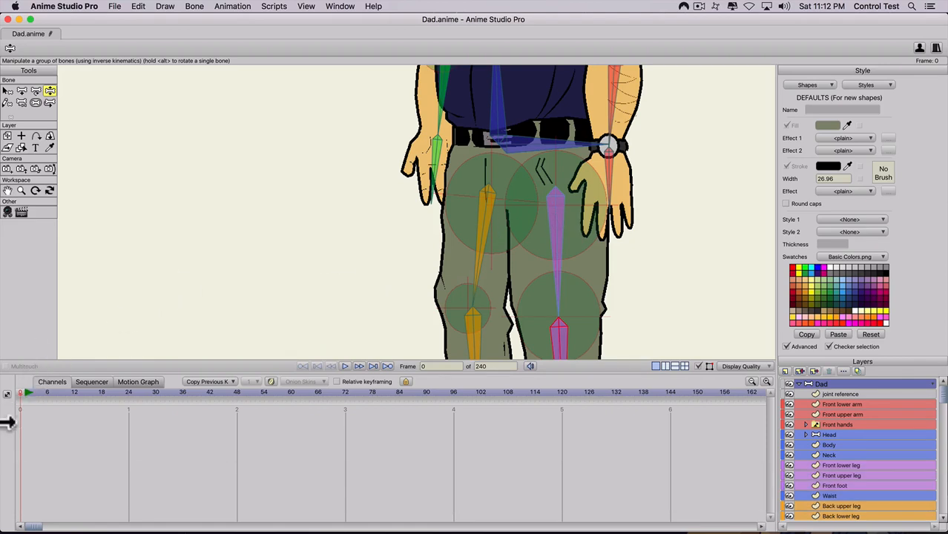
left_click(20, 395)
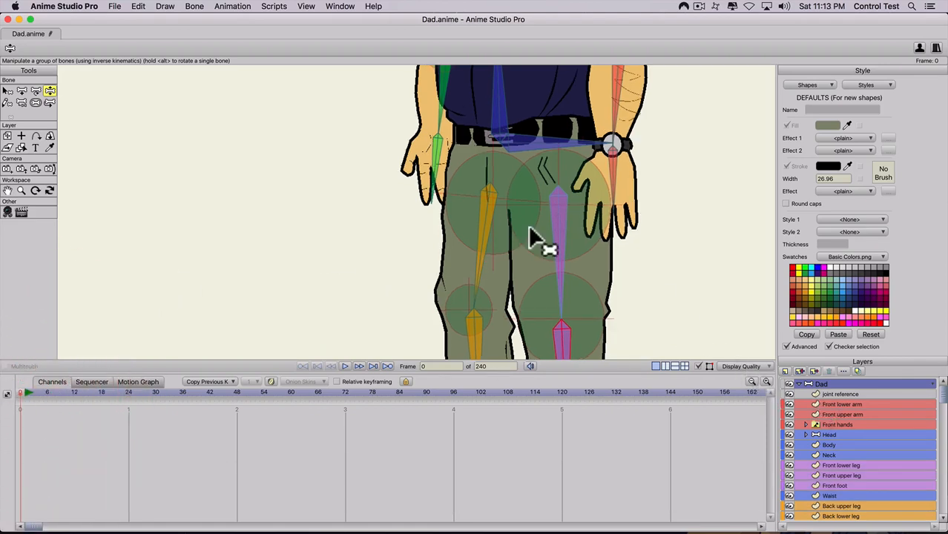
Move the front upper leg bone's base onto the hip circle's centre, at about X 0.2390, Y -0.2325
scroll(530, 229, "up", 1)
left_click(819, 383)
key("t")
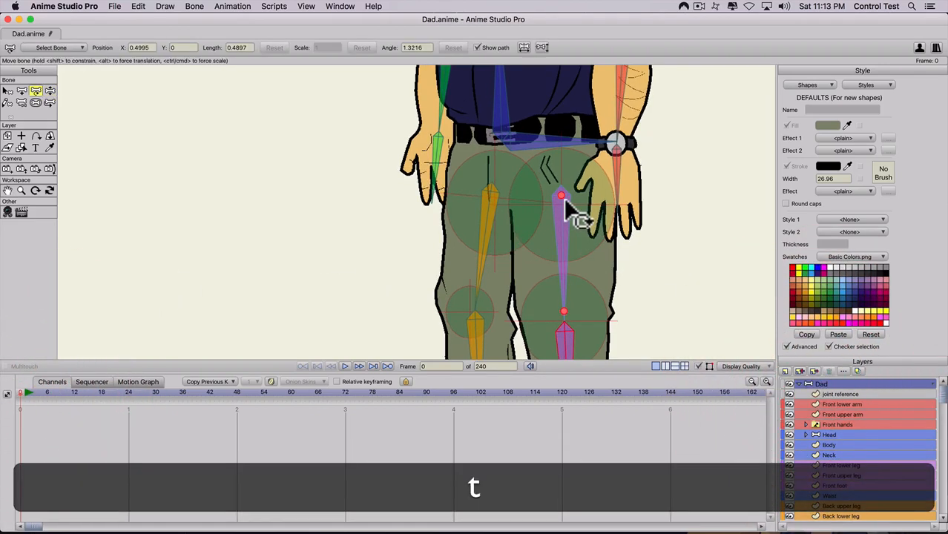
left_click(560, 201)
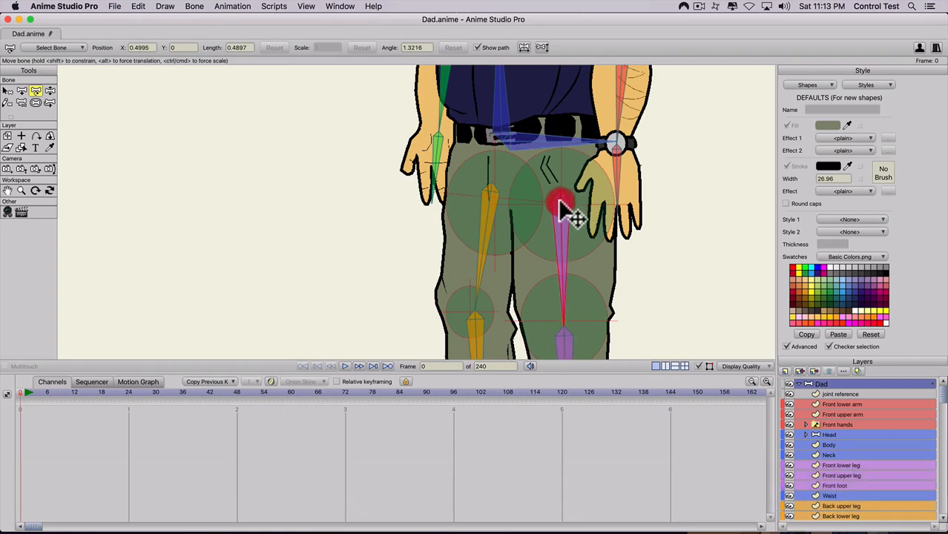
scroll(561, 218, "up", 5)
left_click_drag(562, 218, 309, 191)
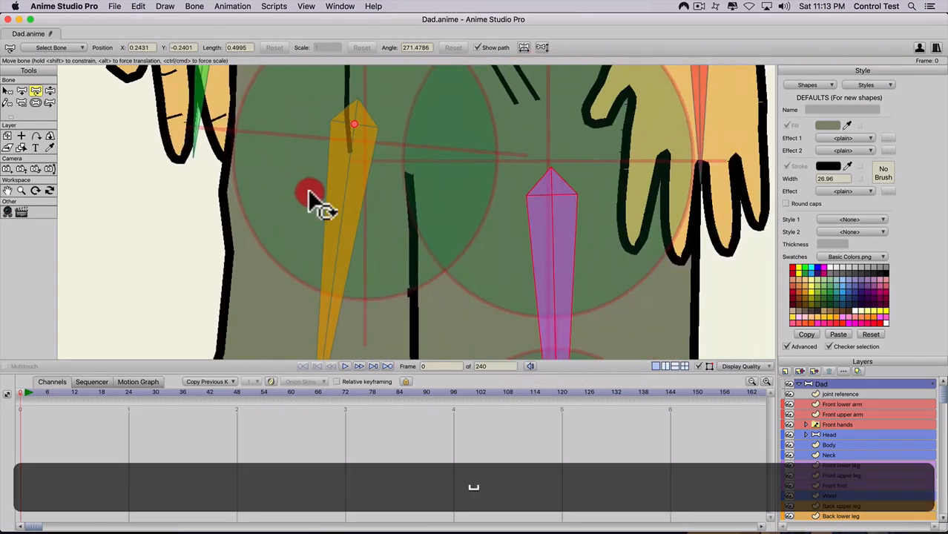
left_click_drag(553, 195, 549, 189)
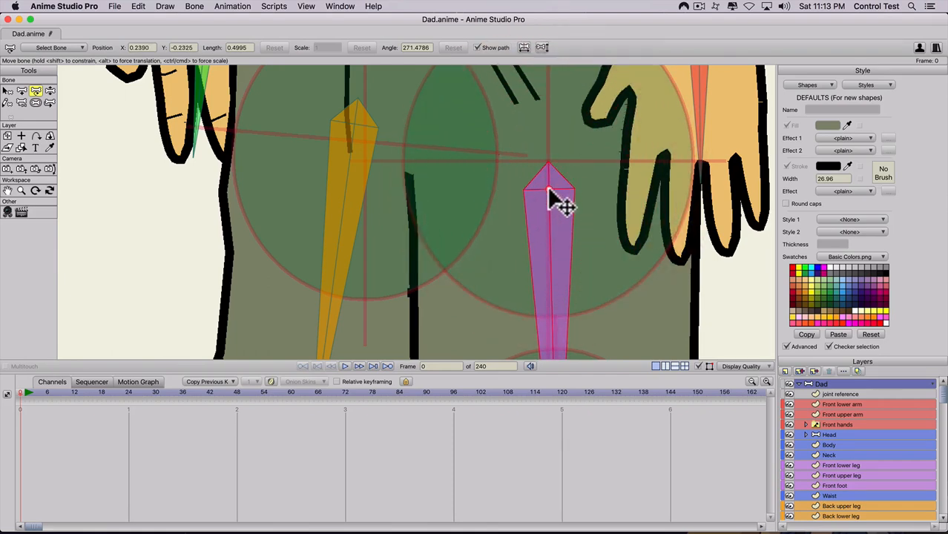
Undo the last angle change of the front upper leg bone
key("super+z")
key("super+z")
key("super+z")
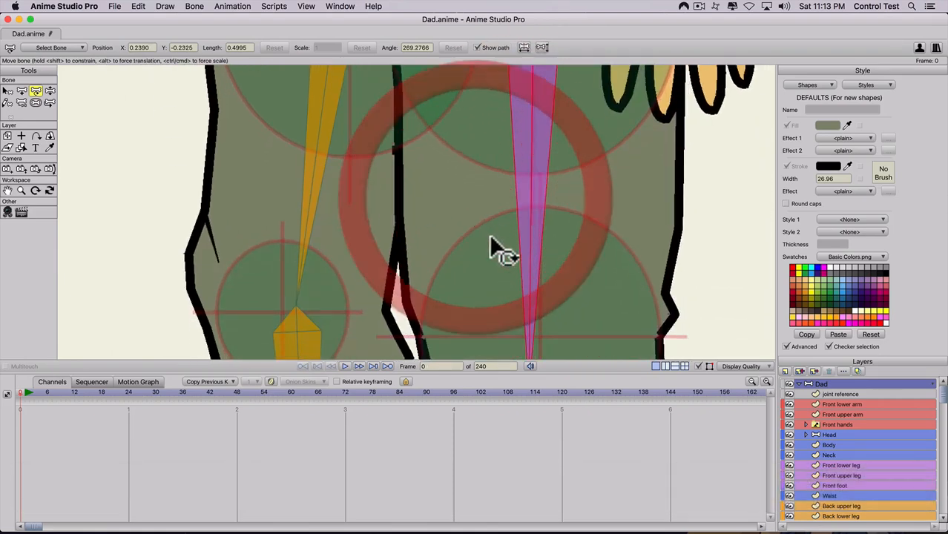
key("super+z")
key("super+z")
key("super+z")
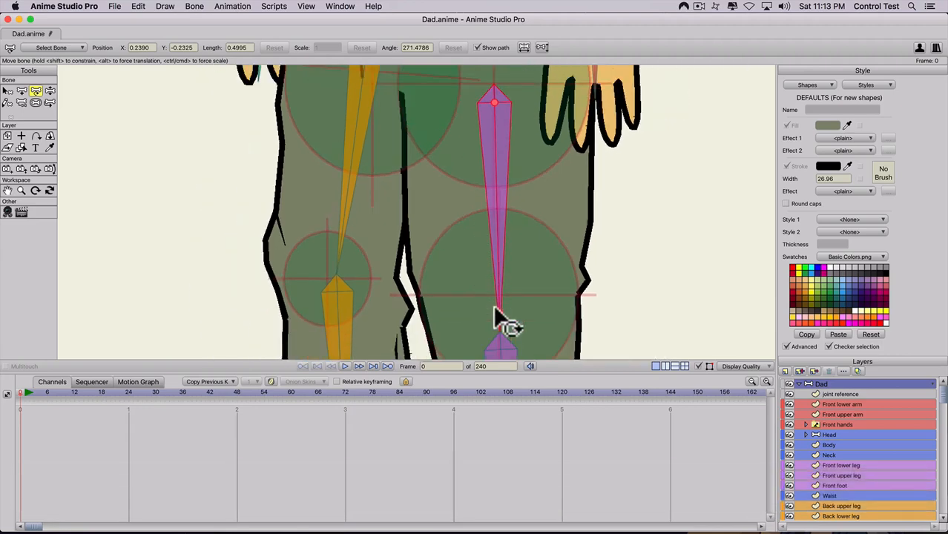
Shorten the front upper leg bone to about 0.4253 within the knee circle and move the lower leg bone's base to its tip, about X 0.4271
left_click_drag(499, 310, 493, 202)
scroll(509, 302, "up", 3)
key("space")
scroll(460, 221, "up", 1)
scroll(466, 230, "up", 2)
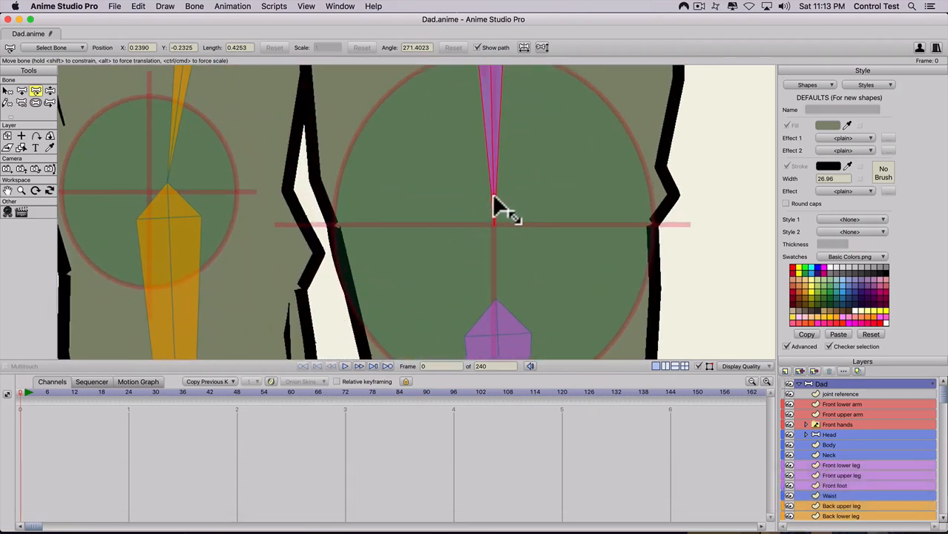
left_click_drag(495, 335, 492, 269)
scroll(442, 236, "down", 4)
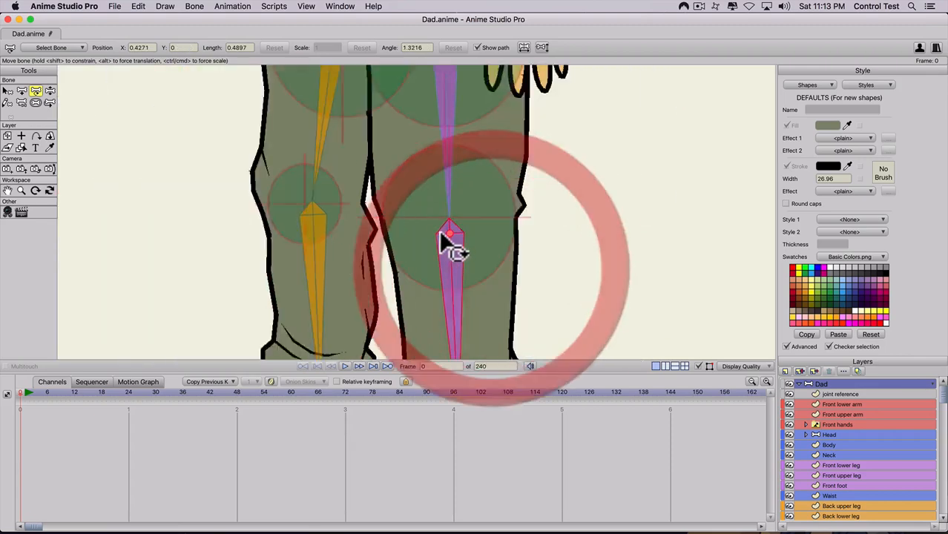
Test the front leg in several bent poses with Manipulate Bones to examine the hip, seat and thigh outlines
scroll(442, 245, "down", 3)
scroll(427, 207, "down", 1)
left_click_drag(406, 204, 442, 242)
key("z")
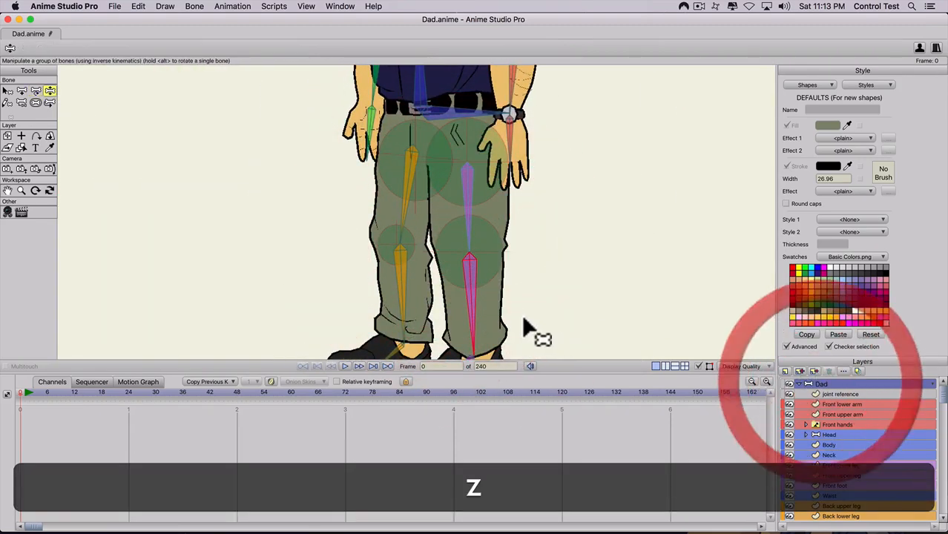
left_click_drag(526, 328, 212, 271)
left_click_drag(286, 218, 228, 291)
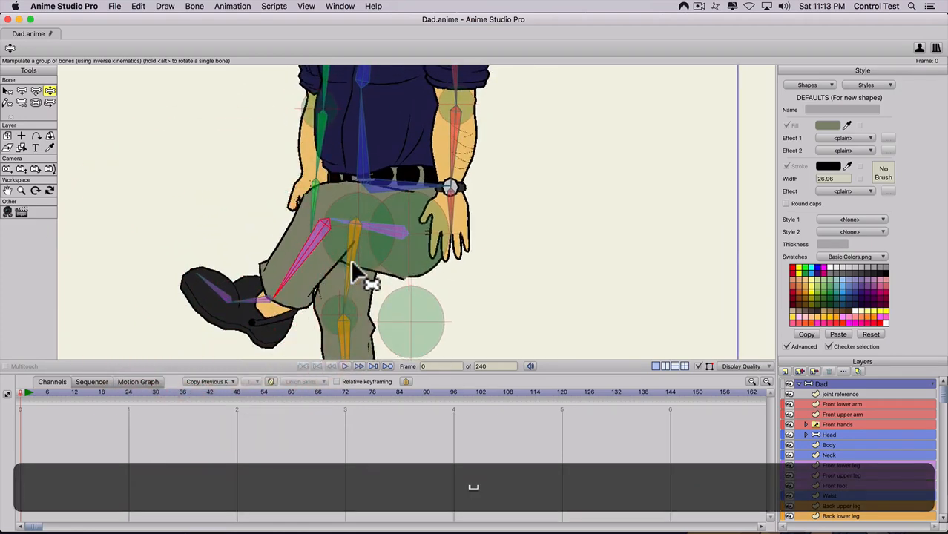
scroll(420, 278, "up", 1)
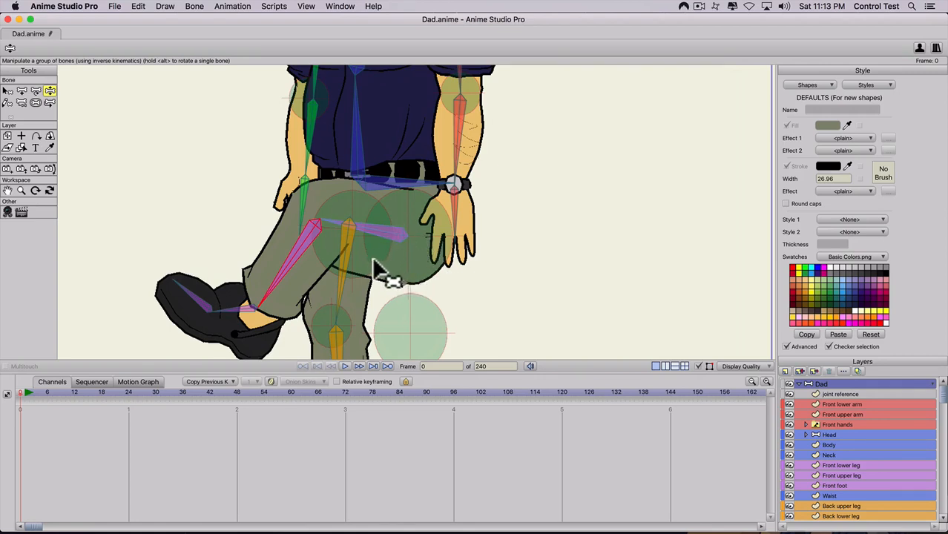
left_click_drag(388, 271, 362, 281)
scroll(403, 294, "up", 2)
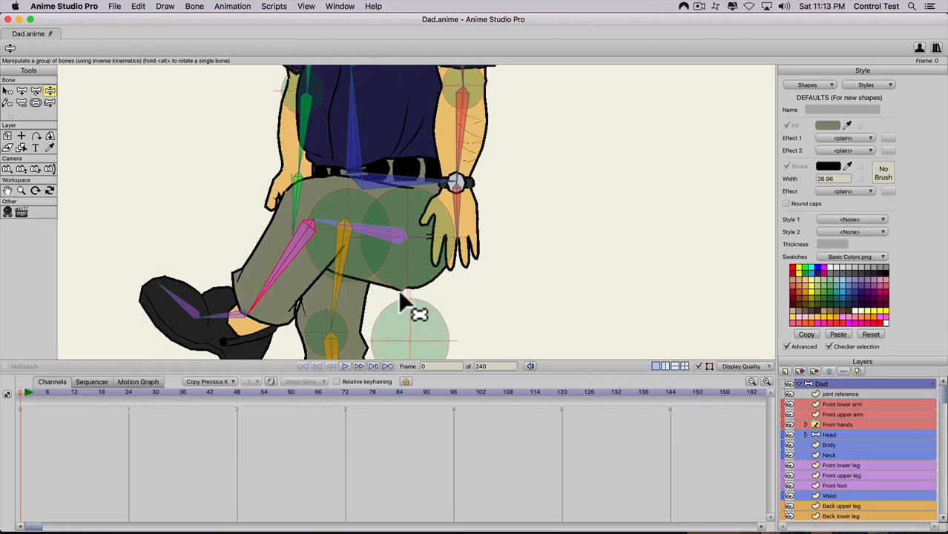
mouse_move(320, 249)
left_mouse_down()
mouse_move(364, 297)
mouse_move(334, 239)
left_mouse_up()
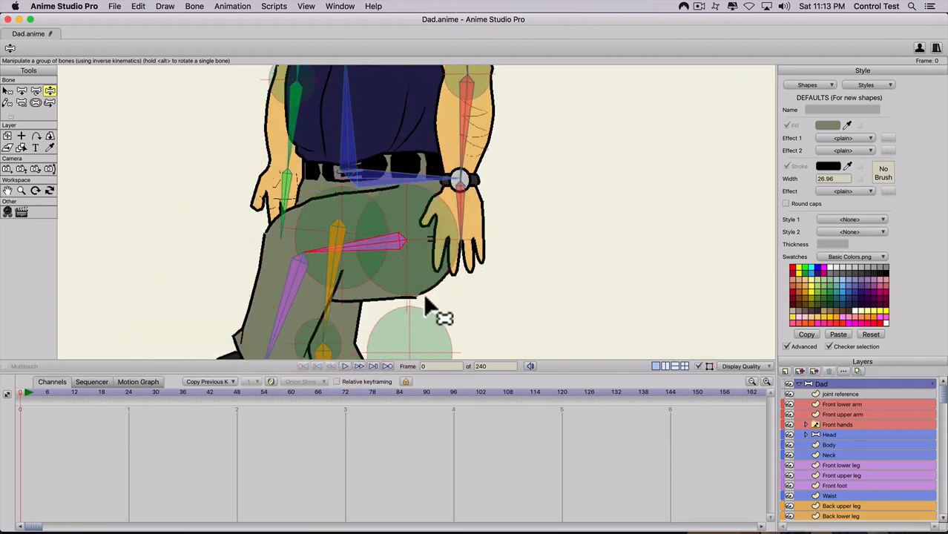
At frame 10, raise the front leg to a horizontal pose with Manipulate Bones
left_click_drag(24, 393, 38, 399)
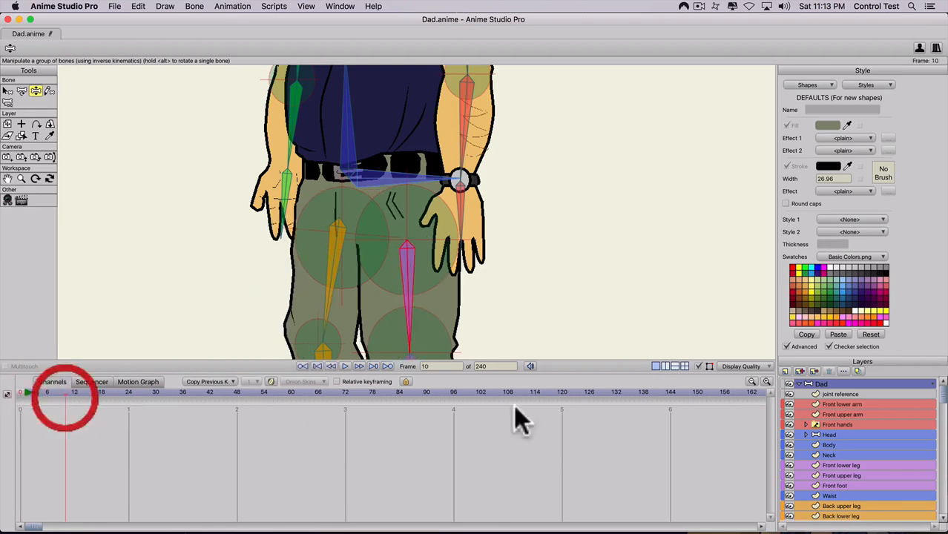
key("z")
left_click_drag(397, 304, 316, 234)
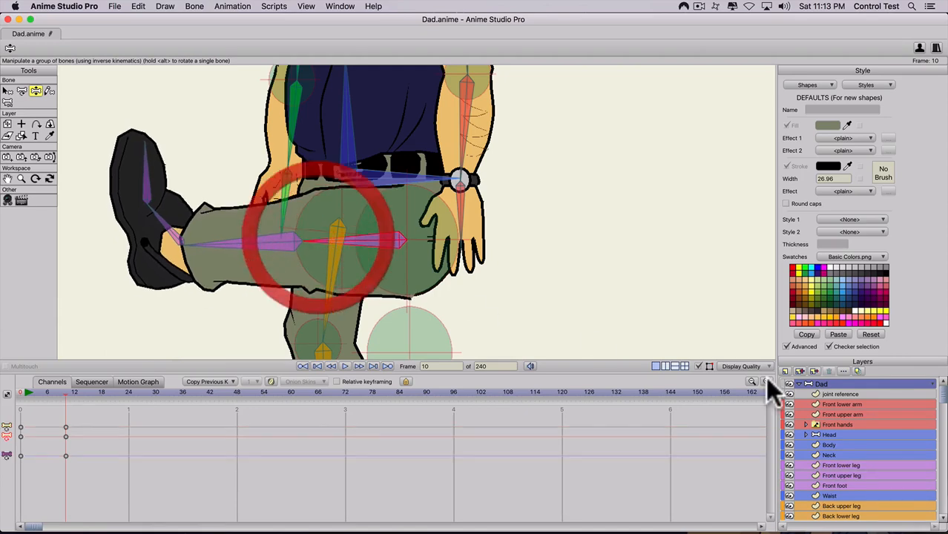
On the Waist layer at frame 10, move the lower seat points onto the hip circle, at about X 0.2638, Y -1.4456 and X 0.4236, Y -1.3837
left_click(829, 493)
scroll(431, 306, "up", 5)
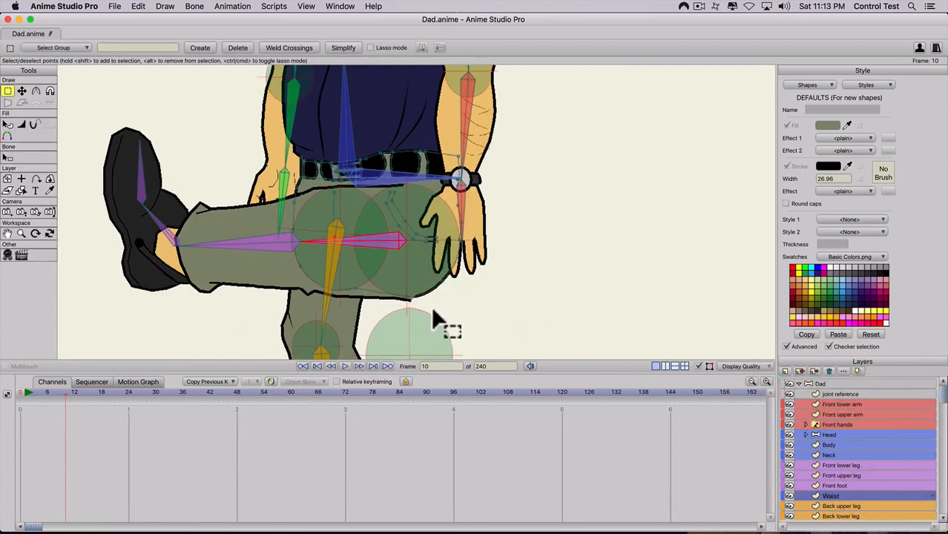
key("t")
left_click_drag(416, 324, 409, 321)
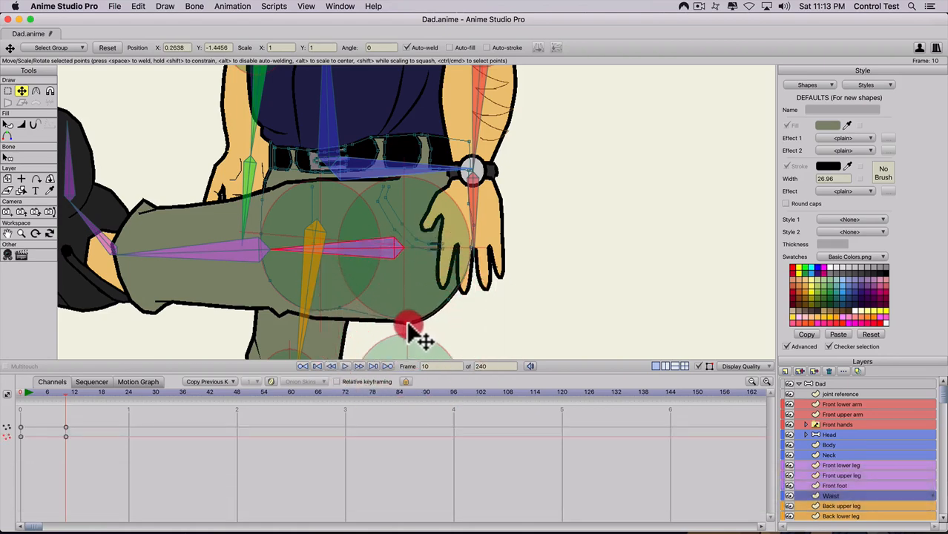
left_click_drag(408, 322, 458, 295)
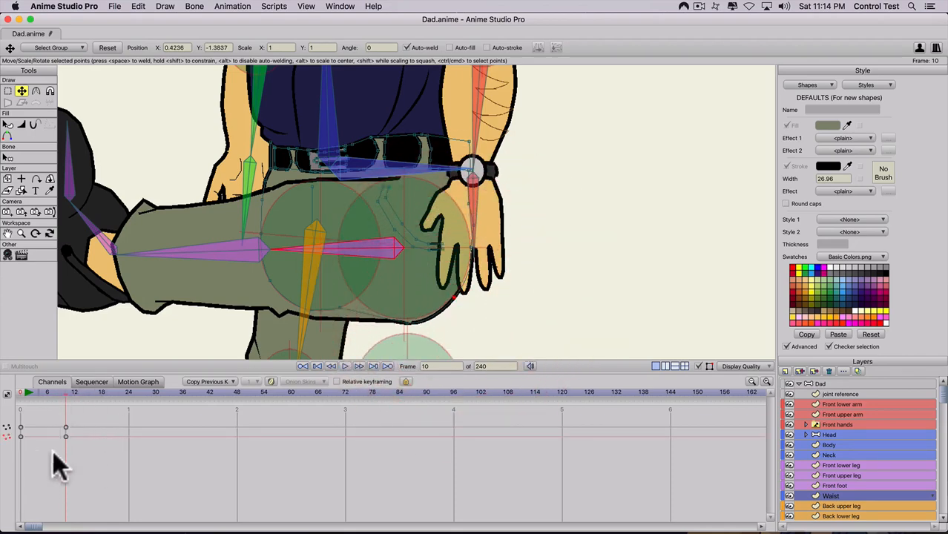
Move the Waist layer's frame 10 point keyframes to frame 0 by cutting and pasting them
left_click_drag(62, 442, 54, 455)
key("super")
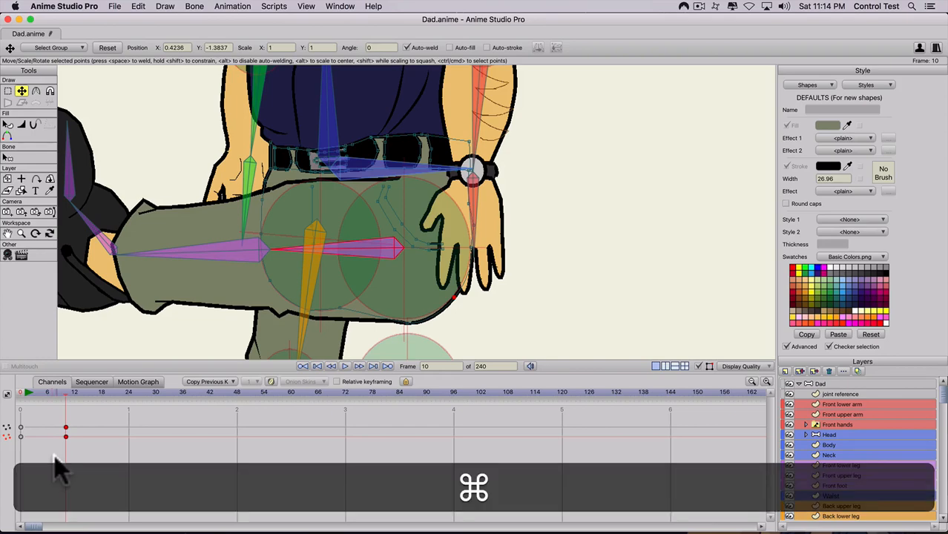
key("super+x")
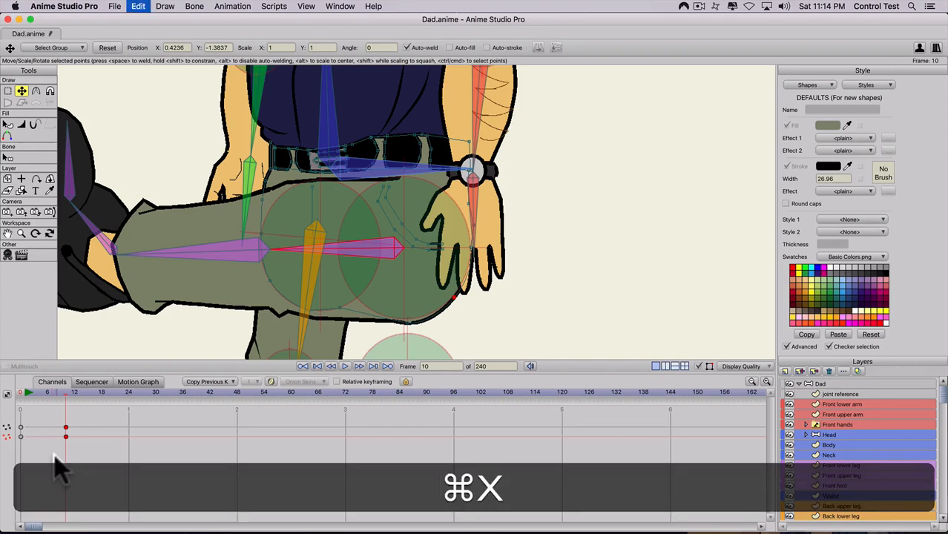
left_click(13, 394)
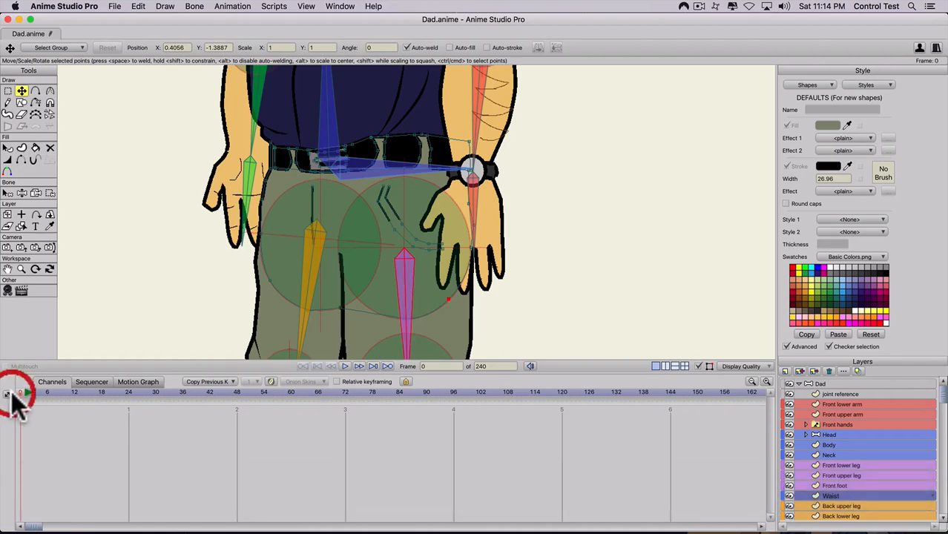
key("super+v")
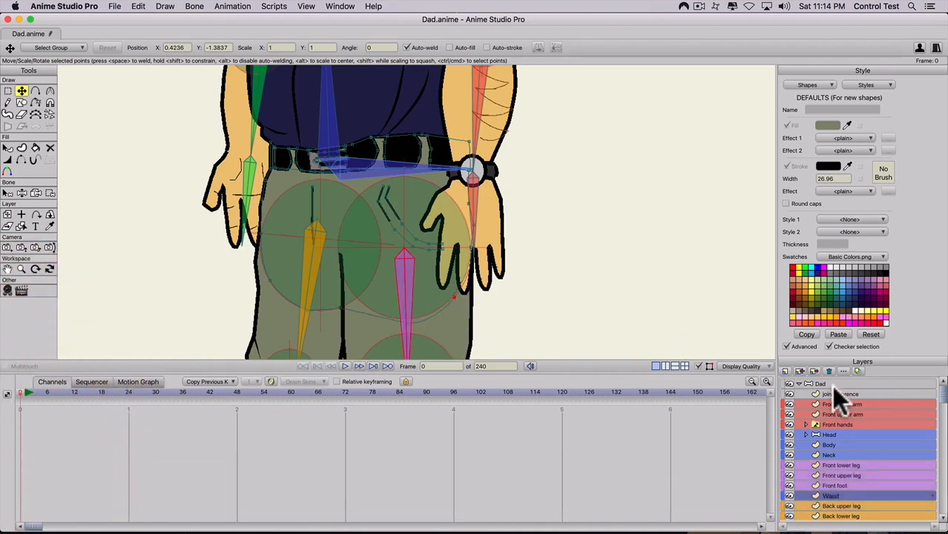
On the Dad layer at frame 0, test raising and lowering the front leg with Manipulate Bones to examine the seat outline
left_click(835, 386)
scroll(487, 307, "down", 5)
scroll(445, 297, "up", 2)
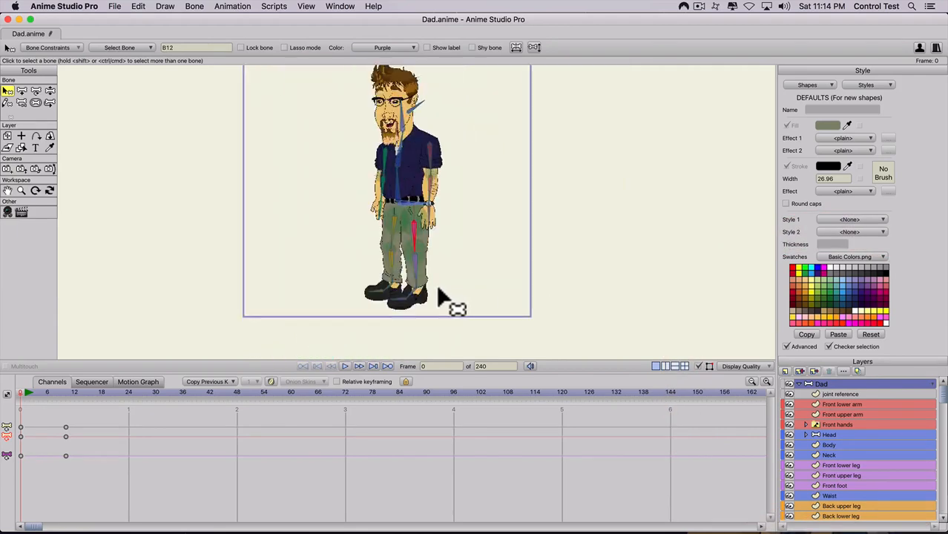
scroll(443, 297, "up", 1)
key("z")
left_click_drag(410, 287, 258, 266)
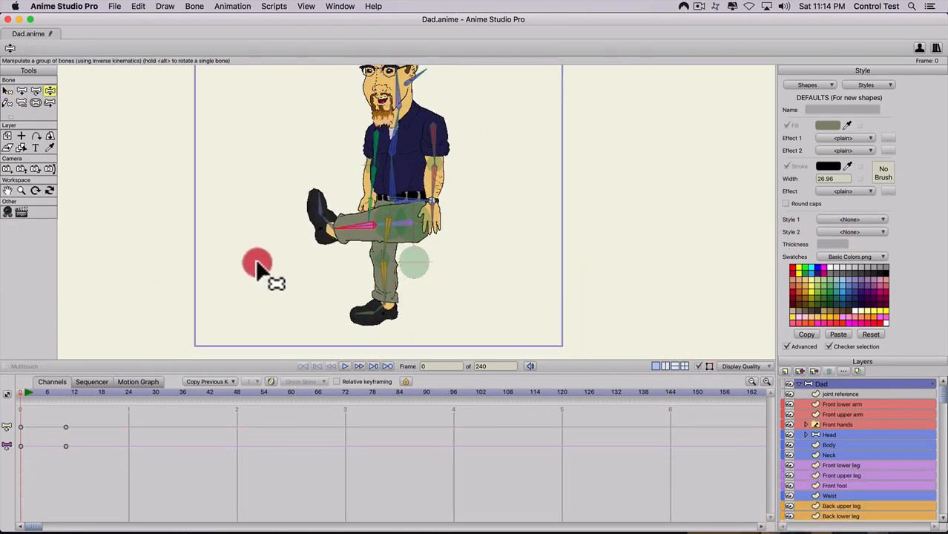
scroll(378, 271, "up", 3)
scroll(401, 296, "up", 2)
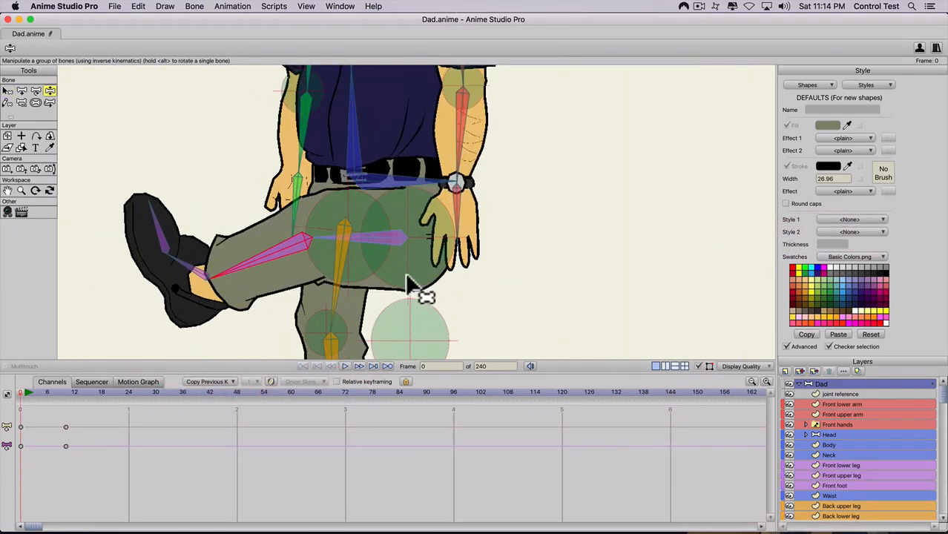
left_click_drag(259, 253, 494, 529)
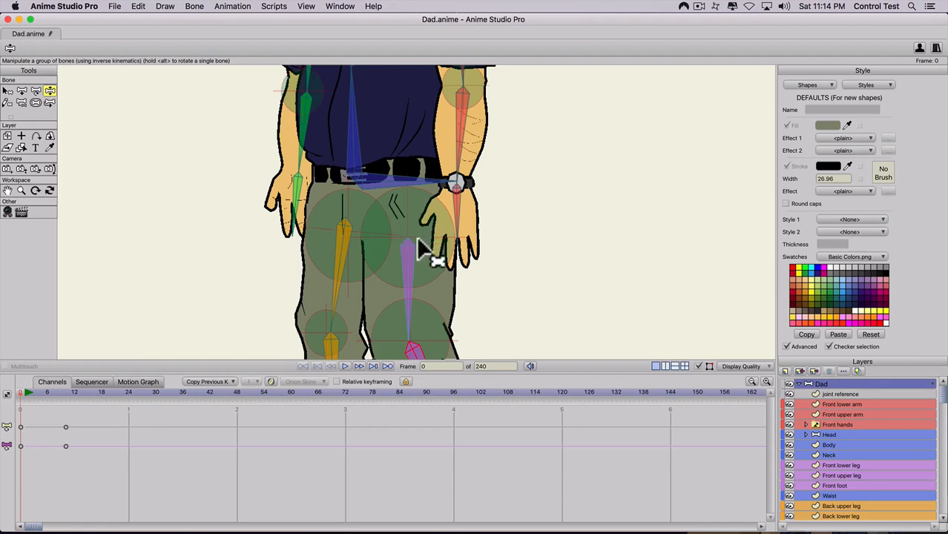
Delete the Dad layer's bone keyframes up to frame 10 and reset the rig to its rest pose
left_click_drag(74, 408, 16, 466)
key("BackSpace")
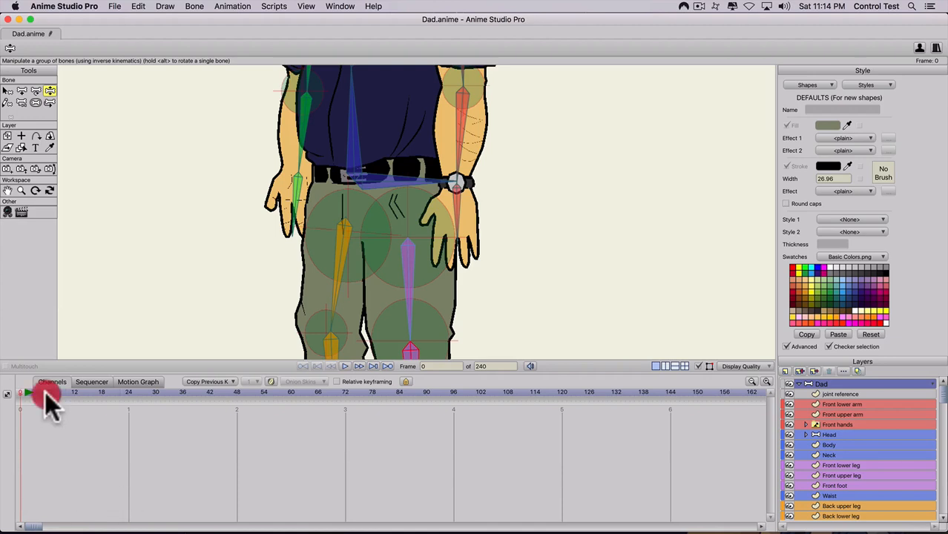
left_click_drag(45, 394, 1, 378)
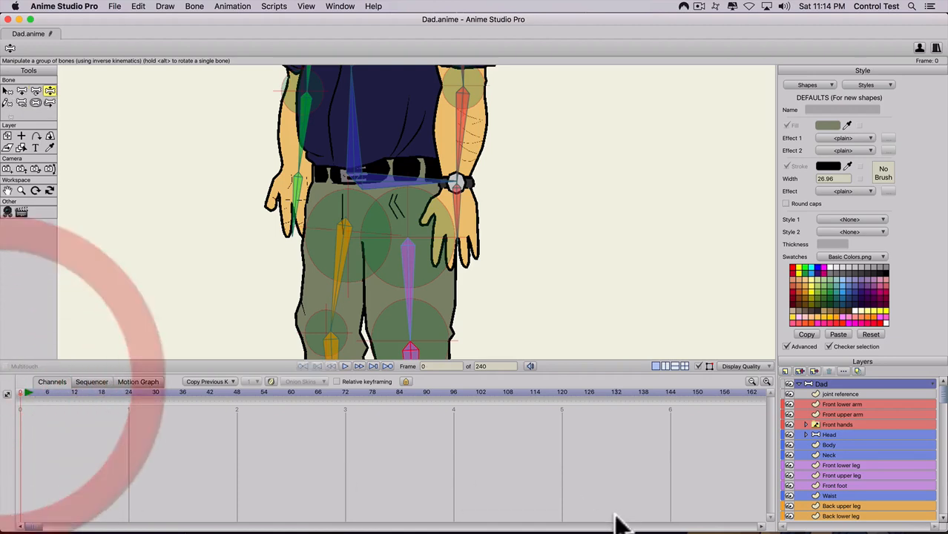
Cut both front pocket lines from the Waist layer and paste them into the Front upper leg layer
left_click(834, 475)
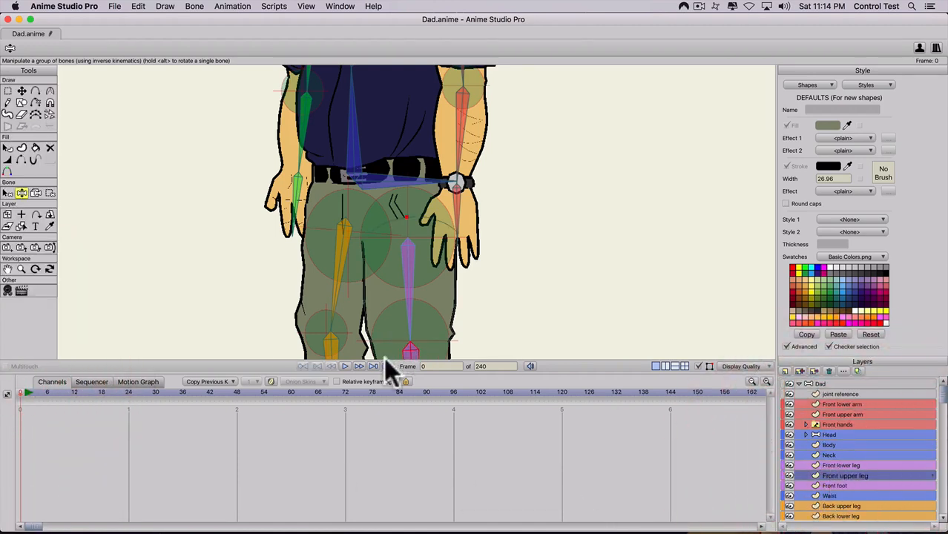
left_click(835, 495)
scroll(397, 219, "up", 3)
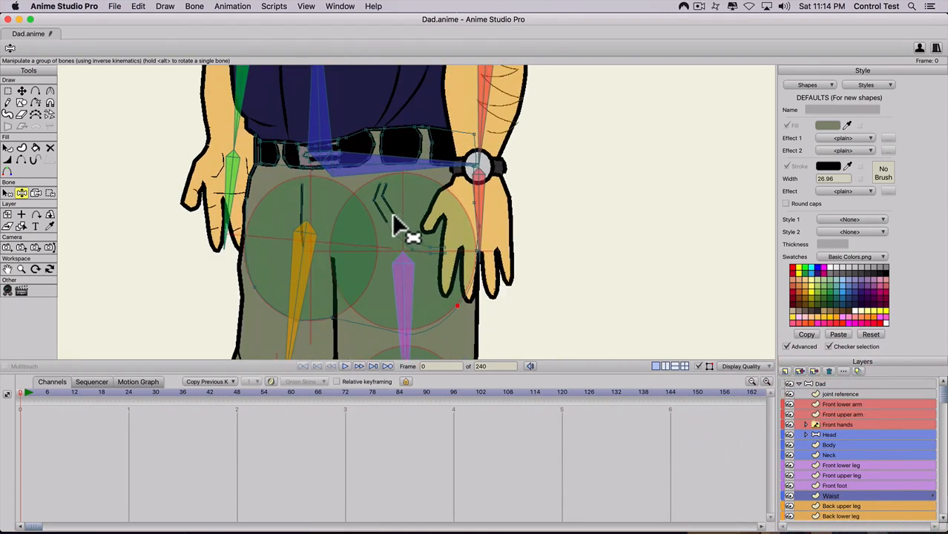
key("t")
left_click(392, 212)
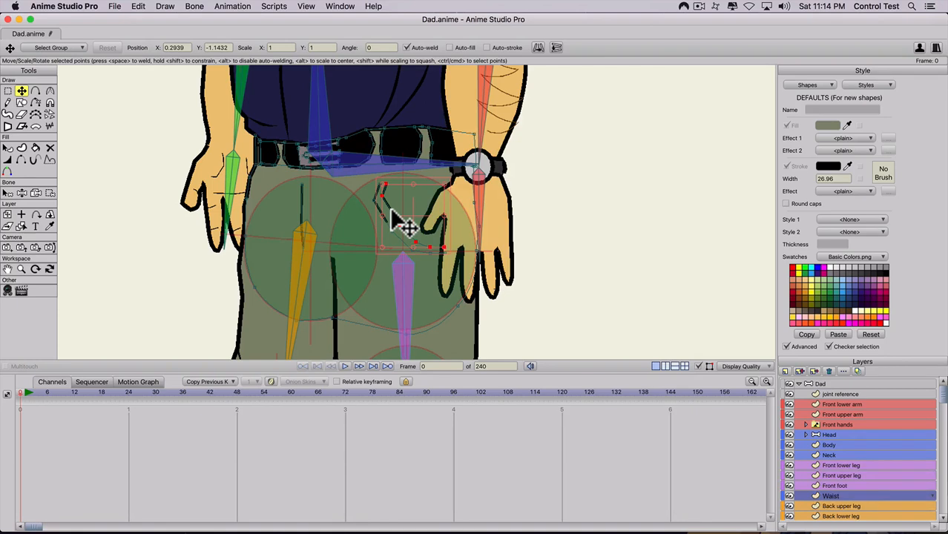
key("t")
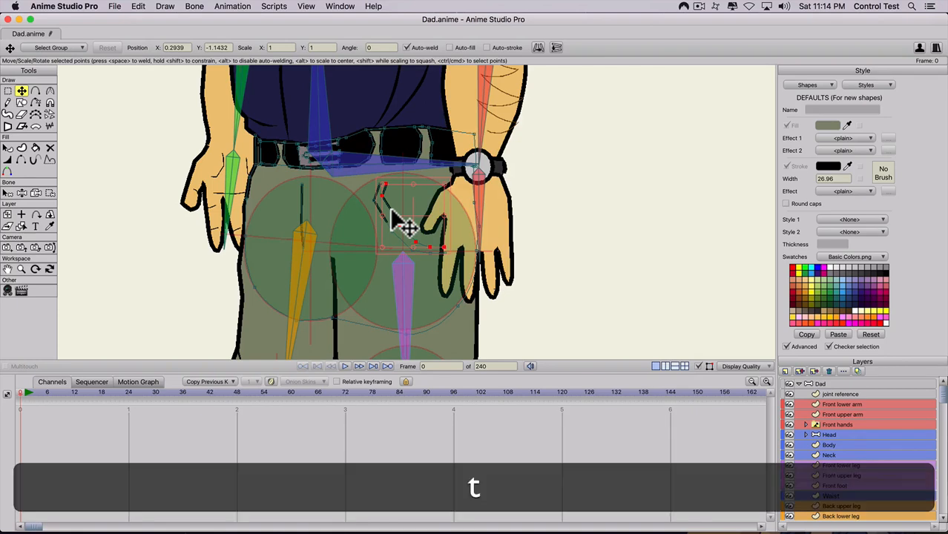
key("shift+t")
left_click_drag(386, 224, 385, 224)
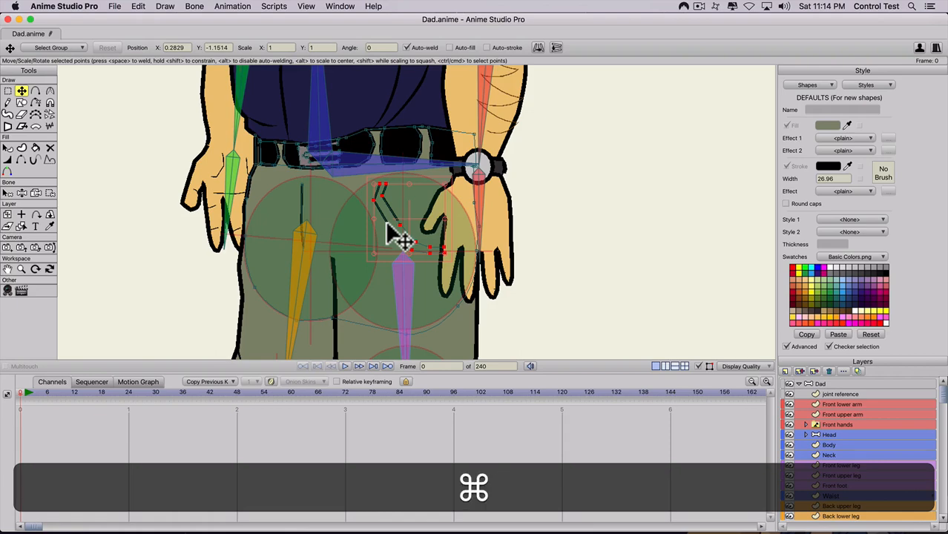
key("super+x")
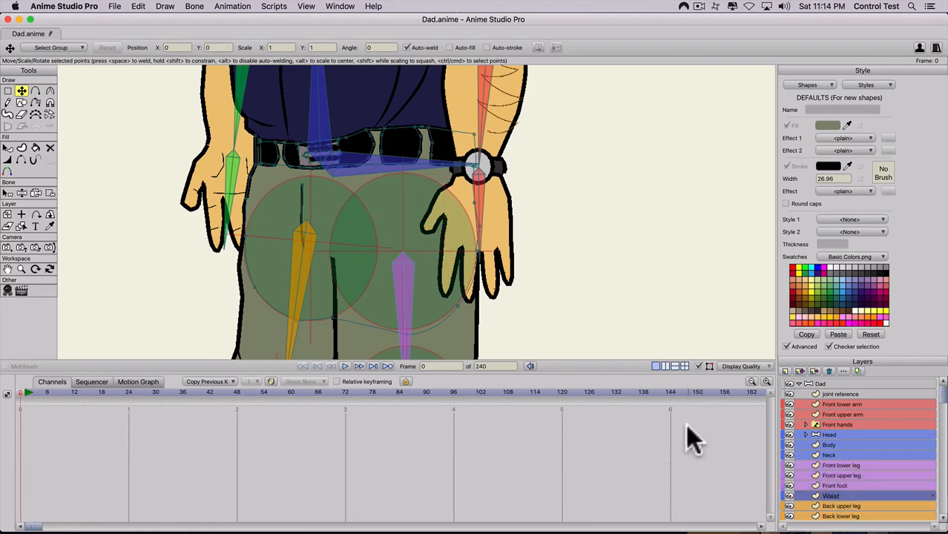
left_click(849, 473)
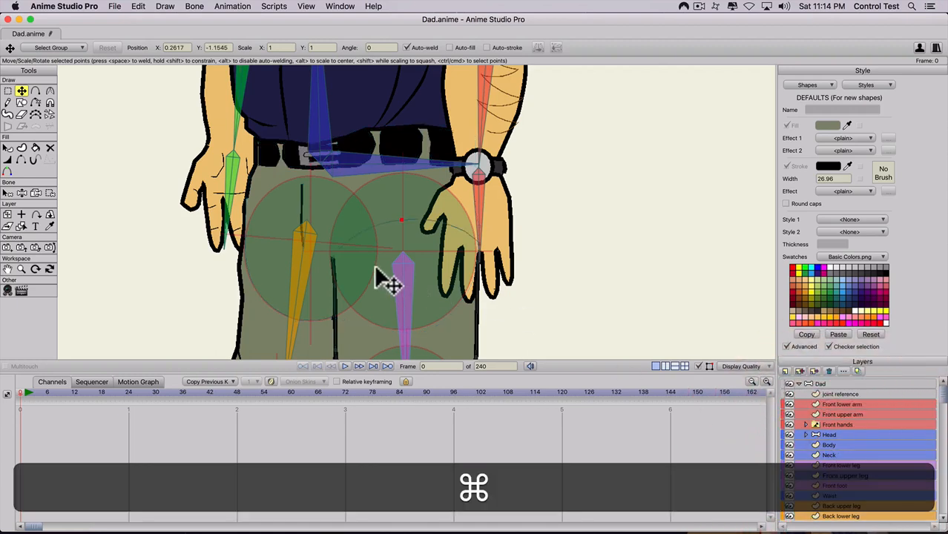
key("super+v")
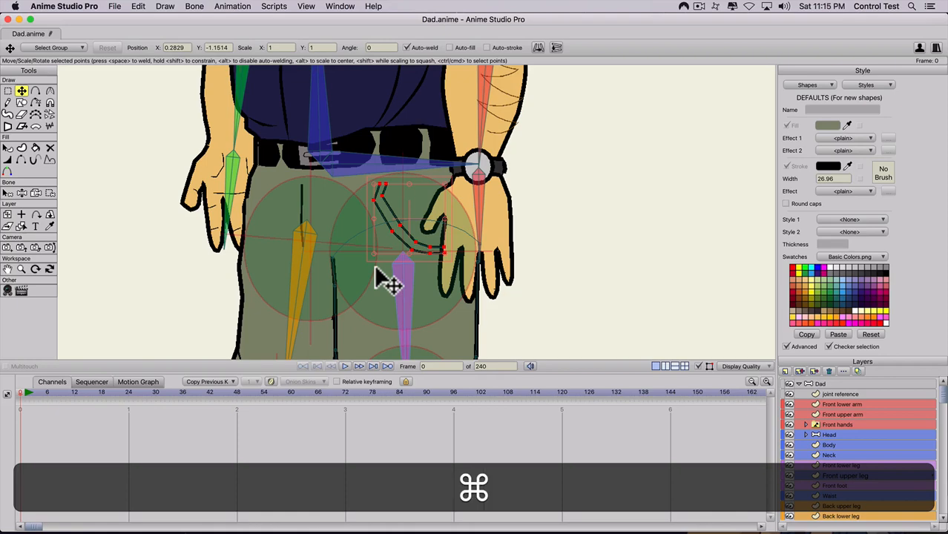
On the Dad layer, swing the front leg with Manipulate Bones to examine how the pocket and thigh outlines behave
scroll(361, 256, "down", 5)
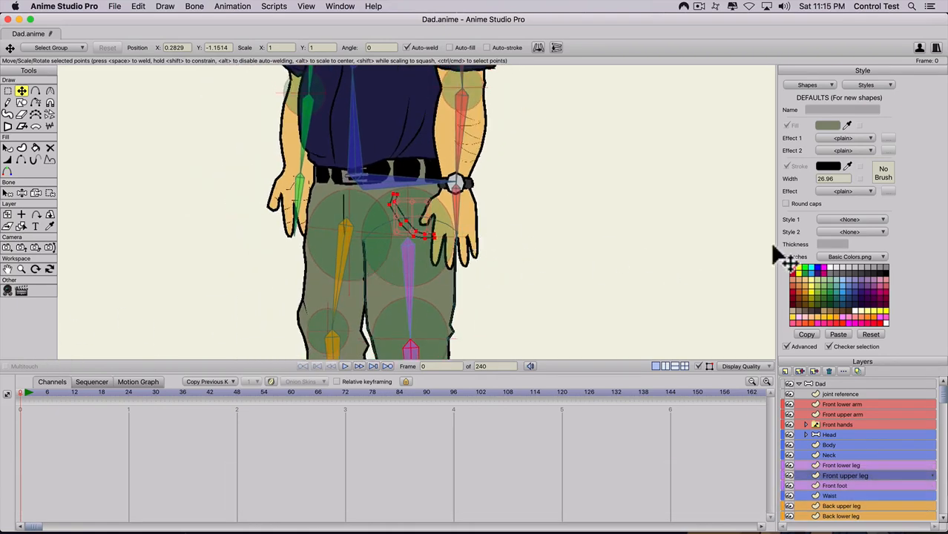
left_click(830, 385)
key("z")
left_click_drag(407, 326, 311, 237)
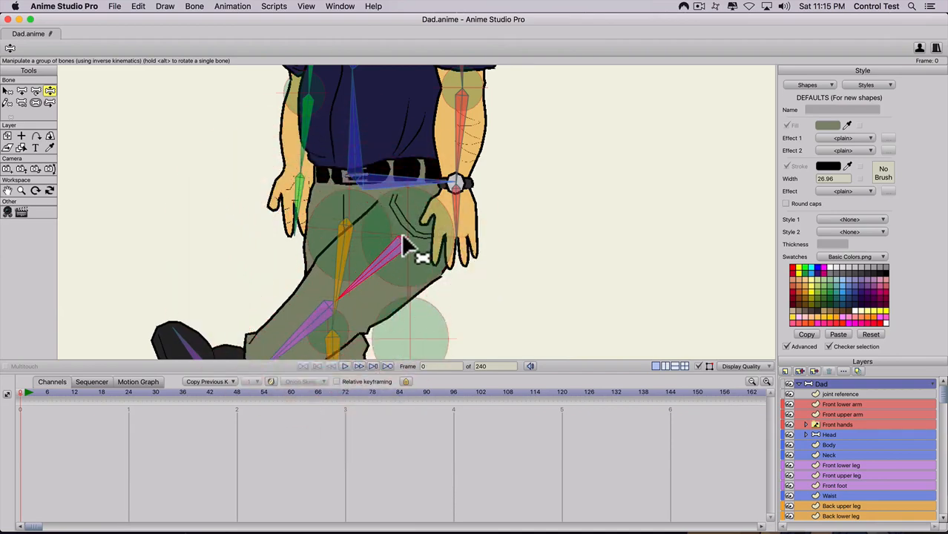
left_click_drag(366, 269, 381, 313)
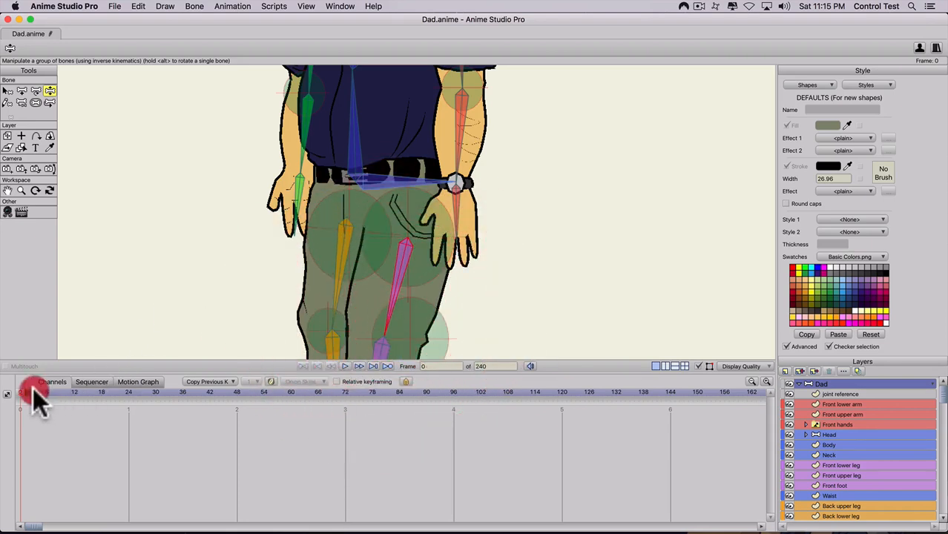
Test the front foot's bend with Manipulate Bones, reset the pose and examine the ankle area up close
scroll(223, 291, "down", 3)
key("space")
left_click_drag(267, 290, 259, 199)
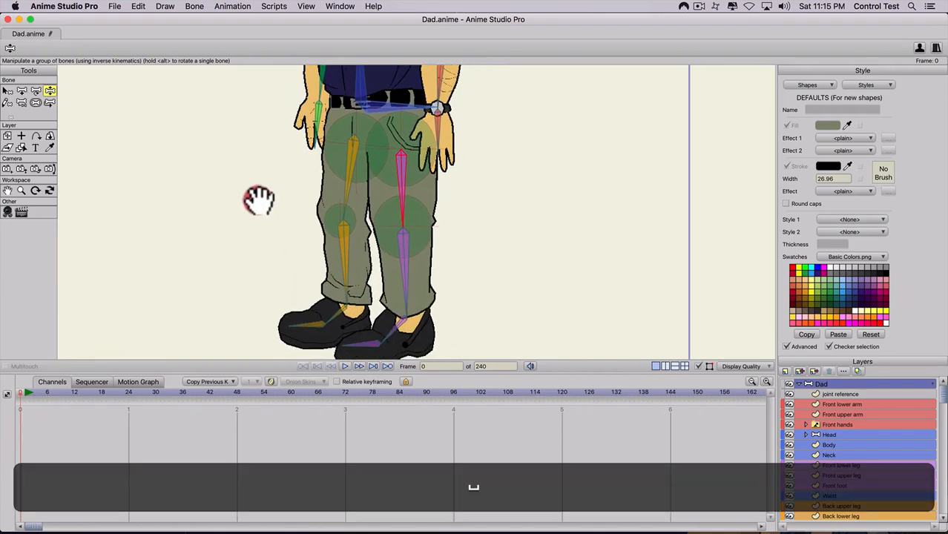
mouse_move(419, 328)
left_mouse_down()
mouse_move(454, 326)
mouse_move(402, 328)
mouse_move(382, 292)
mouse_move(397, 332)
mouse_move(429, 322)
mouse_move(430, 332)
mouse_move(408, 327)
left_mouse_up()
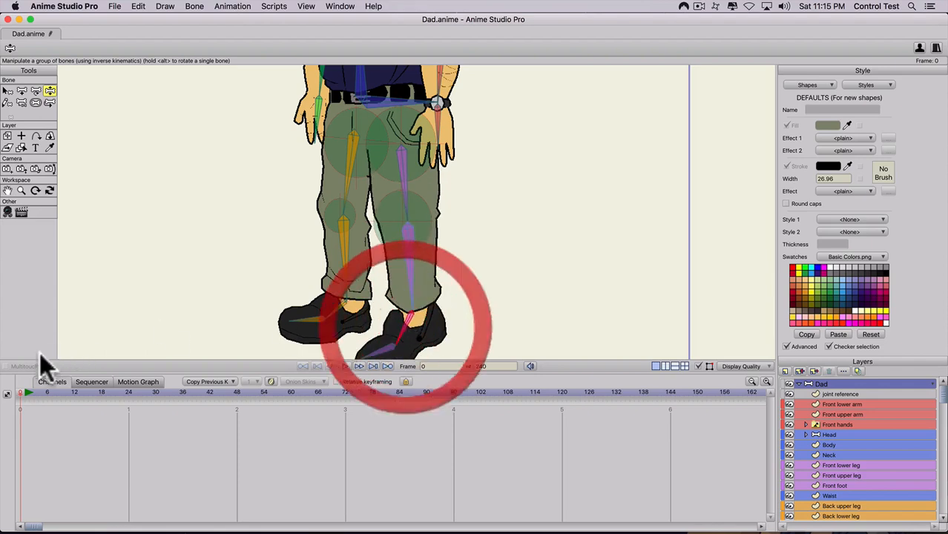
left_click(32, 391)
key("space")
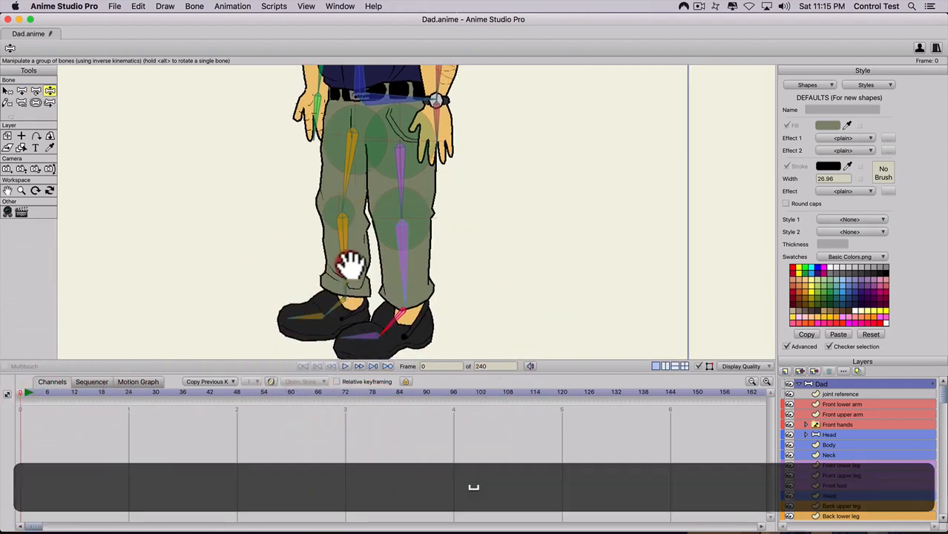
left_click_drag(349, 264, 405, 172)
scroll(352, 217, "up", 5)
key("space")
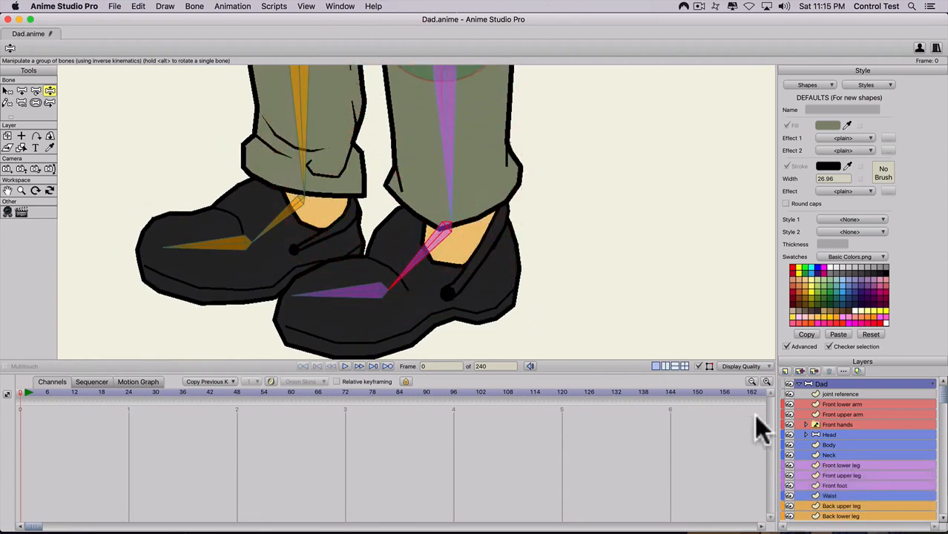
On the joint reference layer, copy and paste the back knee's circle together with its crosshair lines
scroll(517, 250, "down", 5)
key("space")
left_click_drag(493, 268, 472, 320)
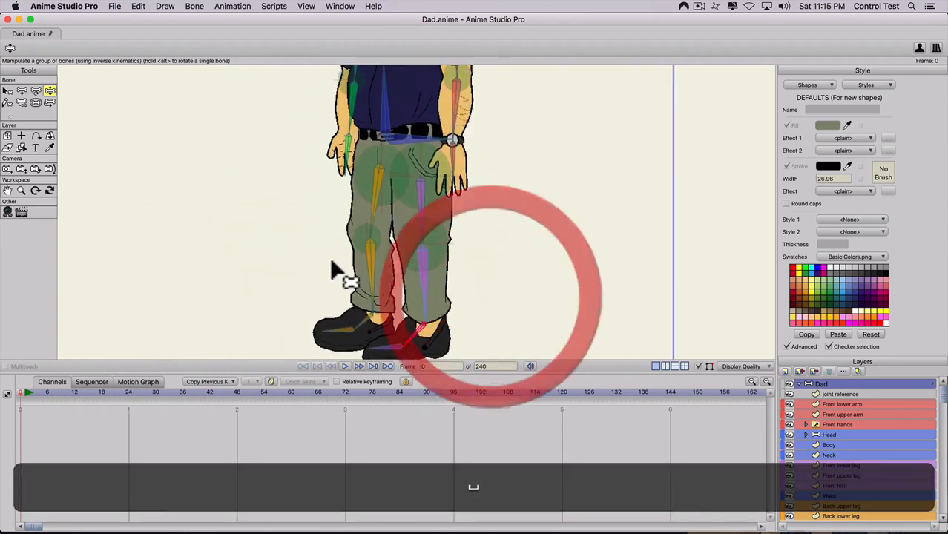
left_click(829, 394)
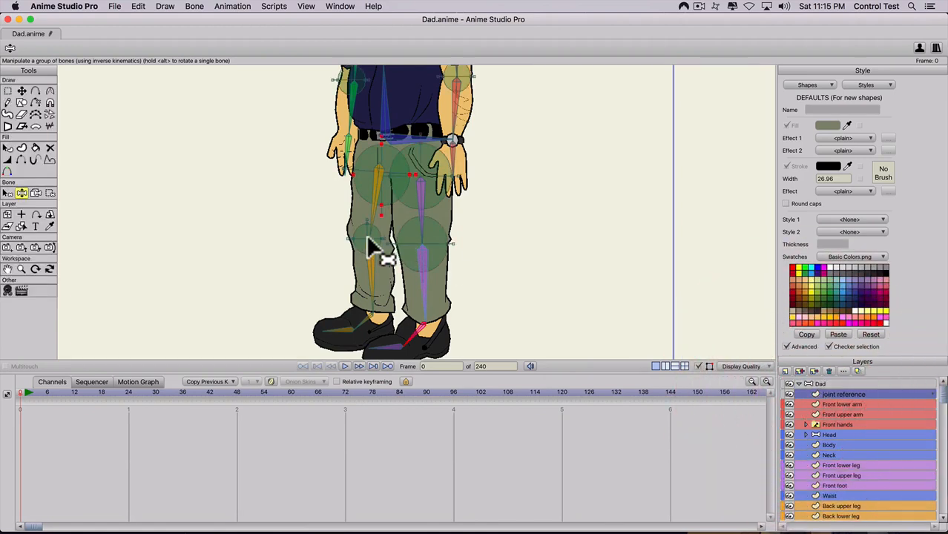
scroll(339, 257, "up", 5)
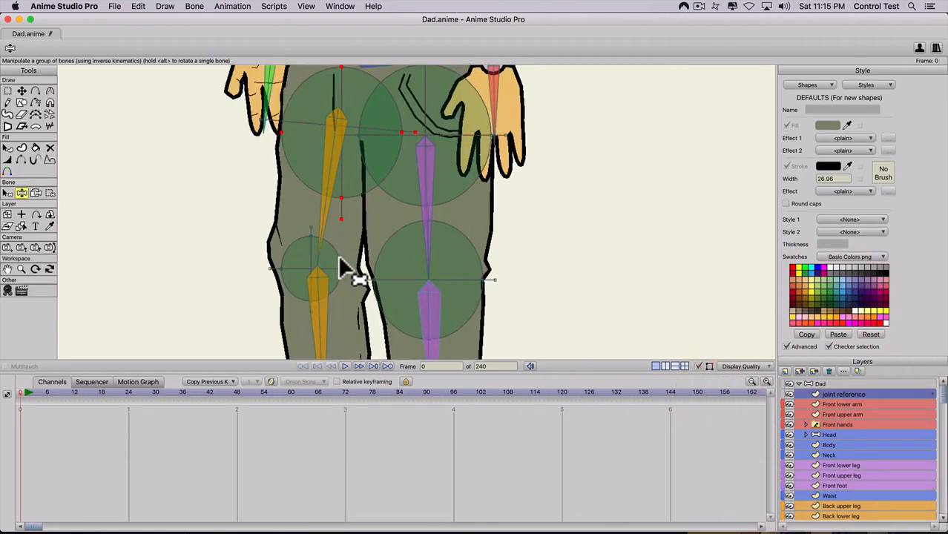
key("g")
left_click(302, 270, "shift")
left_click(275, 275)
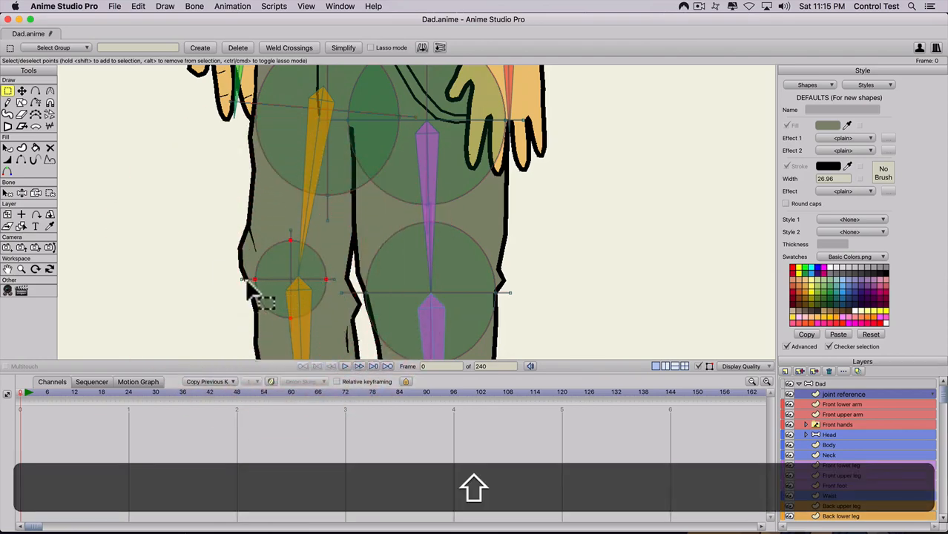
left_click(250, 284, "shift")
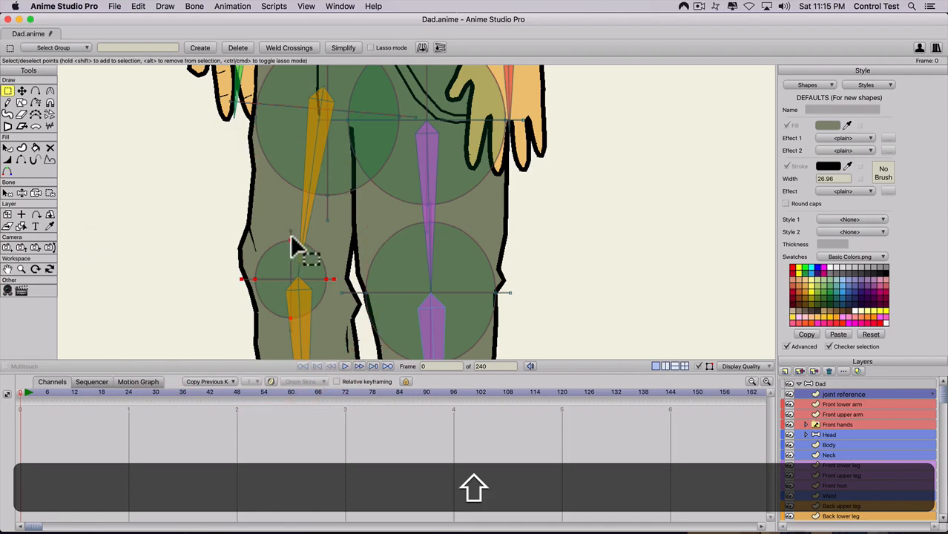
left_click(291, 238, "shift")
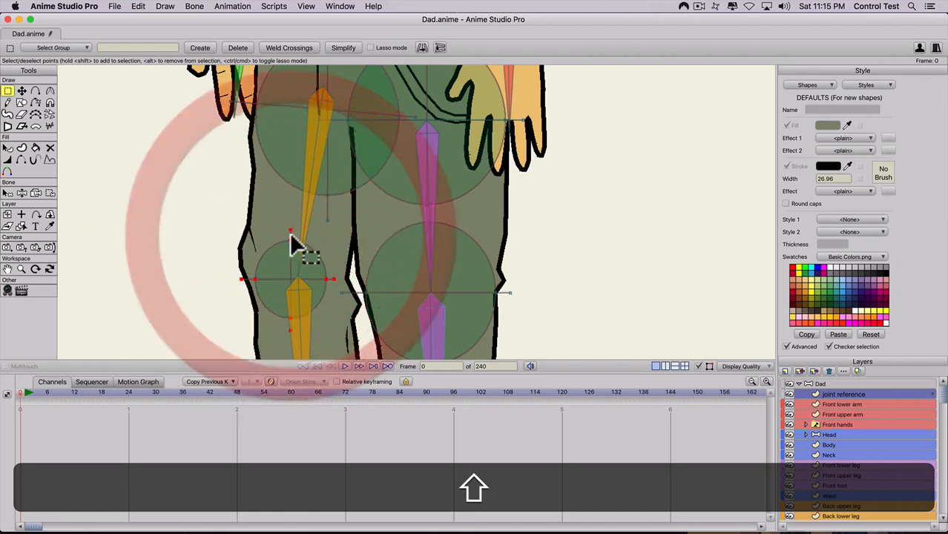
key("super+c")
key("super+v")
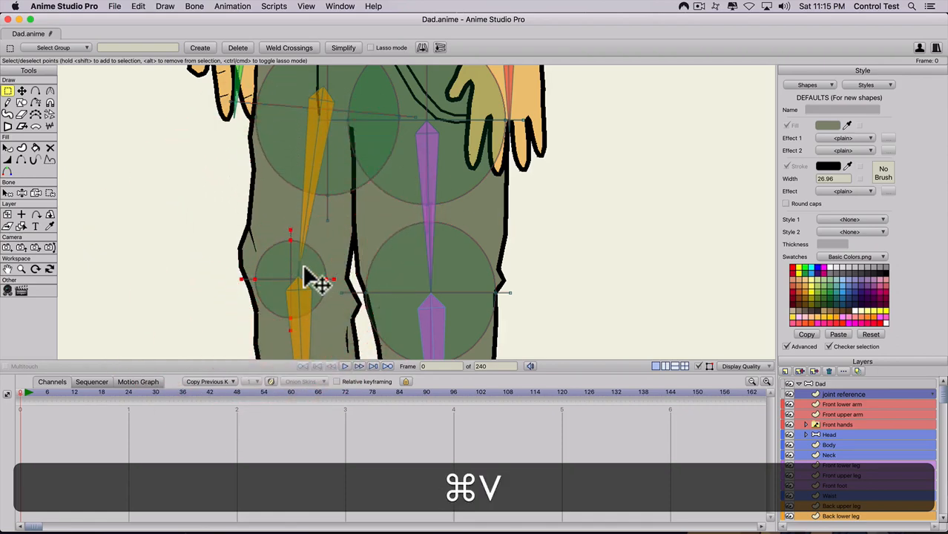
Move the pasted circle and crosshair down to the front ankle, centred just below the trouser cuff
scroll(308, 270, "up", 2)
left_click_drag(312, 273, 369, 94)
left_click_drag(342, 165, 542, 310)
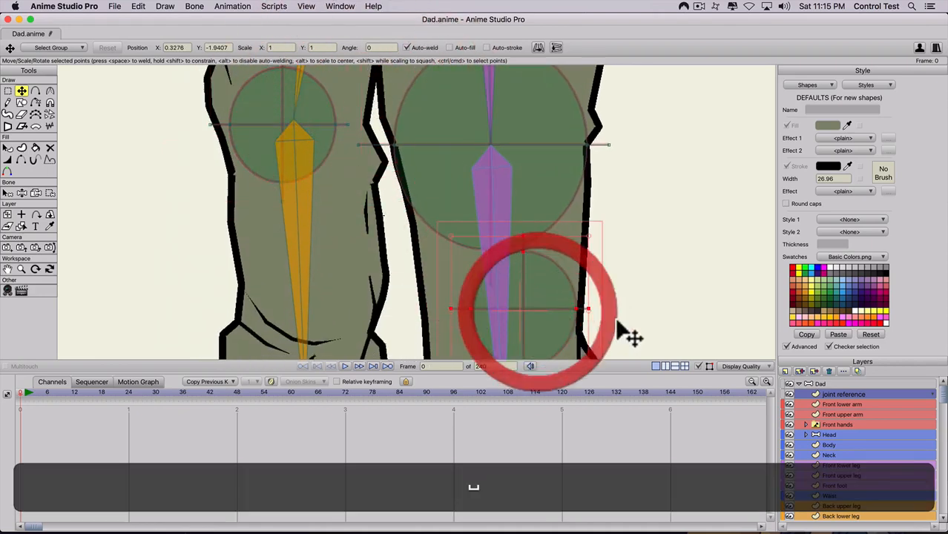
left_click_drag(615, 324, 546, 116)
mouse_move(479, 150)
left_mouse_down()
mouse_move(464, 134)
mouse_move(421, 229)
mouse_move(445, 238)
mouse_move(379, 244)
mouse_move(420, 243)
mouse_move(413, 239)
left_mouse_up()
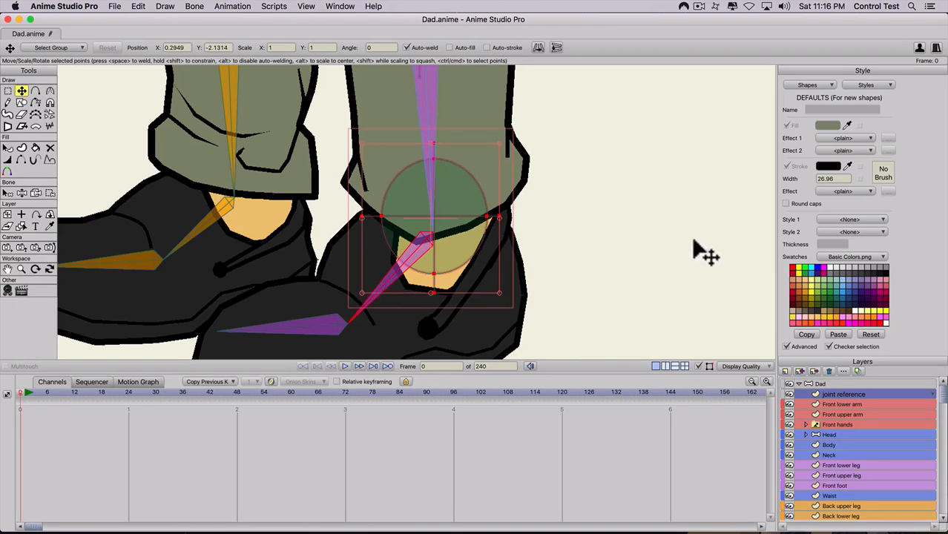
On the Dad bone layer, align the front lower leg bone's tip and the ankle bone's base with the ankle circle's centre
left_click(815, 383)
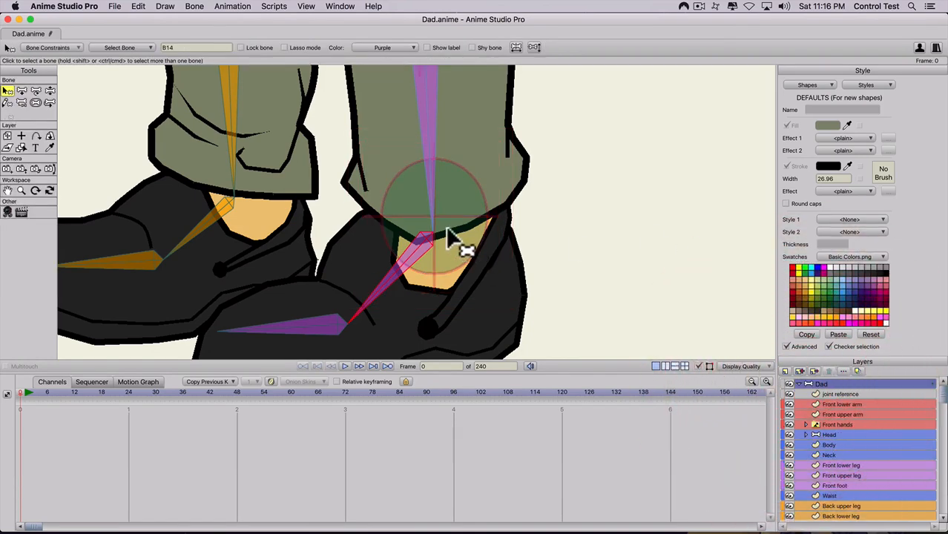
key("t")
left_click_drag(433, 211, 435, 195)
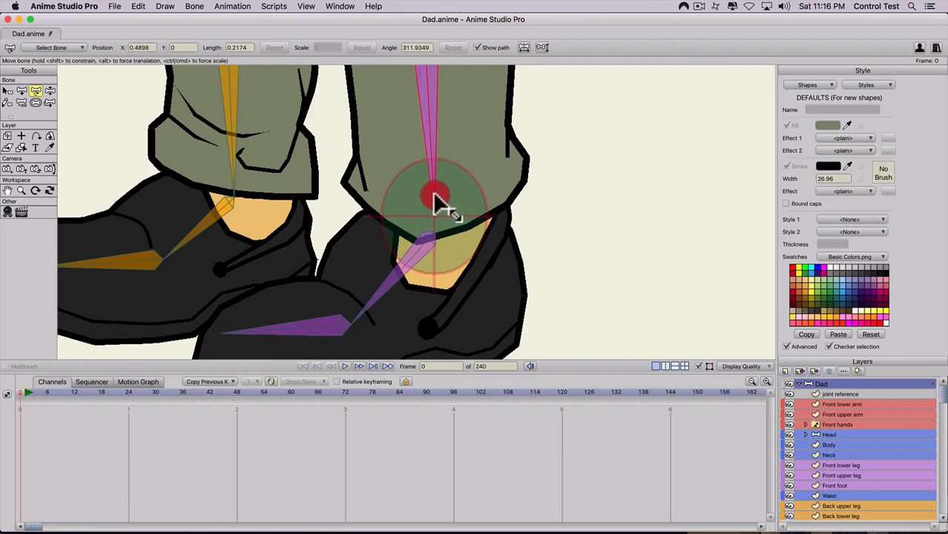
left_click_drag(431, 245, 431, 225)
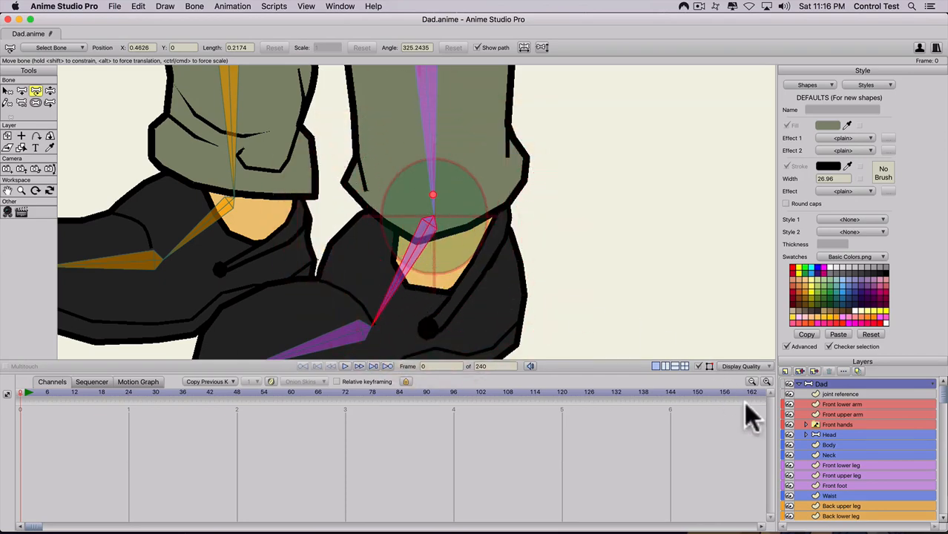
On the Front foot layer, move the ankle skin's side points onto the two ends of the reference circle's horizontal diameter
scroll(811, 422, "down", 2)
left_click(823, 448)
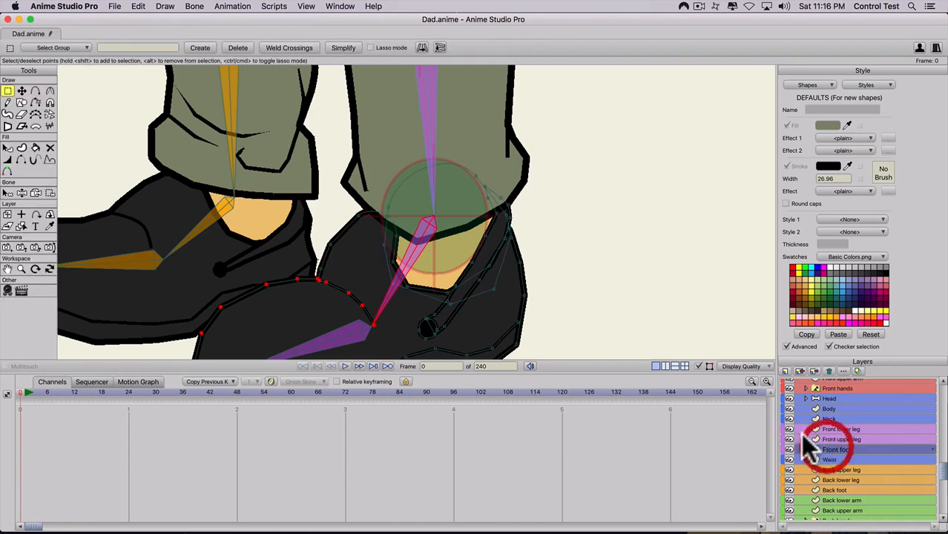
scroll(524, 324, "up", 3)
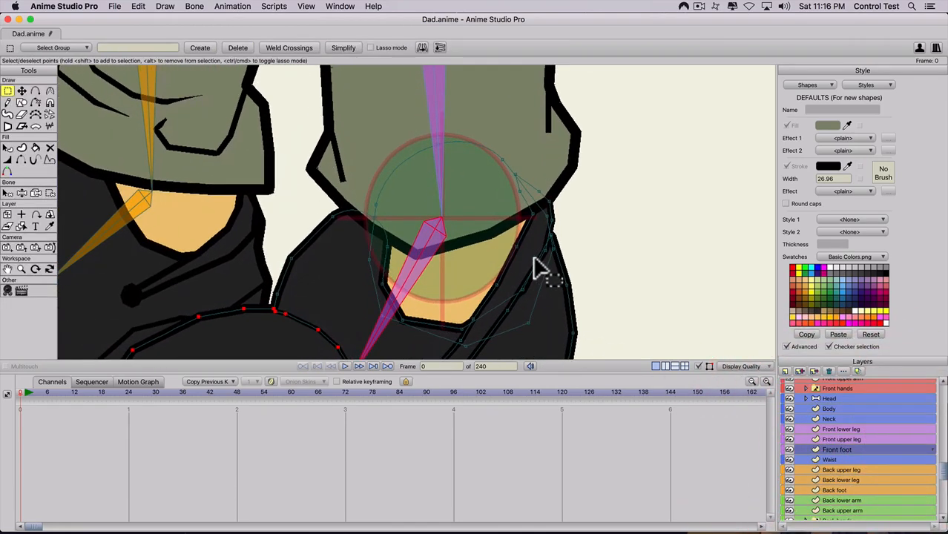
key("t")
left_click(439, 146)
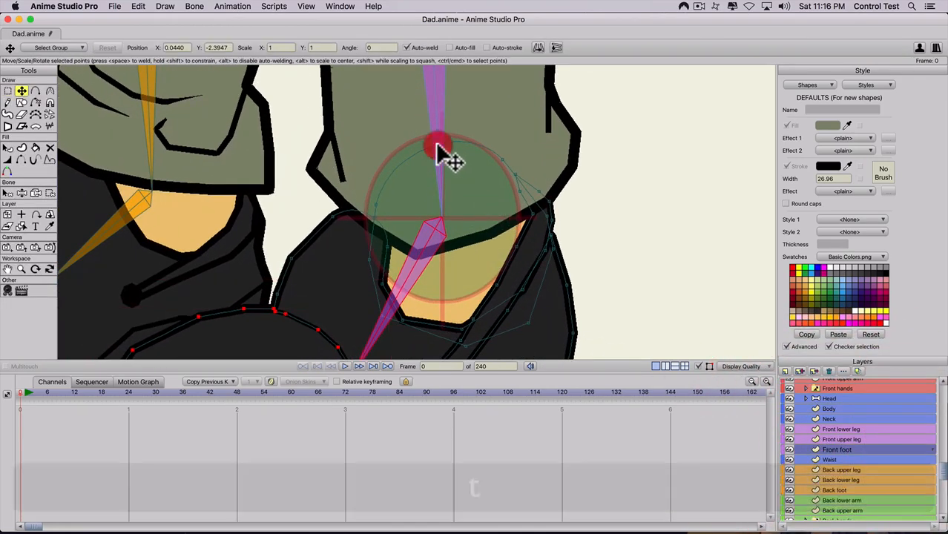
left_click(371, 219)
left_click(370, 220)
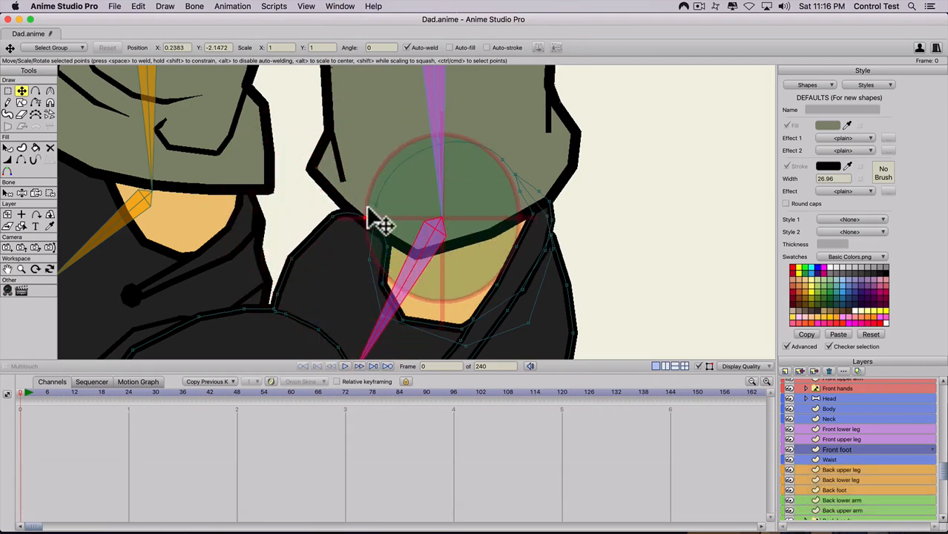
left_click(368, 214)
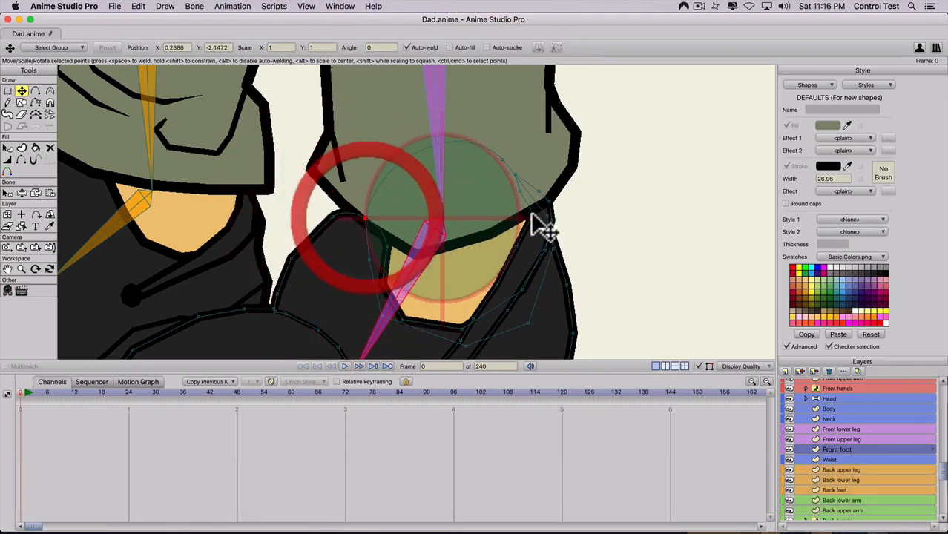
left_click(522, 222)
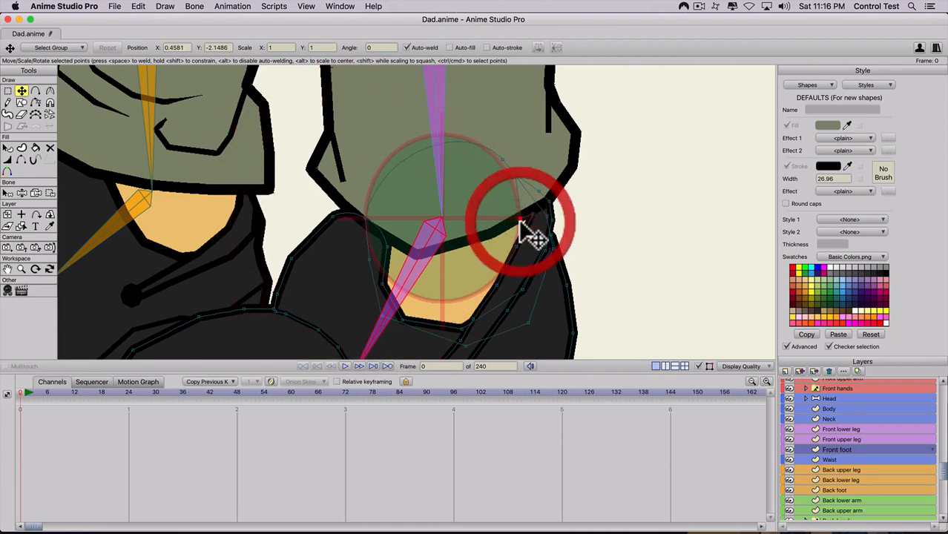
key("shift+super+2")
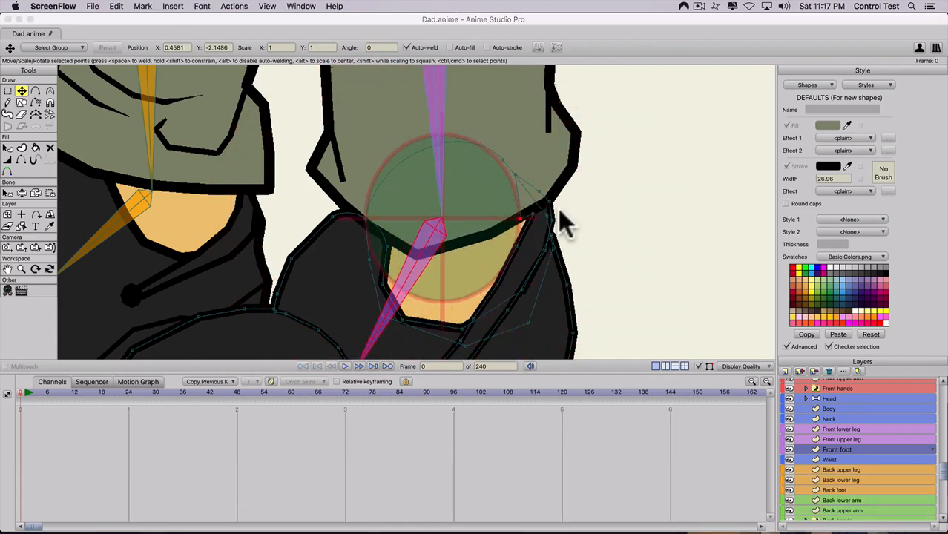
Reposition the front shoe's opening point beside the rear edge of the ankle reference circle
left_click(524, 229)
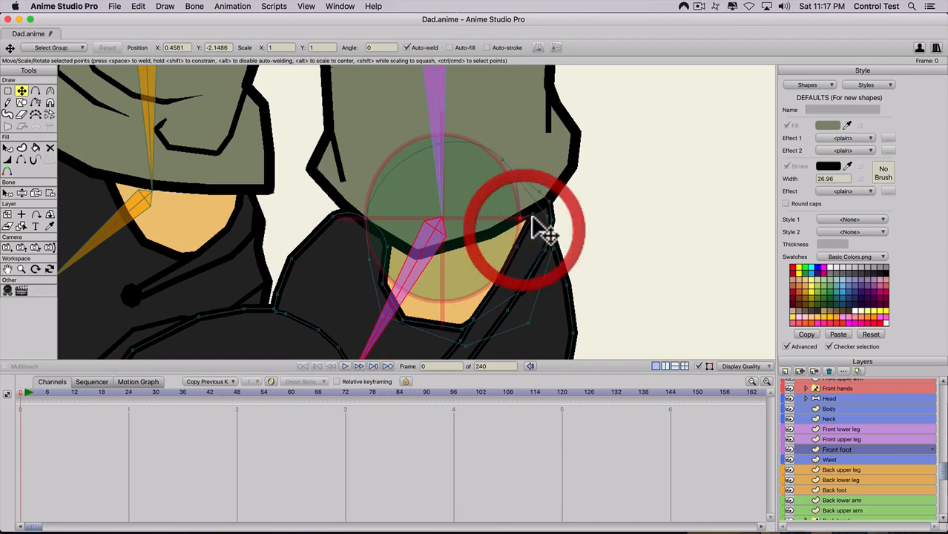
key("t")
left_click(533, 217)
left_click(526, 233)
left_click(527, 194)
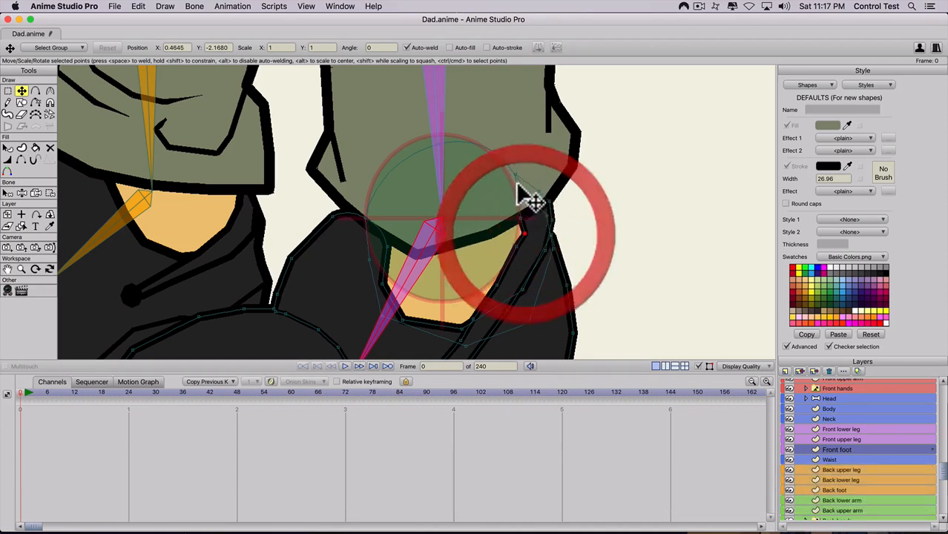
Reshape the upper heel corner of the front shoe by moving its points in toward the ankle
key("g")
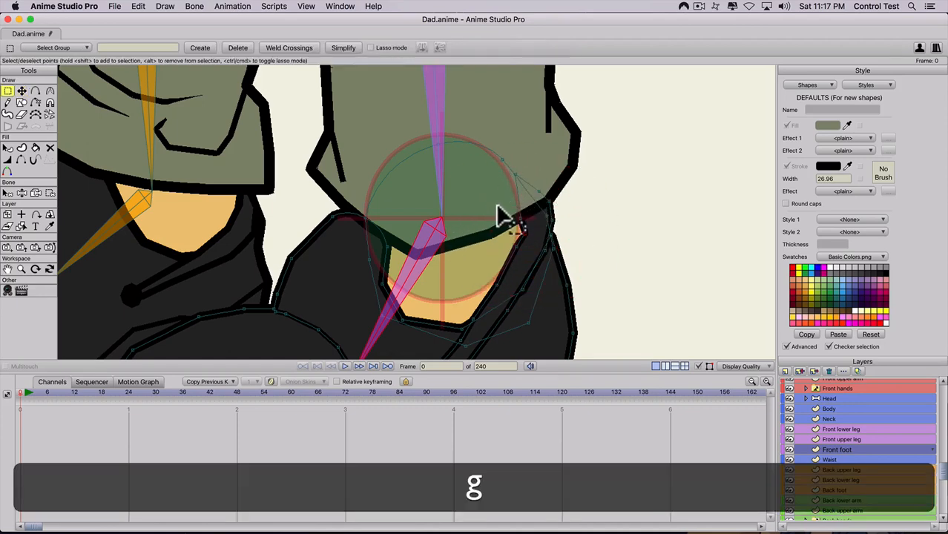
left_click(564, 163)
key("t")
left_click_drag(575, 174, 544, 210)
key("g")
key("t")
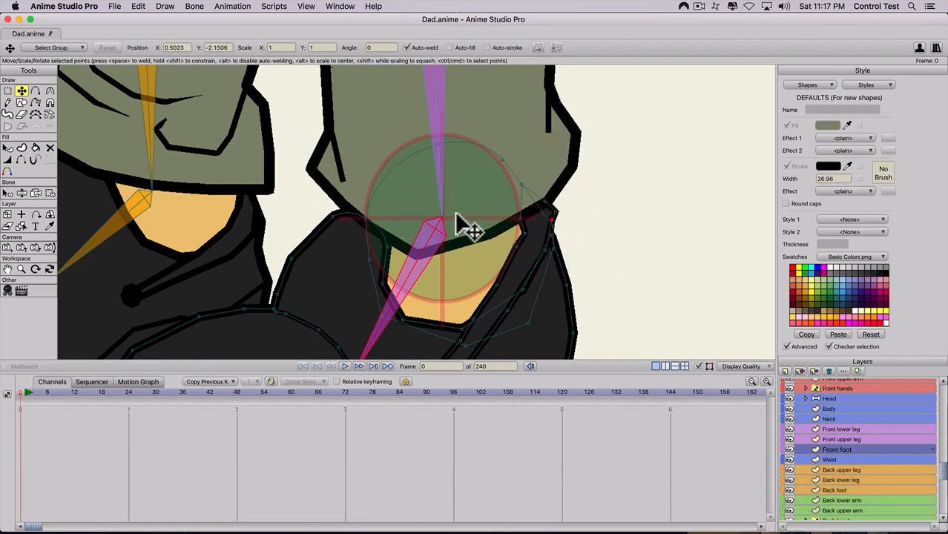
Fit the front ankle's upper points to the reference circle and adjust the curvature of the shoe's heel corner point
key("t")
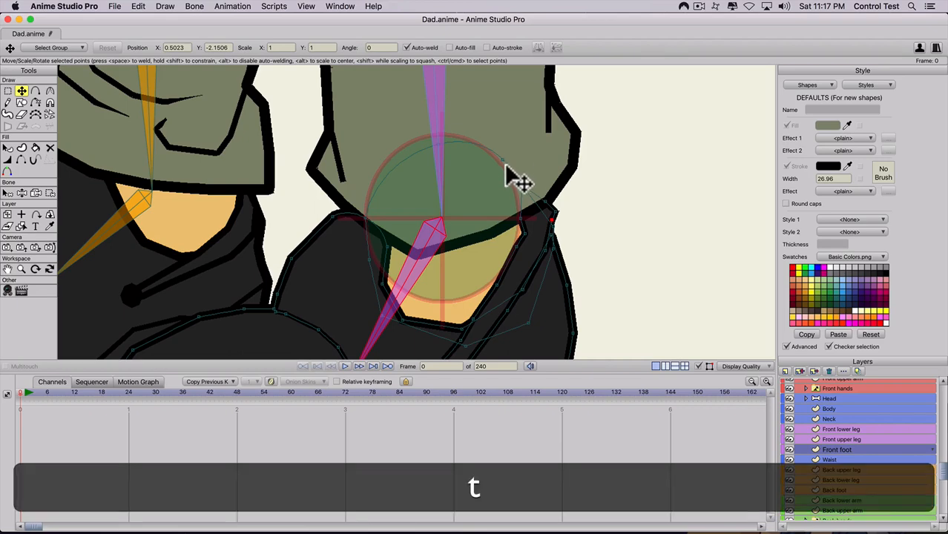
left_click_drag(503, 164, 518, 219)
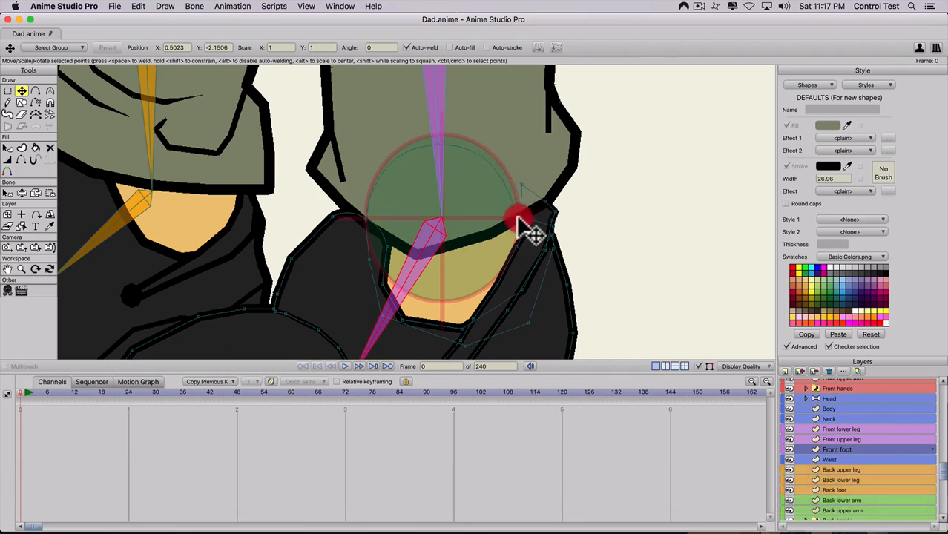
left_click_drag(452, 163, 443, 161)
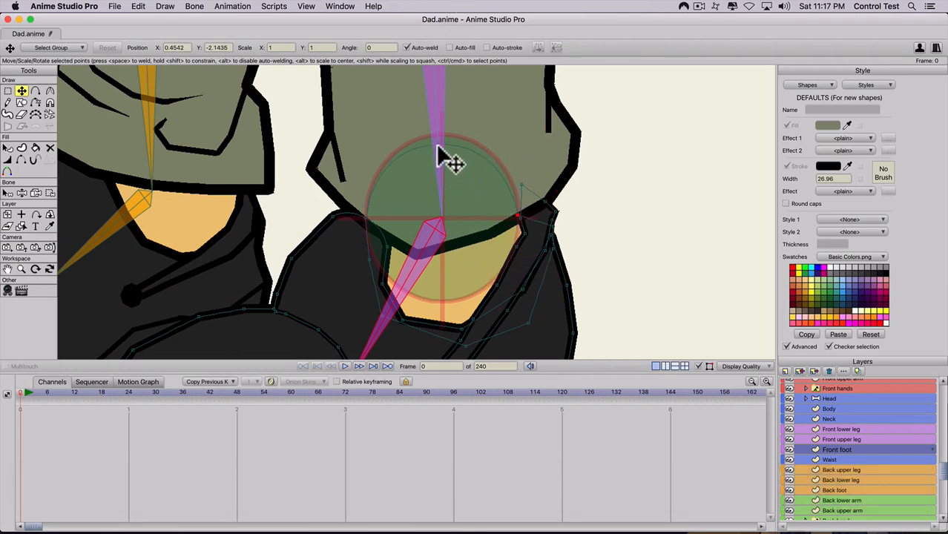
key("t")
left_click_drag(523, 184, 517, 203)
key("c")
left_click_drag(607, 202, 641, 216)
scroll(486, 209, "down", 5)
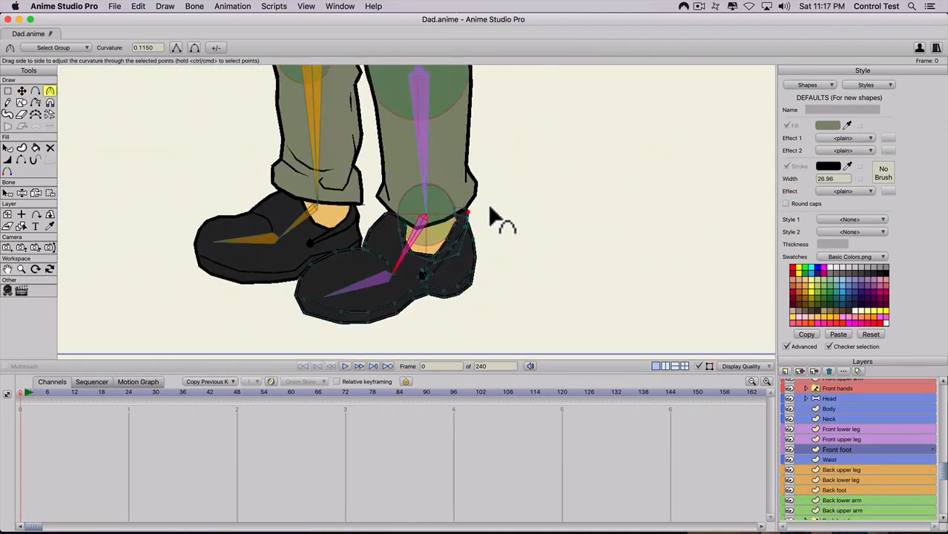
Test the front foot's rotation at the ankle by manipulating its bone on the Dad layer
scroll(848, 404, "up", 2)
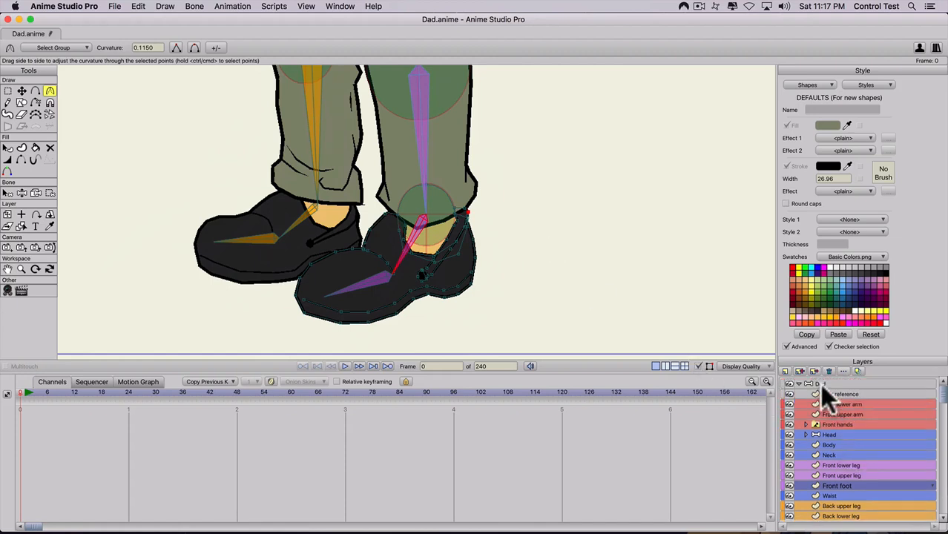
left_click(820, 384)
key("z")
left_click_drag(438, 254, 392, 238)
Enable angle constraints on the front ankle bone with a minimum of -10 and a maximum of 10 degrees
key("b")
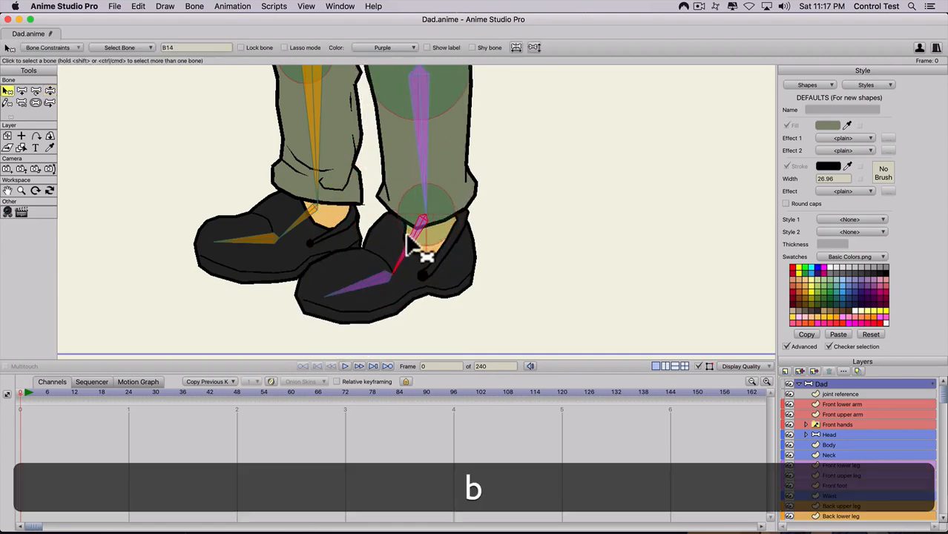
left_click(61, 46)
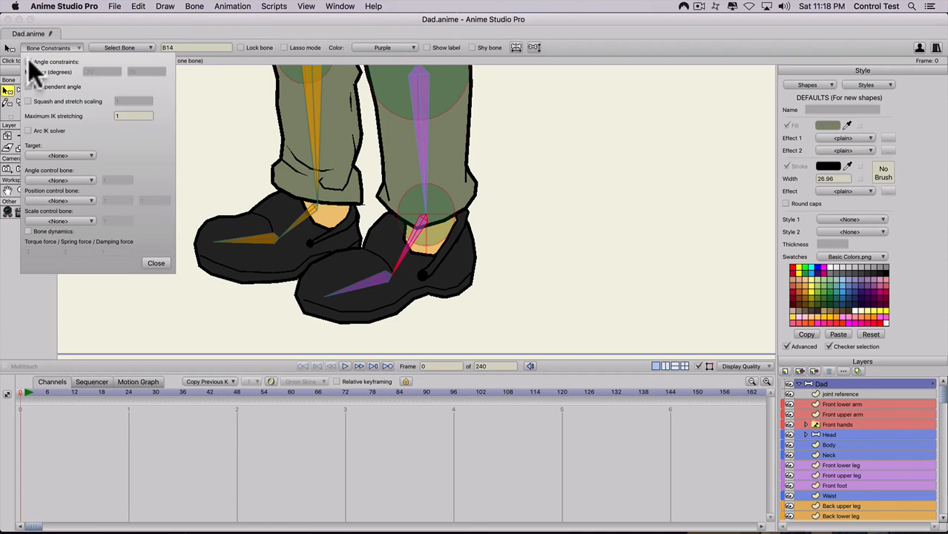
left_click(29, 61)
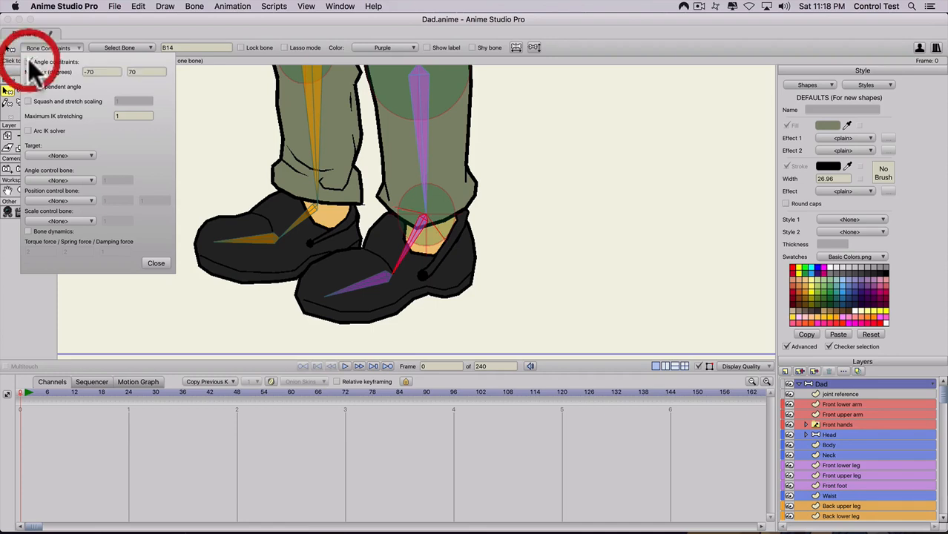
double_click(99, 75)
type("10")
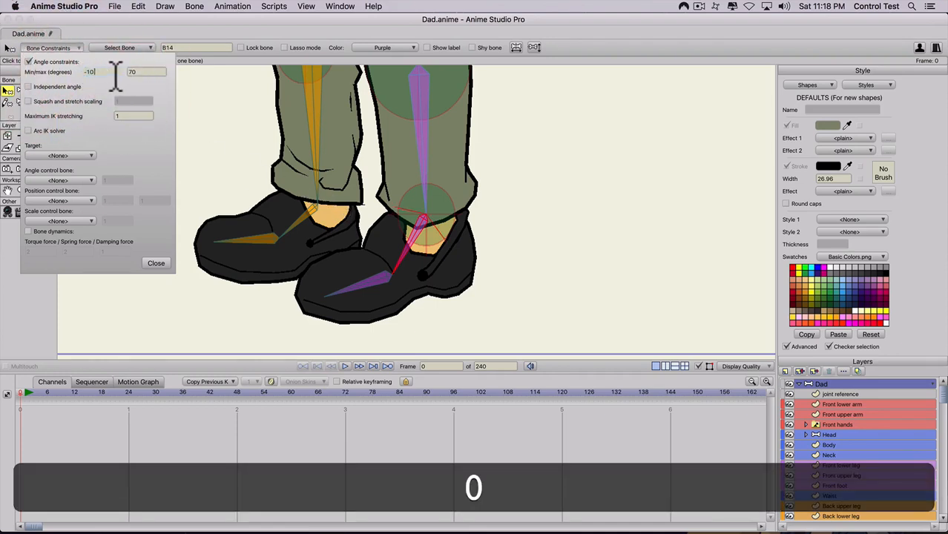
left_click(126, 71)
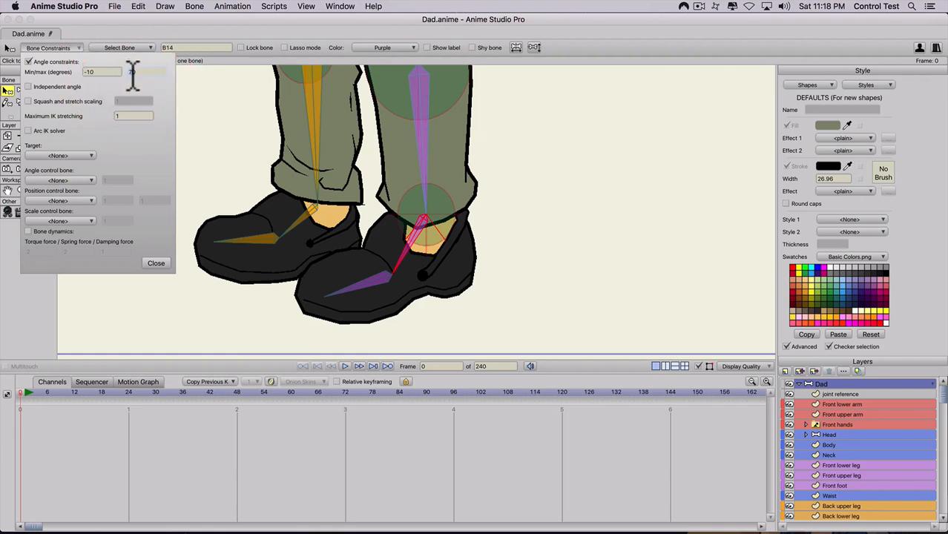
type("10")
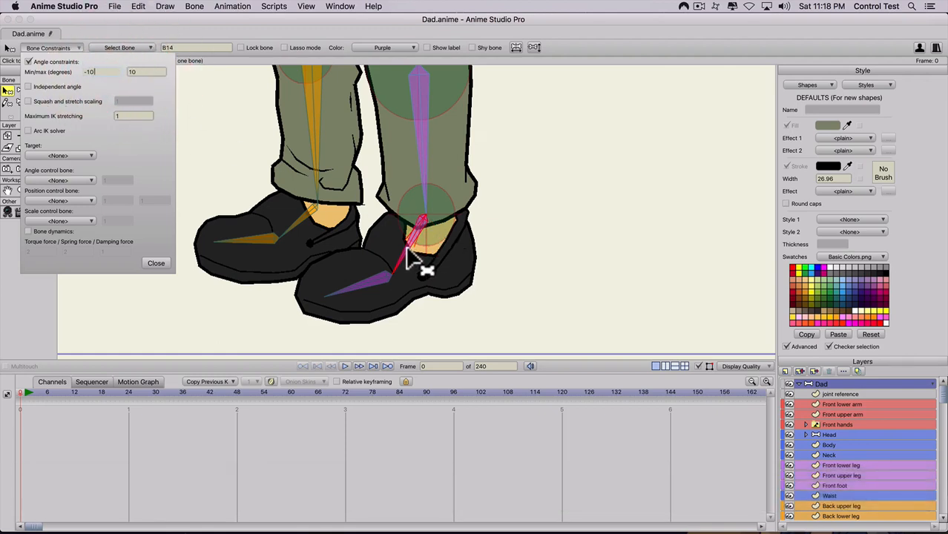
type("z")
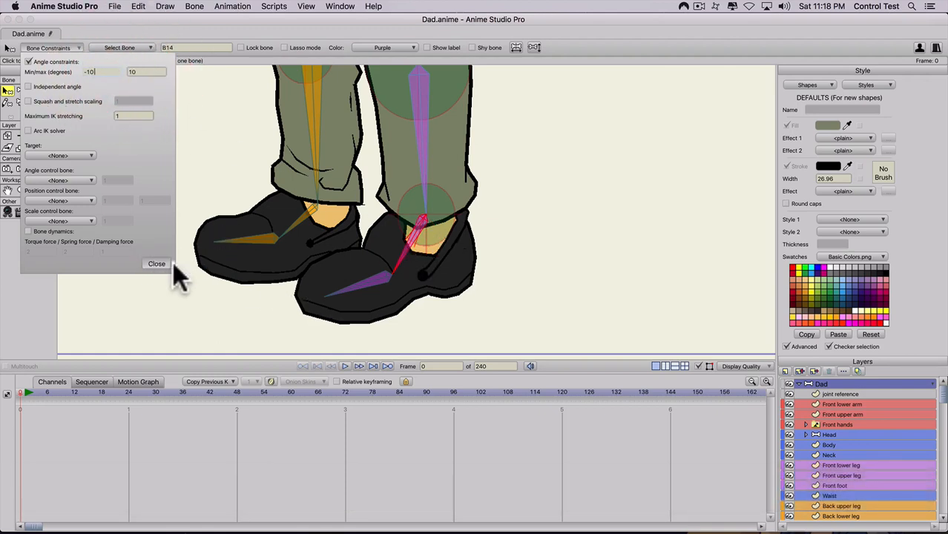
Test the front ankle bone's constrained rotation with the Manipulate Bones tool
left_click(166, 263)
key("z")
left_click_drag(413, 255, 430, 215)
Set the front ankle bone's maximum angle to 25 degrees and test the foot's movement
key("b")
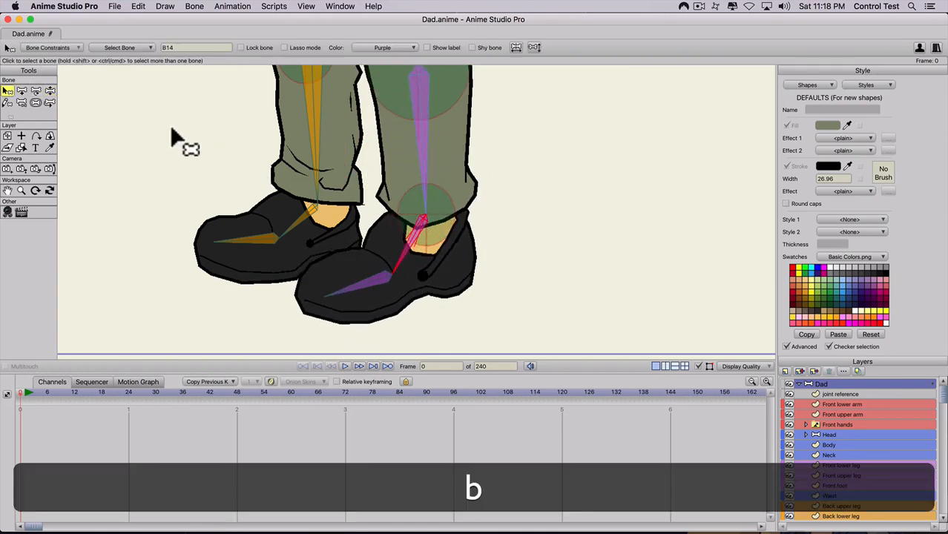
left_click(67, 47)
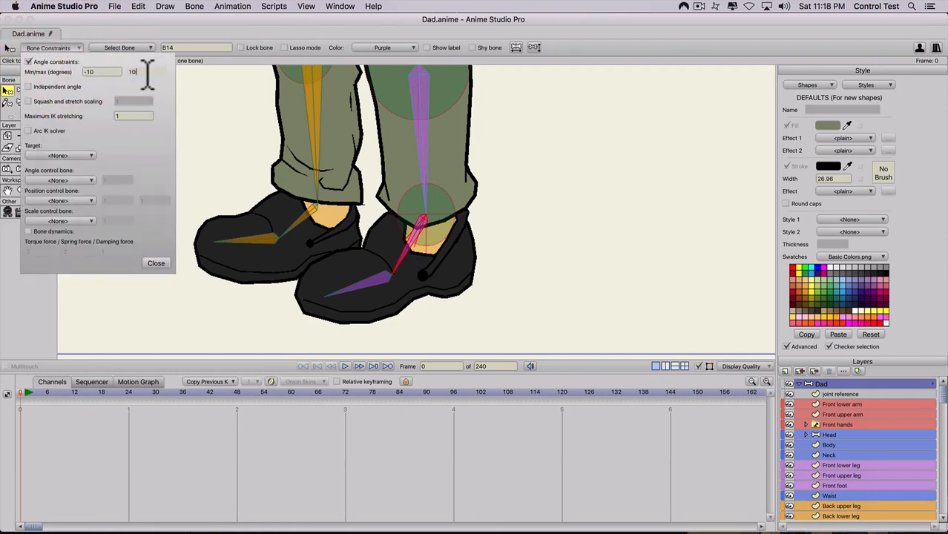
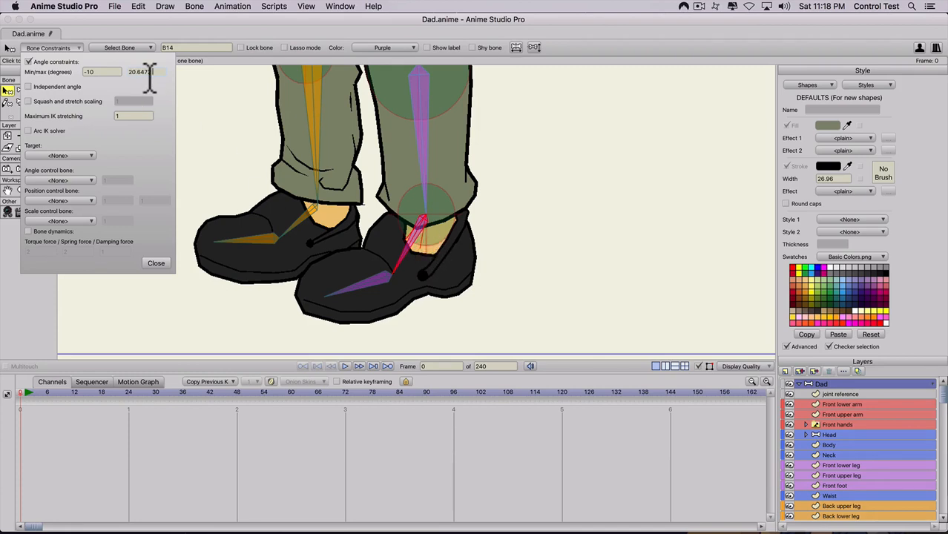
scroll(147, 76, "up", 1)
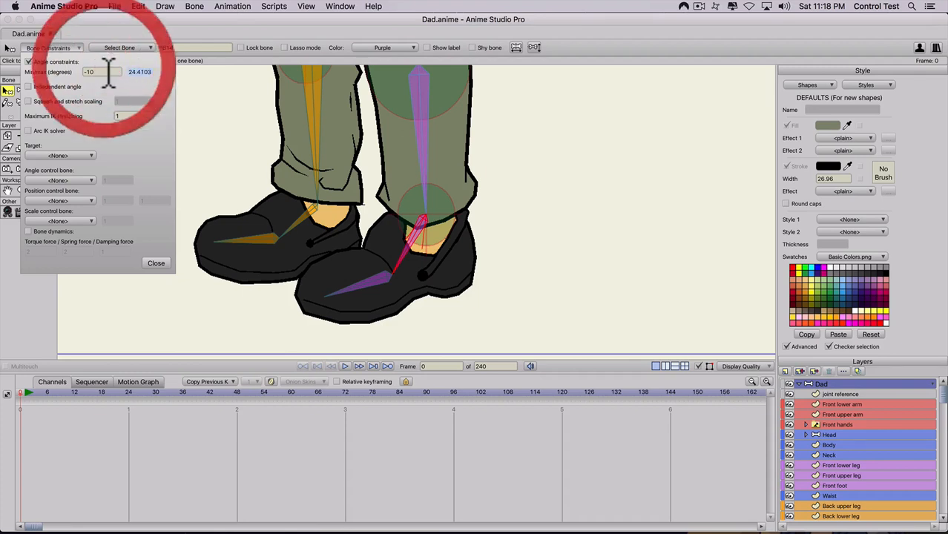
type("25")
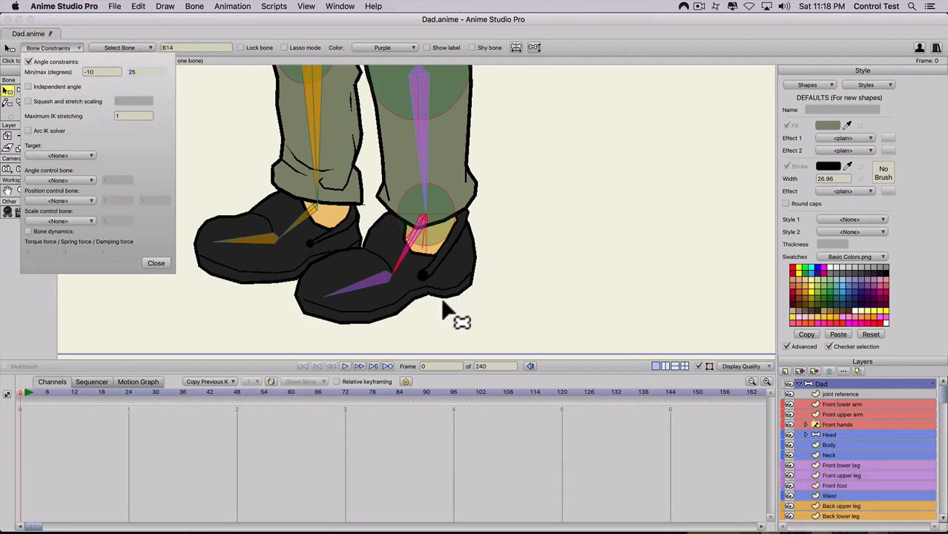
type("z")
left_click(157, 263)
key("z")
left_click_drag(403, 271, 352, 281)
Enable angle constraints on the front toe bone with a minimum of -10 and a maximum of 10 degrees
key("b")
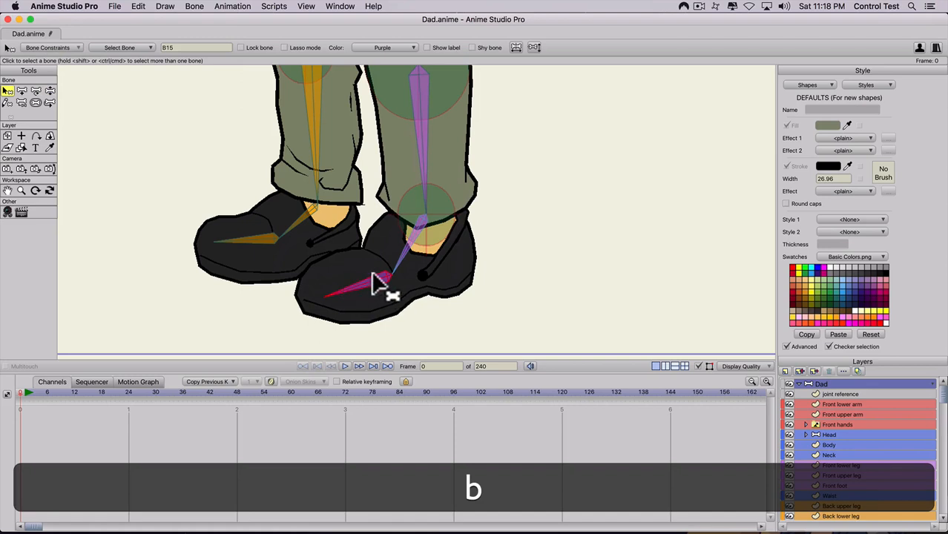
left_click(375, 287)
left_click(49, 47)
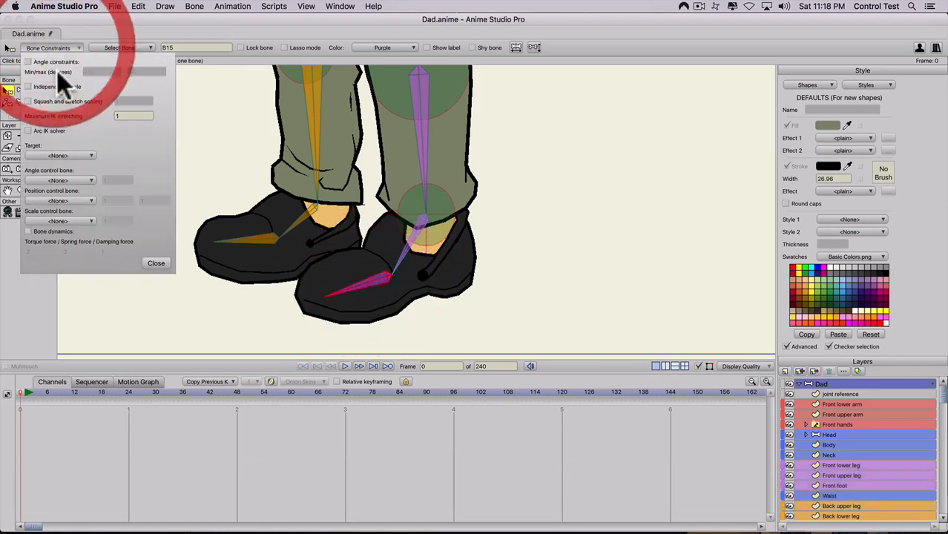
left_click(27, 61)
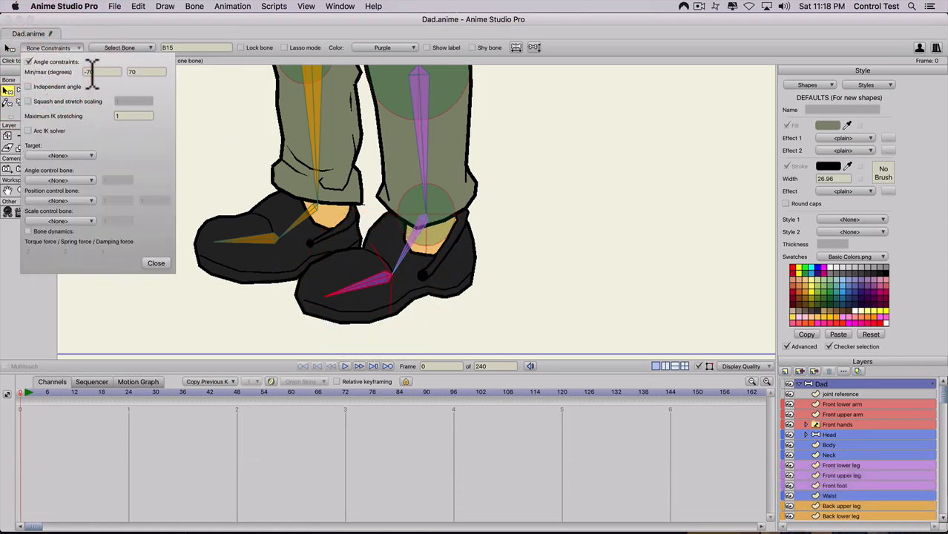
left_click(89, 72)
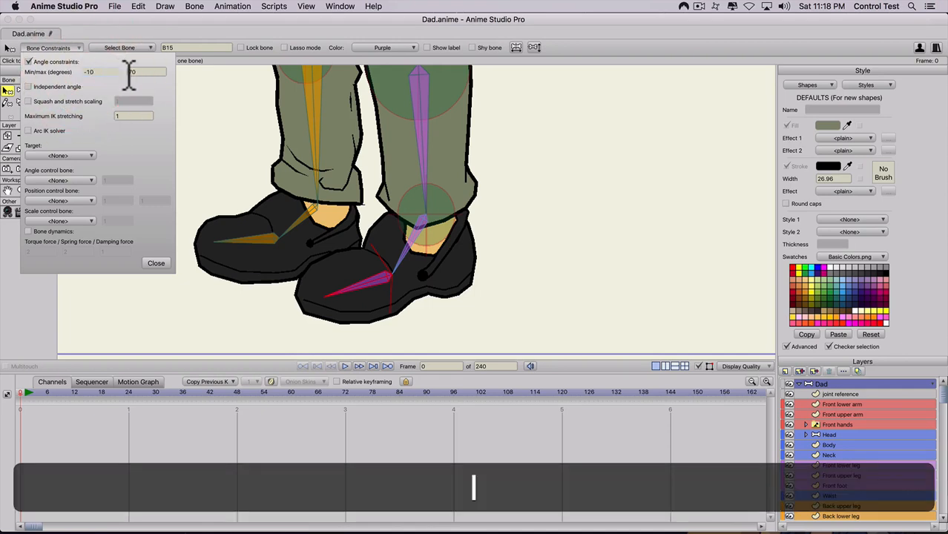
left_click(115, 71)
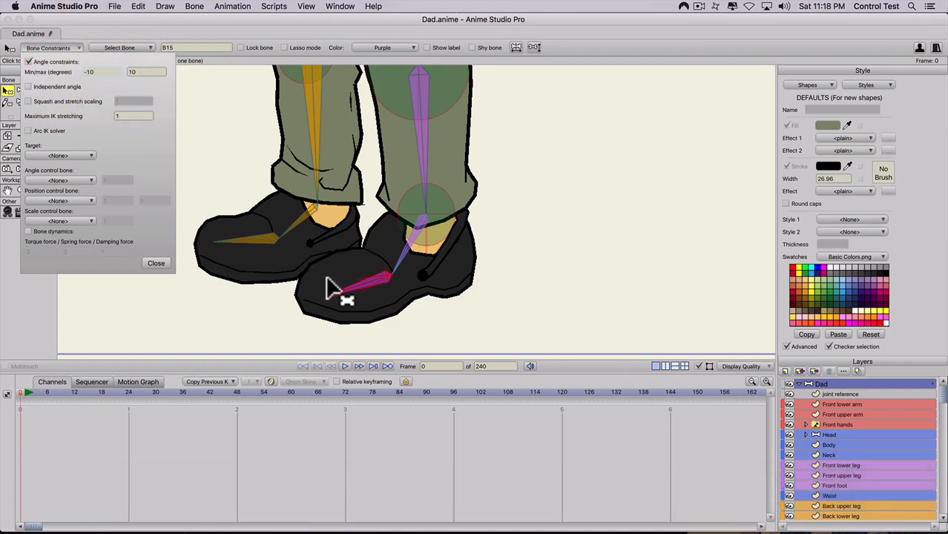
key("z")
left_click(159, 264)
Test how the front foot and leg bend by manipulating the toe and lower leg bones
key("z")
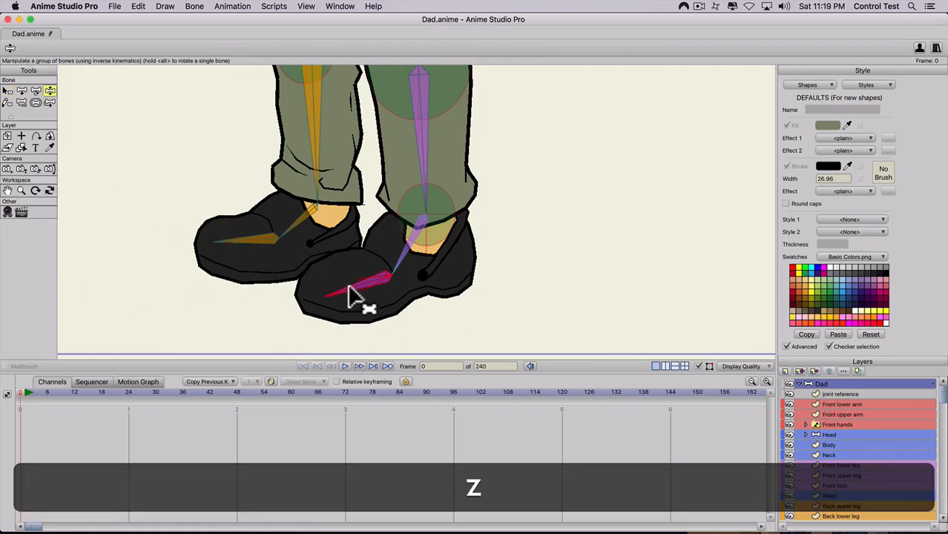
left_click_drag(360, 306, 360, 223)
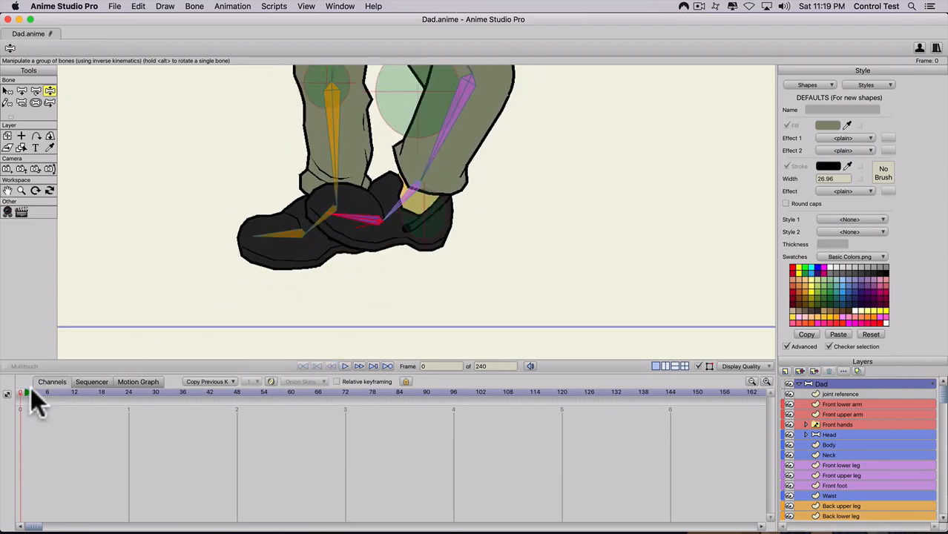
key("space")
left_click_drag(323, 284, 317, 429)
scroll(308, 173, "down", 5)
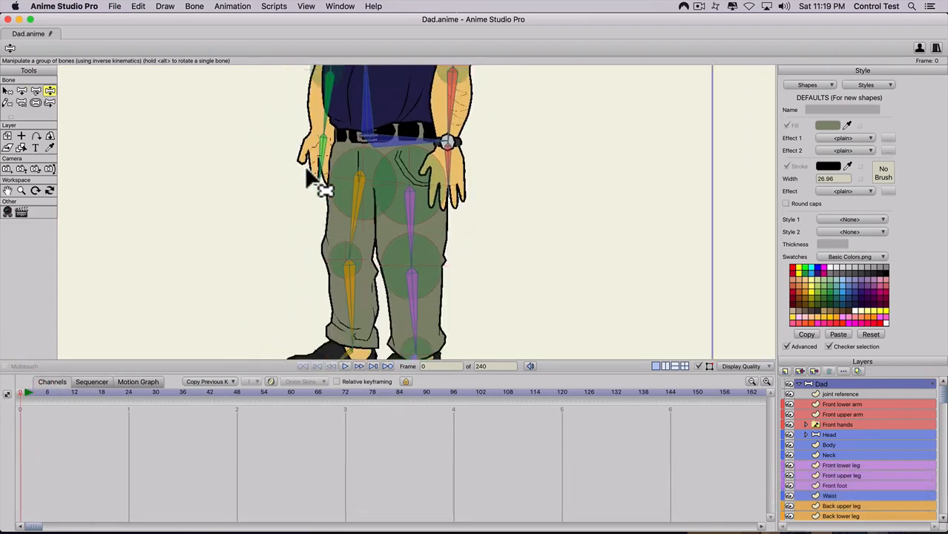
key("z")
left_click_drag(411, 269, 397, 323)
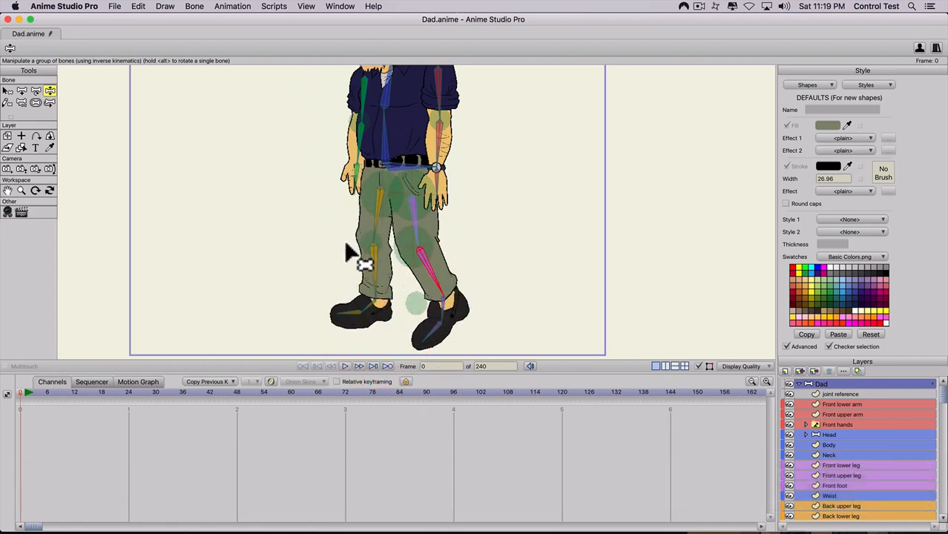
Move the base of the back upper leg bone toward the center of the back hip's reference circle, undoing the stray rotation
scroll(839, 495, "down", 3)
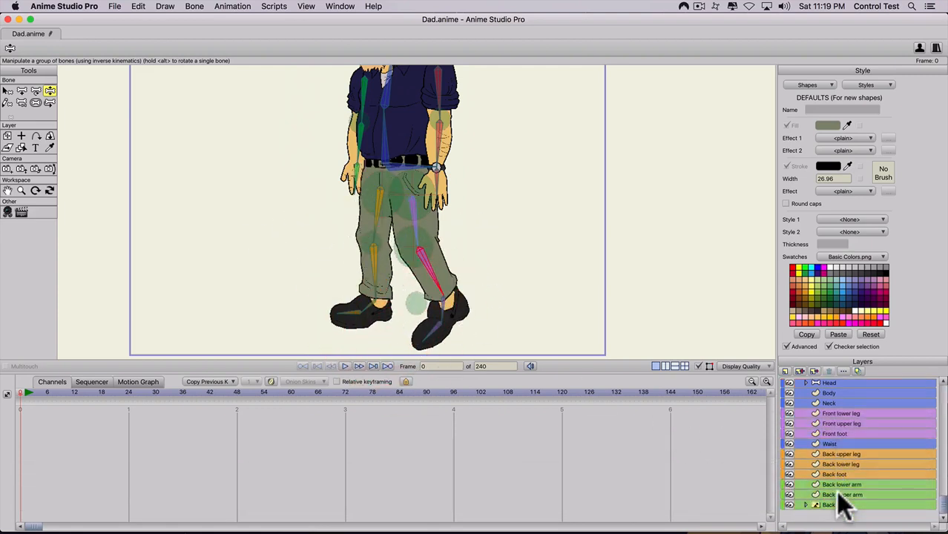
scroll(404, 268, "up", 5)
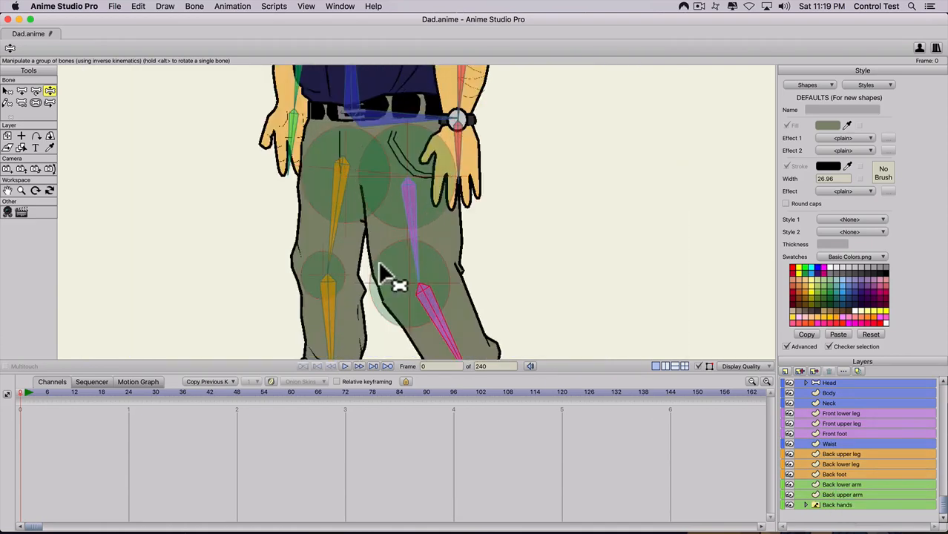
left_click_drag(319, 307, 391, 186)
scroll(354, 236, "down", 4)
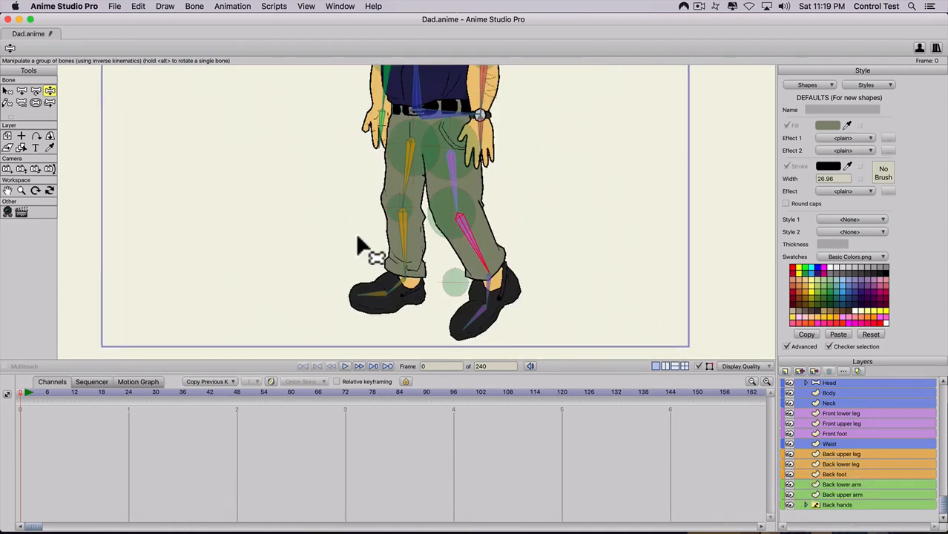
scroll(379, 182, "up", 2)
left_click_drag(379, 181, 363, 198)
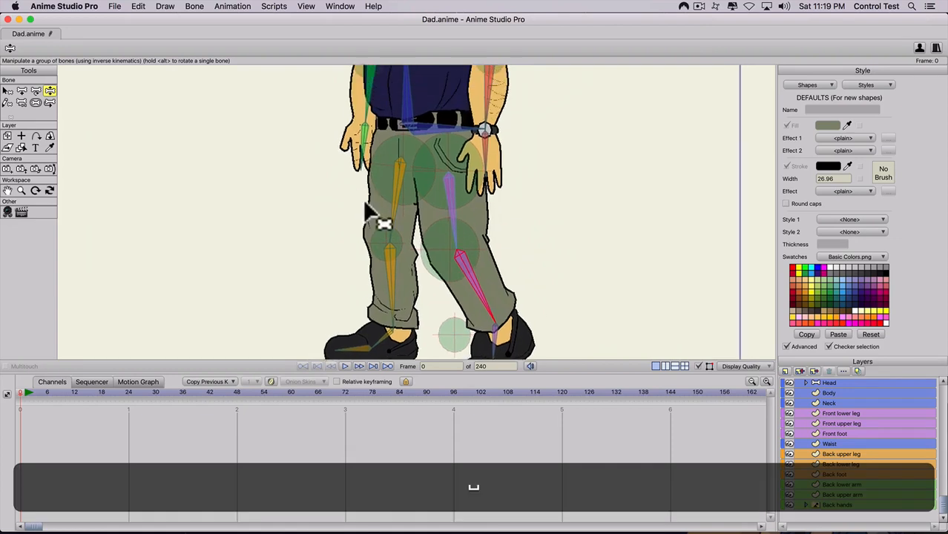
scroll(832, 395, "up", 3)
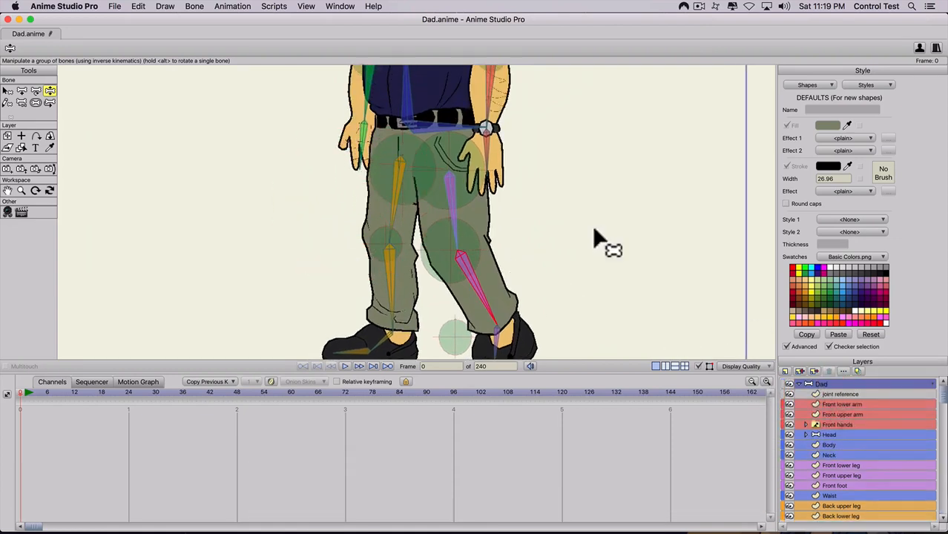
scroll(374, 141, "up", 3)
key("t")
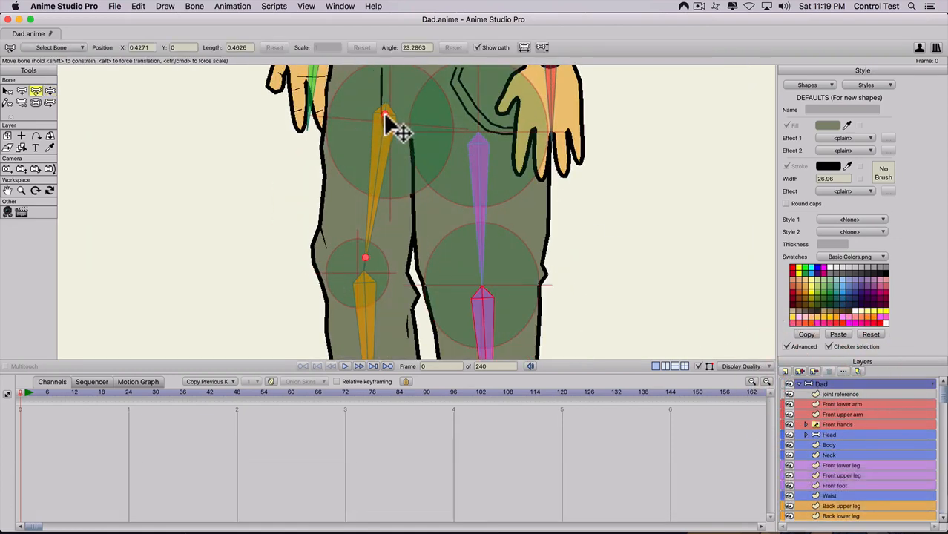
left_click_drag(383, 114, 373, 130)
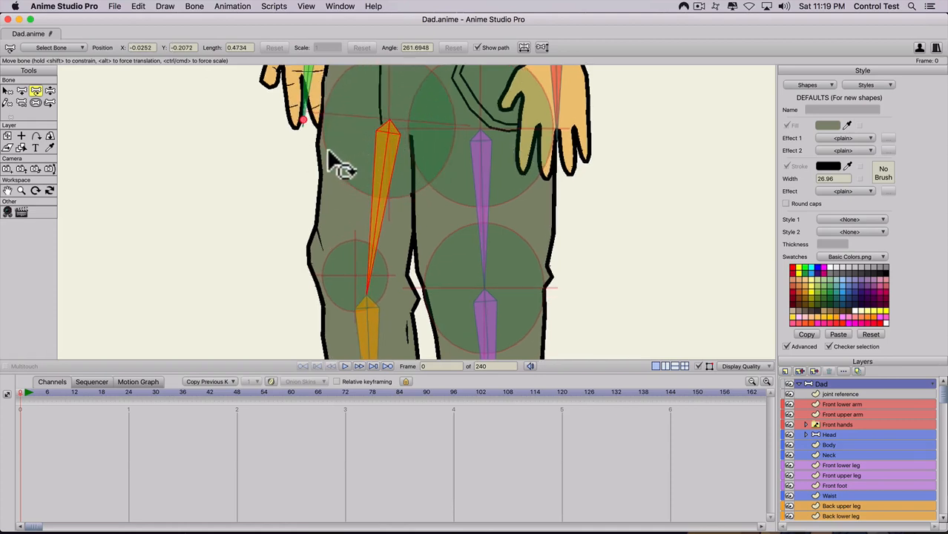
left_click_drag(355, 144, 455, 182)
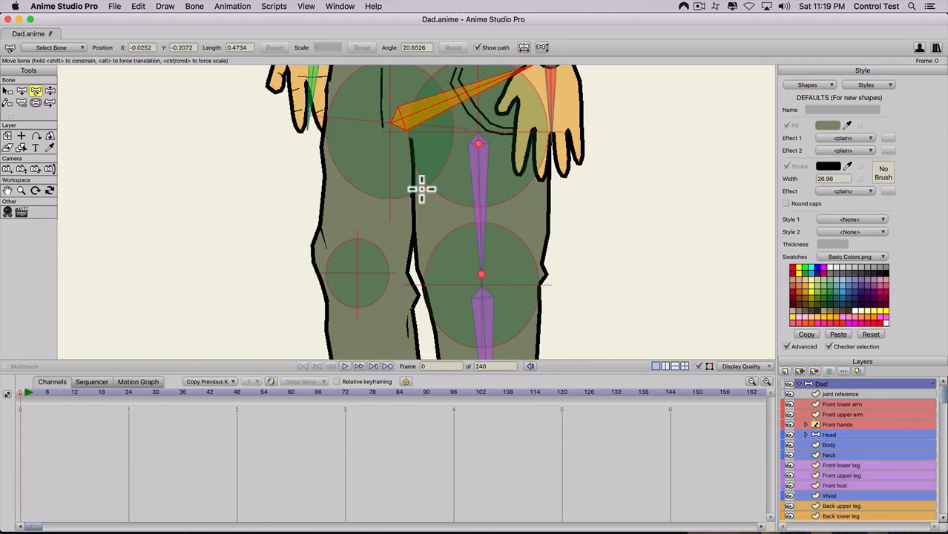
key("super+z")
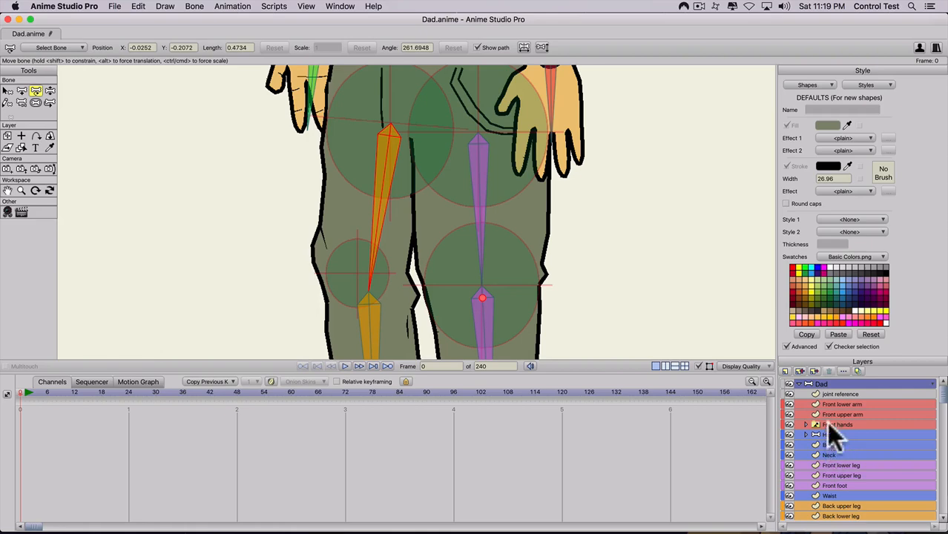
On the joint reference layer, move the outer end point of the back hip circle's horizontal crosshair line to level it
left_click(829, 394)
scroll(352, 128, "up", 2)
left_click_drag(297, 127, 296, 195)
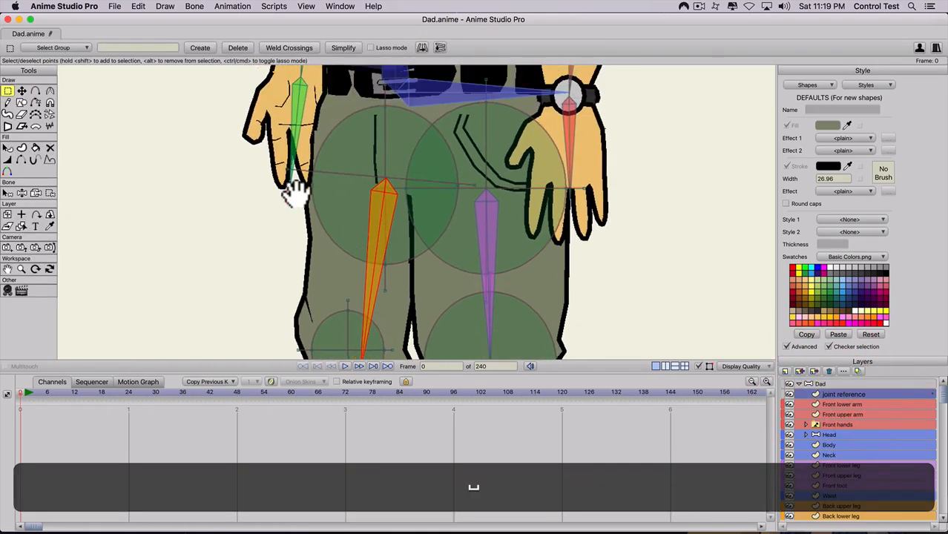
scroll(295, 193, "up", 3)
scroll(295, 191, "up", 2)
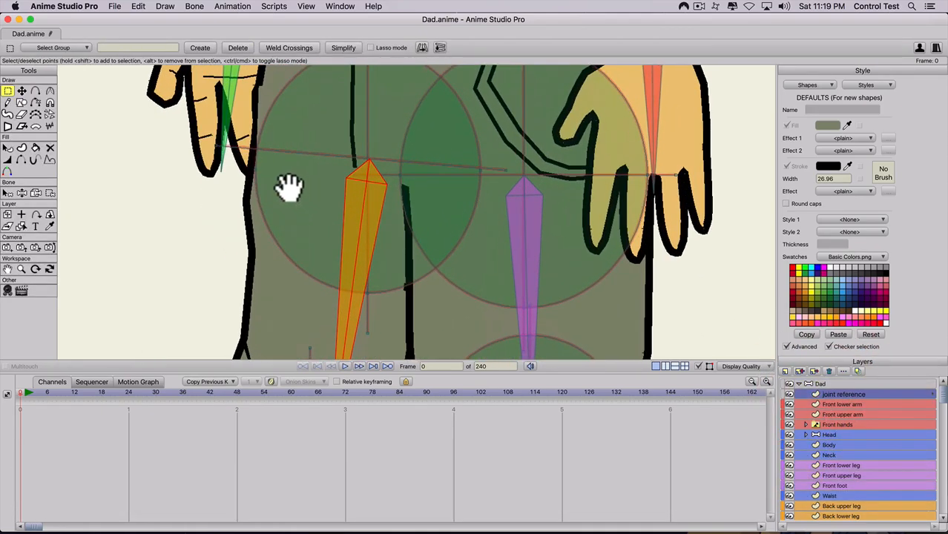
key("t")
left_click(215, 148)
left_click_drag(216, 147, 252, 165)
scroll(249, 162, "up", 3)
left_click_drag(113, 161, 228, 178)
left_click(160, 155)
left_click_drag(160, 156, 166, 154)
Nudge the inner end point of the back hip's horizontal crosshair line into alignment with its outer end
left_click_drag(586, 207, 487, 215)
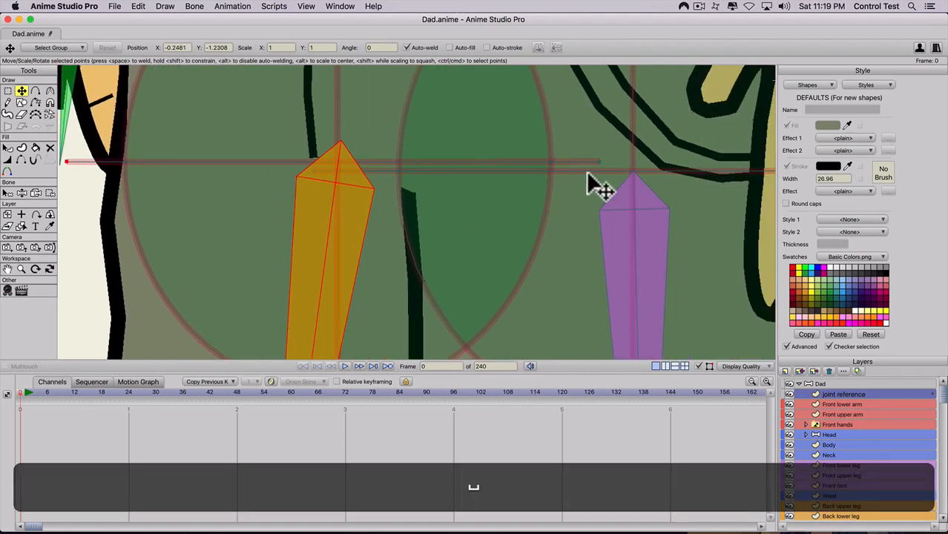
left_click_drag(596, 161, 597, 162)
scroll(371, 161, "down", 6)
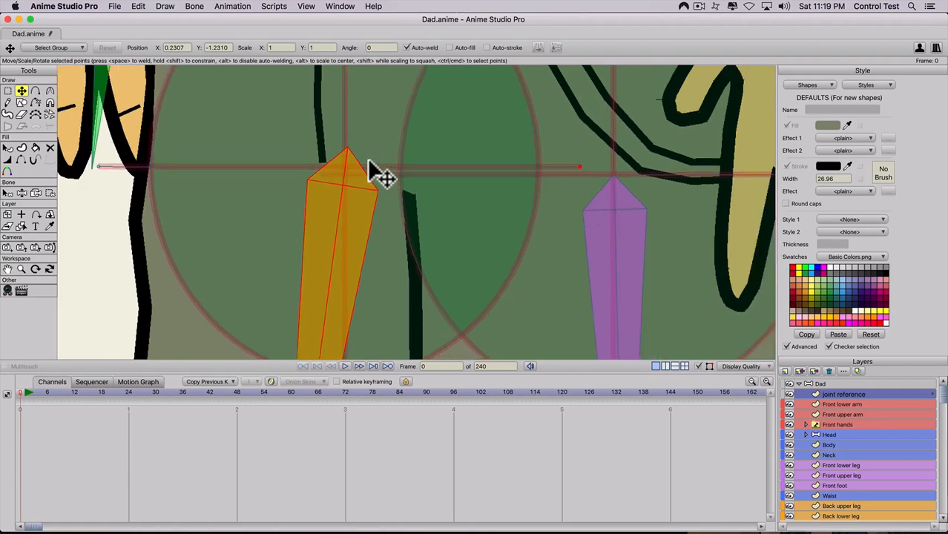
scroll(366, 143, "down", 2)
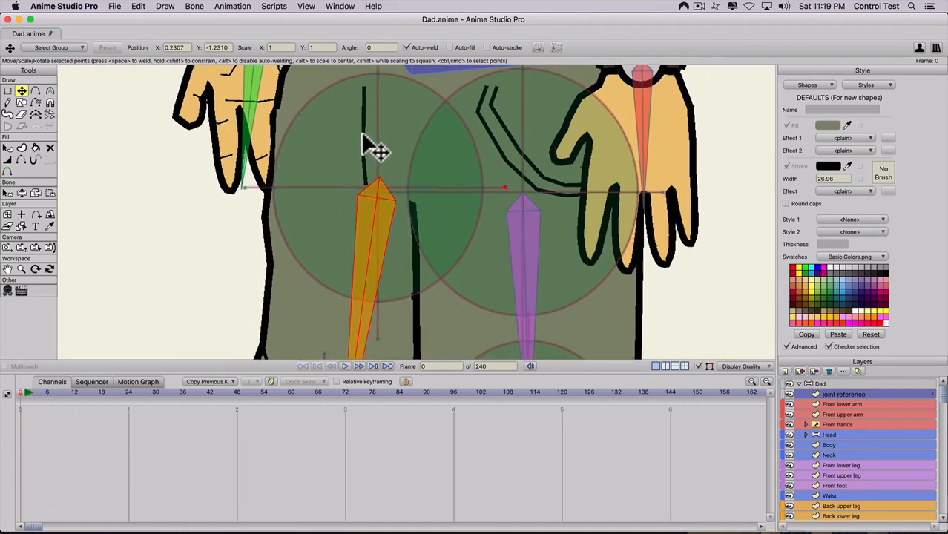
scroll(376, 152, "up", 2)
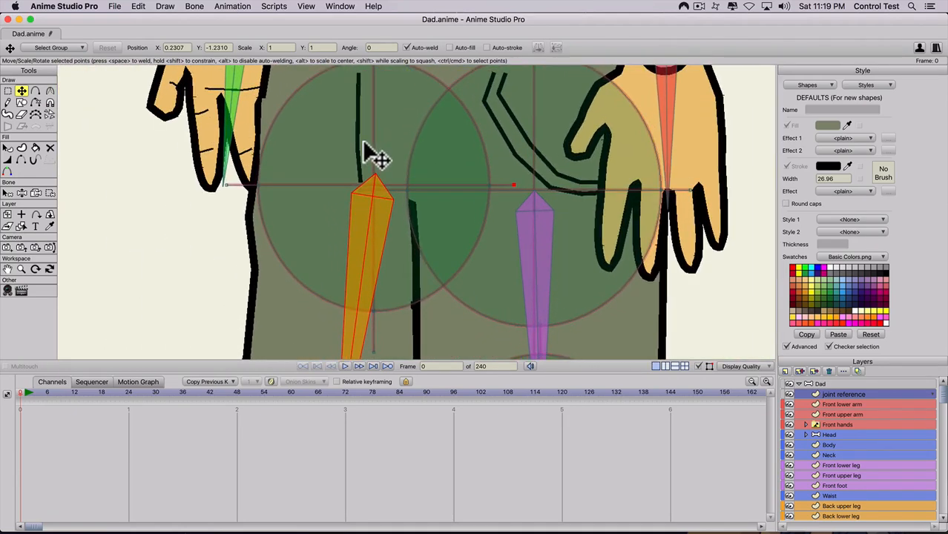
On the Dad layer, place the back upper leg bone's base on the hip crosshair's intersection
left_click(828, 382)
key("t")
mouse_move(374, 197)
left_mouse_down()
mouse_move(370, 216)
mouse_move(371, 208)
left_mouse_up()
scroll(365, 218, "up", 6)
key("space")
left_click_drag(290, 178, 477, 255)
left_click_drag(406, 271, 408, 272)
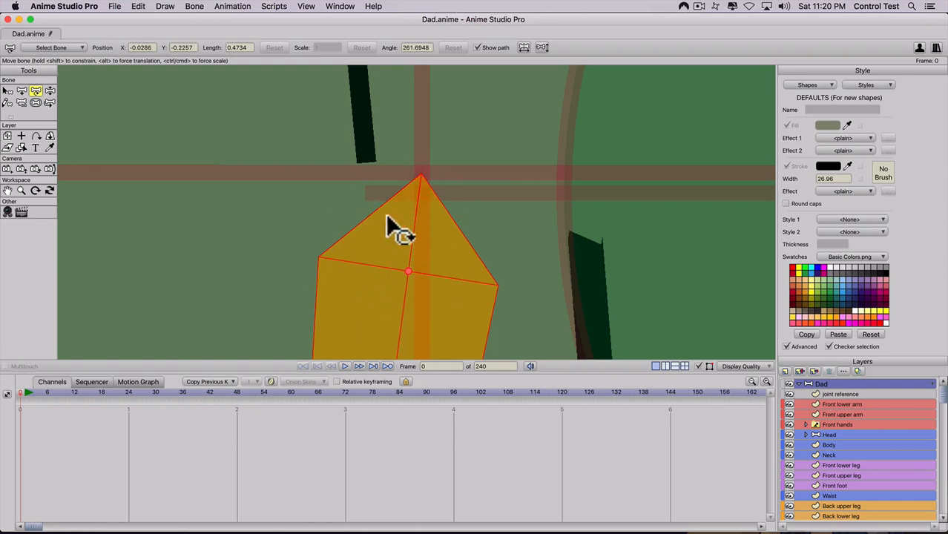
scroll(390, 219, "down", 6)
Fit the back upper and lower leg bones to the knee reference circle and adjust the bones at the back ankle
key("space")
left_click_drag(424, 218, 434, 68)
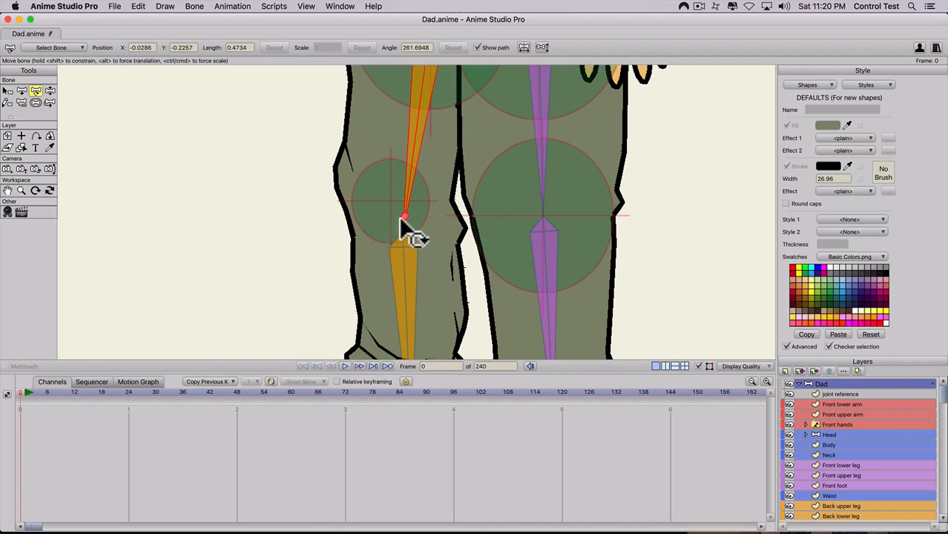
left_click_drag(405, 217, 398, 186)
left_click_drag(391, 244, 400, 218)
key("space")
left_click_drag(435, 253, 445, 116)
left_click_drag(403, 241, 400, 303)
left_click(428, 274)
key("space")
left_click_drag(387, 137, 383, 208)
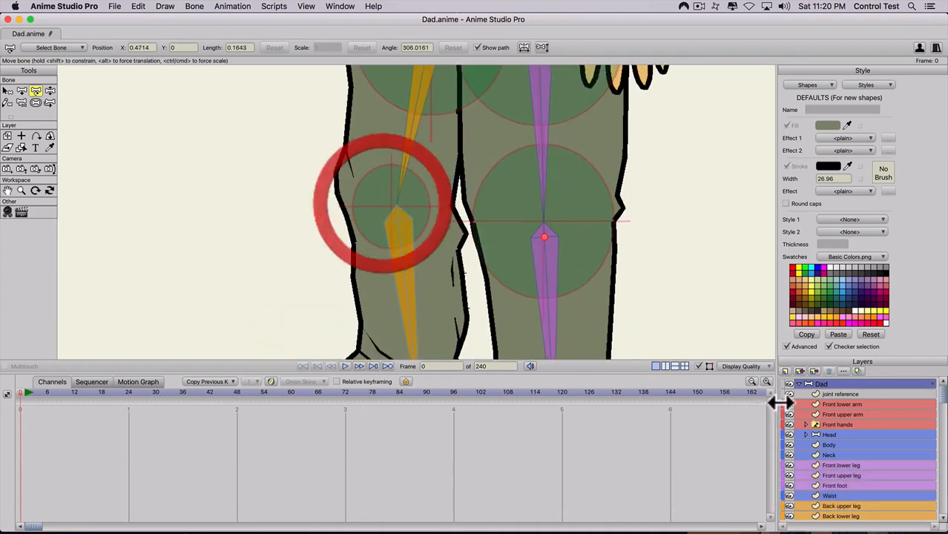
On the joint reference layer, move the back knee's circle and crosshair lines together onto the joint between the back leg bones
left_click(818, 392)
key("g")
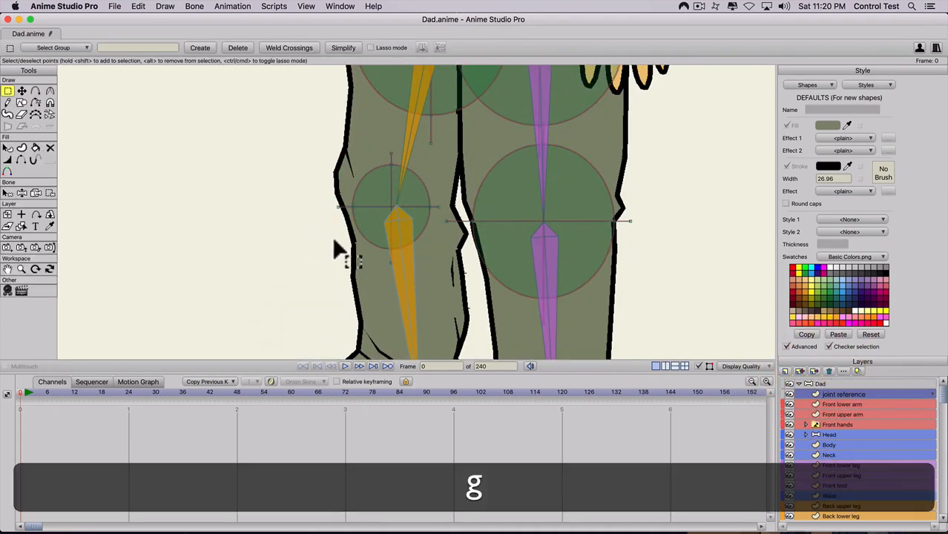
key("shift")
left_click(376, 234, "shift")
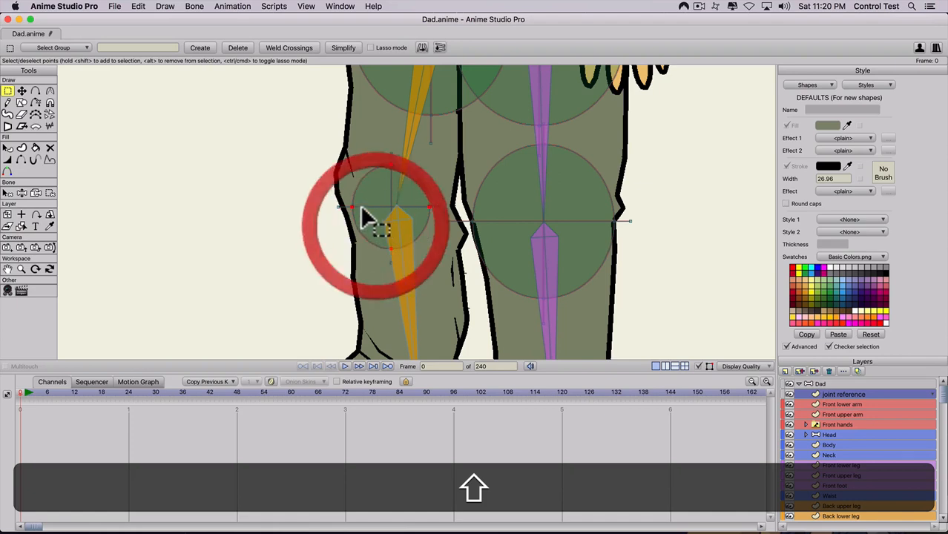
left_click(344, 208, "shift")
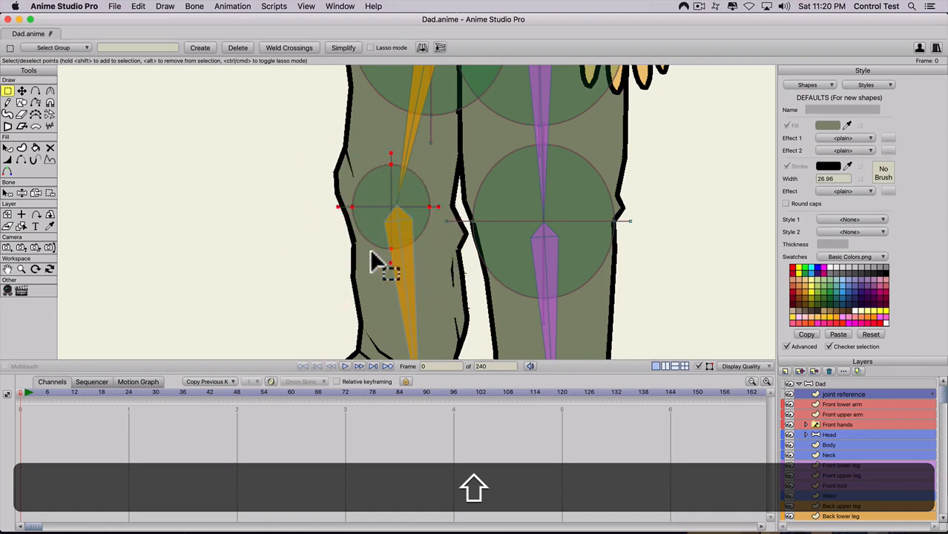
key("t")
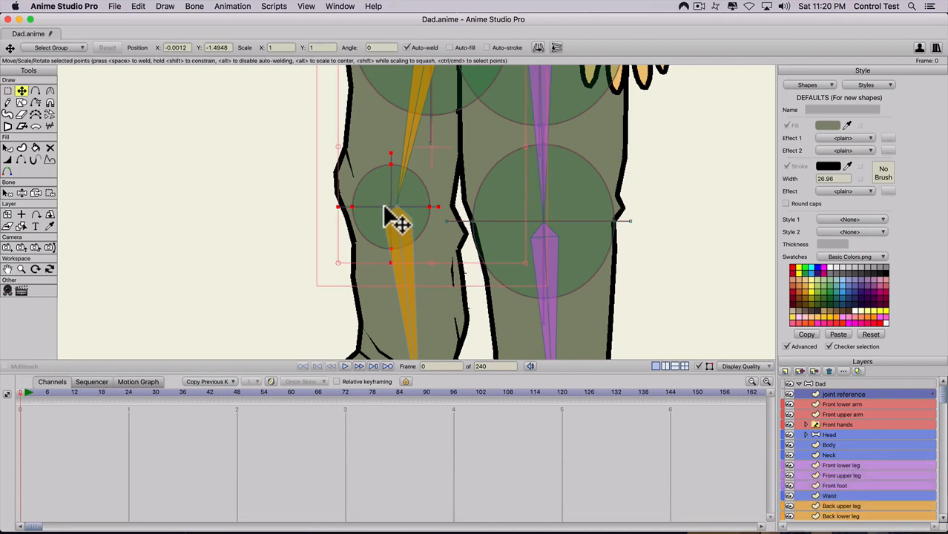
key("t")
left_click(356, 221)
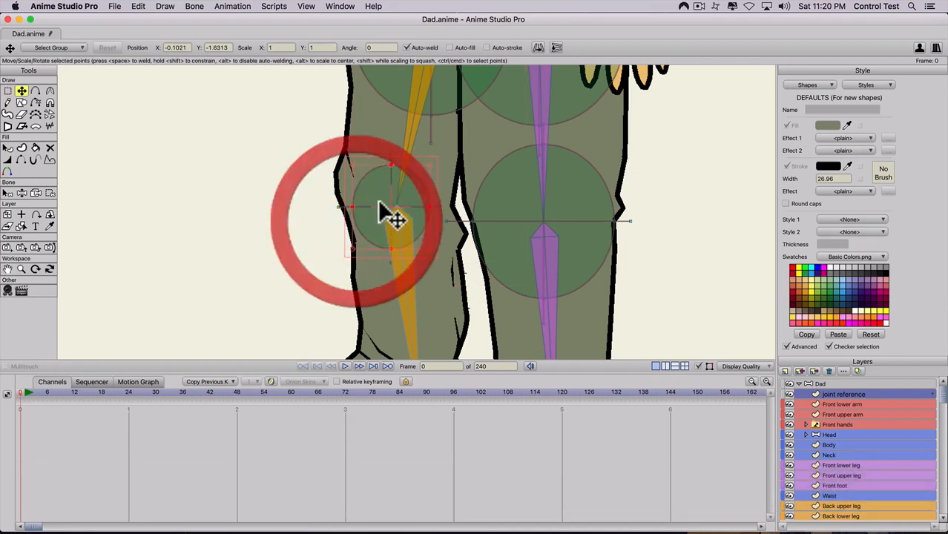
key("g")
key("shift")
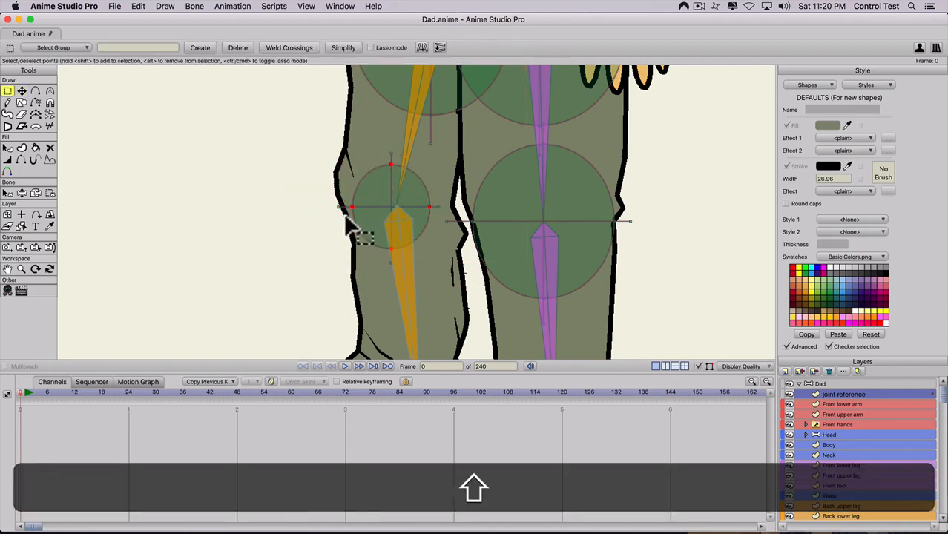
left_click(346, 210, "shift")
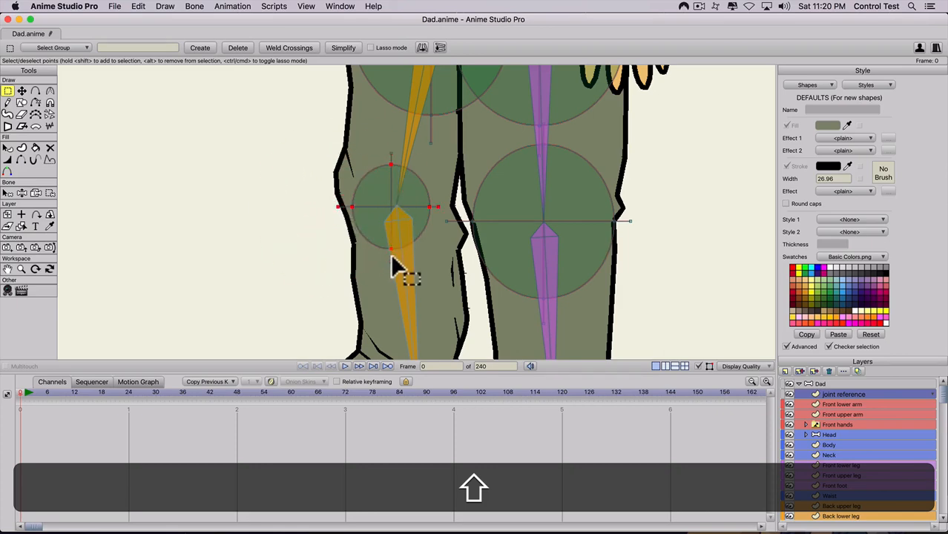
key("shift+t")
left_click_drag(382, 233, 337, 206)
scroll(381, 242, "up", 5)
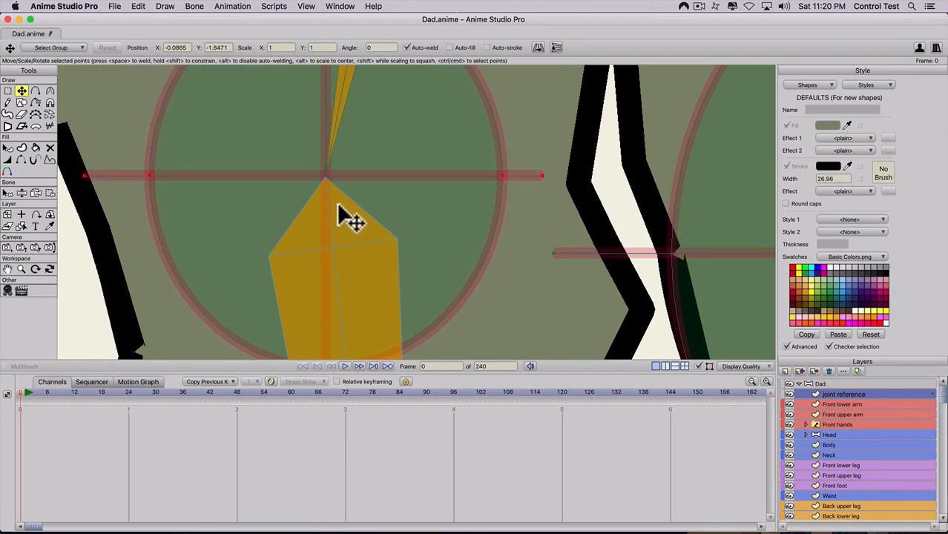
Scale up the back knee's reference circle and crosshair uniformly from the center so it spans the knee's width
scroll(349, 217, "down", 5)
key("alt")
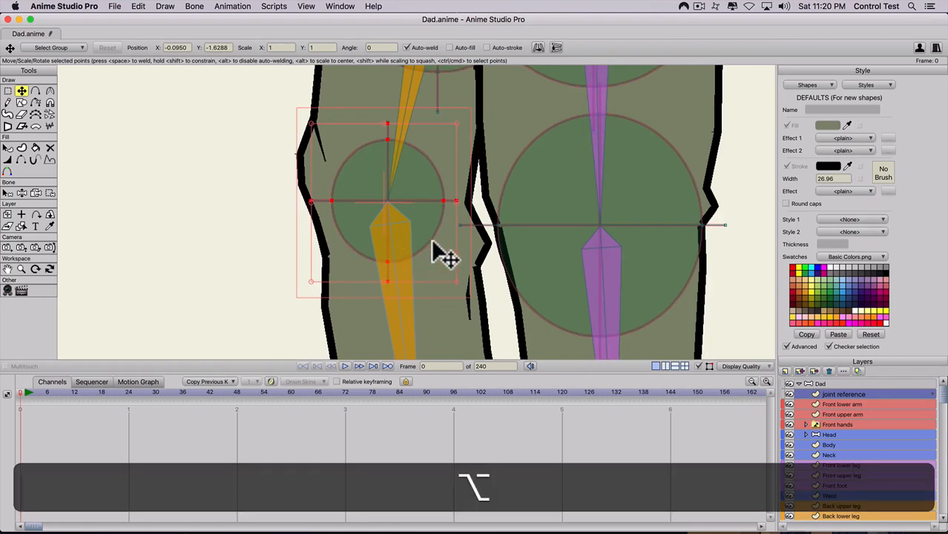
left_click_drag(456, 279, 491, 313)
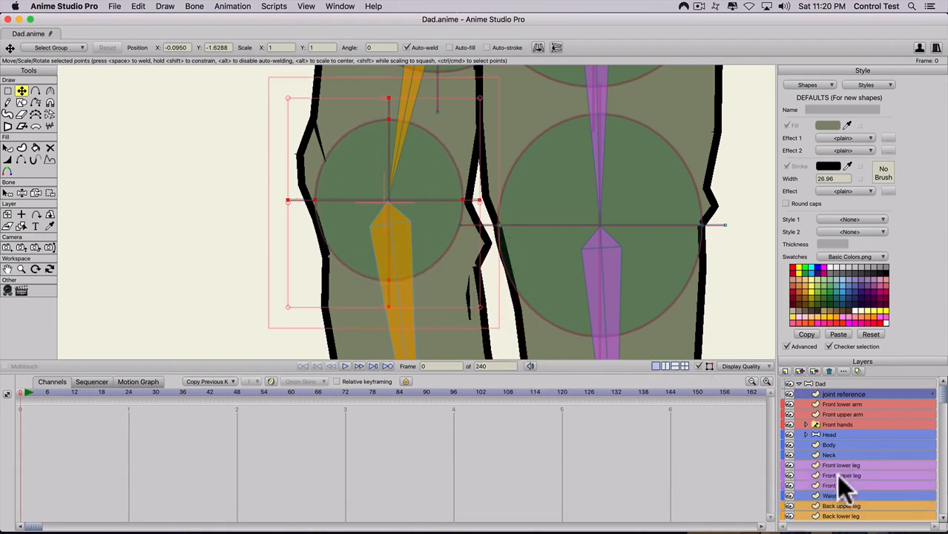
On the Back upper leg layer, reshape the inner and outer knee outline points to meet the circle at its horizontal crosshair
scroll(838, 476, "down", 3)
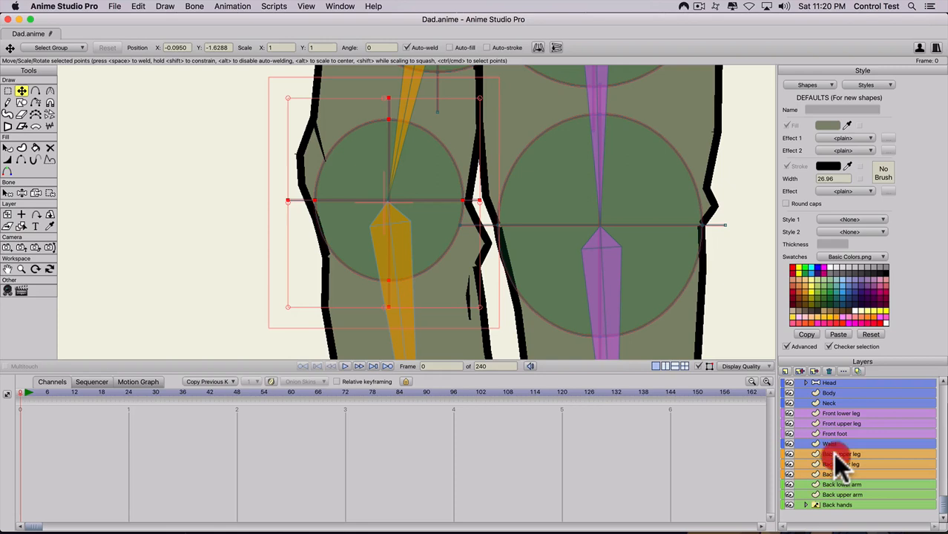
left_click(833, 453)
key("t")
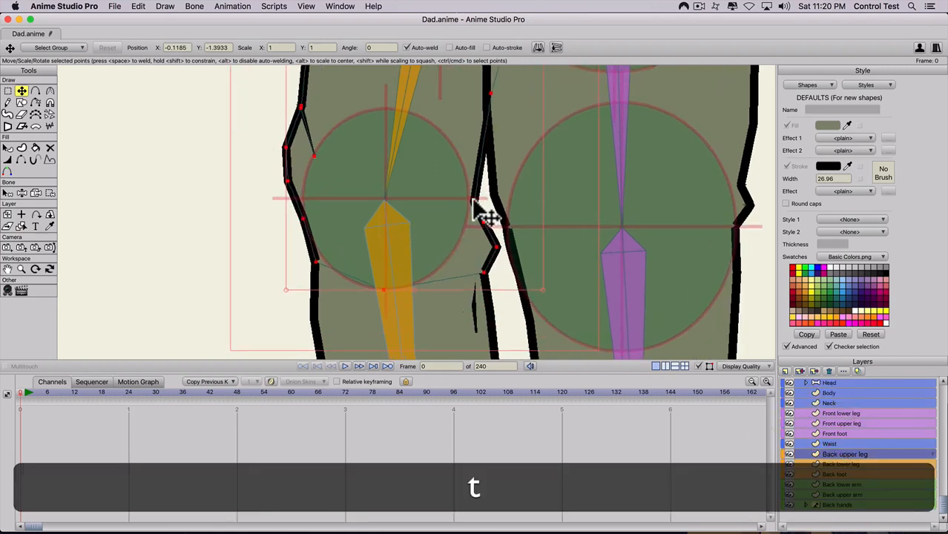
mouse_move(472, 197)
left_mouse_down()
mouse_move(487, 158)
mouse_move(478, 213)
mouse_move(487, 172)
mouse_move(499, 238)
mouse_move(482, 246)
mouse_move(468, 203)
mouse_move(480, 195)
left_mouse_up()
left_click(316, 209)
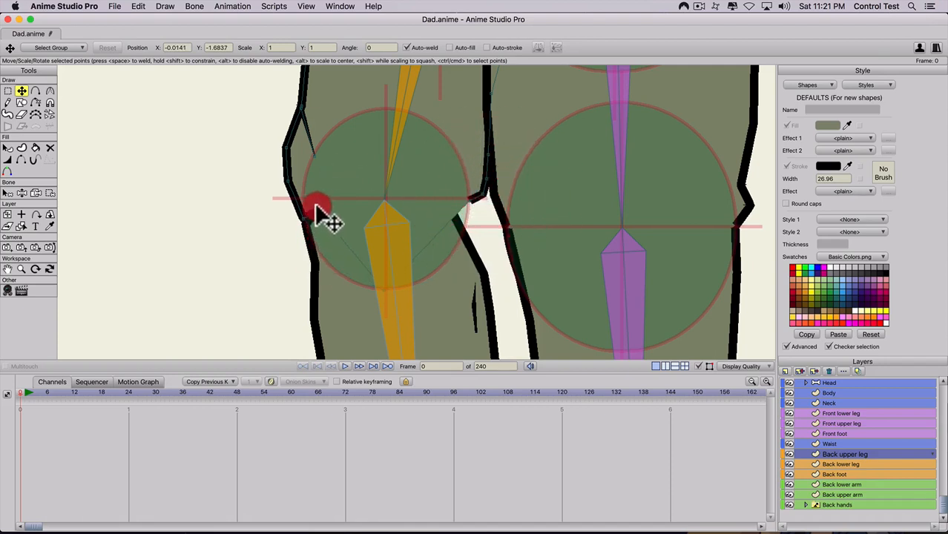
left_click(290, 198)
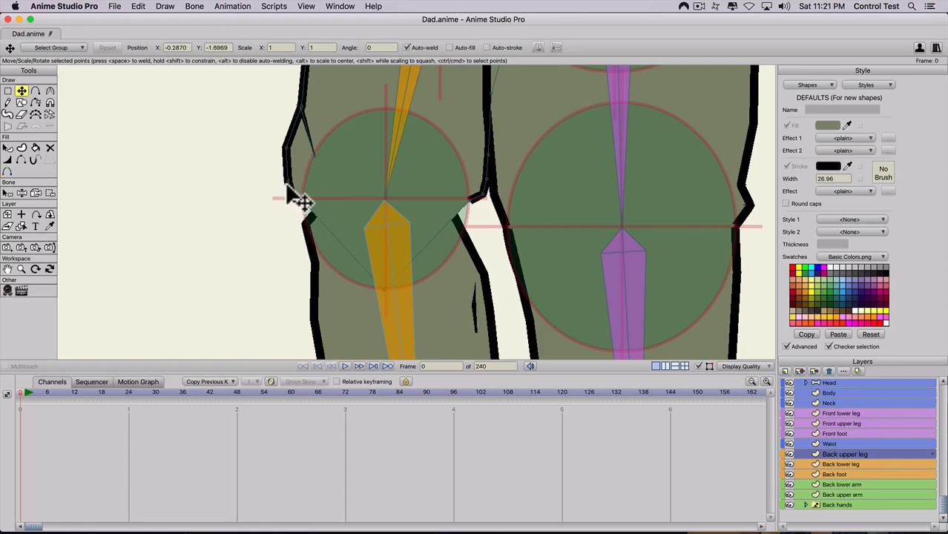
left_click(291, 172)
left_click(308, 136)
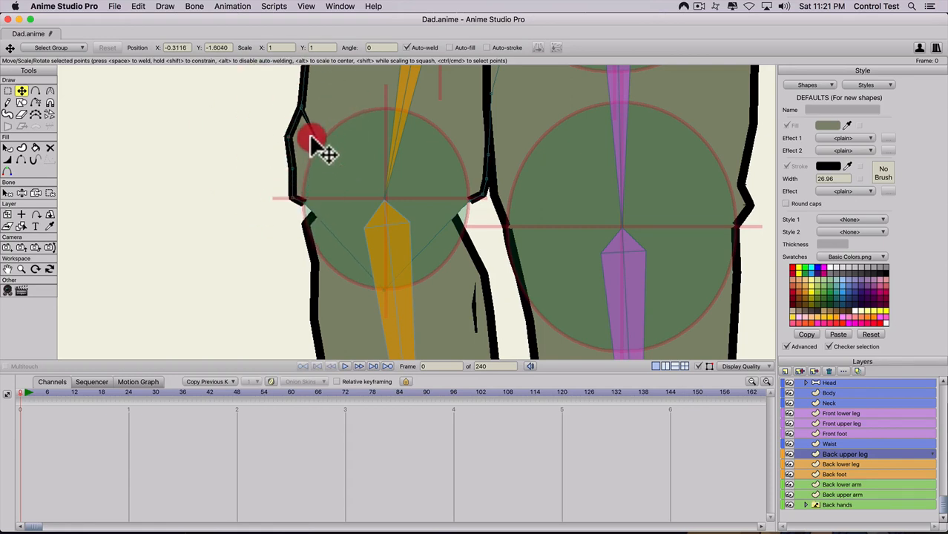
Place the Back upper leg's lowest point at the base of the knee circle and curve it to about 0.67
key("t")
left_click(383, 292)
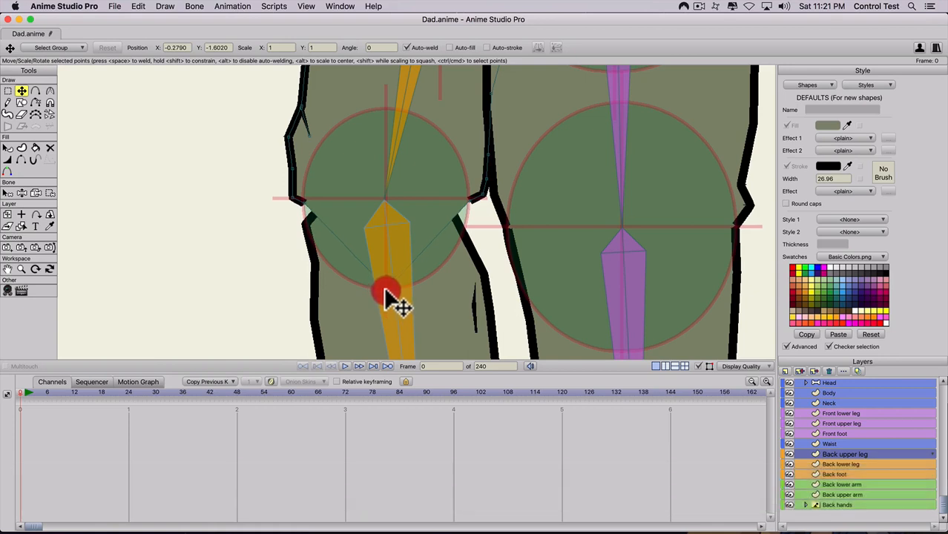
key("c")
mouse_move(385, 294)
left_mouse_down()
mouse_move(622, 303)
mouse_move(889, 342)
left_mouse_up()
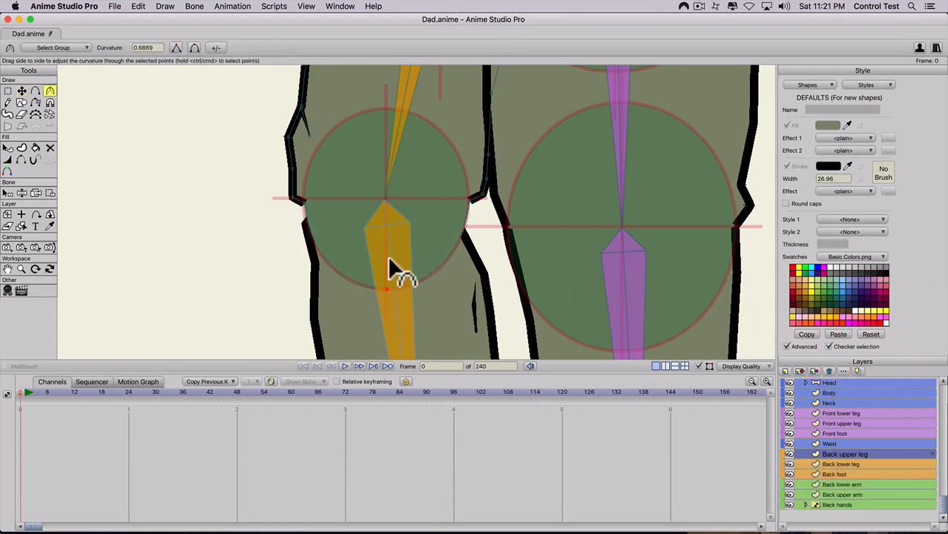
On the Back lower leg layer, move the inner upper outline point to the knee circle's edge at the horizontal crosshair
left_click(839, 463)
key("t")
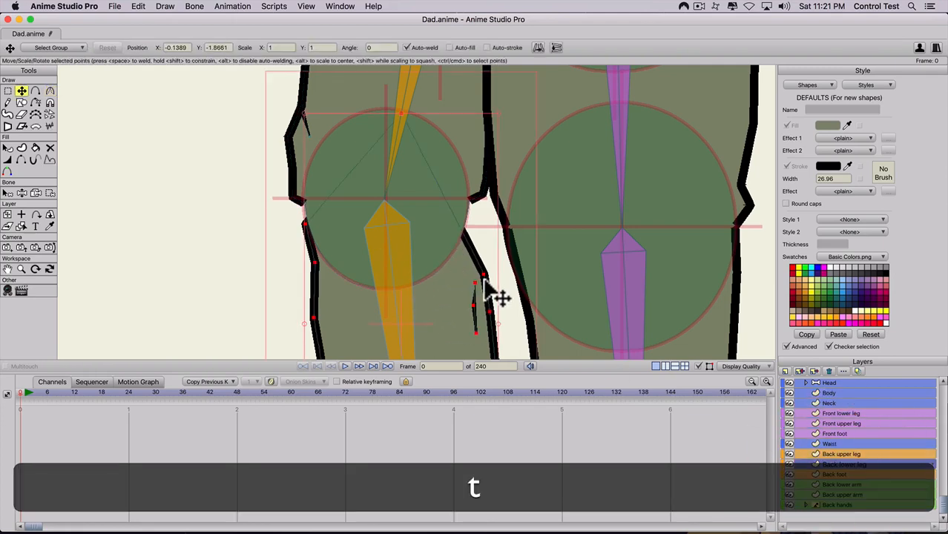
left_click_drag(482, 275, 469, 198)
Lower the Back lower leg's top middle point inside the knee circle and bring its outer upper point to the horizontal crosshair
key("t")
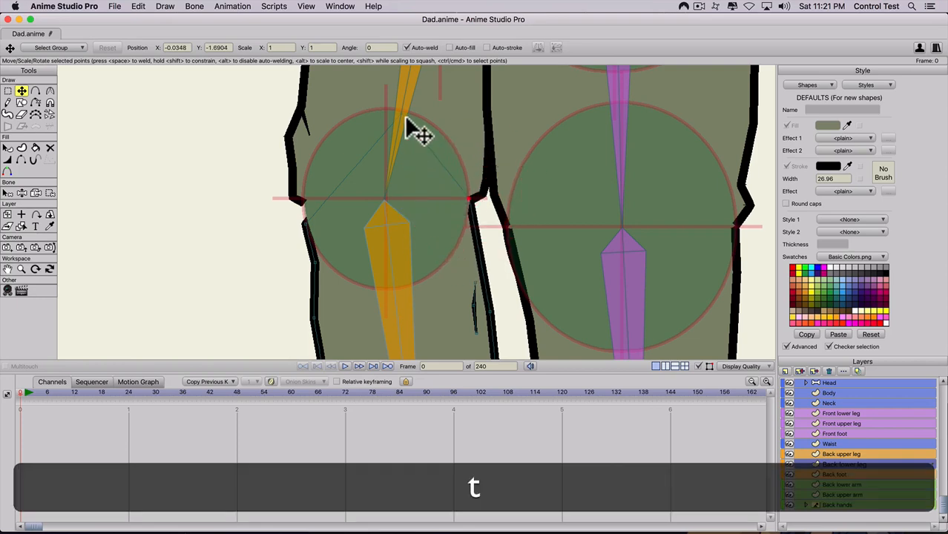
left_click_drag(406, 120, 370, 178)
key("c")
key("t")
left_click(305, 205)
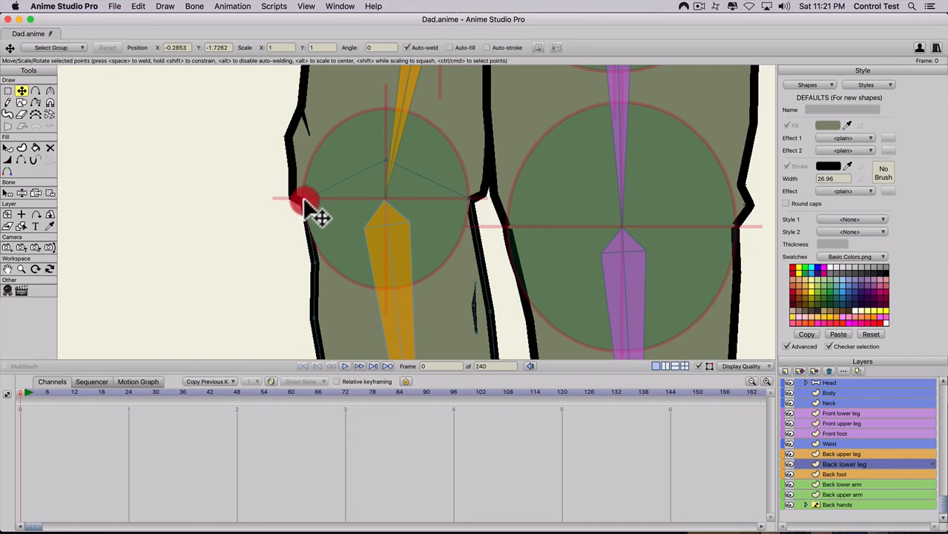
left_click_drag(304, 201, 301, 199)
On the Back upper leg layer, refine the outer knee points, the crease tip and the inner outline points above the knee
left_click(837, 454)
key("t")
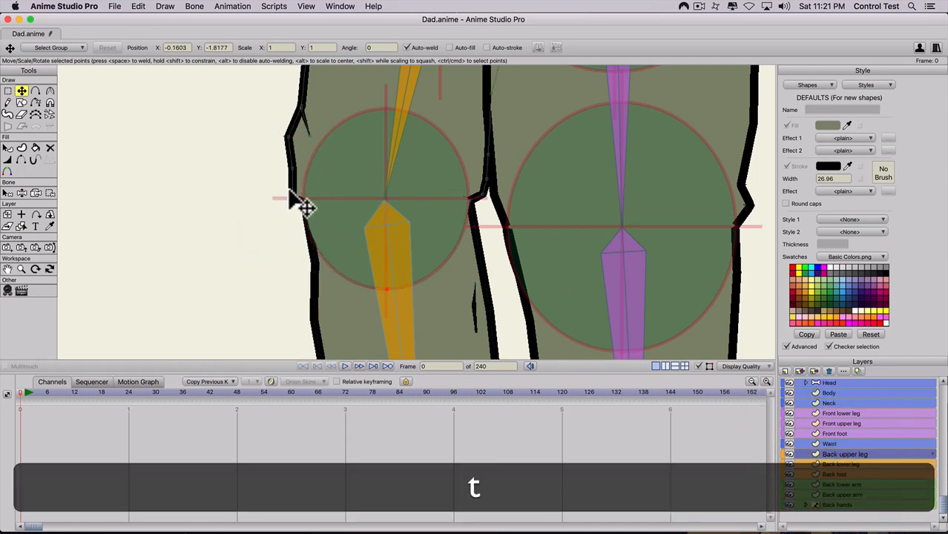
left_click(293, 187)
left_click_drag(296, 189, 320, 137)
scroll(374, 180, "down", 2)
key("t")
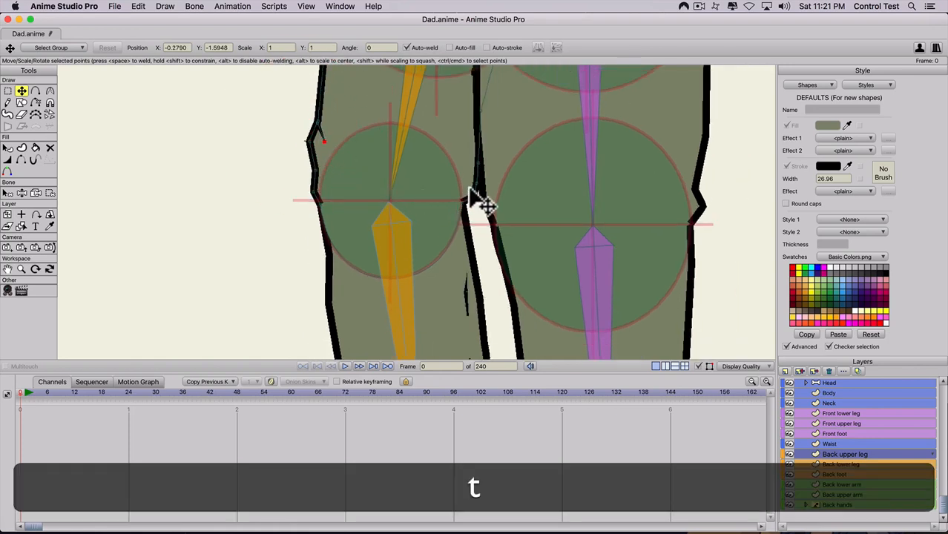
left_click_drag(468, 187, 470, 161)
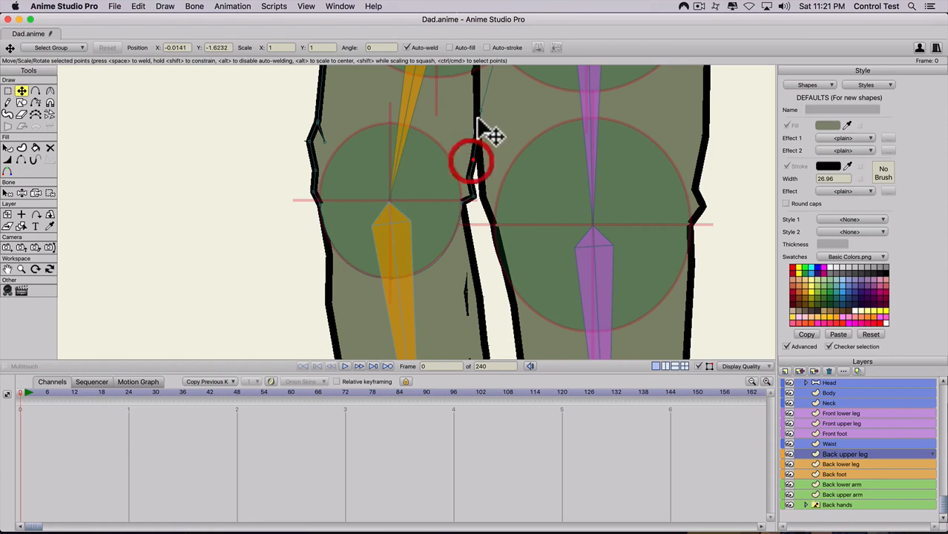
left_click_drag(480, 120, 483, 126)
On the Dad layer, test the back knee by moving the back lower leg bone with Manipulate Bones
scroll(417, 237, "down", 4)
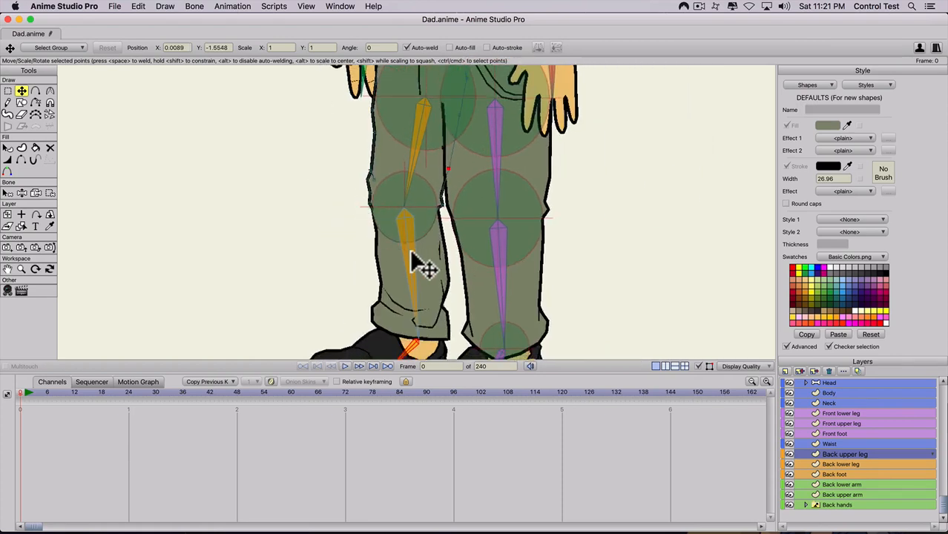
left_click(830, 384)
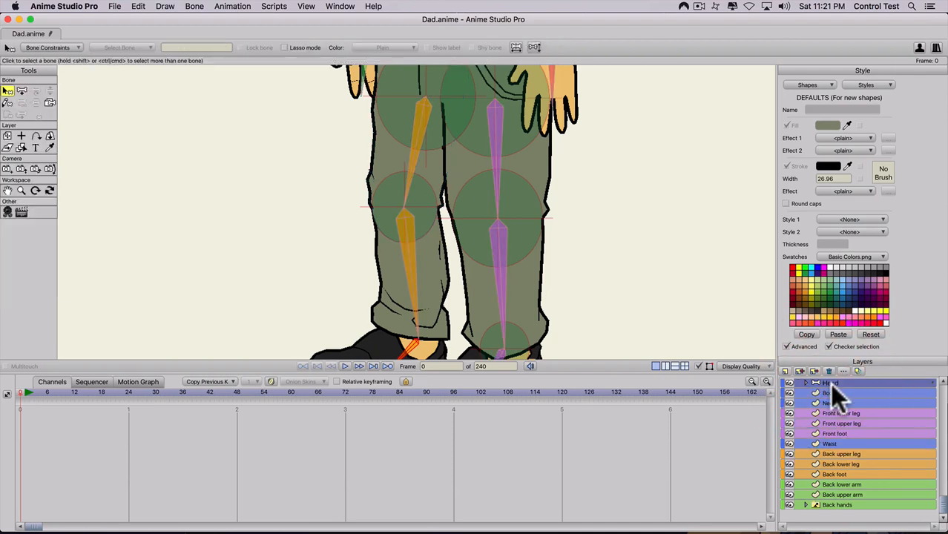
scroll(831, 383, "up", 3)
left_click(818, 381)
key("z")
mouse_move(401, 247)
left_mouse_down()
mouse_move(206, 169)
mouse_move(369, 211)
mouse_move(462, 117)
mouse_move(455, 169)
mouse_move(357, 222)
mouse_move(378, 213)
mouse_move(416, 92)
mouse_move(430, 95)
mouse_move(441, 251)
mouse_move(414, 262)
left_mouse_up()
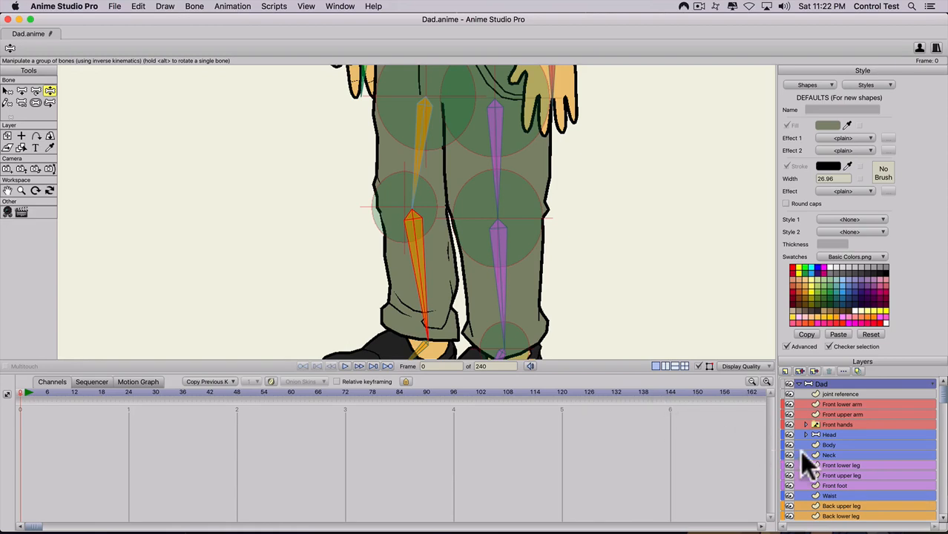
Reorder the Back upper leg layer so it sits directly below Back lower leg
scroll(829, 498, "down", 2)
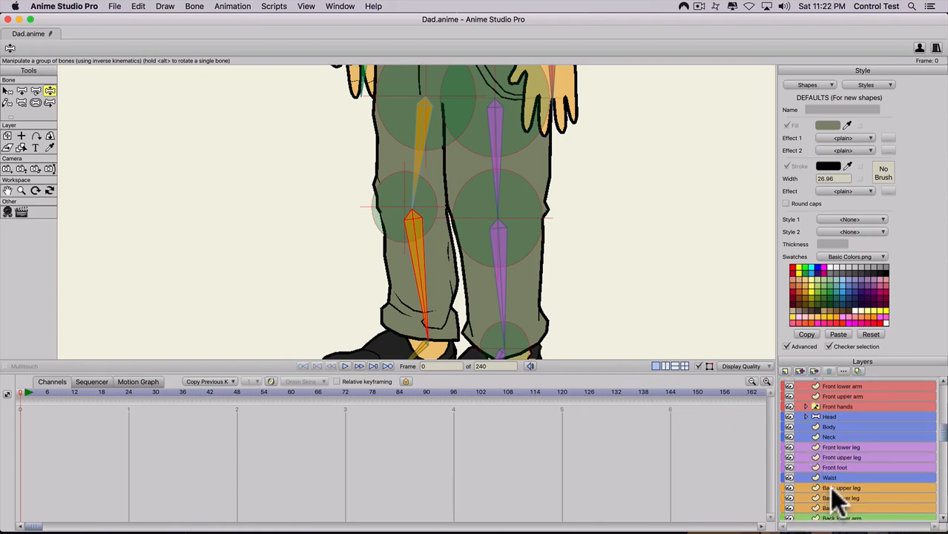
left_click(834, 490)
left_click_drag(833, 487, 831, 501)
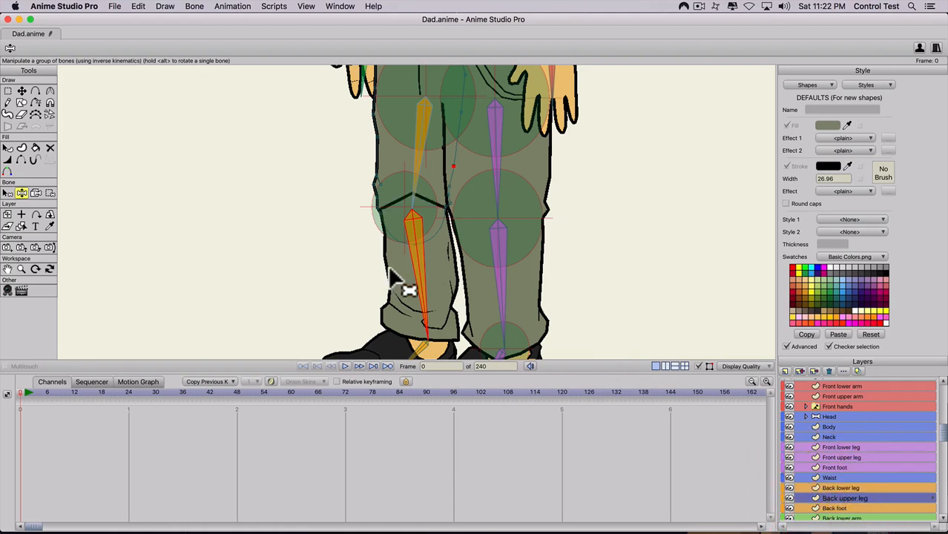
On the Back lower leg layer, hide the outline edges across the top at the knee and curve the top middle point
left_click(21, 160)
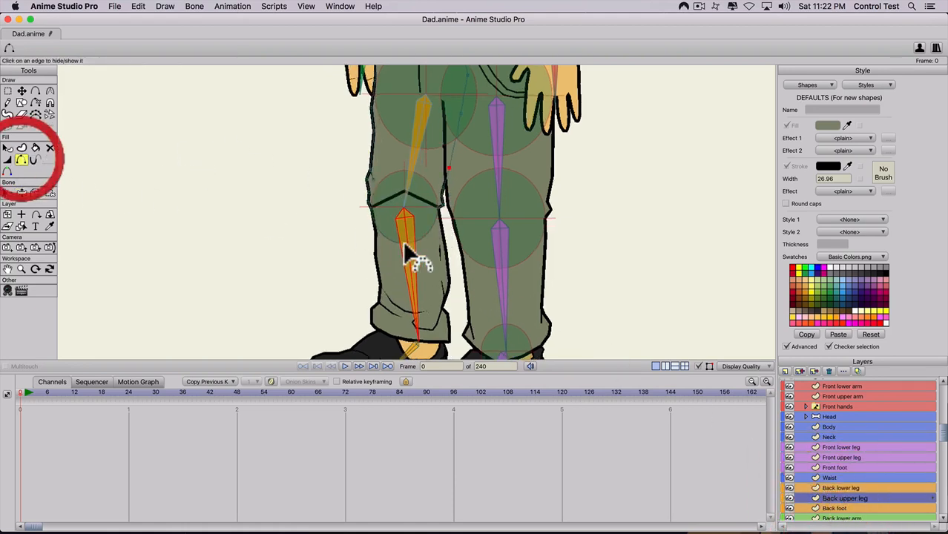
left_click(832, 488)
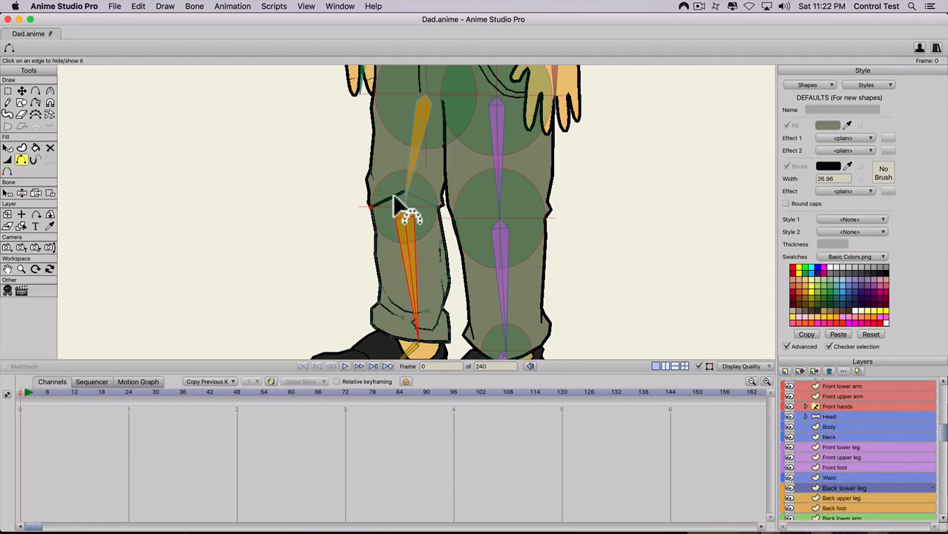
left_click(392, 201)
key("t")
key("c")
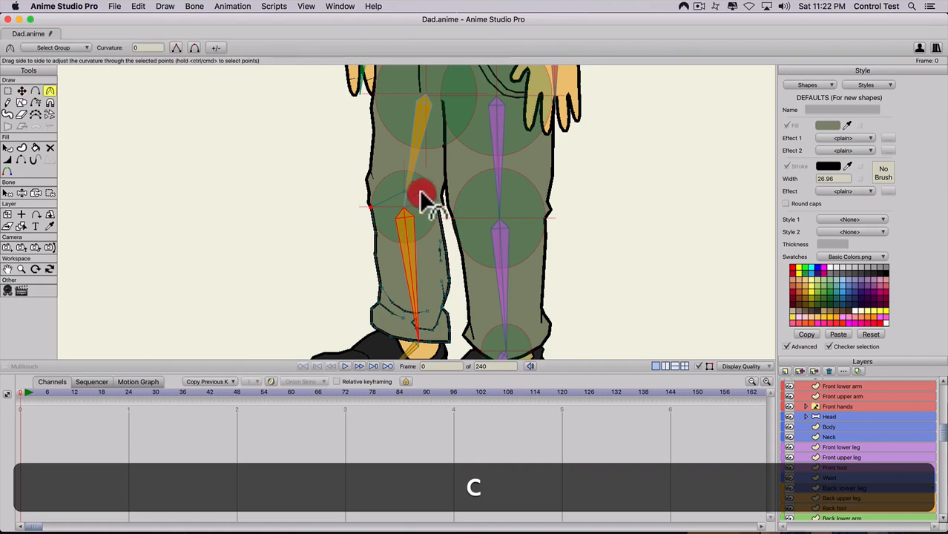
Swing the Dad layer's back lower leg bone up to horizontal and hide the Back lower leg layer to inspect the knee
key("z")
scroll(832, 393, "up", 1)
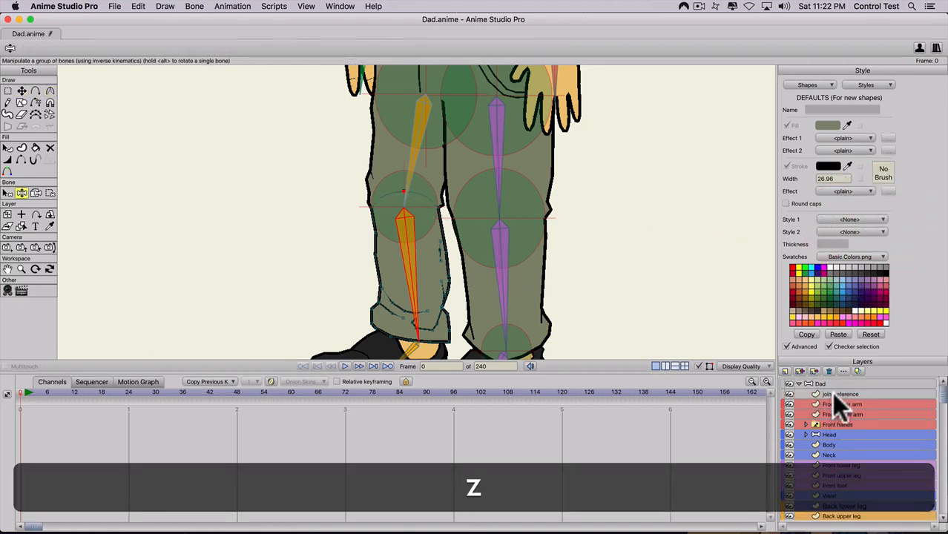
left_click(821, 384)
left_click_drag(420, 267, 476, 198)
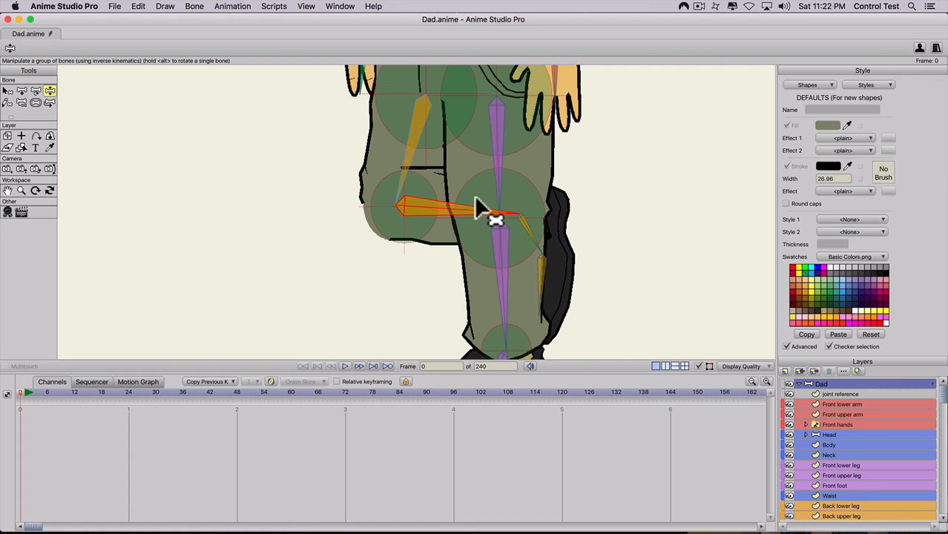
left_click(790, 506)
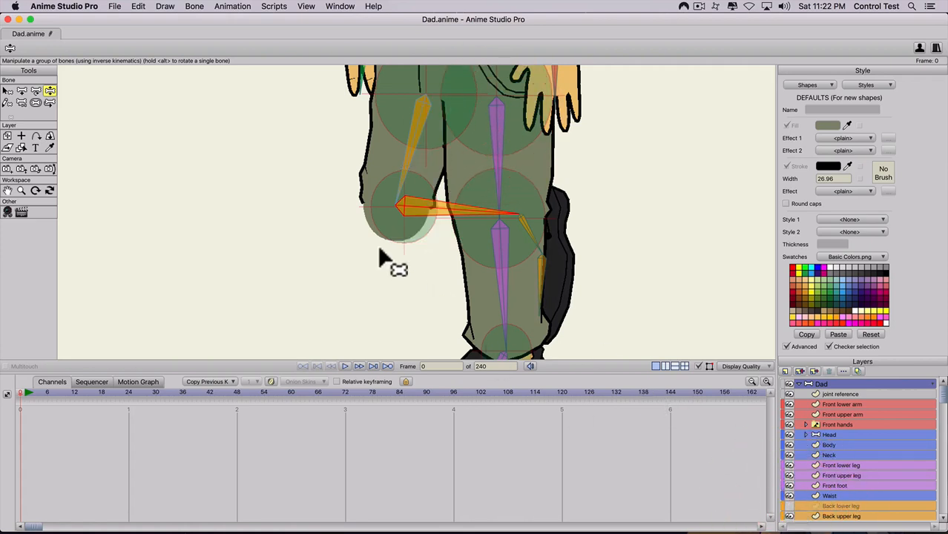
scroll(371, 260, "up", 2)
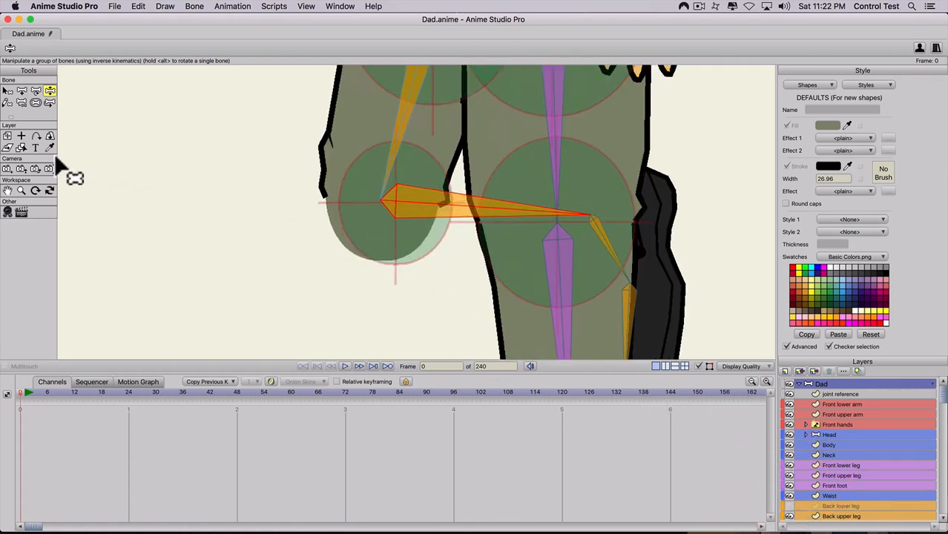
On the Back upper leg layer, show the outline edges around the rounded knee end and make the Back lower leg layer visible again
left_click(836, 515)
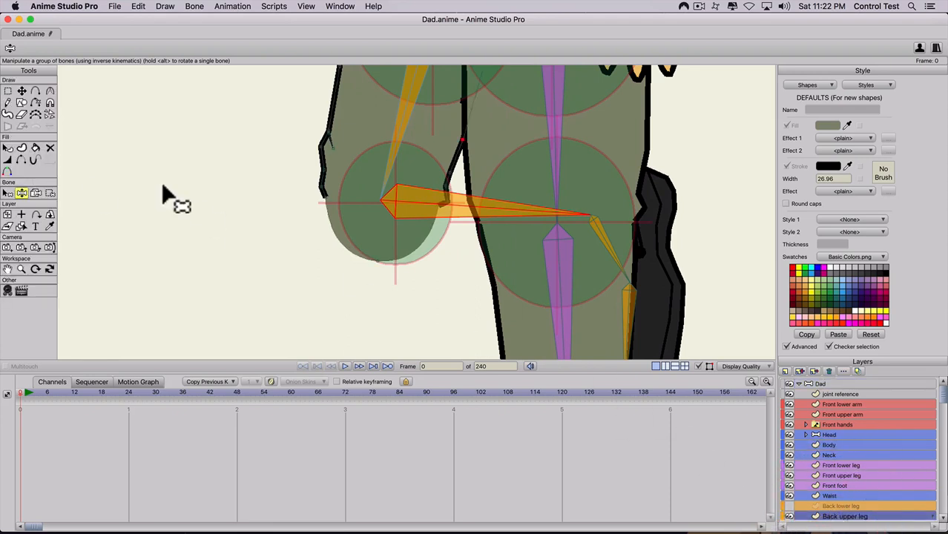
left_click(21, 159)
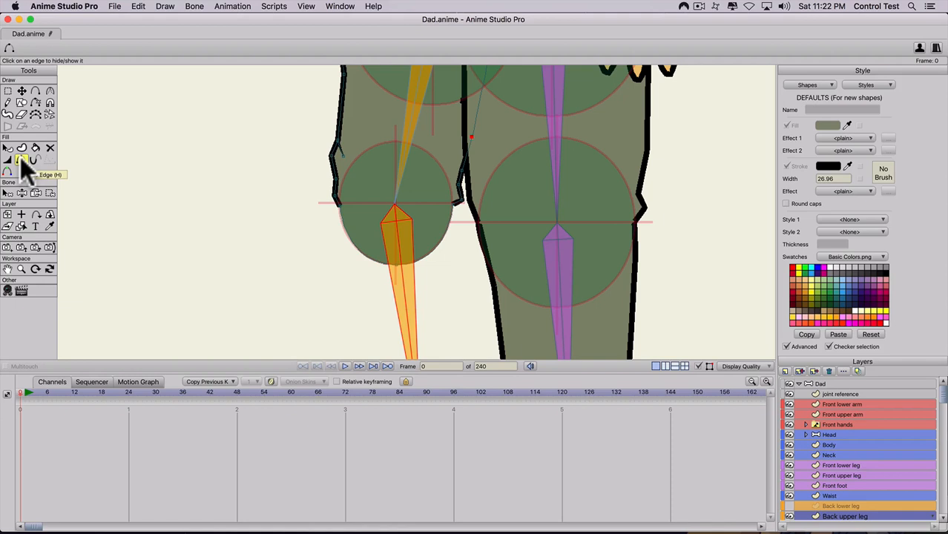
left_click(351, 246)
left_click(431, 257)
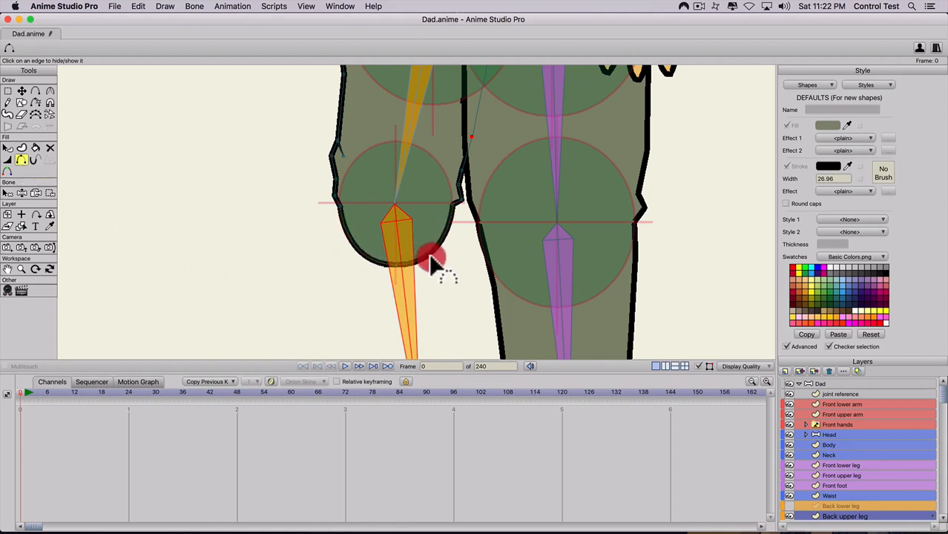
left_click(816, 505)
scroll(561, 300, "down", 5)
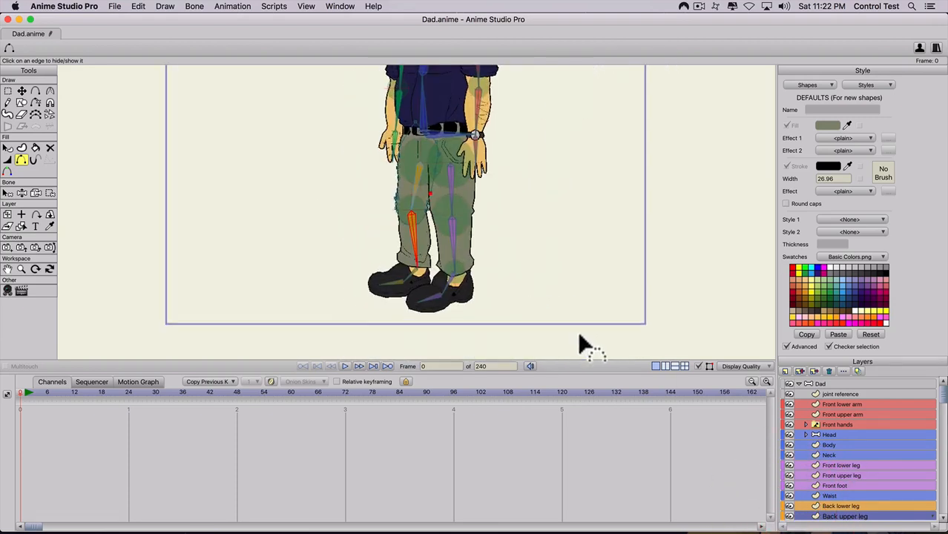
On the Dad layer, test the leg bones by raising the back leg with its knee bent and moving the front lower leg
left_click(822, 385)
key("z")
left_click_drag(429, 259, 363, 212)
left_click_drag(467, 260, 425, 286)
scroll(401, 215, "up", 5)
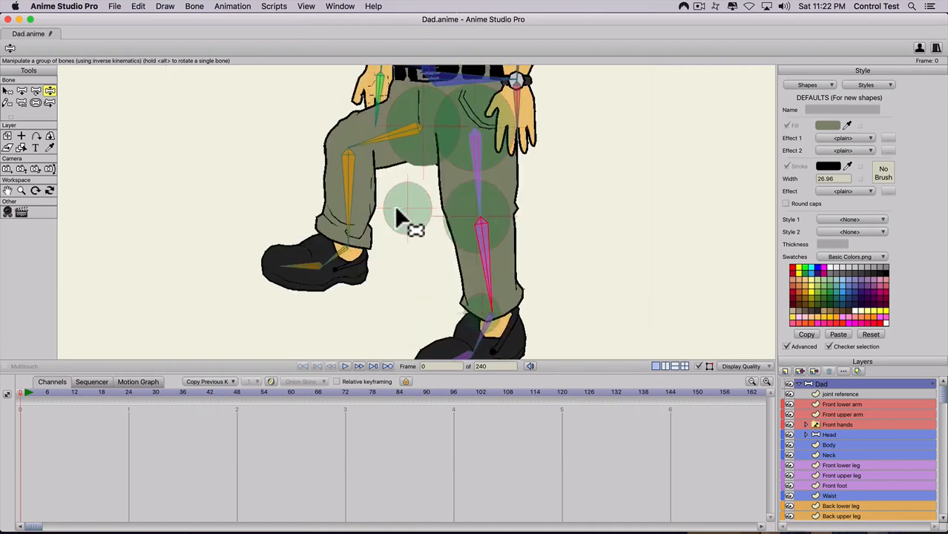
Raise the back lower leg bone until the thigh is horizontal and examine how the upper leg meets the waist at the hip
scroll(412, 169, "up", 4)
left_click_drag(412, 169, 426, 232)
scroll(427, 233, "down", 2)
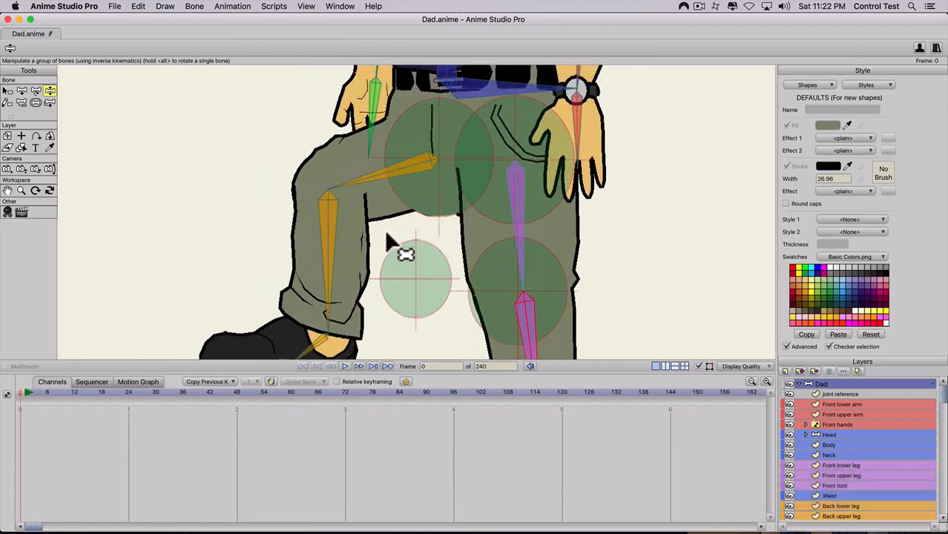
left_click_drag(335, 250, 328, 192)
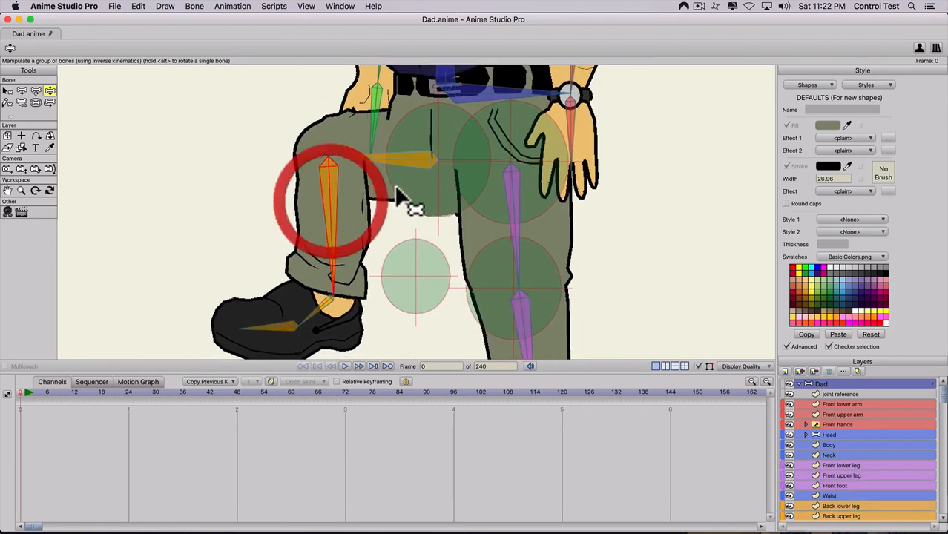
scroll(406, 202, "down", 1)
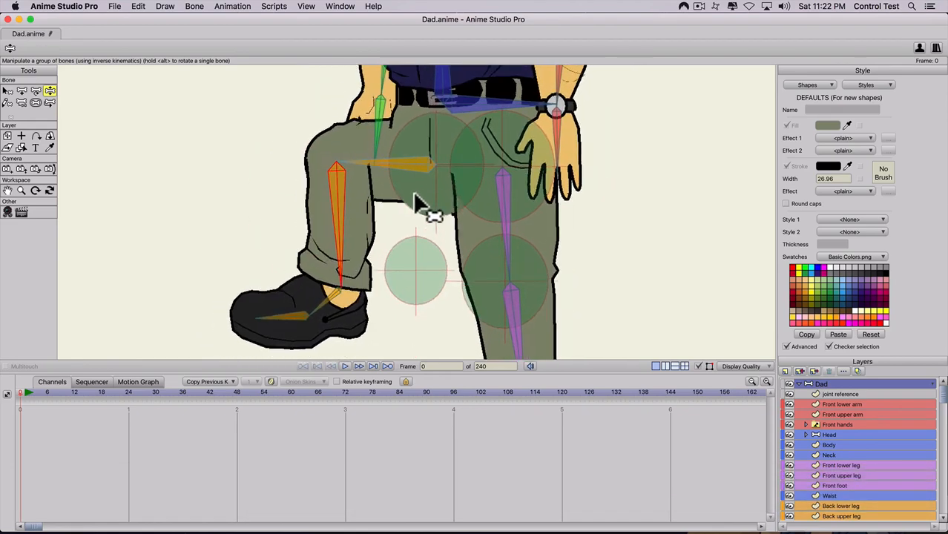
scroll(362, 196, "up", 1)
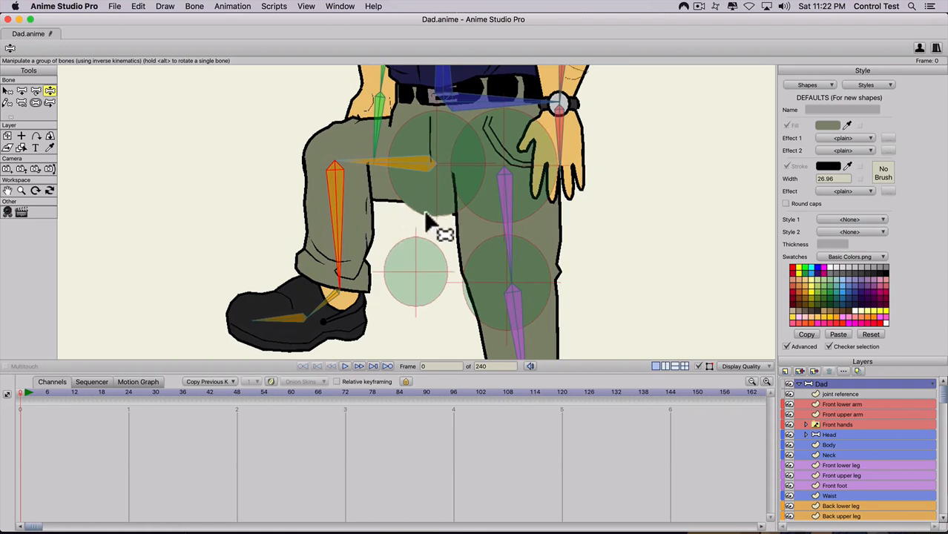
At frame 9, pose the Dad layer's back leg with the thigh horizontal and the knee bent
left_click(12, 393)
left_click(62, 397)
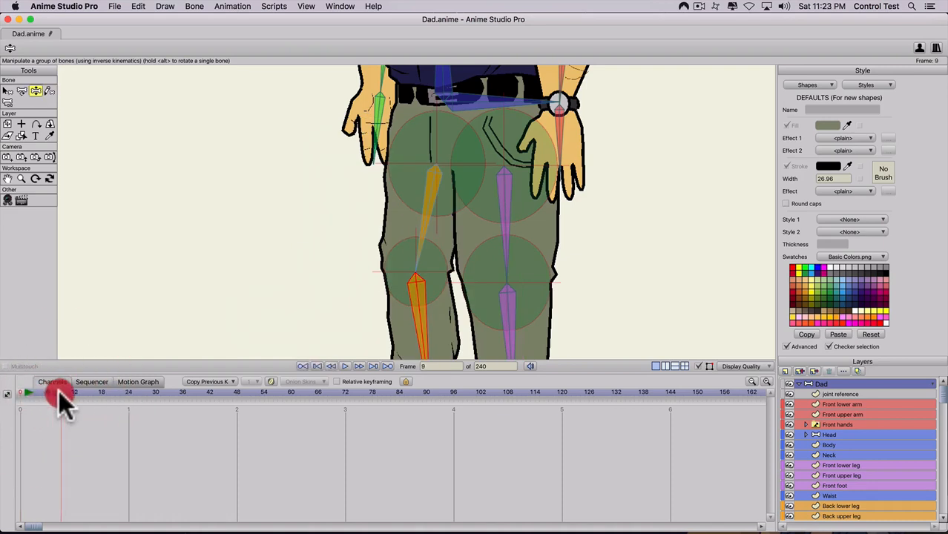
key("z")
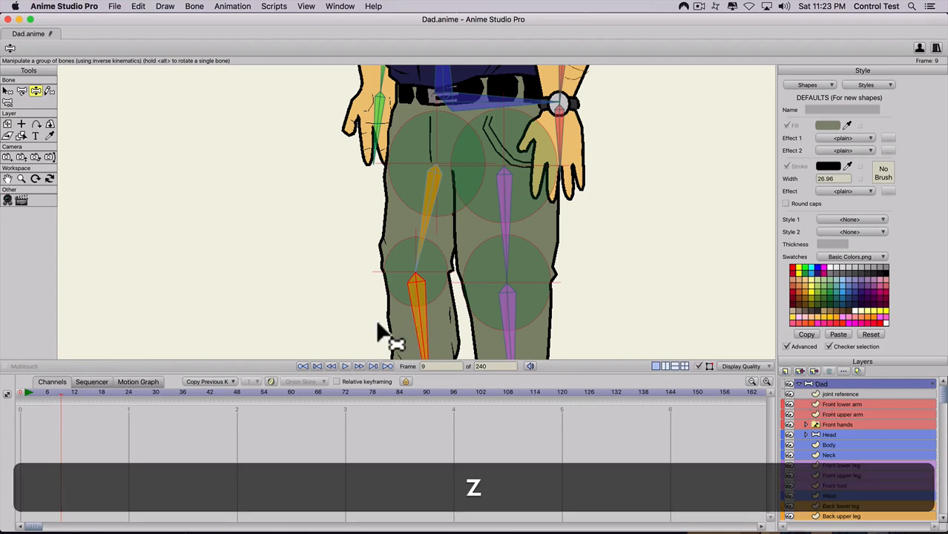
left_click_drag(377, 332, 279, 261)
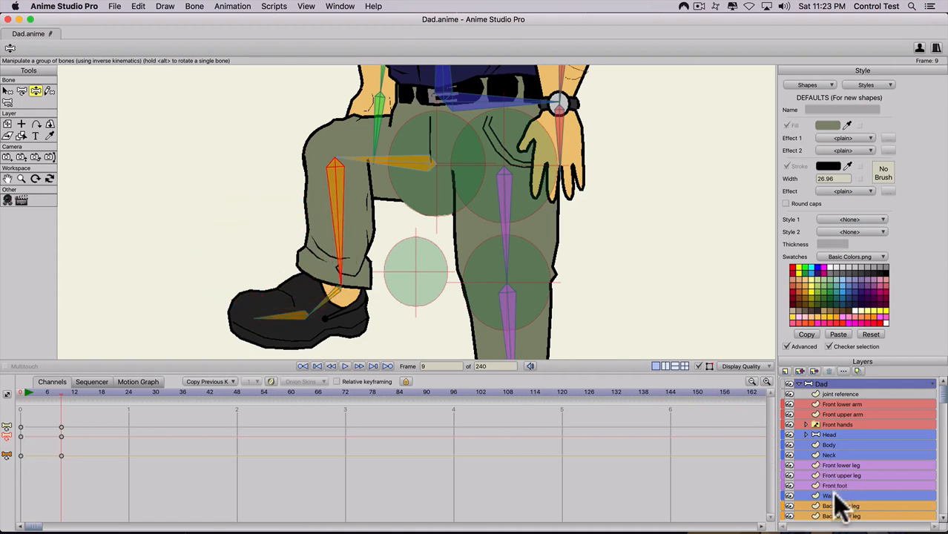
On the Waist layer at frame 9, move the lower points on the back hip side toward the hip reference circle and adjust their curvature
left_click(837, 497)
scroll(425, 297, "up", 2)
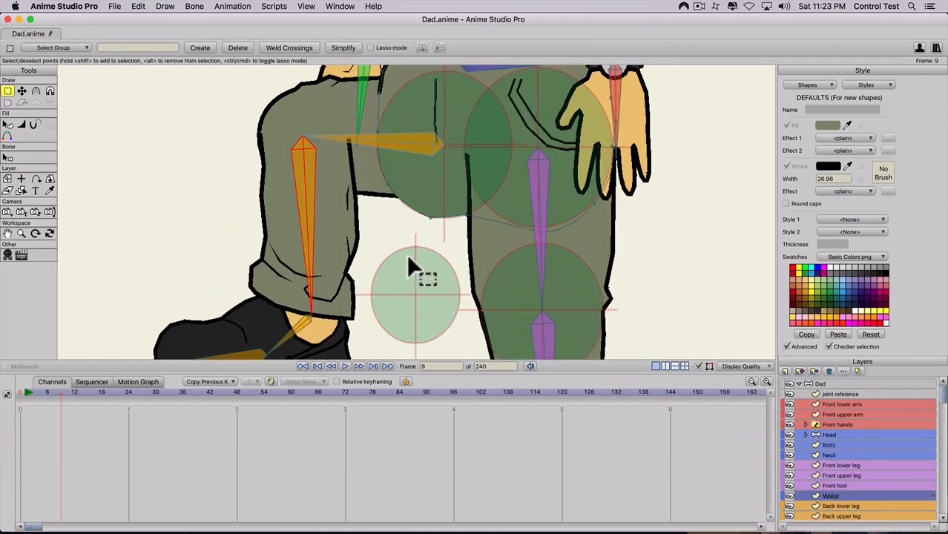
key("t")
mouse_move(400, 199)
left_mouse_down()
mouse_move(408, 176)
mouse_move(472, 168)
mouse_move(389, 197)
mouse_move(436, 205)
mouse_move(439, 216)
mouse_move(441, 195)
mouse_move(438, 210)
mouse_move(403, 201)
left_mouse_up()
key("c")
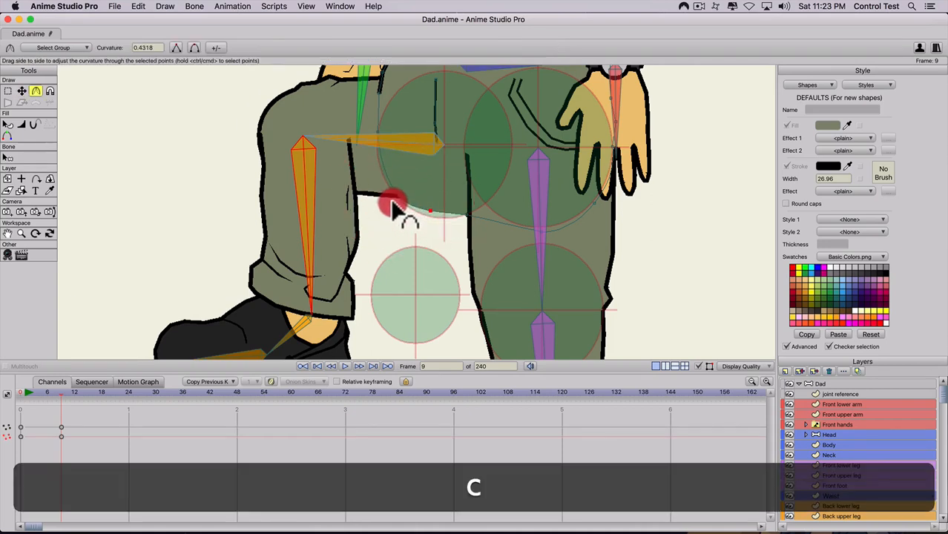
key("t")
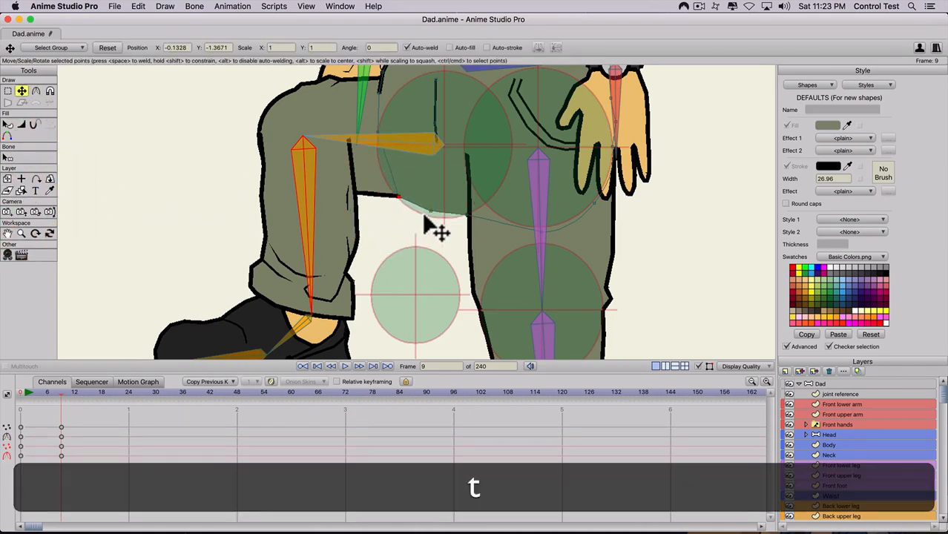
left_click_drag(434, 211, 620, 215)
key("c")
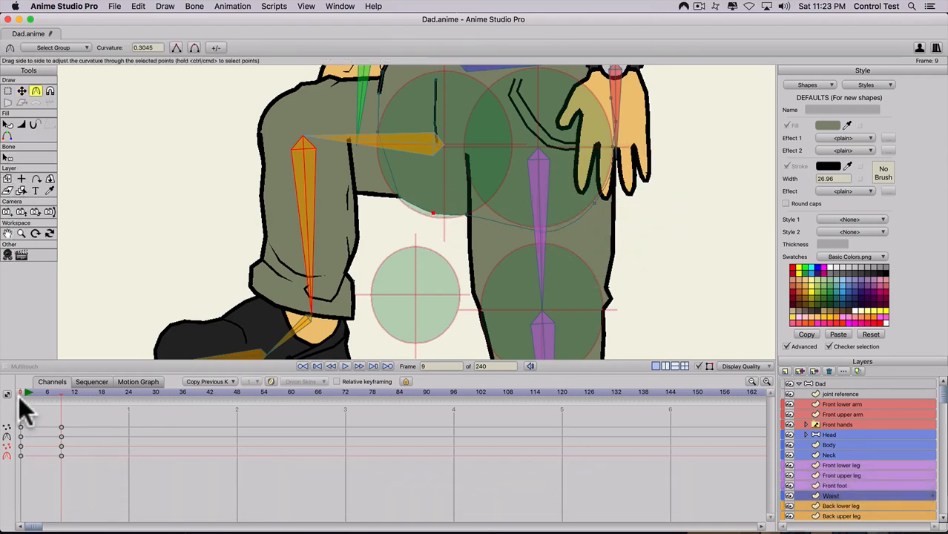
Fine-tune the Waist's bottom point under the back hip so its curve follows the hip reference circle
scroll(401, 212, "down", 5)
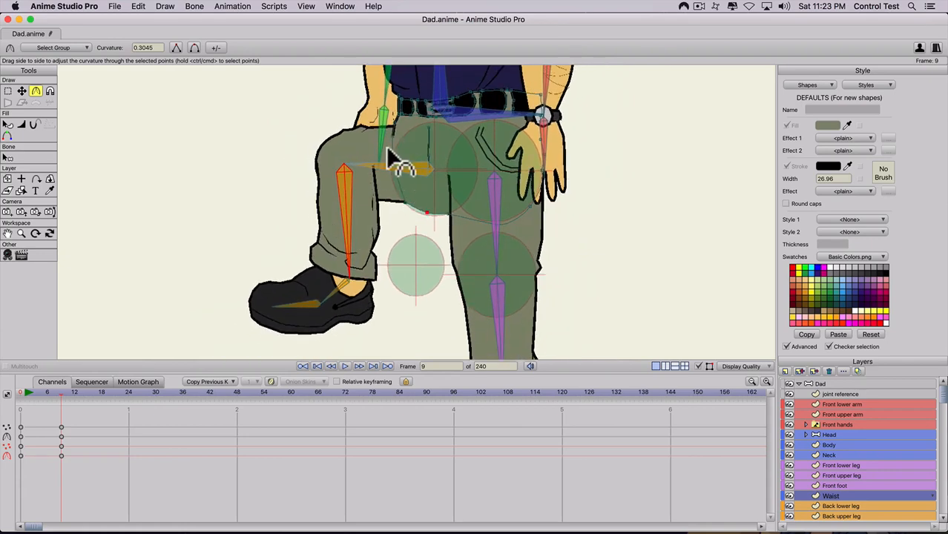
left_click(408, 210)
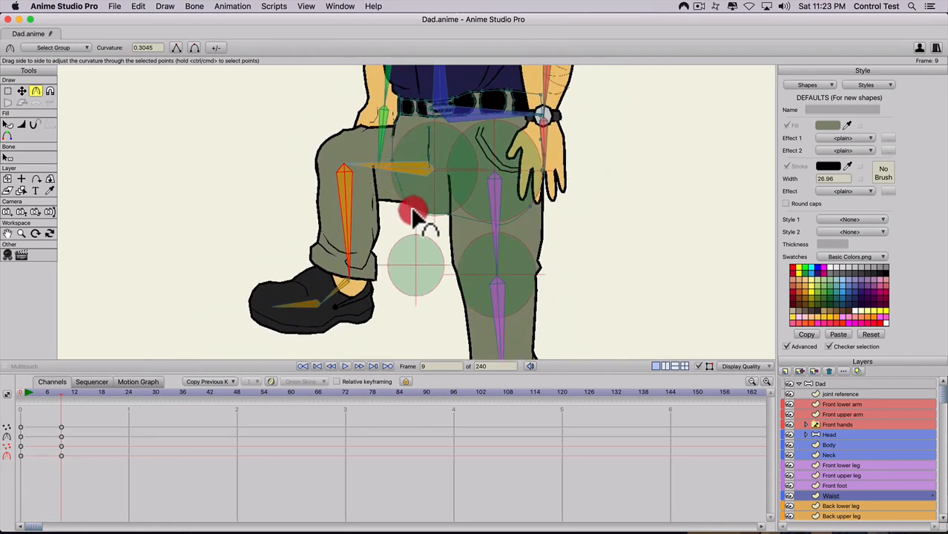
key("t")
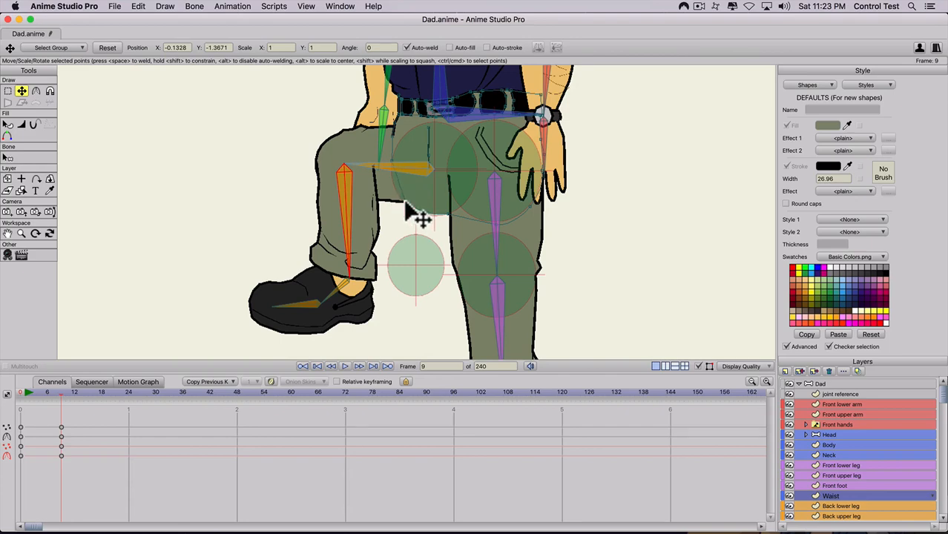
scroll(409, 218, "up", 3)
left_click(442, 218)
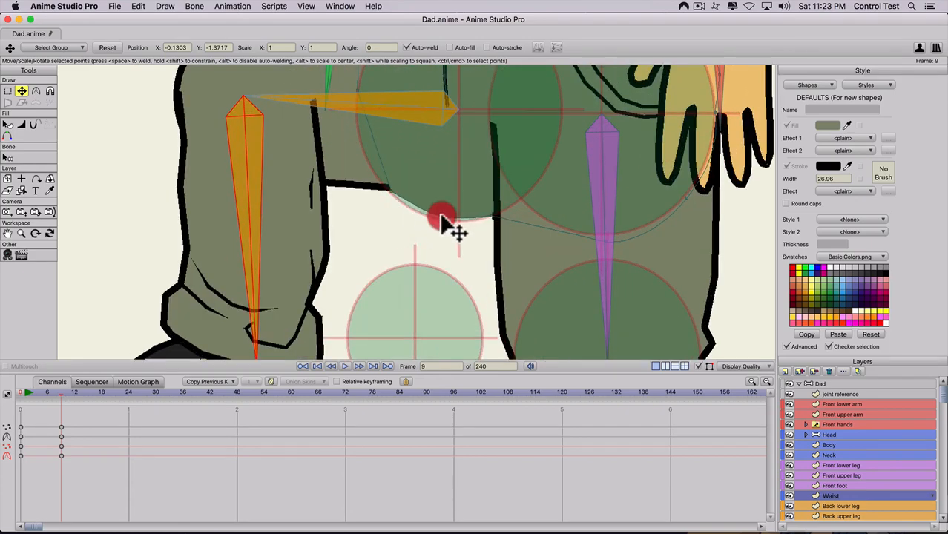
left_click(435, 218)
left_click_drag(435, 216, 509, 192)
key("c")
key("t")
Move the Waist's outer lower hip point onto the reference circle with curvature about 0.28, and adjust the crotch point
left_click(380, 176)
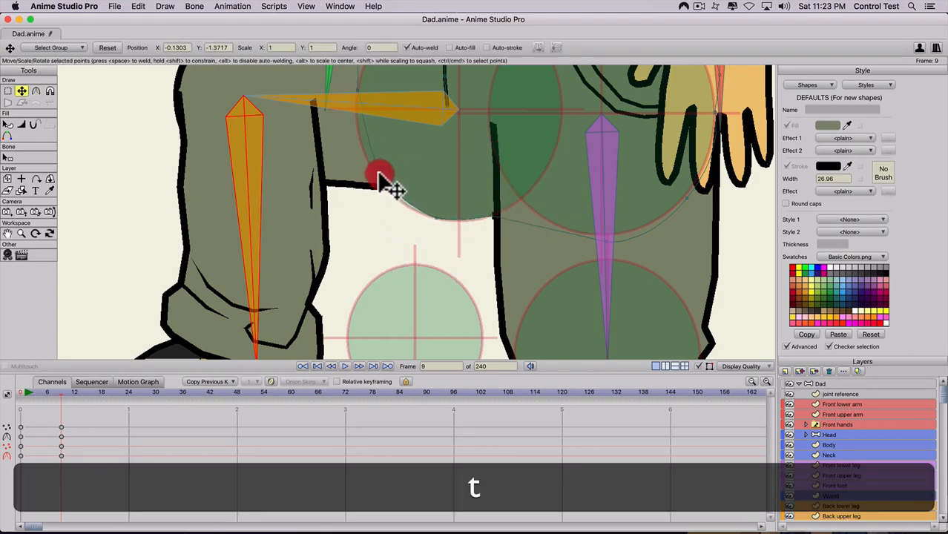
left_click(377, 172)
key("c")
left_click_drag(432, 175, 446, 171)
scroll(384, 178, "down", 2)
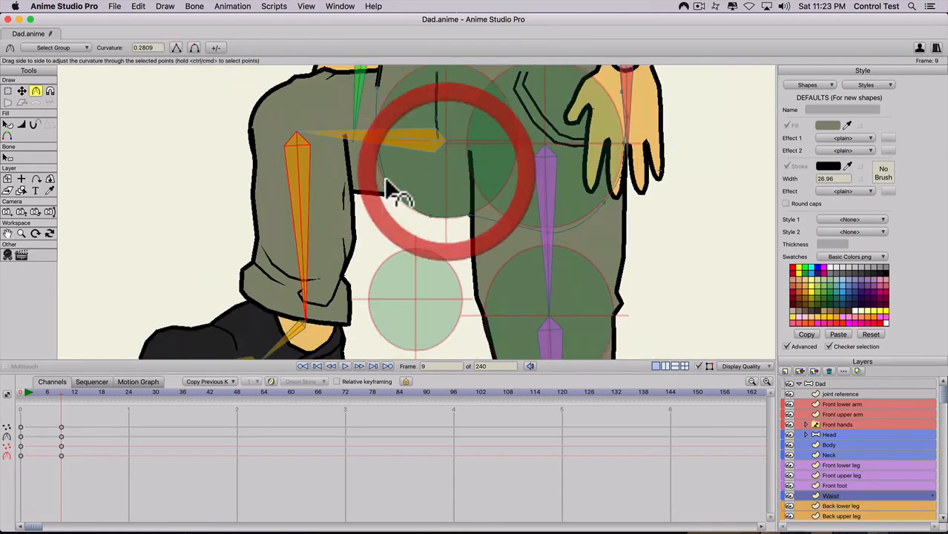
scroll(386, 179, "down", 1)
key("t")
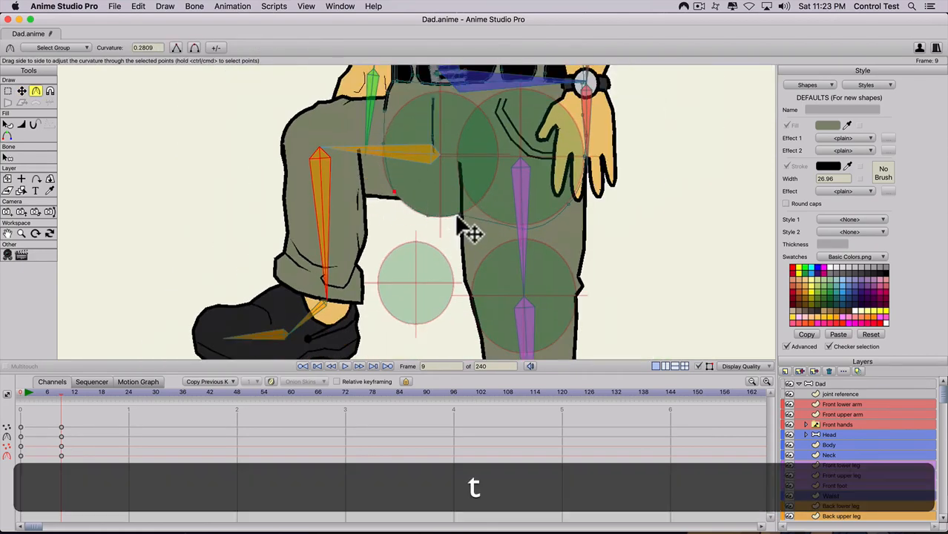
left_click(458, 219)
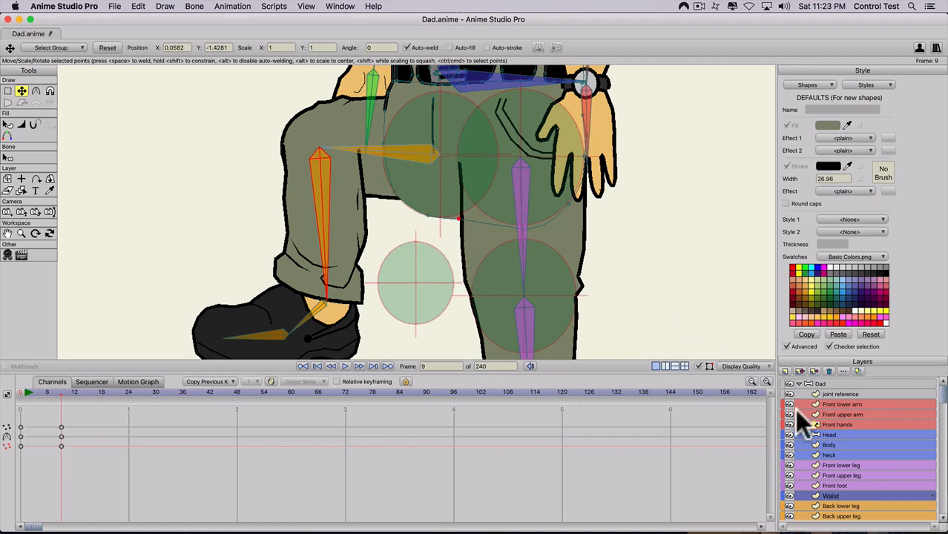
On the Back upper leg layer, pull the thigh's underside points down to the waist's lower edge and curve the line
scroll(829, 484, "down", 1)
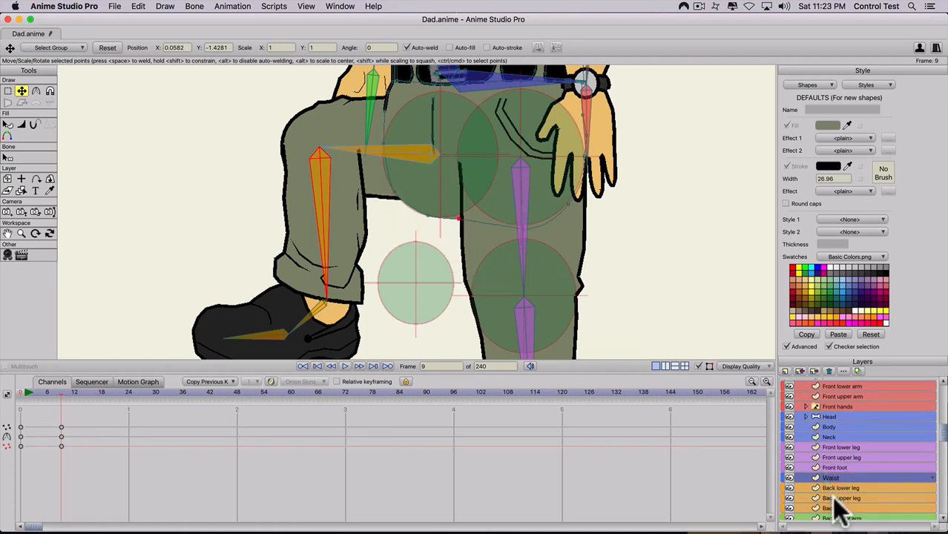
left_click(834, 498)
scroll(349, 217, "up", 3)
key("t")
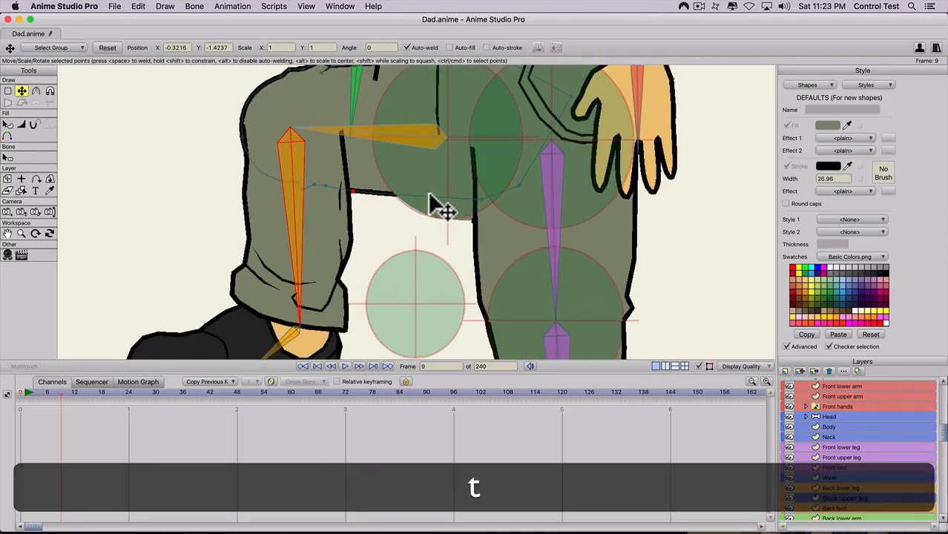
left_click_drag(430, 195, 429, 220)
left_click(428, 220)
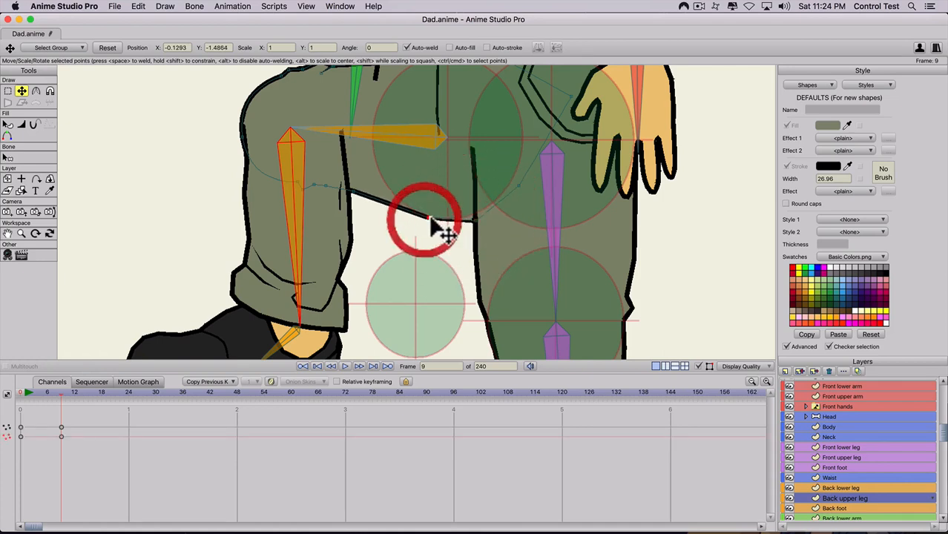
left_click(476, 218)
key("c")
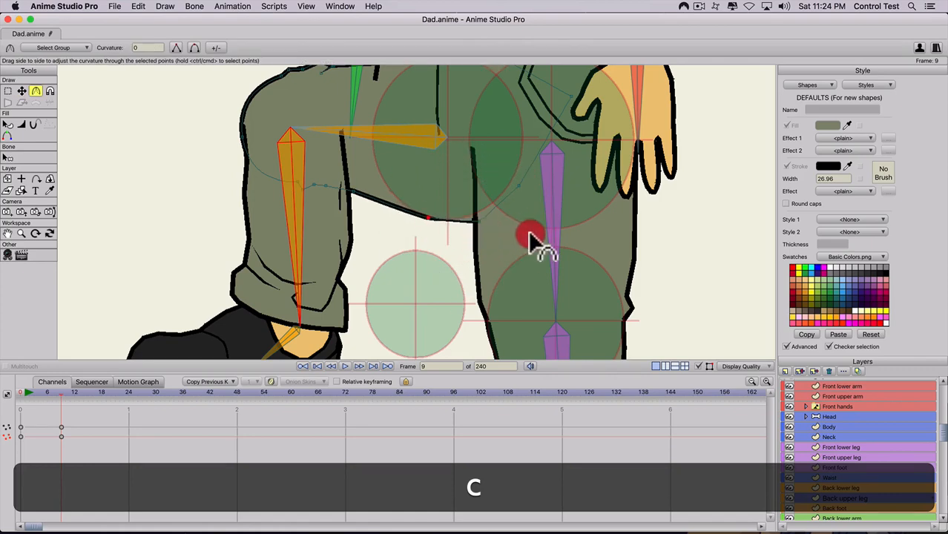
left_click_drag(531, 236, 555, 235)
Move the Back upper leg's inner and top hip-end points inward so they sit inside the waist shape
key("t")
left_click_drag(519, 185, 512, 195)
key("space")
left_click_drag(514, 136, 477, 197)
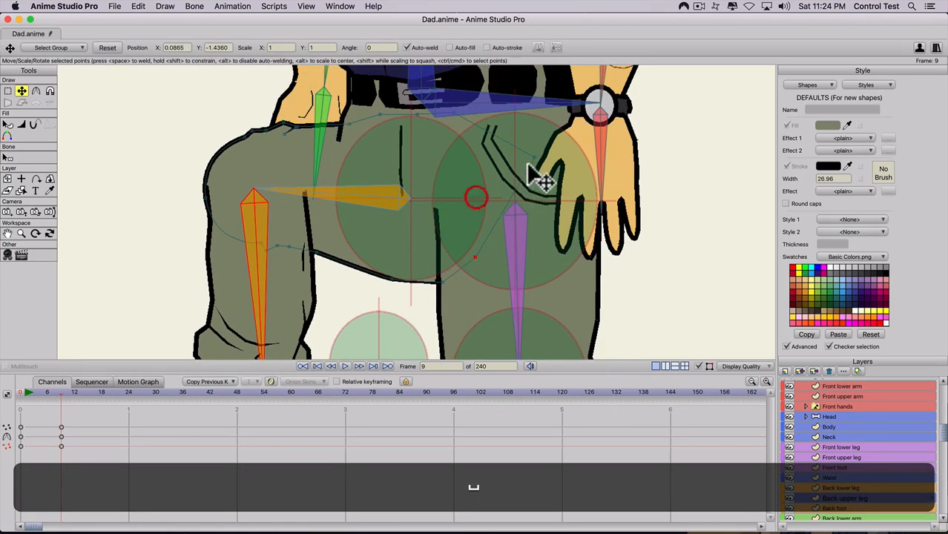
left_click_drag(534, 157, 472, 177)
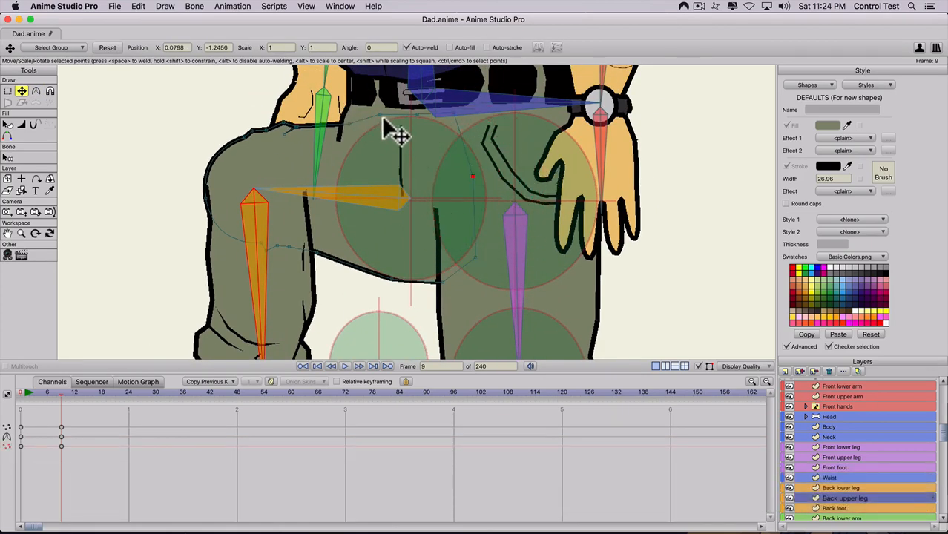
left_click_drag(452, 124, 351, 129)
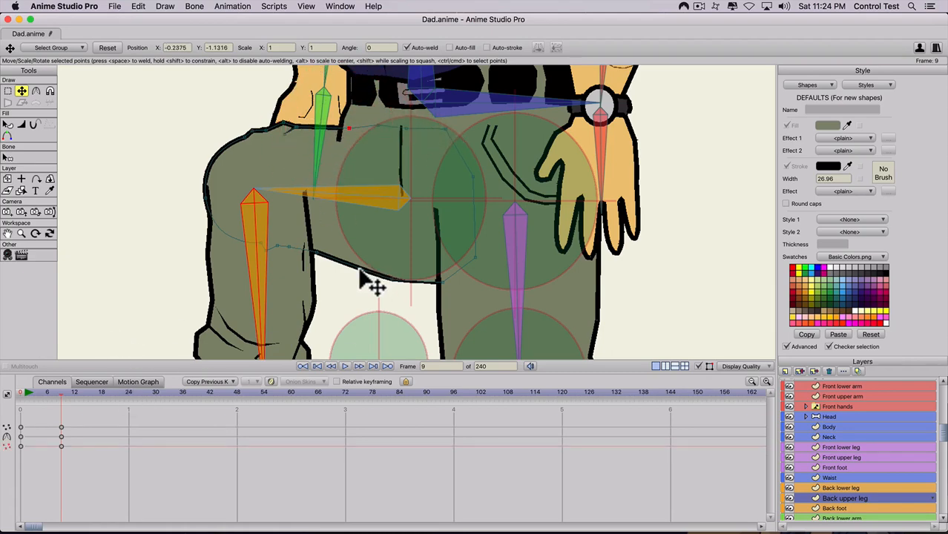
Reposition the Back upper leg's lower inner hip point and crotch corner point so the thigh's underside meets the front leg
key("t")
left_click(442, 282)
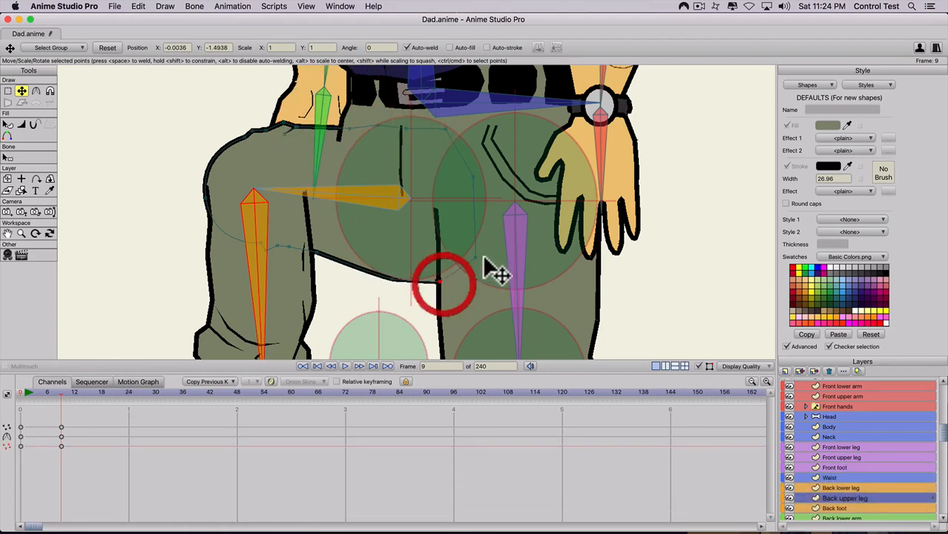
left_click_drag(440, 282, 470, 254)
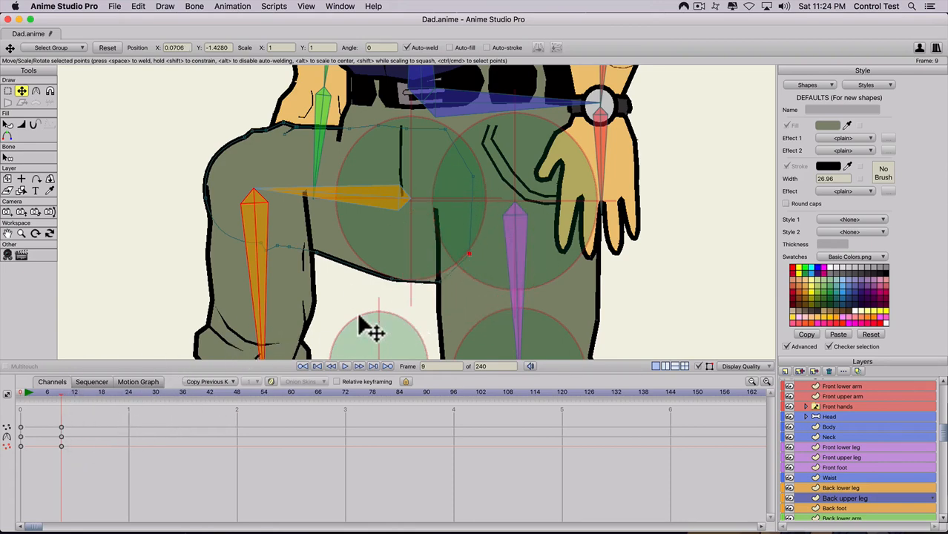
key("t")
mouse_move(433, 283)
left_mouse_down()
mouse_move(402, 286)
mouse_move(440, 289)
left_mouse_up()
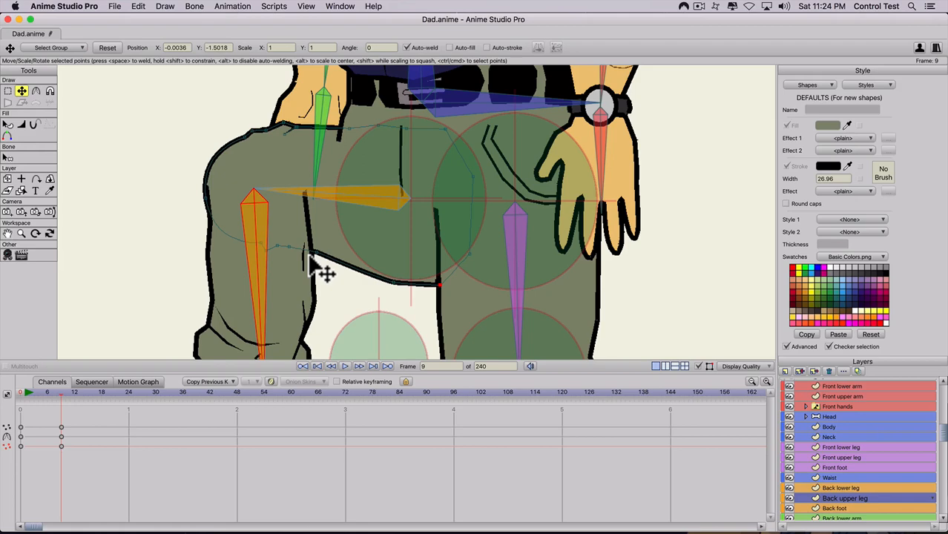
Move the Back upper leg layer's frame 9 keyframes to frame 0 by cutting and pasting them
left_click_drag(77, 414, 51, 461)
key("super")
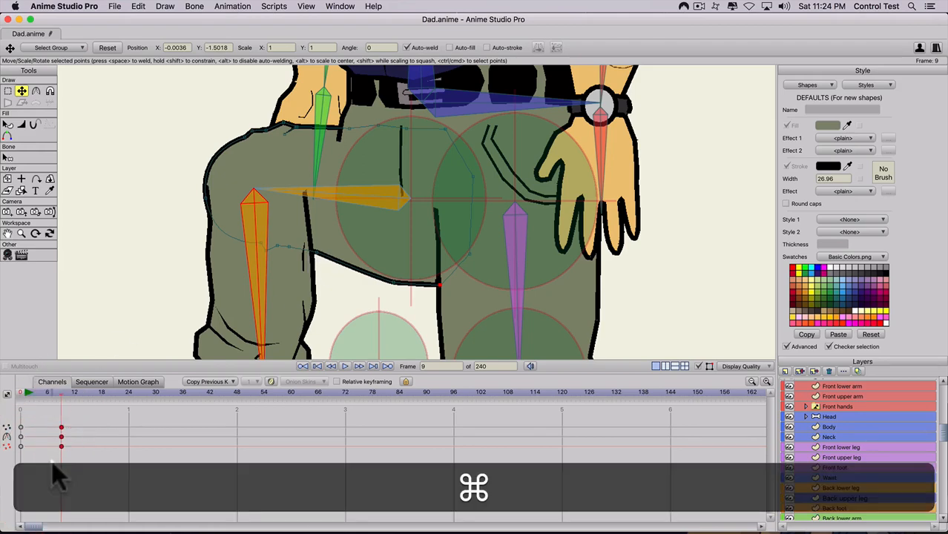
key("super+x")
left_click(16, 393)
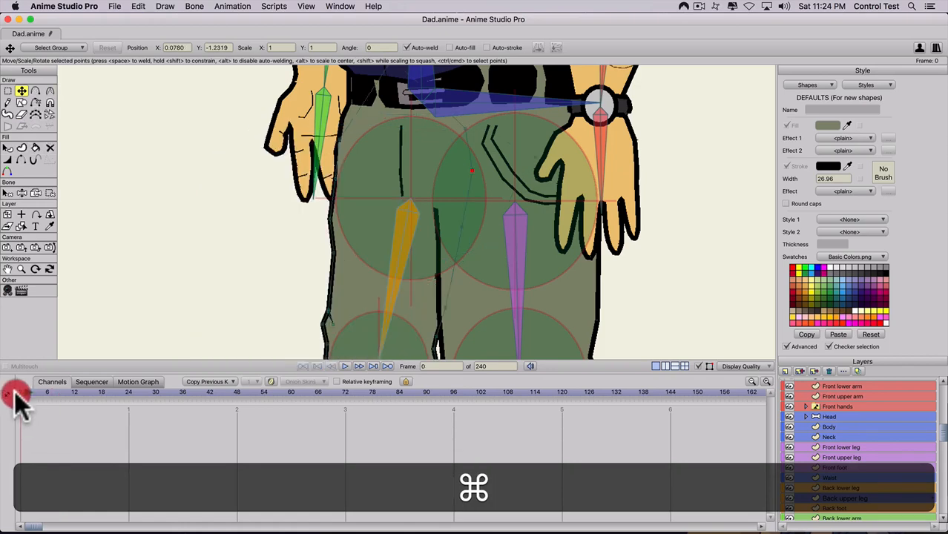
key("super+v")
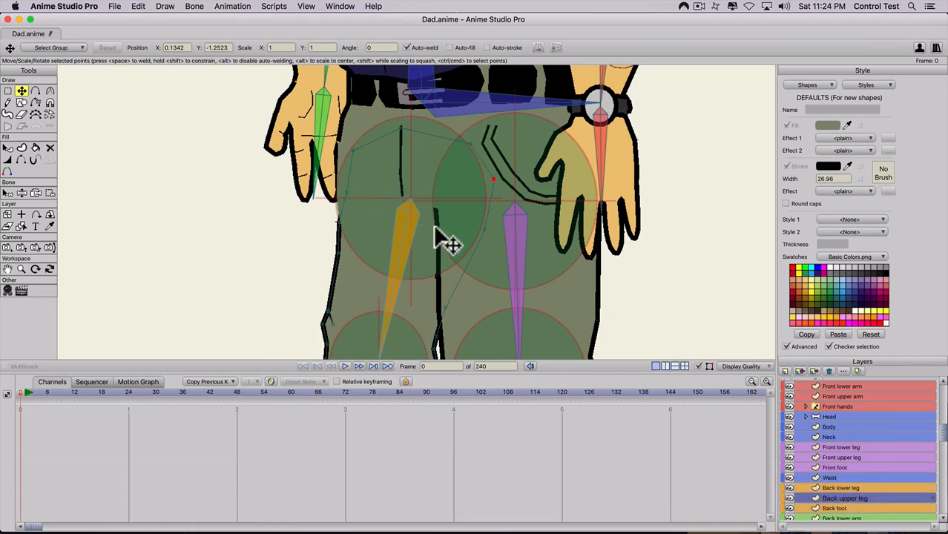
Adjust the Back upper leg's upper inner and outer hip-end points so they follow the hip reference circle
key("t")
left_click_drag(473, 143, 467, 144)
key("super+z")
key("super+t")
key("t")
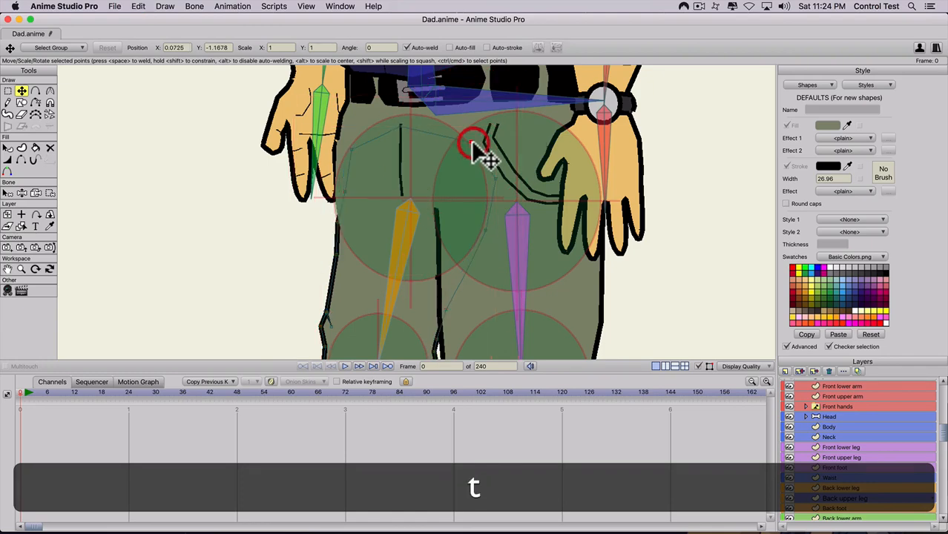
key("t")
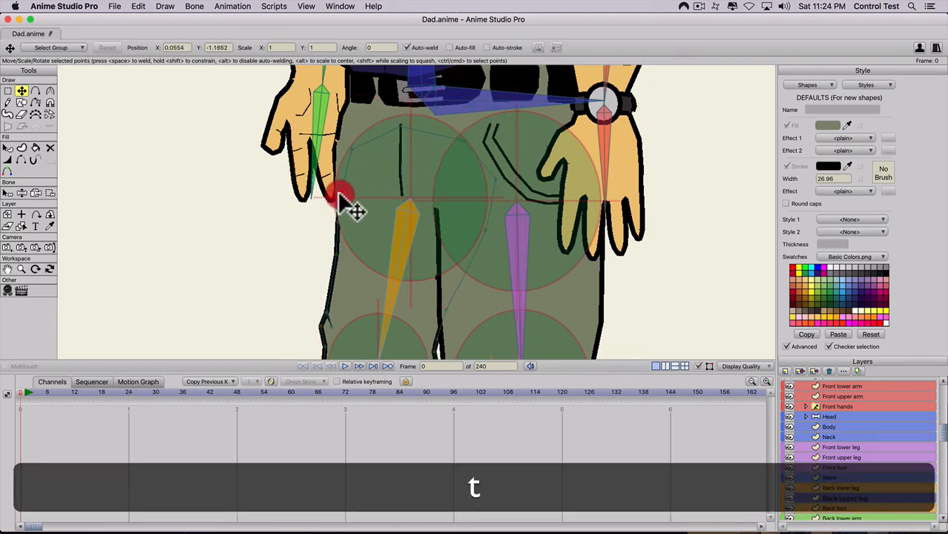
left_click_drag(338, 200, 357, 157)
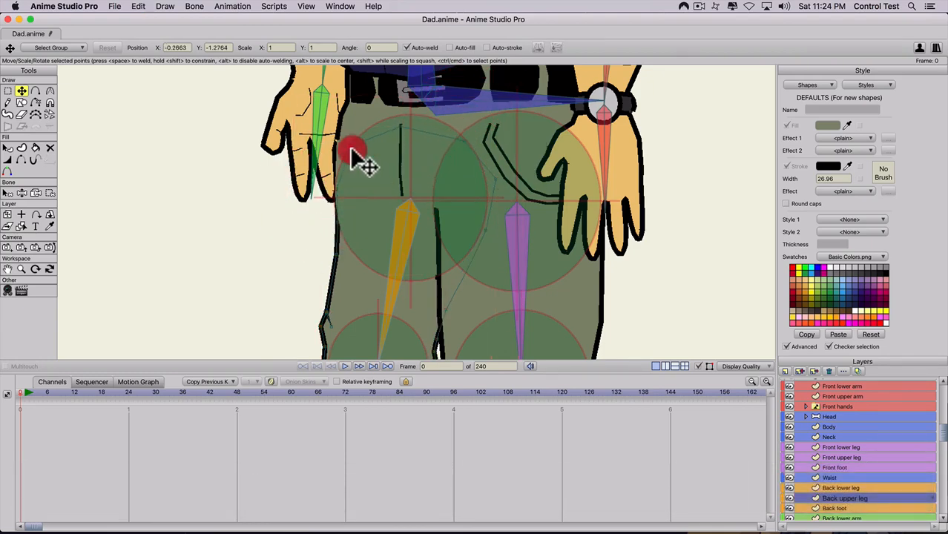
Fit the Back upper leg's top and inner hip points to the reference circle, with curvature about 0.1111 at the upper inner point
key("c")
left_click(401, 127)
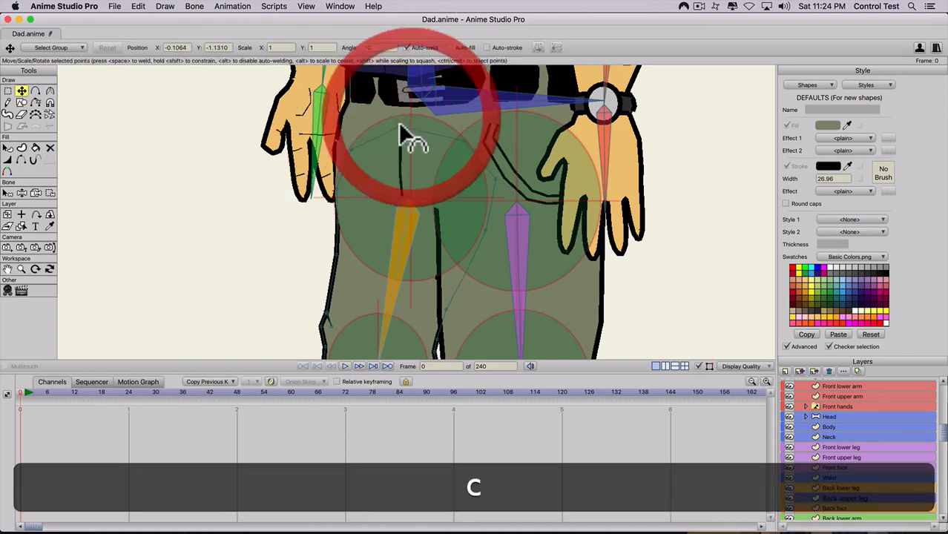
key("t")
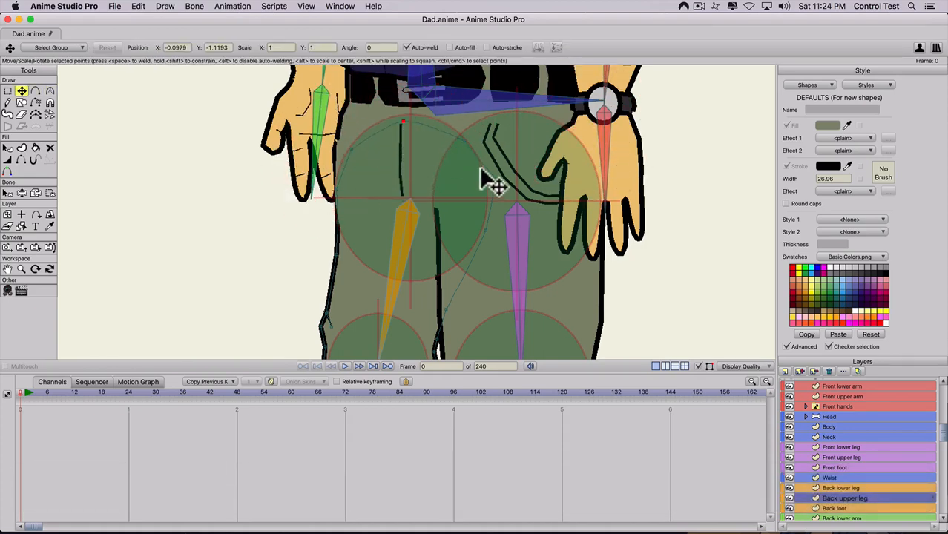
left_click(487, 182)
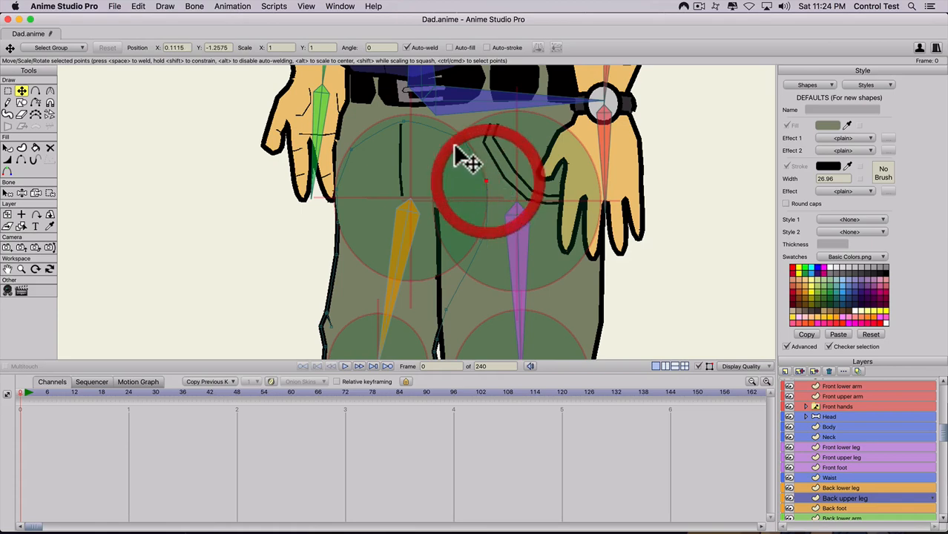
key("c")
scroll(418, 301, "down", 3)
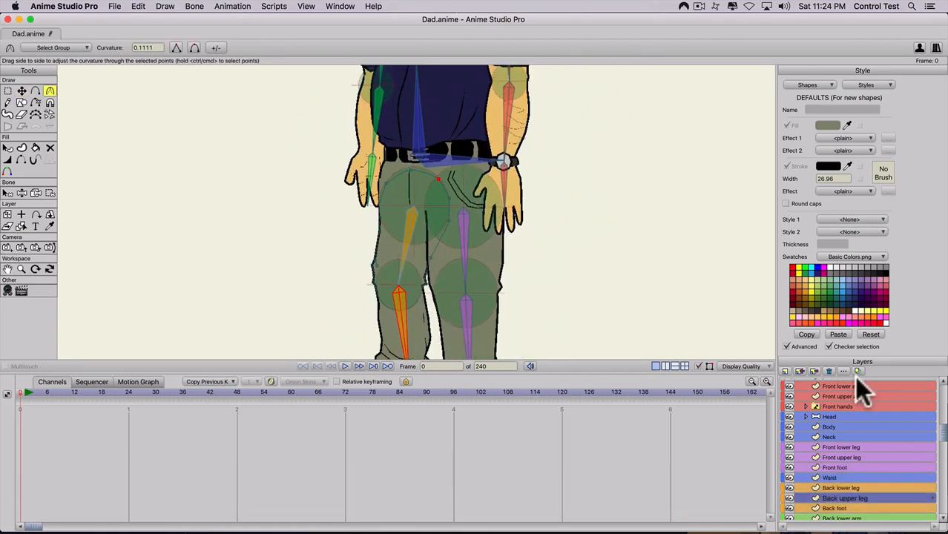
Delete the frame 9 keyframes from the Dad bone layer
scroll(839, 405, "up", 2)
left_click(824, 383)
key("z")
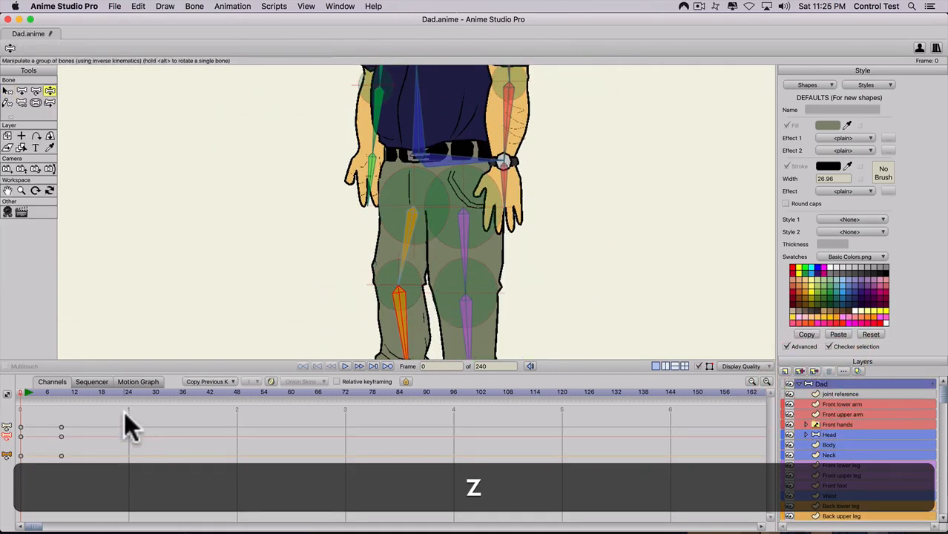
left_click_drag(34, 469, 34, 469)
key("BackSpace")
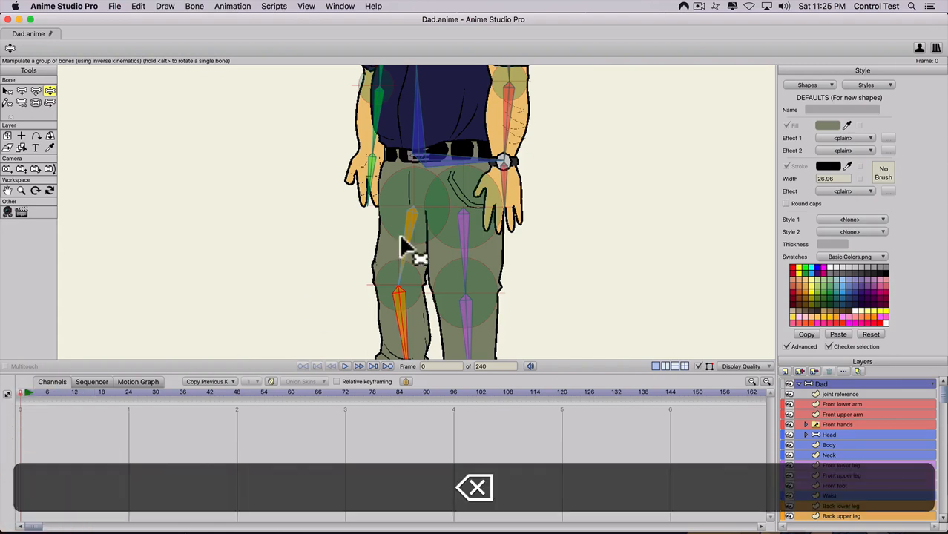
Bend both legs into a seated pose with Manipulate Bones to check the hip and knee joints
key("z")
left_click_drag(403, 294, 362, 269)
scroll(416, 319, "down", 3)
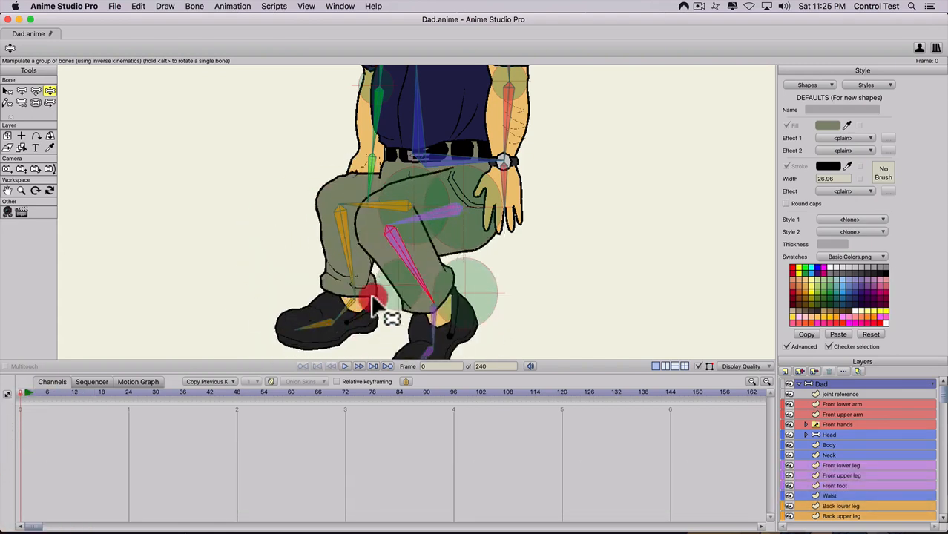
scroll(367, 297, "down", 3)
key("space")
left_click_drag(370, 248, 379, 305)
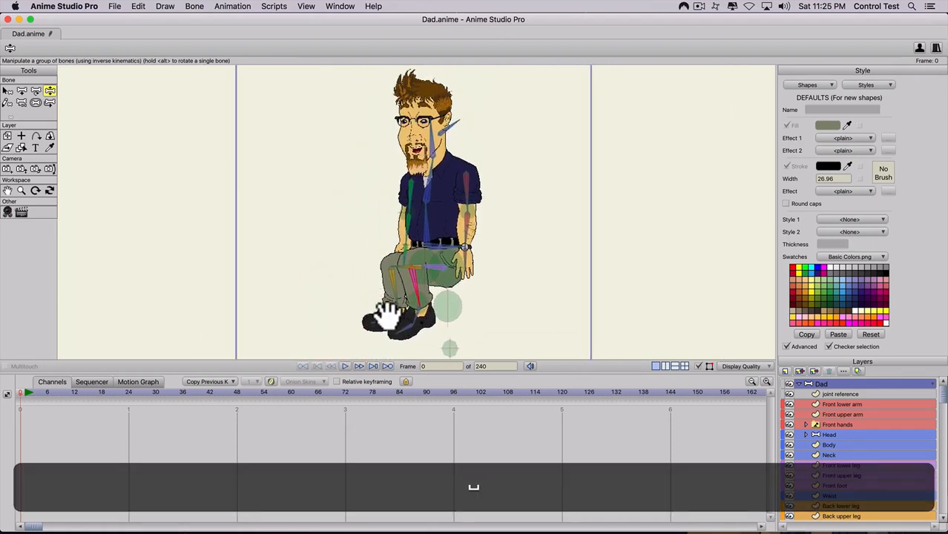
Straighten the front leg to inspect the raised back leg's hip joint, and reset the rig to its frame 0 pose
left_click_drag(435, 314, 453, 349)
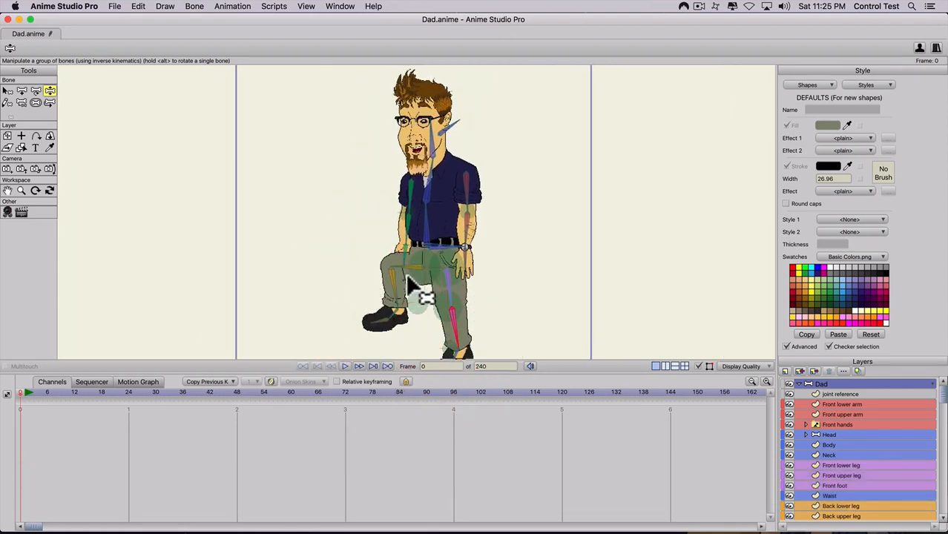
scroll(407, 277, "up", 2)
scroll(413, 297, "up", 1)
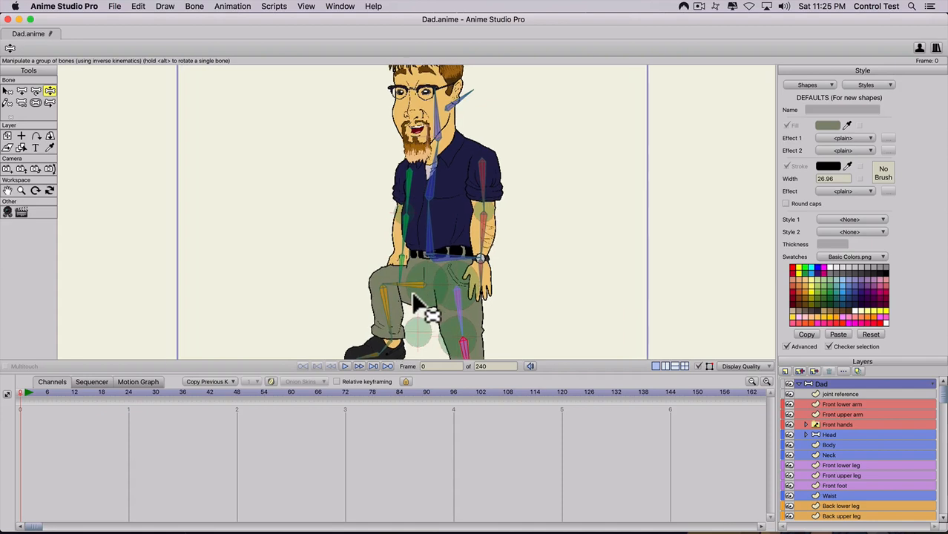
scroll(434, 284, "up", 3)
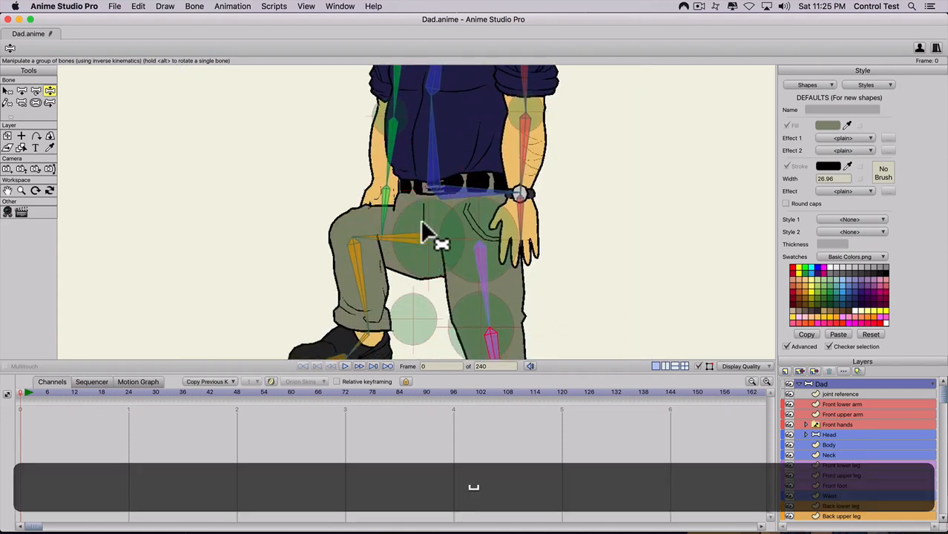
left_click_drag(364, 274, 354, 316)
left_click(6, 393)
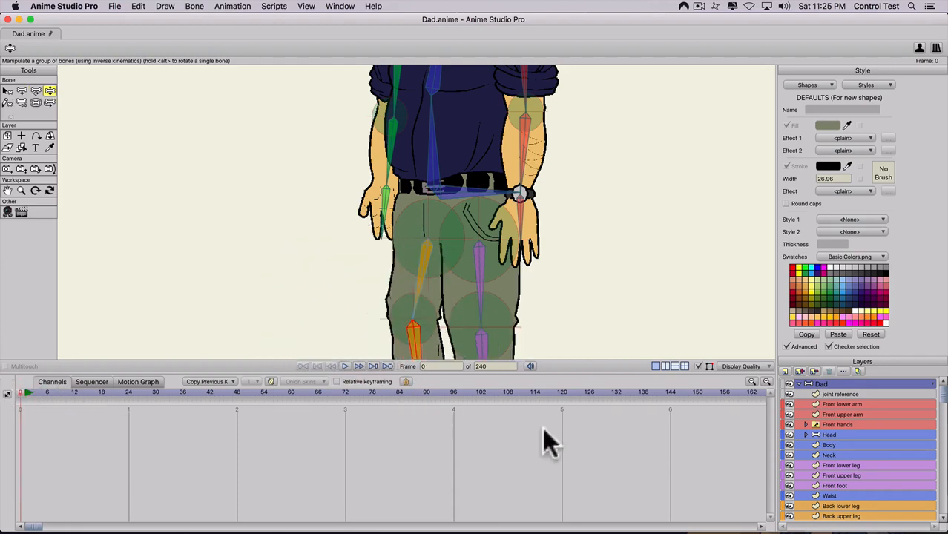
On the Waist layer, delete the frame 9 keyframes and move the vertical crease line's points down beside the crotch
left_click(829, 497)
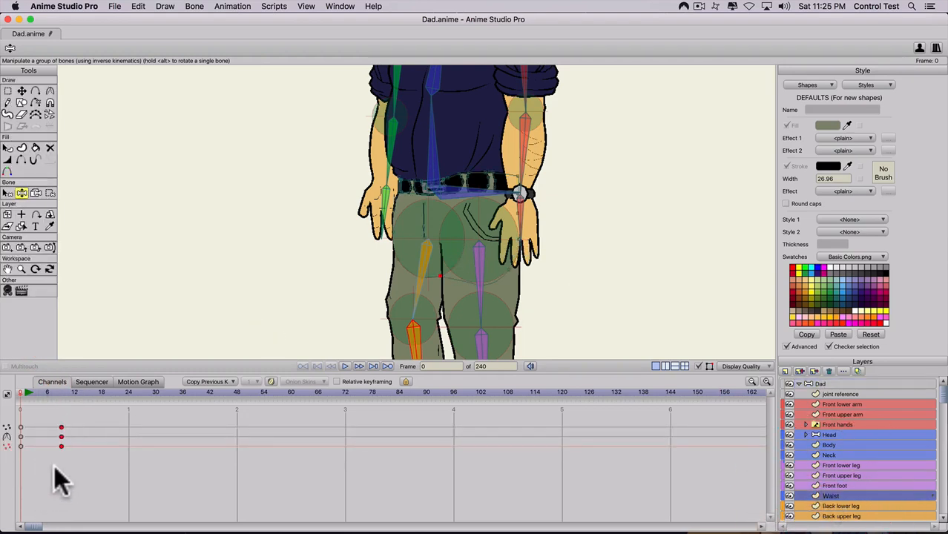
key("BackSpace")
scroll(363, 269, "up", 2)
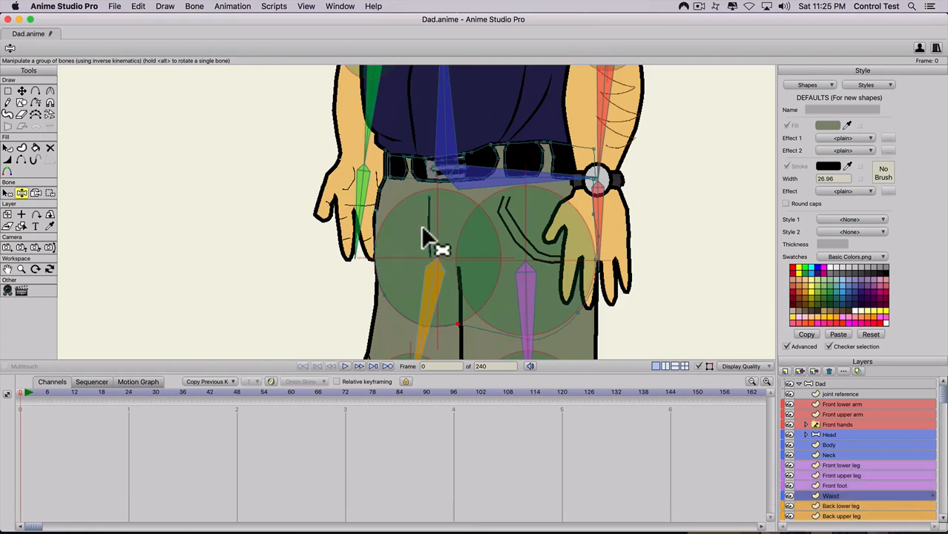
key("t")
left_click_drag(429, 224, 424, 289)
key("t")
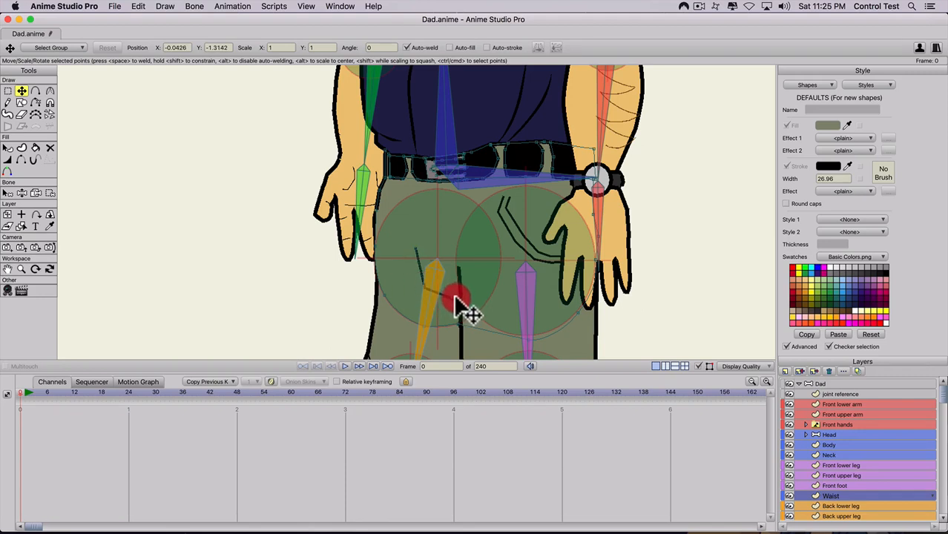
left_click_drag(413, 257, 437, 293)
Curve the Waist's crease line and taper its stroke to 0 percent width at the outer end, thickening the crotch end
key("c")
left_click(571, 302)
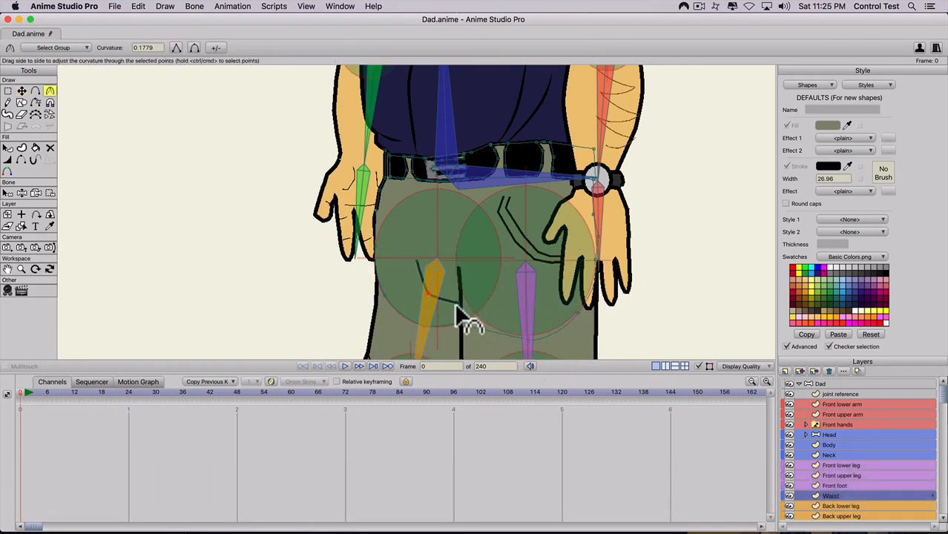
key("w")
left_click_drag(491, 309, 511, 307)
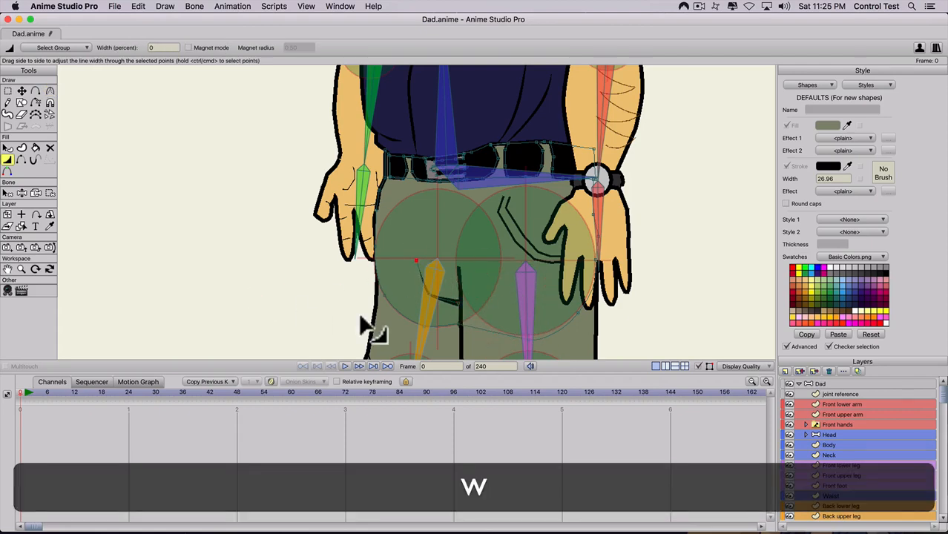
mouse_move(438, 297)
left_mouse_down()
mouse_move(421, 290)
mouse_move(454, 303)
left_mouse_up()
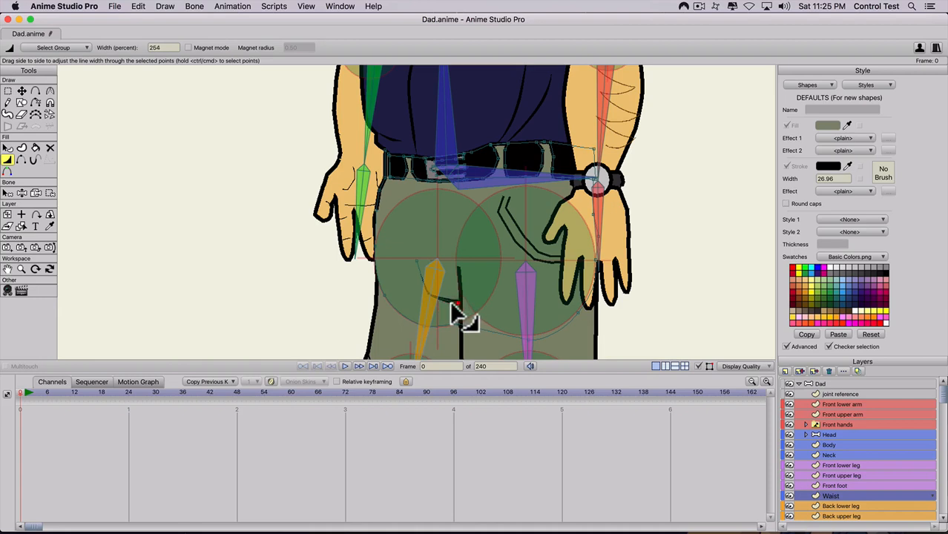
On the Front upper leg layer, move the inner leg line's top point down to meet the waist crease
left_click(832, 516)
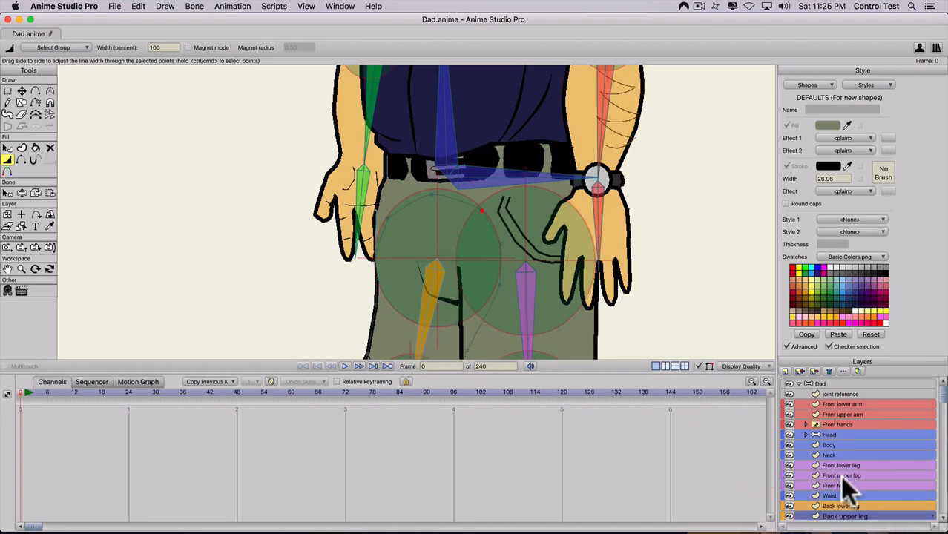
scroll(841, 476, "down", 3)
scroll(834, 468, "up", 3)
left_click(834, 473)
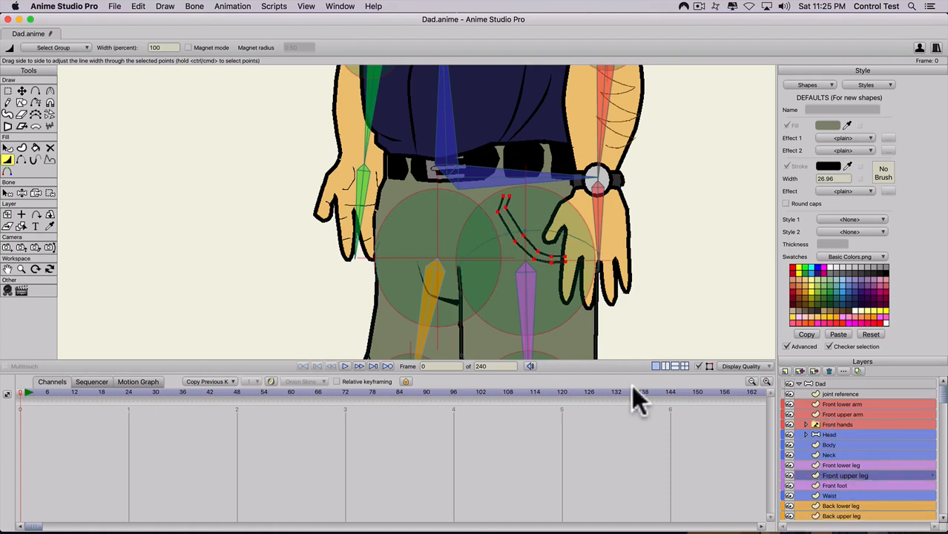
key("t")
left_click(458, 270)
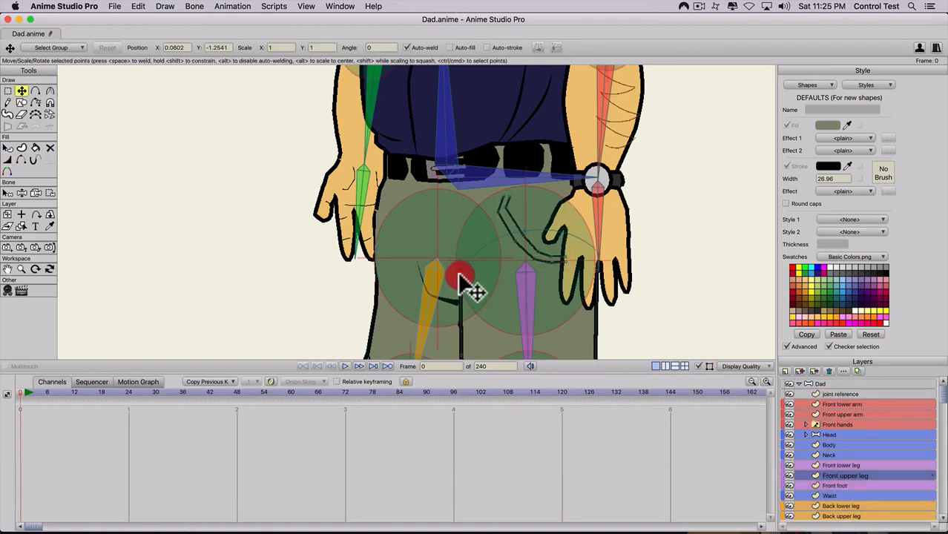
left_click_drag(459, 278, 461, 296)
Pose both legs and the arms with Manipulate Bones on the Dad layer to test the joints, and reset the pose at frame 0
scroll(463, 284, "down", 10)
scroll(457, 281, "up", 2)
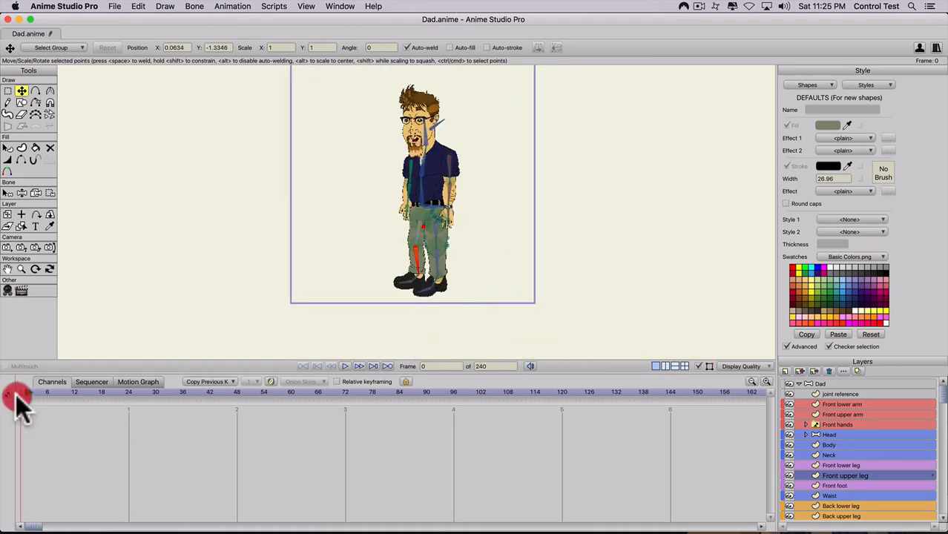
left_click(822, 384)
key("z")
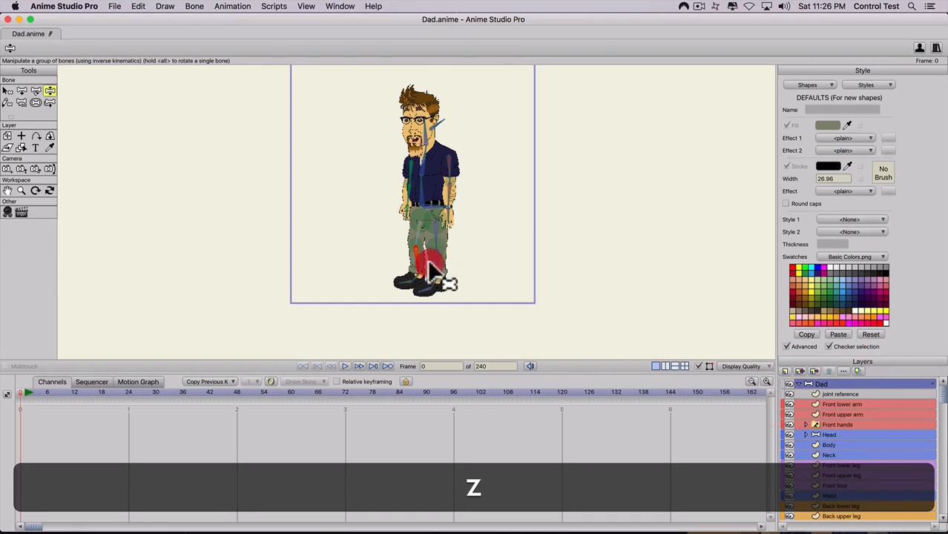
left_click_drag(430, 262, 351, 258)
scroll(400, 265, "up", 3)
key("z")
mouse_move(482, 216)
left_mouse_down()
mouse_move(444, 156)
mouse_move(466, 200)
mouse_move(519, 207)
mouse_move(489, 204)
left_mouse_up()
left_click_drag(434, 186, 345, 144)
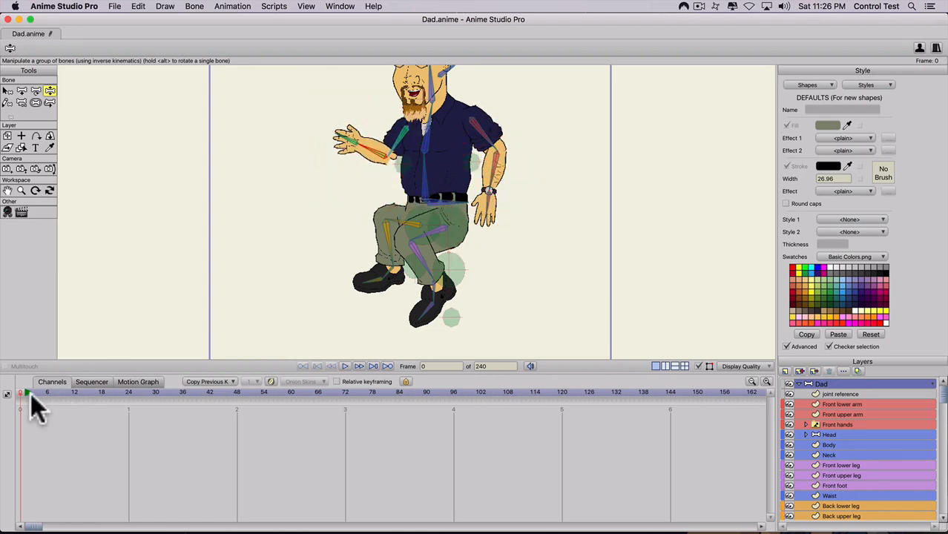
left_click_drag(31, 395, 15, 393)
Hide the Body, Neck and Head layers to expose the waist artwork
scroll(385, 211, "up", 1)
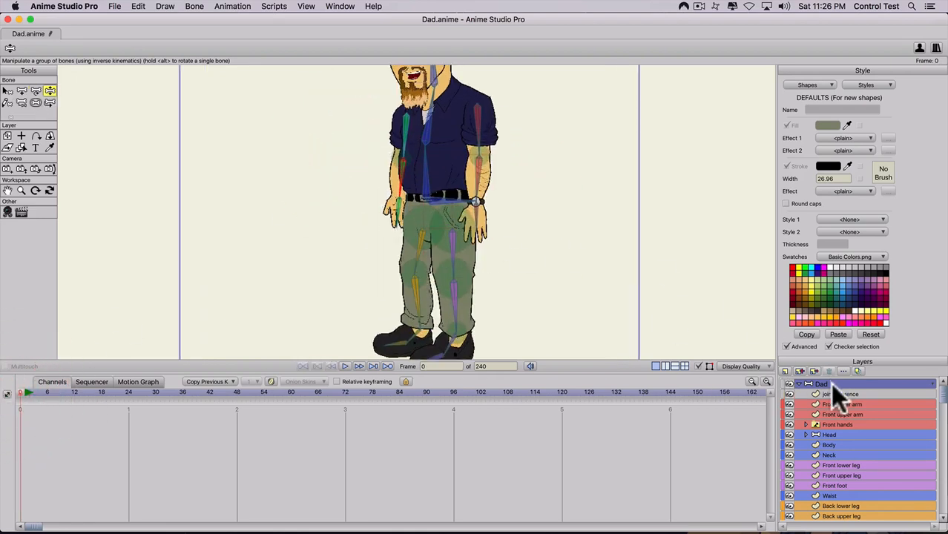
left_click(788, 445)
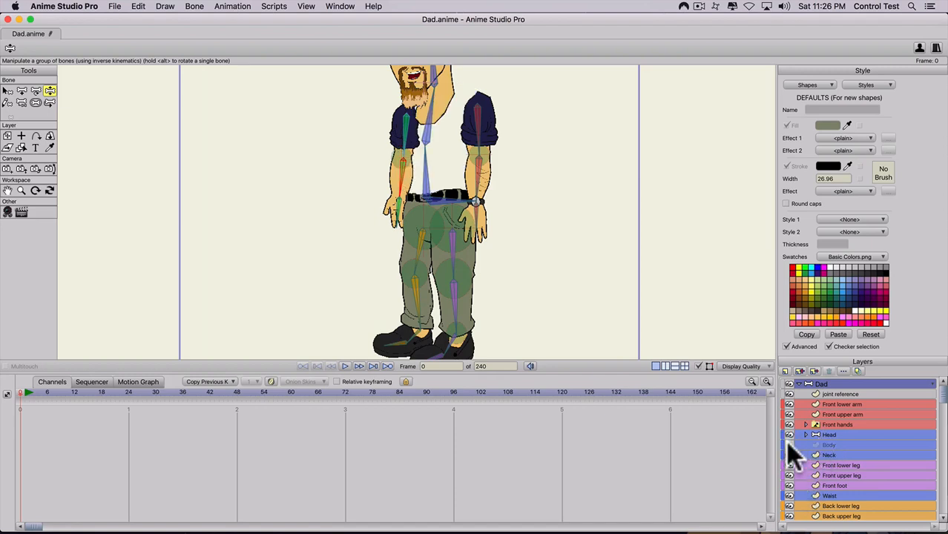
left_click(789, 455)
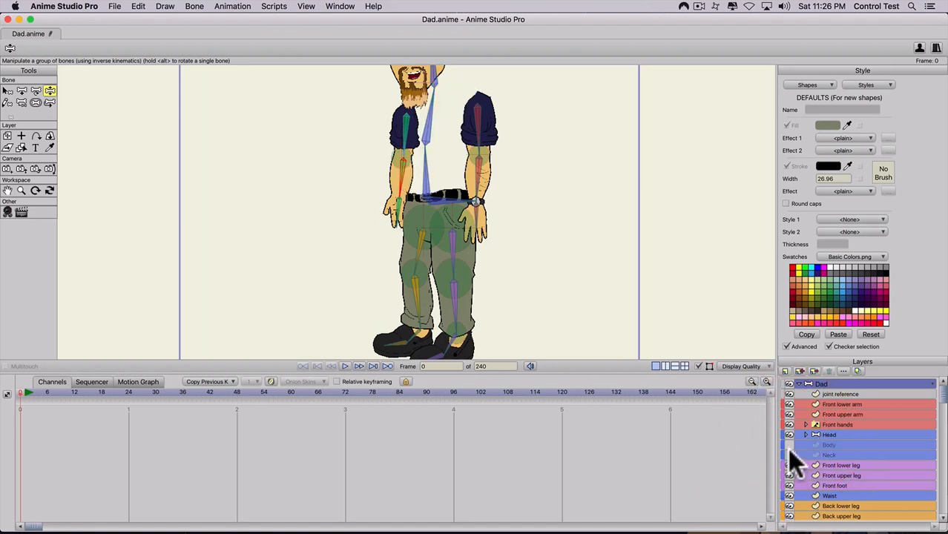
left_click(789, 435)
scroll(407, 208, "up", 5)
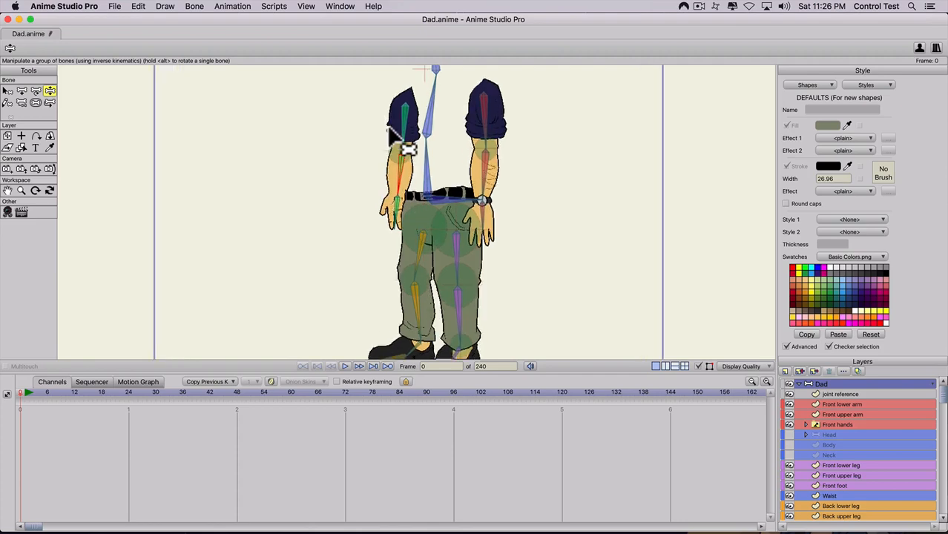
scroll(396, 132, "up", 1)
key("space")
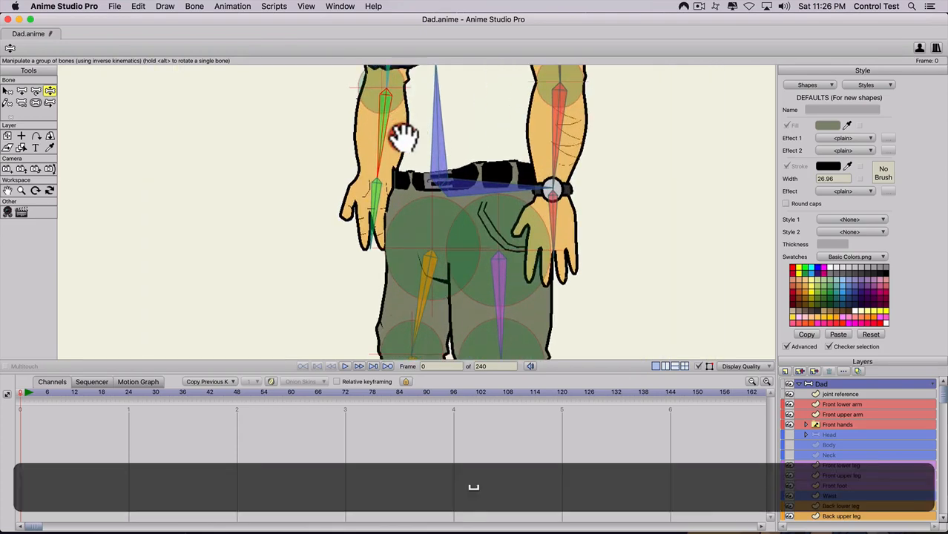
On the joint reference layer, shrink the back elbow's reference circle slightly and shift it to line up with the elbow outline
left_click_drag(401, 132, 397, 226)
scroll(396, 219, "up", 2)
scroll(397, 216, "up", 4)
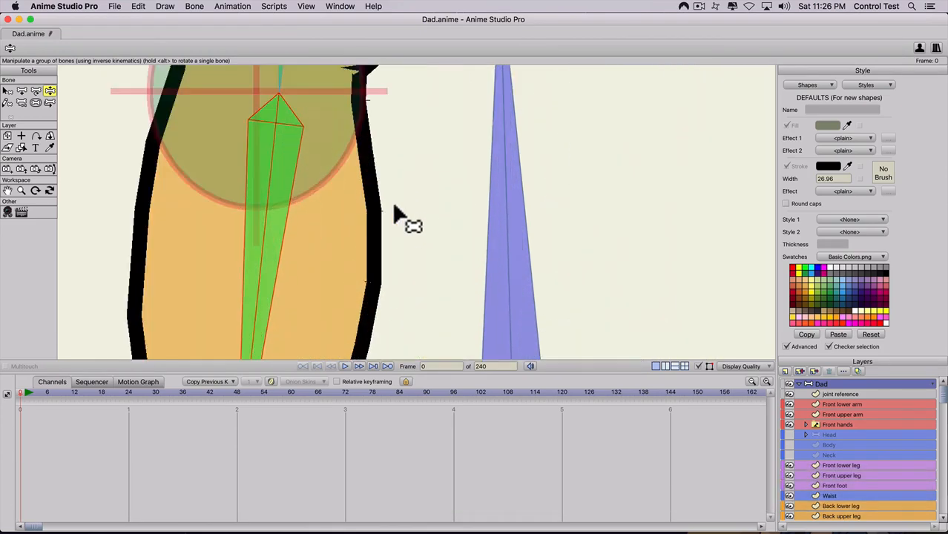
scroll(419, 223, "down", 3)
left_click(824, 394)
key("space")
left_click_drag(363, 200, 378, 297)
key("g")
left_click_drag(307, 316, 438, 204)
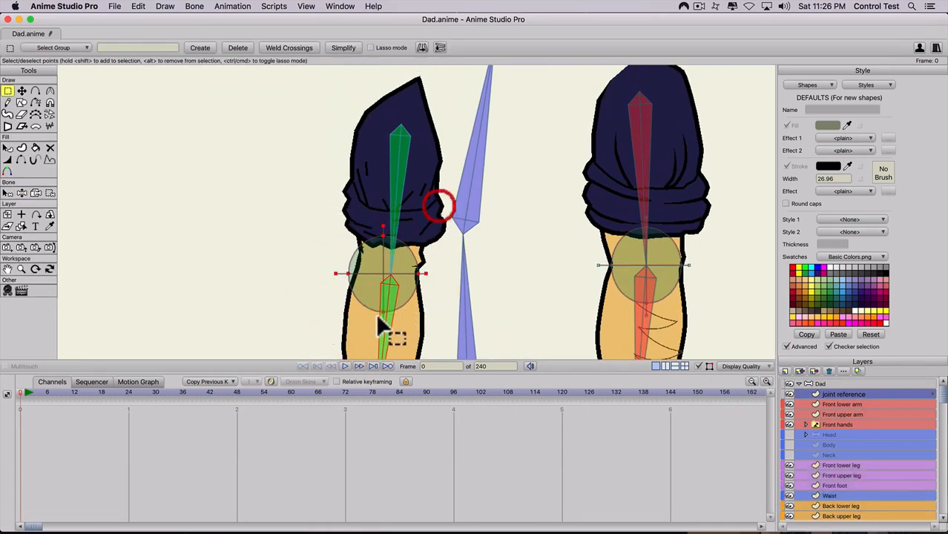
left_click_drag(324, 338, 466, 199)
key("t")
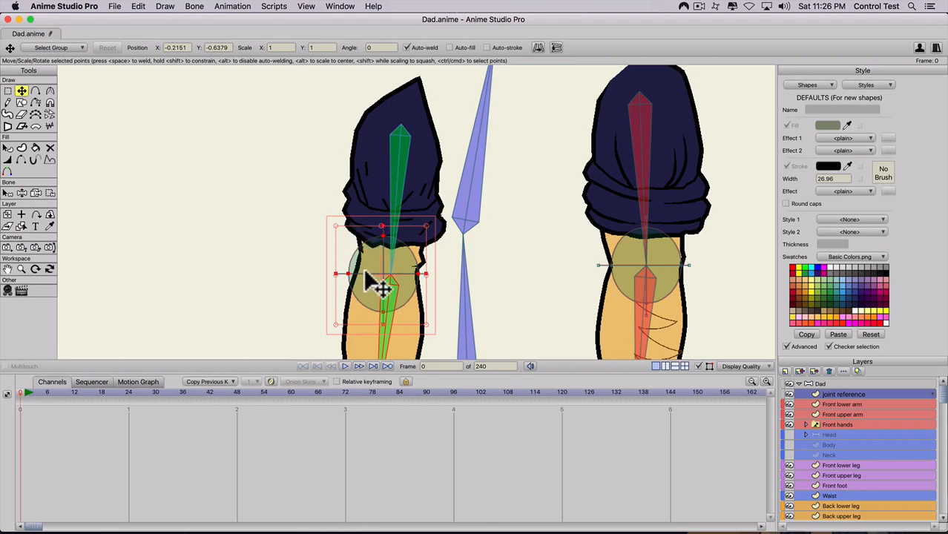
left_click(337, 234)
mouse_move(338, 235)
left_mouse_down()
mouse_move(352, 248)
mouse_move(348, 237)
left_mouse_up()
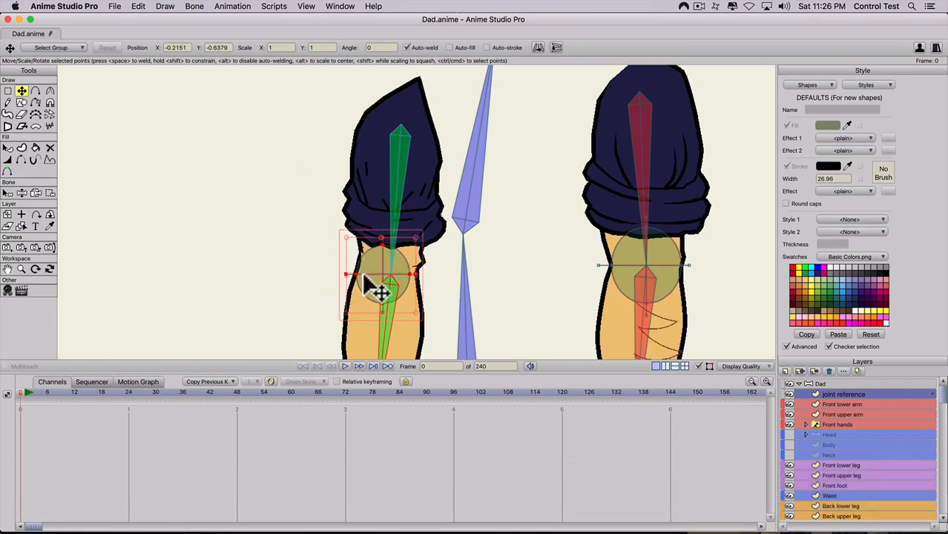
left_click_drag(415, 323, 426, 325)
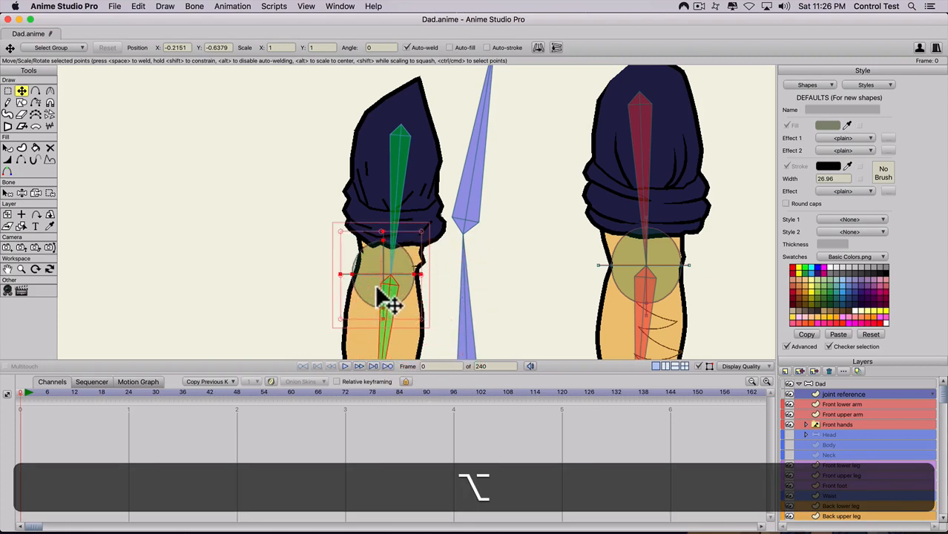
mouse_move(381, 291)
left_mouse_down()
mouse_move(351, 283)
mouse_move(385, 289)
left_mouse_up()
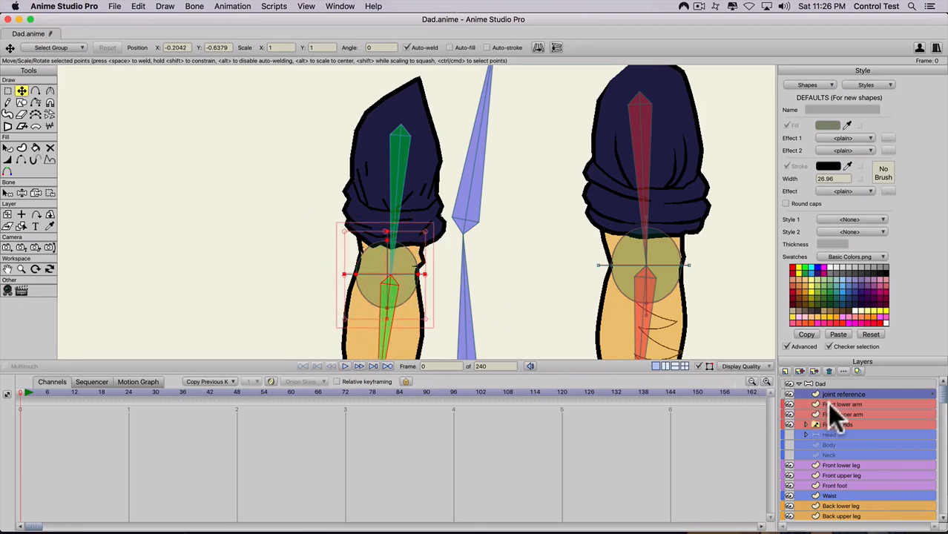
On the Dad layer, move the tip of the back upper arm bone to the centre of the elbow reference circle
left_click(821, 382)
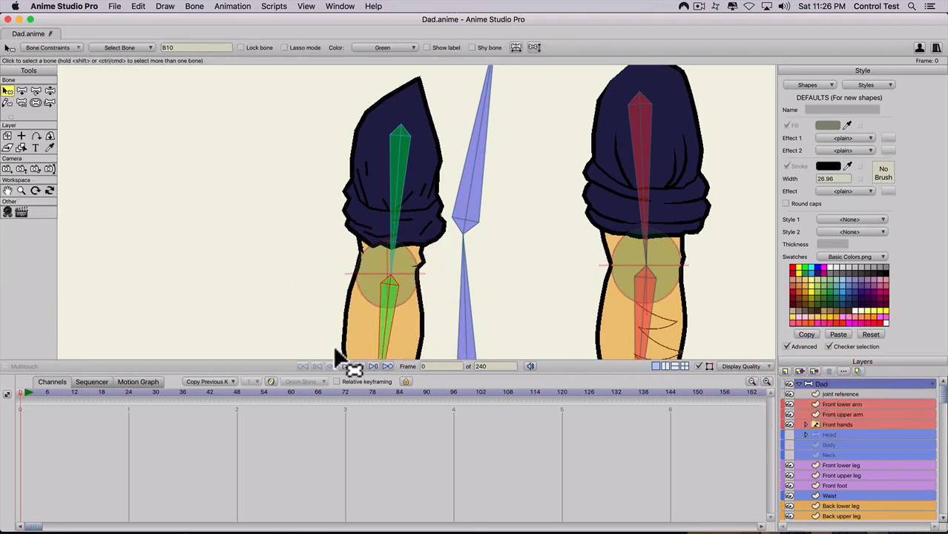
key("t")
scroll(378, 323, "up", 2)
scroll(373, 304, "up", 2)
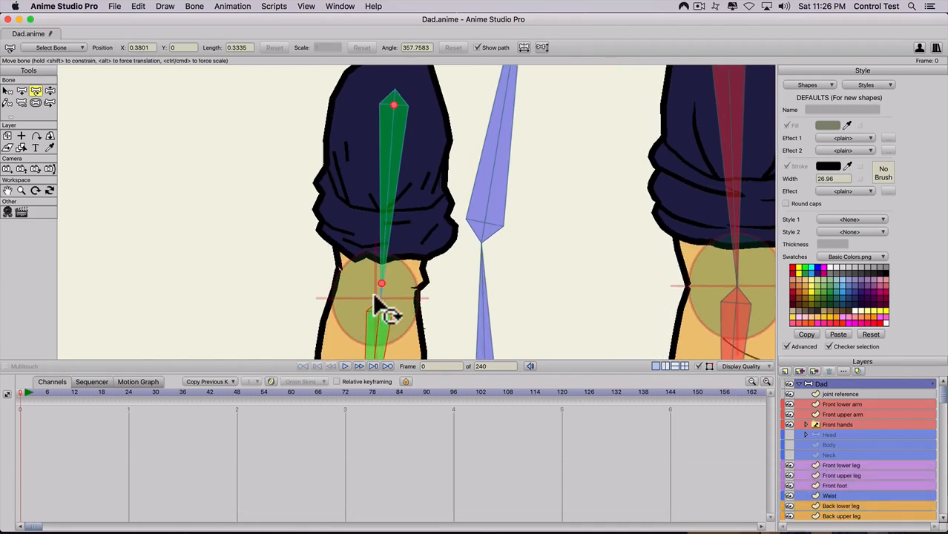
left_click_drag(380, 283, 403, 186)
scroll(368, 289, "up", 1)
key("space")
scroll(404, 208, "up", 3)
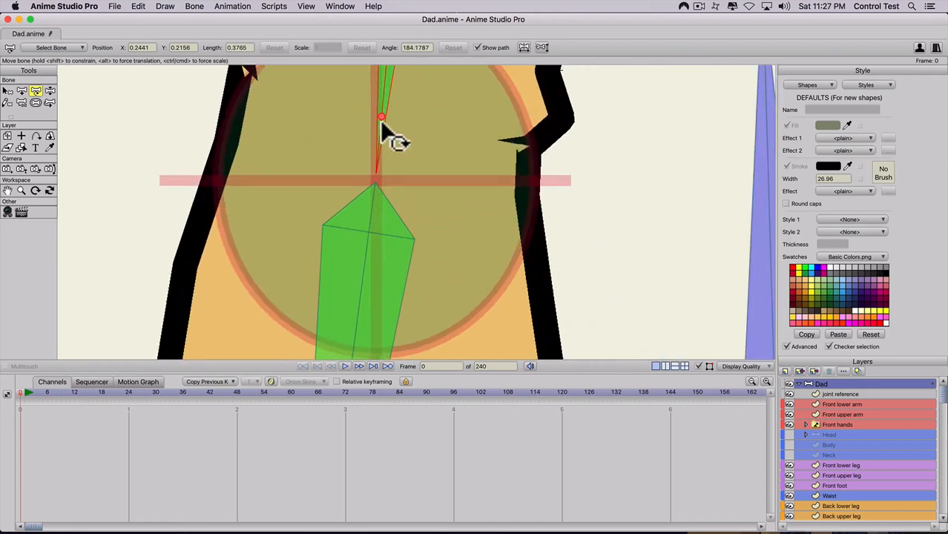
left_click_drag(381, 116, 381, 123)
Move the base of the back forearm bone to the centre of the elbow reference circle
mouse_move(370, 233)
left_mouse_down()
mouse_move(324, 276)
mouse_move(353, 294)
mouse_move(367, 229)
left_mouse_up()
left_click_drag(434, 290, 424, 141)
scroll(417, 258, "down", 3)
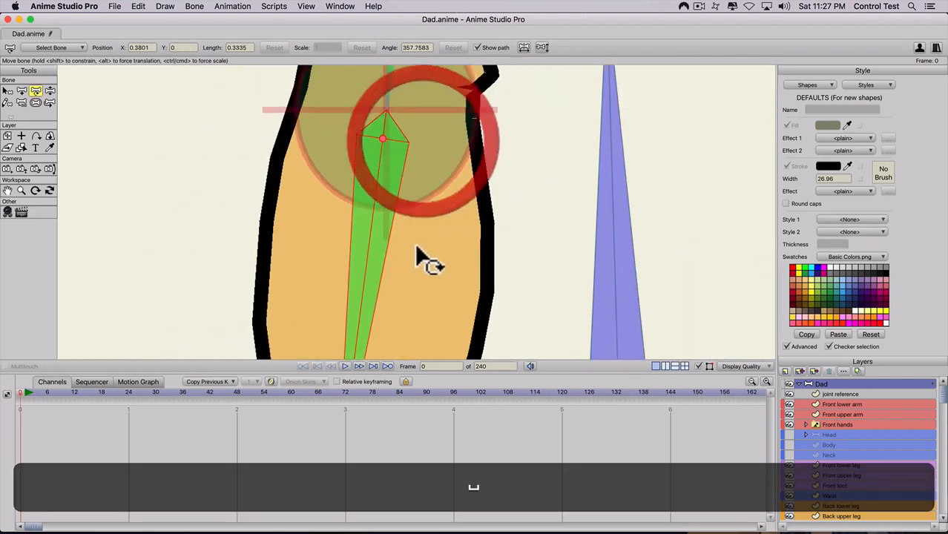
left_click_drag(391, 337, 386, 244)
key("space")
left_click_drag(422, 162, 397, 275)
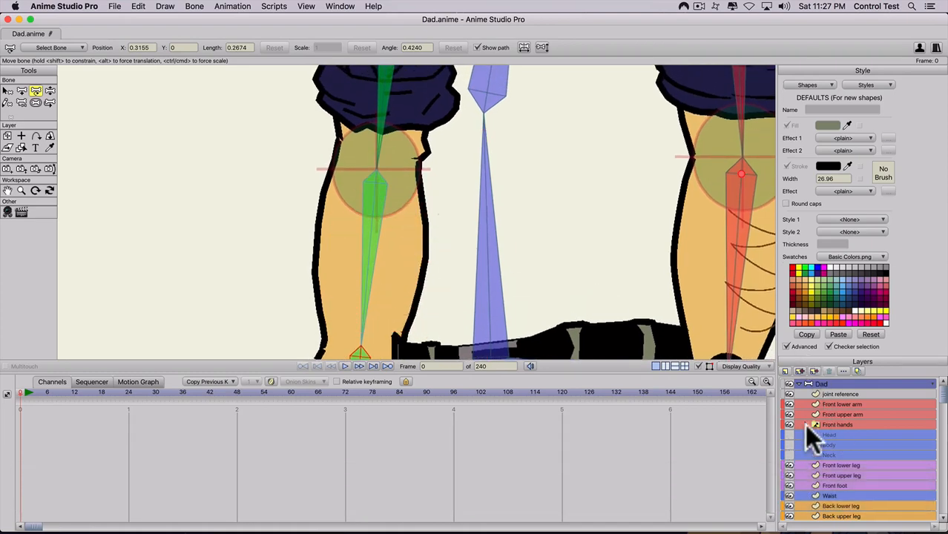
On the Back lower arm layer, move the forearm's outer edge point to the circle's horizontal guide and delete the extra corner point above it
scroll(818, 475, "down", 3)
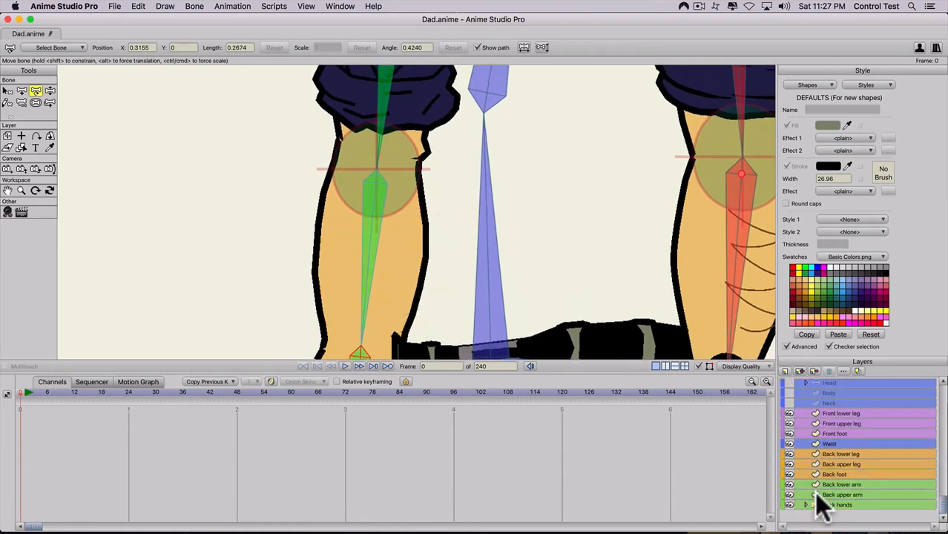
left_click(831, 486)
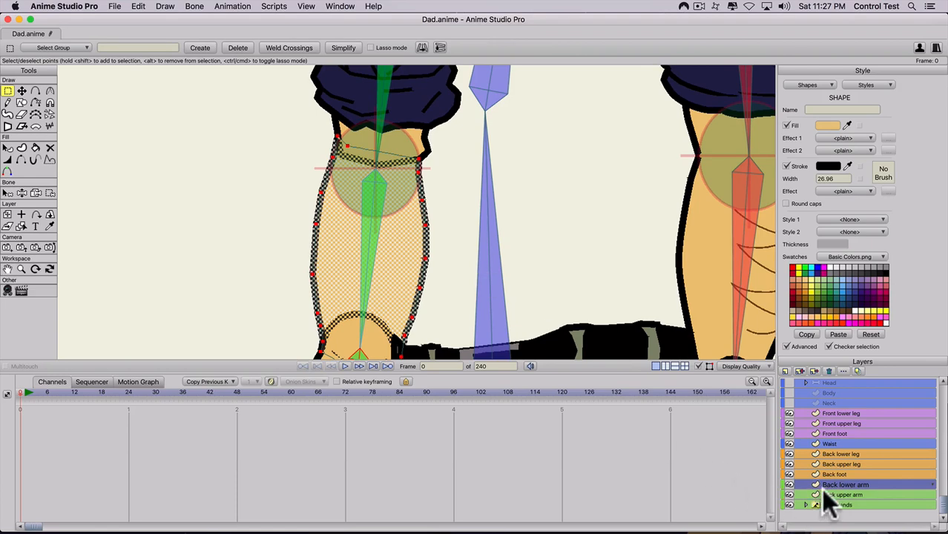
key("t")
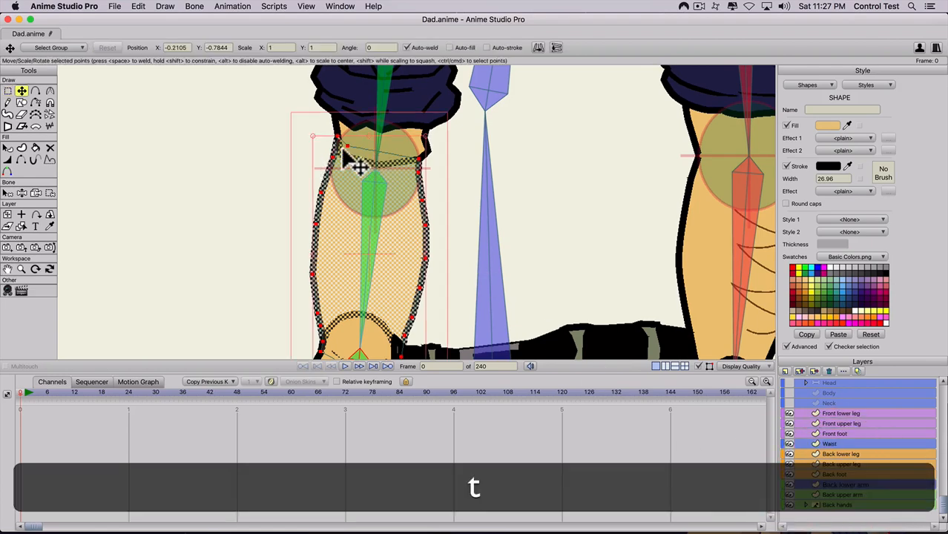
scroll(347, 154, "up", 3)
key("space")
left_click_drag(344, 173, 343, 251)
key("t")
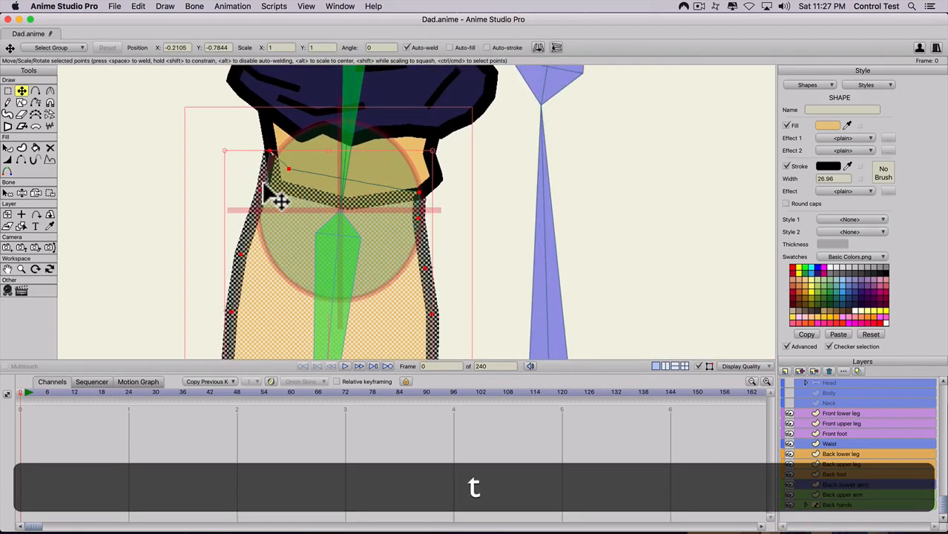
left_click(265, 186)
key("t")
left_click_drag(262, 189, 262, 214)
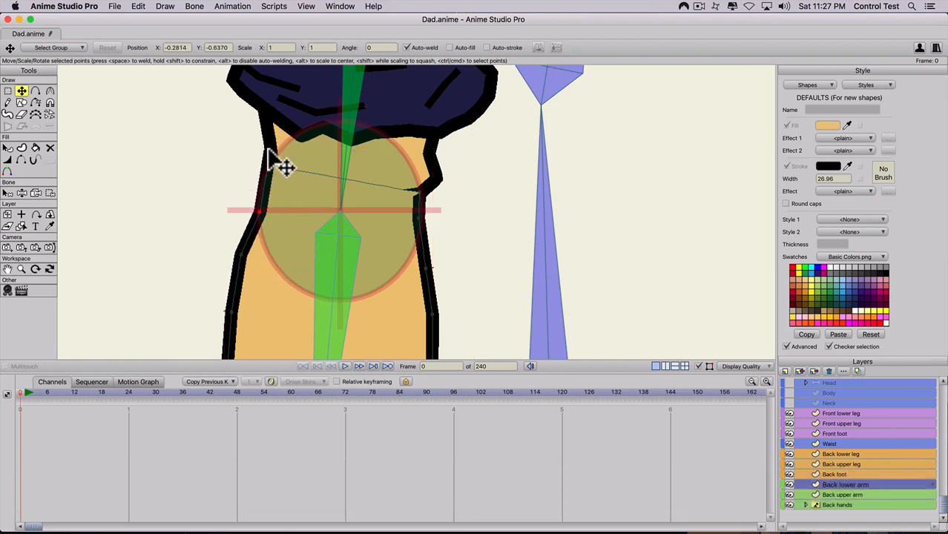
key("BackSpace")
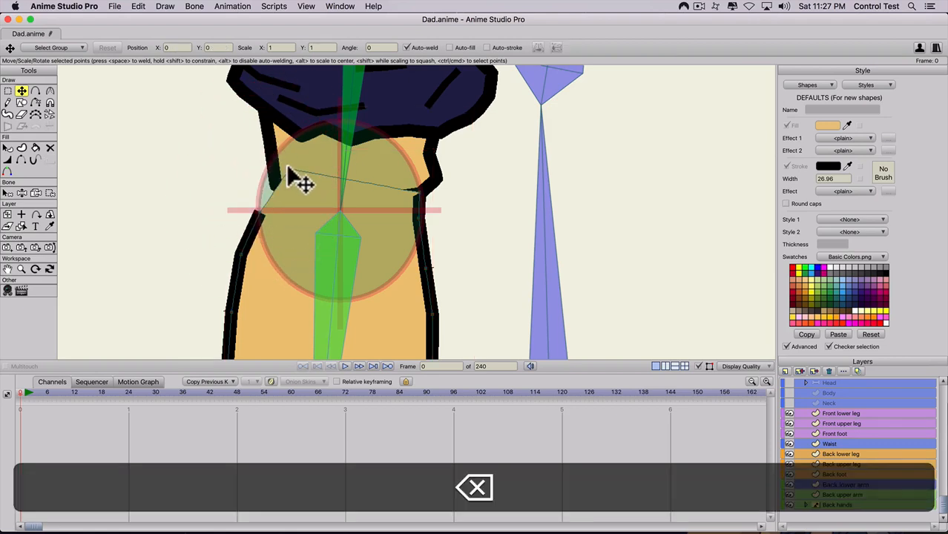
Reshape the forearm's upper edge into an arc spanning the elbow guide, with a curvature of about 0.68 and its peak inside the circle
key("t")
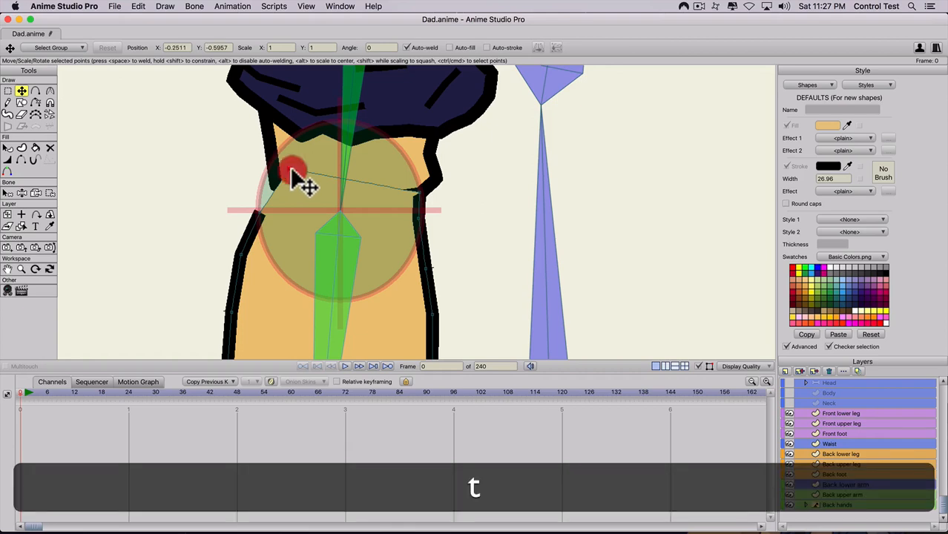
left_click_drag(292, 172, 341, 136)
key("t")
mouse_move(415, 196)
left_mouse_down()
mouse_move(417, 239)
mouse_move(411, 221)
mouse_move(421, 210)
left_mouse_up()
key("c")
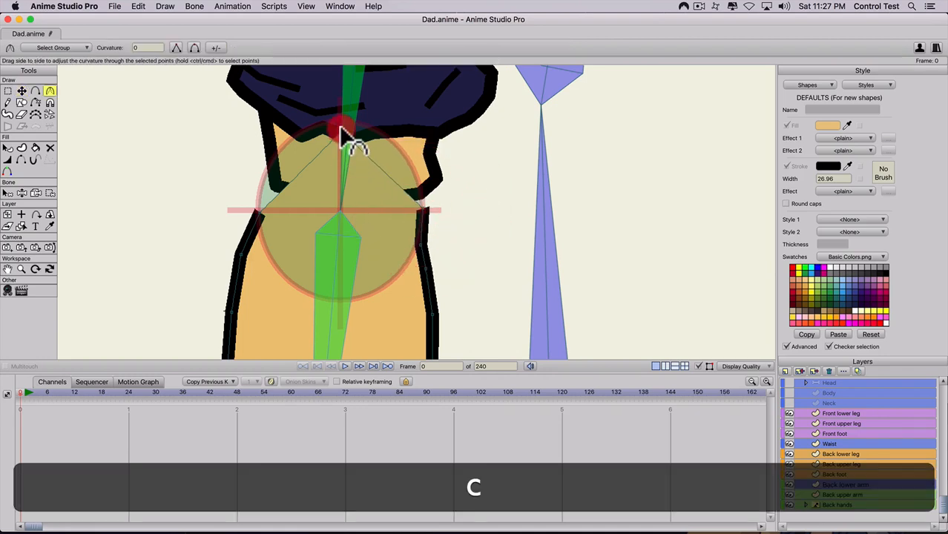
key("c")
left_click_drag(342, 134, 821, 174)
key("t")
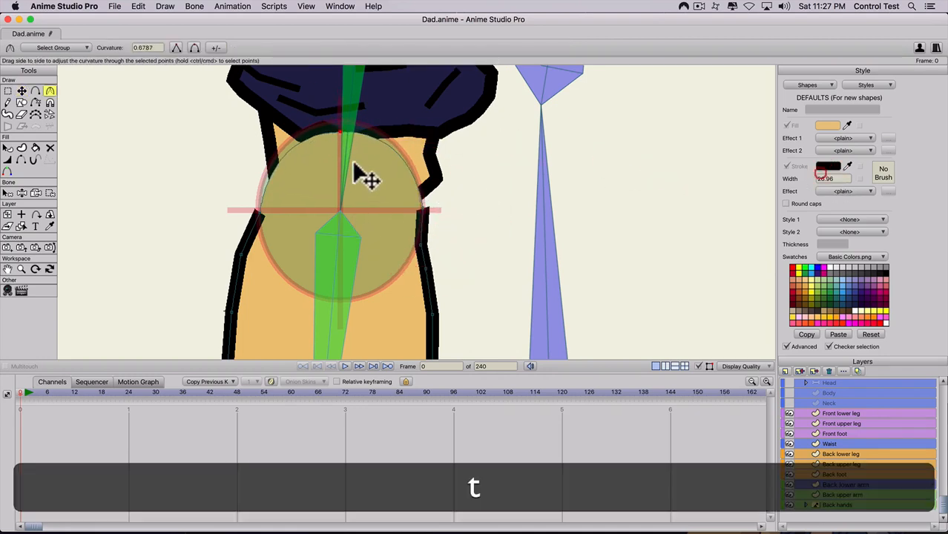
left_click(340, 151)
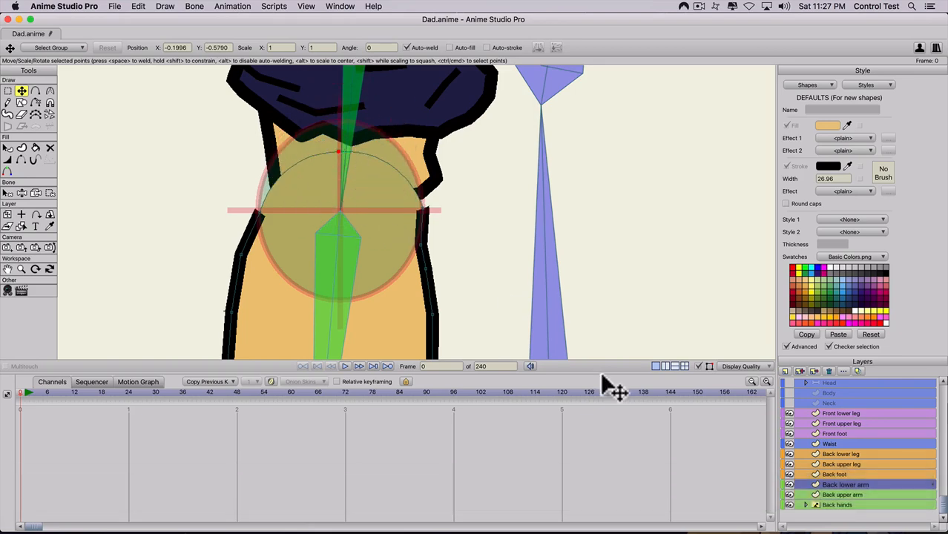
On the Back upper arm layer, move both lower end points onto the circle's horizontal guide and shift the outer edge point outward
left_click(829, 496)
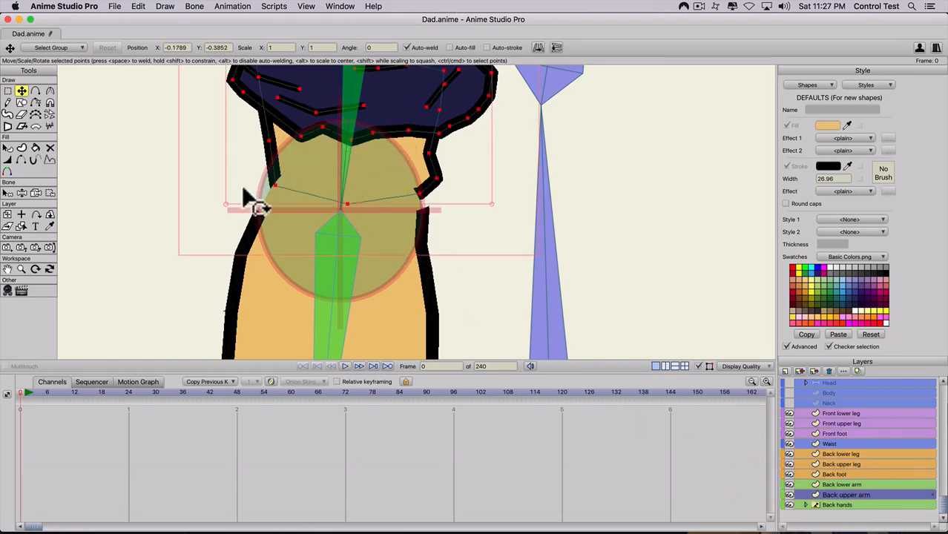
scroll(542, 230, "down", 5)
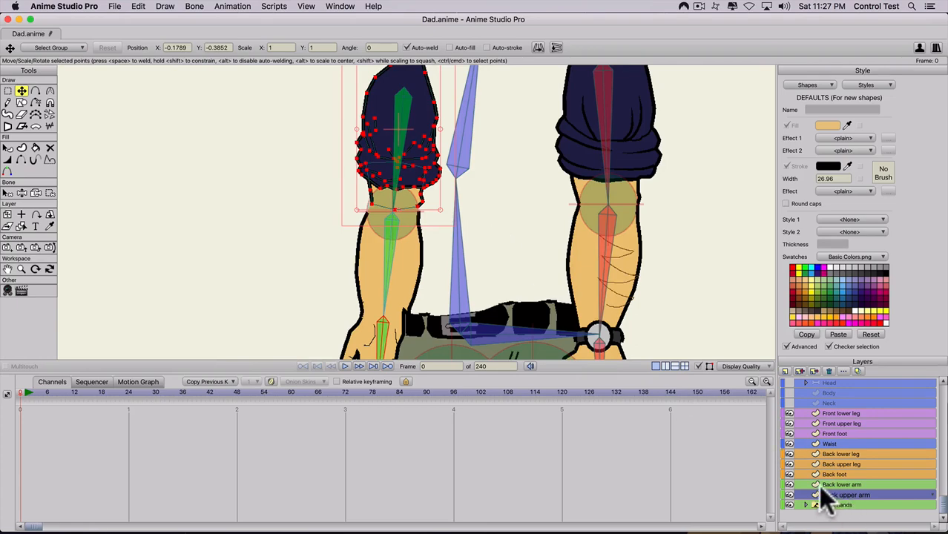
scroll(407, 268, "up", 6)
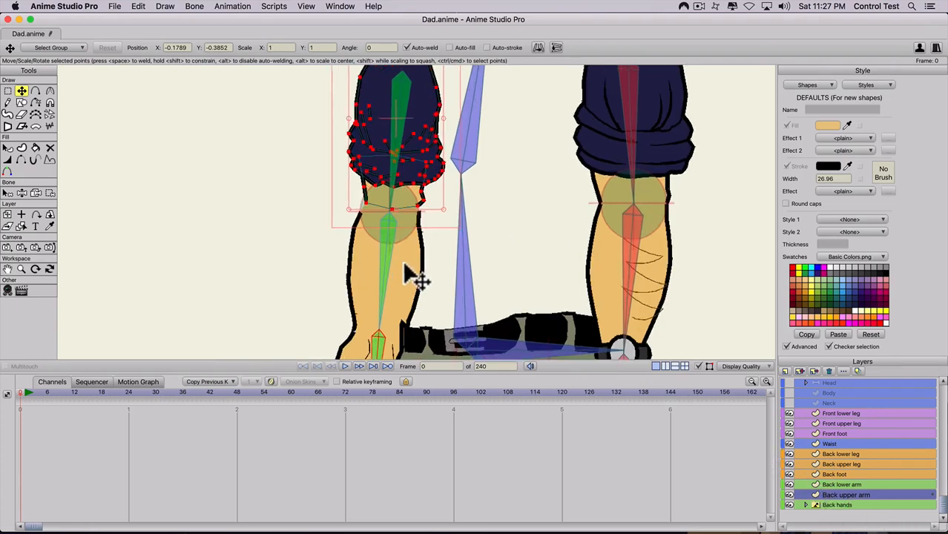
key("t")
mouse_move(421, 200)
left_mouse_down()
mouse_move(420, 188)
mouse_move(419, 209)
left_mouse_up()
key("super+z")
key("super+t")
key("t")
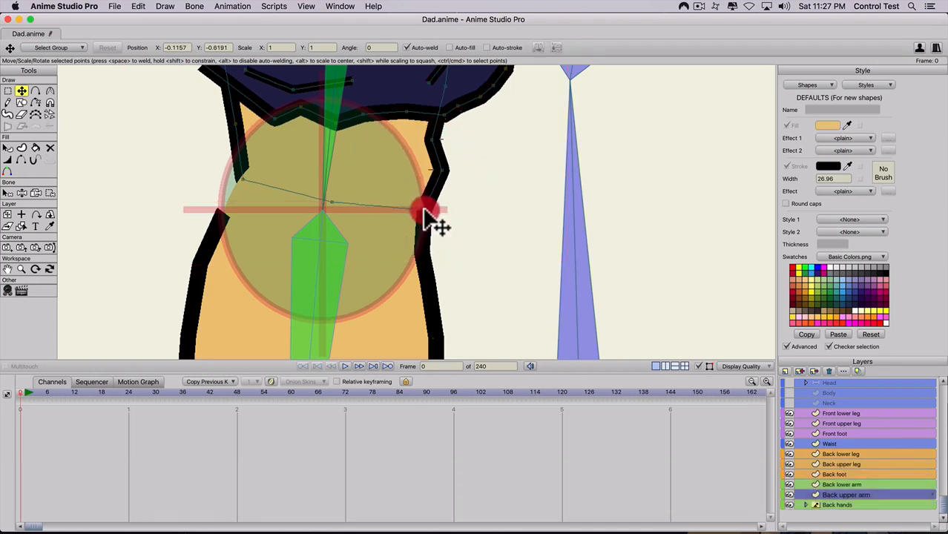
left_click_drag(245, 182, 220, 215)
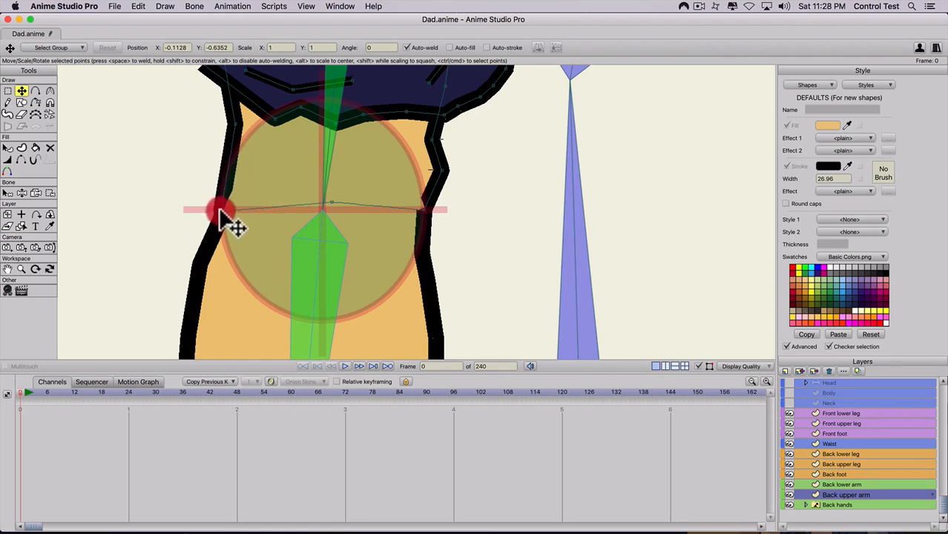
left_click_drag(236, 124, 219, 129)
Move the upper arm's lower middle point to the bottom of the reference circle and curve it to follow the circle
left_click_drag(331, 205, 825, 335)
key("c")
key("t")
left_click(323, 321)
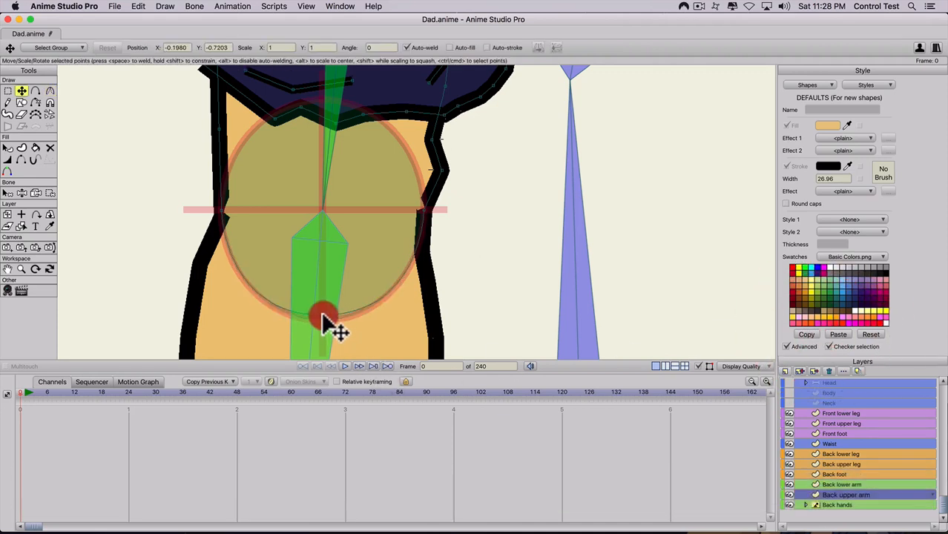
left_click_drag(323, 320, 325, 319)
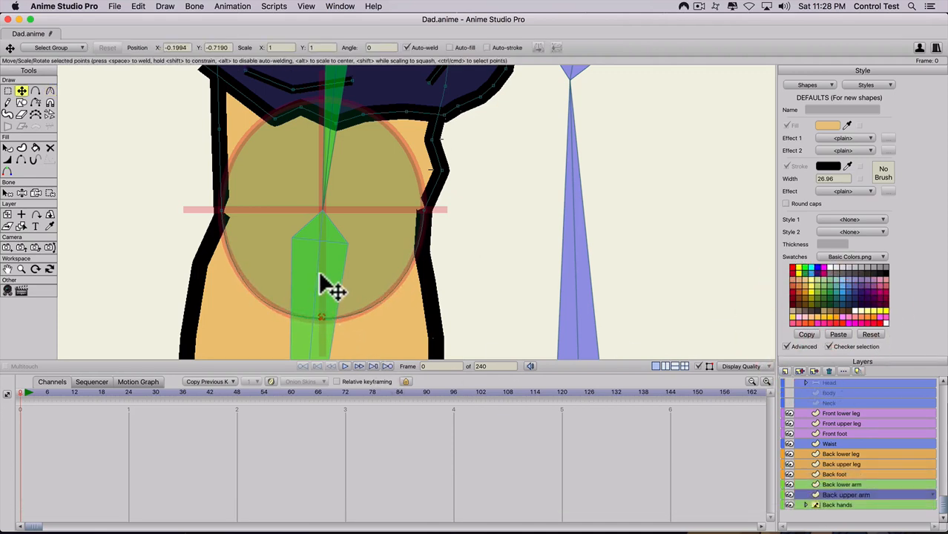
Test the back elbow by bending the forearm with Manipulate Bones on the Dad layer, and reset the pose at frame 0
scroll(328, 281, "down", 5)
scroll(475, 308, "up", 1)
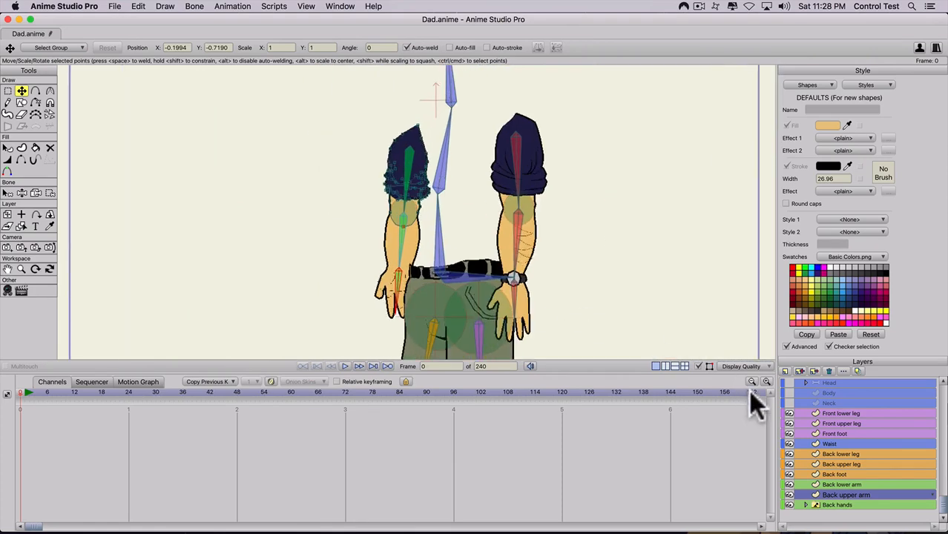
scroll(807, 385, "up", 3)
left_click(810, 382)
key("z")
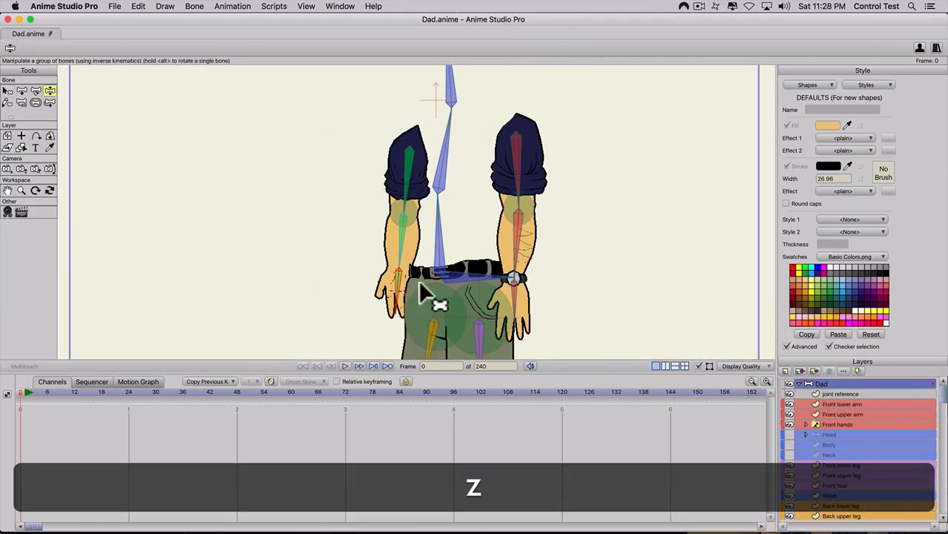
left_click_drag(401, 260, 352, 179)
left_click(3, 393)
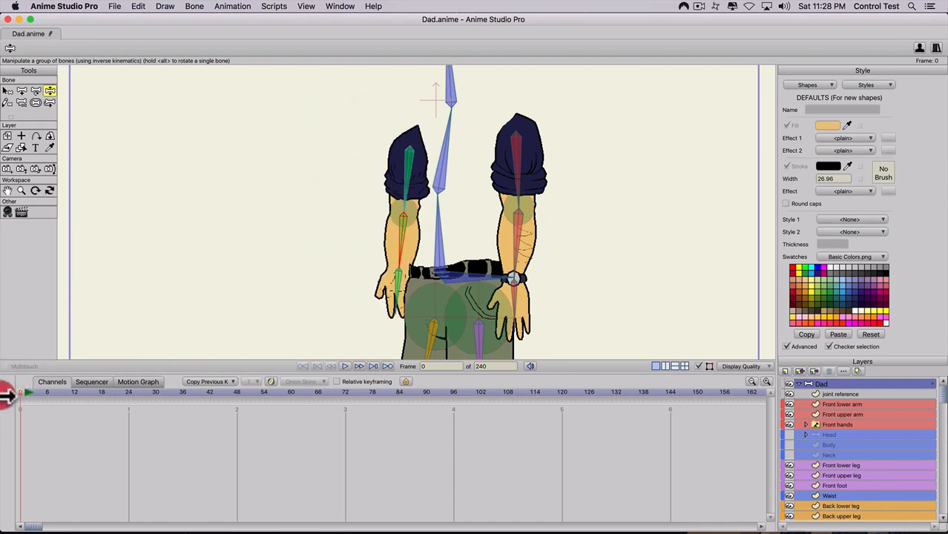
On the Back lower arm layer, lower the forearm arc's middle point to a Y position of about -0.6188
left_click(840, 515)
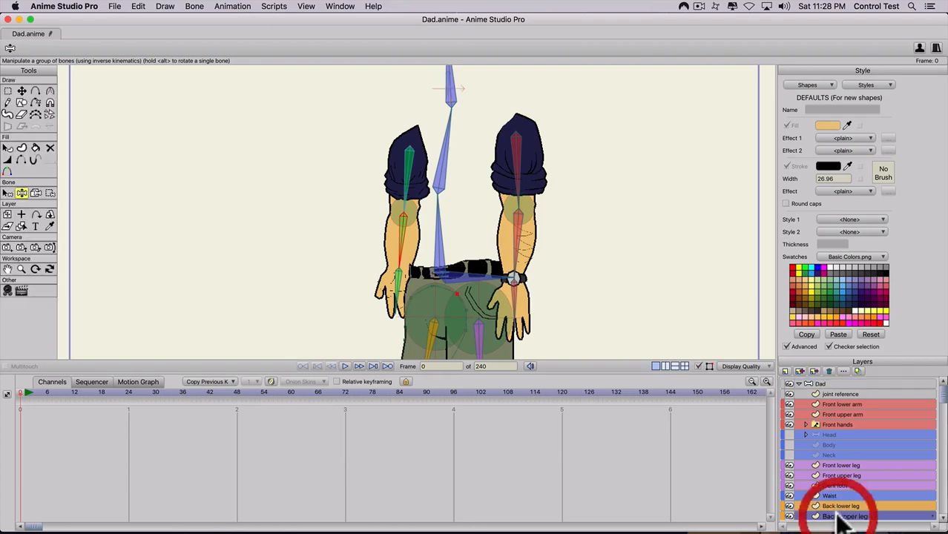
scroll(841, 509, "down", 2)
left_click(842, 495)
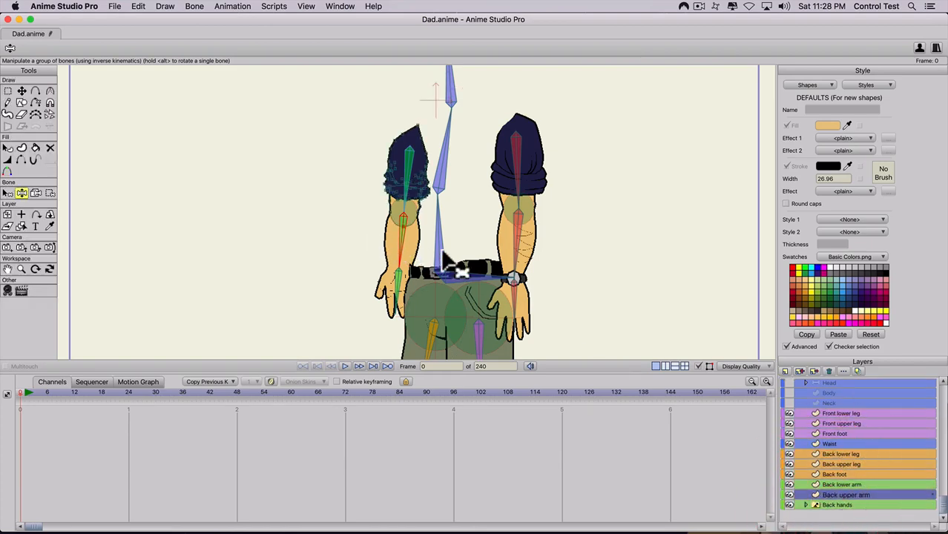
scroll(401, 282, "up", 5)
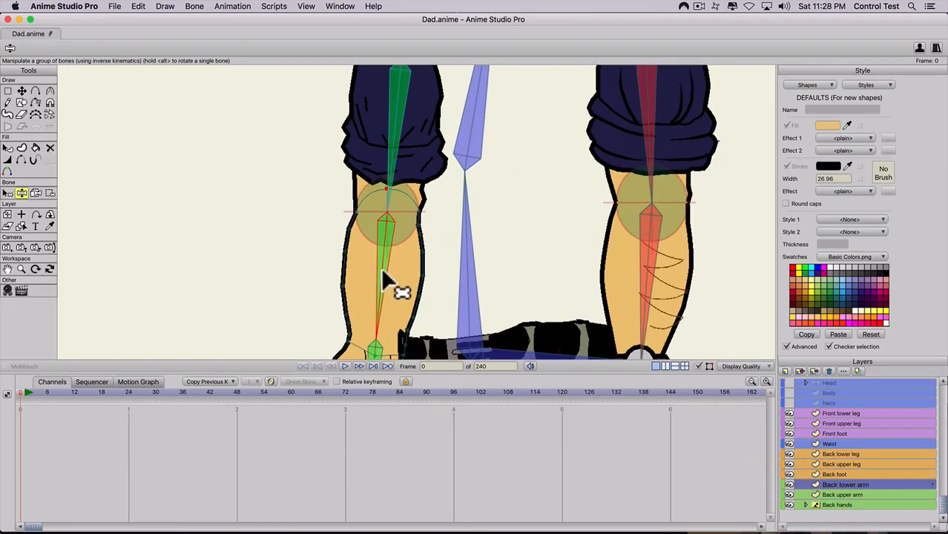
key("t")
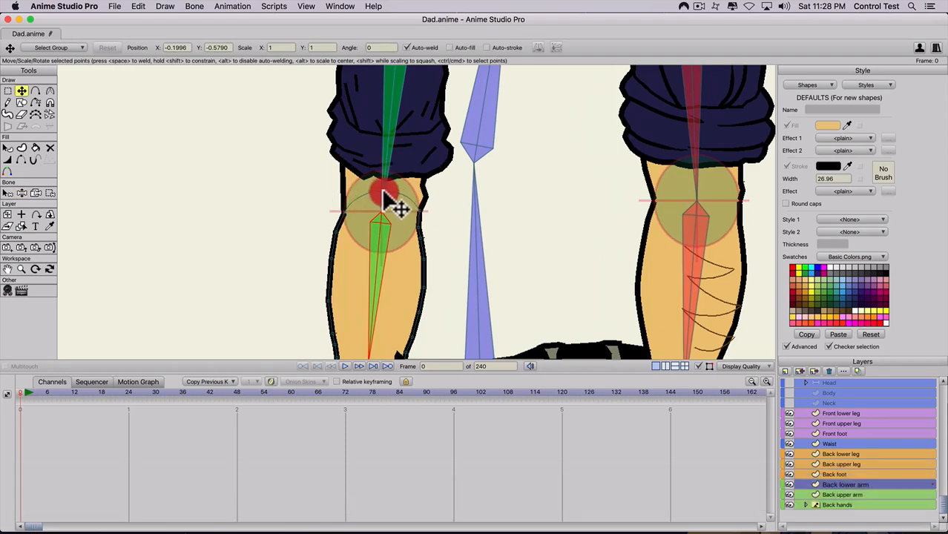
left_click(380, 204)
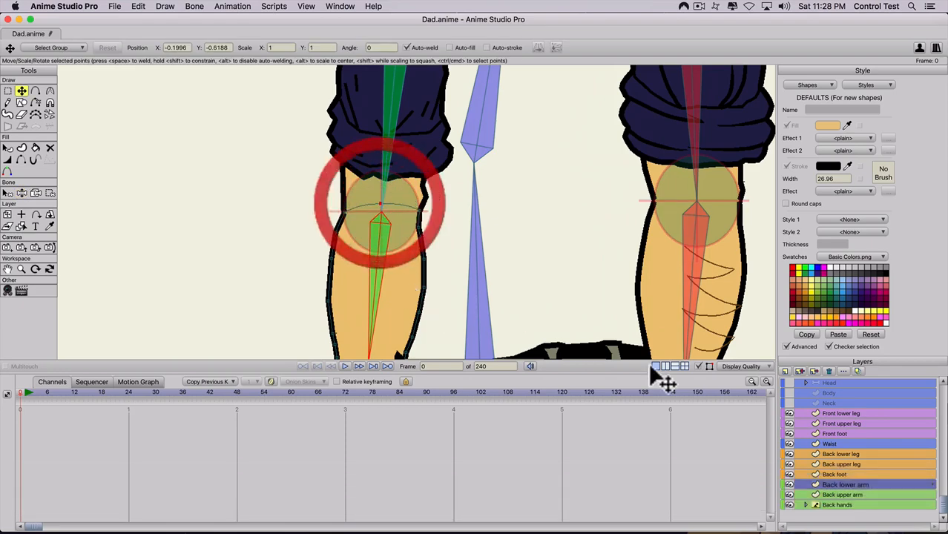
Test the back elbow by bending the forearm upward with Manipulate Bones on the Dad layer, and reset the pose at frame 0
scroll(825, 387, "up", 5)
left_click(822, 382)
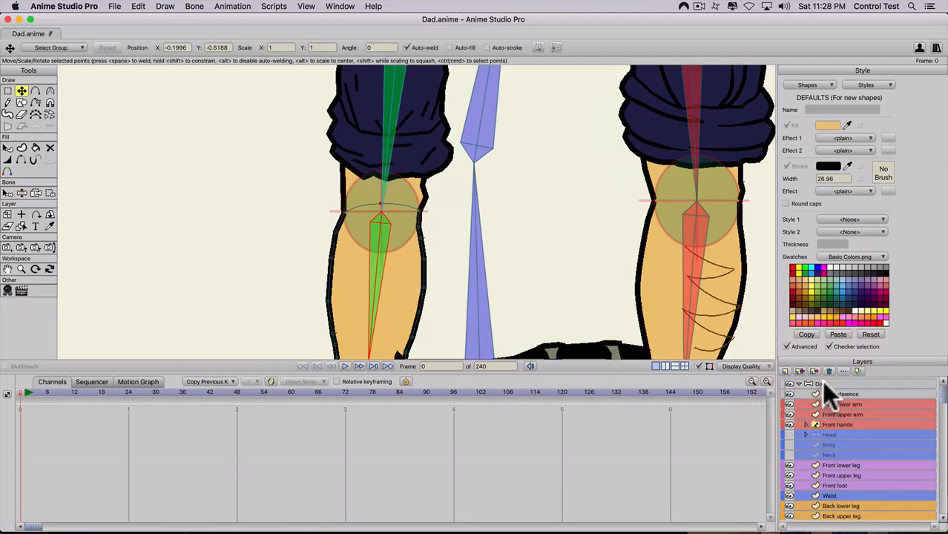
key("z")
mouse_move(368, 262)
left_mouse_down()
mouse_move(299, 111)
mouse_move(268, 104)
mouse_move(263, 140)
mouse_move(250, 146)
left_mouse_up()
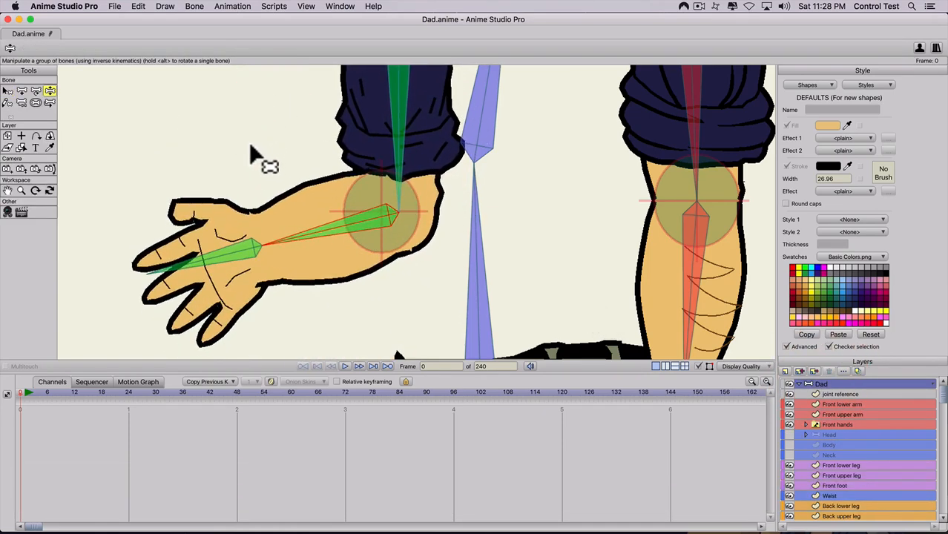
left_click(27, 393)
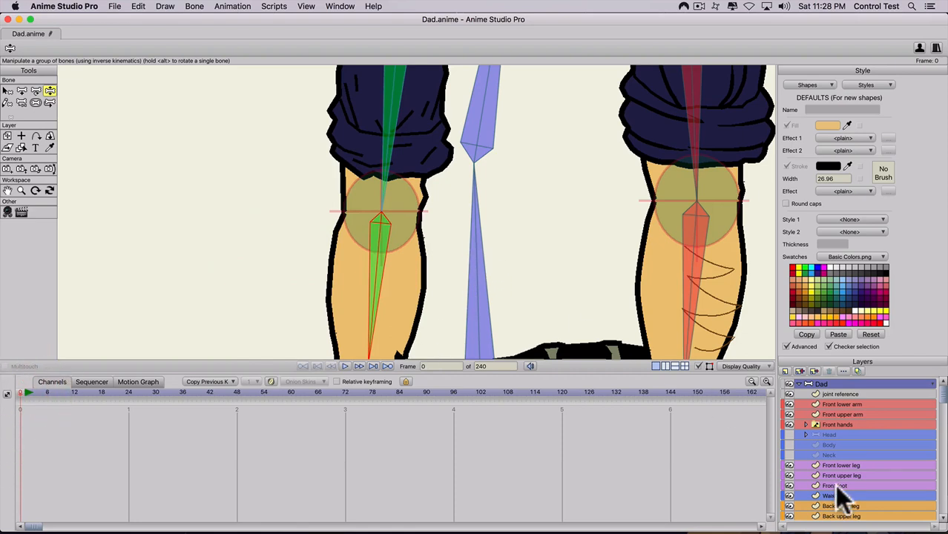
On the Back lower arm layer, delete the extra points just below the elbow on both edges of the forearm
left_click(832, 516)
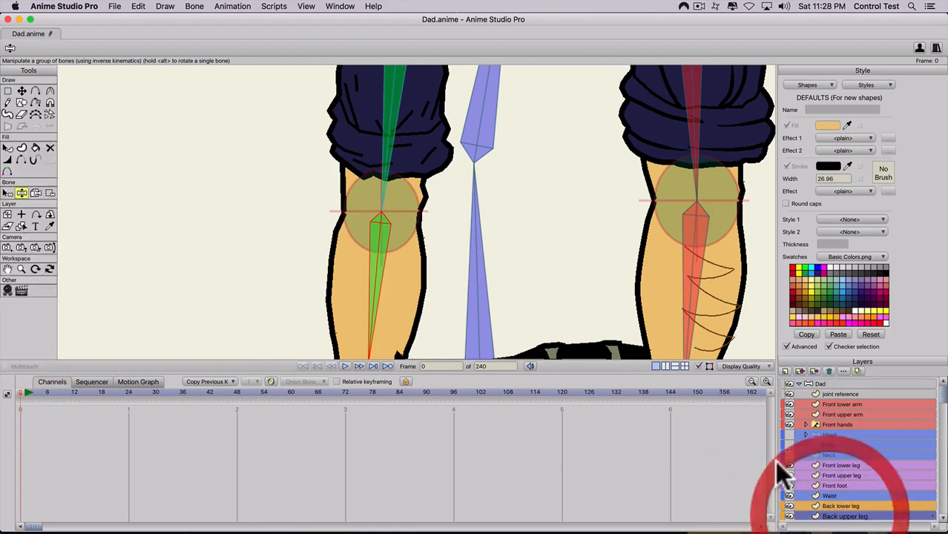
scroll(839, 497, "down", 3)
left_click(838, 493)
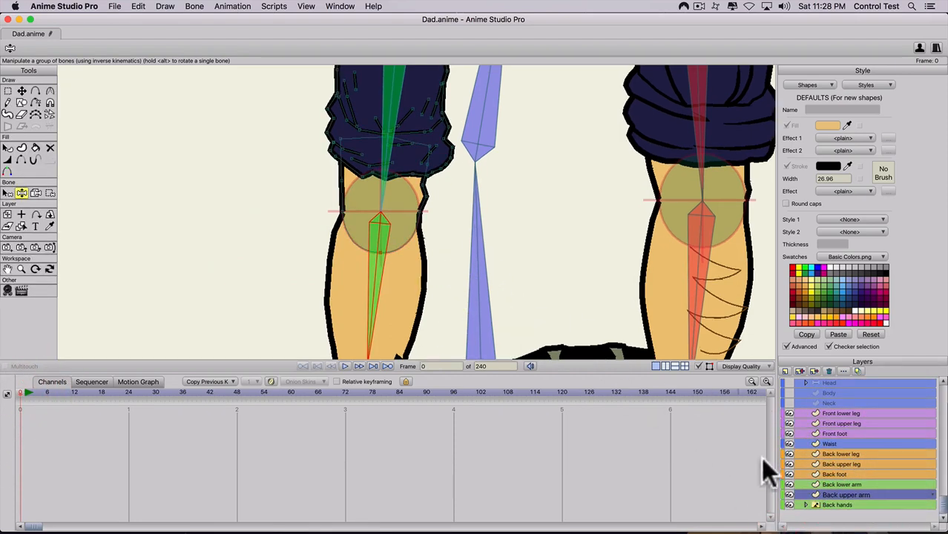
scroll(445, 259, "up", 3)
key("t")
left_click(430, 237)
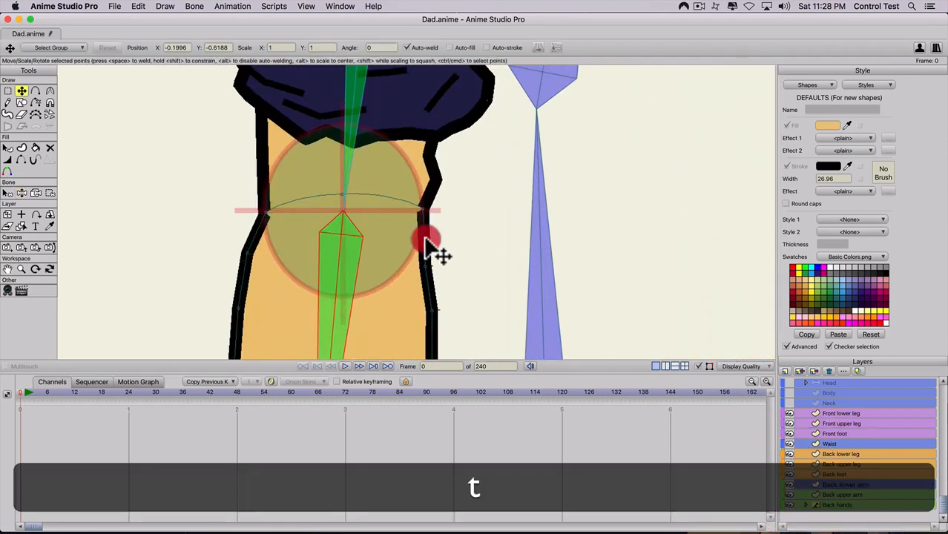
key("BackSpace")
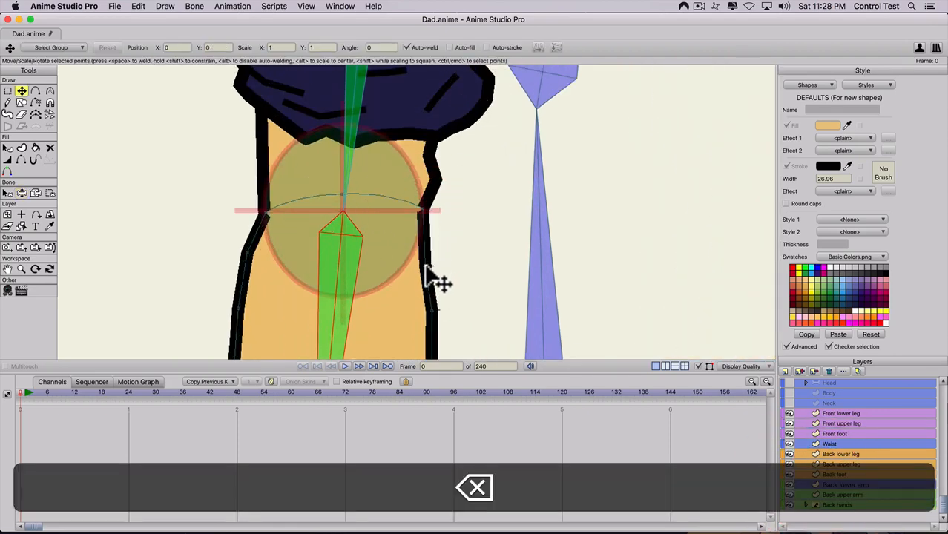
key("BackSpace")
key("BackSpace")
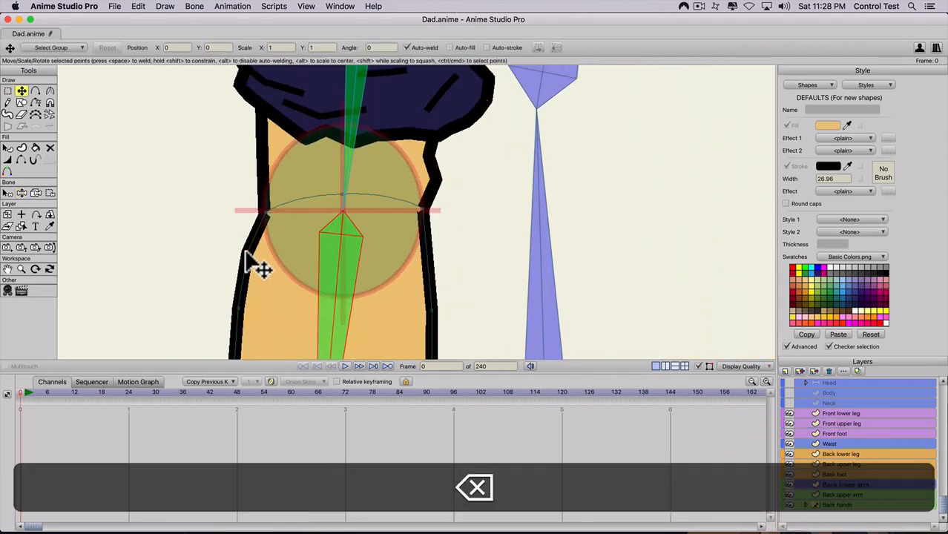
Adjust the remaining points on both forearm edges and smooth them, giving the body-side point a curvature of about 0.22
left_click(233, 300)
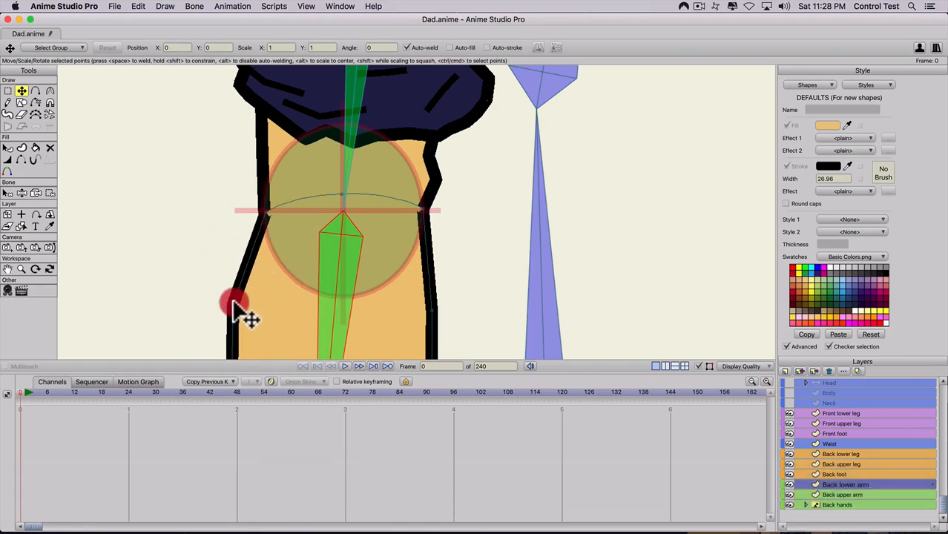
key("c")
left_click(433, 309)
key("t")
mouse_move(432, 308)
left_mouse_down()
mouse_move(446, 310)
mouse_move(434, 305)
left_mouse_up()
key("c")
left_click(599, 328)
key("t")
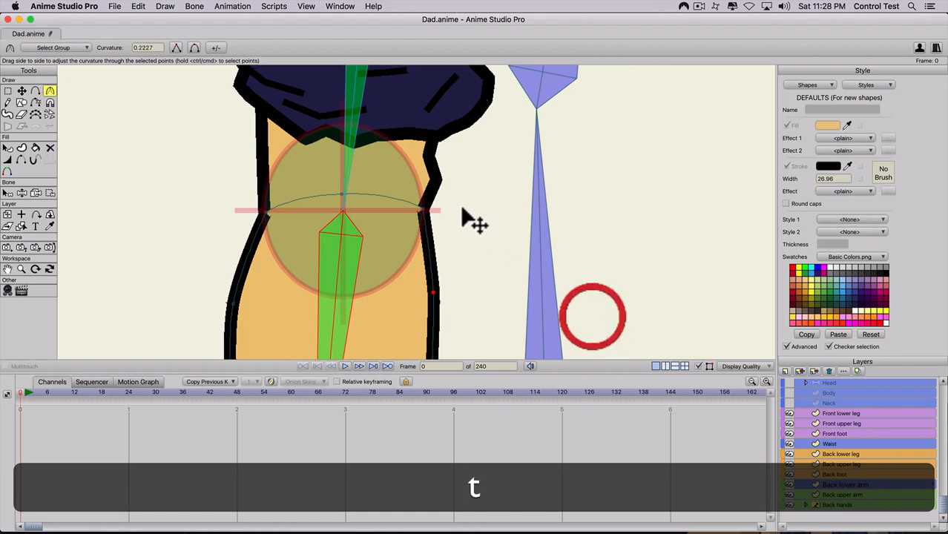
On the Back upper arm layer, move the body-side edge points just above the elbow inward to straighten the outline
left_click(836, 504)
key("t")
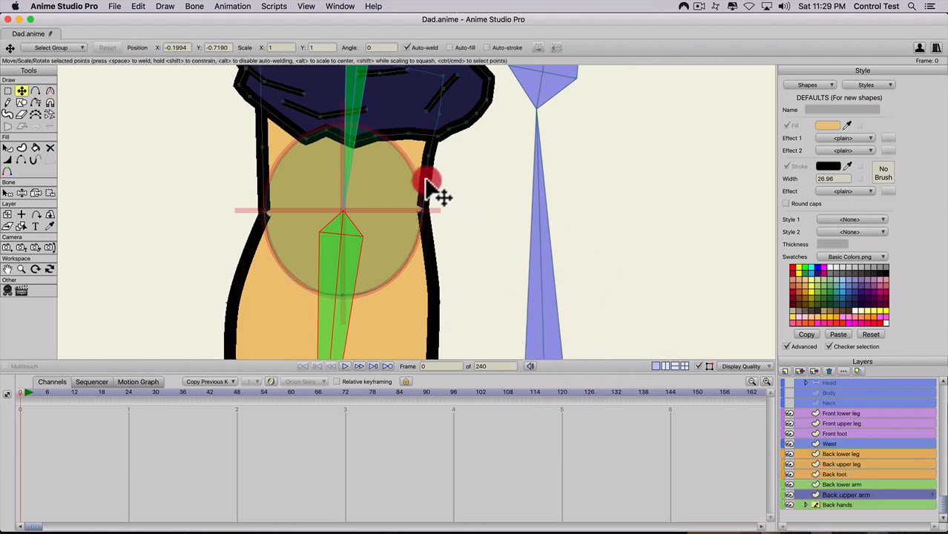
scroll(425, 187, "up", 5)
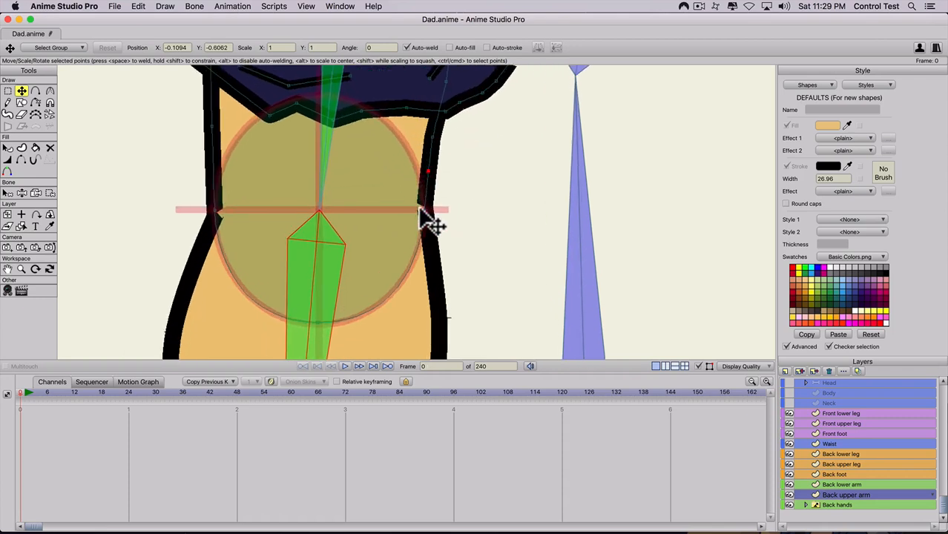
key("t")
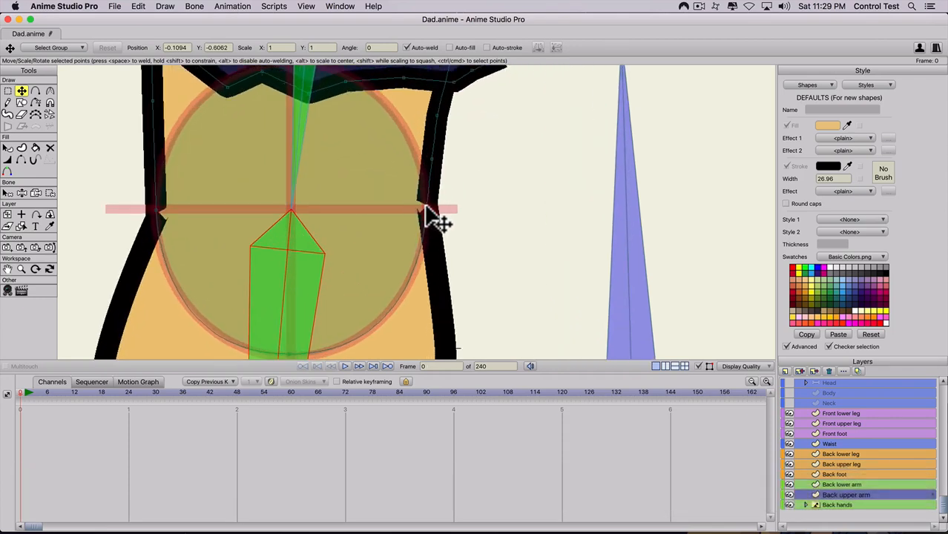
key("t")
left_click(443, 122)
left_click(433, 160)
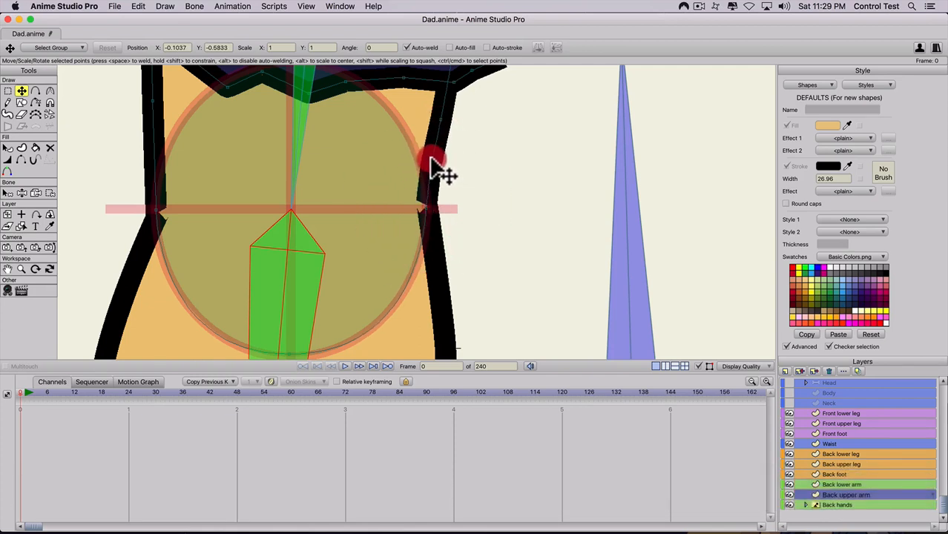
On the Back lower arm layer, adjust the body-side edge point and shift the arc's middle point slightly toward the outer edge
left_click(835, 486)
key("t")
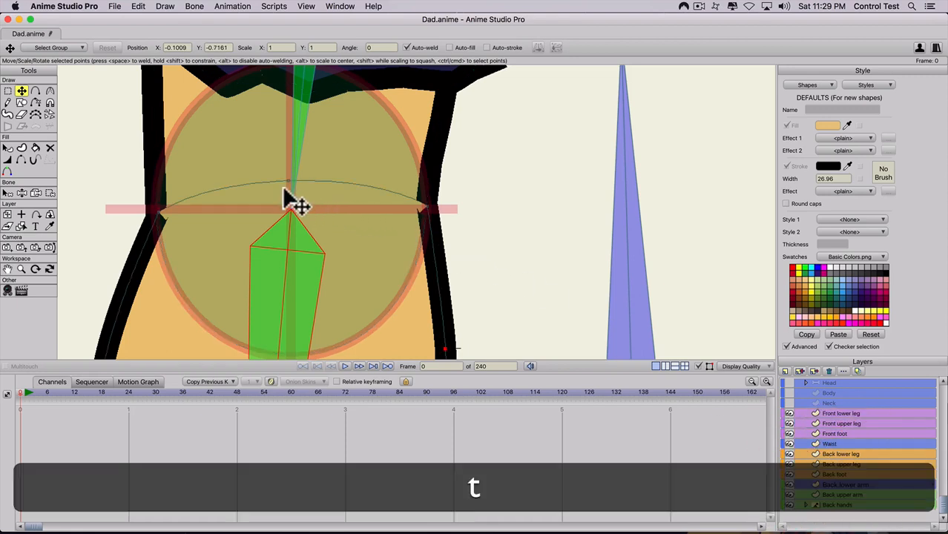
mouse_move(289, 180)
left_mouse_down()
mouse_move(290, 213)
mouse_move(280, 186)
left_mouse_up()
Test both arms by posing the back and front arms with Manipulate Bones on the Dad layer
scroll(311, 196, "down", 10)
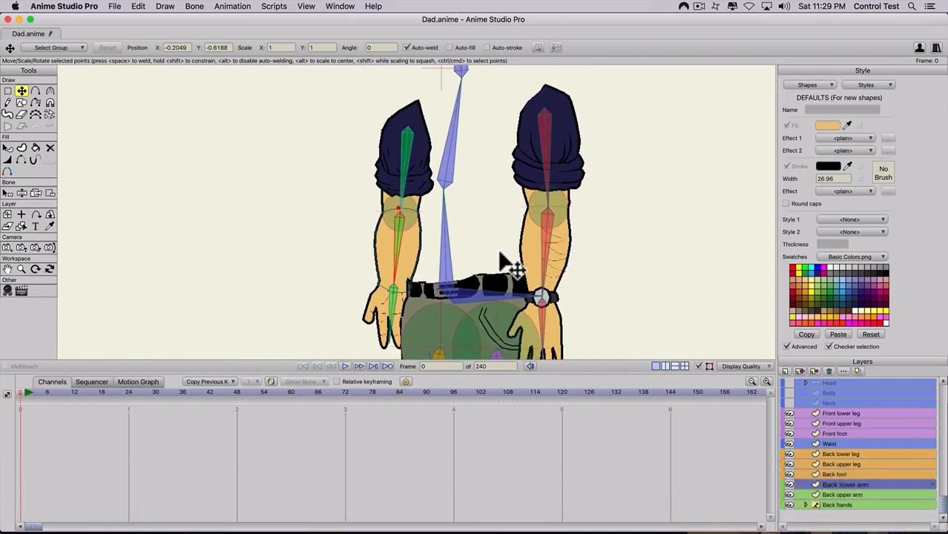
scroll(831, 389, "up", 3)
left_click(828, 384)
key("z")
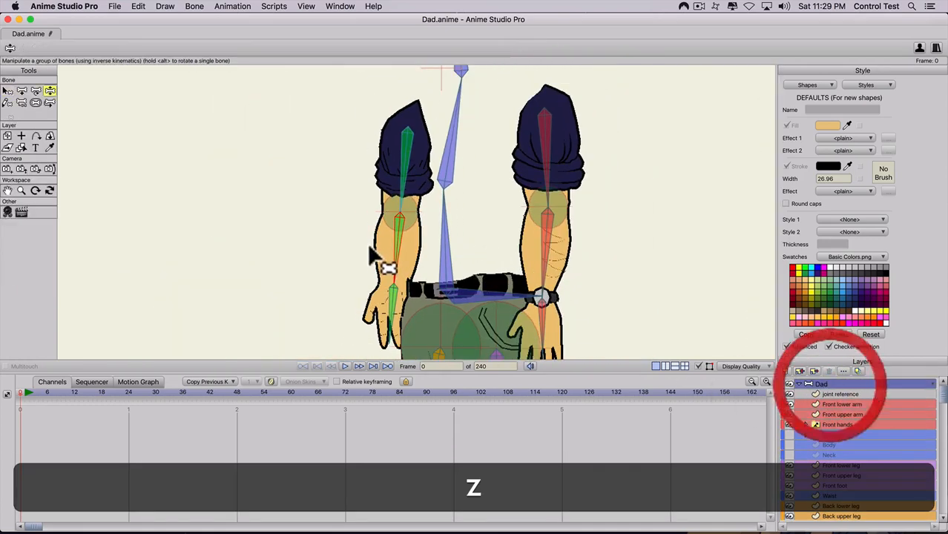
left_click_drag(372, 258, 363, 185)
left_click_drag(539, 223, 650, 259)
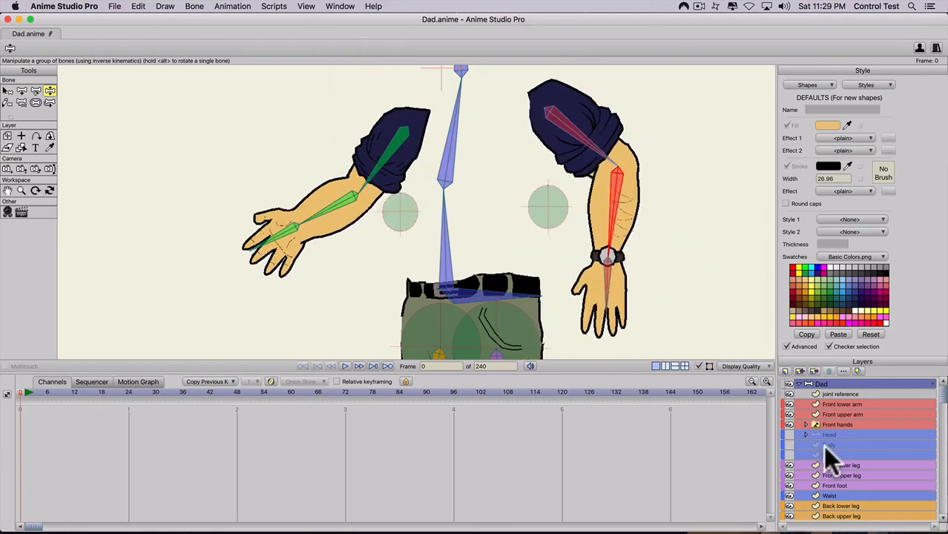
Show the Head, Body and Neck layers so the whole character can be viewed
left_click_drag(790, 434, 788, 455)
left_click(788, 455)
scroll(458, 231, "down", 6)
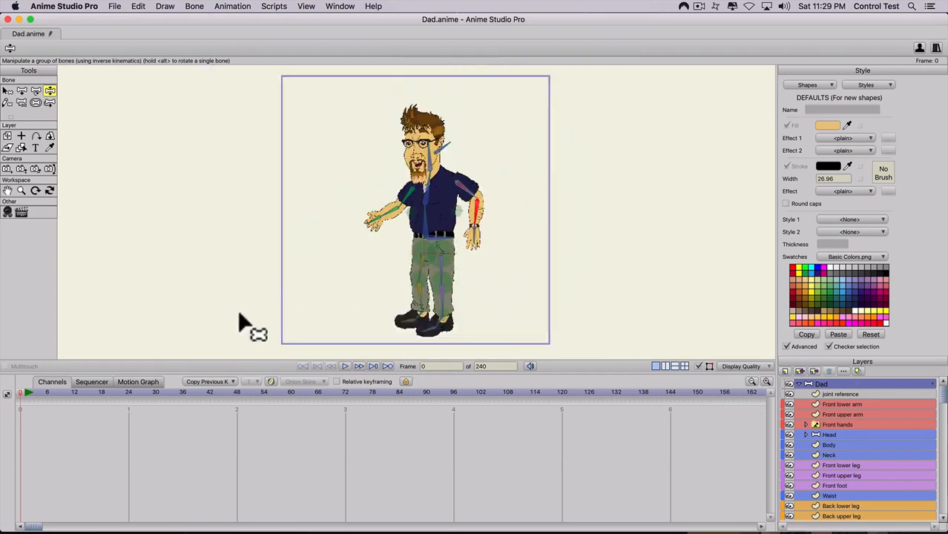
Reset the arm poses at frame 0 and test the lower torso bone with Manipulate Bones
mouse_move(28, 391)
left_mouse_down()
mouse_move(67, 393)
mouse_move(15, 393)
left_mouse_up()
scroll(435, 282, "up", 6)
scroll(435, 286, "up", 2)
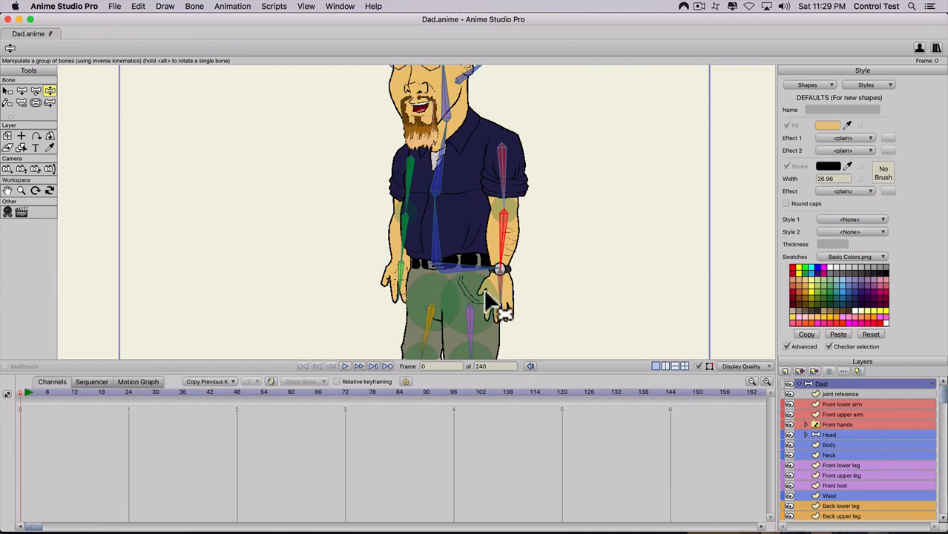
mouse_move(436, 236)
left_mouse_down()
mouse_move(404, 210)
mouse_move(466, 233)
mouse_move(396, 201)
mouse_move(475, 200)
mouse_move(360, 200)
mouse_move(370, 191)
mouse_move(424, 250)
mouse_move(438, 221)
mouse_move(437, 230)
left_mouse_up()
scroll(437, 269, "up", 2)
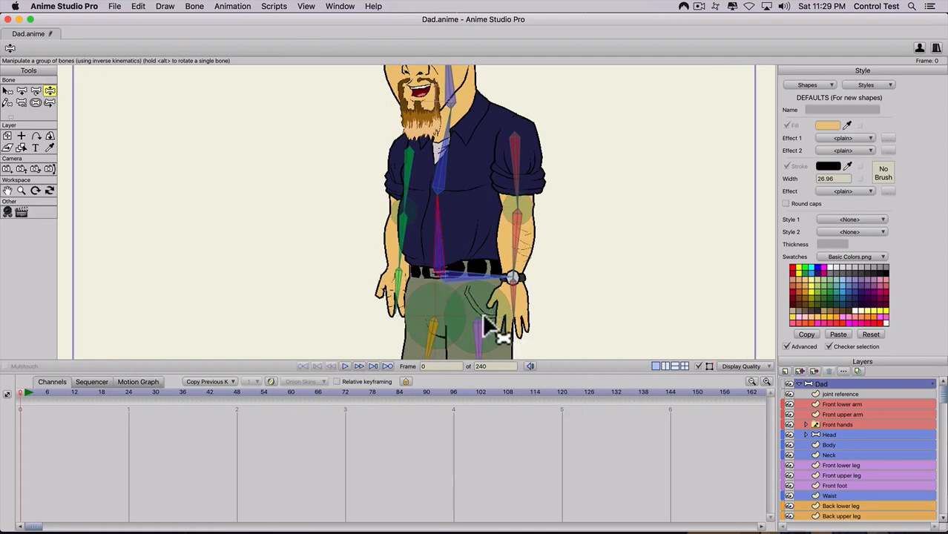
On the Body layer, bind the shirt's bottom hem points above the belt to the horizontal hip bone B1
scroll(827, 479, "down", 2)
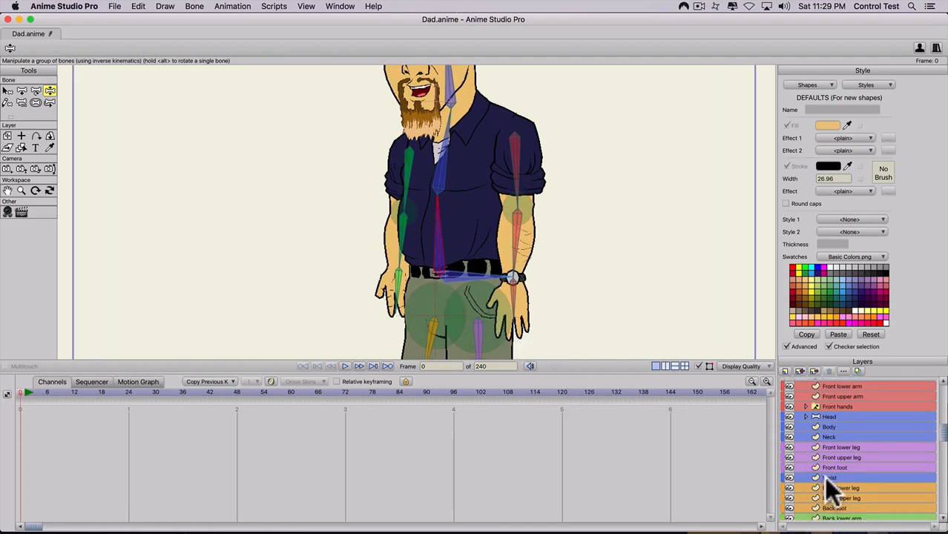
scroll(825, 479, "down", 4)
scroll(834, 483, "up", 4)
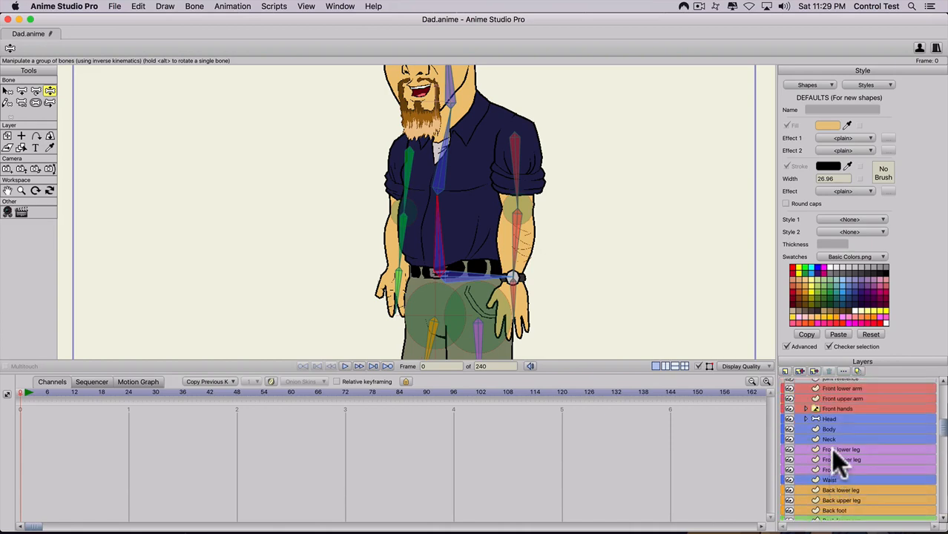
left_click(832, 429)
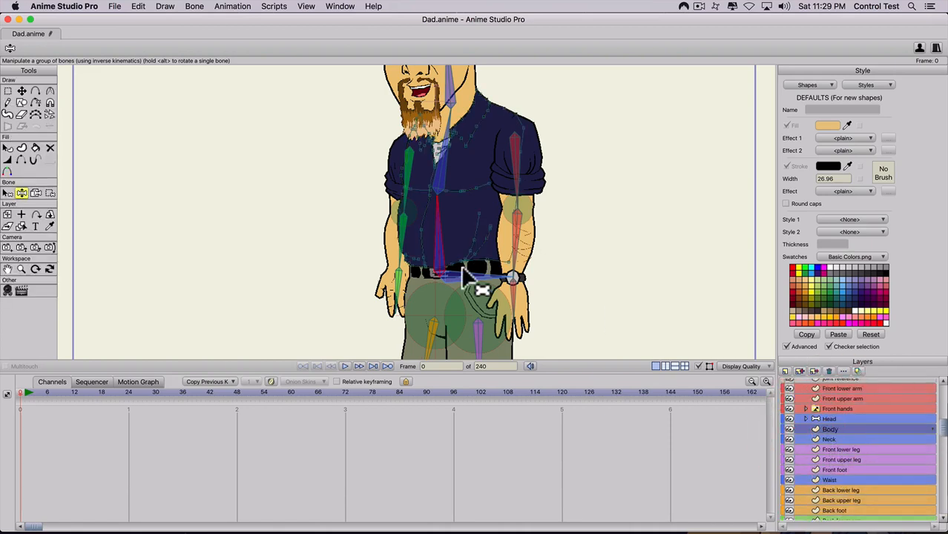
key("b")
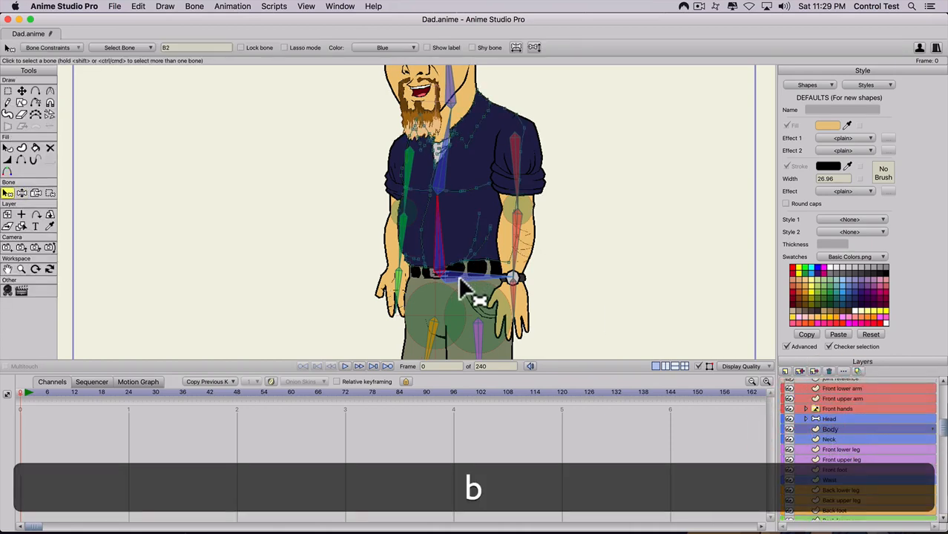
left_click(461, 279)
scroll(422, 279, "up", 4)
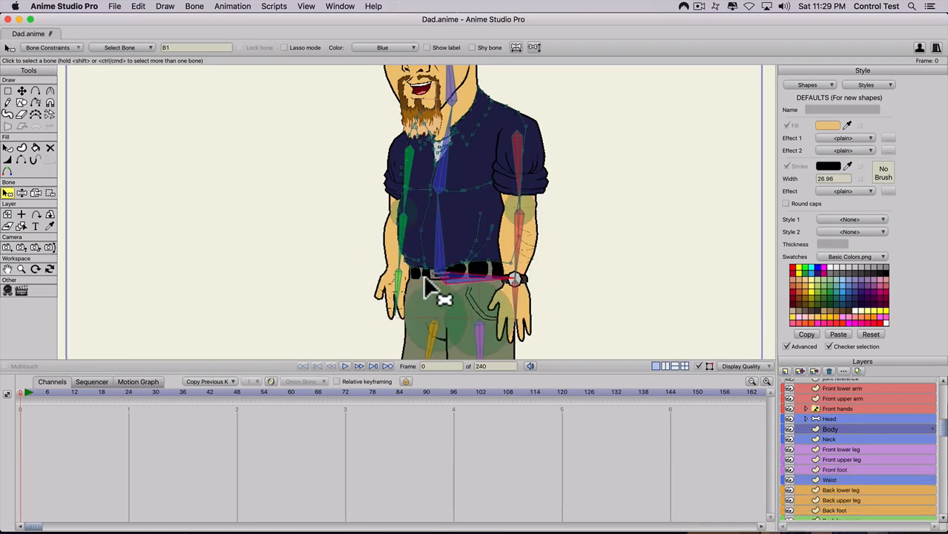
key("g")
scroll(420, 297, "up", 2)
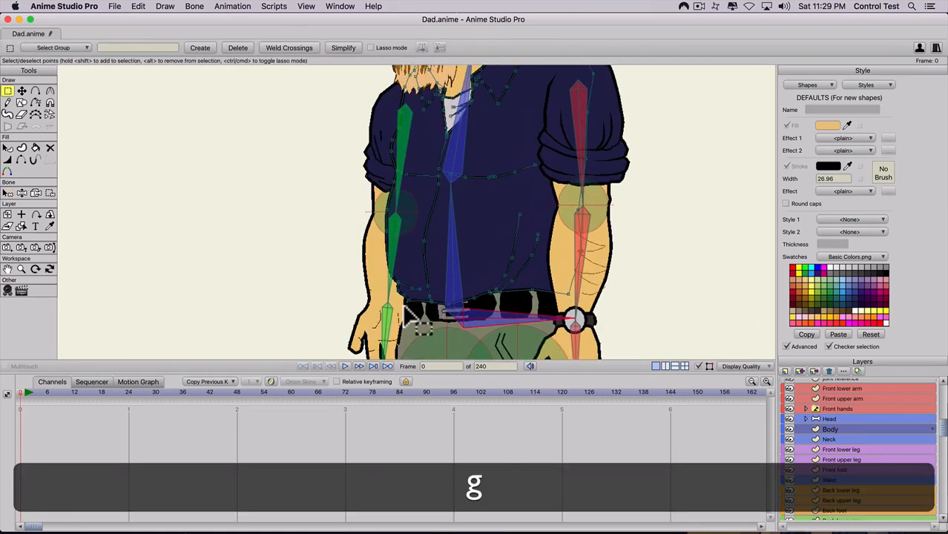
left_click_drag(446, 309, 528, 298)
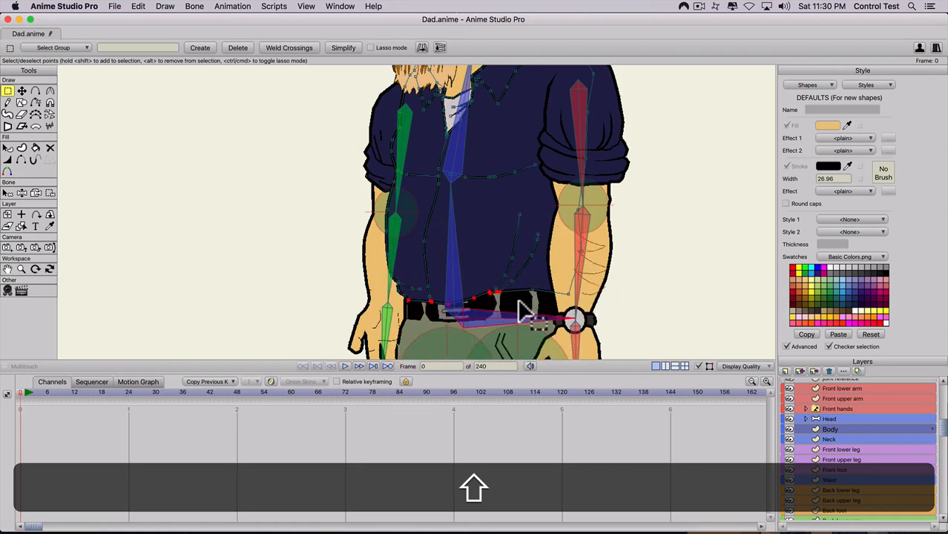
left_click(534, 290, "shift")
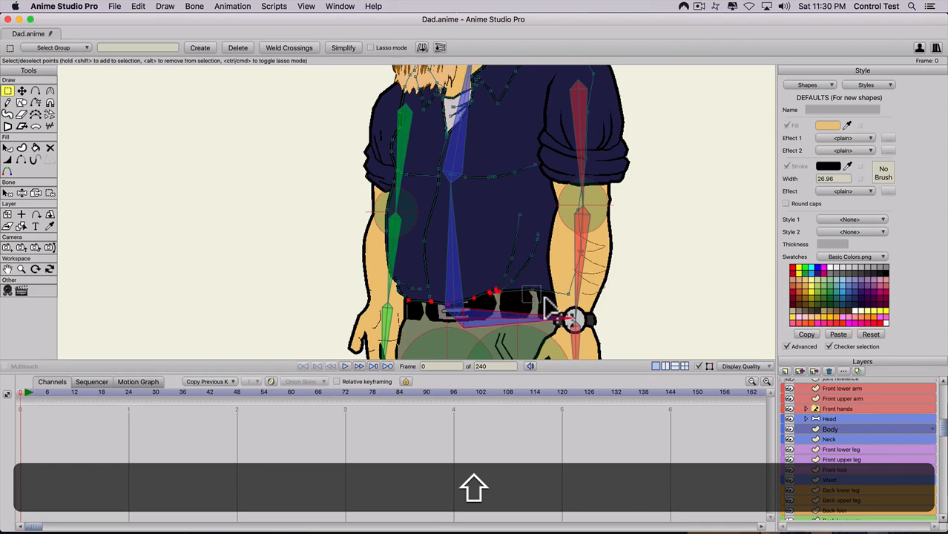
left_click(570, 293, "shift")
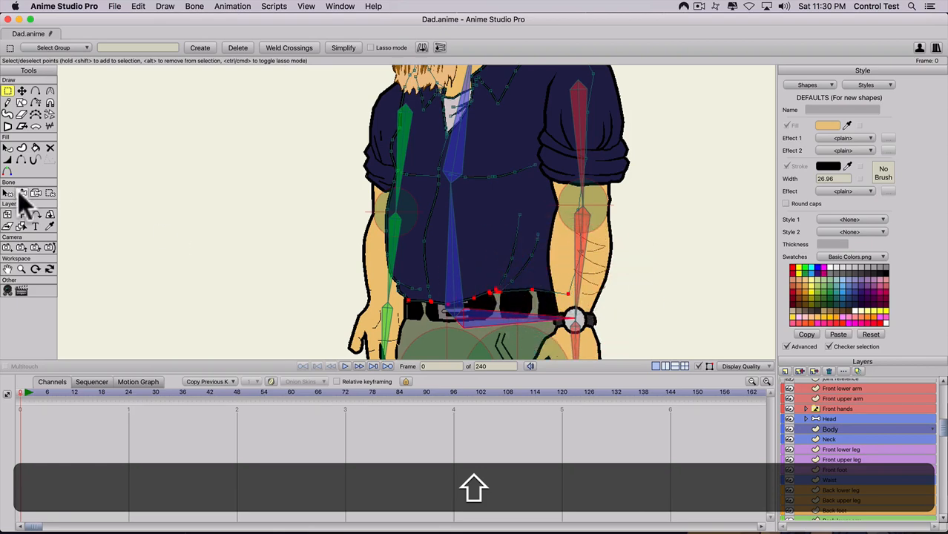
left_click(49, 193)
left_click(196, 47)
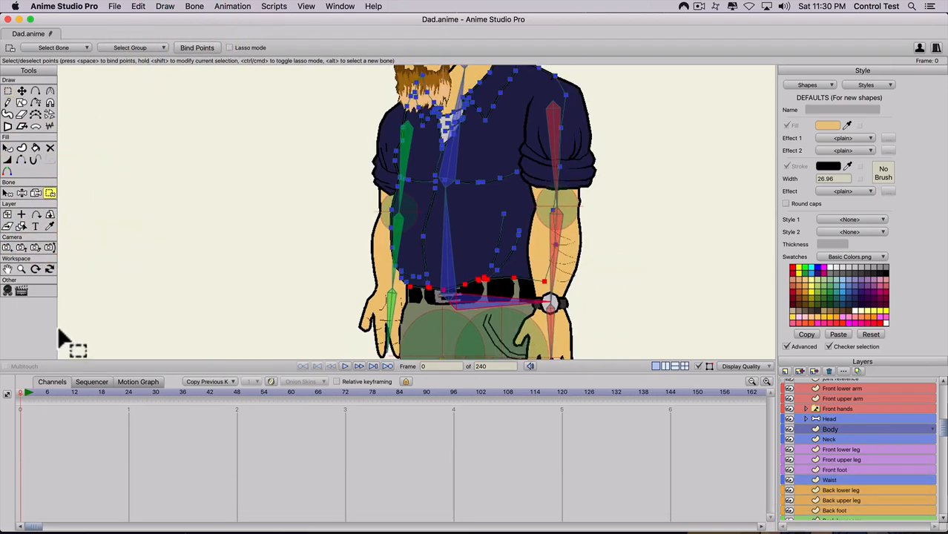
Test the torso and arm bones with Manipulate Bones on the Dad layer and return to frame 0
scroll(834, 392, "up", 2)
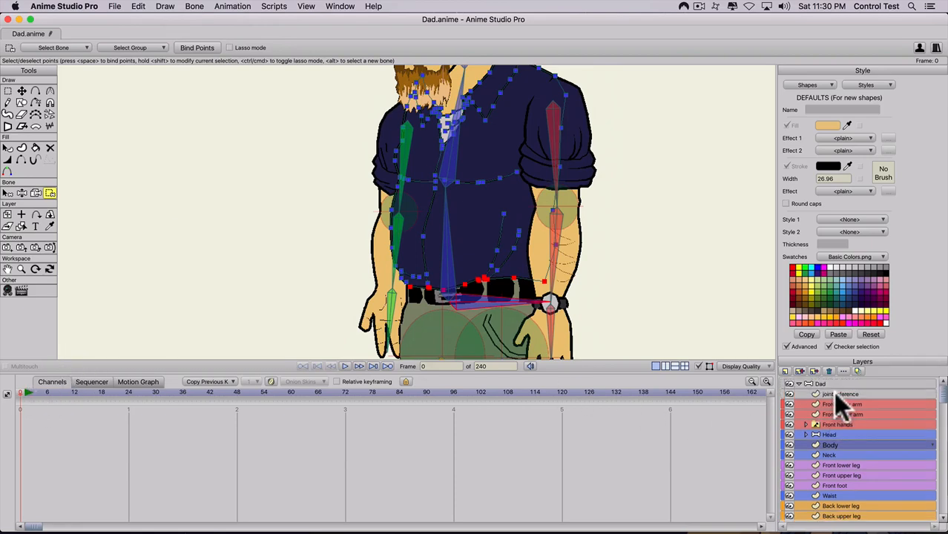
left_click(828, 384)
scroll(560, 215, "down", 5)
key("z")
scroll(438, 212, "up", 1)
scroll(435, 211, "up", 1)
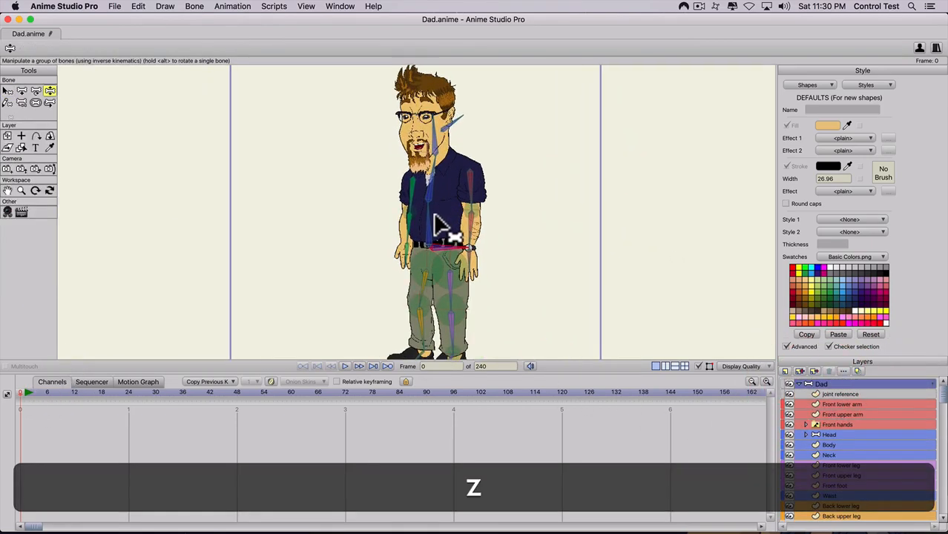
mouse_move(435, 215)
left_mouse_down()
mouse_move(448, 213)
mouse_move(388, 201)
mouse_move(424, 218)
mouse_move(436, 248)
mouse_move(447, 246)
mouse_move(412, 238)
mouse_move(410, 252)
mouse_move(451, 240)
mouse_move(423, 215)
mouse_move(448, 204)
mouse_move(436, 198)
left_mouse_up()
scroll(414, 237, "up", 1)
left_click_drag(523, 241, 571, 245)
left_click(10, 391)
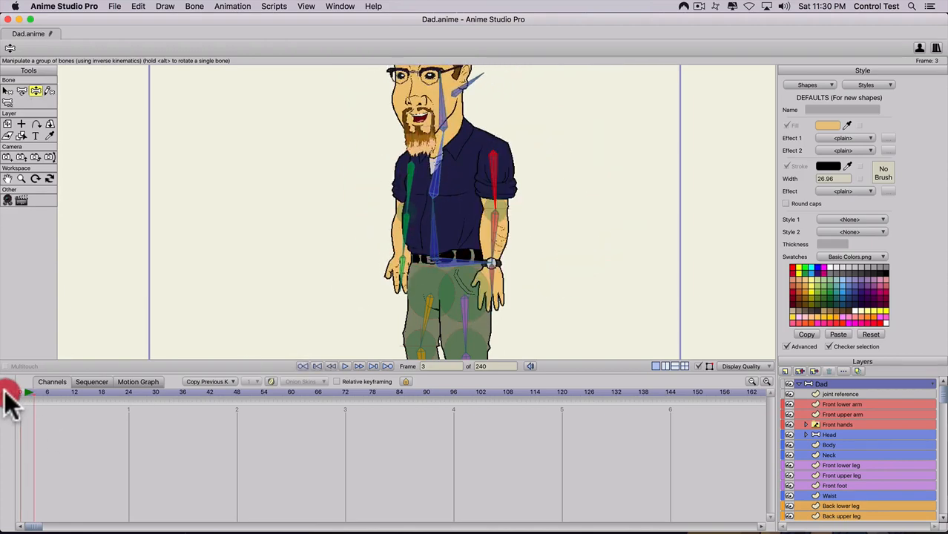
Test how the collar follows the head by posing the head bone, and reset the pose at frame 0
scroll(423, 193, "down", 5)
scroll(432, 186, "up", 5)
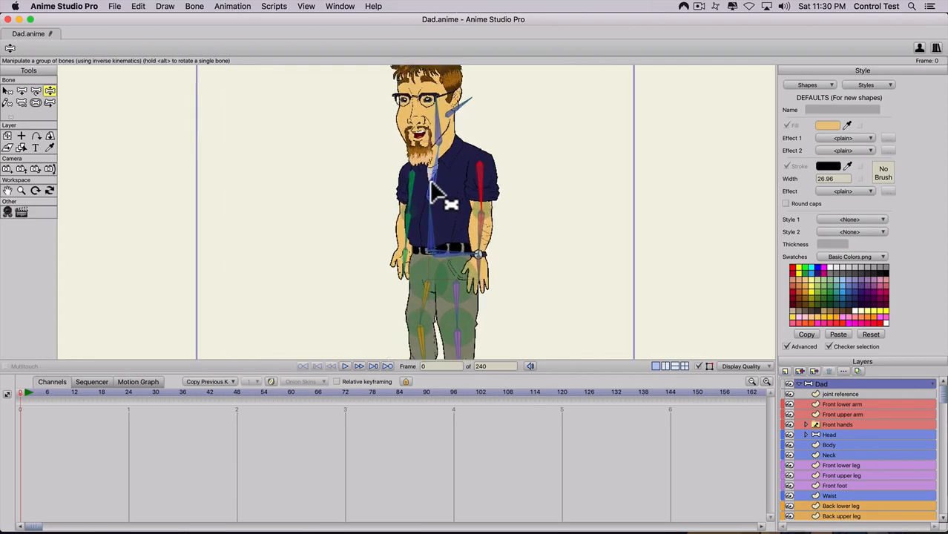
key("space")
left_click_drag(471, 176, 406, 184)
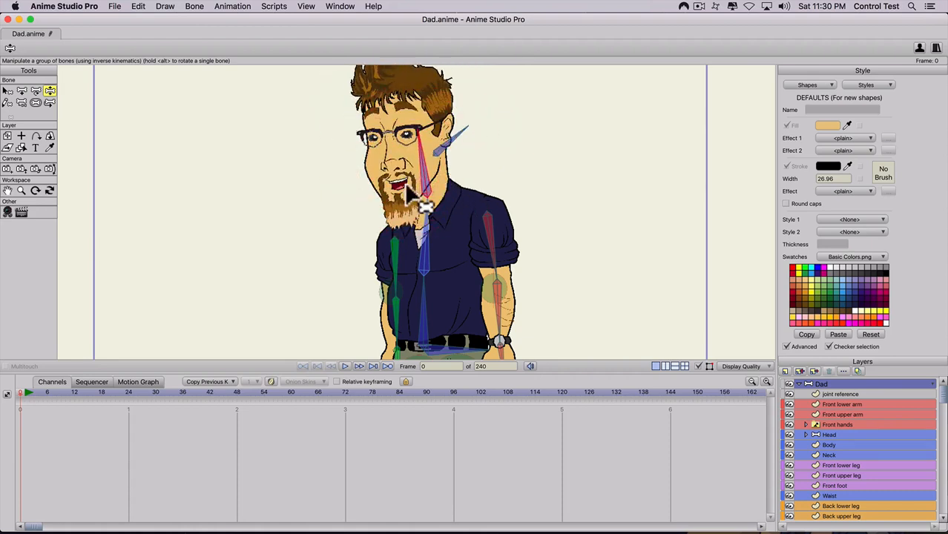
left_click(13, 393)
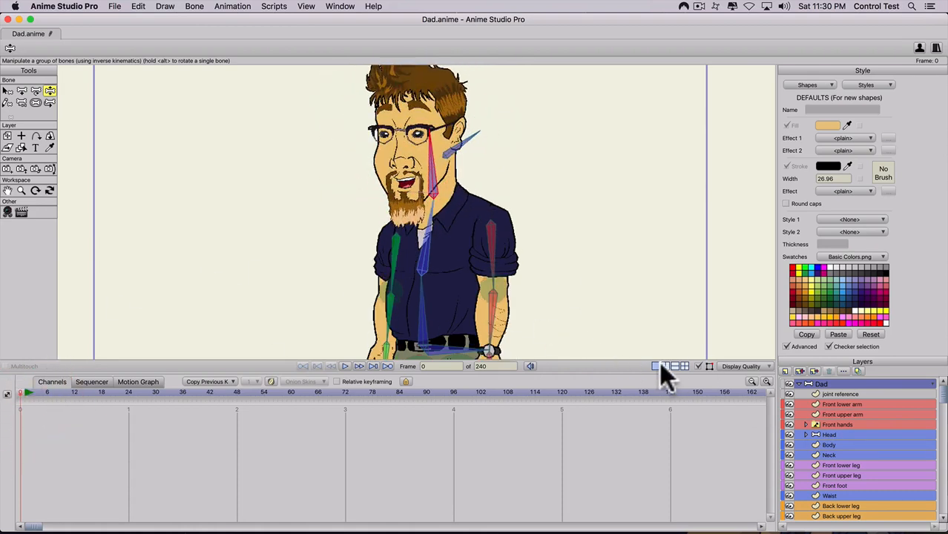
On the Body layer, select all the shirt collar and neckline points and bind them to the head bone B4
left_click(826, 443)
scroll(425, 195, "up", 2)
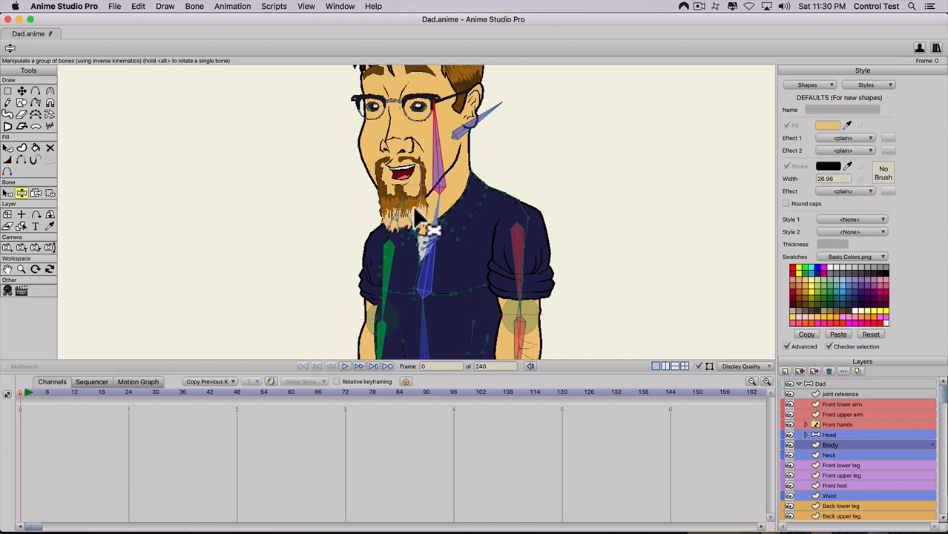
key("g")
left_click_drag(395, 194, 437, 249)
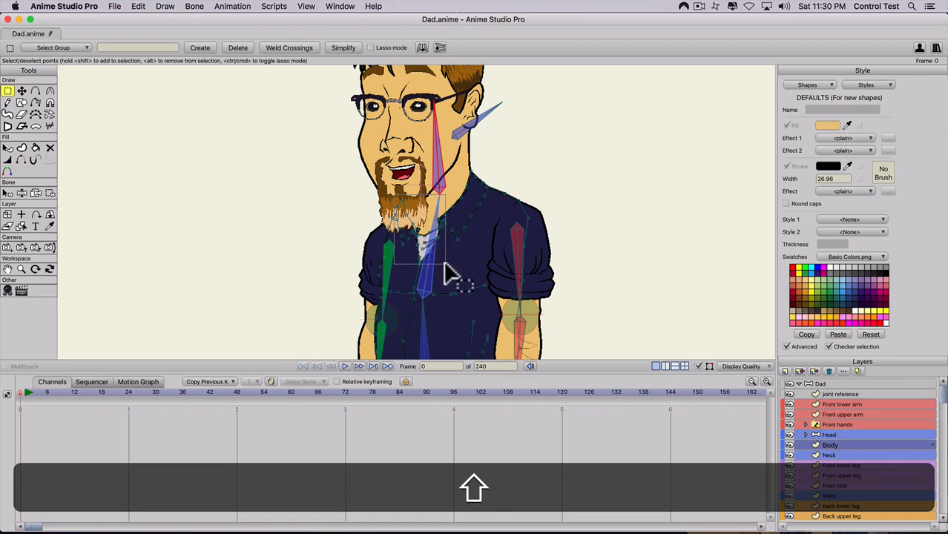
left_click_drag(446, 264, 444, 263)
left_click_drag(492, 168, 425, 247)
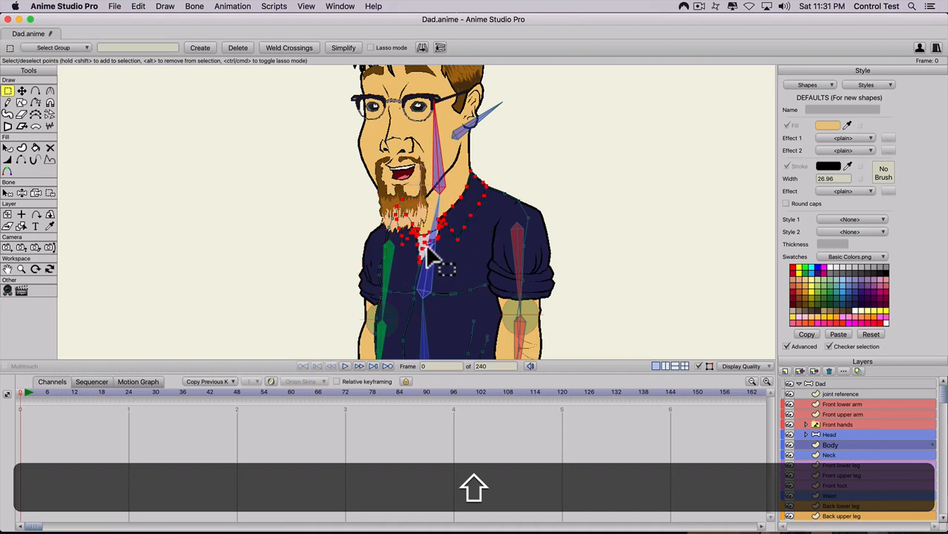
key("shift+b")
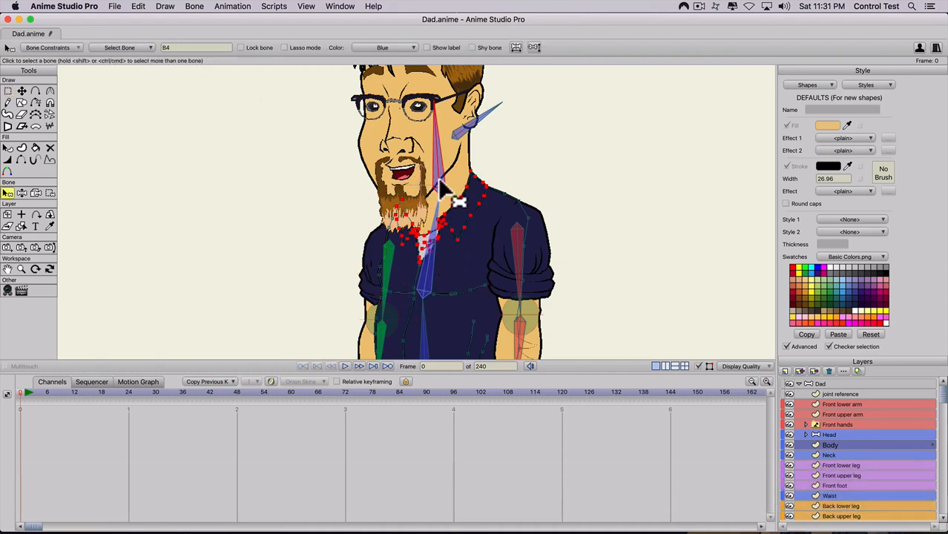
key("i")
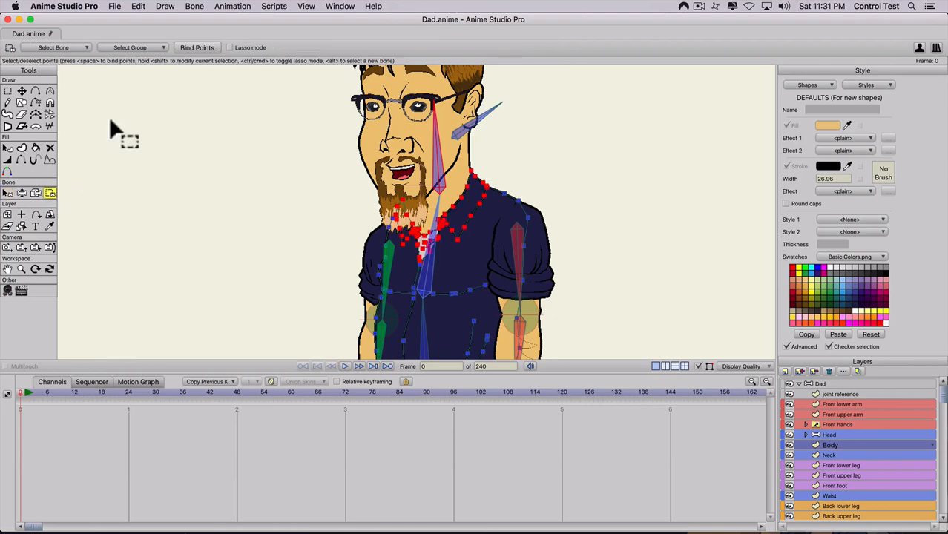
left_click(189, 48)
Test the collar binding by rotating the head bone with Manipulate Bones, undoing a test pose and trying it again on the Dad layer
key("z")
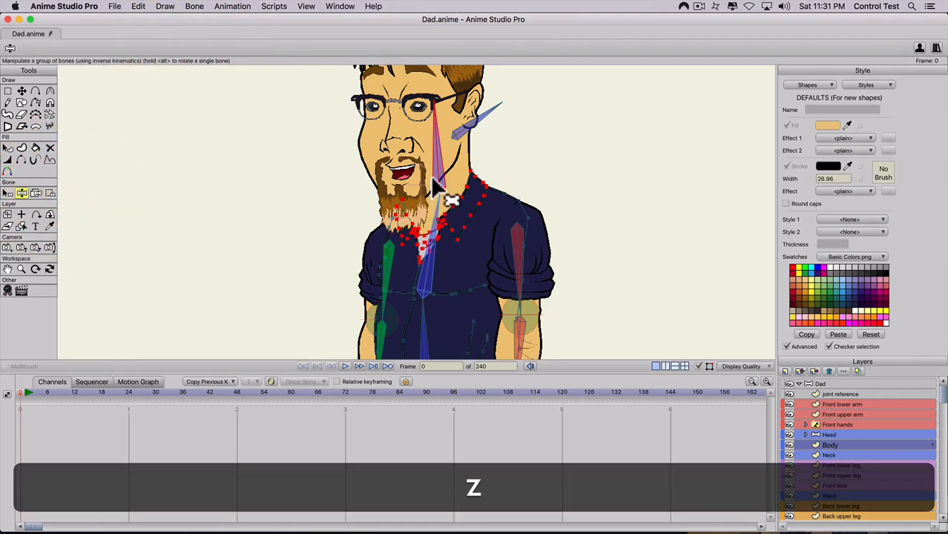
left_click_drag(445, 175, 431, 158)
scroll(423, 243, "down", 5)
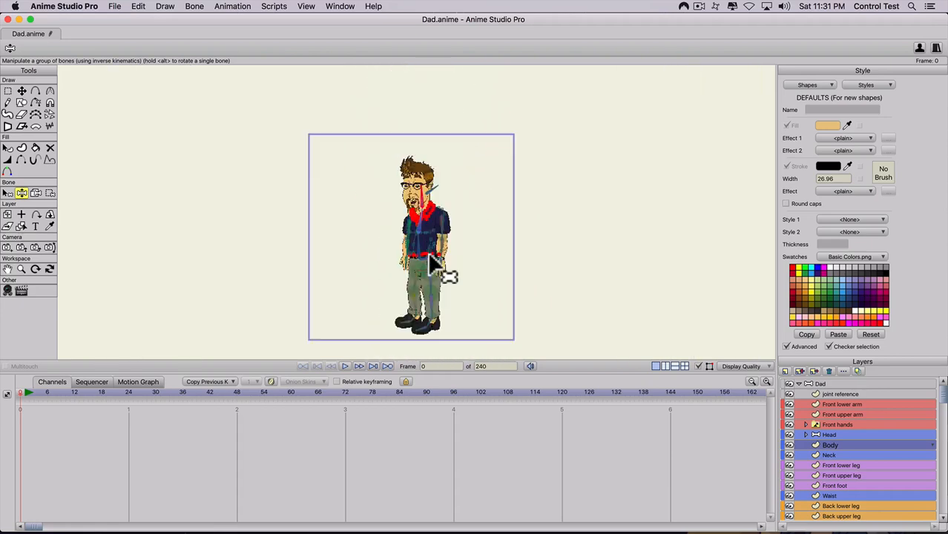
scroll(434, 265, "up", 4)
scroll(438, 227, "down", 1)
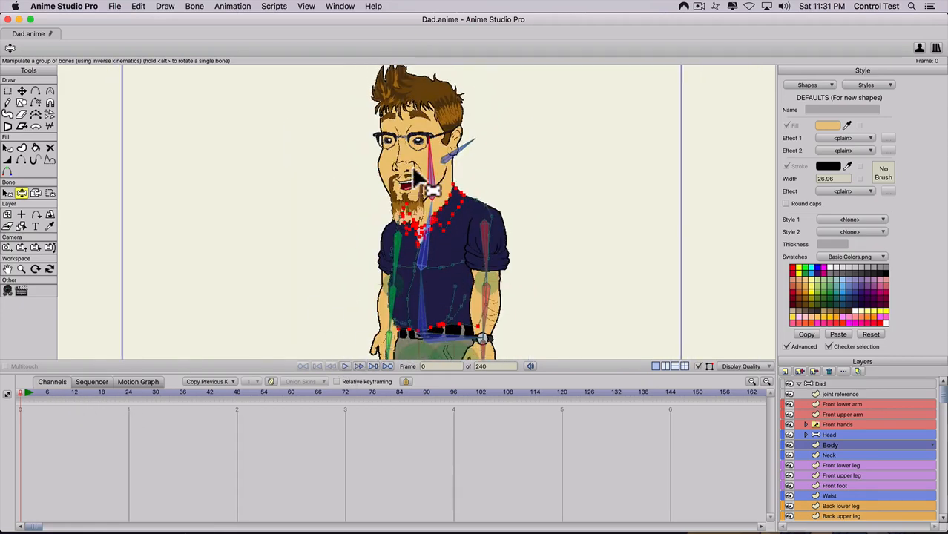
mouse_move(414, 171)
left_mouse_down()
mouse_move(382, 177)
mouse_move(408, 154)
left_mouse_up()
key("super+z")
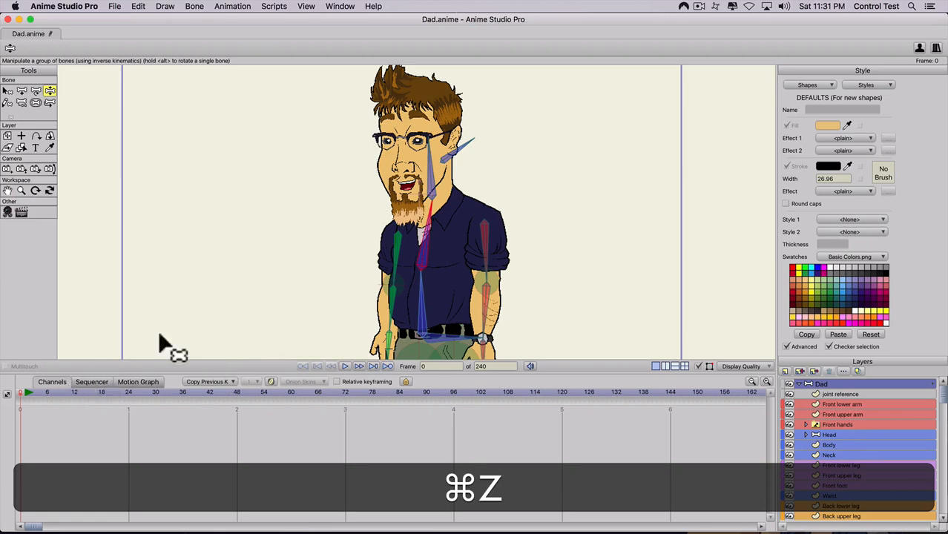
key("z")
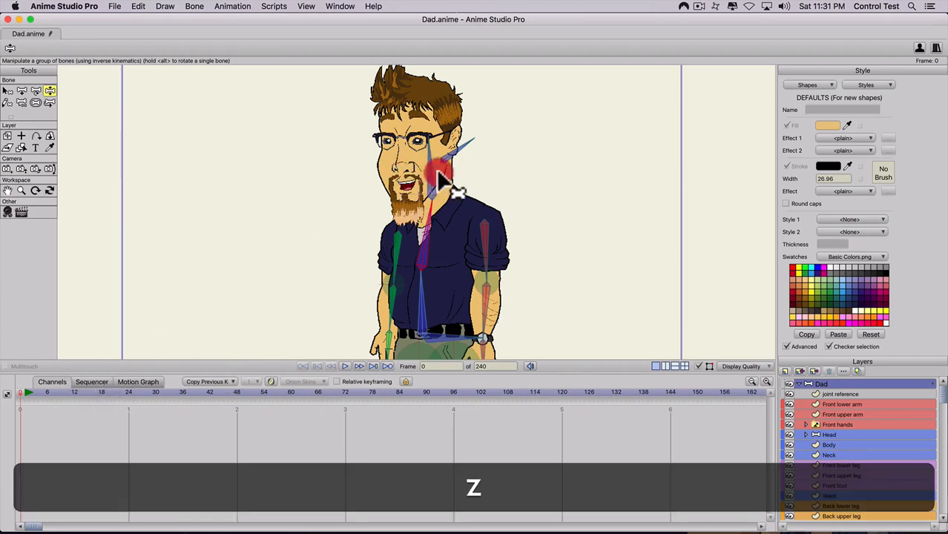
left_click_drag(438, 172, 429, 128)
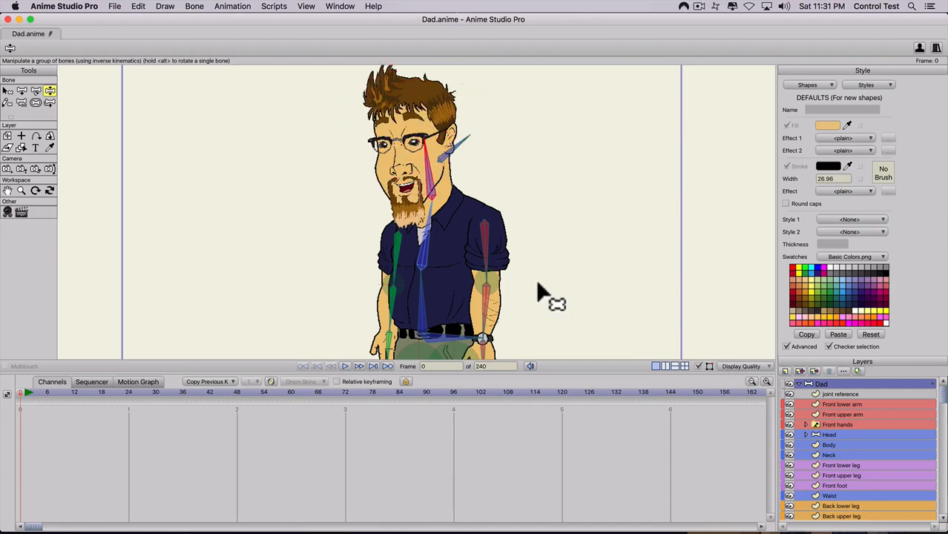
On the Body layer, bind only the inner collar and neck opening points to the head bone B4
left_click(827, 445)
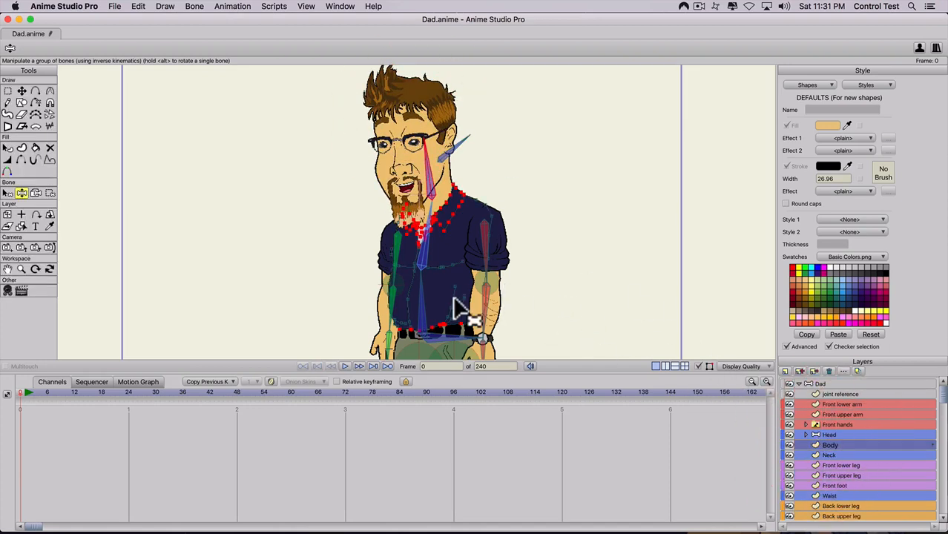
key("b")
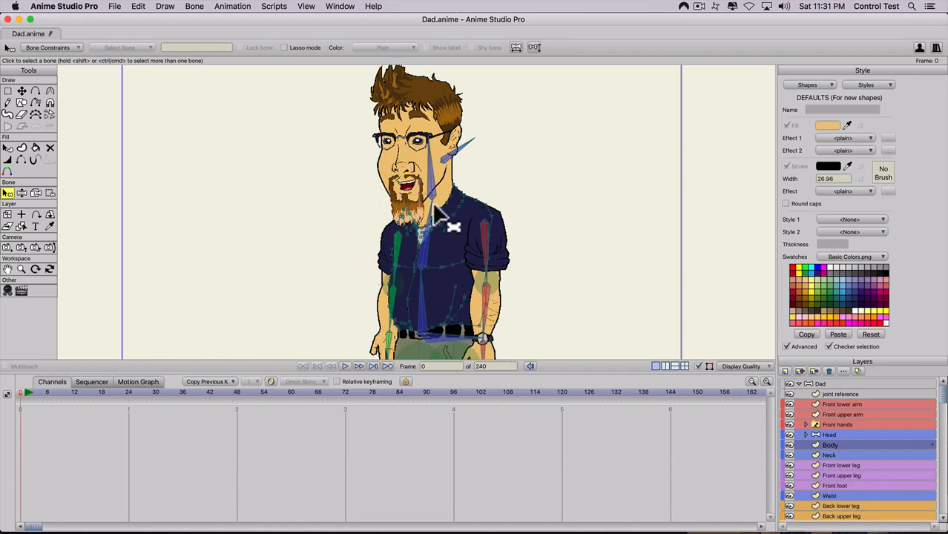
key("b")
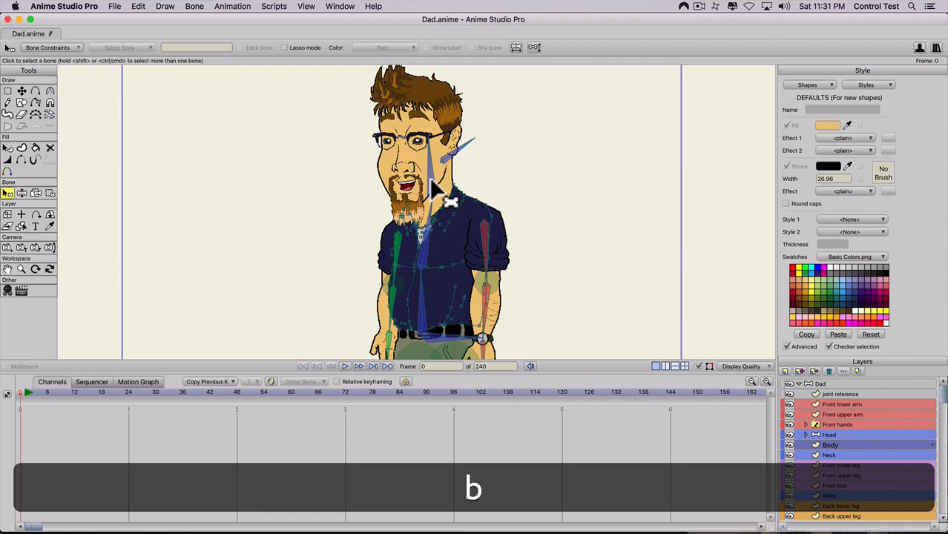
left_click(432, 181)
scroll(434, 189, "up", 2)
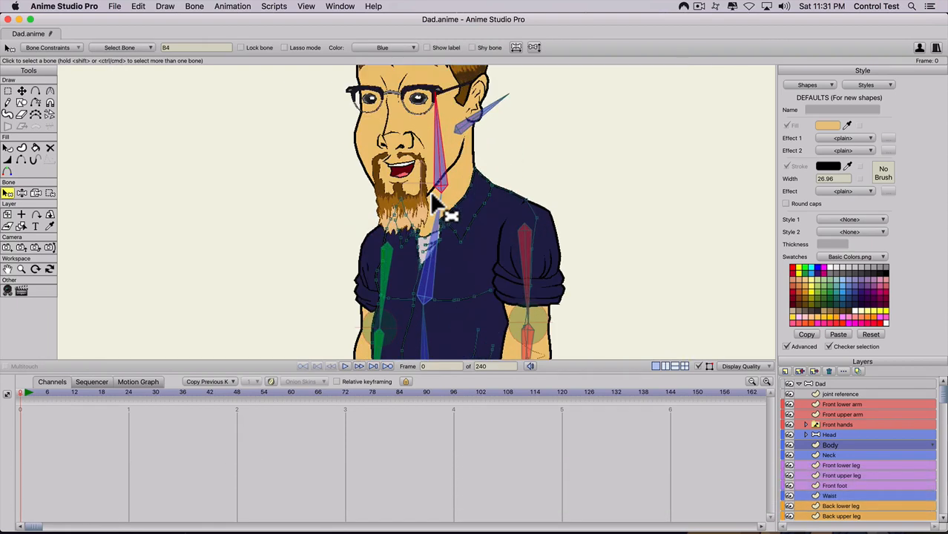
key("shift")
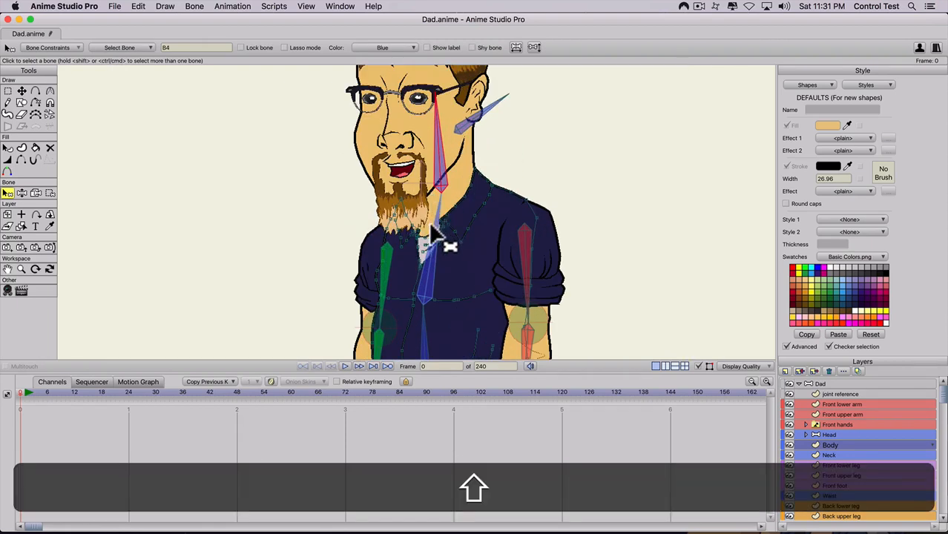
key("shift+g")
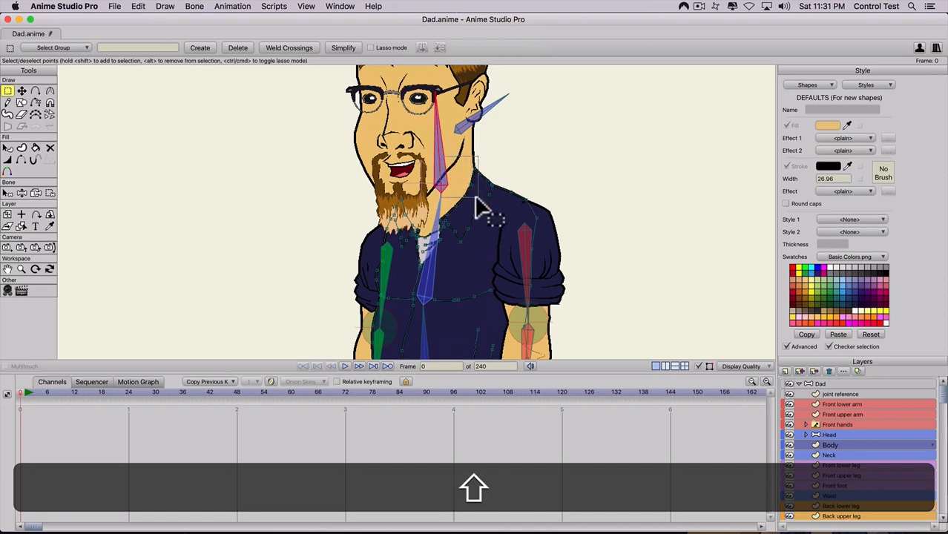
left_click(455, 223)
mouse_move(460, 231)
left_mouse_down()
mouse_move(432, 207)
mouse_move(406, 245)
mouse_move(413, 213)
mouse_move(398, 215)
mouse_move(414, 221)
mouse_move(423, 212)
mouse_move(447, 241)
mouse_move(417, 272)
mouse_move(449, 232)
left_mouse_up()
left_click(54, 192)
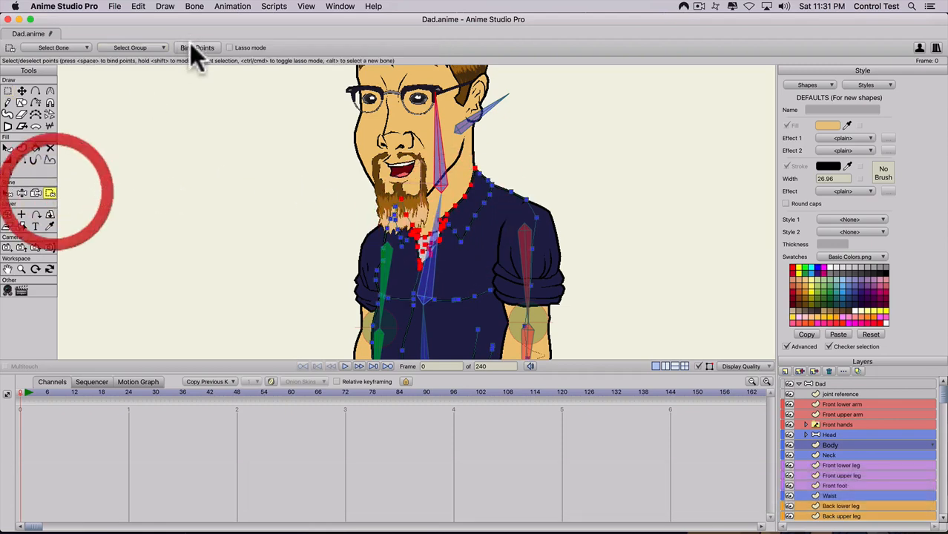
left_click(195, 46)
Test the collar binding by rotating the head bone on the Dad layer, and undo the test pose
left_click(814, 377)
key("z")
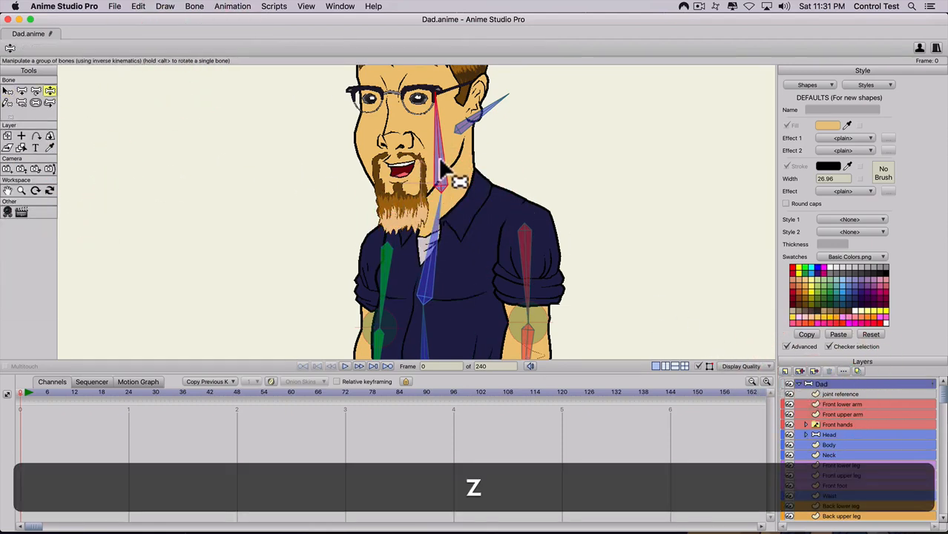
mouse_move(438, 156)
left_mouse_down()
mouse_move(451, 175)
mouse_move(439, 152)
mouse_move(422, 150)
mouse_move(449, 154)
mouse_move(441, 147)
left_mouse_up()
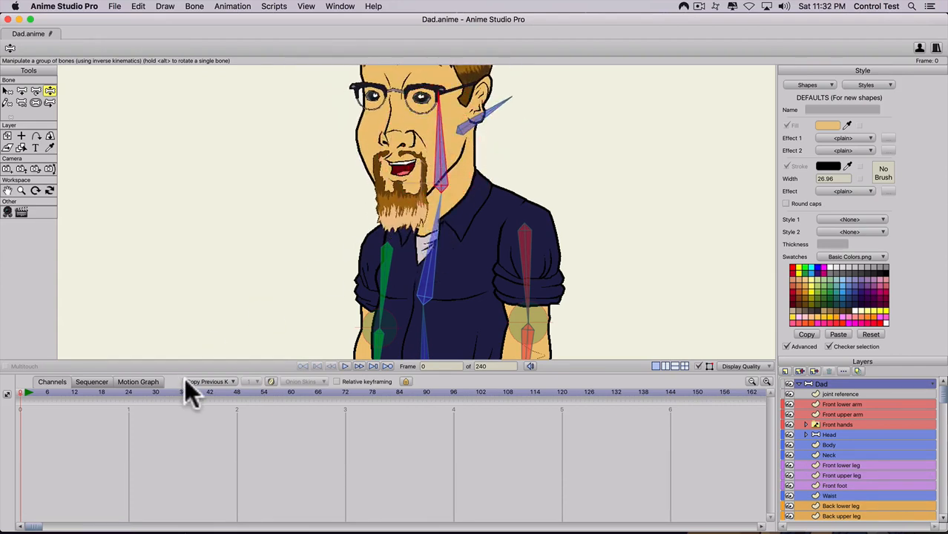
key("super+z")
key("super+z")
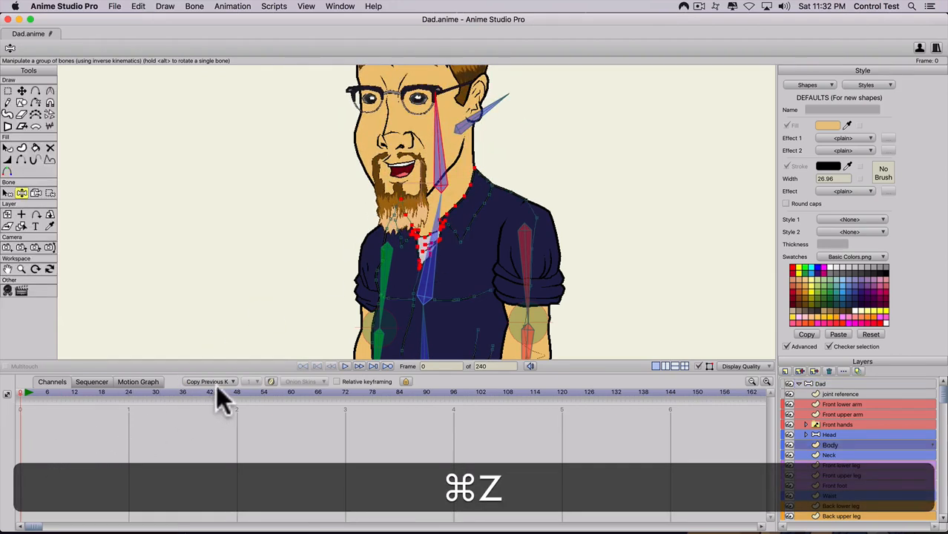
key("super+z")
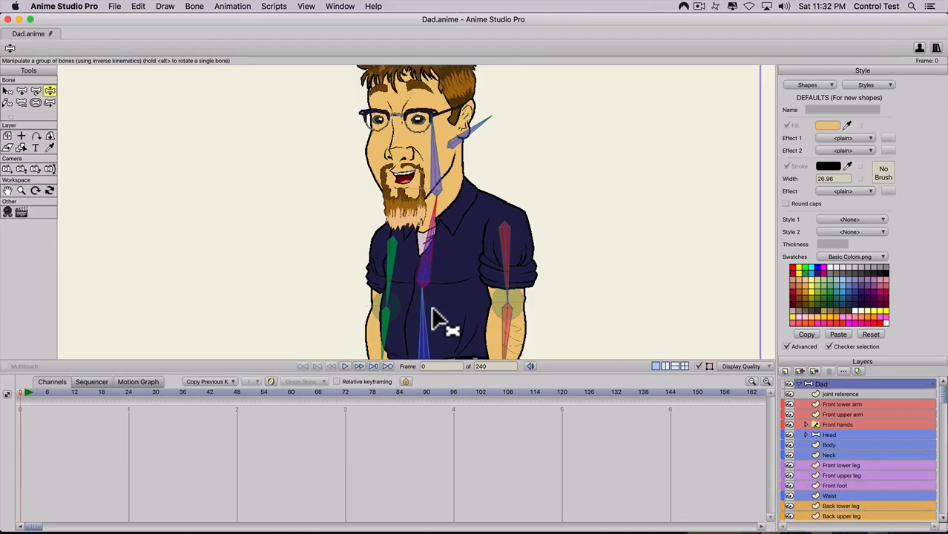
On the Body layer, select only the top edge points of the collar on both sides of the neck and bind them to head bone B4
key("b")
left_click(437, 184)
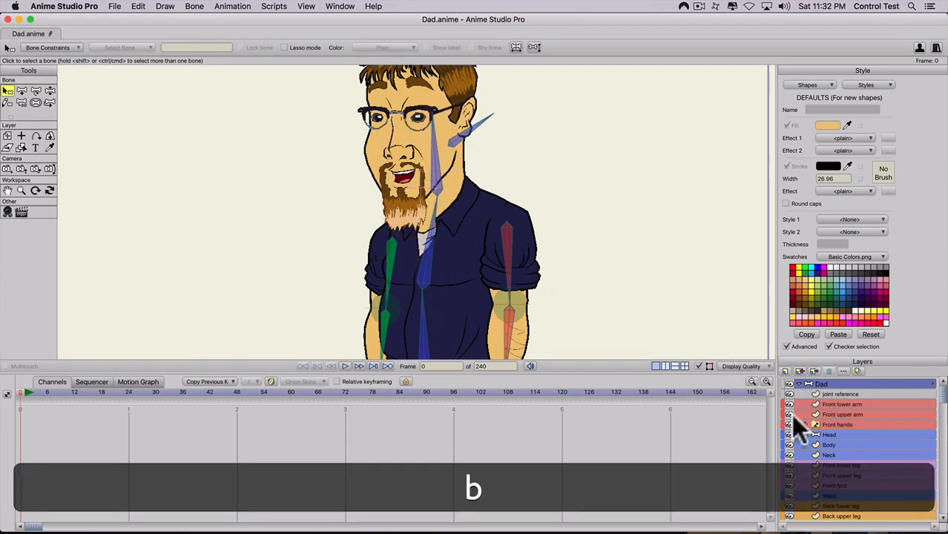
left_click(831, 446)
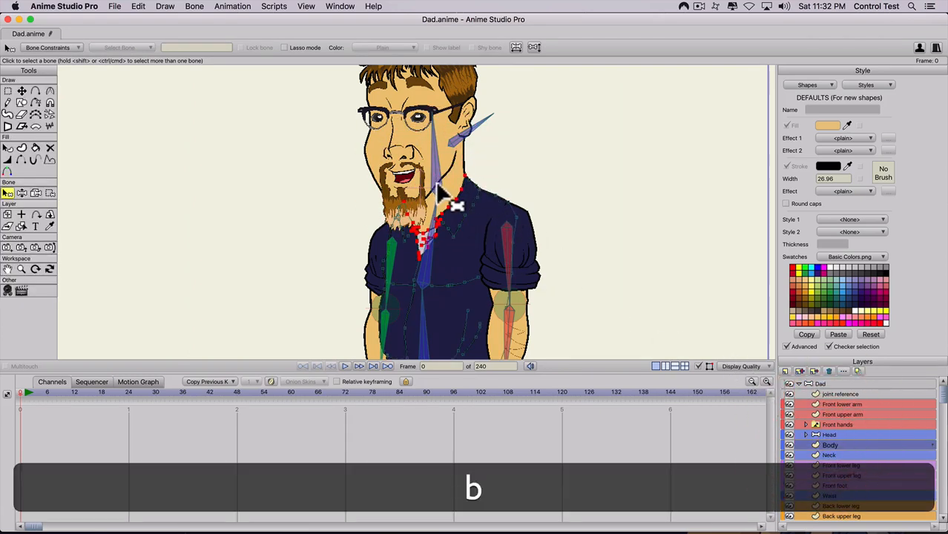
left_click(434, 160)
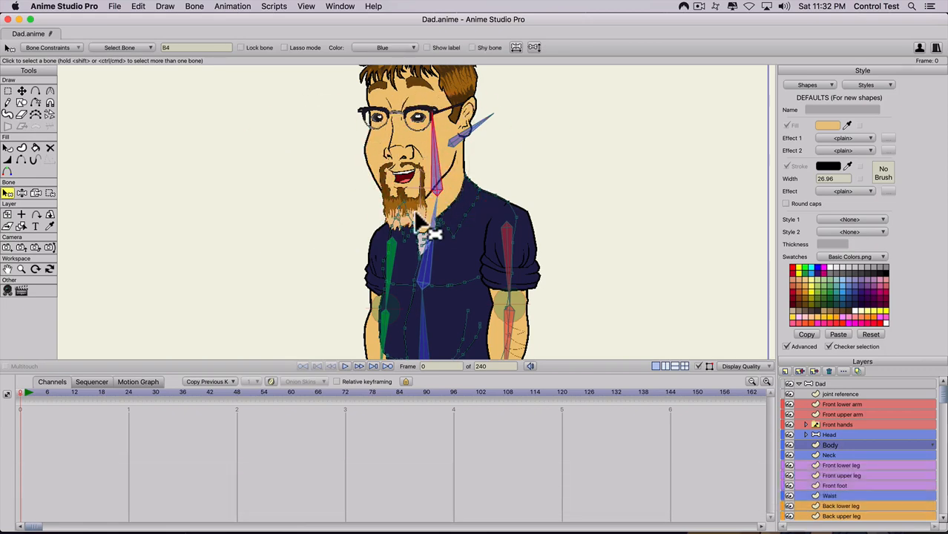
key("g")
scroll(423, 219, "up", 3)
left_click(460, 226, "shift")
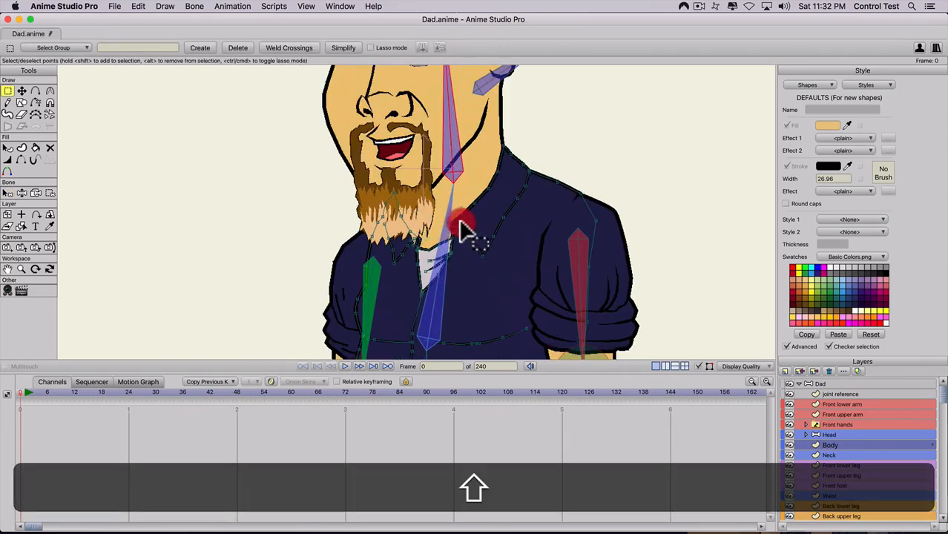
mouse_move(460, 222)
left_mouse_down()
mouse_move(450, 227)
mouse_move(482, 184)
mouse_move(487, 195)
mouse_move(529, 161)
mouse_move(540, 118)
left_mouse_up()
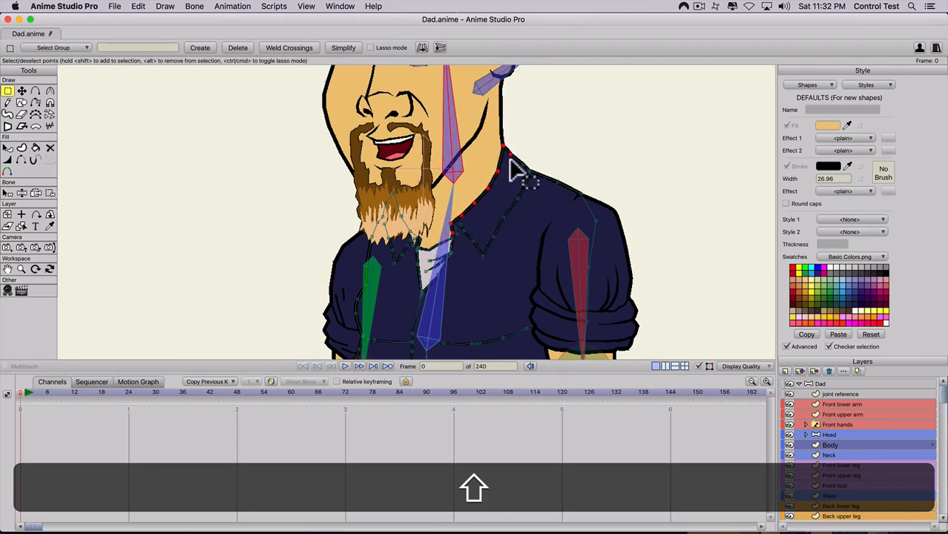
left_click(515, 164, "alt+shift")
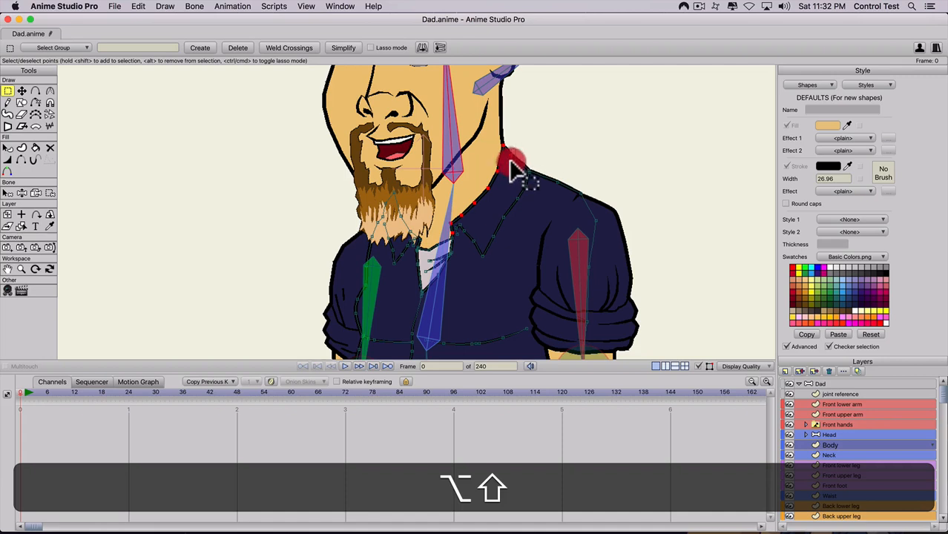
left_click_drag(391, 191, 417, 231)
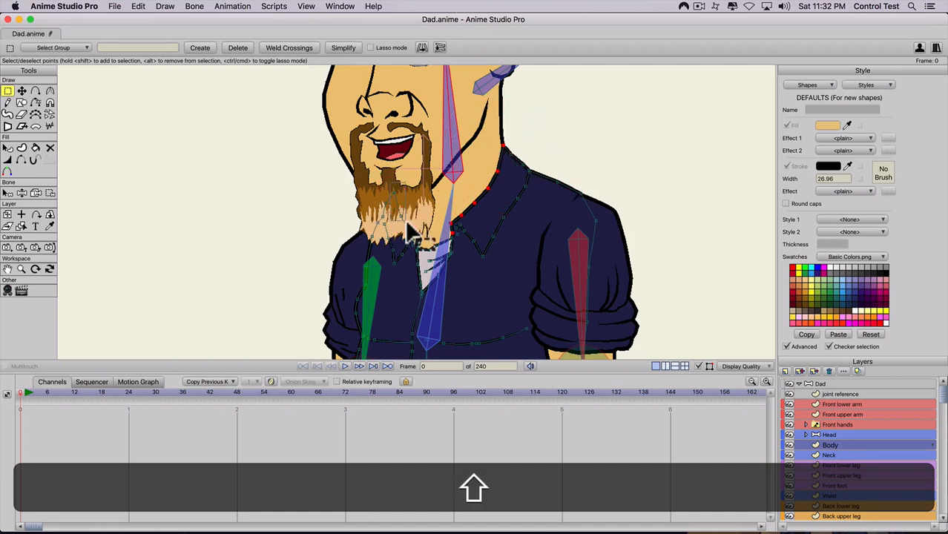
left_click(418, 237, "shift")
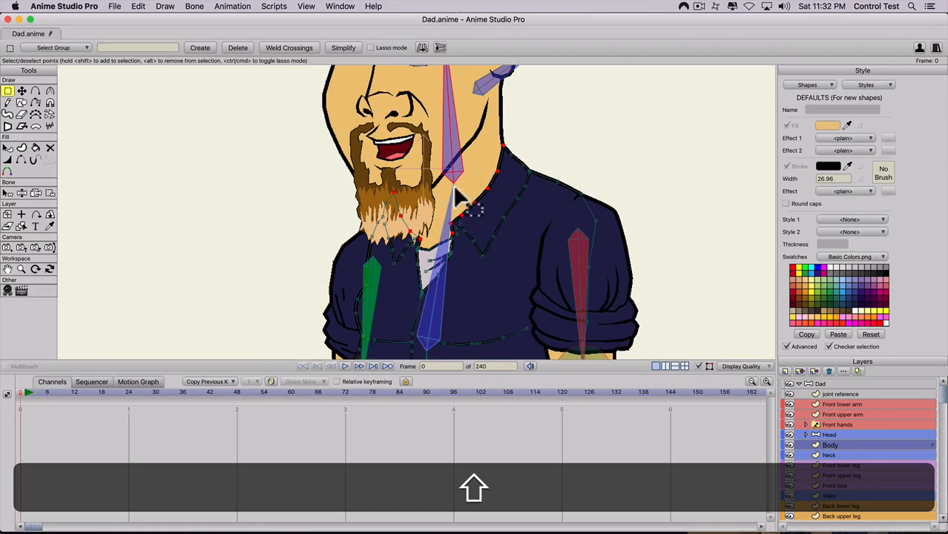
left_click(491, 160, "alt")
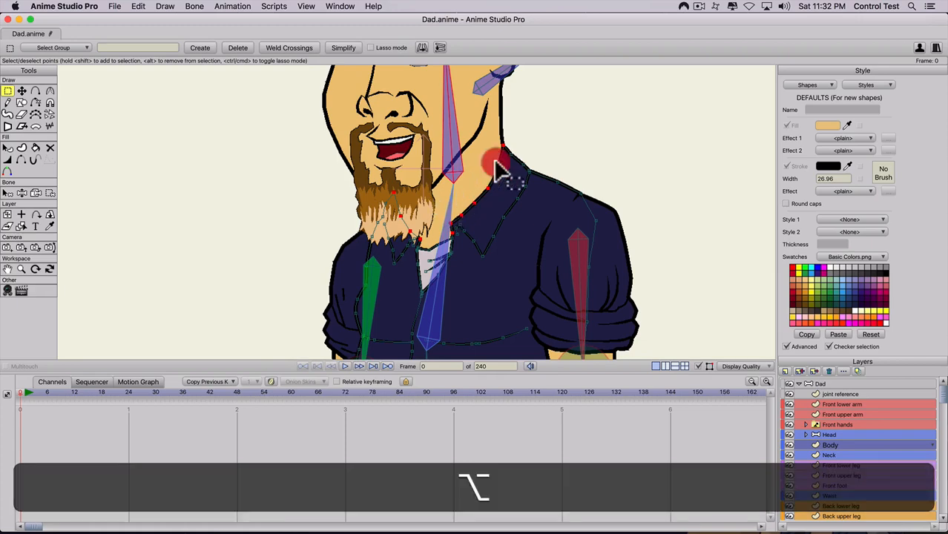
left_click(496, 173, "shift")
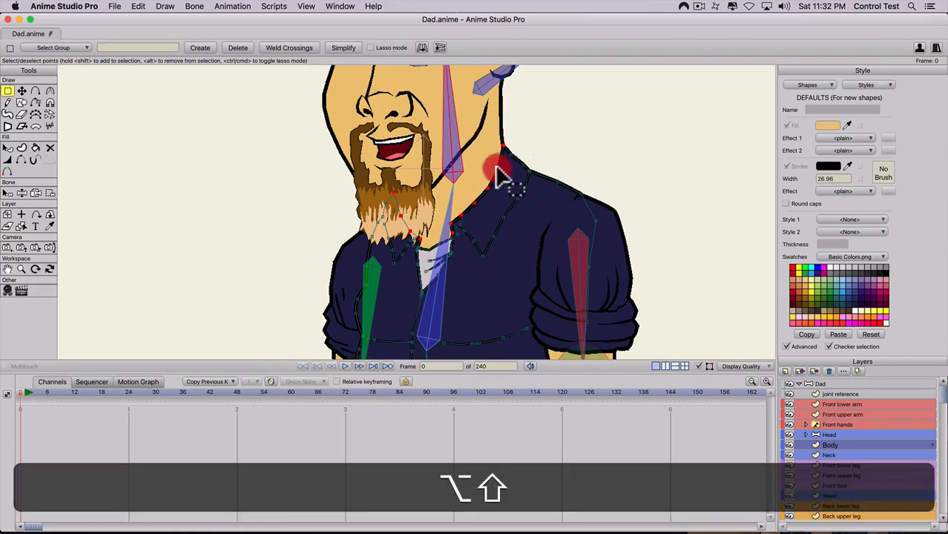
scroll(420, 214, "down", 2)
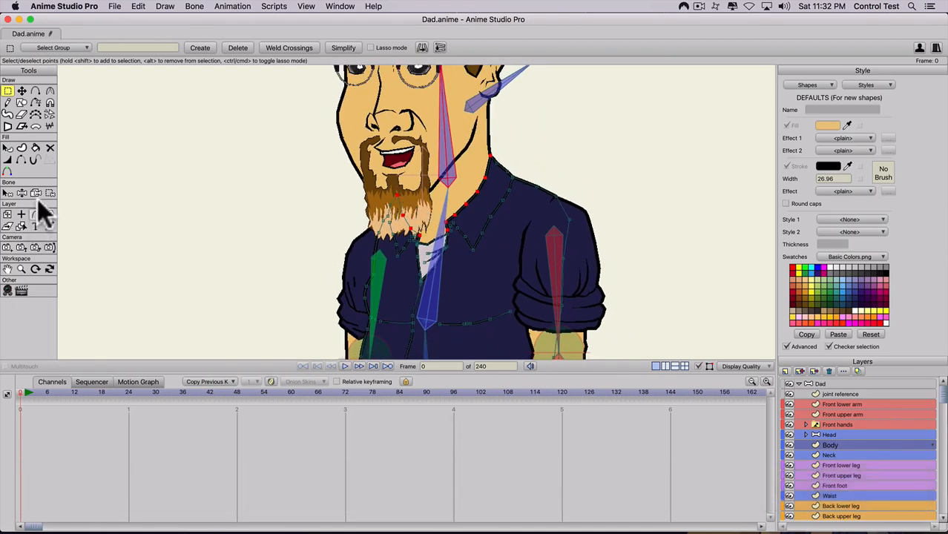
left_click(50, 193)
left_click(193, 48)
scroll(386, 252, "down", 3)
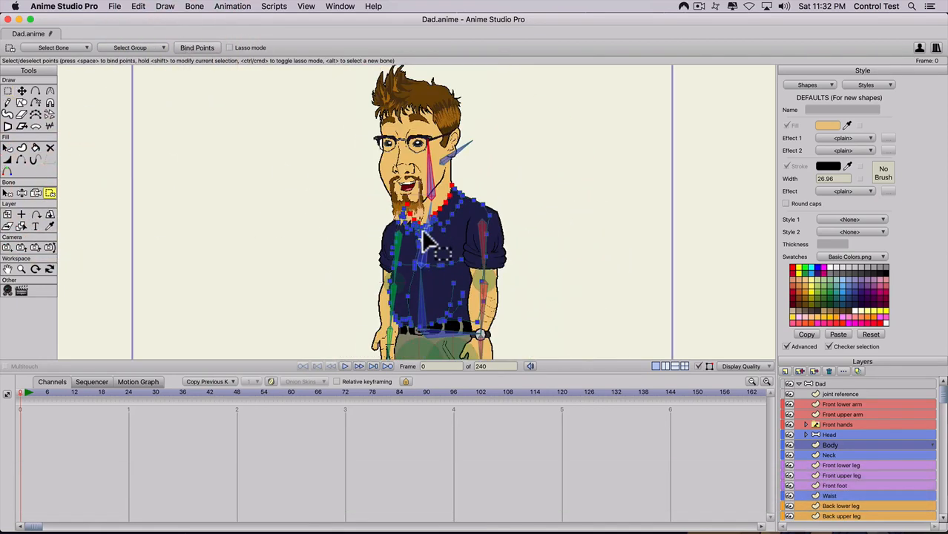
Bring the whole character into view and hide the joint reference layer
key("z")
scroll(424, 172, "down", 2)
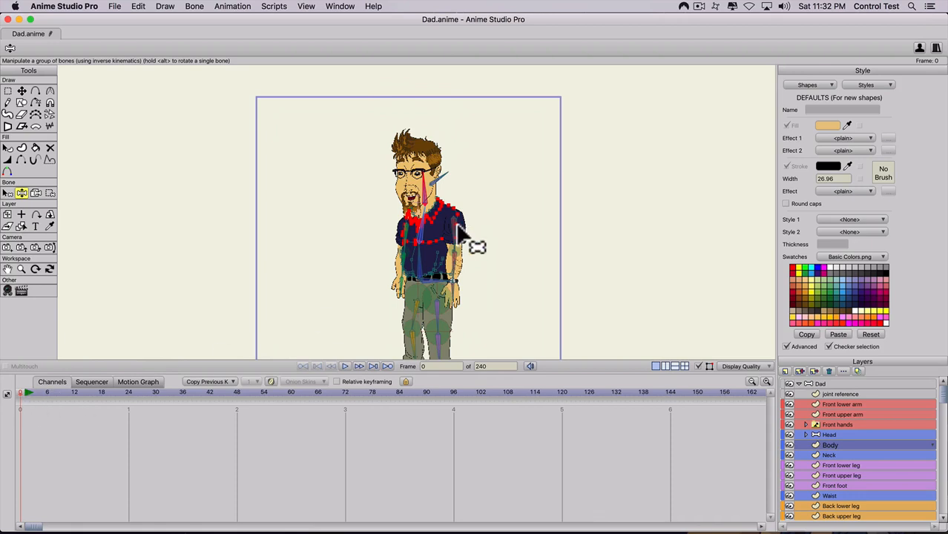
key("space")
left_click_drag(382, 236, 400, 184)
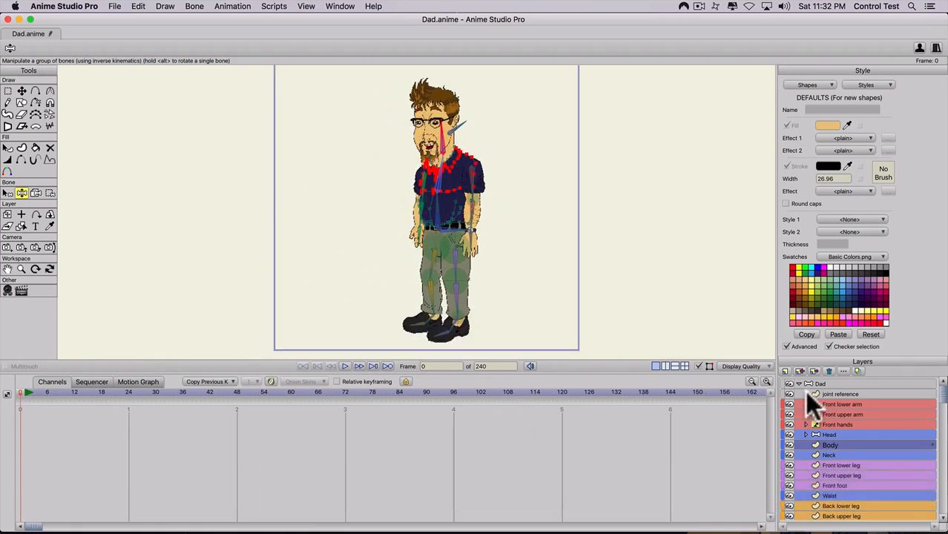
left_click(789, 394)
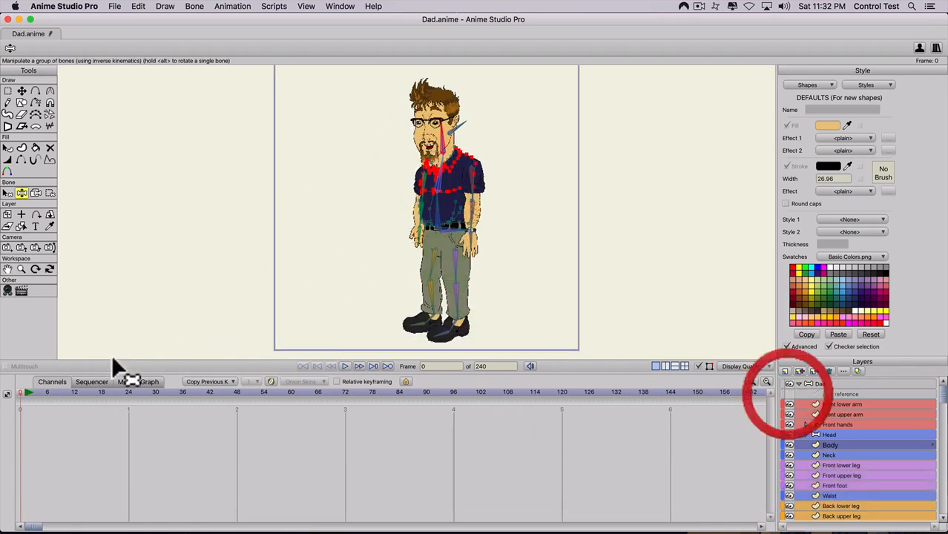
On the Dad layer at frame 1, pose the legs and arms in a walking stride and freeze the pose on all bones
left_click(22, 391)
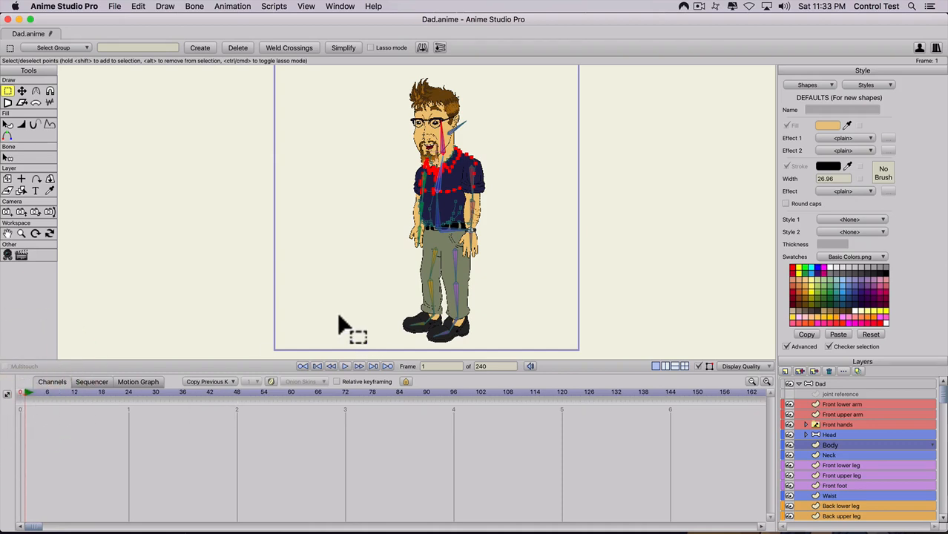
key("z")
left_click(472, 316)
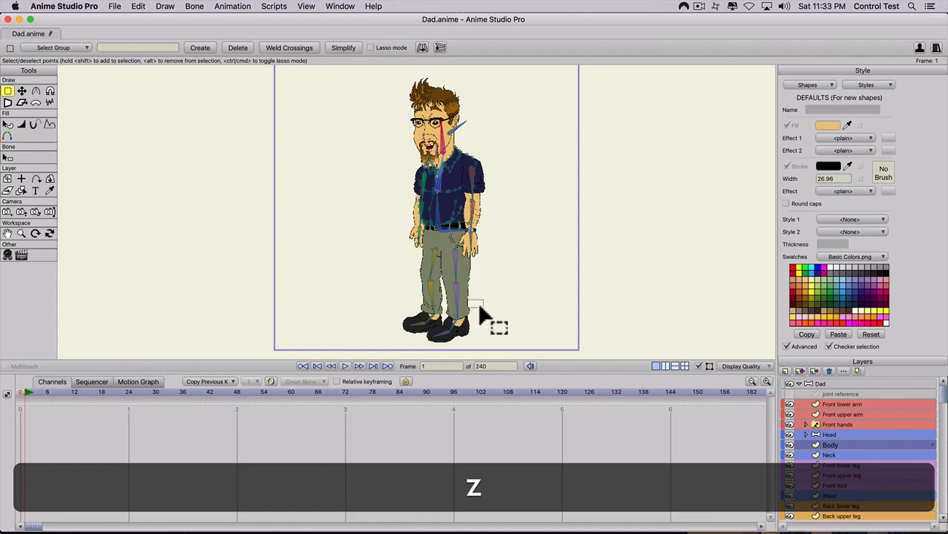
left_click(823, 383)
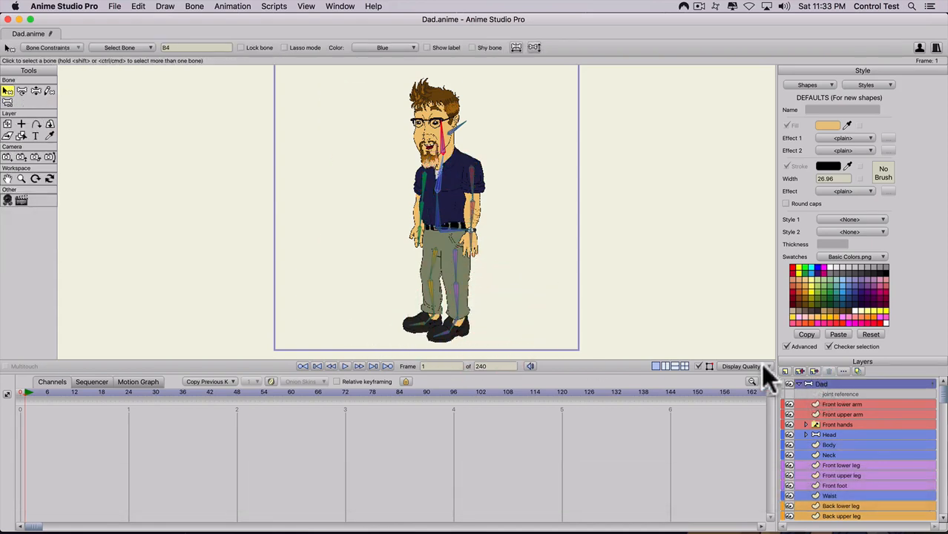
key("z")
key("super+a")
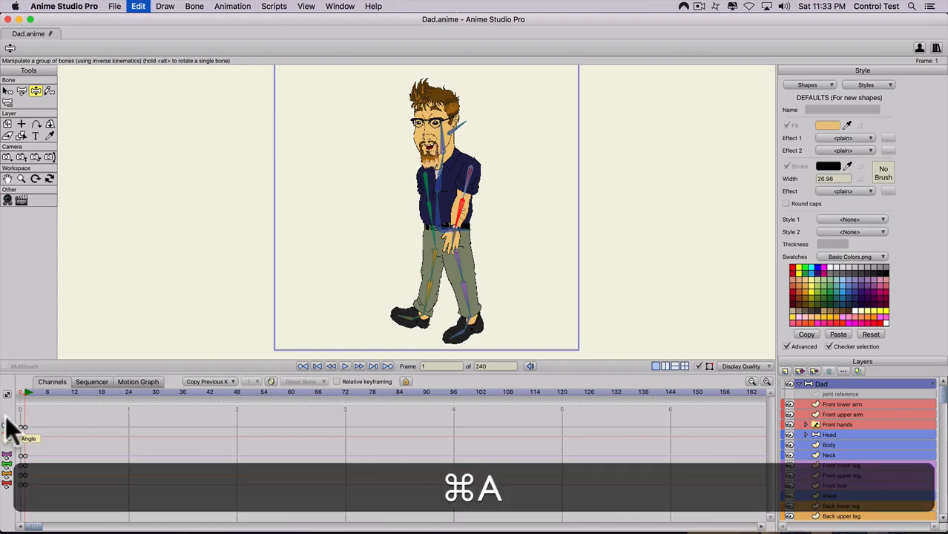
key("super+f")
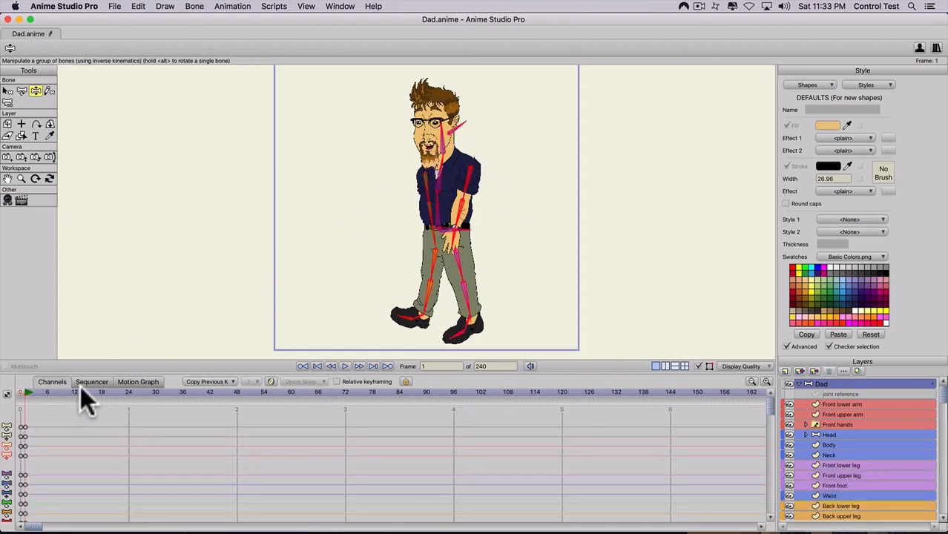
Freeze the same stride pose on all bones at frame 24
left_click(129, 391)
key("super+a")
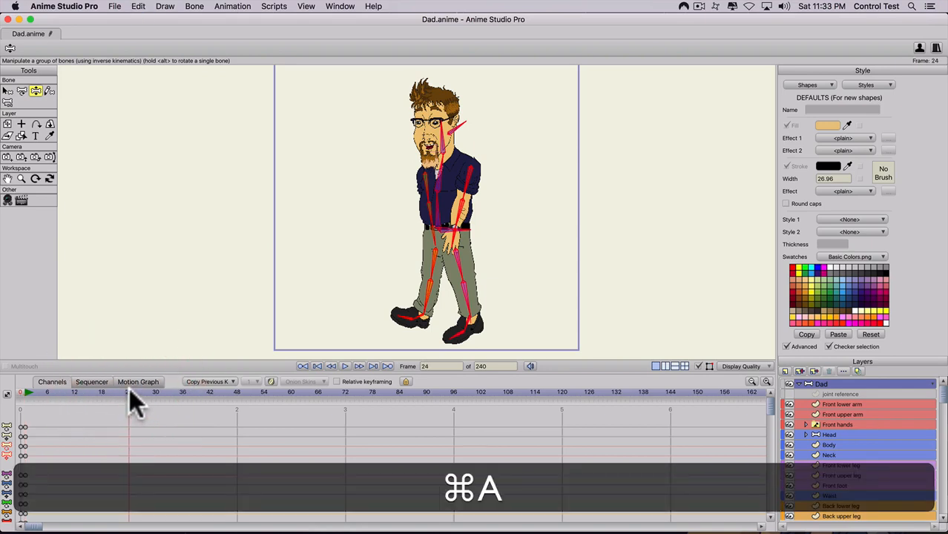
key("super+f")
At frame 12, reverse the stride by swinging the front leg forward and the back leg backward
left_click(75, 391)
key("z")
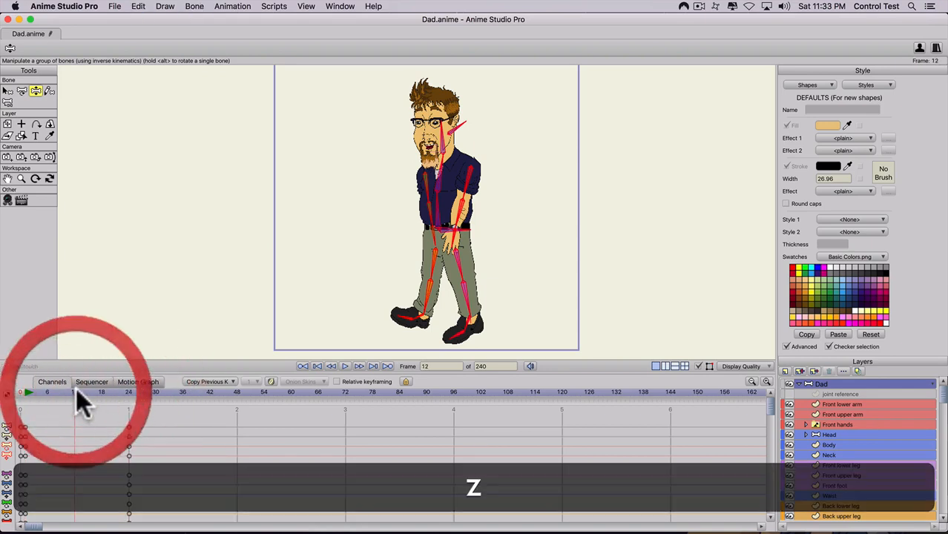
left_click_drag(466, 308, 420, 325)
left_click_drag(429, 293, 476, 299)
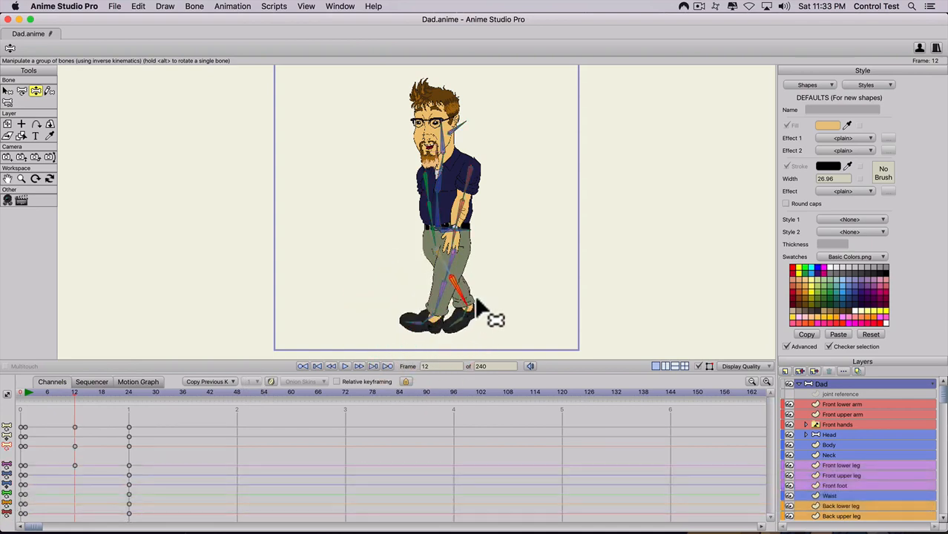
At frame 12, swing the front arm backward and the back arm forward, and freeze the pose on all bones
key("z")
left_click_drag(458, 201, 487, 227)
key("z")
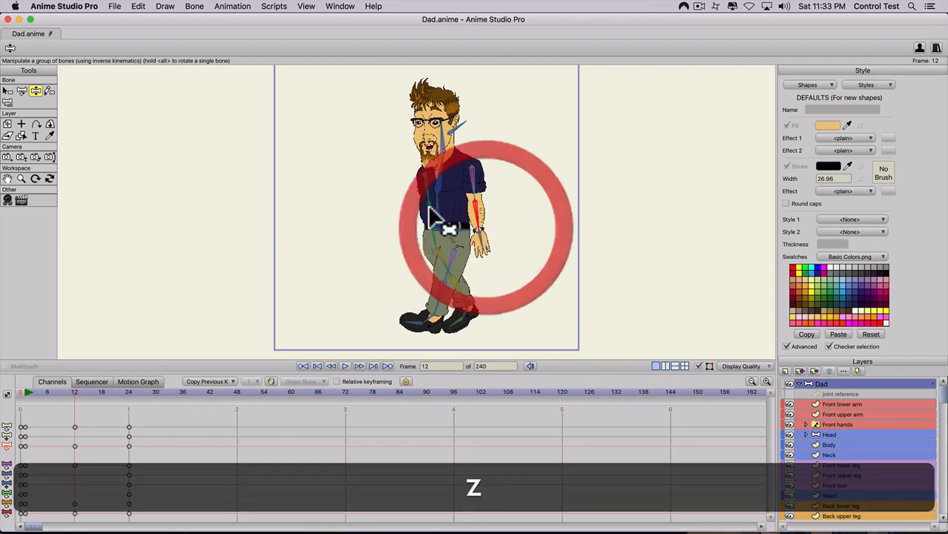
left_click_drag(429, 208, 401, 212)
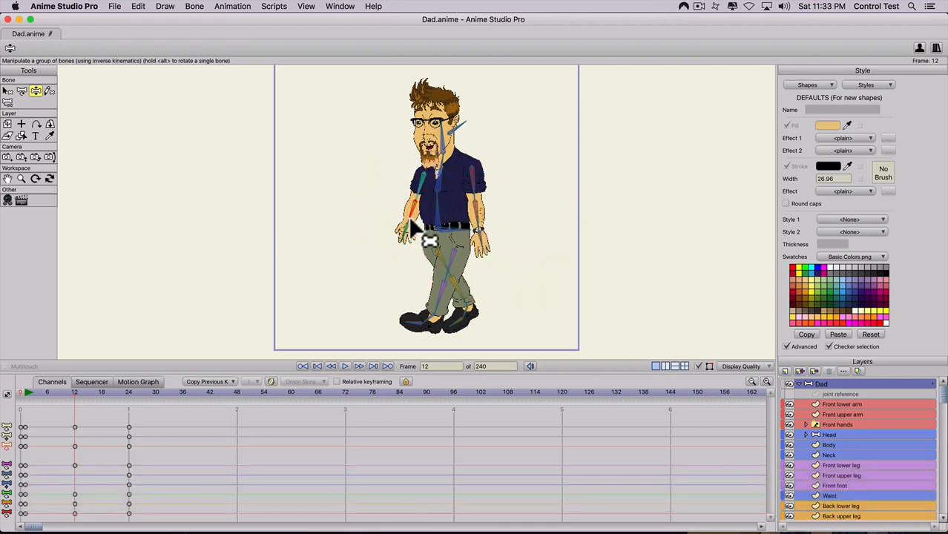
left_click_drag(480, 204, 484, 207)
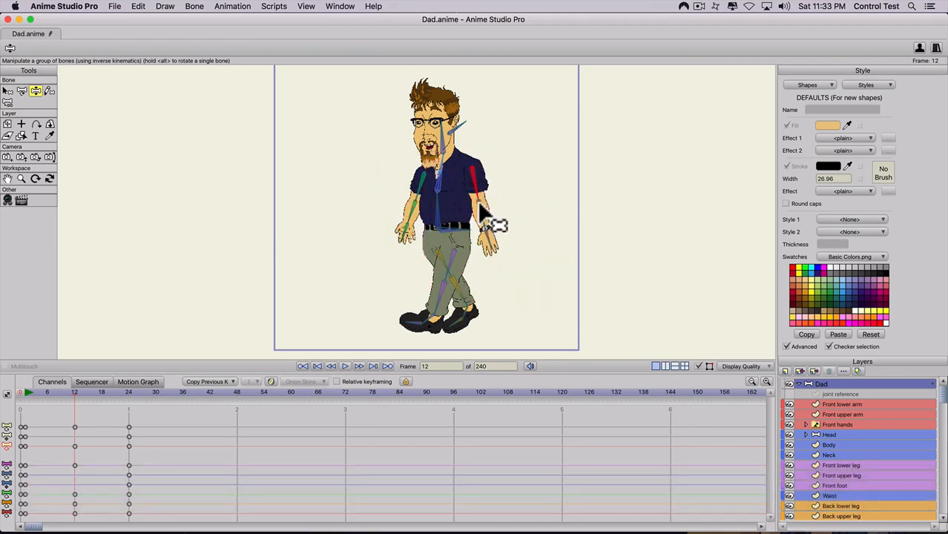
left_click_drag(443, 175, 449, 215)
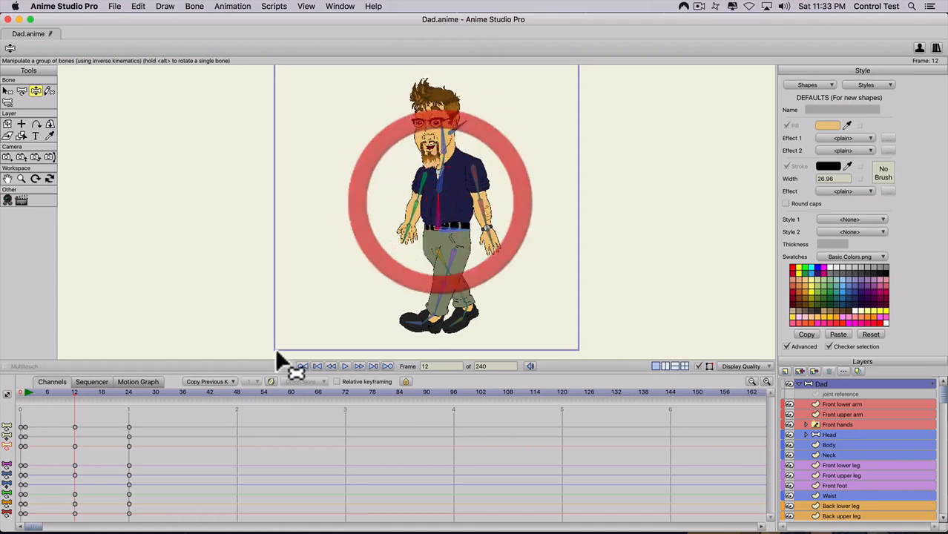
key("super+a")
key("super+f")
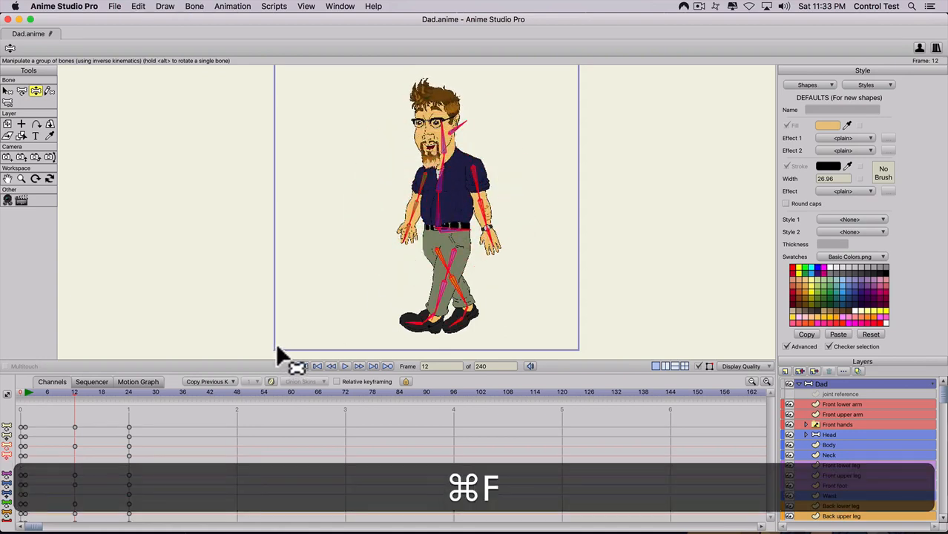
At frame 6, bend the front leg at the knee and lift its foot for the passing pose
left_click(47, 392)
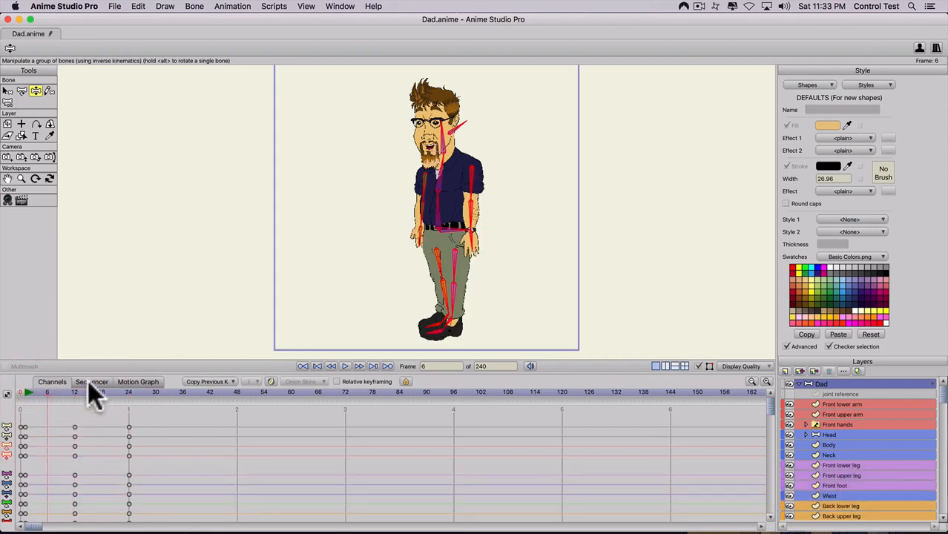
left_click_drag(24, 392, 46, 393)
key("z")
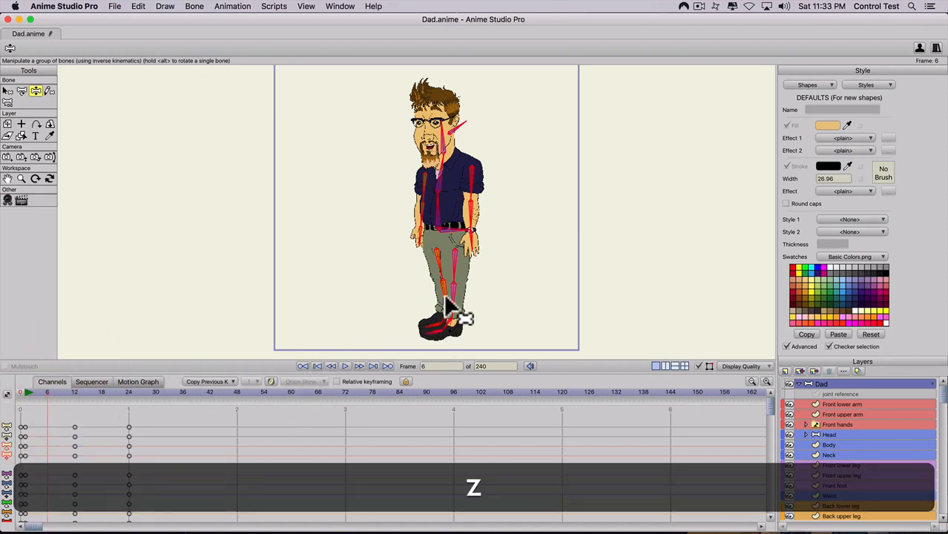
left_click_drag(470, 317, 447, 293)
key("z")
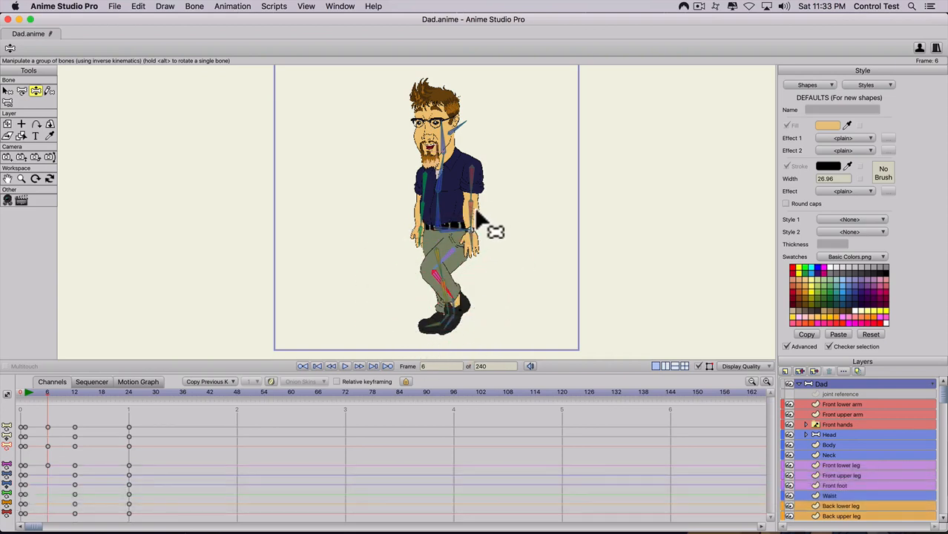
At frame 6, bend the front arm slightly at the elbow and freeze the passing pose on all bones
mouse_move(472, 221)
left_mouse_down()
mouse_move(467, 199)
mouse_move(479, 206)
left_mouse_up()
key("super+a")
key("super+f")
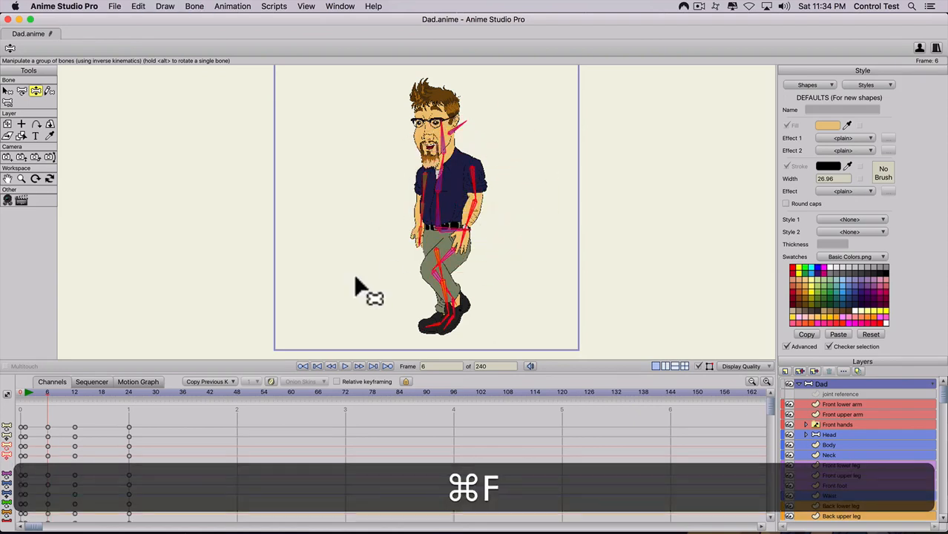
At frame 18, bend the back leg at the knee and the back arm at the elbow, and freeze the pose on all bones
left_click(101, 391)
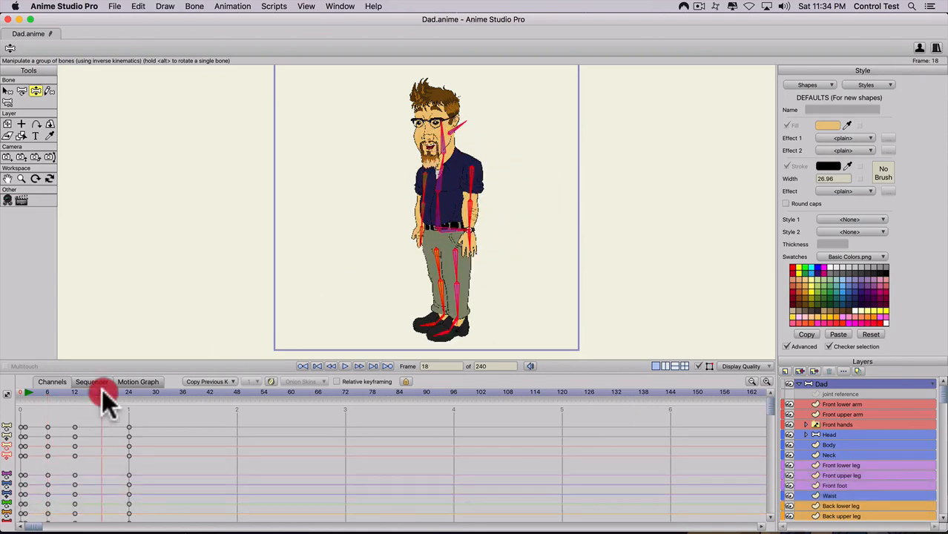
key("z")
left_click_drag(446, 286, 434, 307)
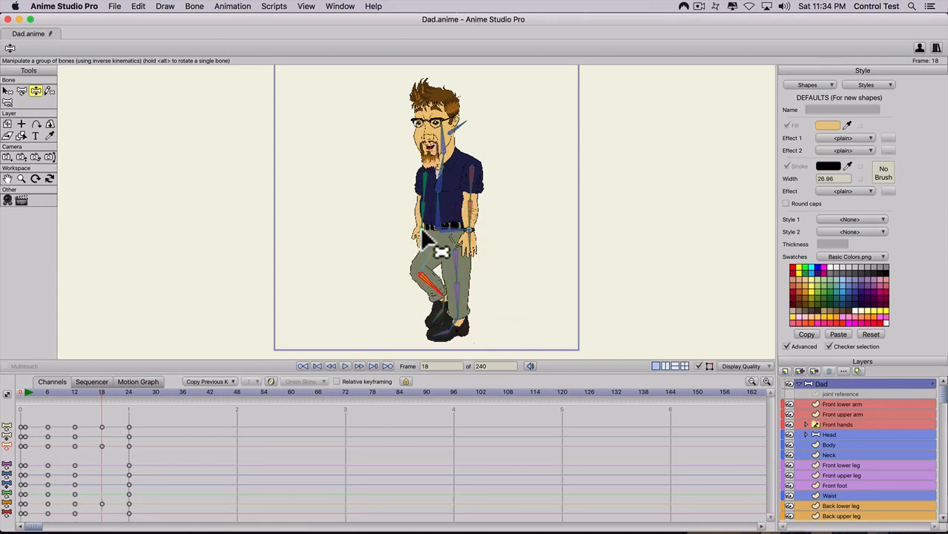
mouse_move(421, 215)
left_mouse_down()
mouse_move(417, 202)
mouse_move(422, 211)
left_mouse_up()
key("super+a")
key("super+f")
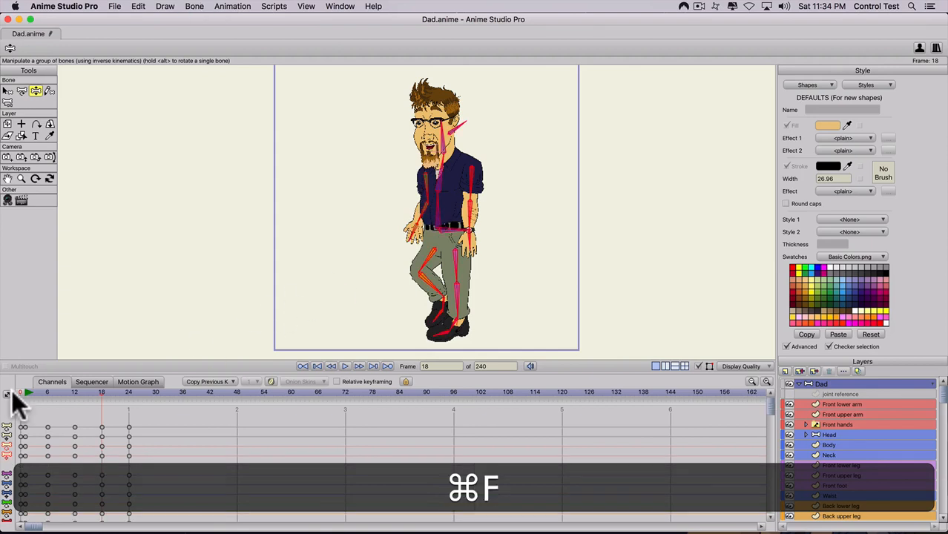
left_click_drag(27, 391, 65, 416)
left_click(37, 415)
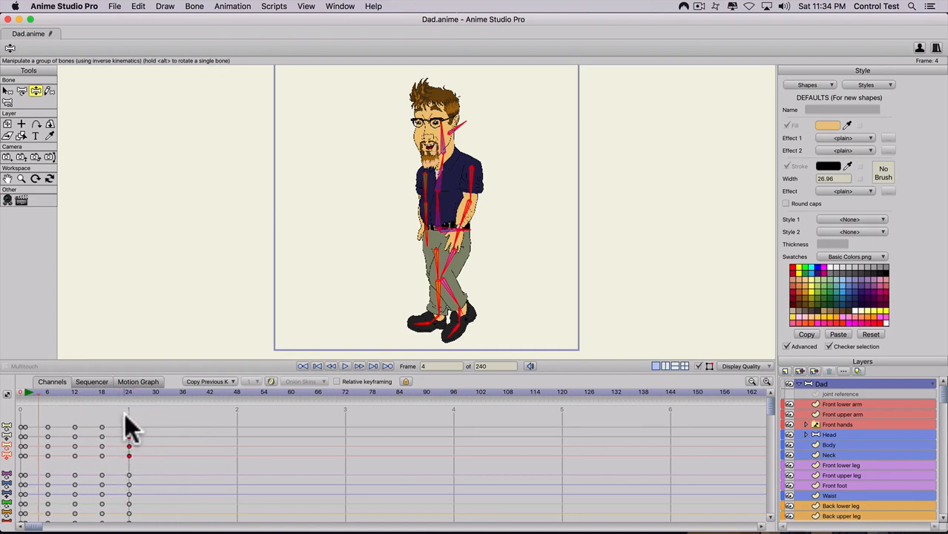
Set all bone keyframes at frame 24 to Cycle interpolation with the relative option
left_click_drag(127, 421, 133, 474)
left_click(129, 454)
left_click_drag(121, 417, 127, 455)
right_click(128, 447)
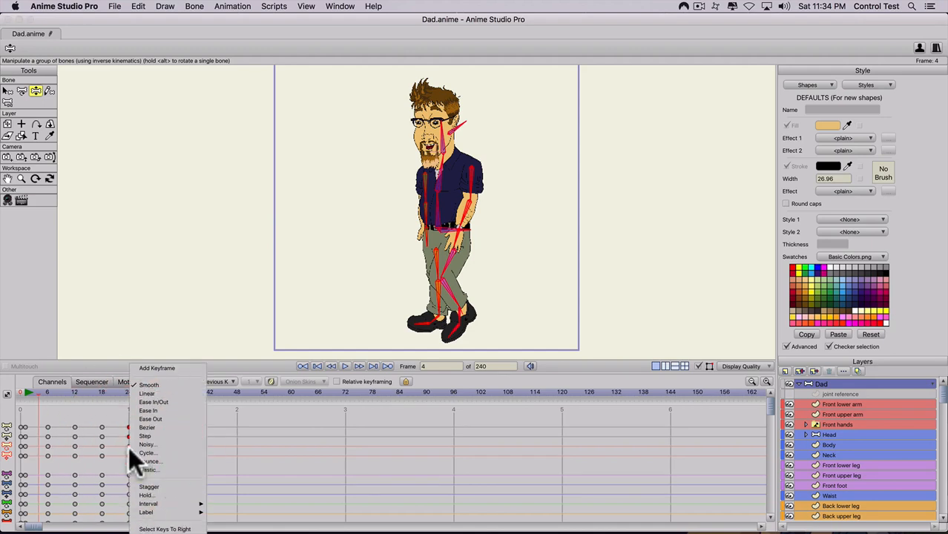
left_click(151, 453)
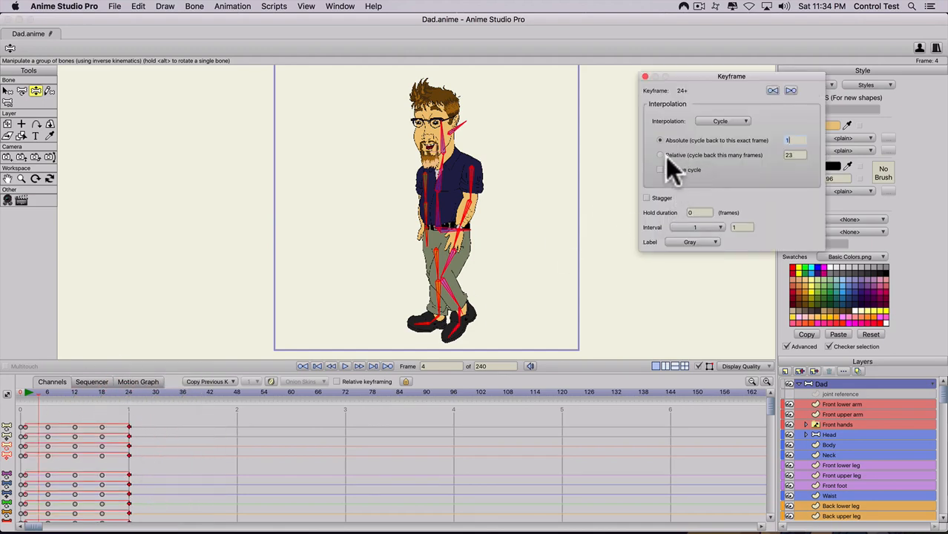
left_click(795, 156)
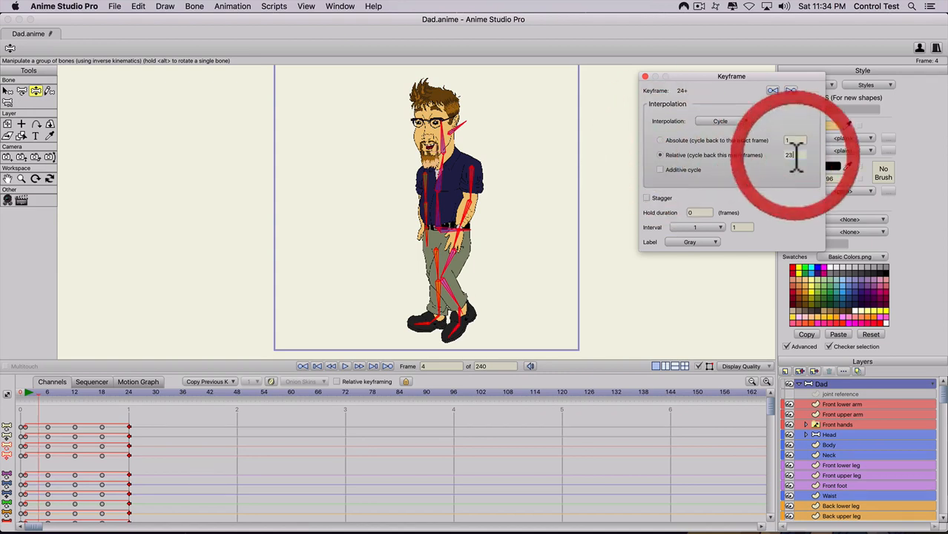
Set the bone keyframes from frame 1 to frame 18 to Linear interpolation and preview the looping motion
left_click(96, 438)
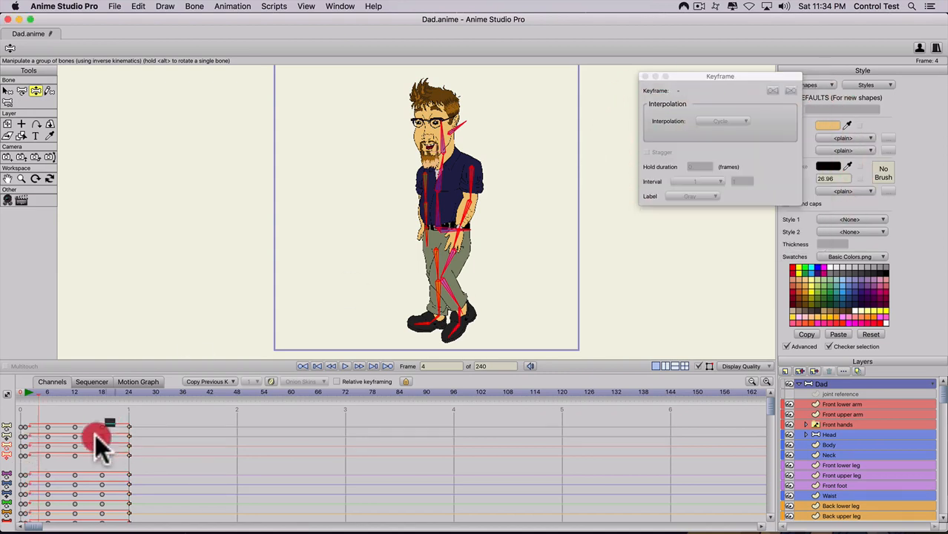
left_click_drag(26, 458, 24, 457)
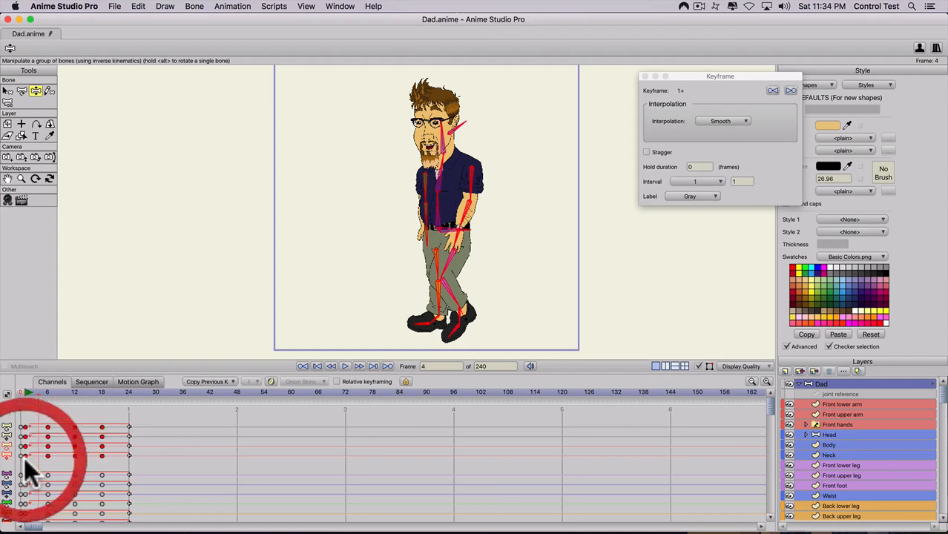
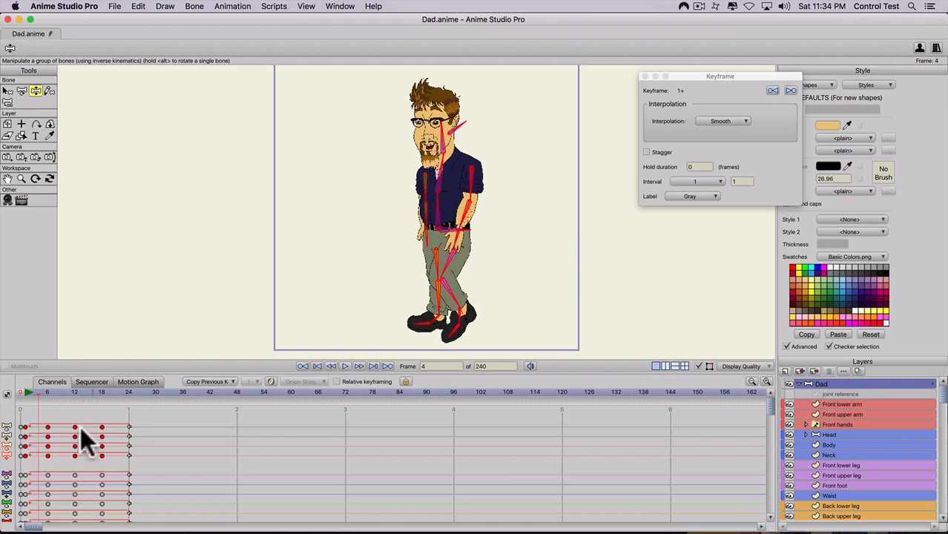
right_click(99, 427)
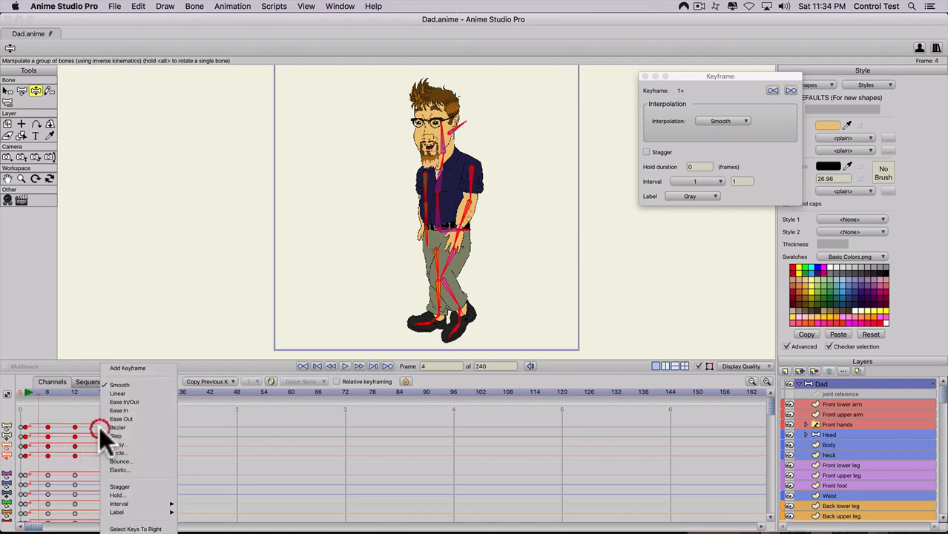
left_click(117, 393)
left_click_drag(24, 391, 185, 405)
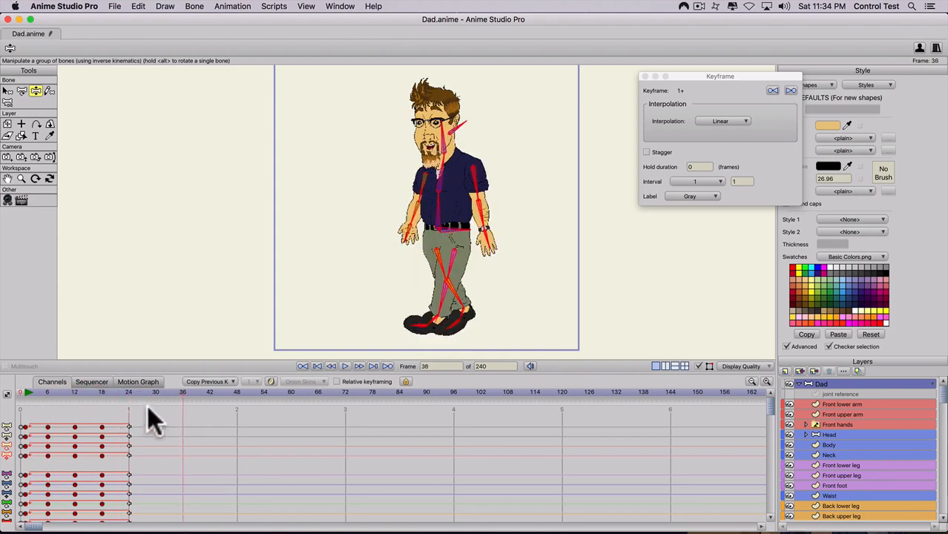
left_click(25, 393)
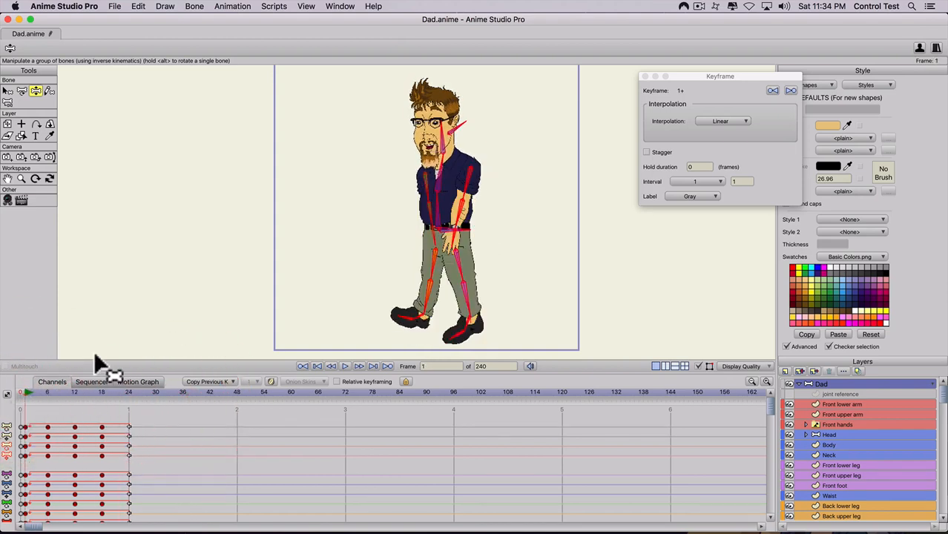
At frame 6, lower the whole Dad layer straight down to a Y position of -3.7315
scroll(251, 284, "down", 2)
left_click_drag(367, 261, 332, 257)
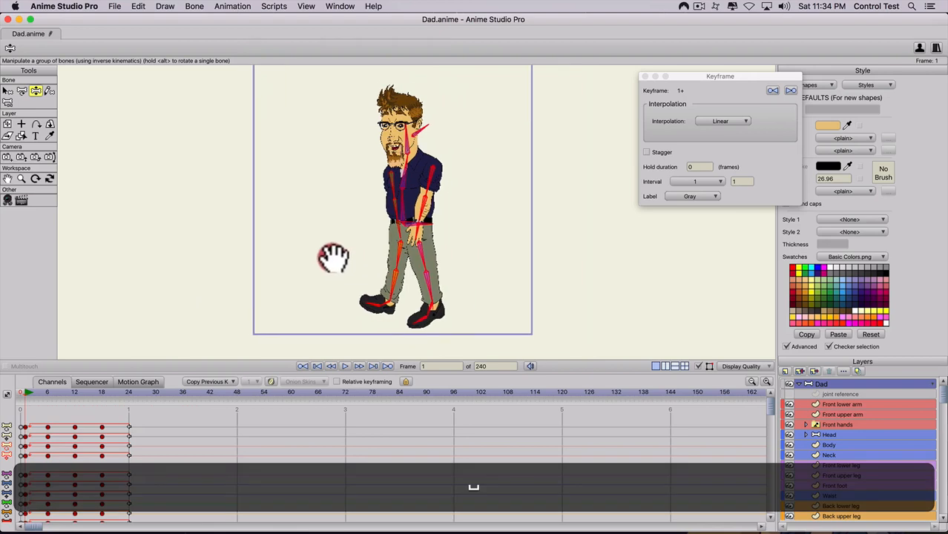
left_click(7, 123)
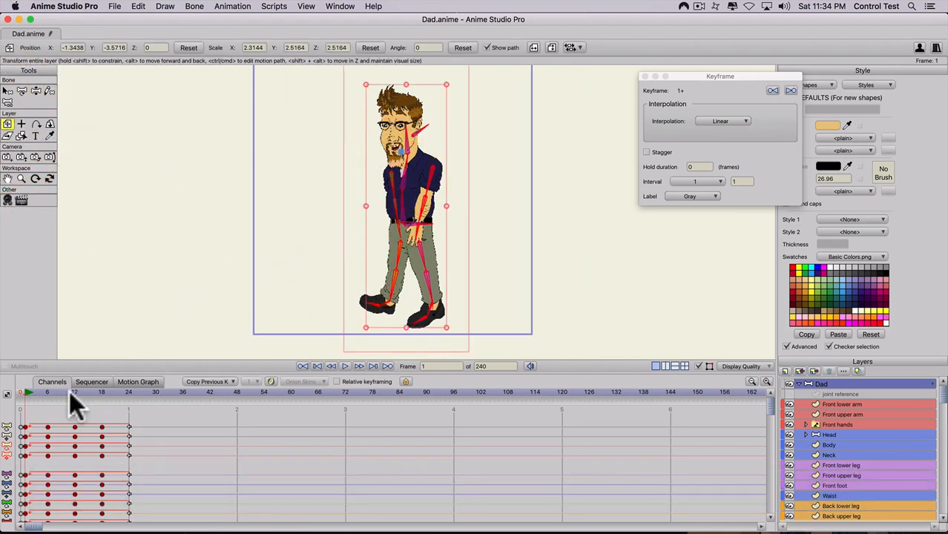
left_click(47, 391)
left_click_drag(283, 296, 295, 218)
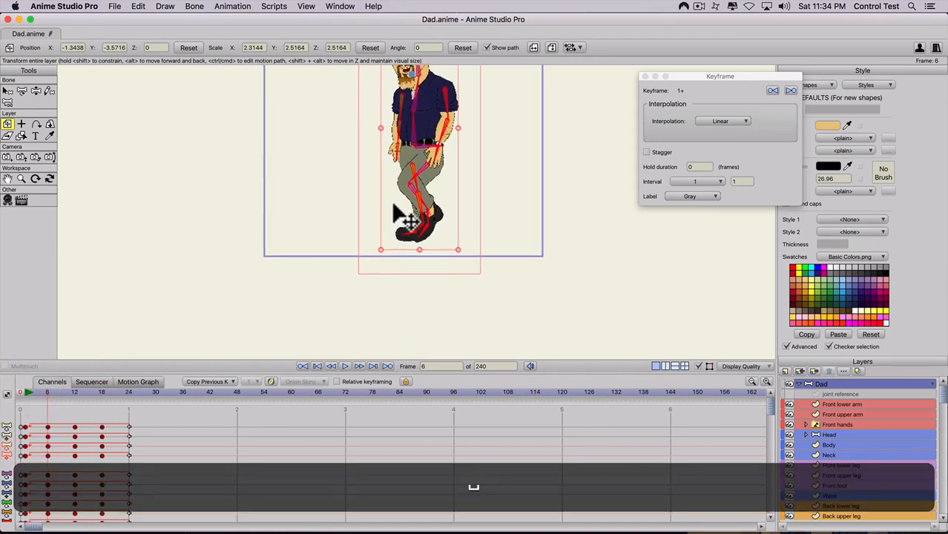
left_click_drag(398, 200, 399, 209)
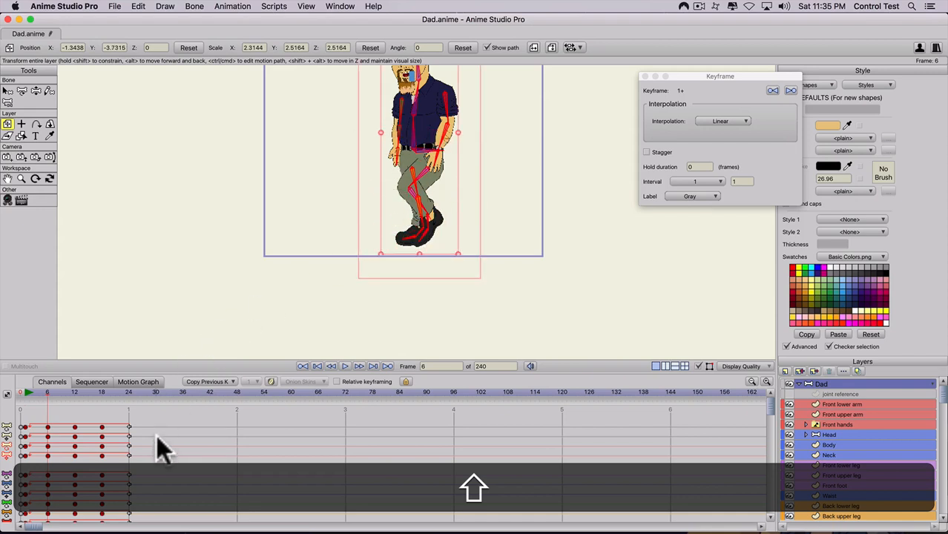
Copy the layer translation keyframes of frames 1 and 6 to frame 12, and move the second copy to frame 18
scroll(138, 430, "down", 3)
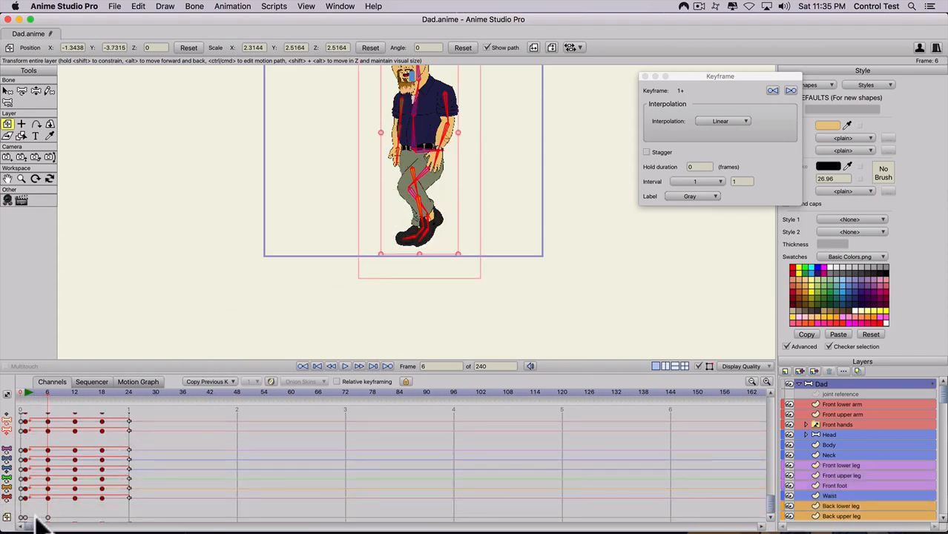
left_click(29, 520)
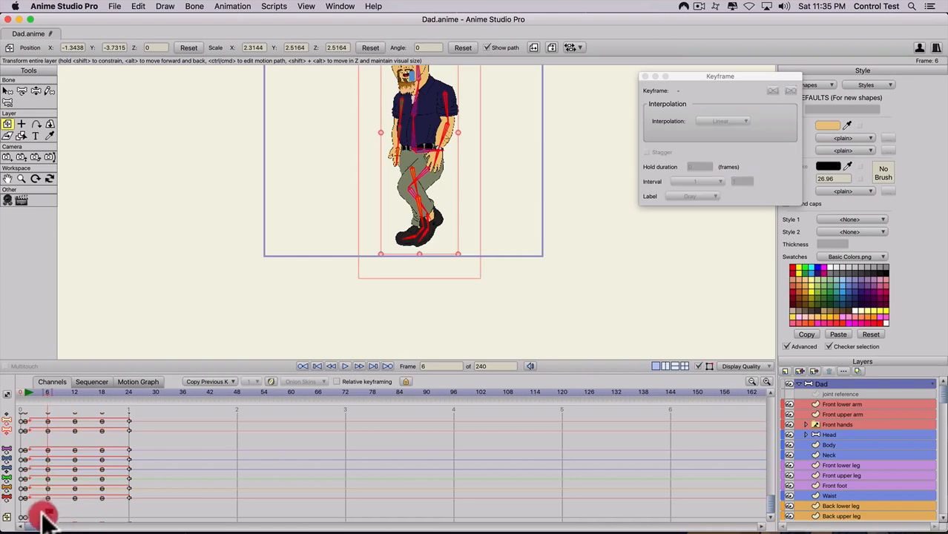
left_click(25, 520)
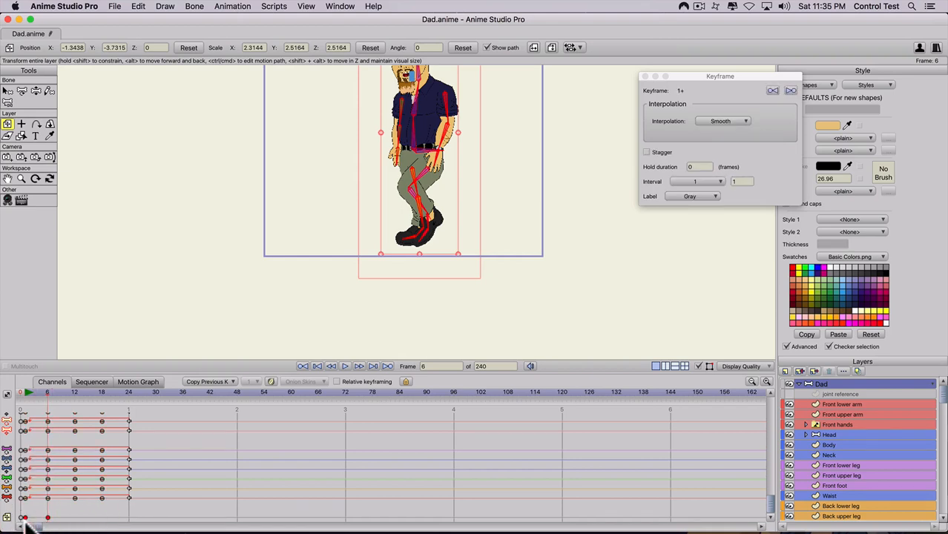
key("super+c")
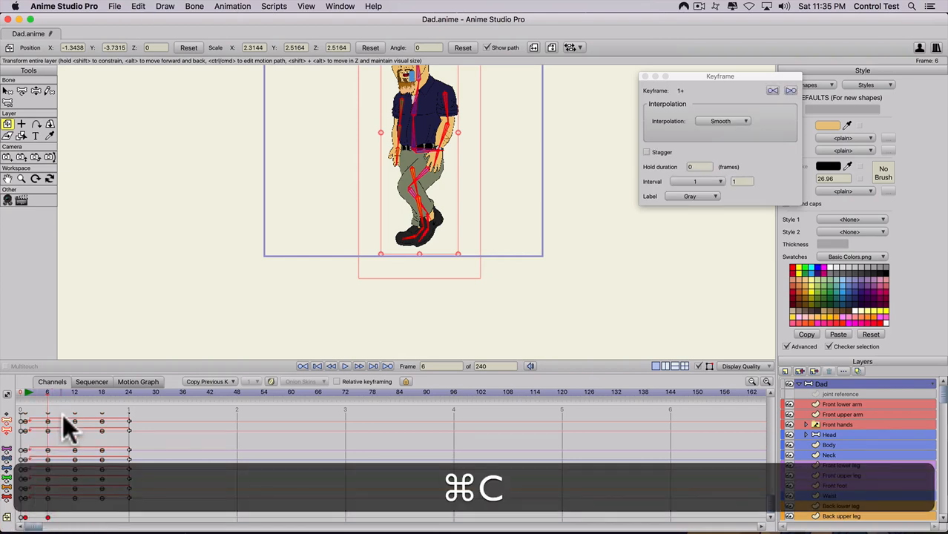
left_click(75, 391)
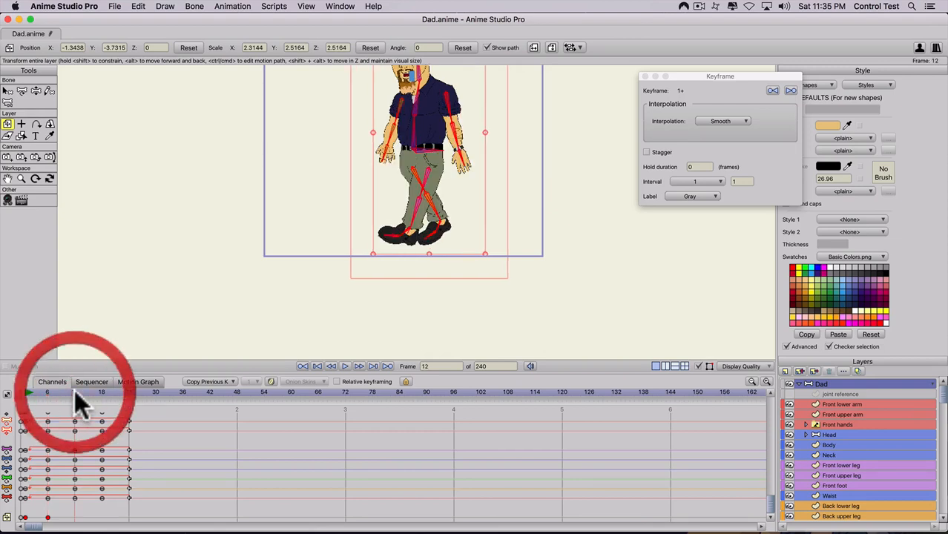
key("super+v")
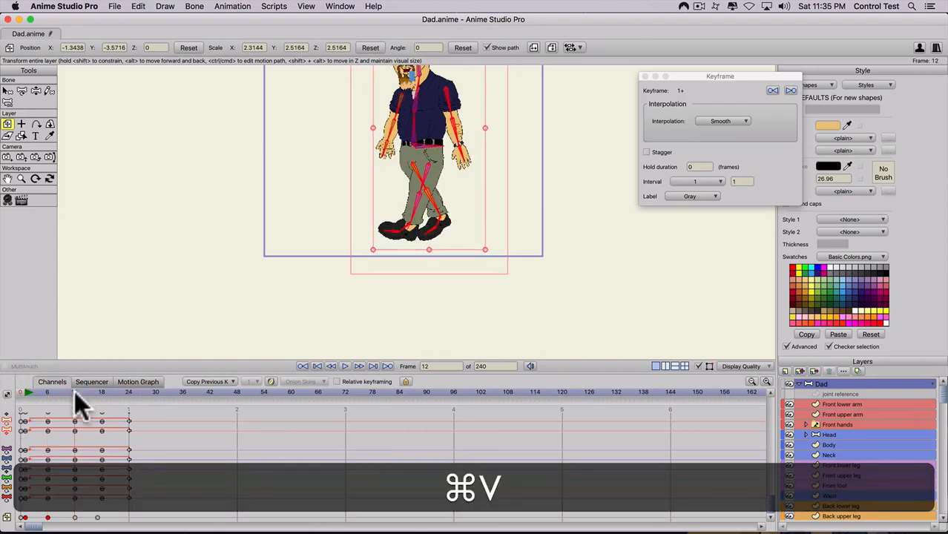
left_click(95, 519)
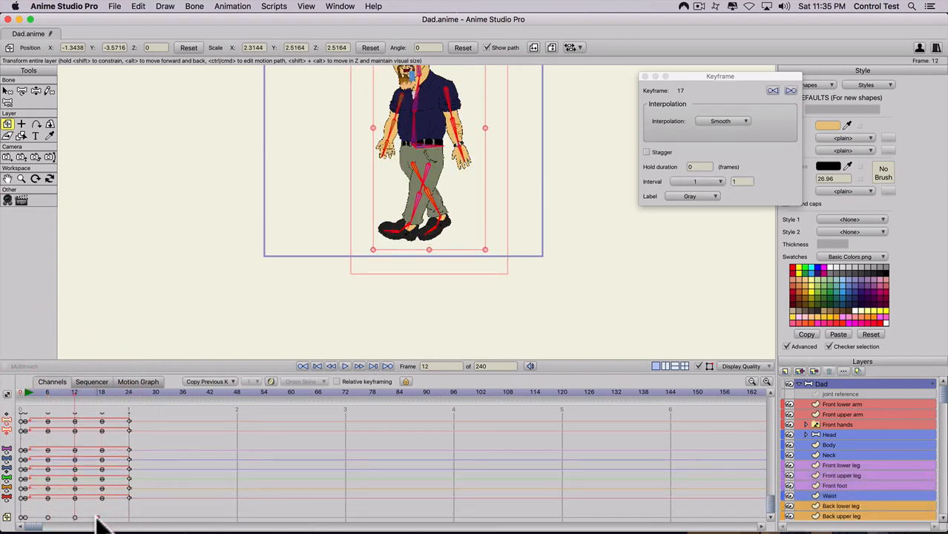
left_click(99, 519)
left_click(101, 520)
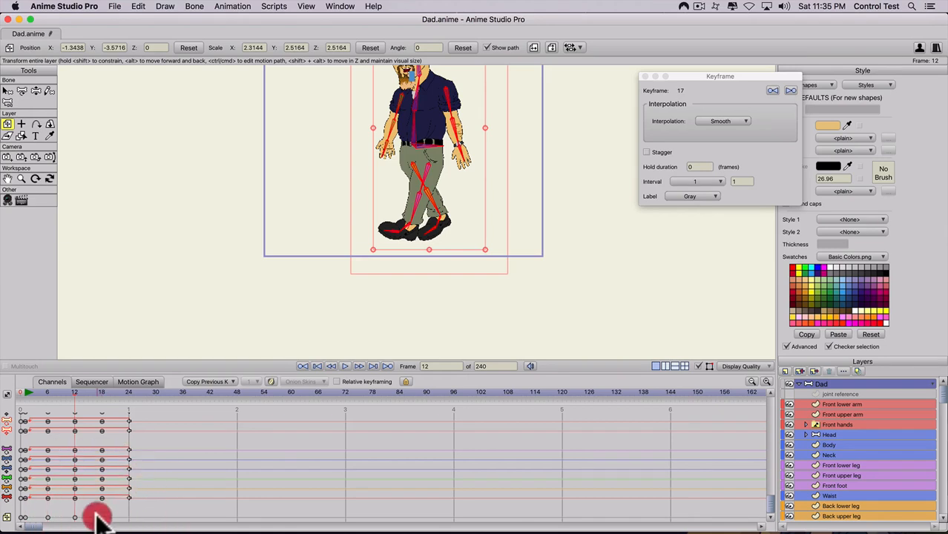
Paste the copied layer translation keyframes at frame 24 and delete the extra keyframe at frame 29
left_click(128, 391)
key("super+v")
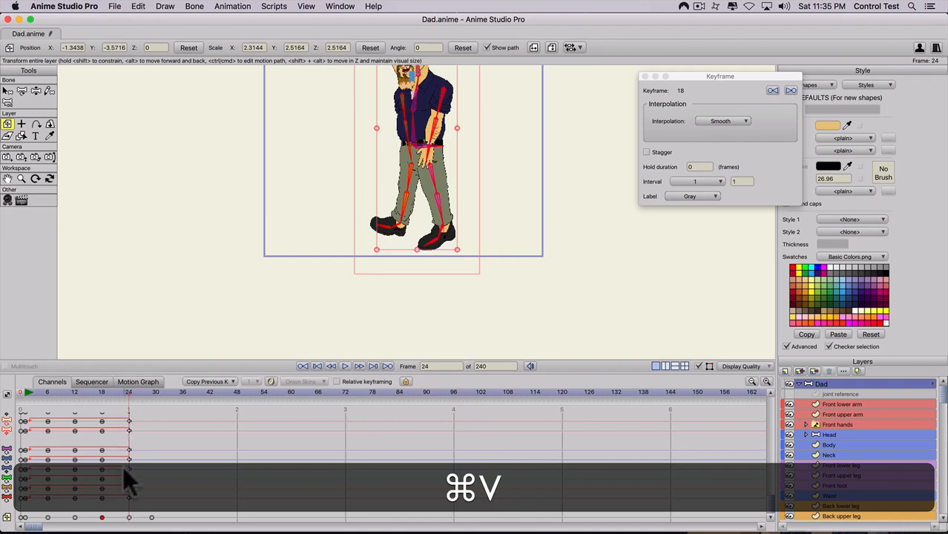
left_click(147, 511)
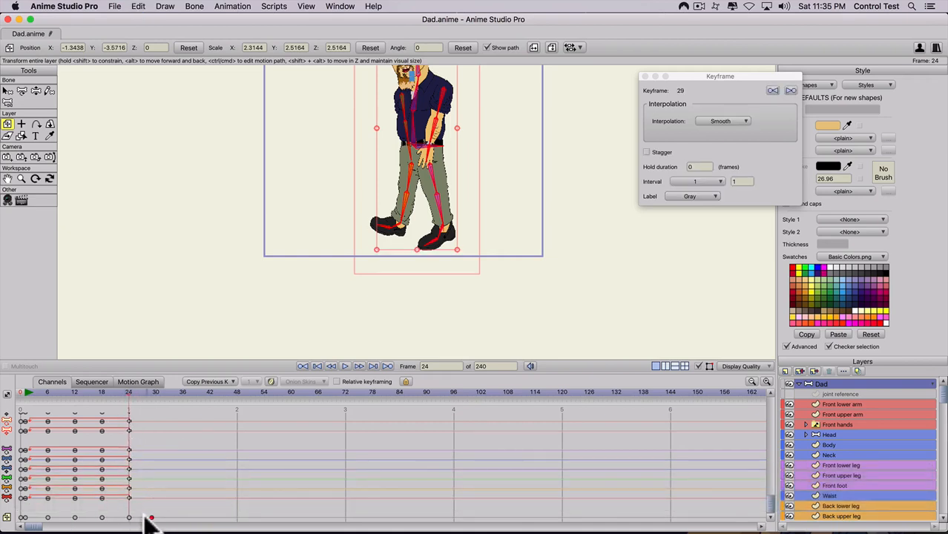
left_click(152, 518)
key("BackSpace")
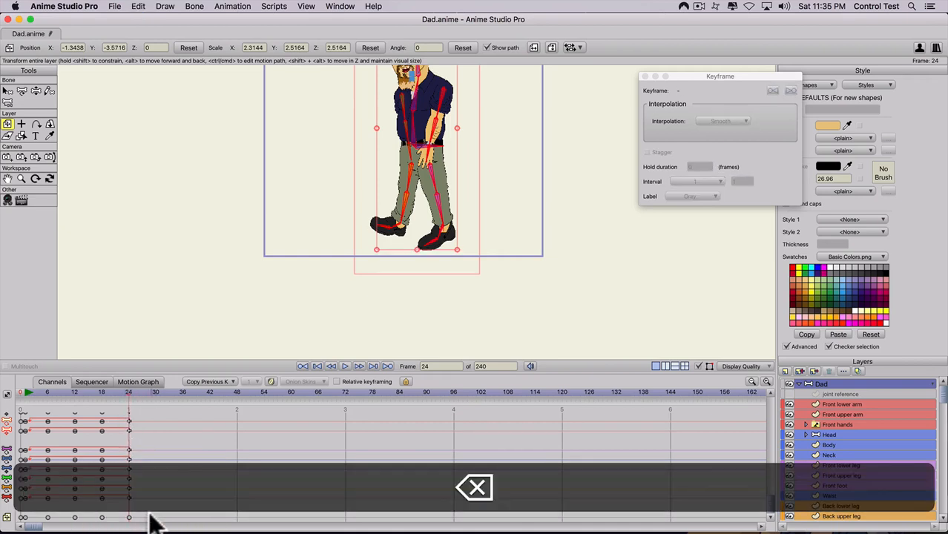
Set the layer translation keyframe at frame 24 to a relative Cycle going back 22 frames
left_click(128, 517)
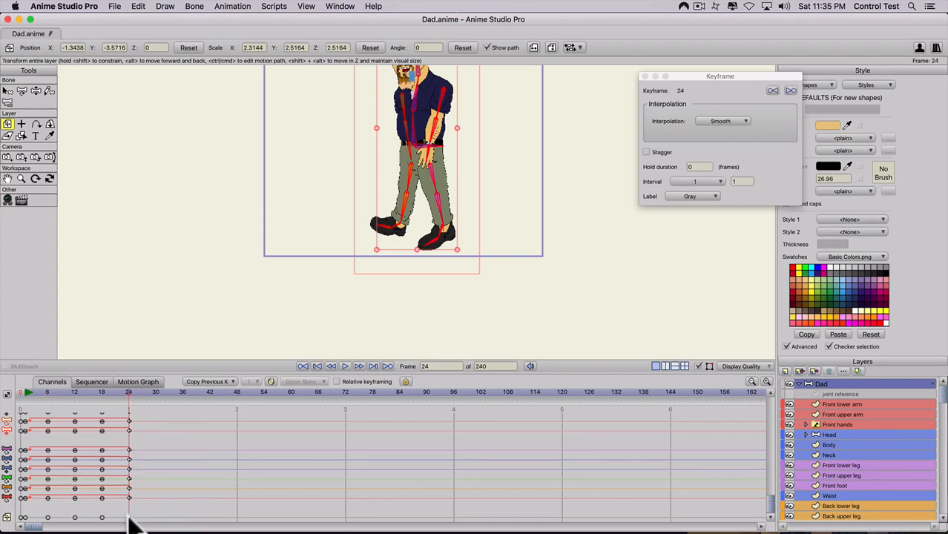
right_click(128, 518)
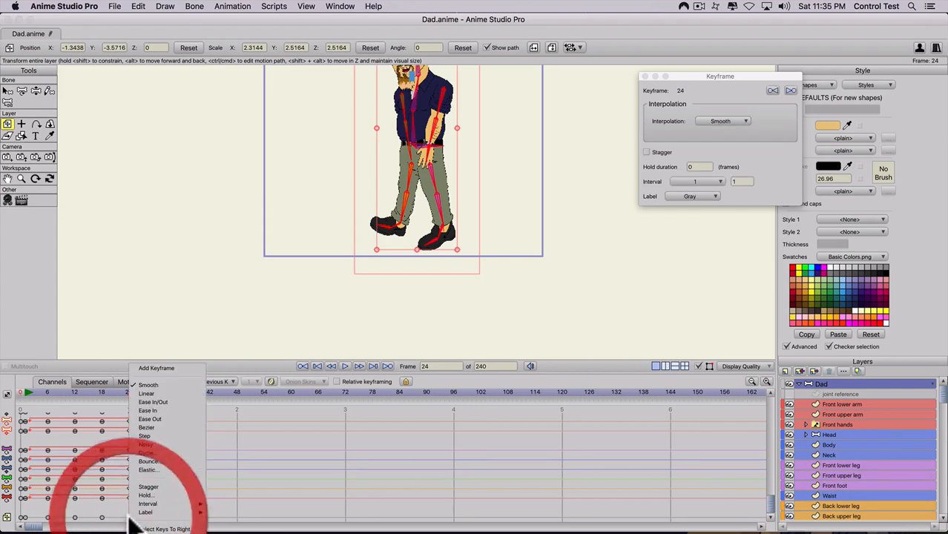
left_click(139, 453)
left_click(658, 153)
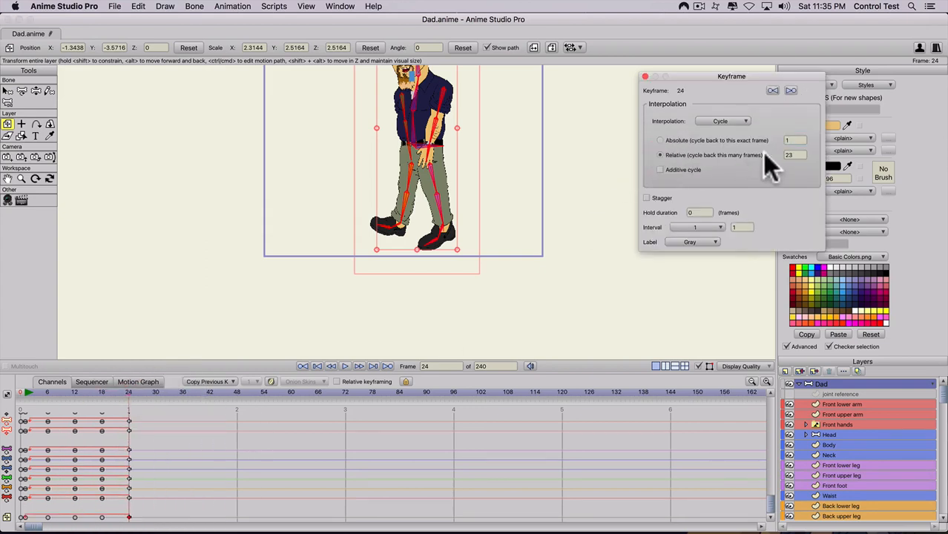
left_click(794, 156)
key("BackSpace")
type("2")
Set the layer translation keyframes from frame 1 to frame 18 to Linear interpolation
left_click_drag(110, 518, 30, 517)
right_click(48, 517)
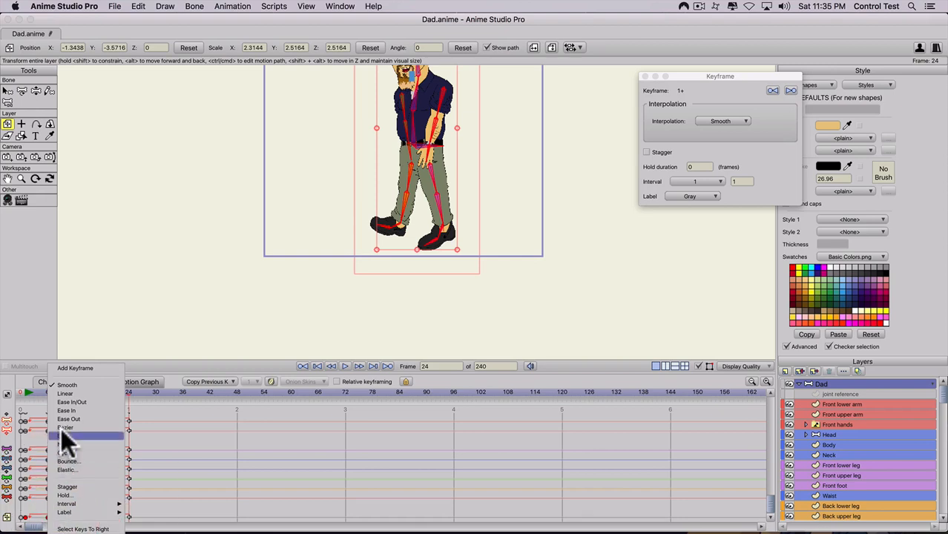
left_click(61, 392)
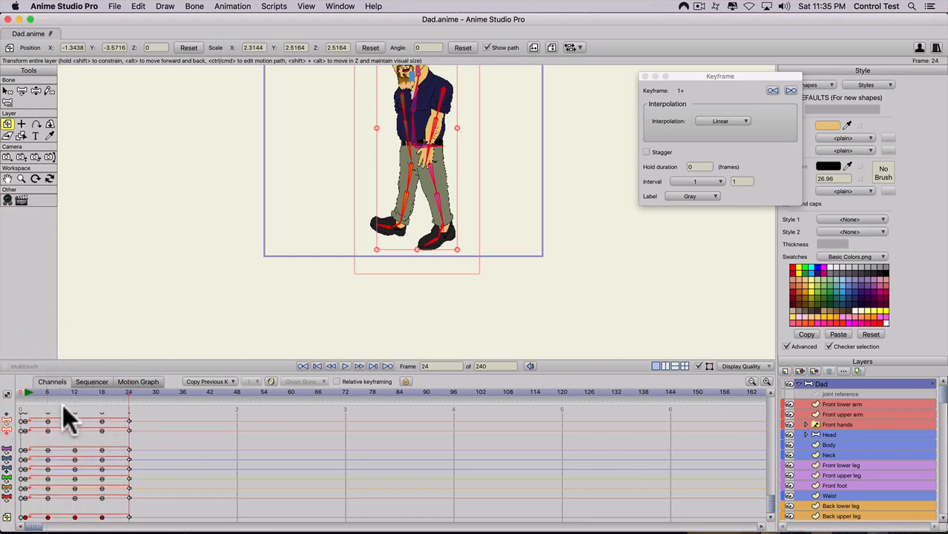
Play the animation from frame 1 and check the looping walk cycle on the whole character
scroll(339, 162, "down", 4)
key("space")
left_click_drag(317, 187, 300, 247)
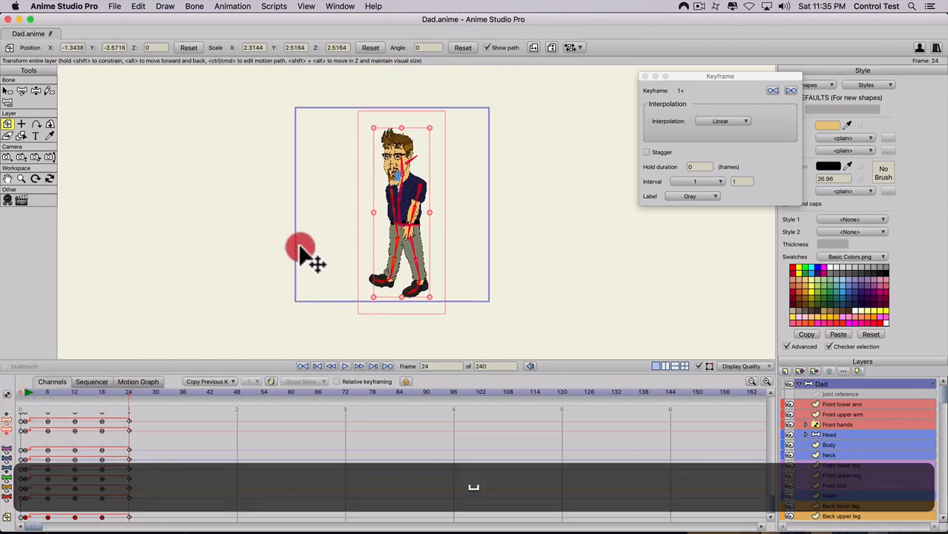
scroll(300, 256, "up", 6)
left_click(24, 391)
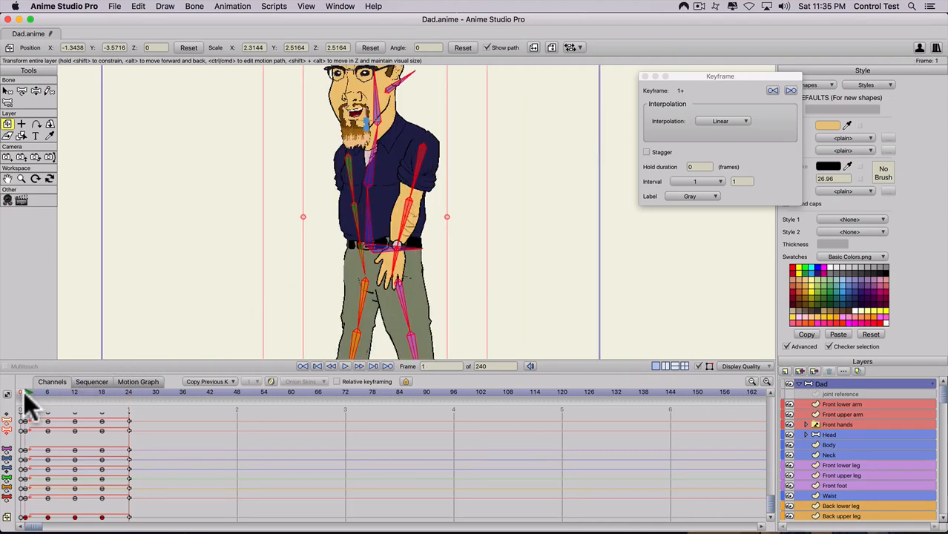
key("space")
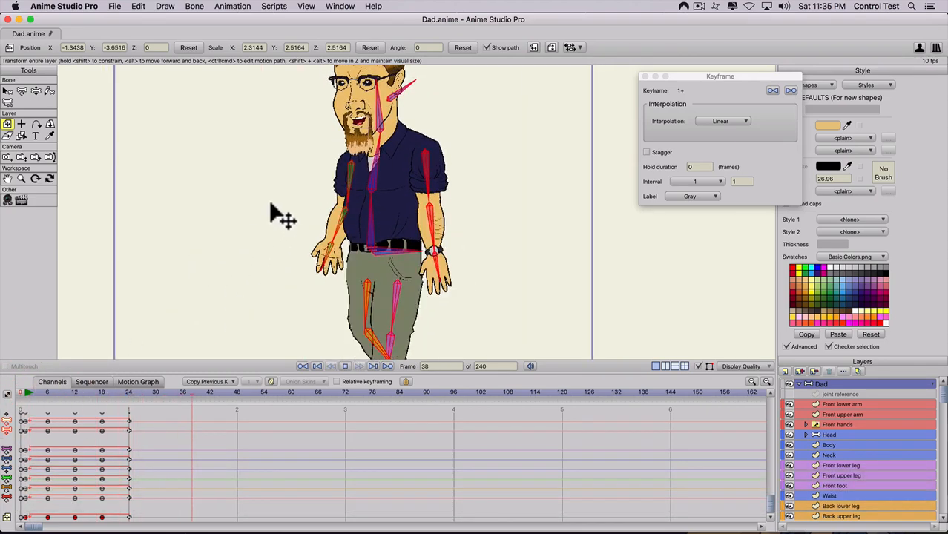
scroll(270, 215, "down", 2)
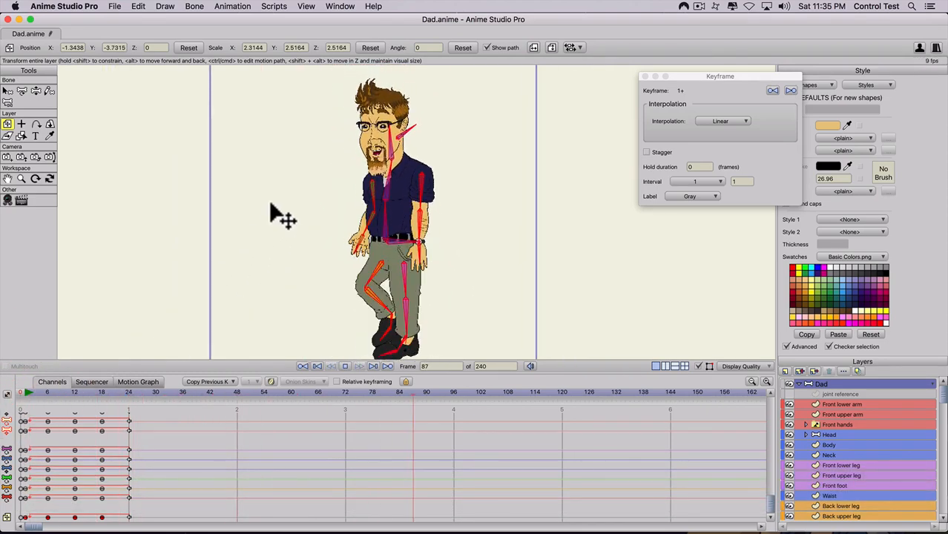